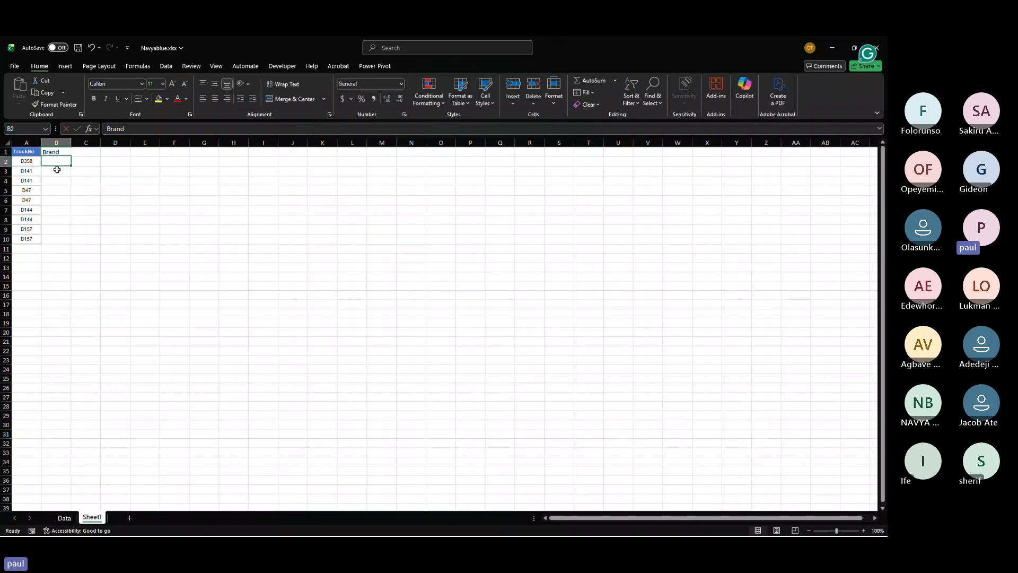
Step: Enter the first brands in the Brand column: mercedees in B2 and scania in B3
text(merce)
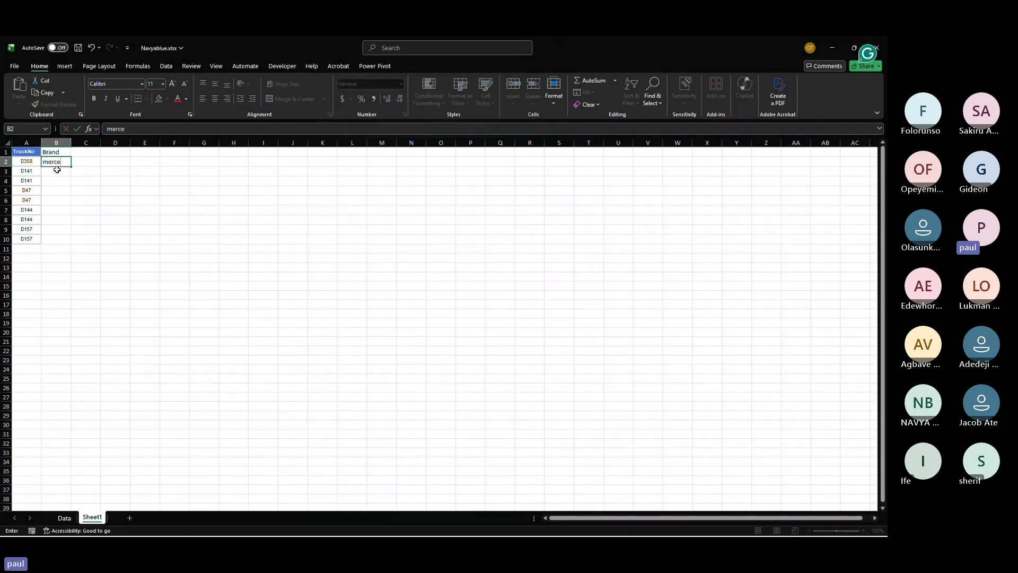
text(dees)
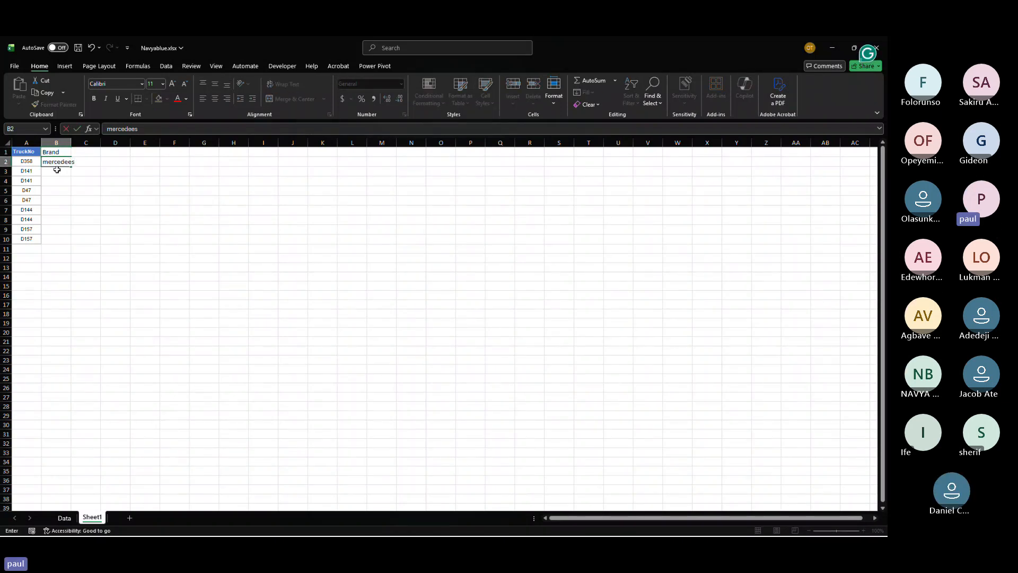
key(BackSpace)
key(BackSpace)
text(es)
key(Return)
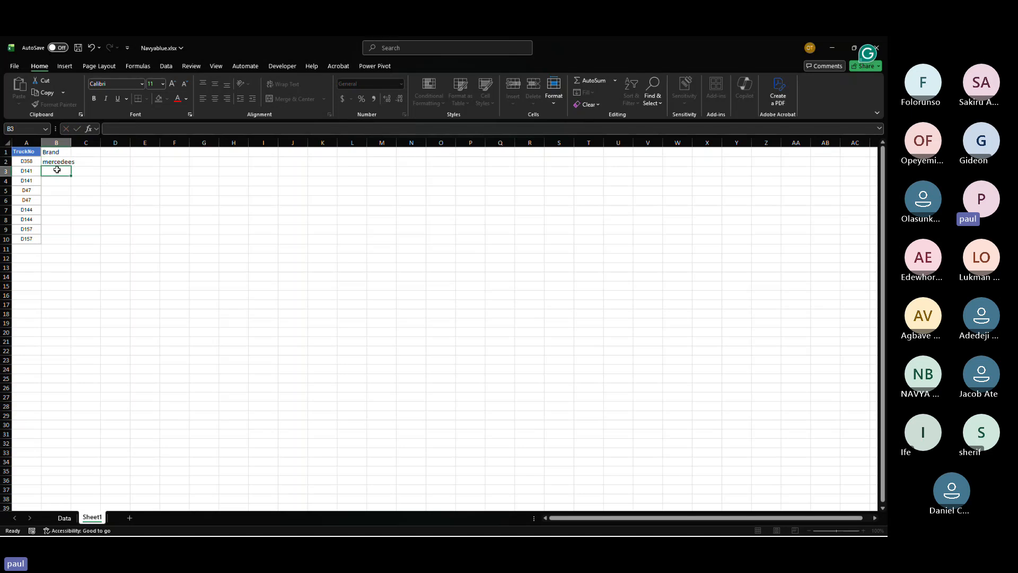
text(scania)
key(Page_Down)
scroll(56, 169, up, 13)
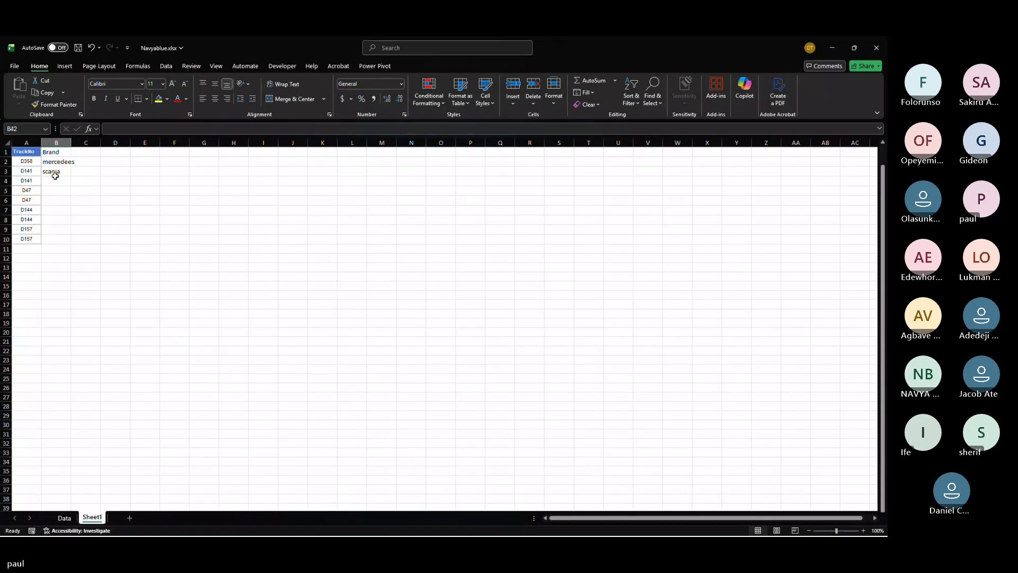
Step: Fill the Brand column from B4 to B7 with volvo, daf, iveco and sitrak
click(54, 179)
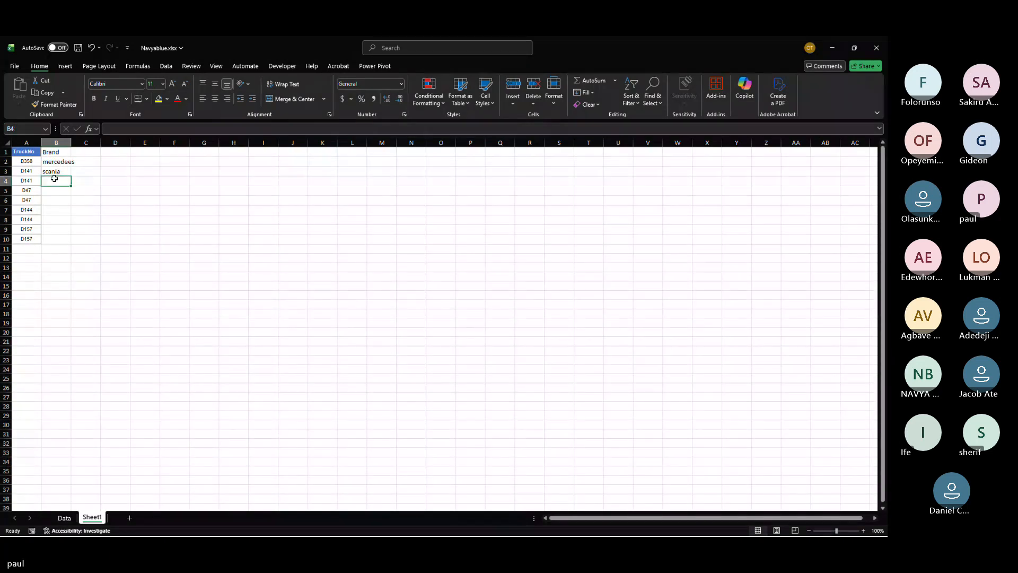
text(volvo)
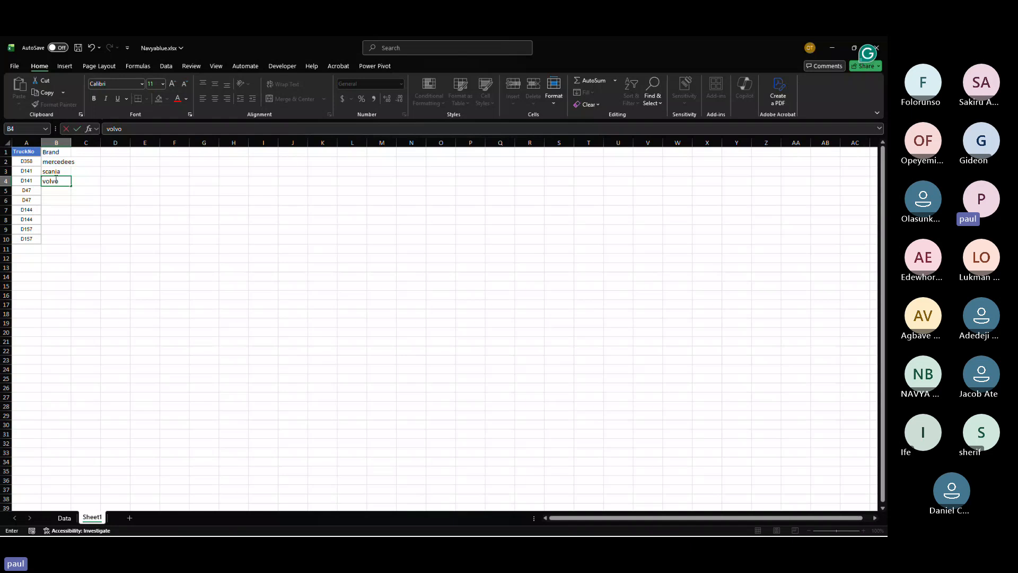
key(Return)
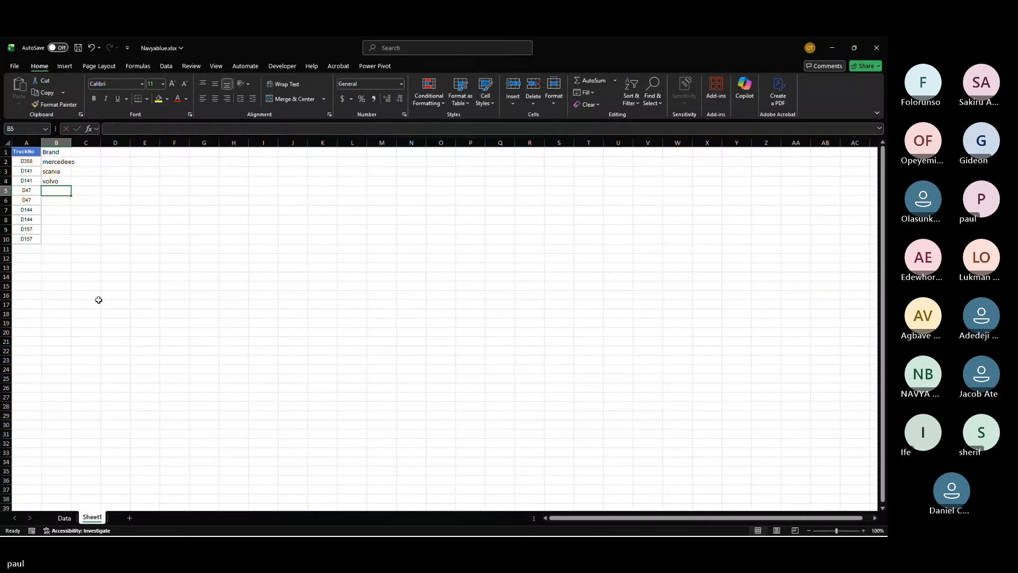
text(daf)
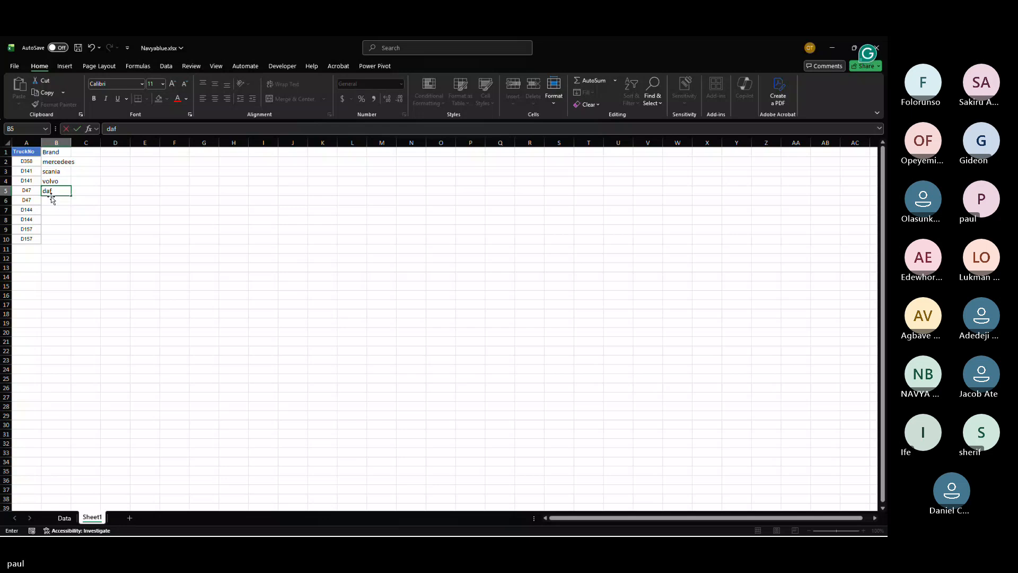
key(Return)
text(ive)
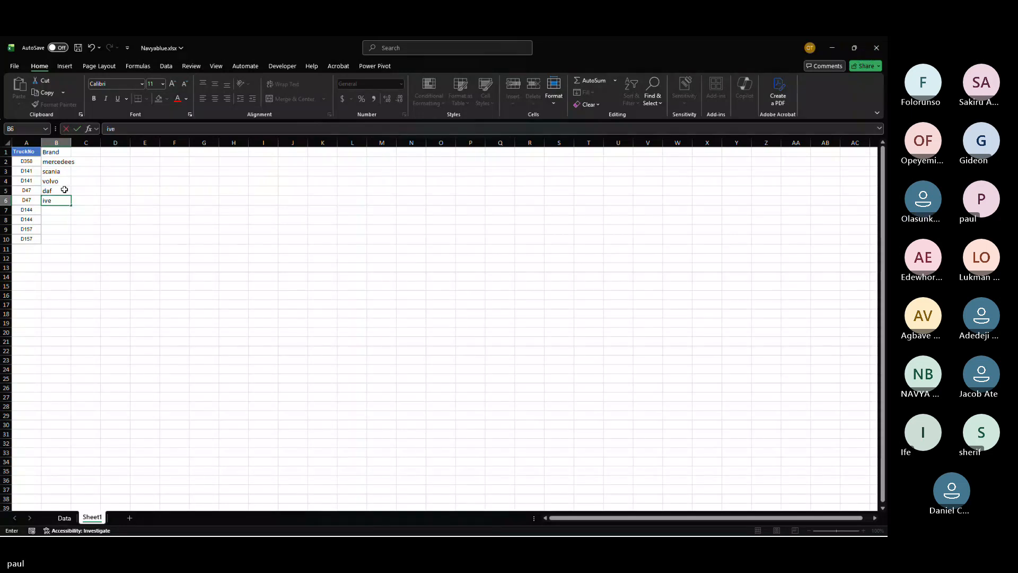
text(co)
key(Return)
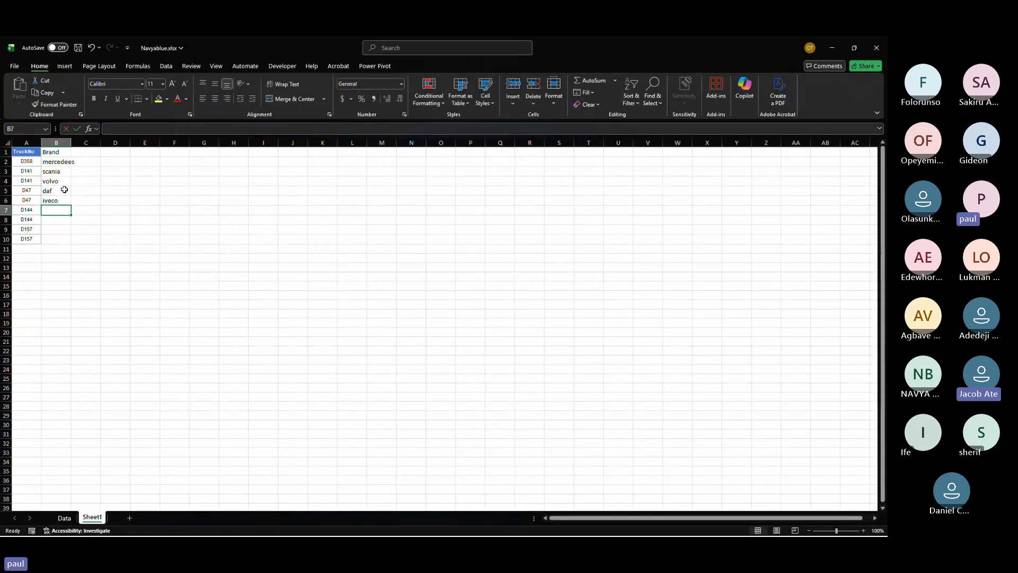
text(si)
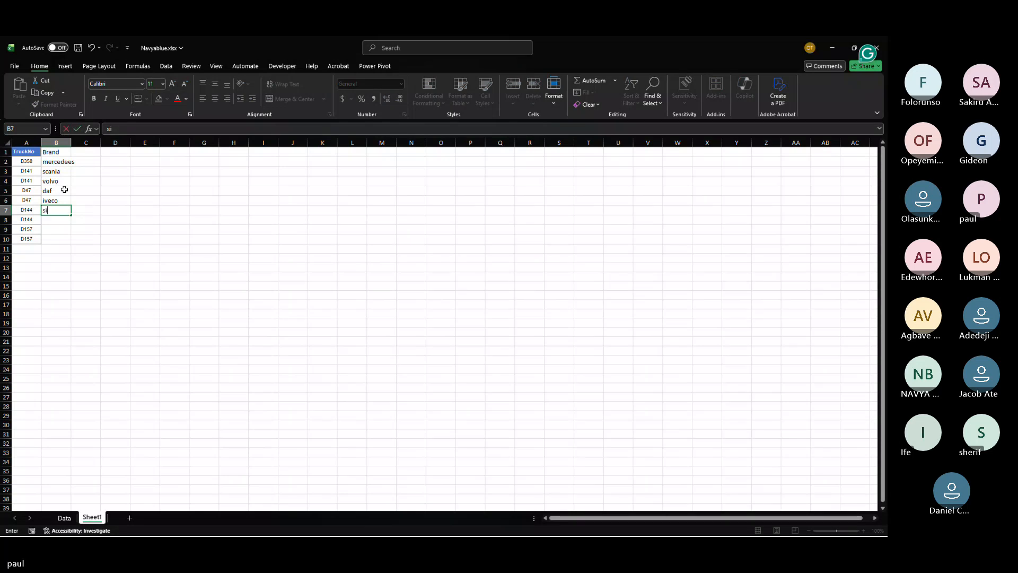
text(trak)
key(Return)
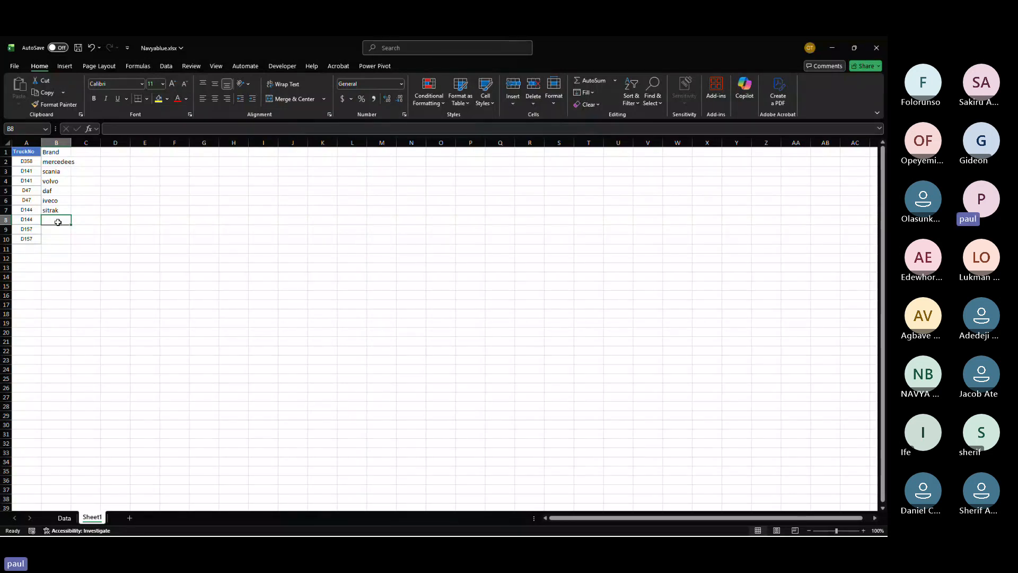
Step: Clear the truck numbers in A6, A7 and A10
click(28, 199)
key(Delete)
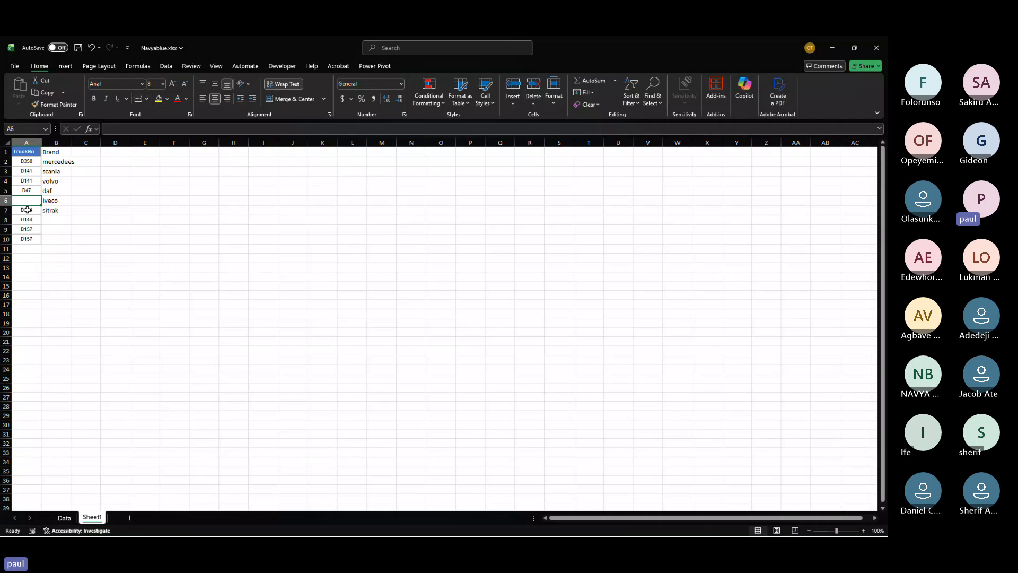
click(27, 210)
key(Delete)
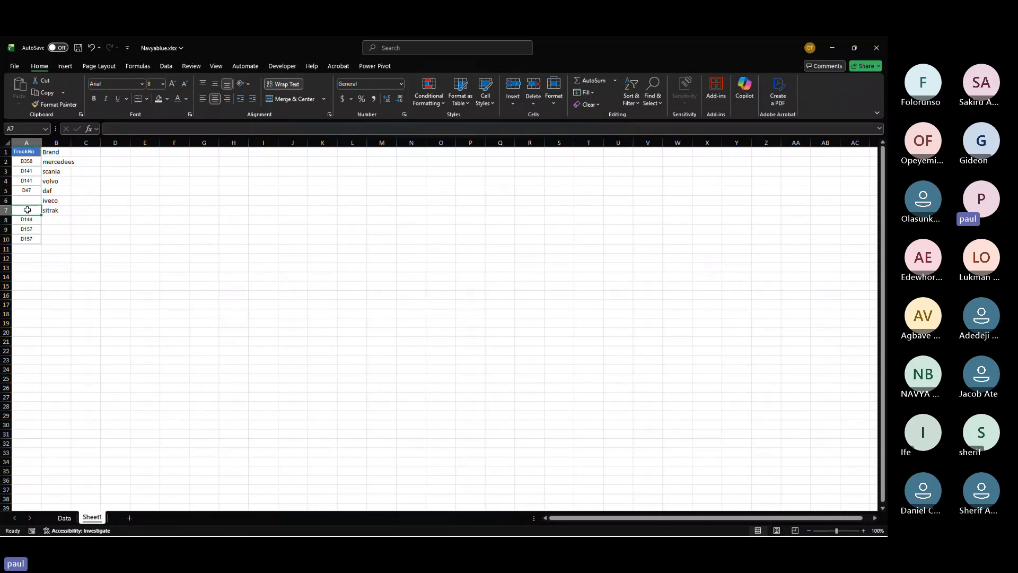
click(31, 240)
key(Delete)
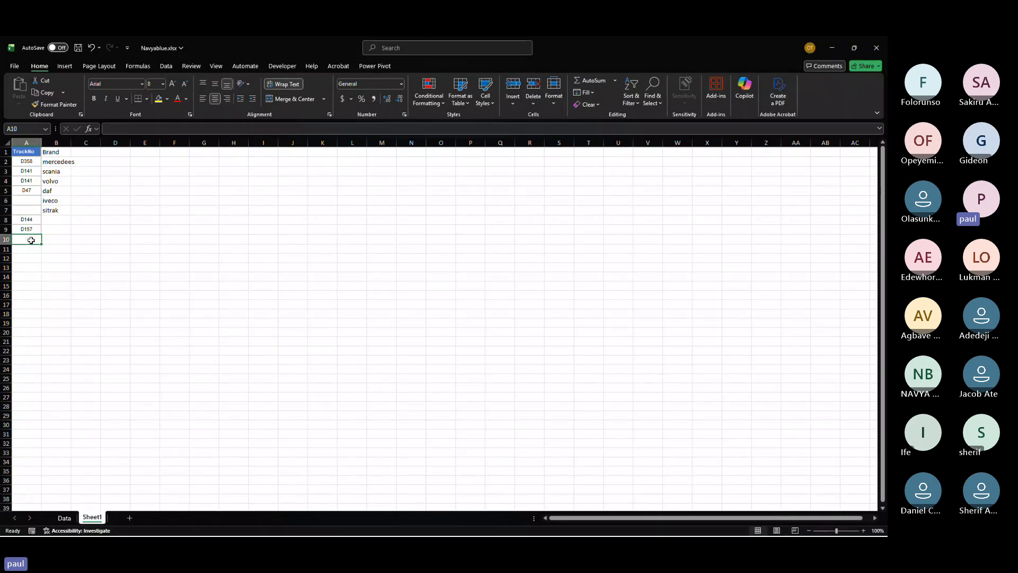
Step: Copy the truck numbers D144 and D157 from A8:A9 into A6:A7
drag(27, 219, 27, 228)
key(ctrl+c)
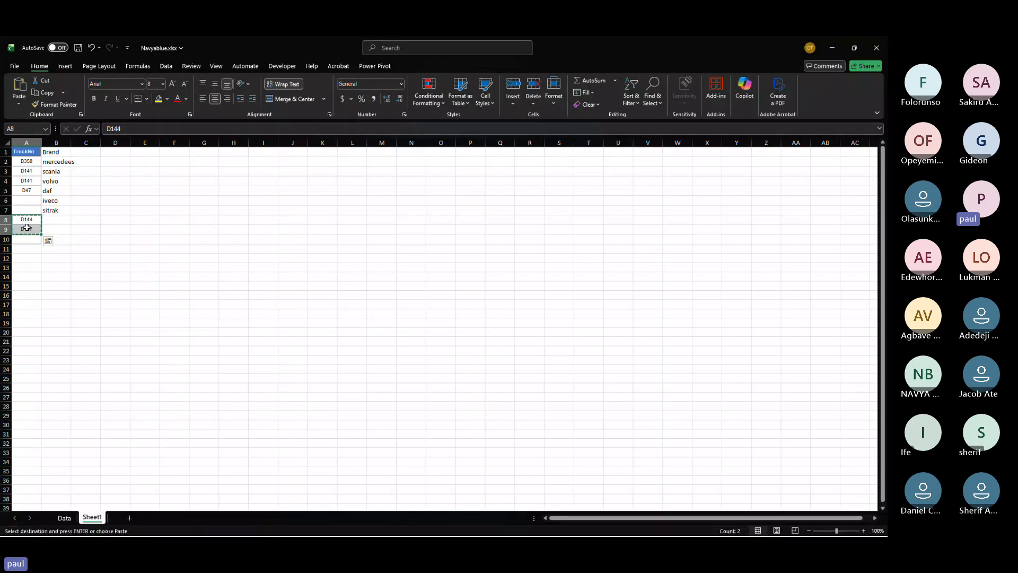
click(27, 199)
key(ctrl+v)
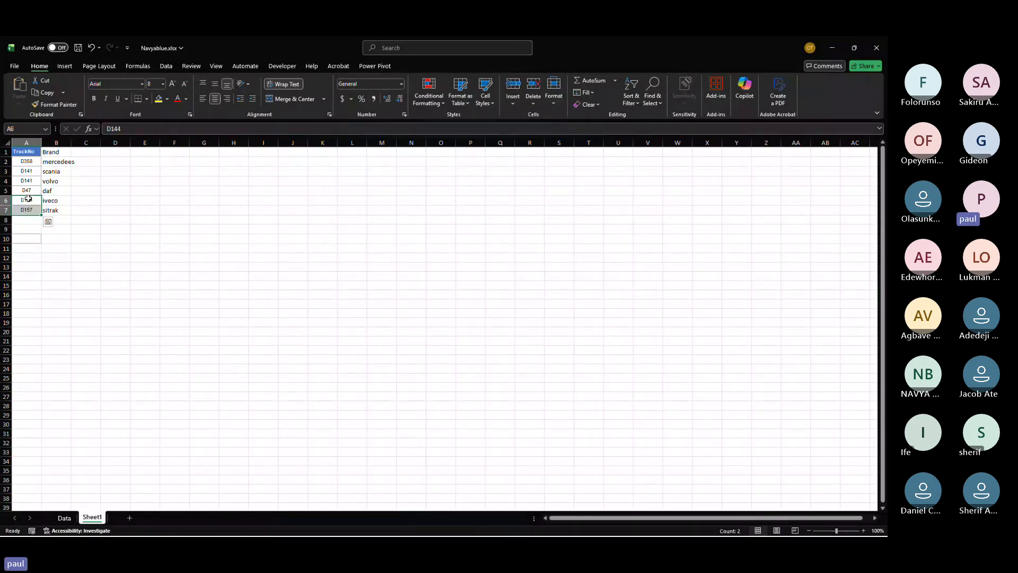
Step: Delete the entire row 3 holding the scania entry
click(21, 173)
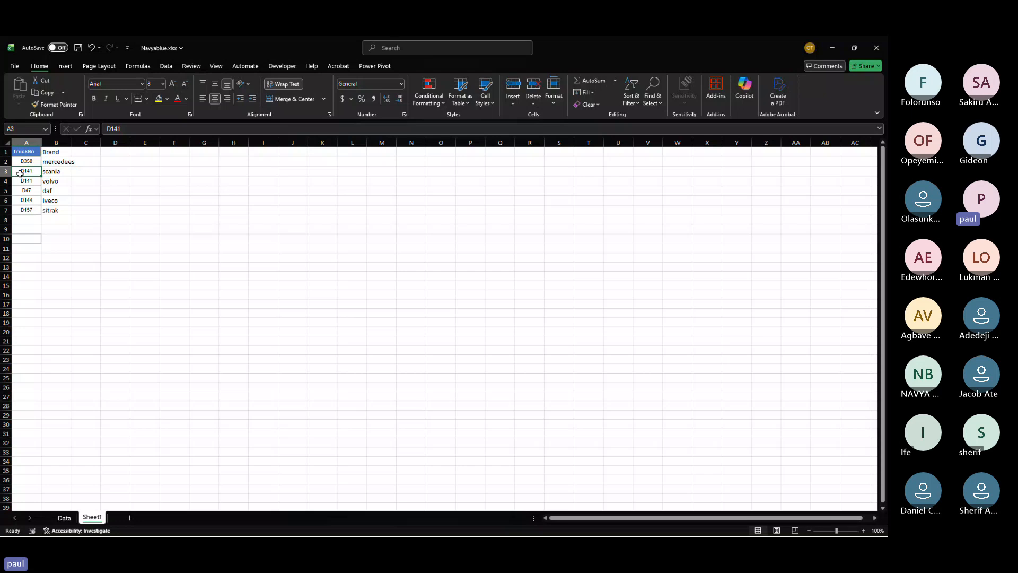
key(Delete)
click(5, 171)
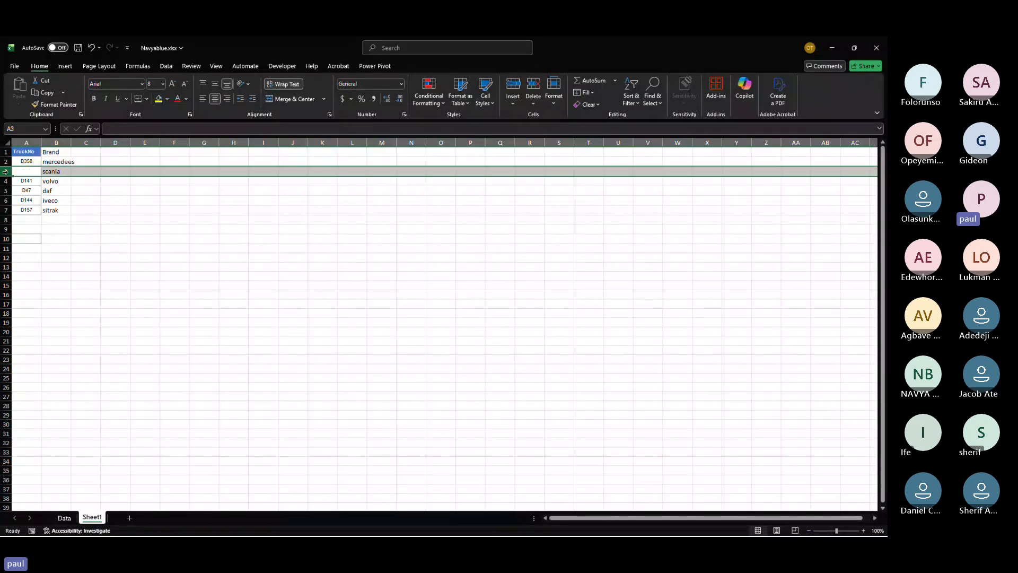
right_click(5, 171)
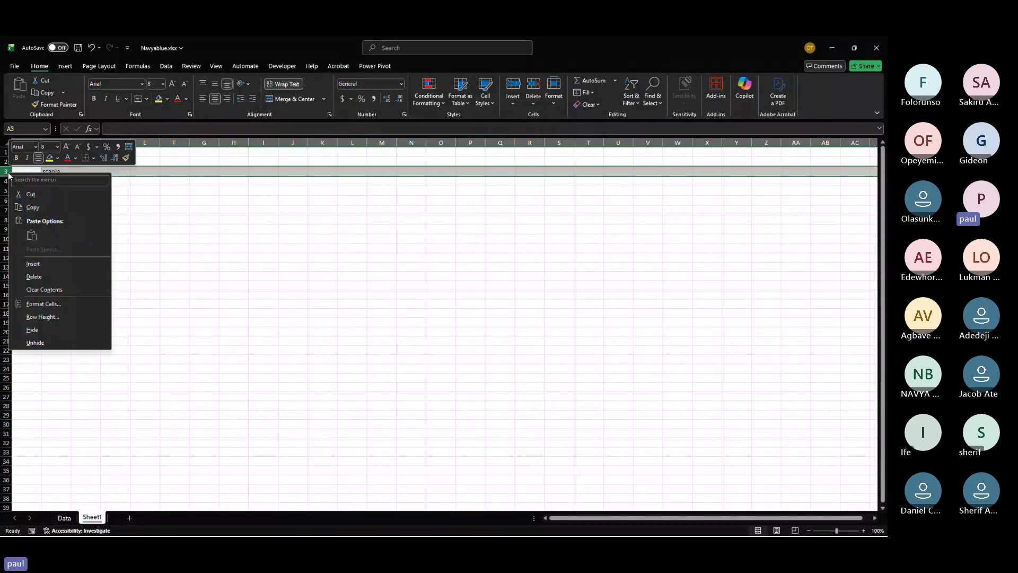
click(66, 276)
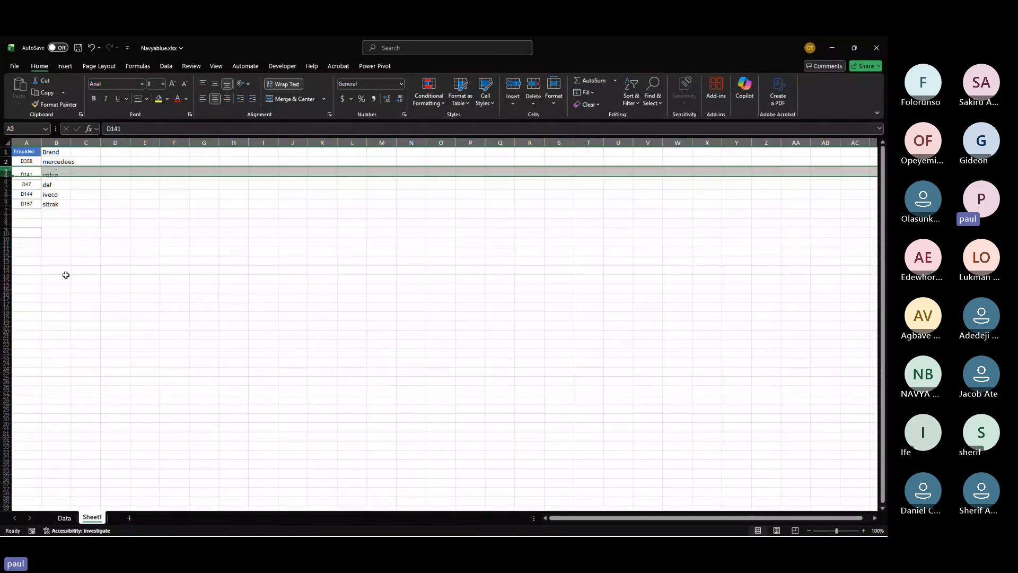
Step: Autofit the Brand column's width and add the header Dop in C1
double_click(71, 142)
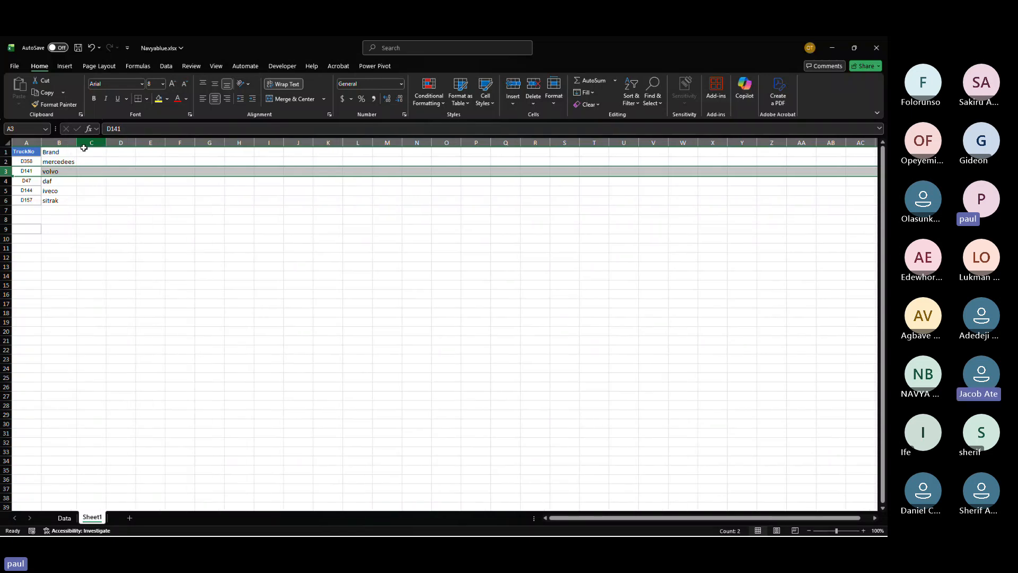
click(85, 151)
text(D)
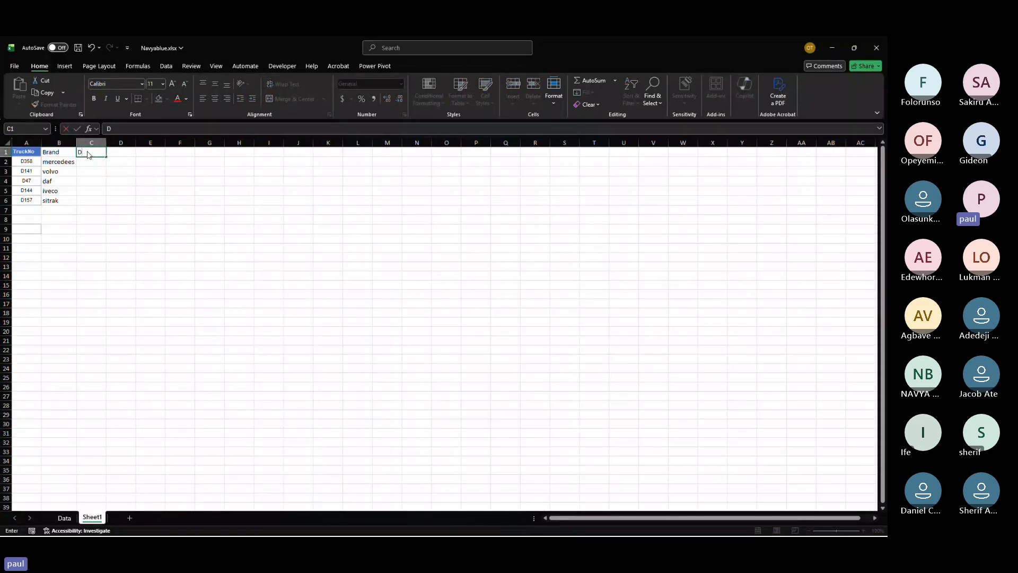
text(op)
key(Page_Down)
scroll(87, 152, up, 13)
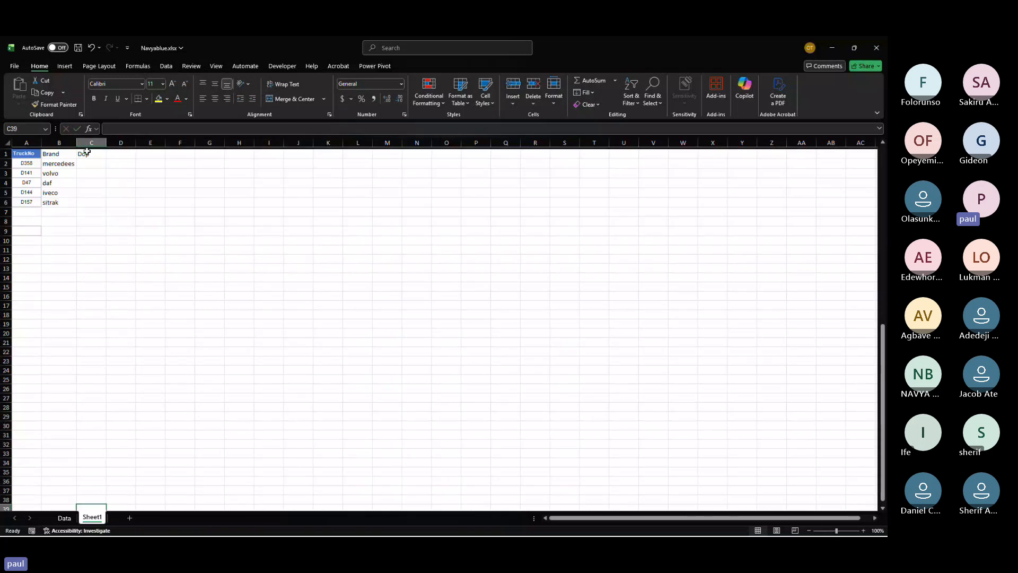
Step: Enter the formula =TODAY()+6 in C2 and fill it down to C6
click(84, 161)
text(=t)
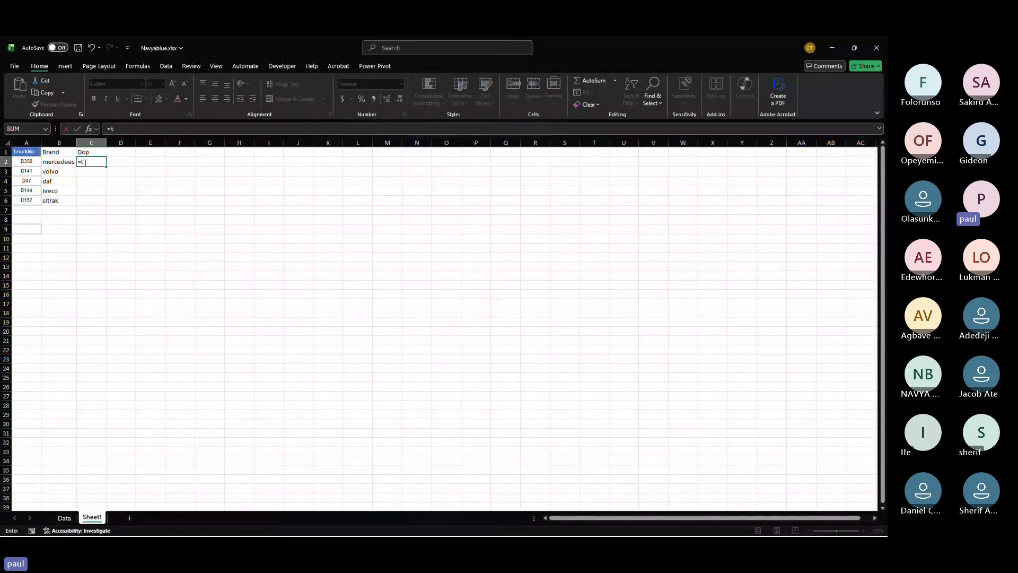
text(oday)
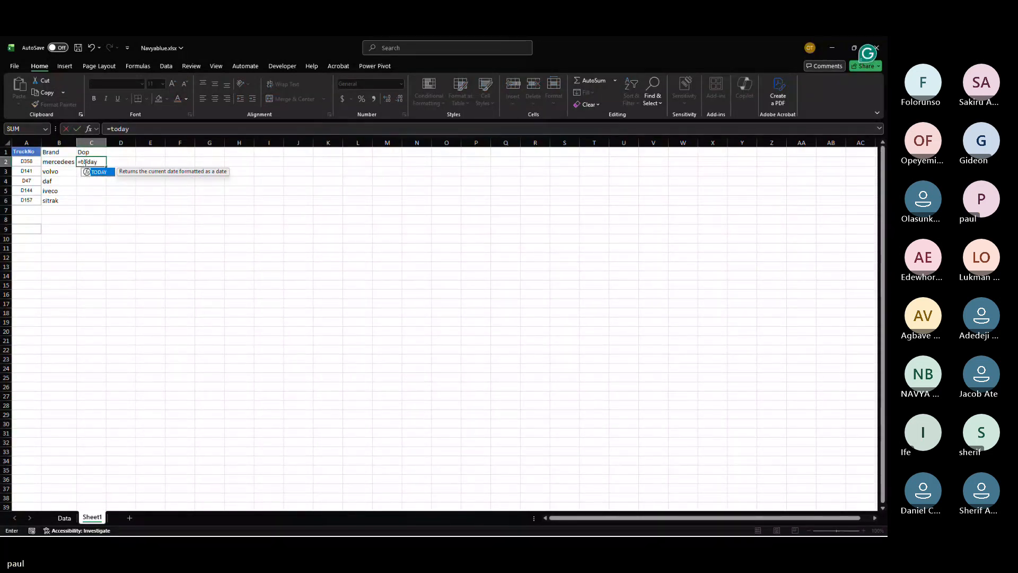
key(Tab)
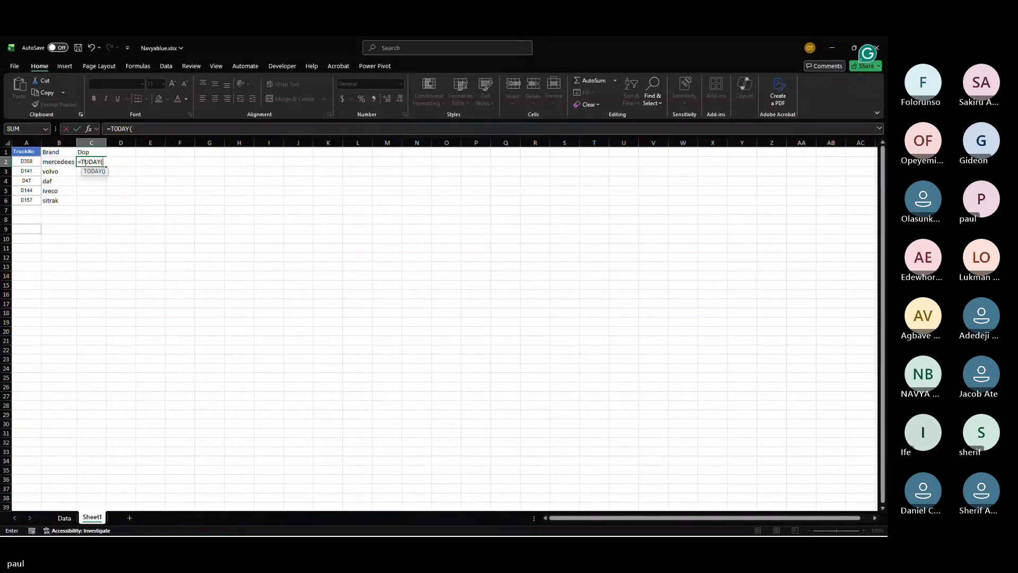
text()+6)
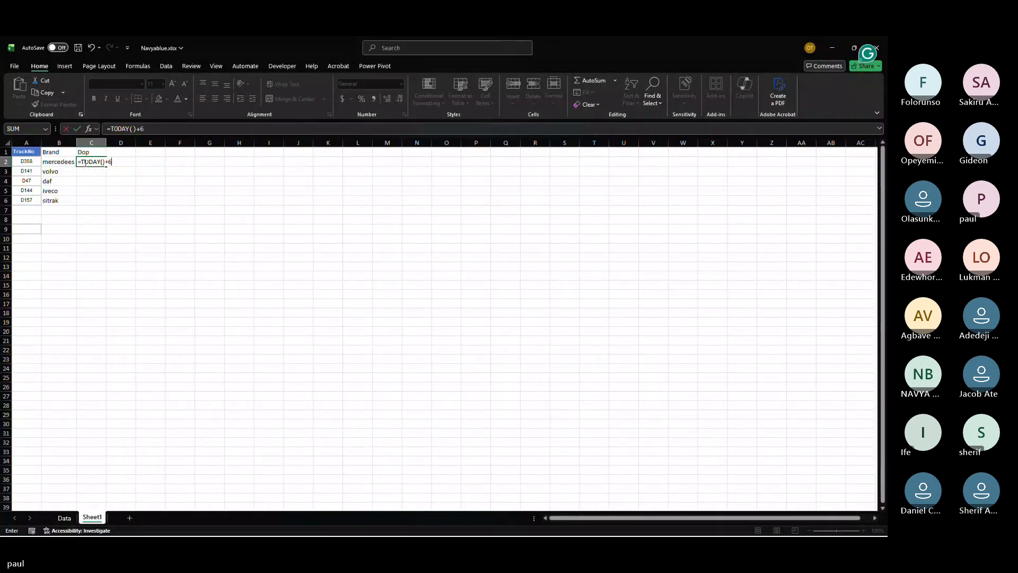
key(Return)
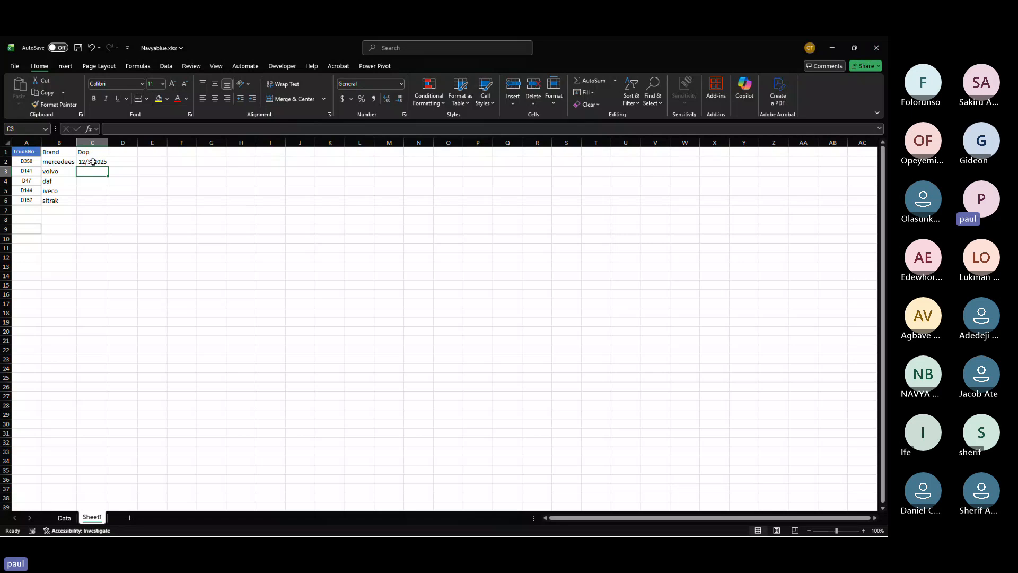
click(94, 162)
drag(108, 166, 106, 203)
Step: Add the header mode of payment in D1 and enter credit in D2
click(114, 151)
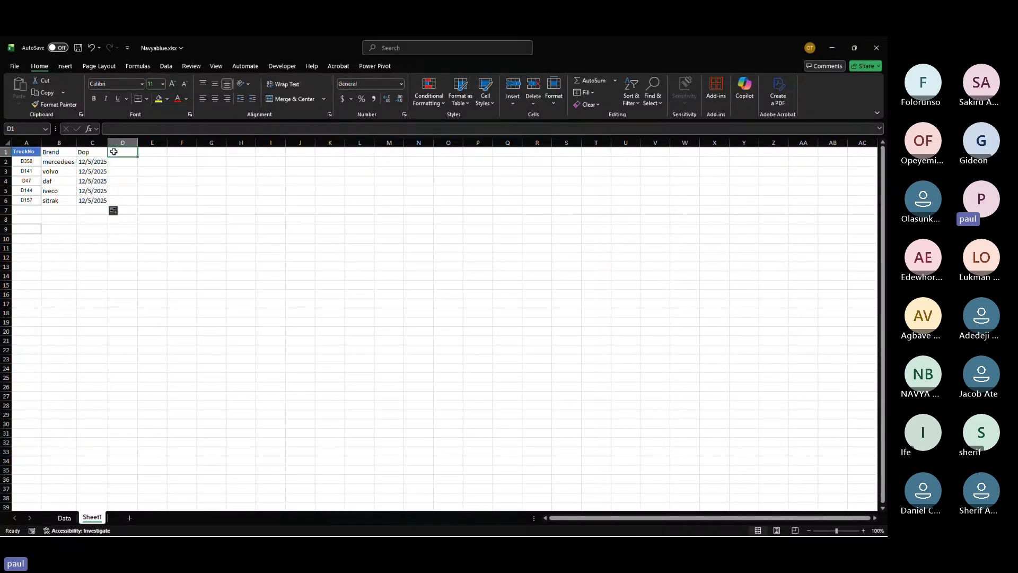
text(mode o)
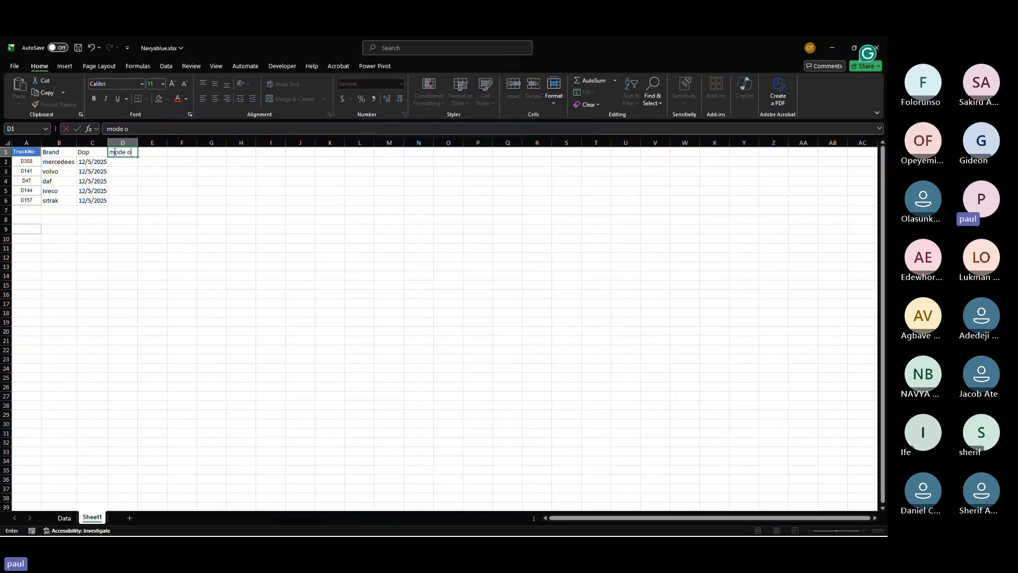
text(f payment)
click(122, 160)
text(credit)
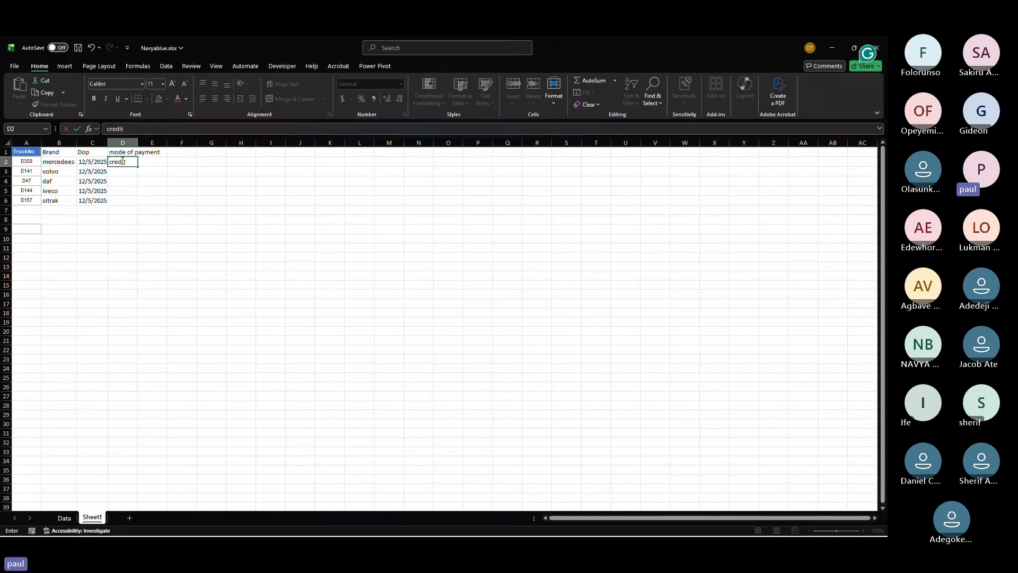
key(Return)
Step: Enter transfer in D3 and barter in D4 under mode of payment
text(transfer)
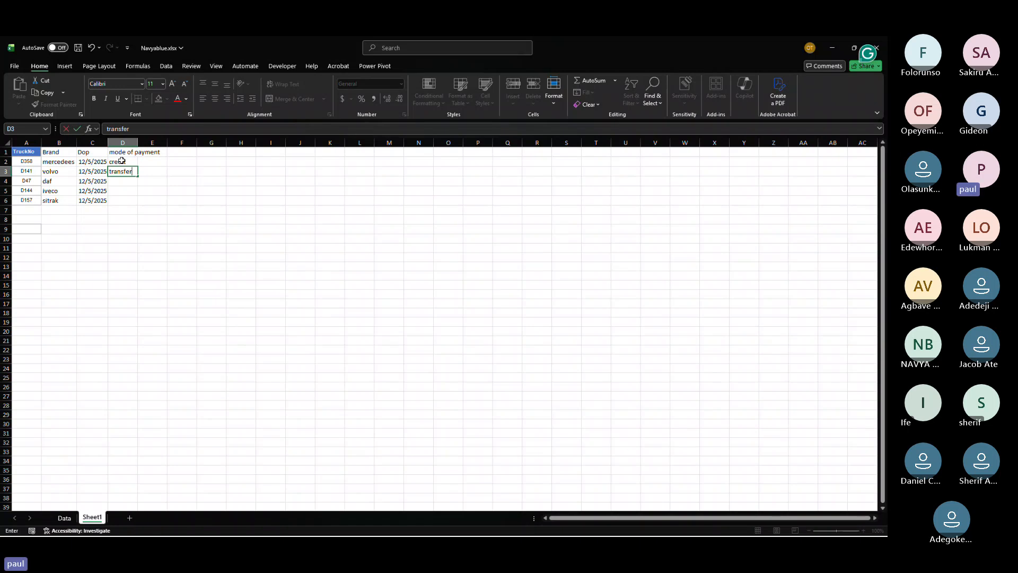
key(Return)
text(ba)
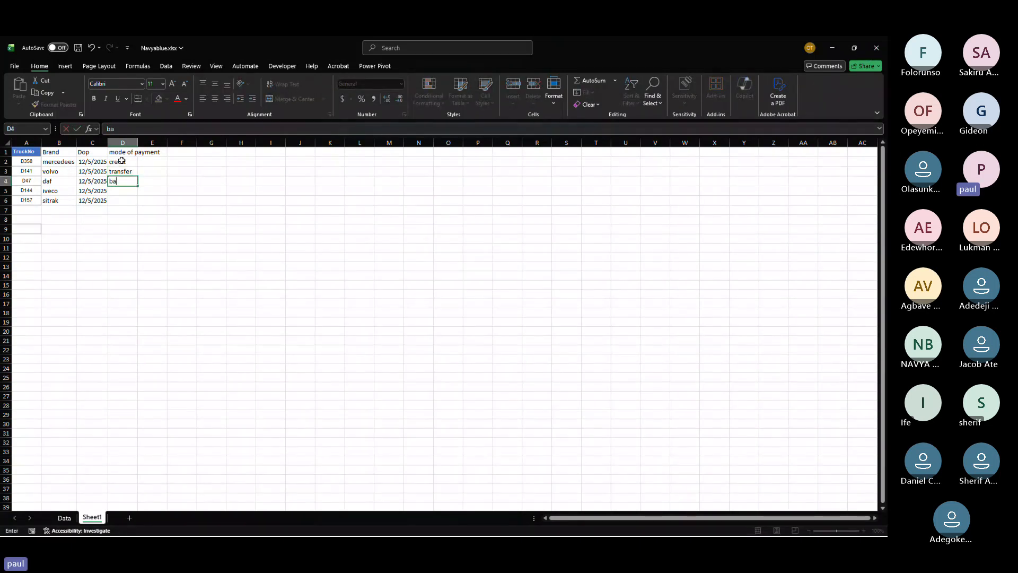
text(rter)
key(Return)
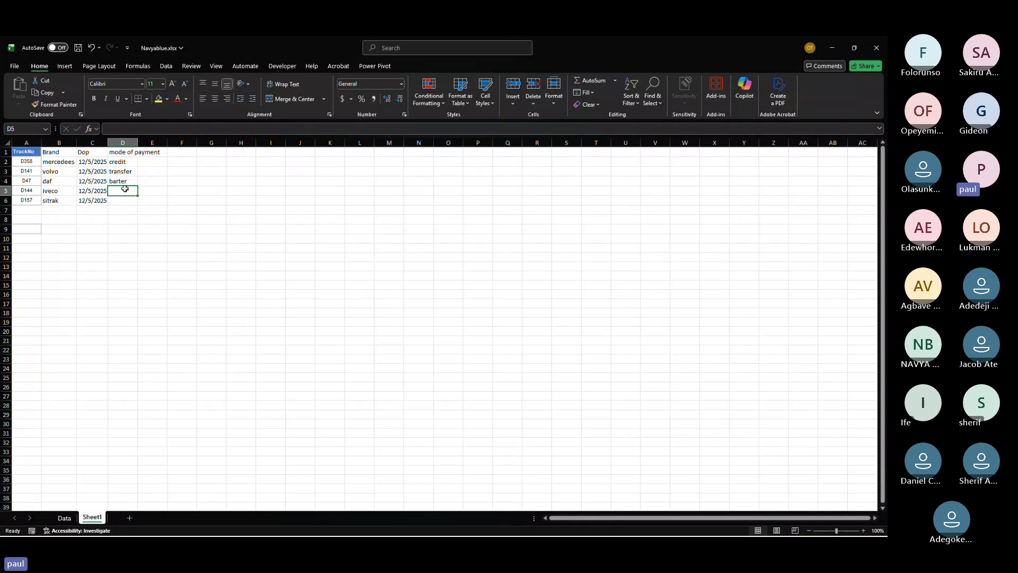
Step: Enter cash in D5 and atm in D6 under mode of payment
text(cas)
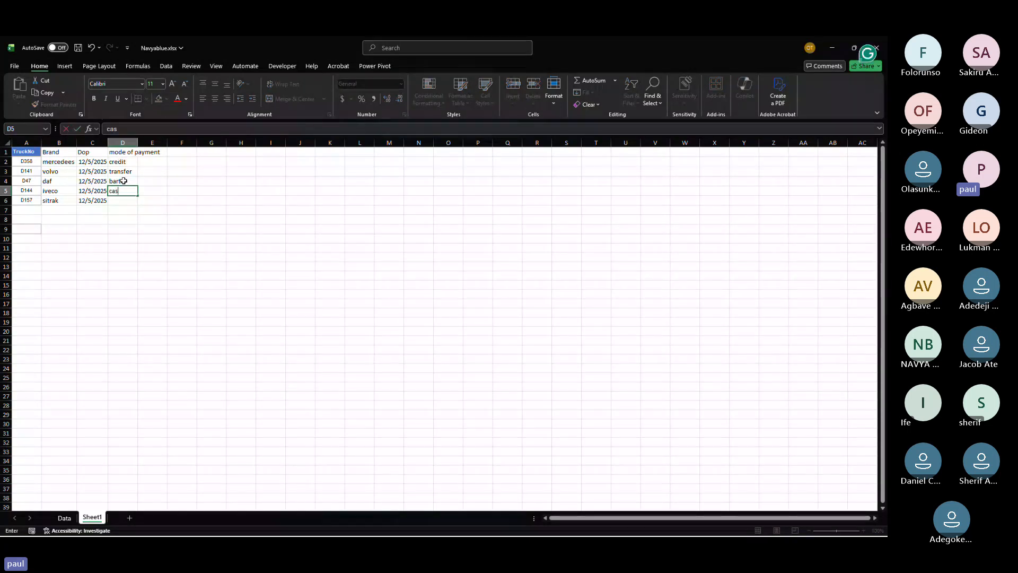
text(h)
key(Return)
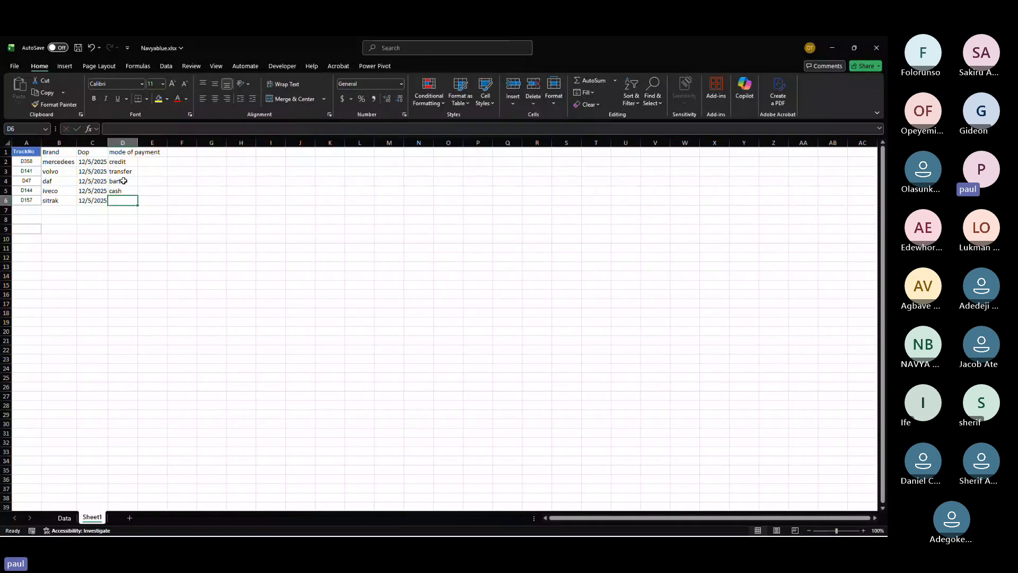
text(atm)
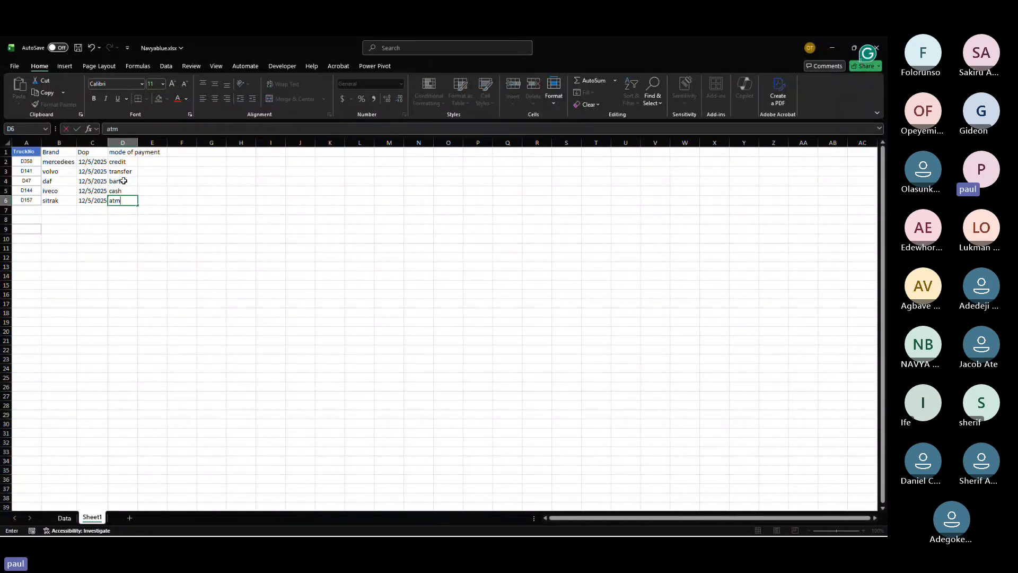
key(Return)
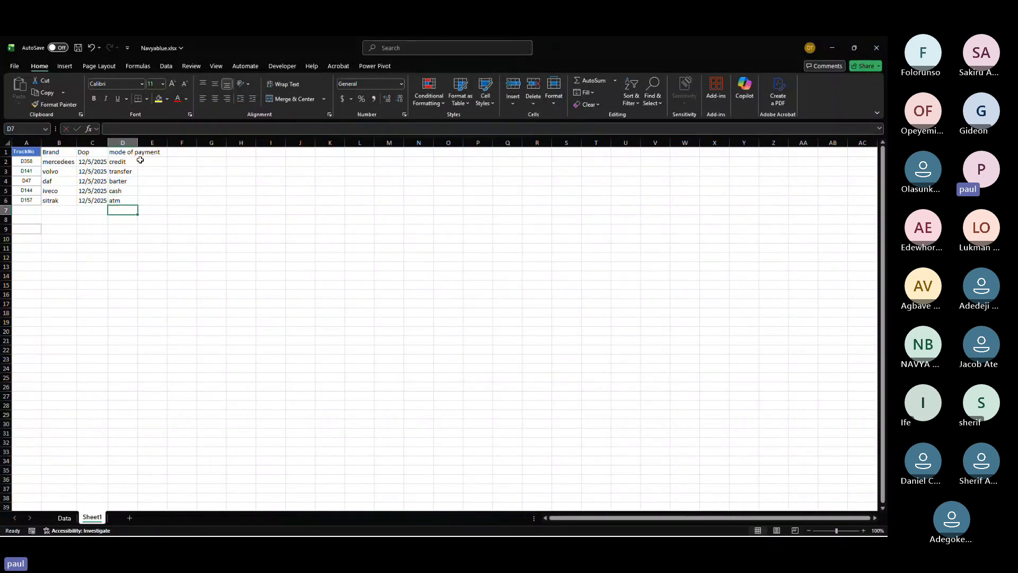
Step: Autofit the mode of payment column's width and add the header model in E1
double_click(140, 142)
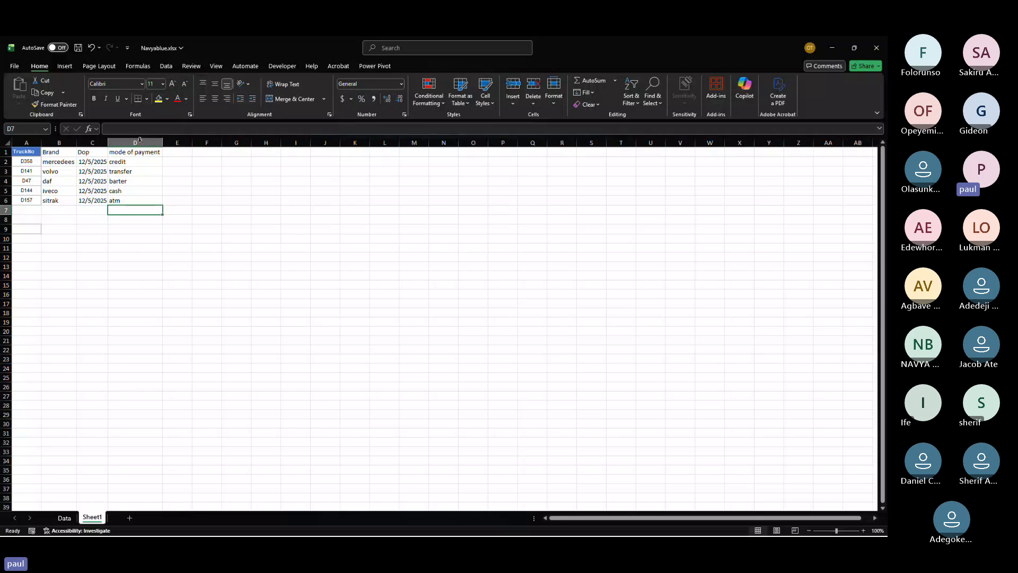
double_click(174, 152)
text(model)
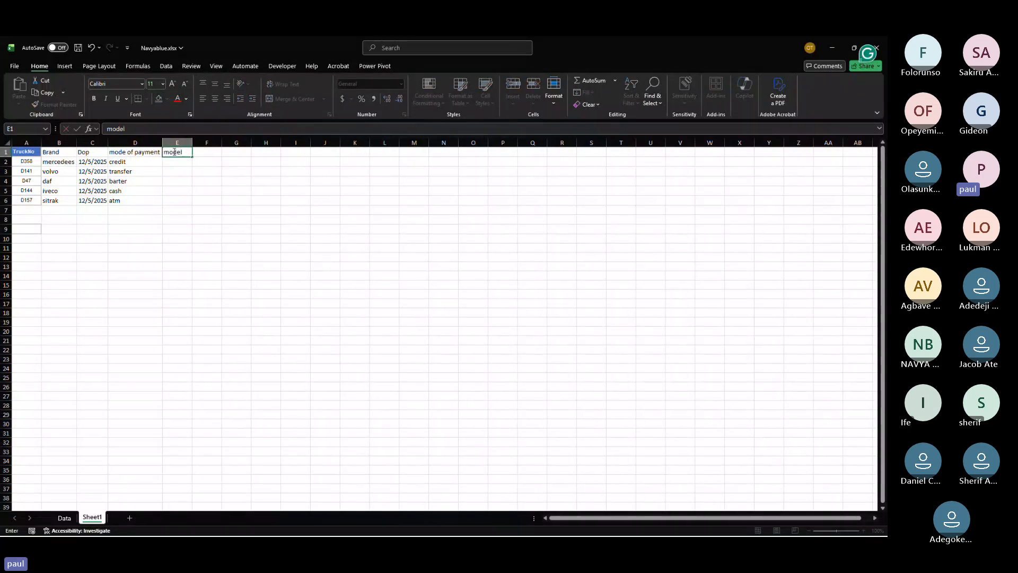
key(Return)
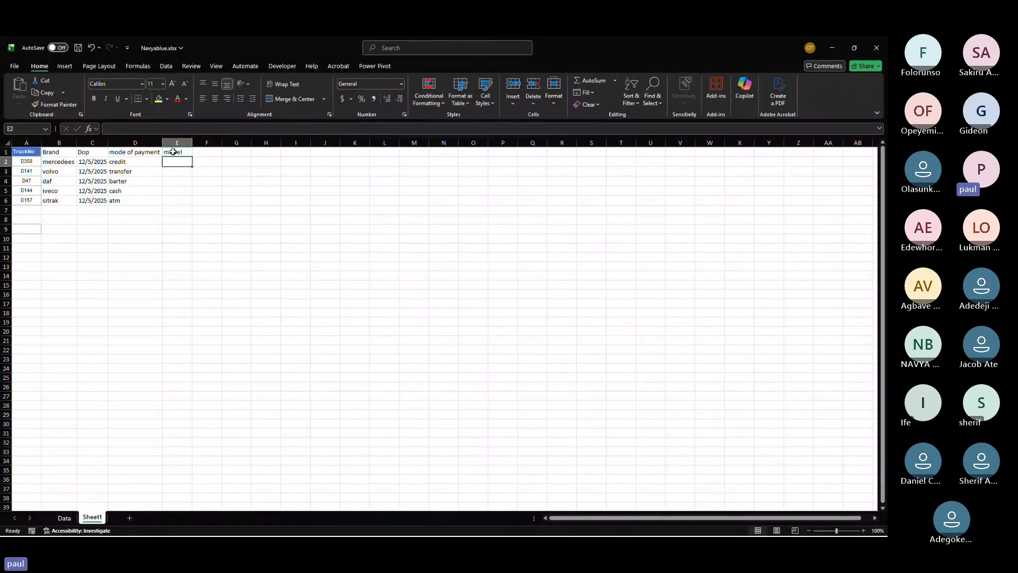
Step: Enter 2021 in E2 and fill it down to E6 under model
text(2021)
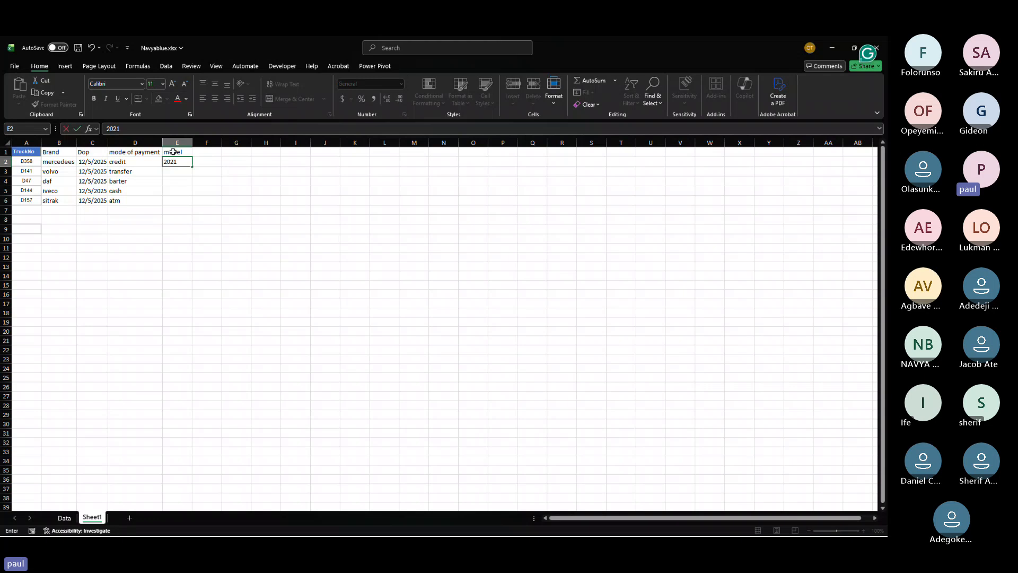
key(Return)
click(185, 163)
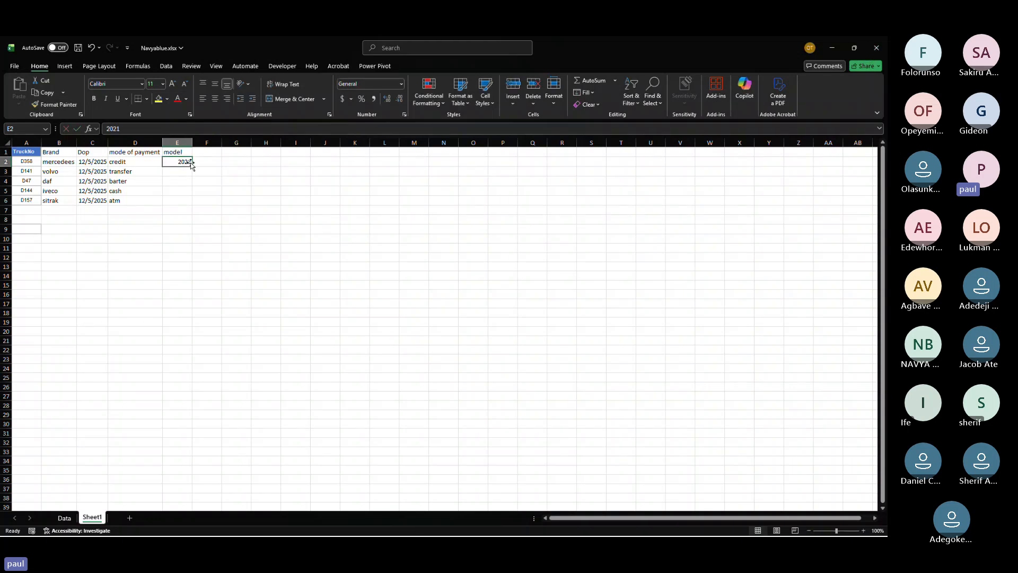
drag(192, 166, 192, 199)
Step: Change the model entries to 2023 in E3, 555 in E4, 545 in E5 and 6768 in E6
click(179, 172)
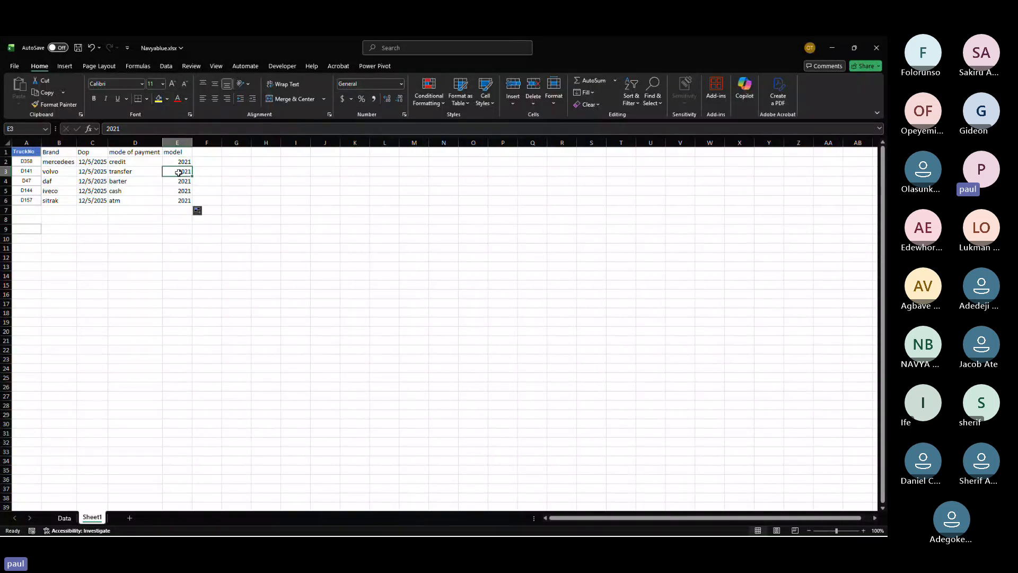
text(2023)
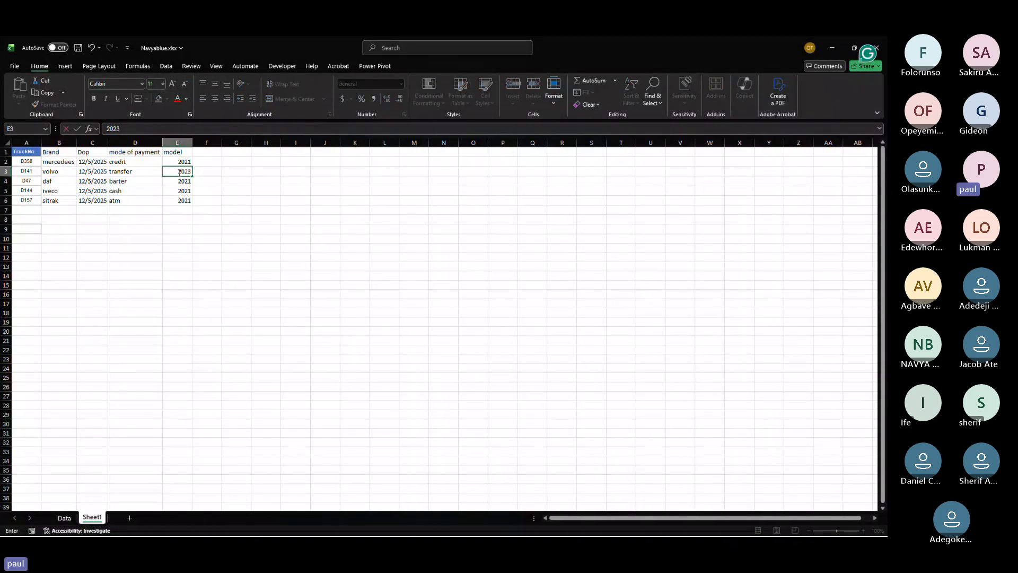
key(Return)
text(555)
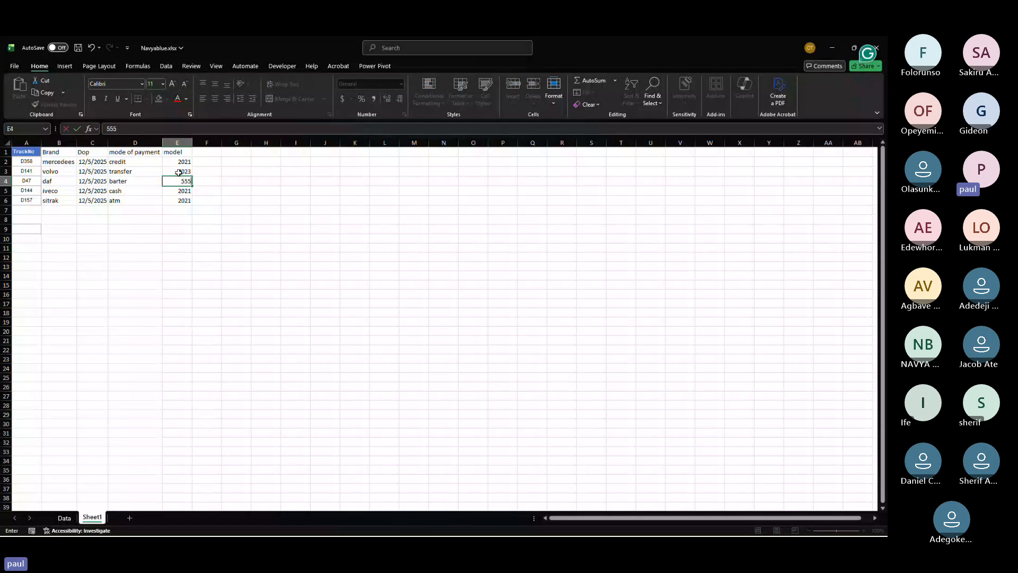
key(Return)
key(Return)
text(6768)
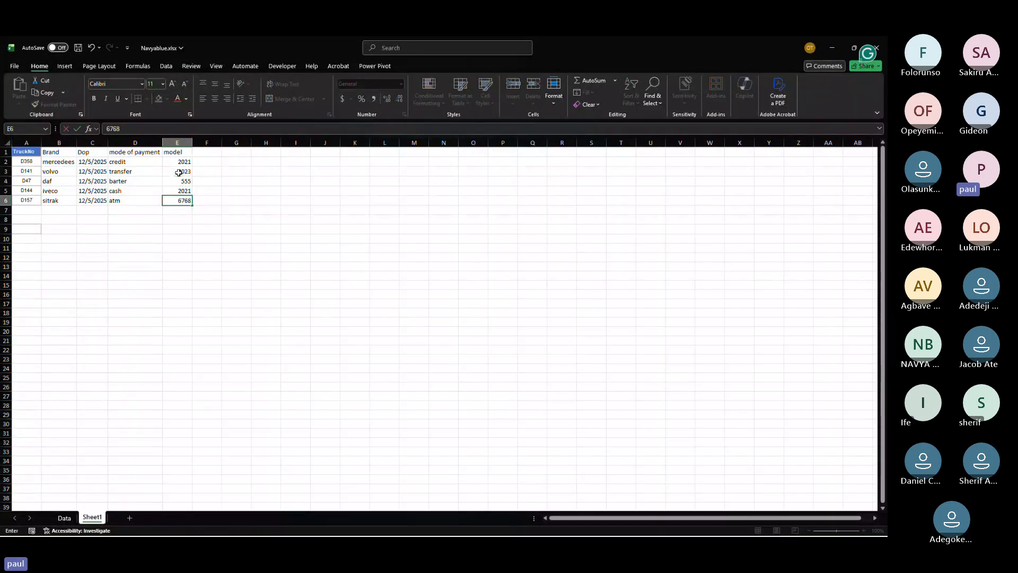
click(186, 190)
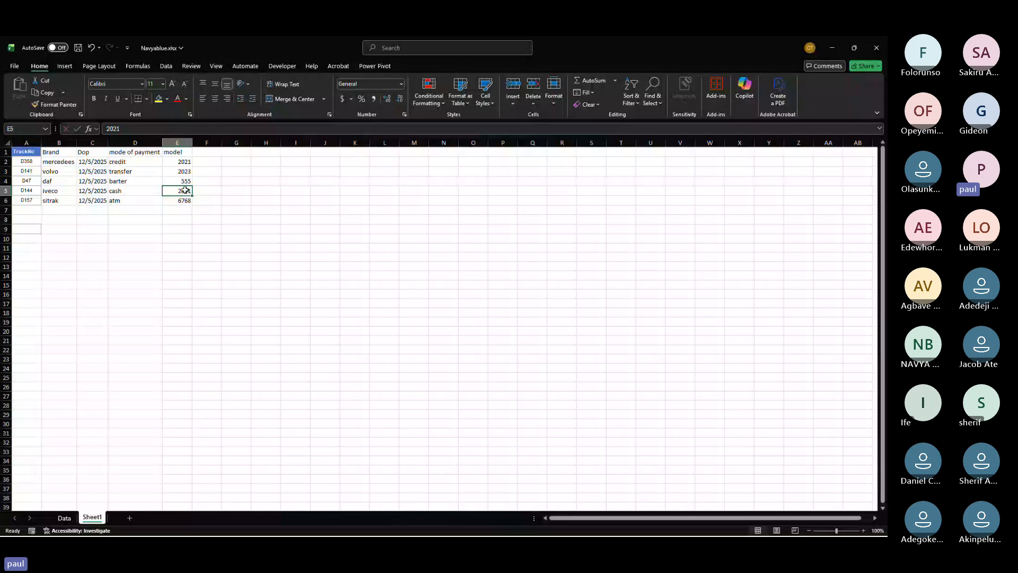
key(BackSpace)
key(Return)
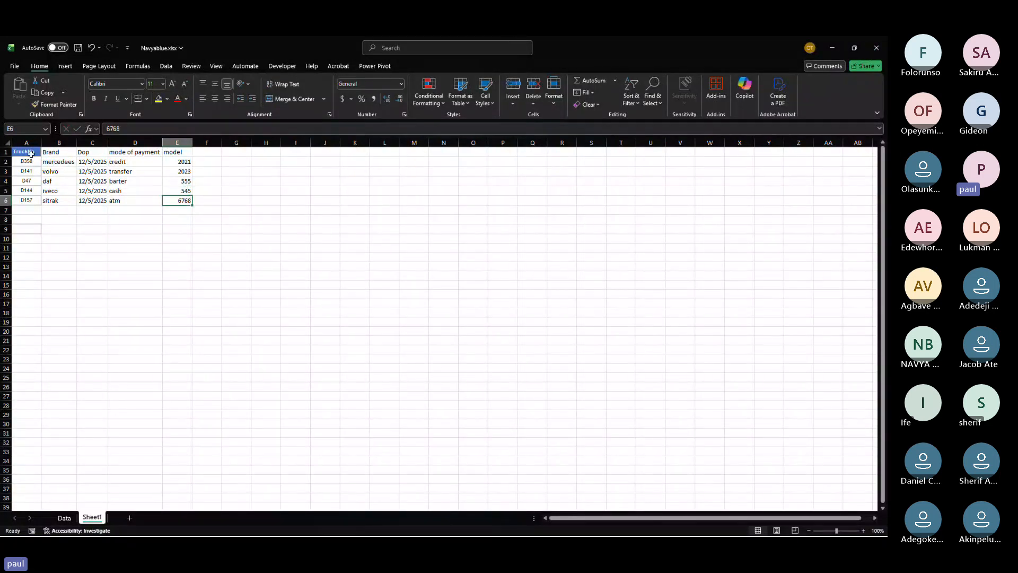
Step: Apply all borders to the table range A1:E6
drag(31, 154, 184, 202)
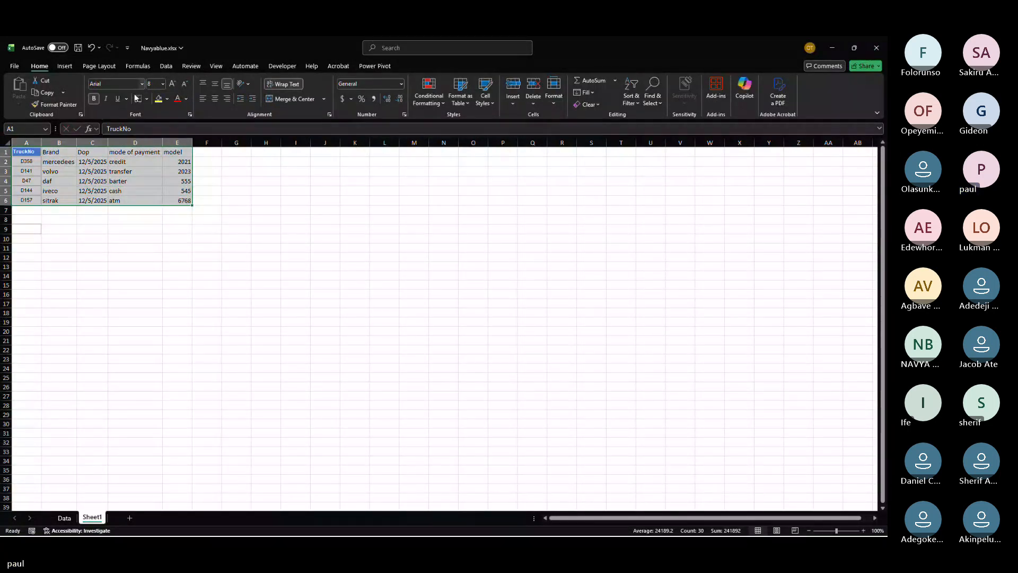
click(147, 99)
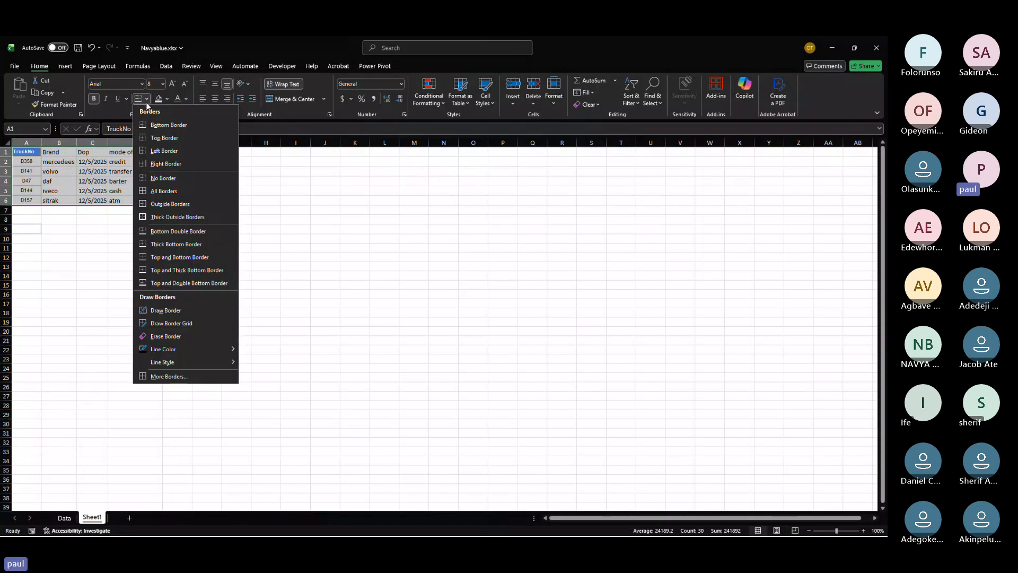
click(163, 191)
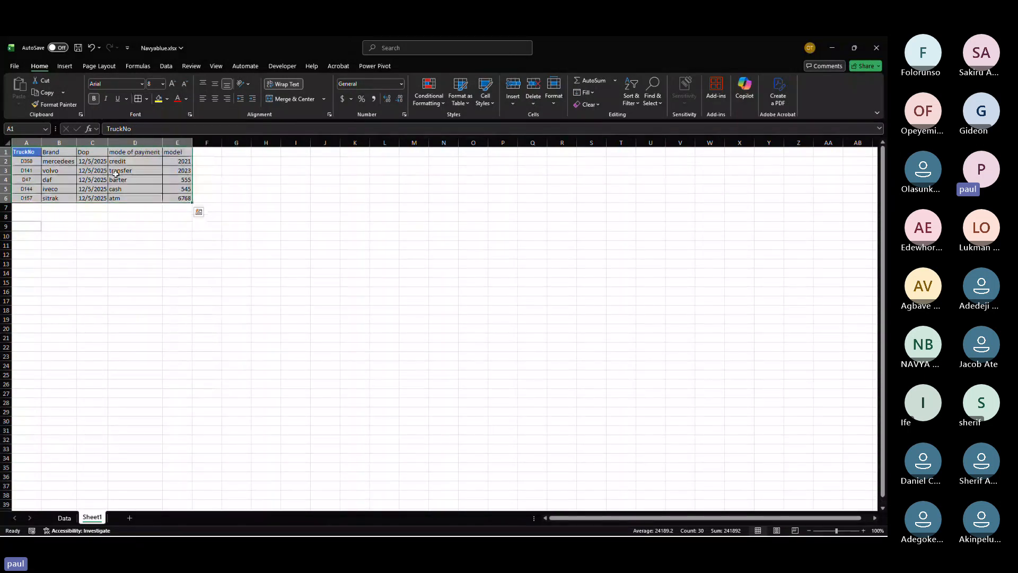
drag(33, 152, 181, 200)
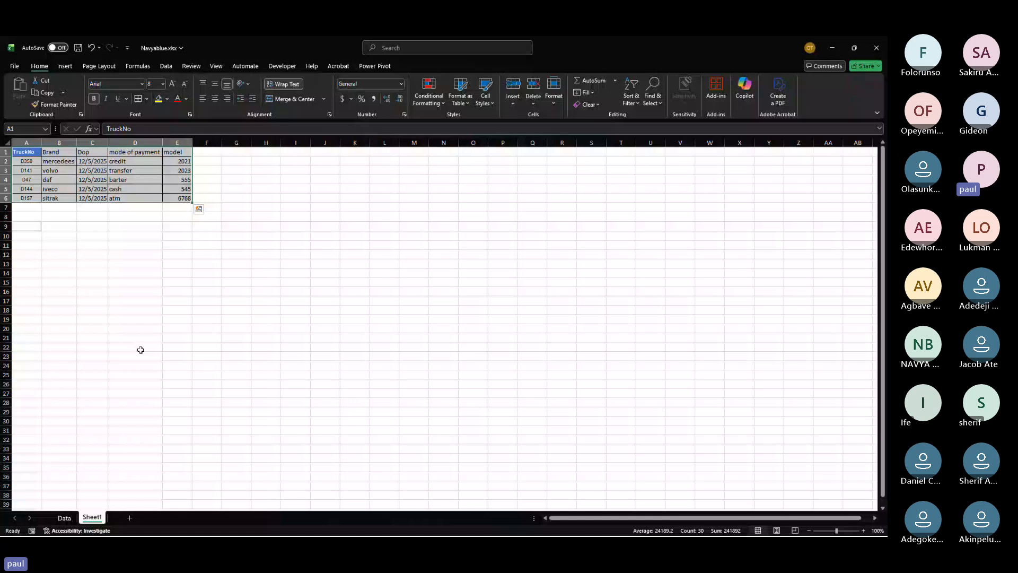
Step: Switch to the Data sheet and examine the TruckNo column entries
click(64, 518)
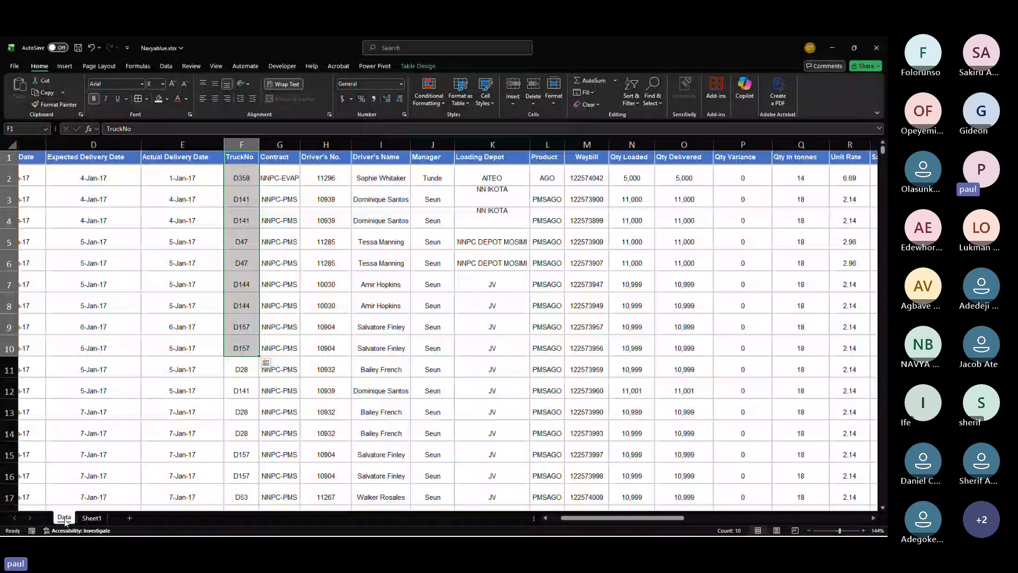
click(253, 171)
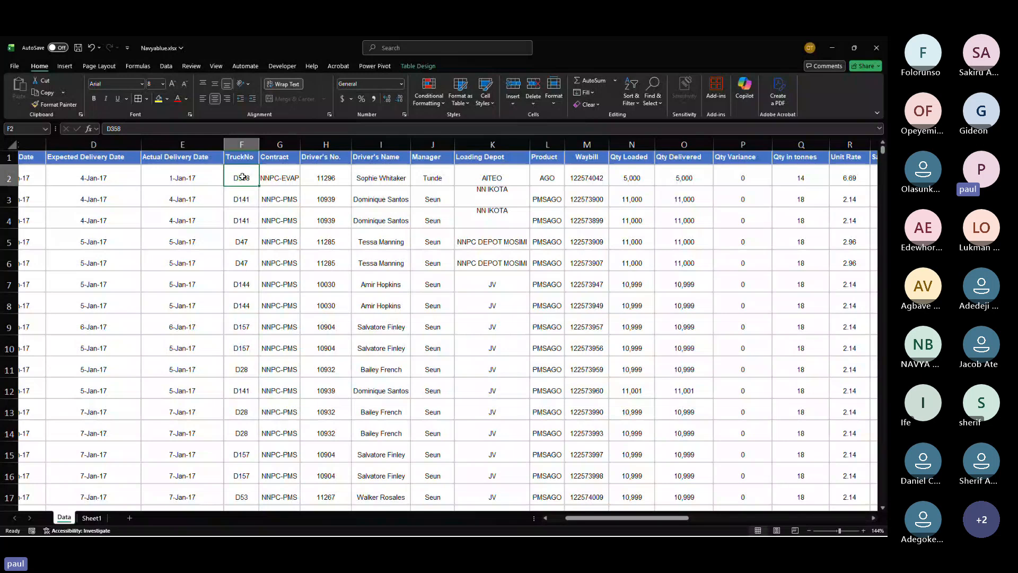
click(245, 142)
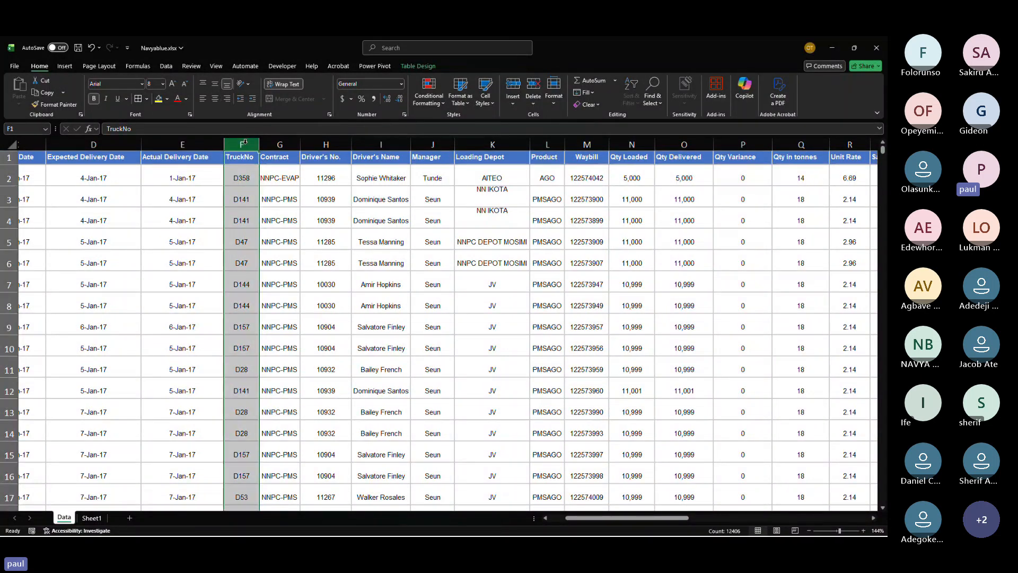
drag(241, 178, 241, 189)
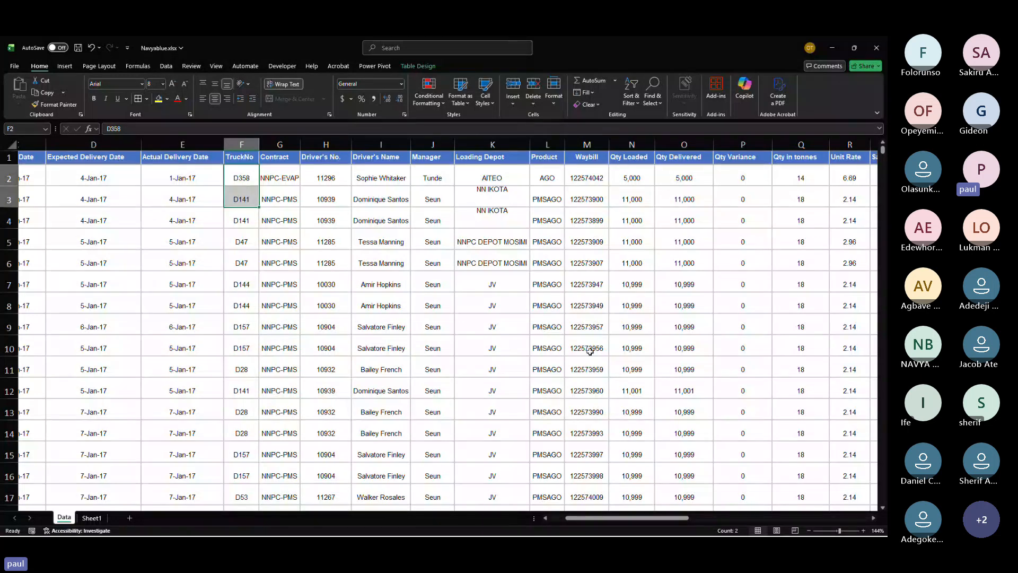
key(alt+Tab)
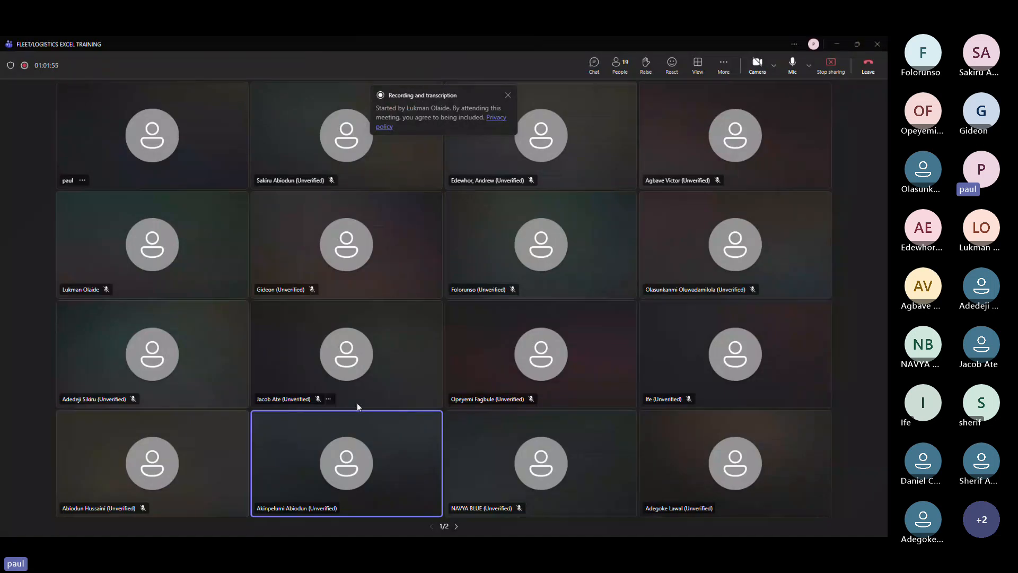
click(343, 508)
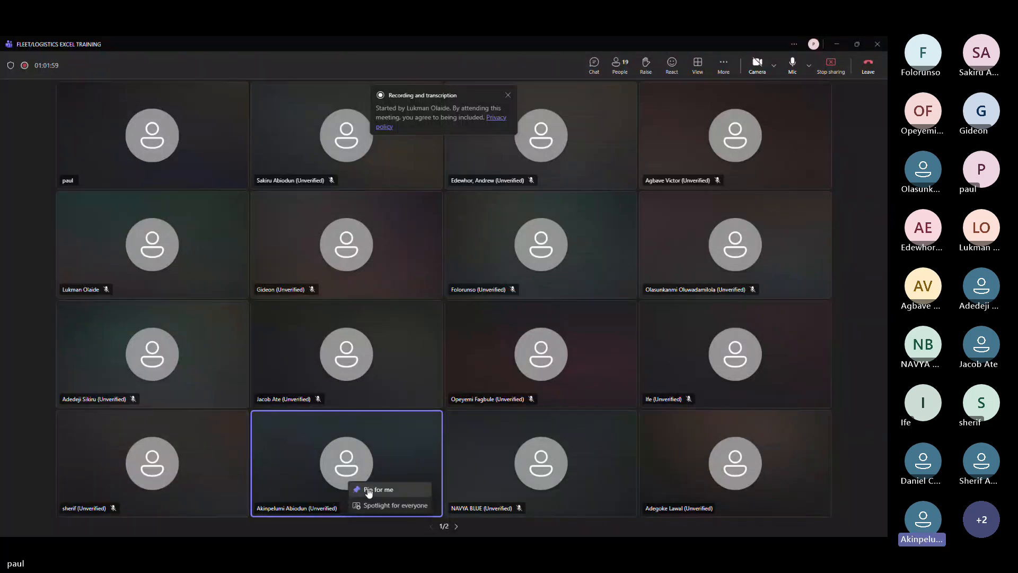
click(347, 511)
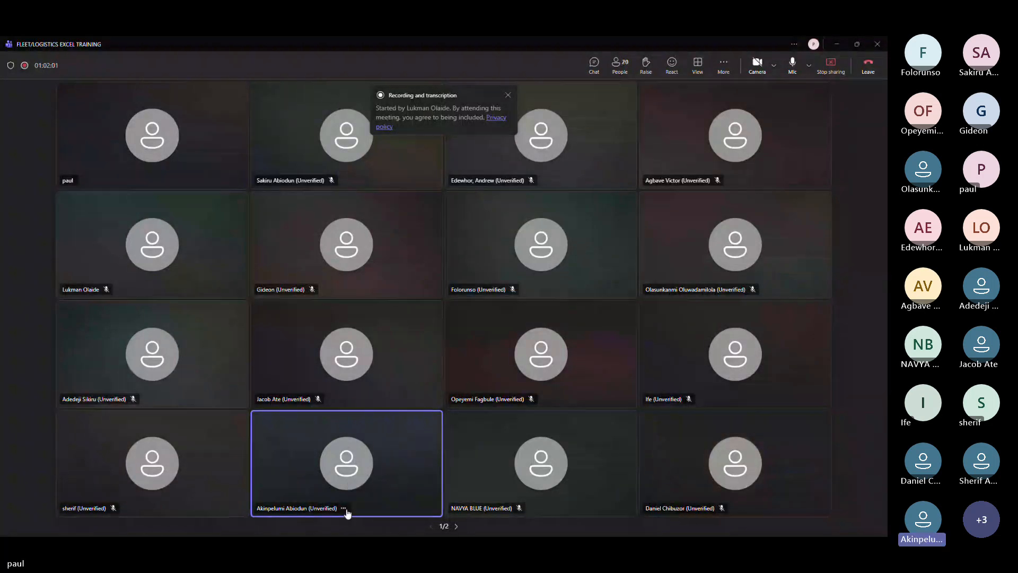
click(347, 509)
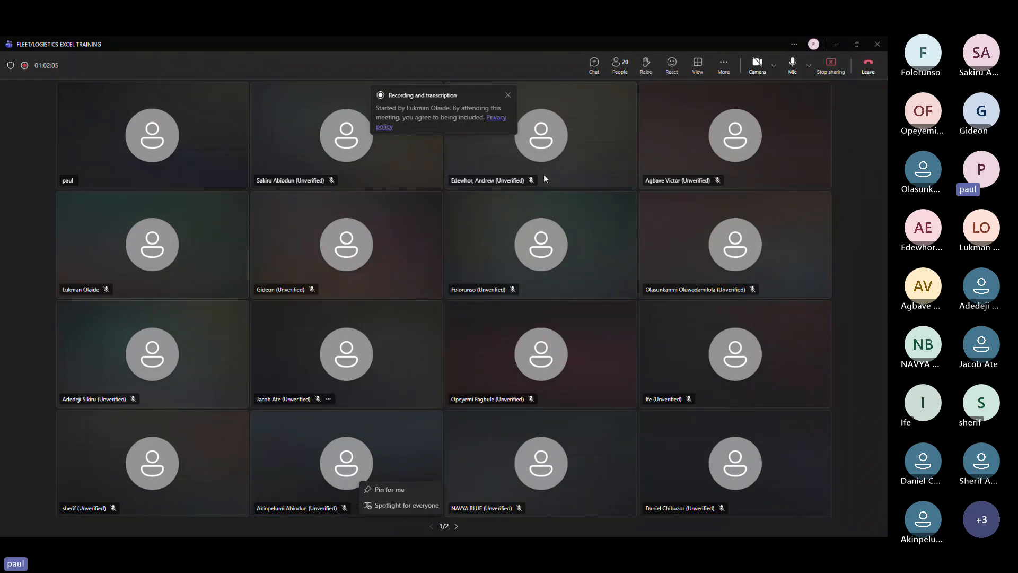
click(842, 47)
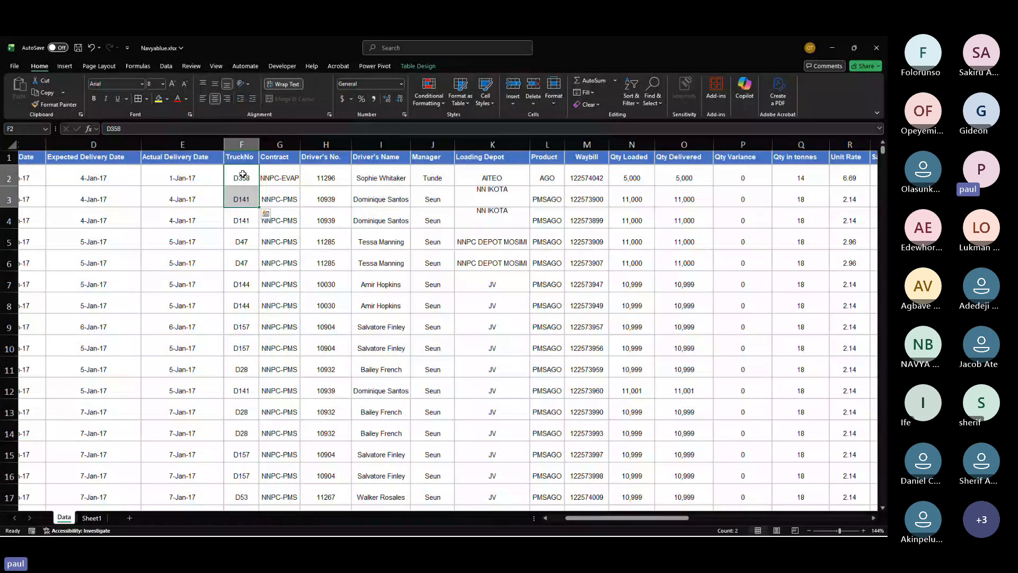
Step: Add the header brand in AE1 beside the Cost Of Diesel column on the Data sheet
click(241, 145)
scroll(301, 237, right, 3)
scroll(367, 201, left, 5)
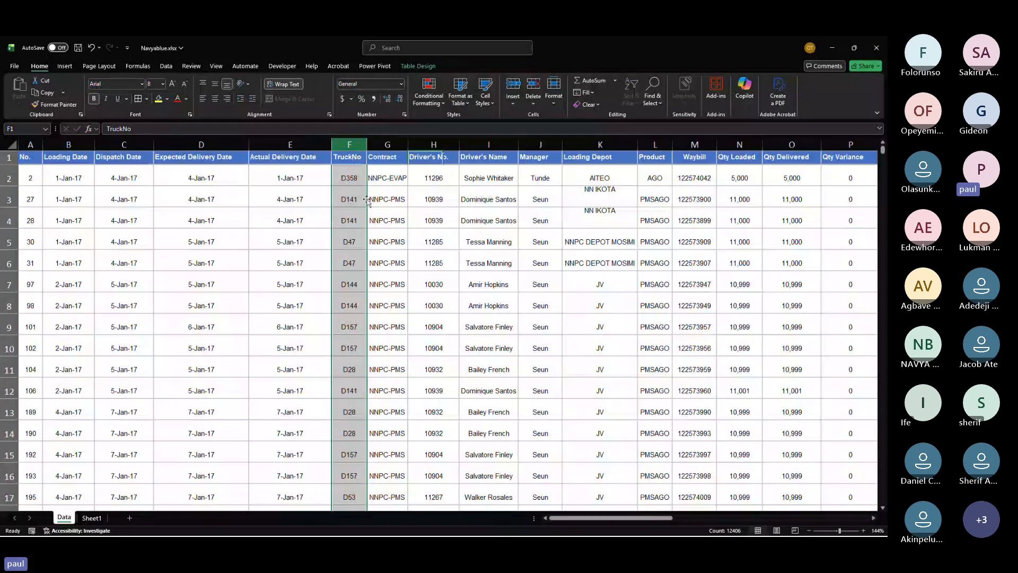
scroll(367, 200, right, 7)
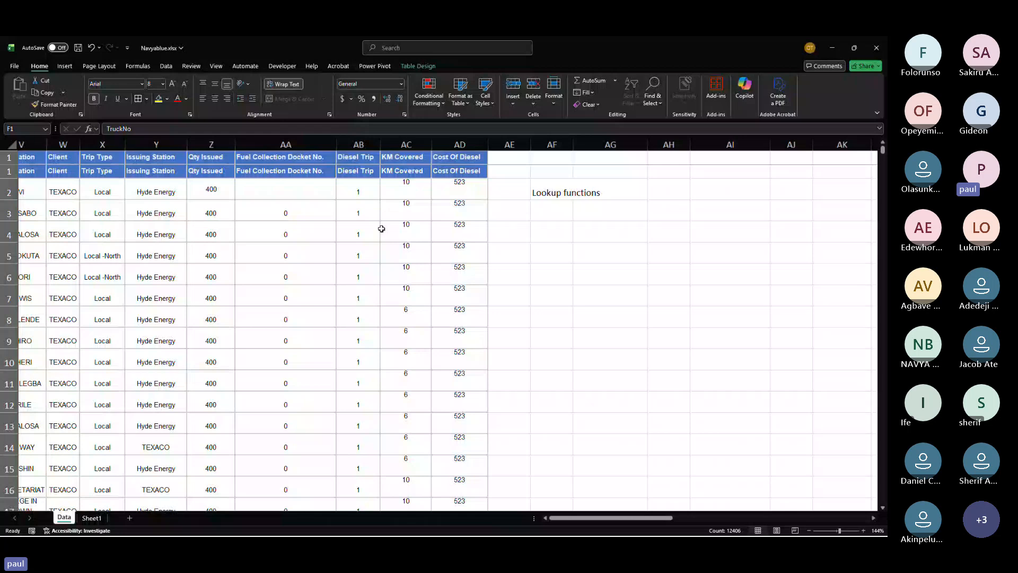
click(503, 160)
text(brand)
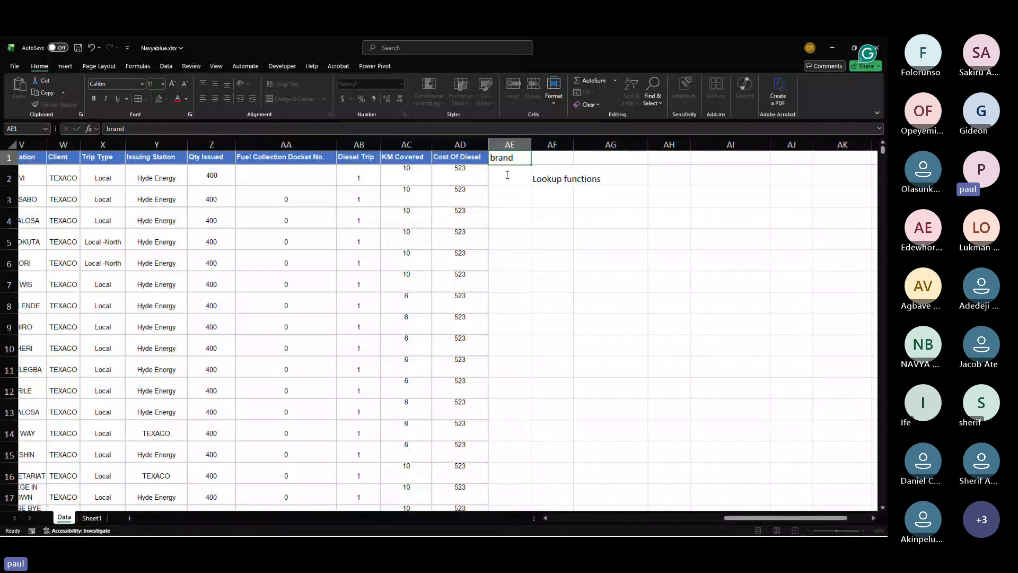
Step: Start a VLOOKUP formula in AE2 on the Data sheet, using the row's TruckNo as the lookup value
click(507, 175)
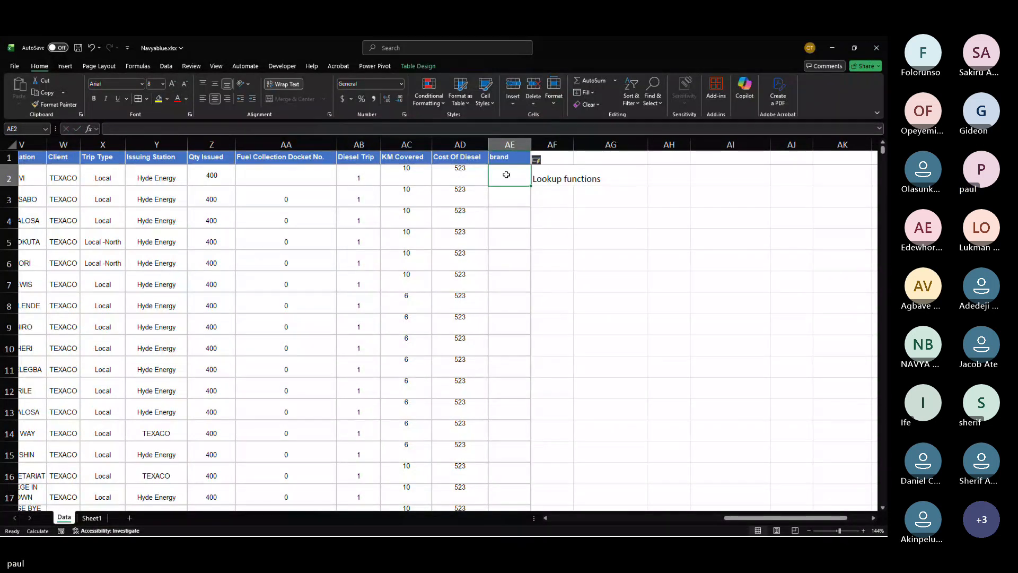
text(=)
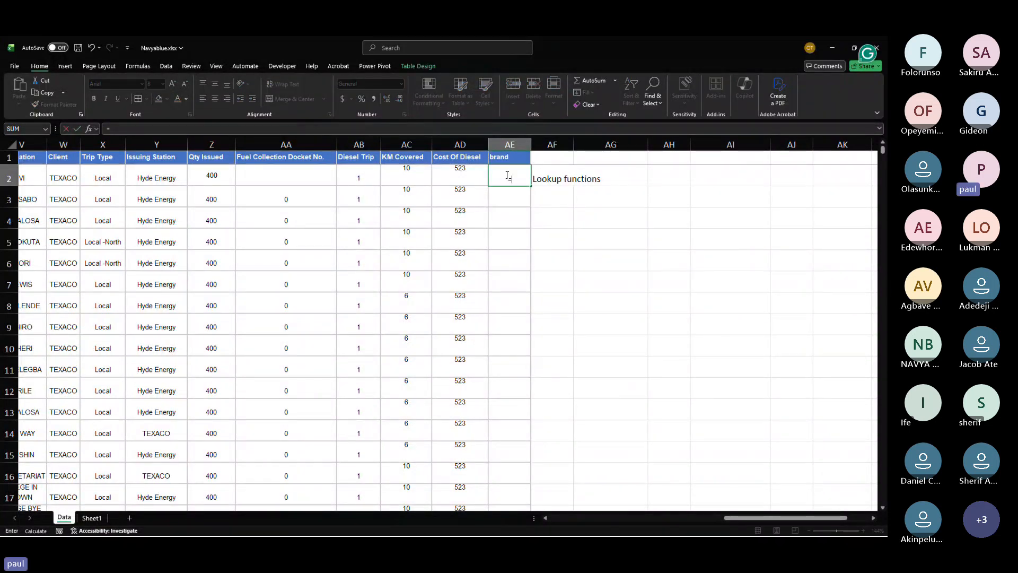
text(vlo)
key(Tab)
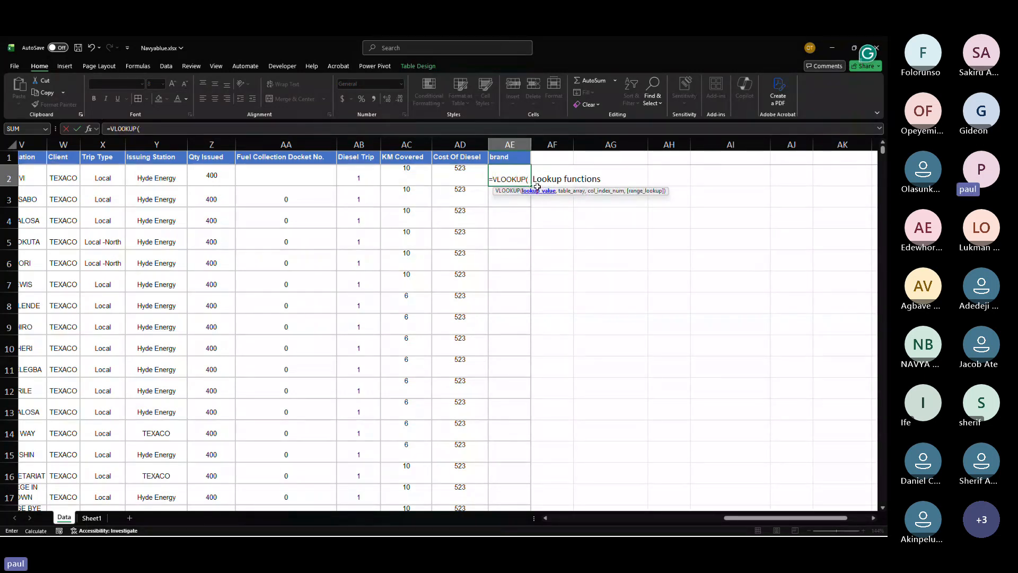
scroll(320, 196, left, 5)
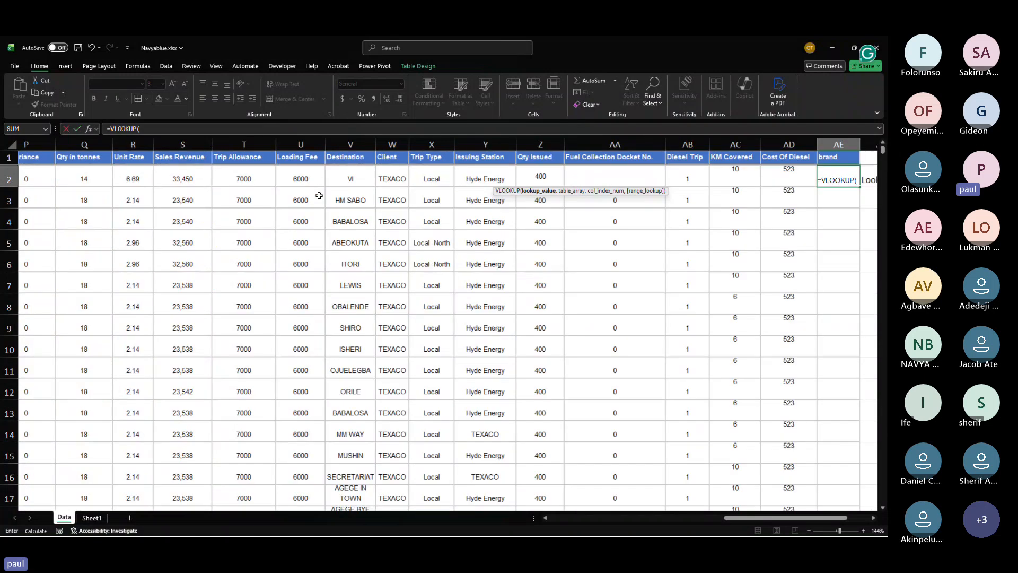
scroll(319, 197, left, 3)
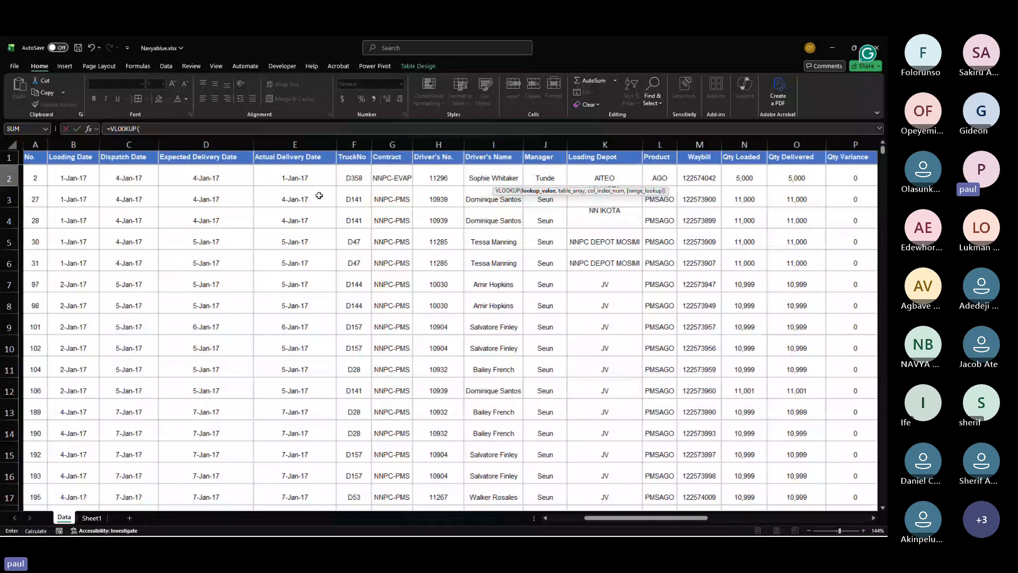
click(346, 178)
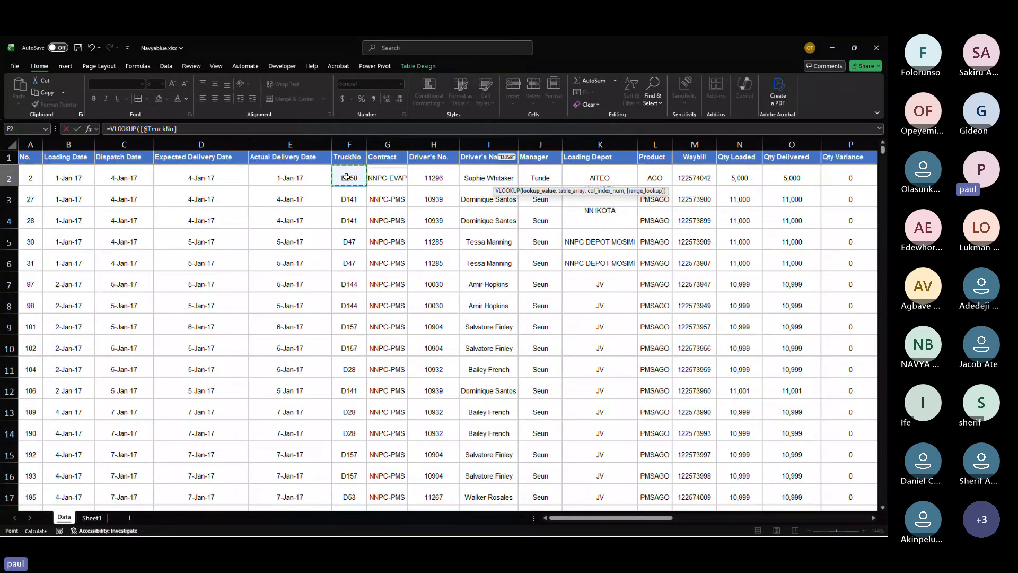
Step: Set the VLOOKUP table array to Sheet1!$A$1:$E$6 as an absolute reference
text(,)
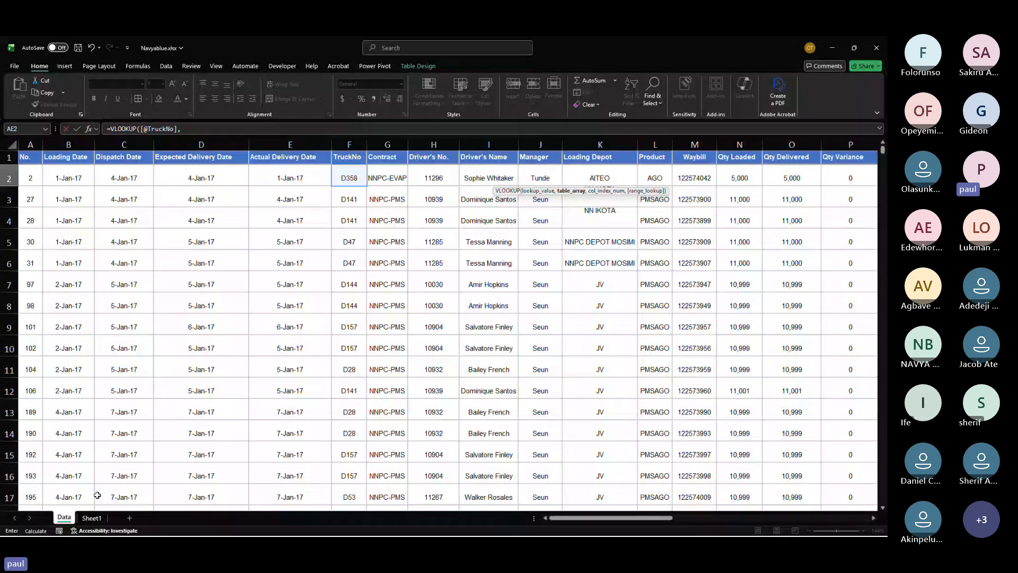
click(92, 518)
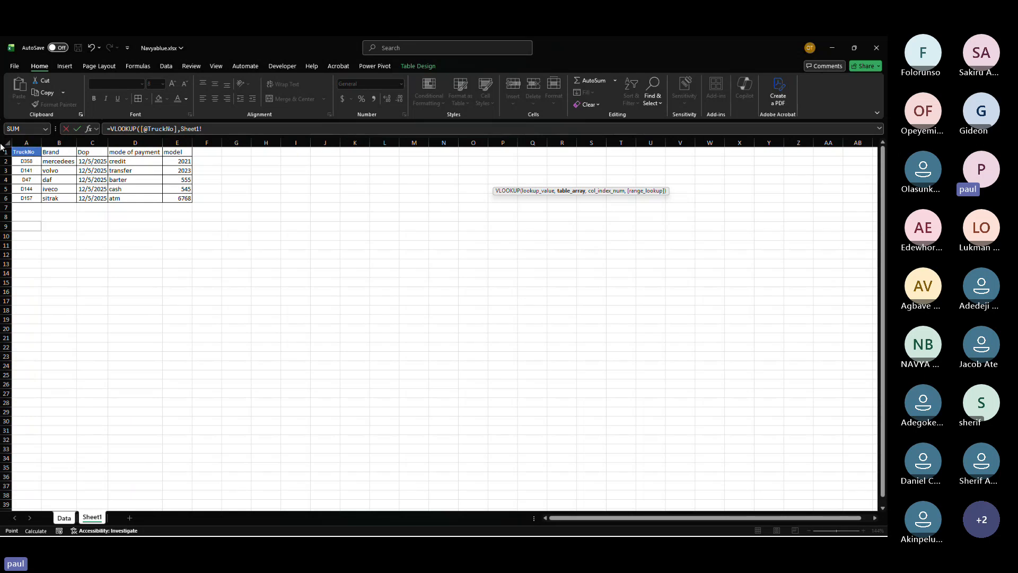
click(31, 150)
click(59, 152)
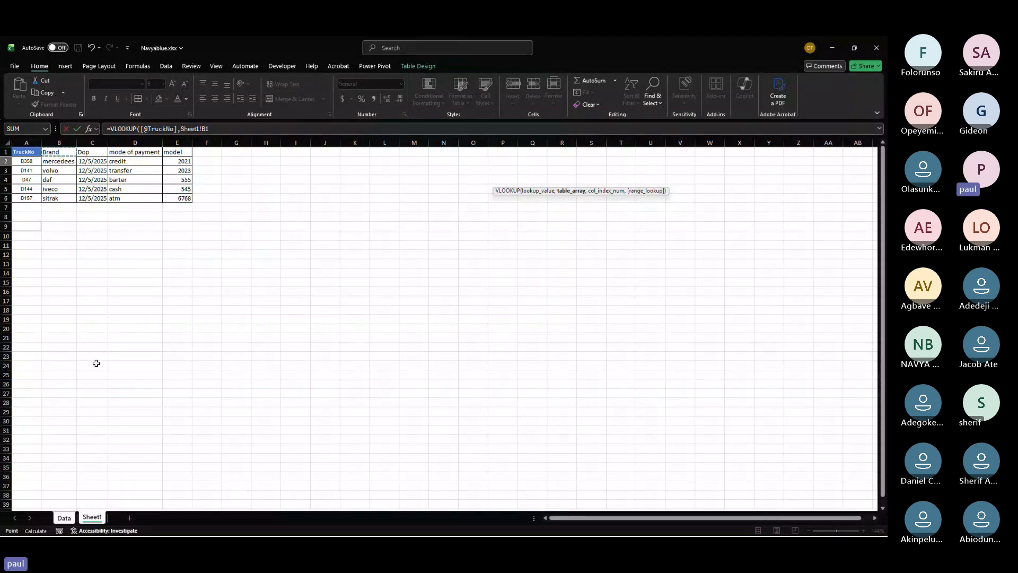
click(30, 153)
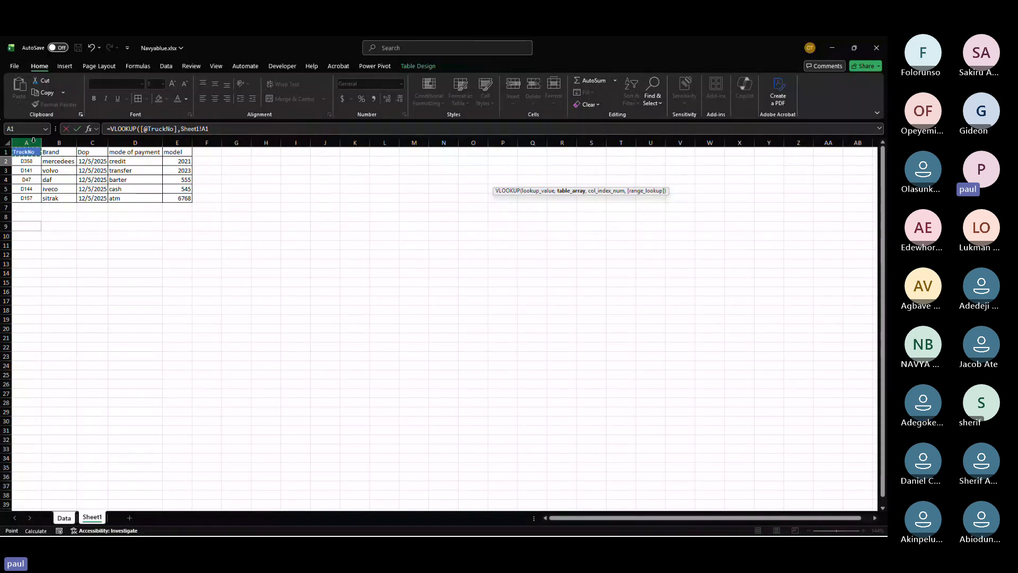
drag(27, 152, 178, 196)
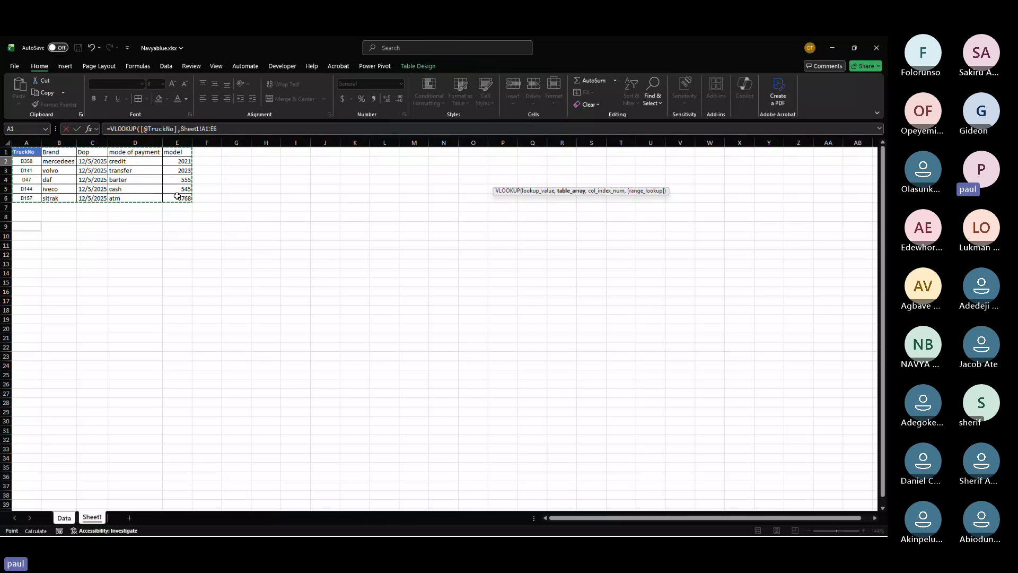
key(F4)
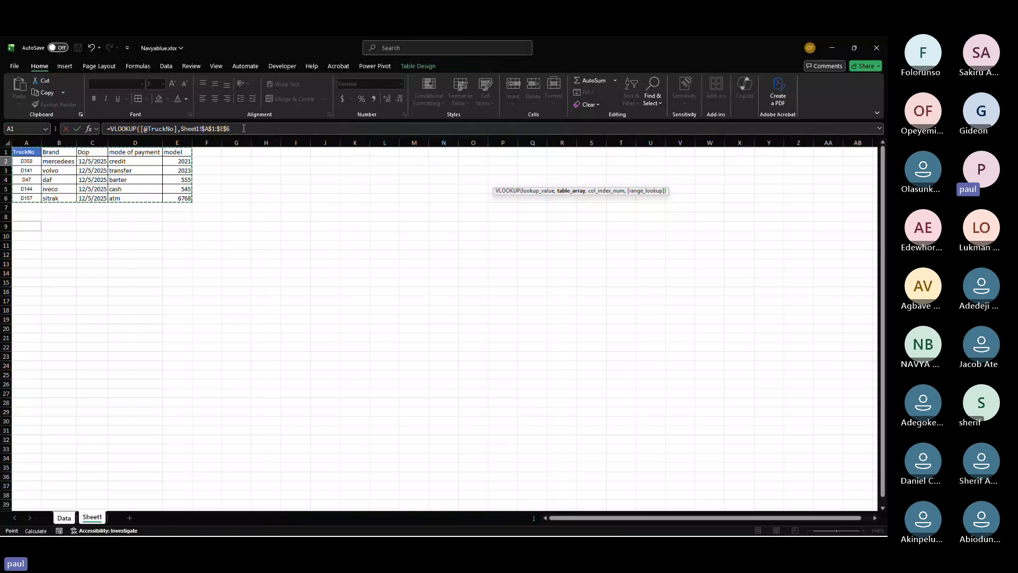
drag(243, 129, 183, 136)
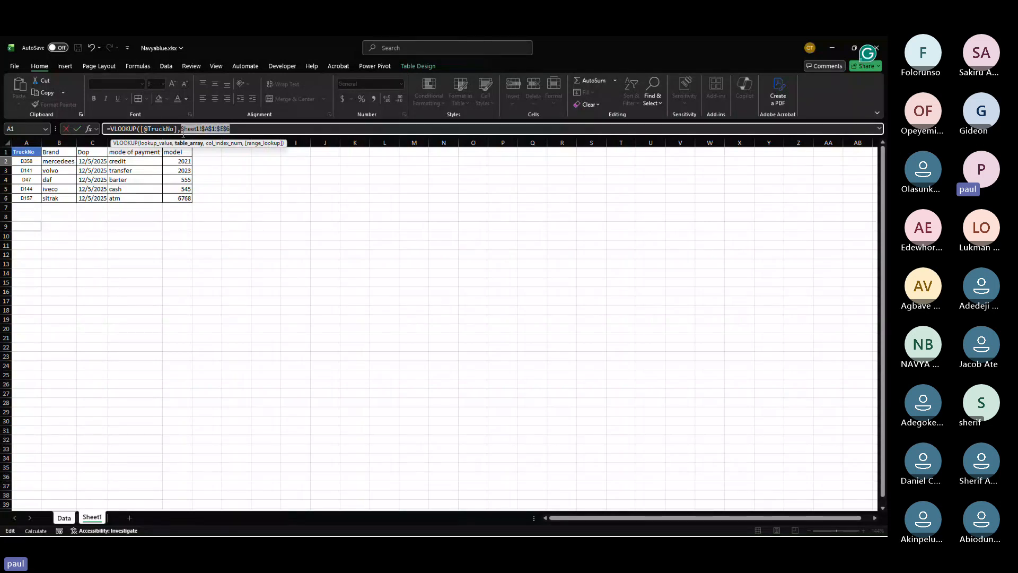
mouse_move(230, 129)
mouse_down()
mouse_move(192, 129)
mouse_move(210, 129)
mouse_up()
click(237, 130)
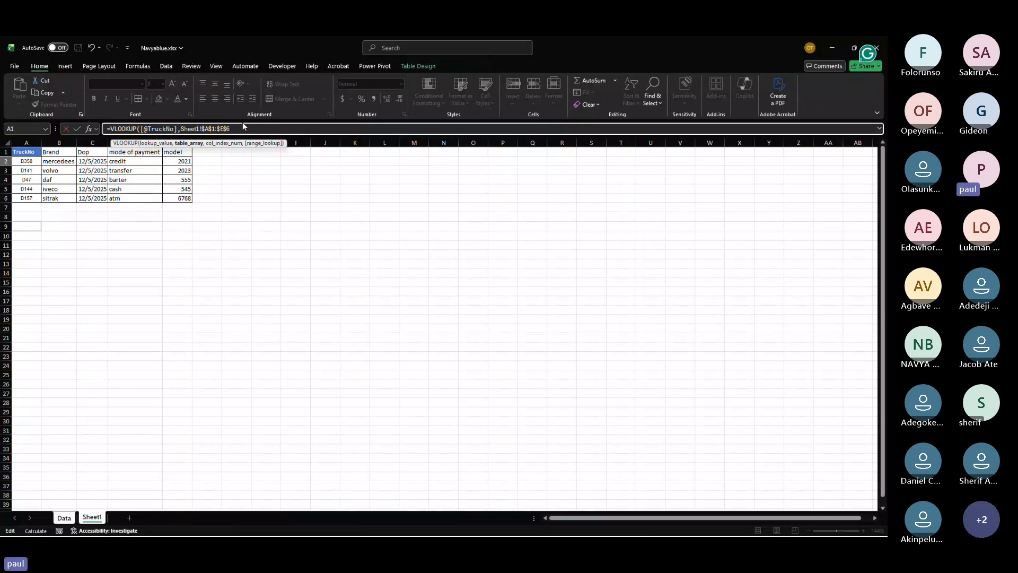
Step: Finish the VLOOKUP with column index 2 and exact match 0, and enter it to fill the brand column
text(,)
drag(159, 143, 354, 263)
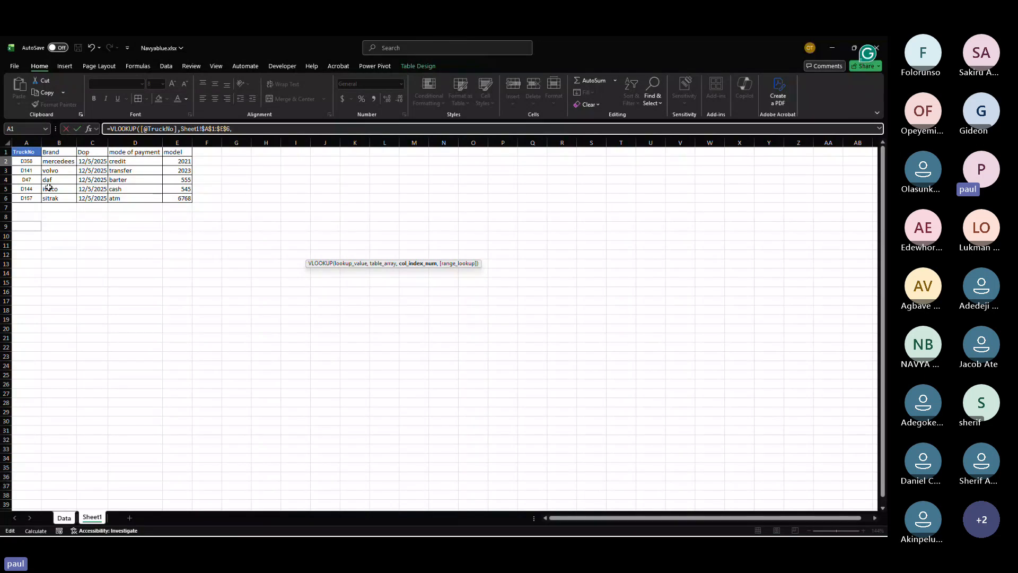
text(2)
key(BackSpace)
text(5)
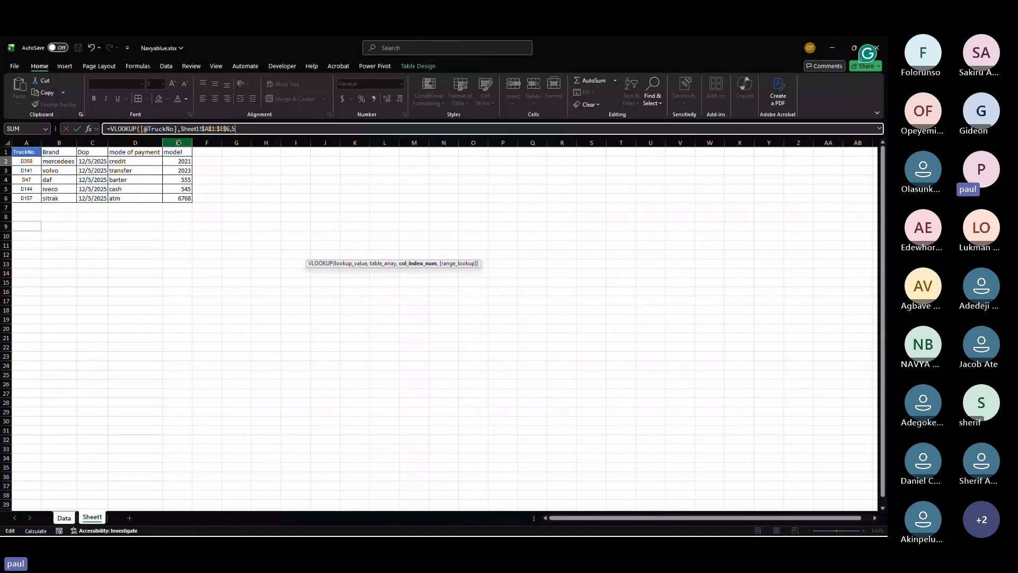
key(BackSpace)
text(2,)
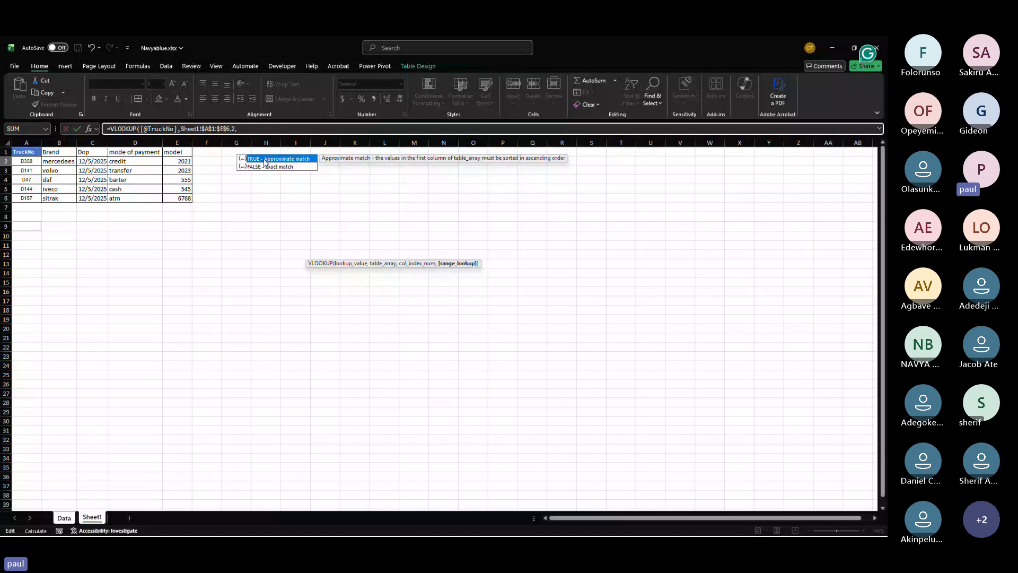
text(1)
key(BackSpace)
text(0)
key(Return)
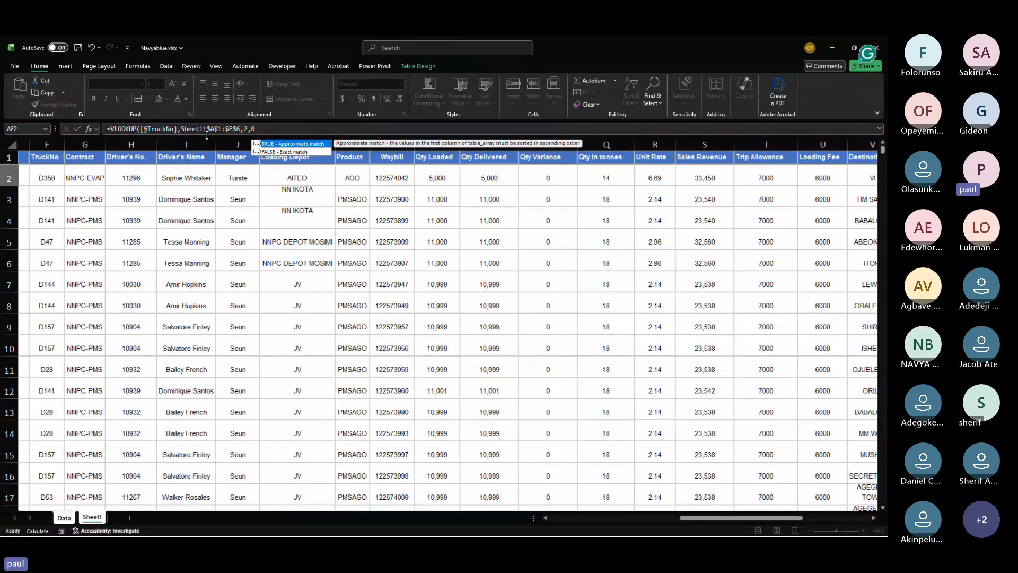
key(Return)
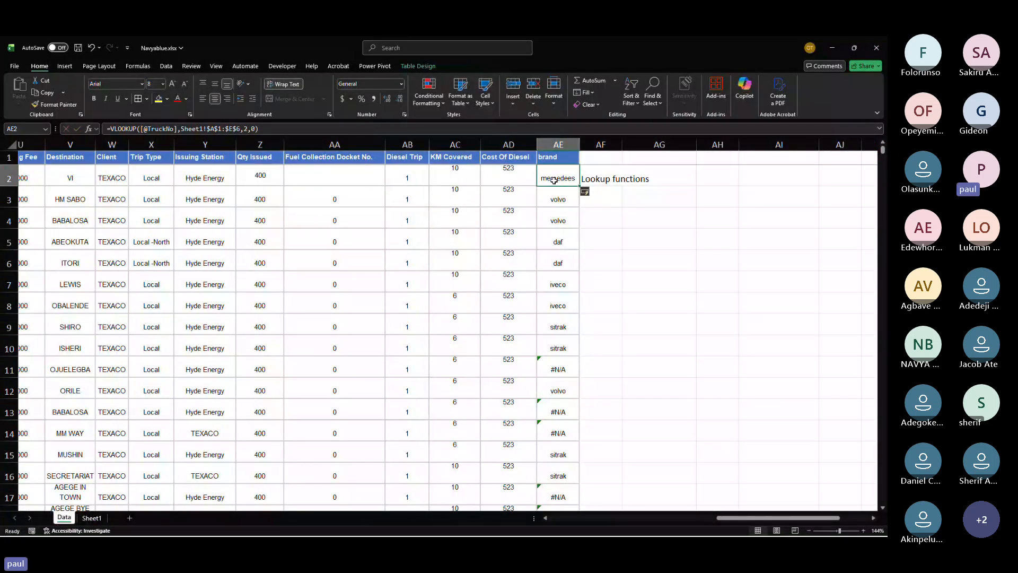
Step: Clear the Lookup functions note from cell AF2 beside the brand column
drag(557, 177, 554, 280)
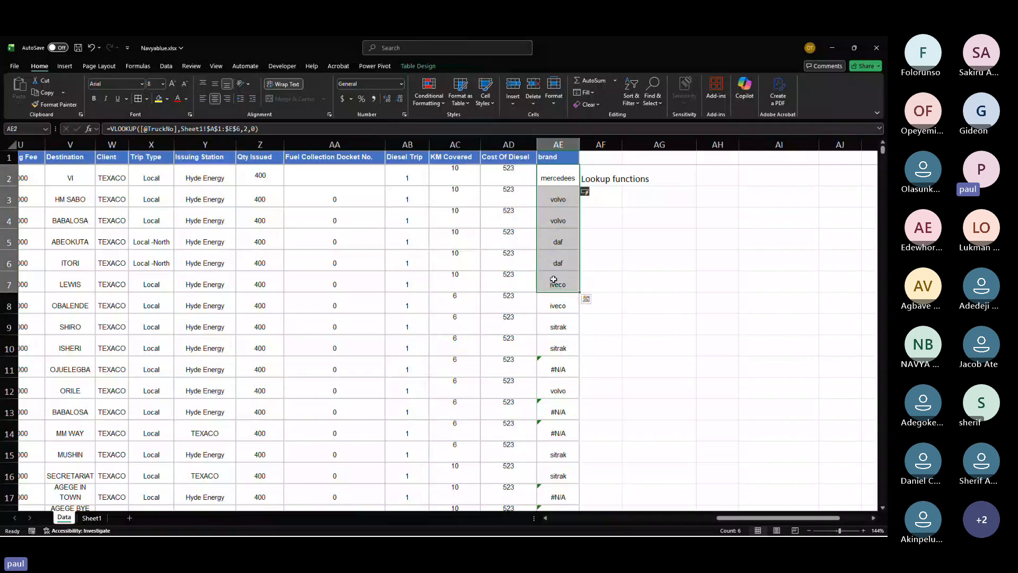
click(561, 143)
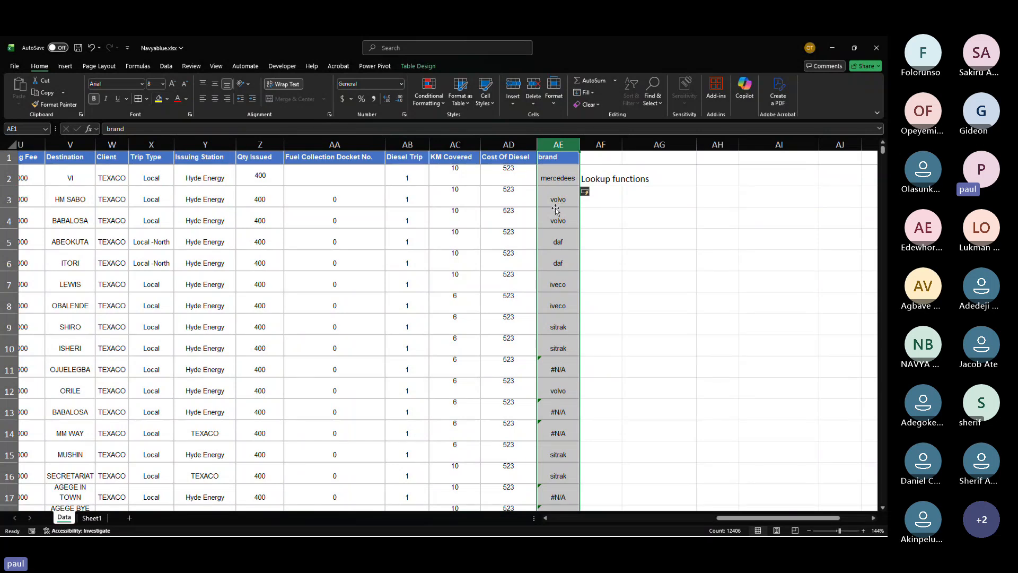
click(594, 181)
key(Delete)
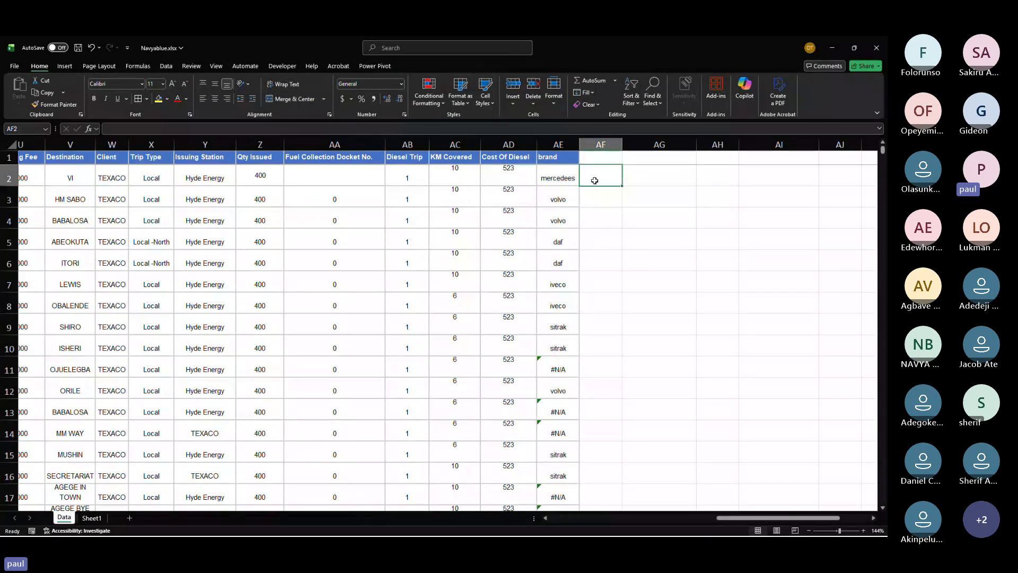
mouse_move(556, 475)
mouse_down()
mouse_move(558, 276)
mouse_move(558, 455)
mouse_up()
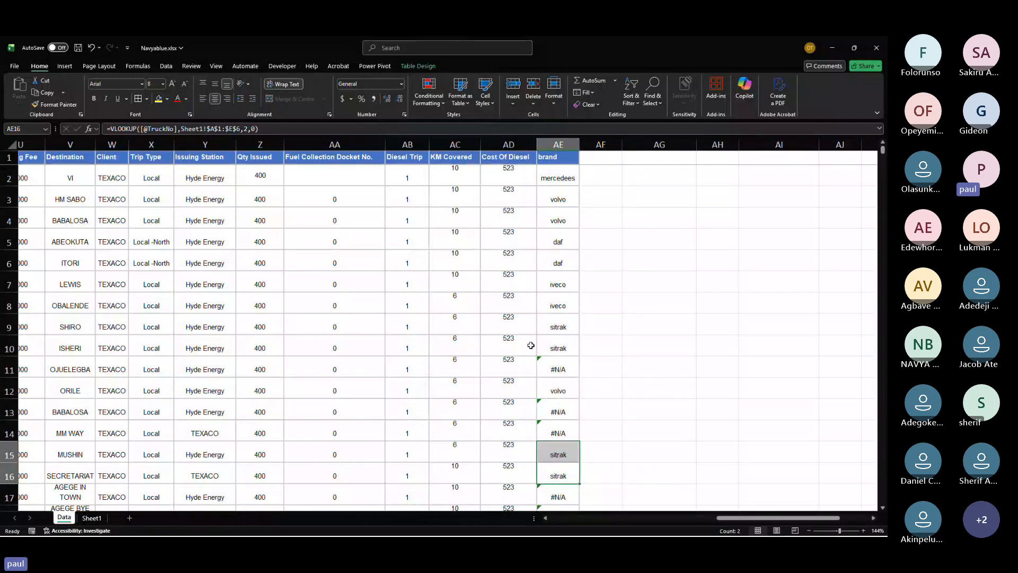
scroll(518, 242, up, 1)
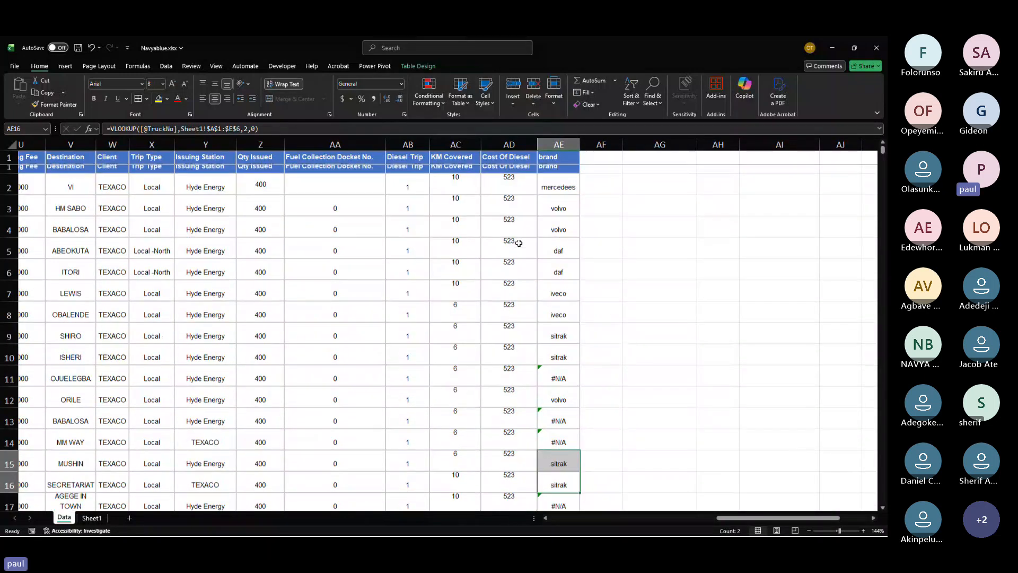
scroll(519, 242, down, 1)
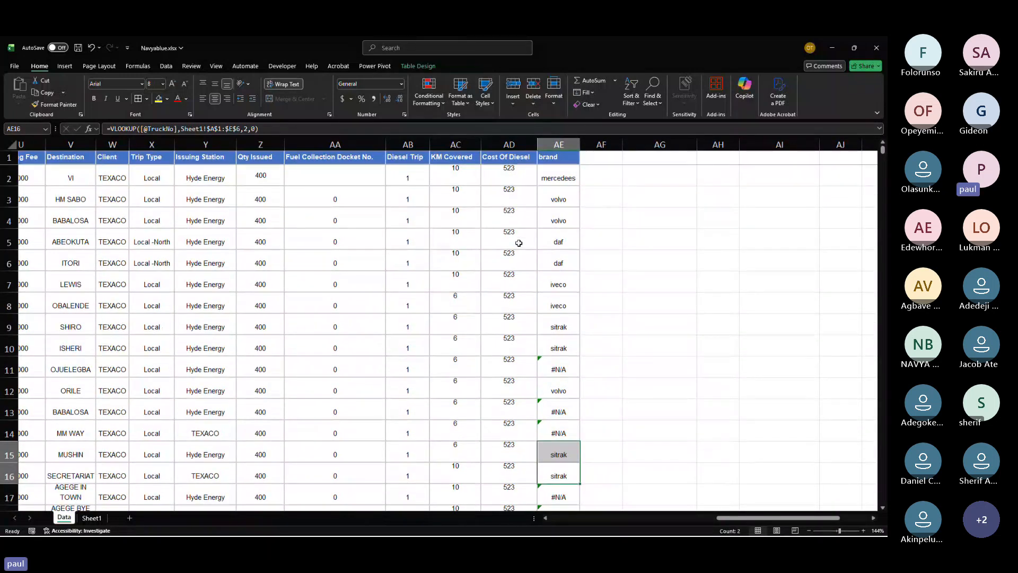
Step: Try a formula in AF2 adding KM Covered and Cost Of Diesel for each row
click(591, 172)
text(=)
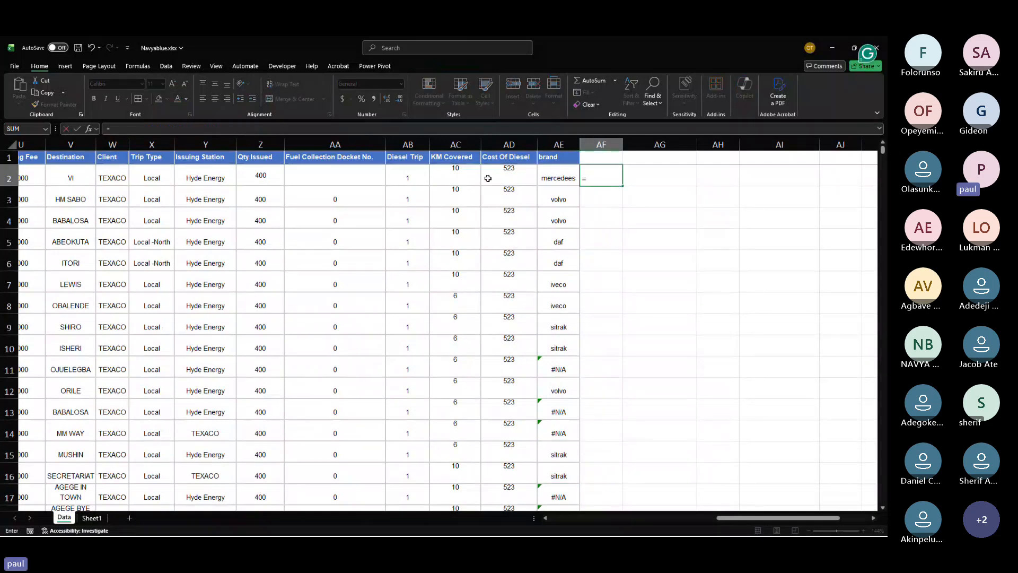
click(469, 174)
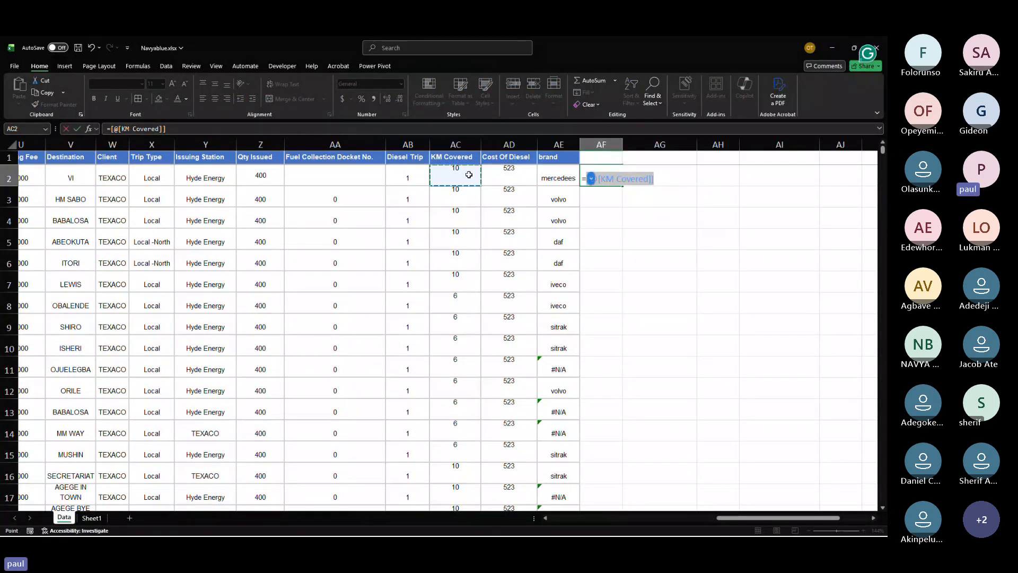
text(+)
click(507, 177)
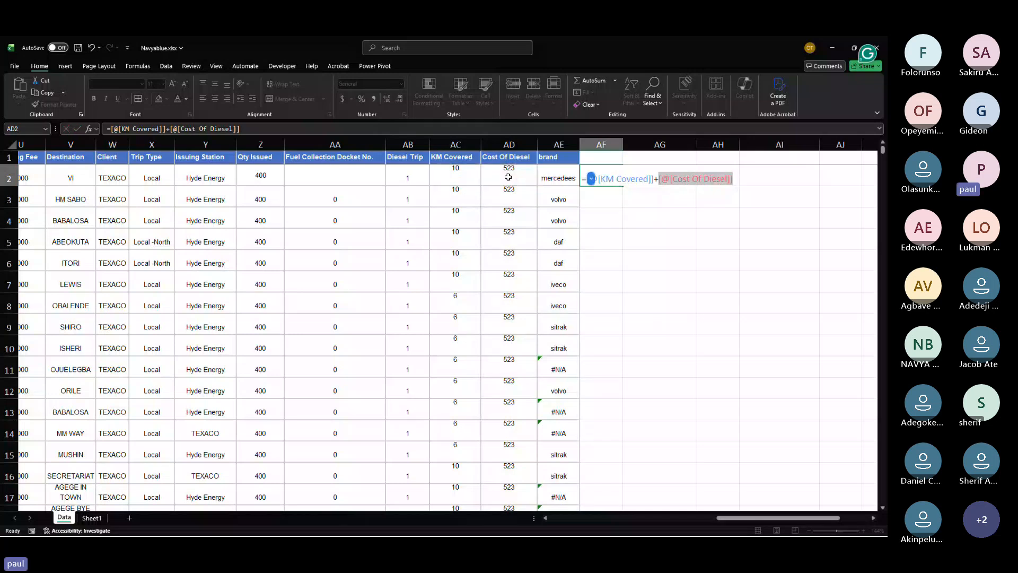
key(Return)
key(Return)
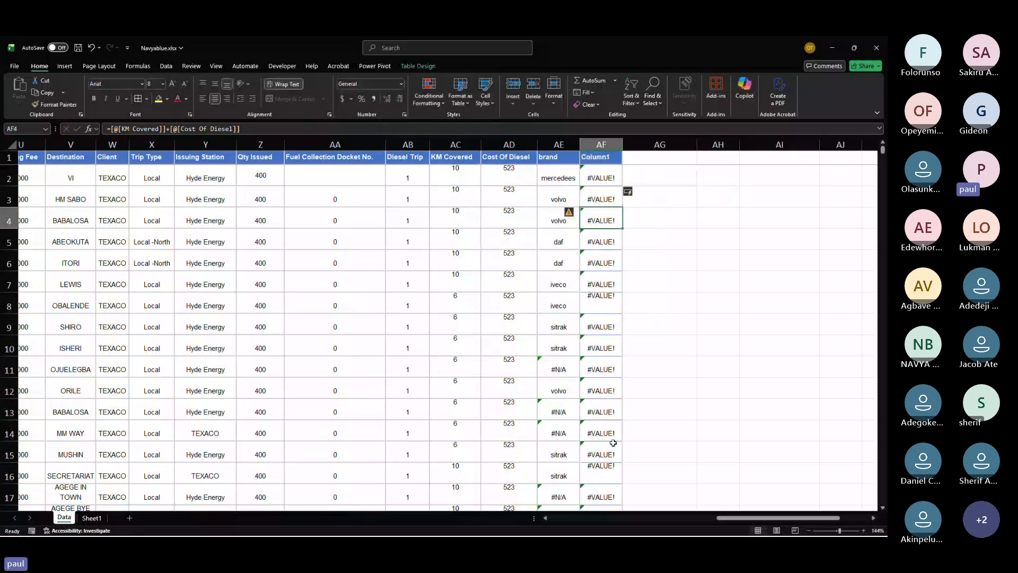
Step: Delete the newly added table column AF
click(605, 143)
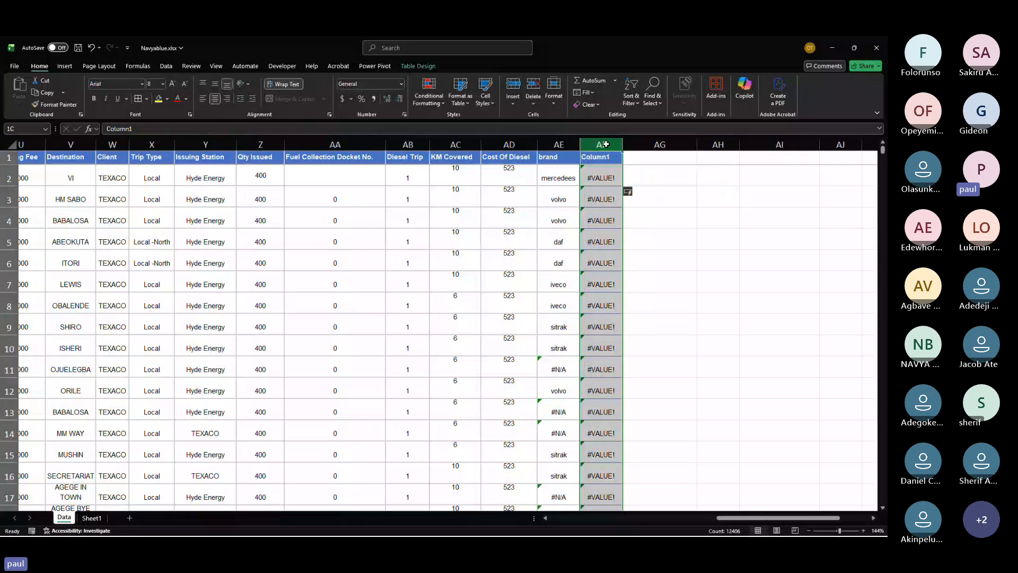
right_click(606, 144)
click(623, 249)
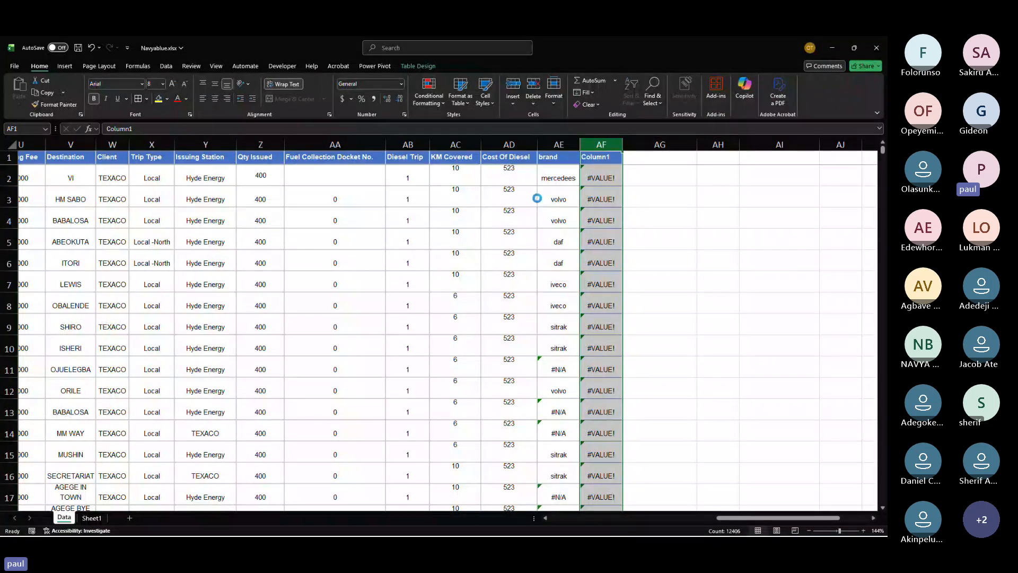
click(485, 222)
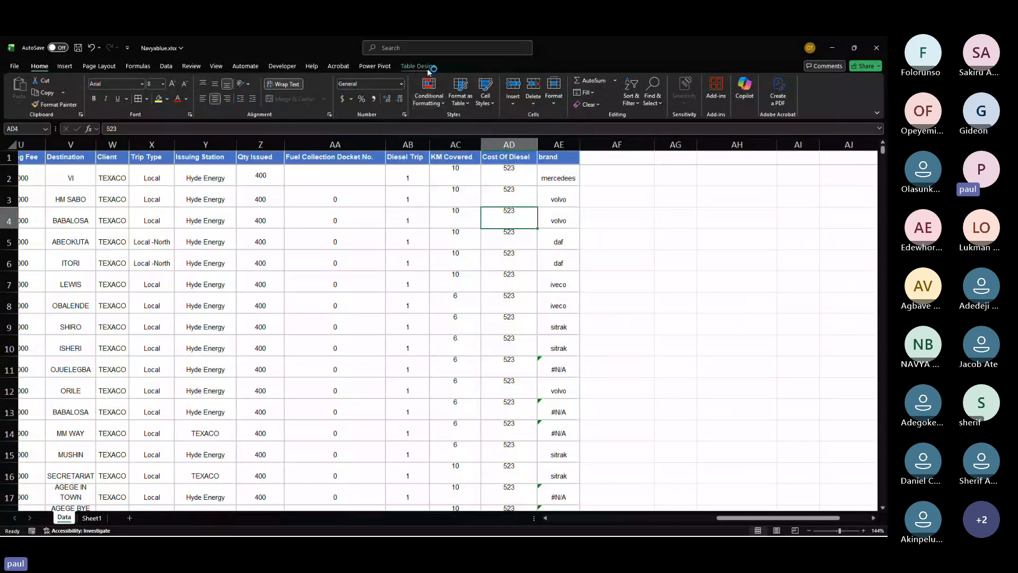
click(687, 191)
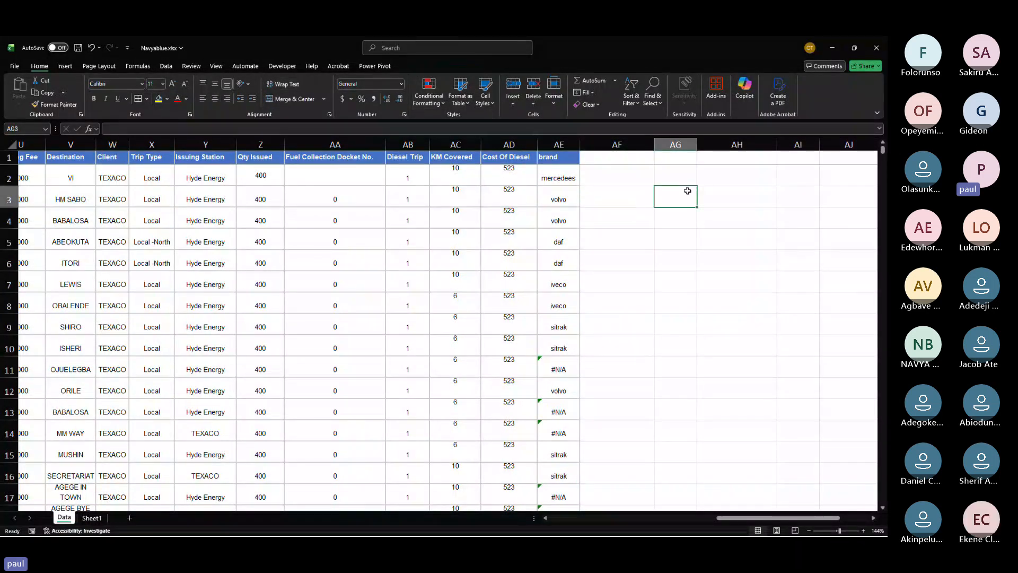
click(532, 200)
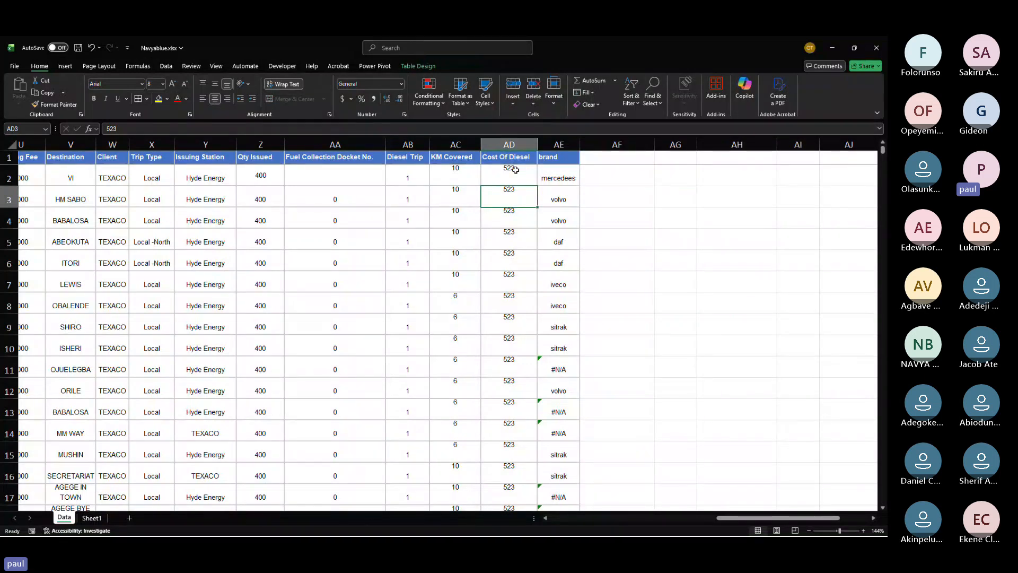
click(531, 280)
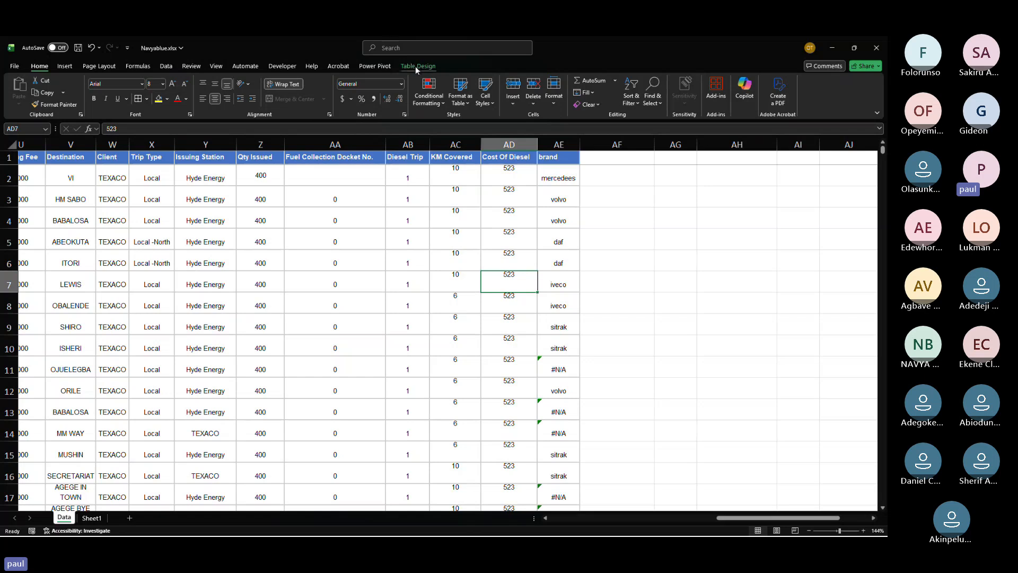
Step: Try a formula in Sheet1's F2 adding 1 to the model value, fill it down to F6, and clear it
click(338, 221)
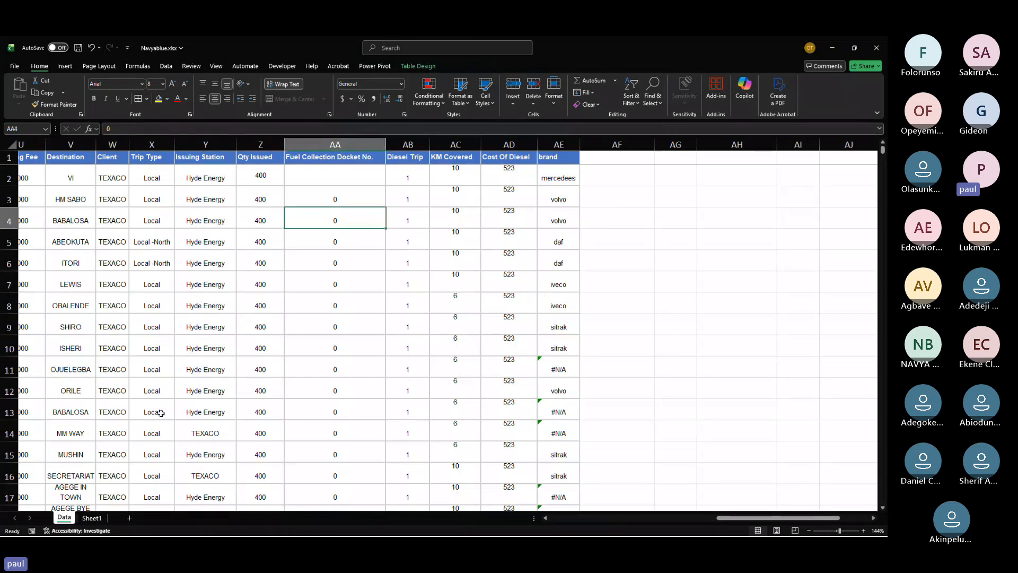
click(92, 518)
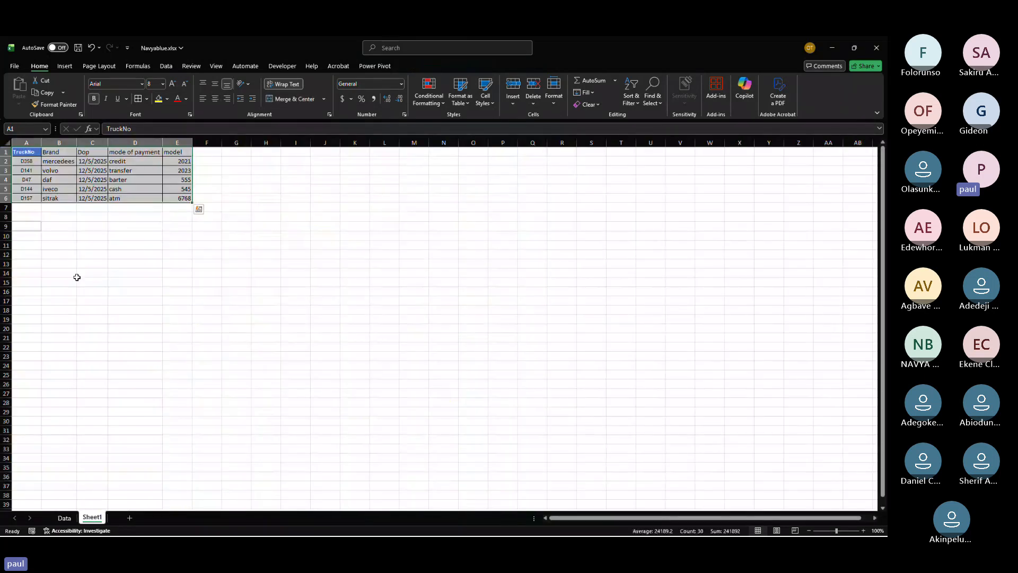
click(100, 177)
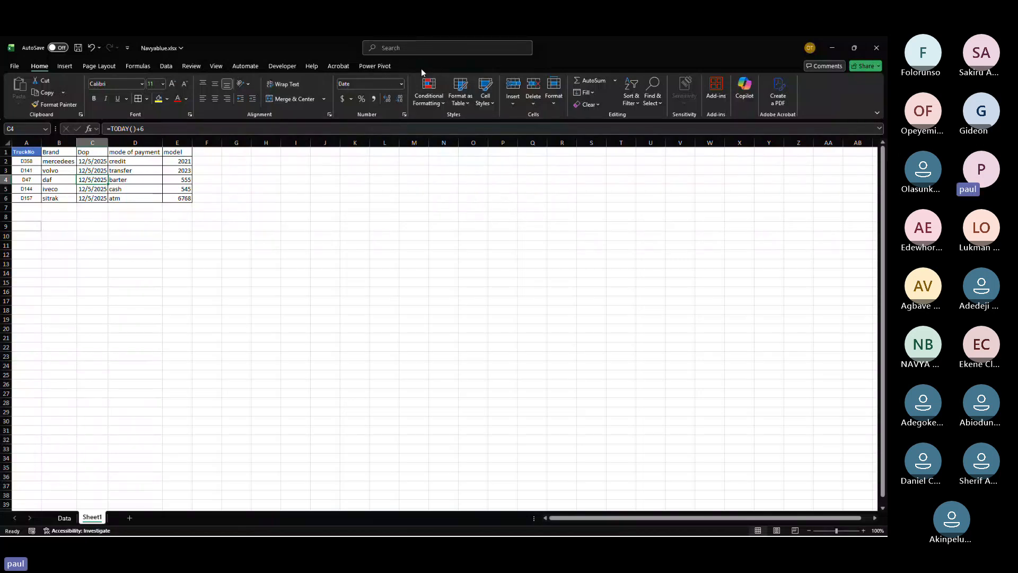
click(201, 162)
text(=)
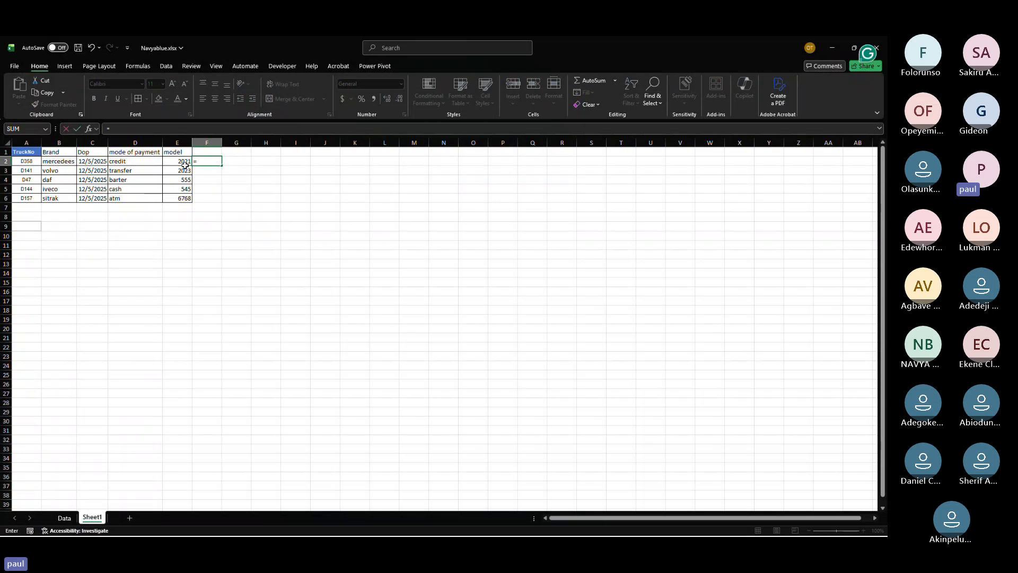
click(178, 167)
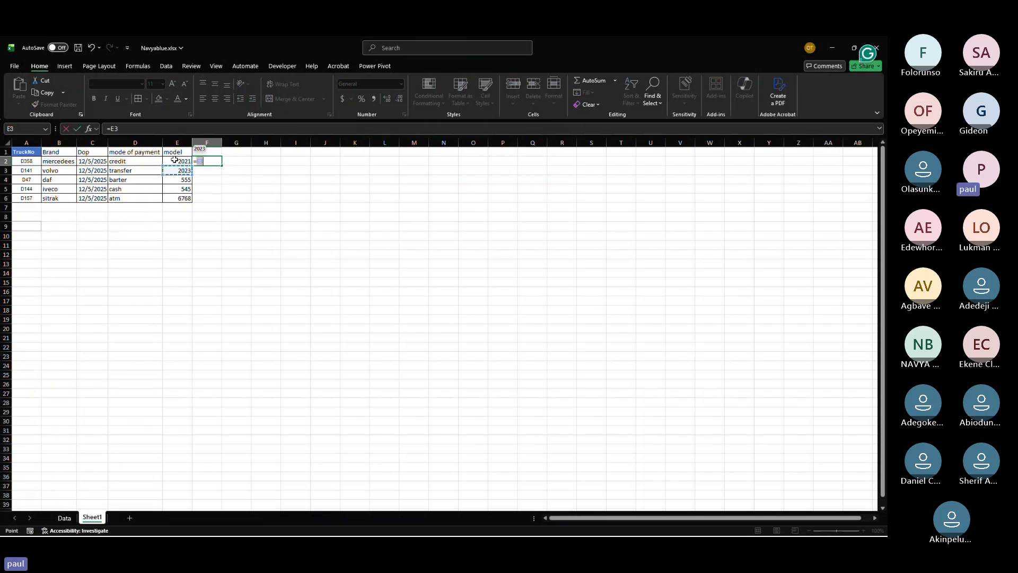
click(175, 160)
text(+1)
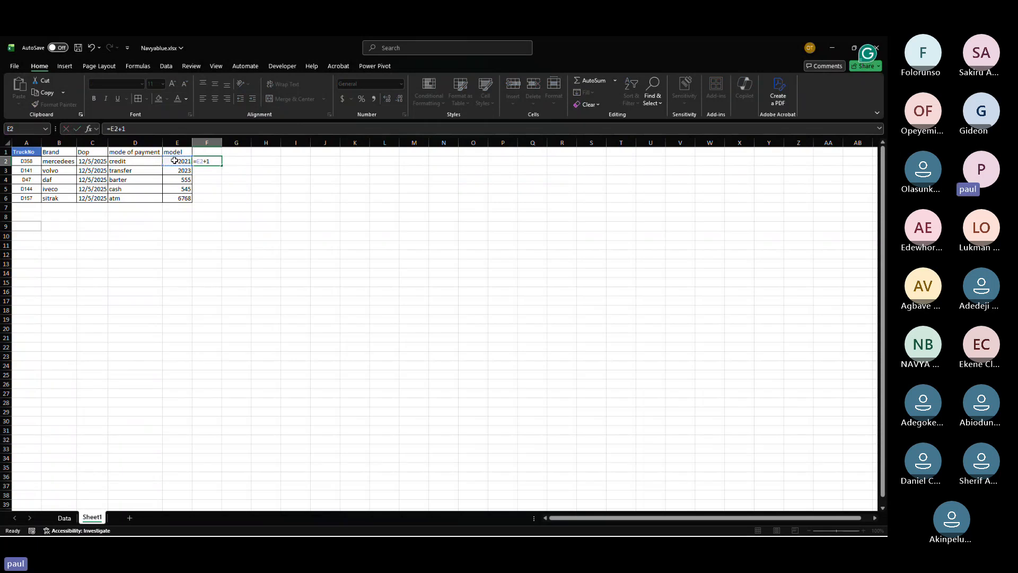
key(Return)
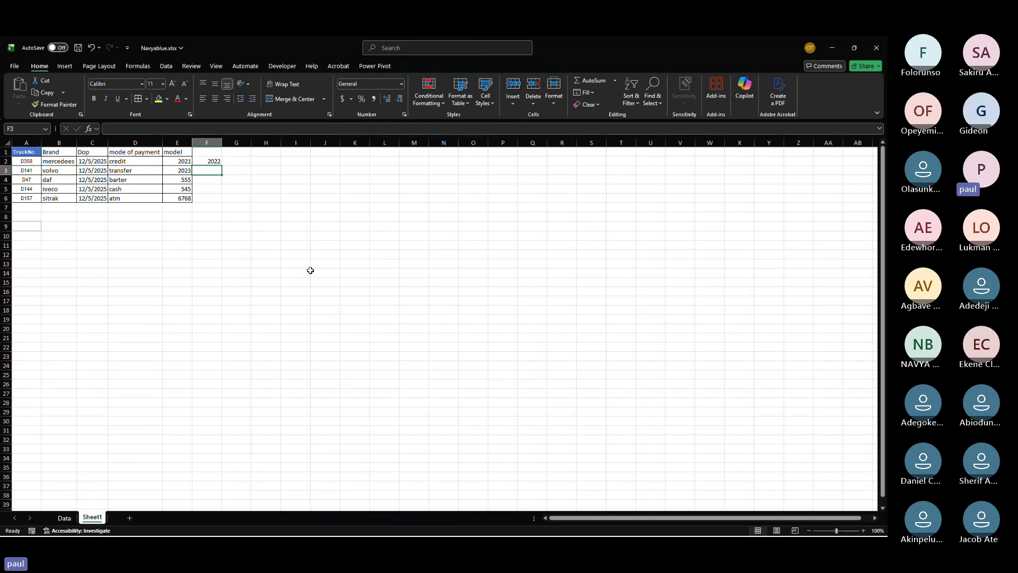
click(216, 161)
drag(216, 161, 213, 199)
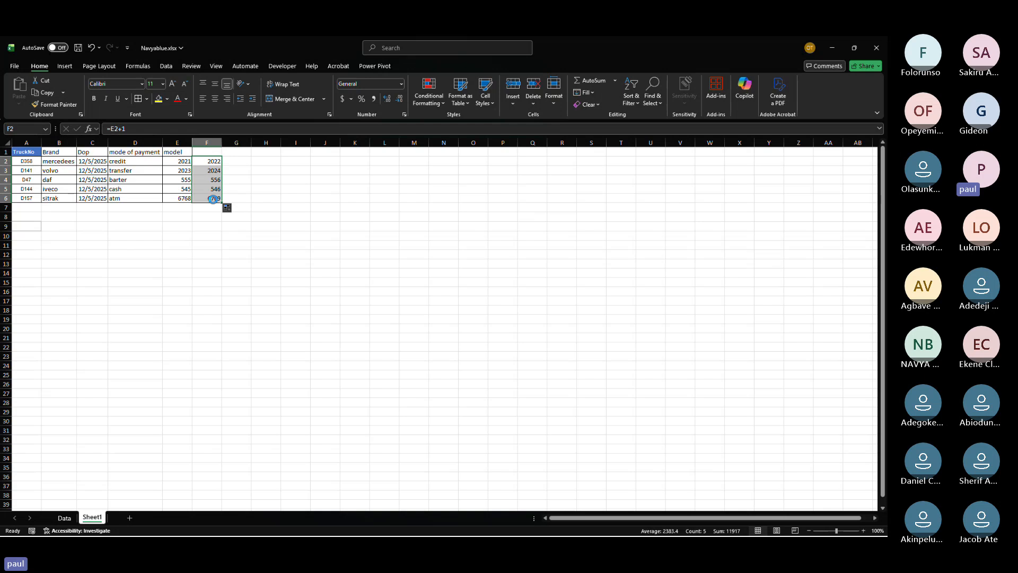
key(Delete)
Step: Examine the brand column's VLOOKUP results and formula on the Data sheet
click(64, 516)
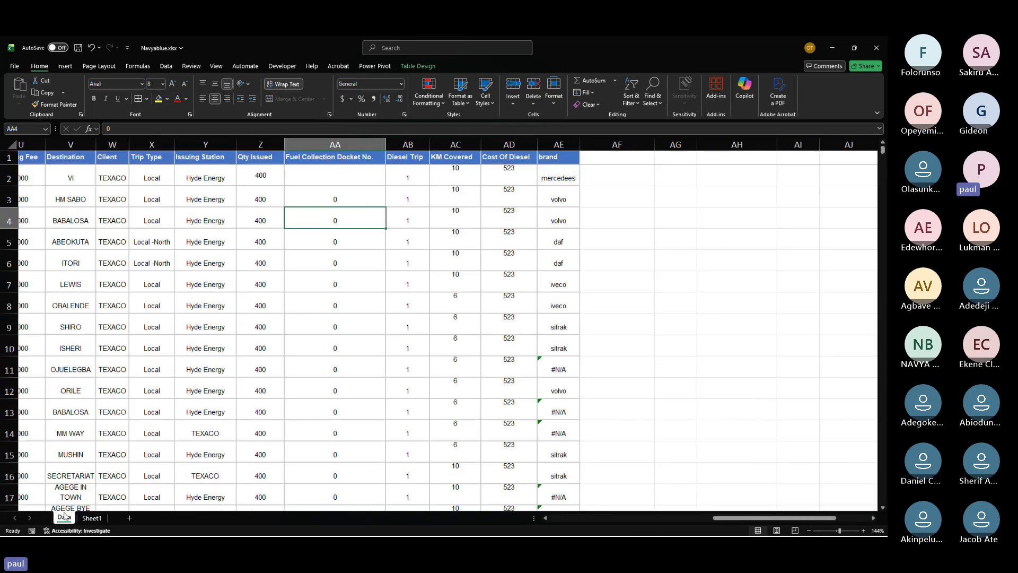
drag(561, 163, 561, 345)
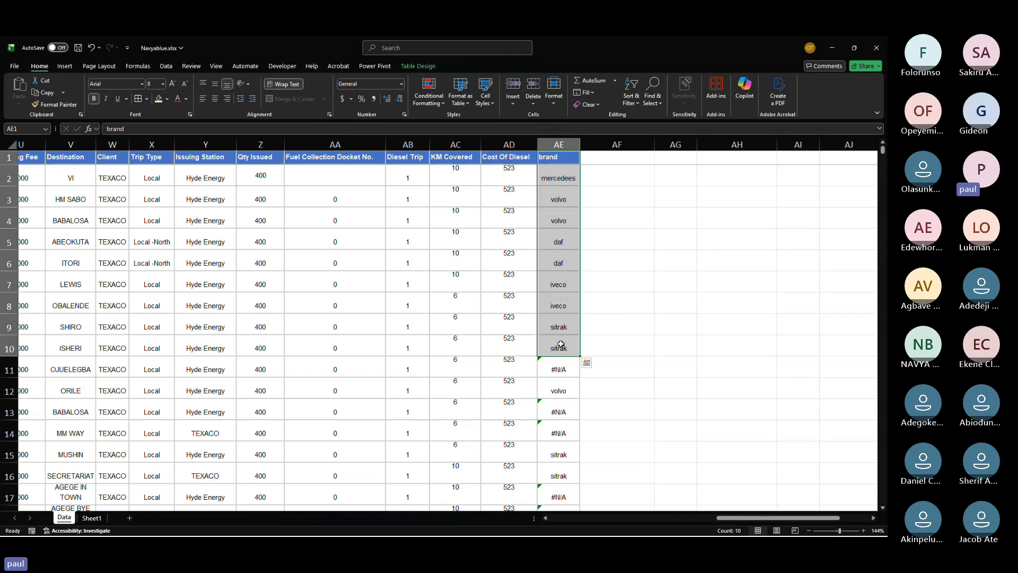
scroll(561, 344, left, 5)
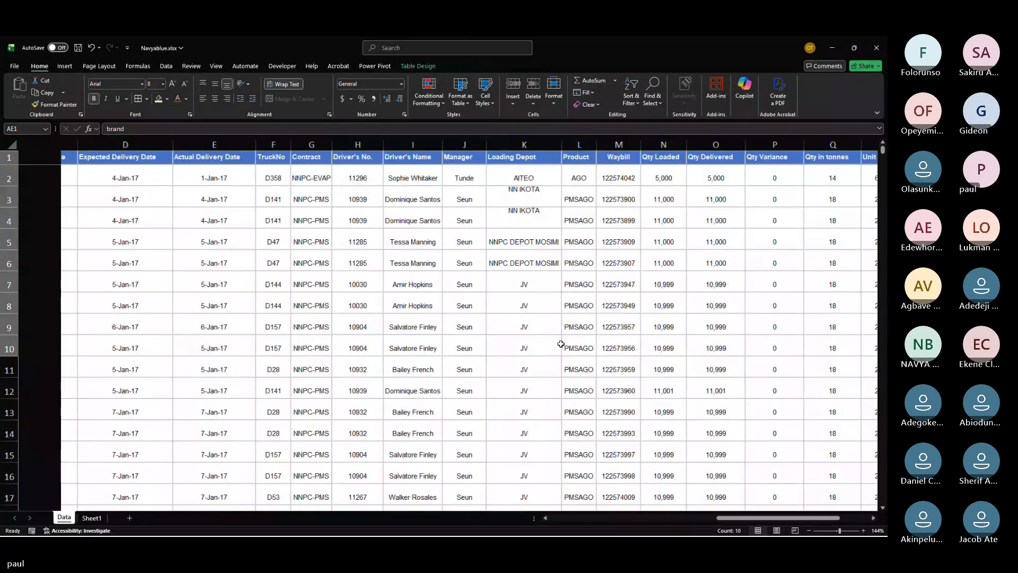
scroll(561, 345, right, 6)
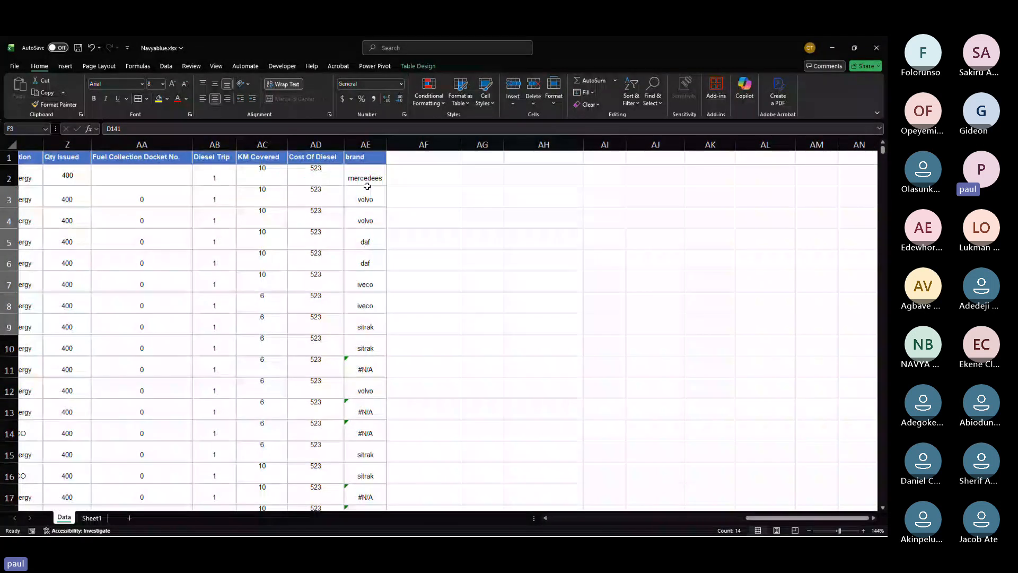
mouse_move(364, 180)
mouse_down()
mouse_move(366, 393)
mouse_move(418, 181)
mouse_move(380, 184)
mouse_up()
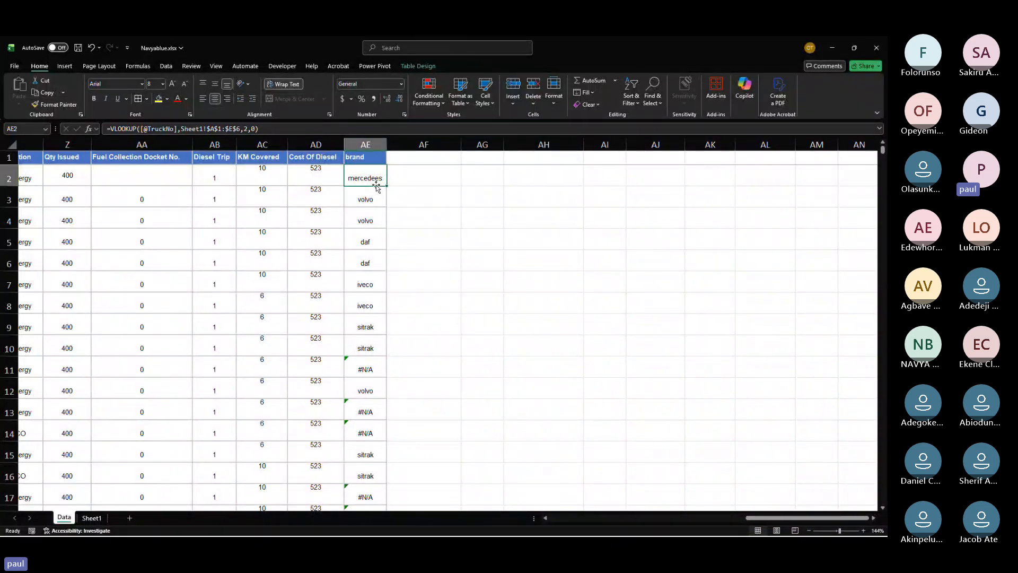
drag(371, 180, 372, 248)
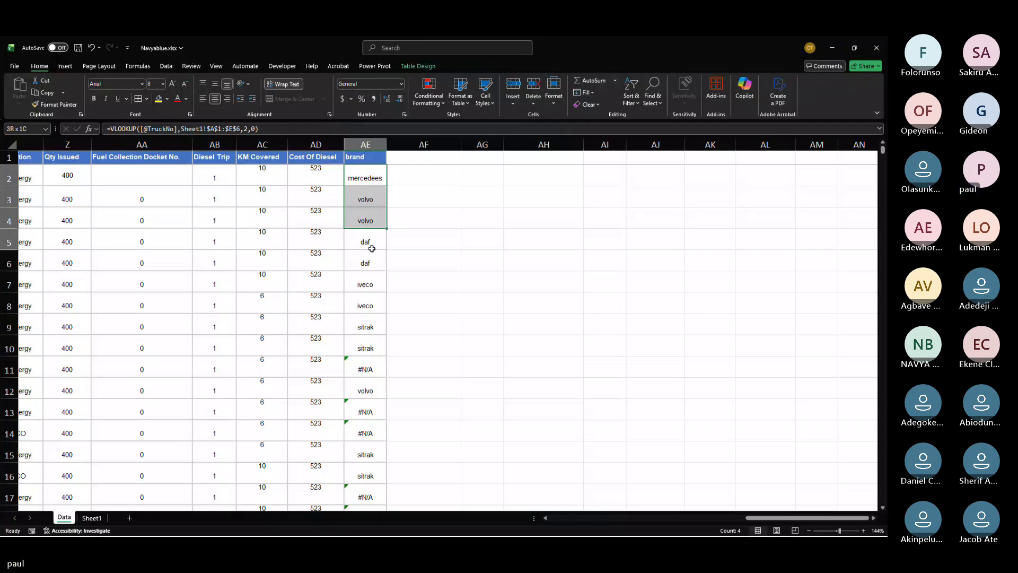
drag(371, 252, 537, 285)
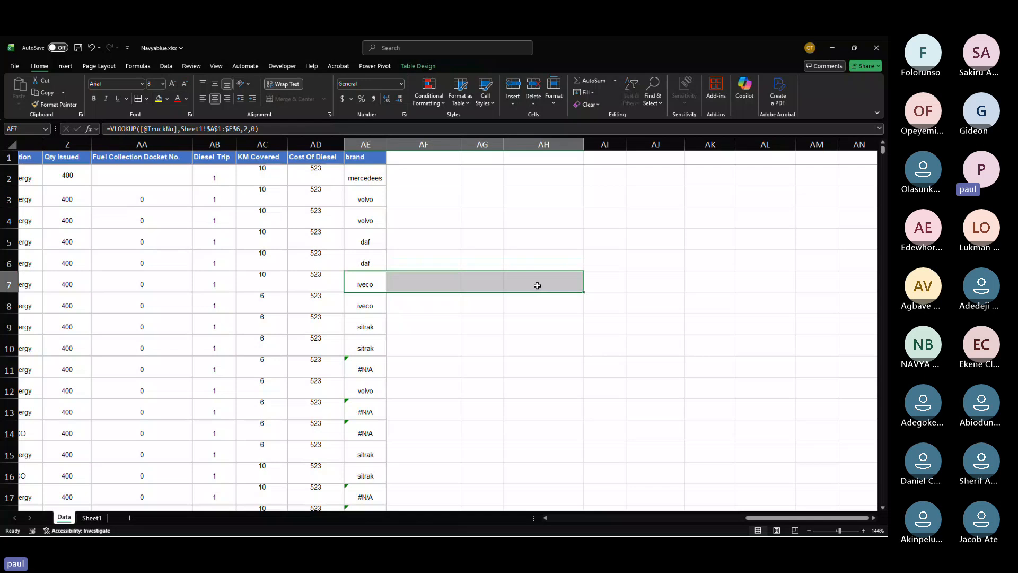
click(378, 144)
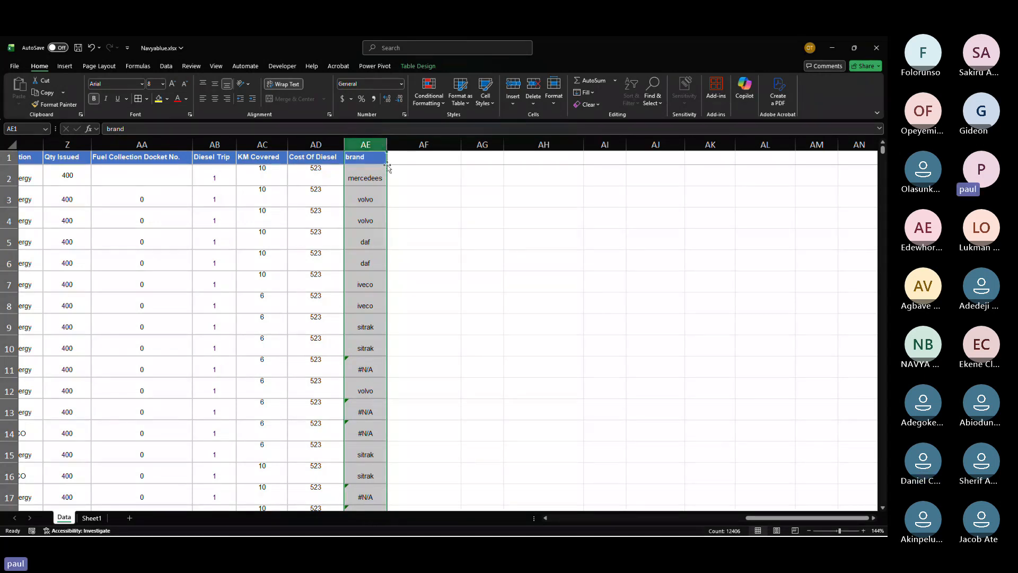
click(409, 158)
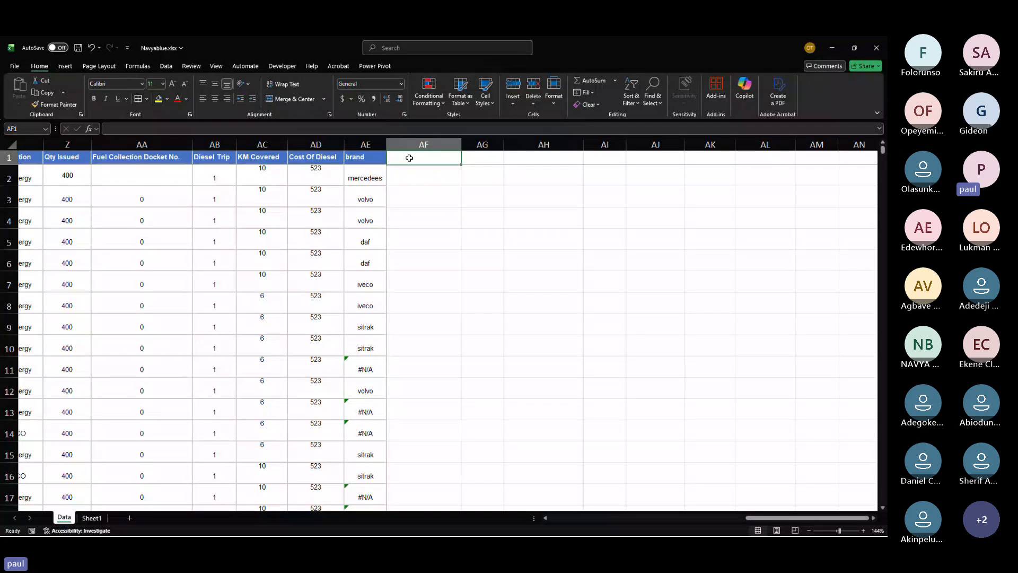
Step: Insert a new column A in the Sheet1 truck table and head it supplier
click(91, 519)
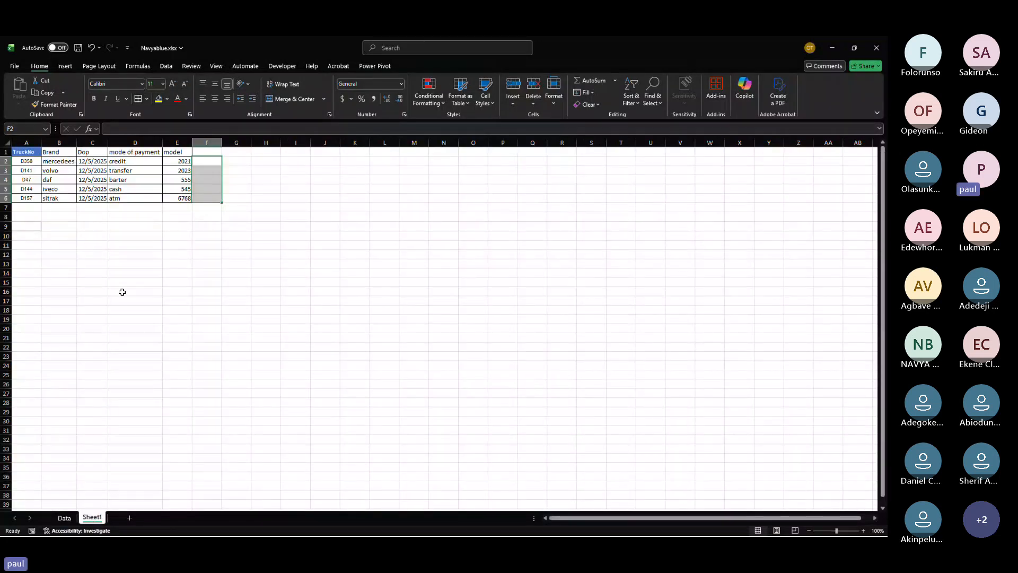
right_click(28, 142)
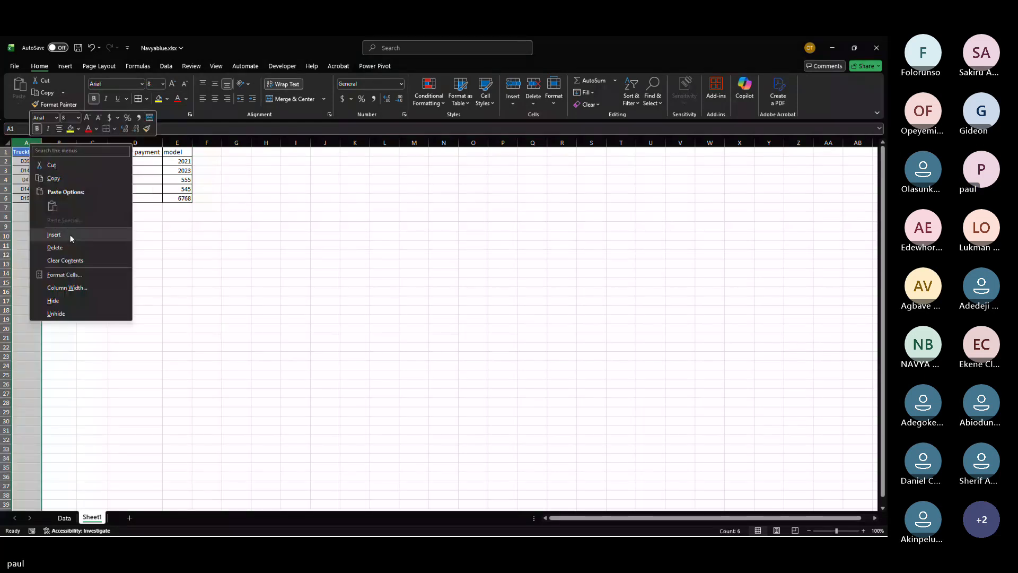
click(70, 234)
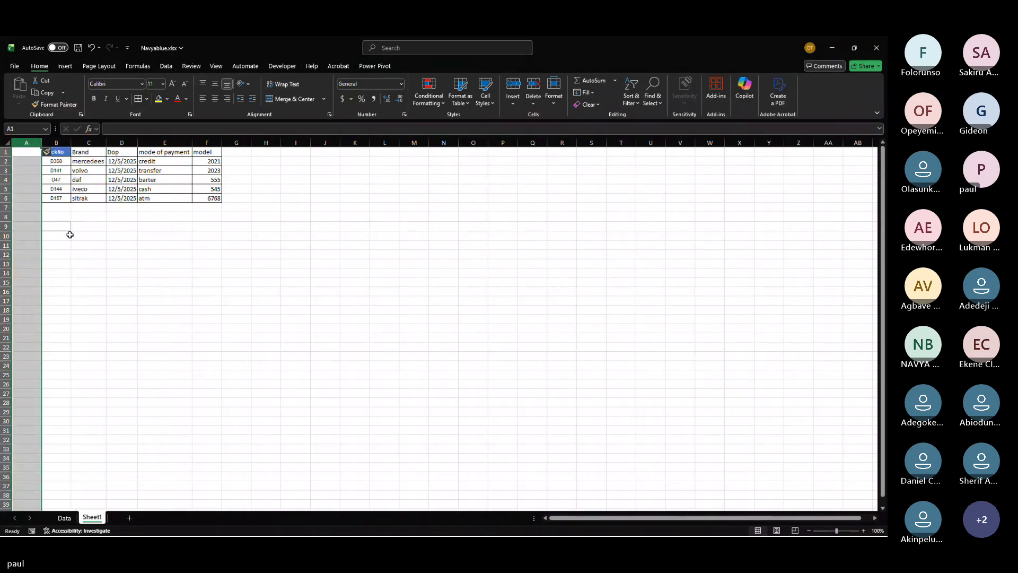
click(19, 152)
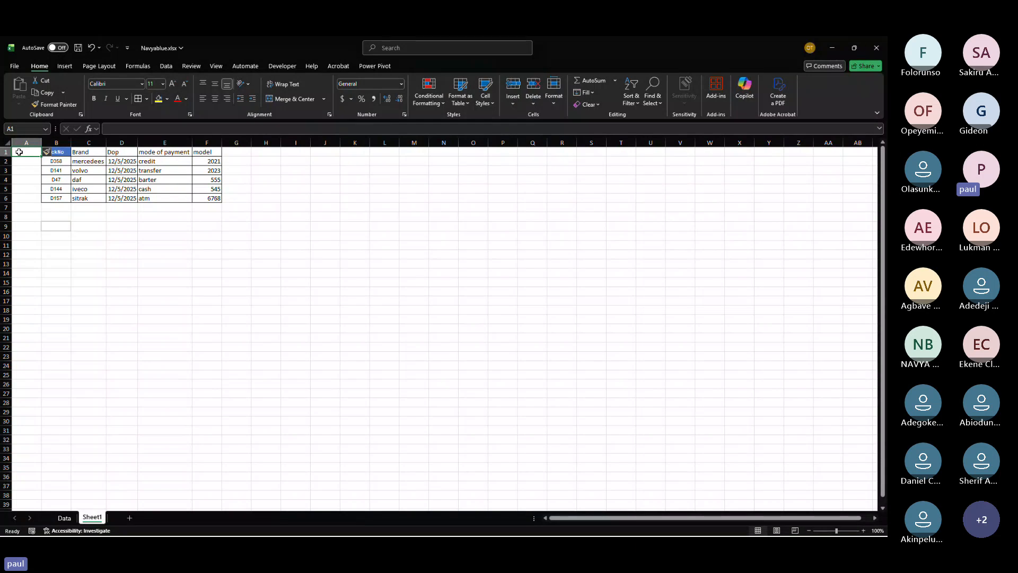
text(c)
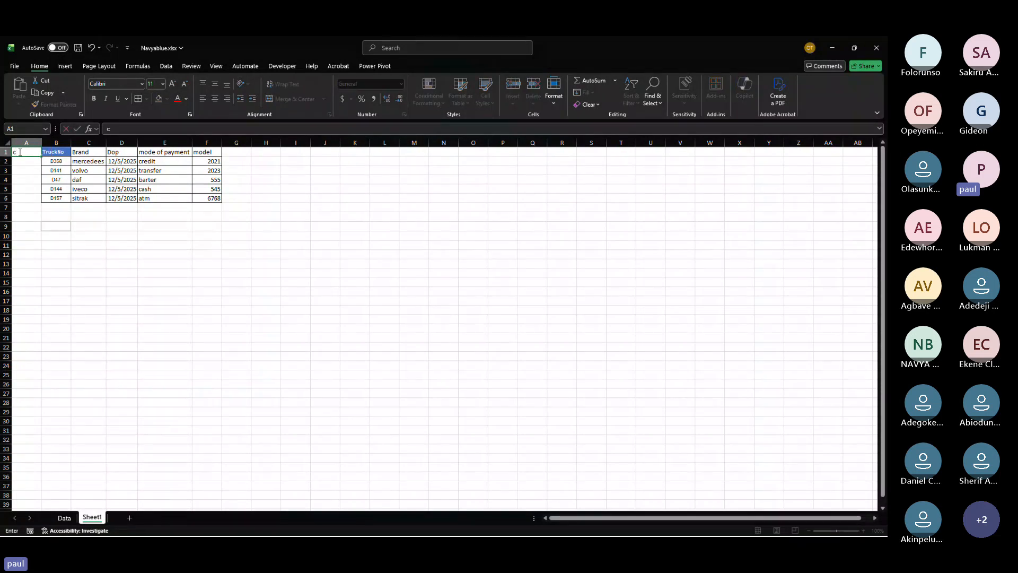
key(BackSpace)
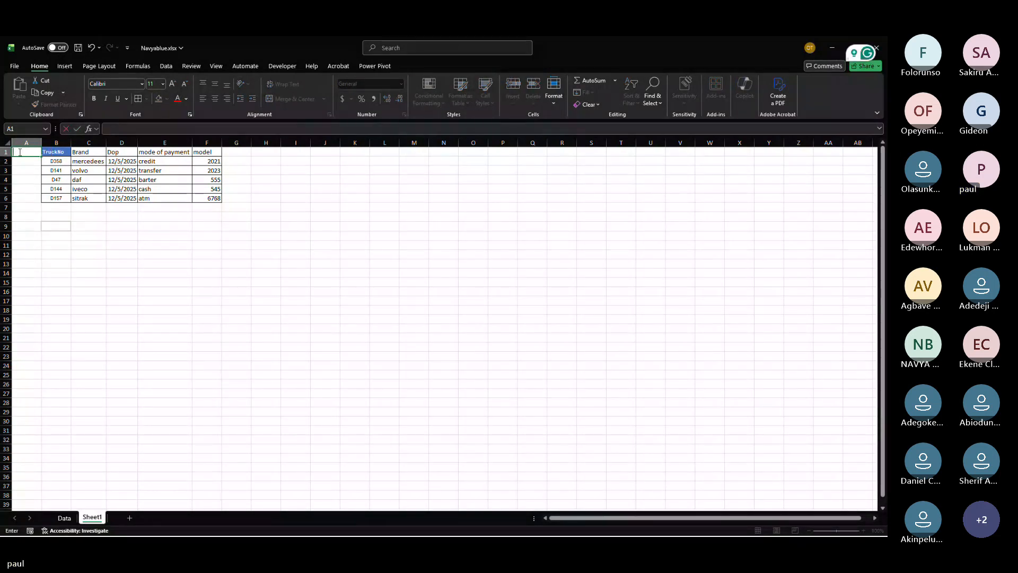
text(supplier)
key(Return)
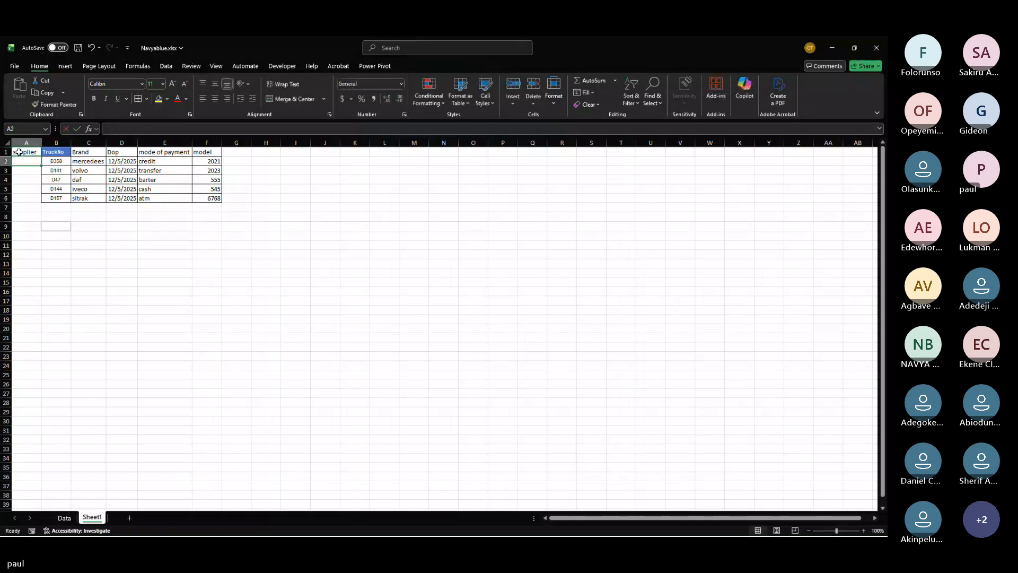
Step: Enter the suppliers a, b, c, d and e for the five trucks in column A
text(a)
key(Return)
text(b)
key(Return)
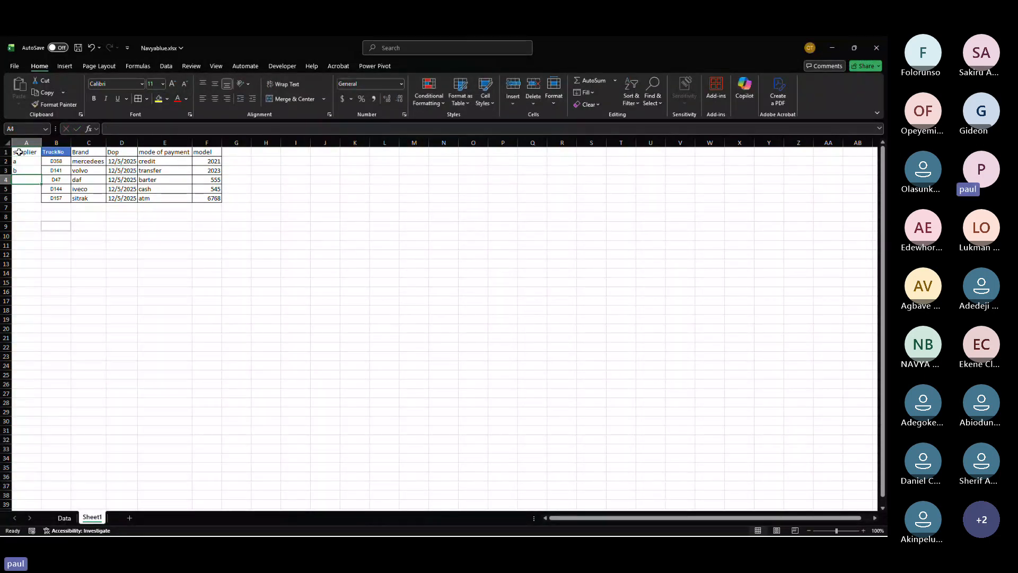
text(c)
key(Return)
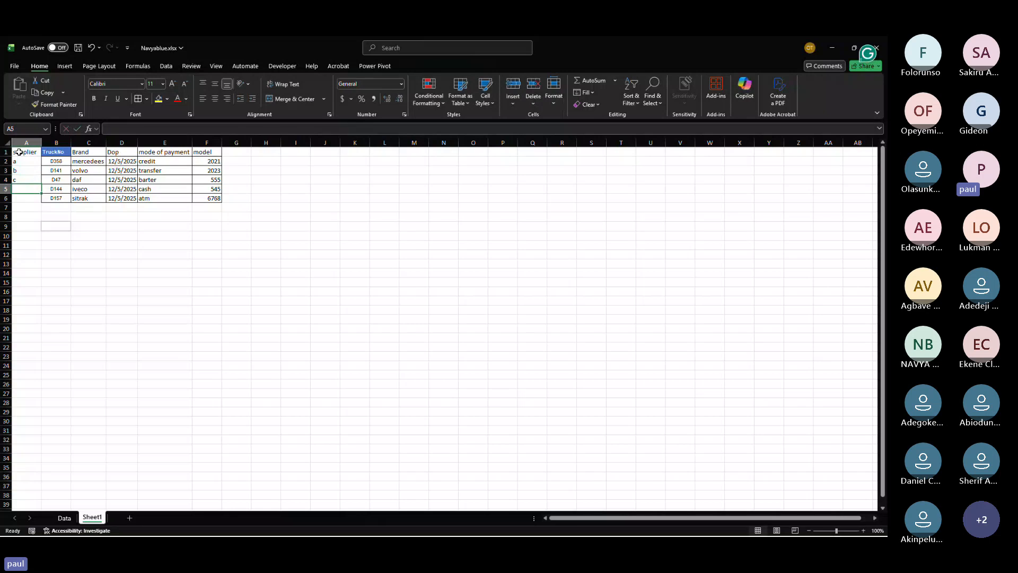
text(d)
key(Return)
text(e)
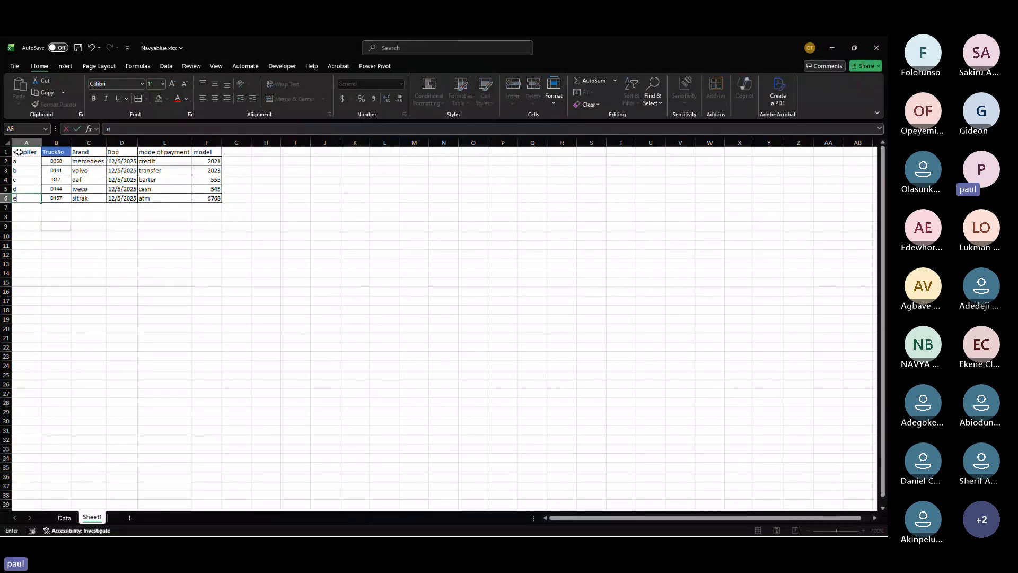
key(Return)
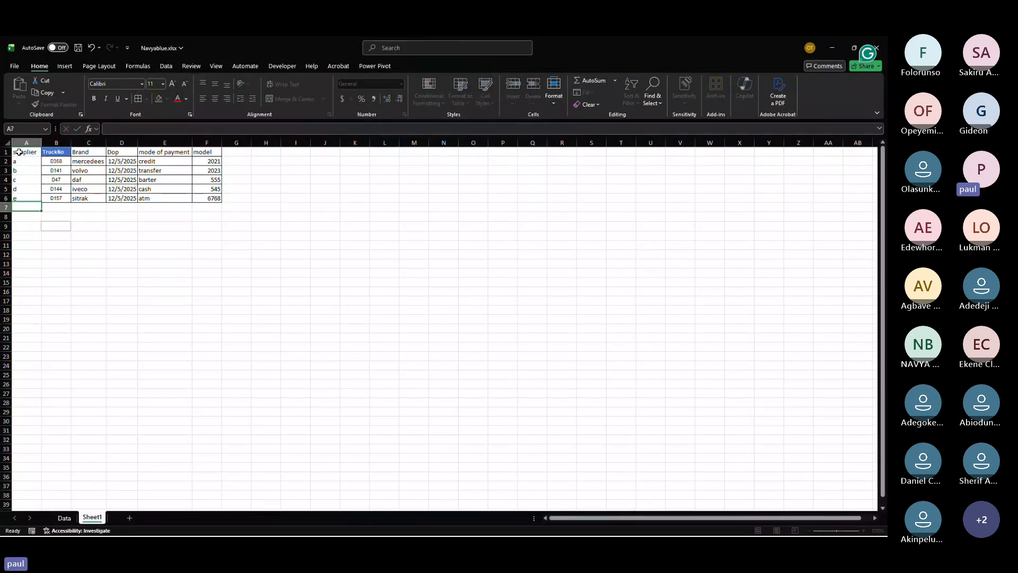
Step: Add a supplier heading in AF1 on the Data sheet beside the brand column
key(ctrl+Page_Up)
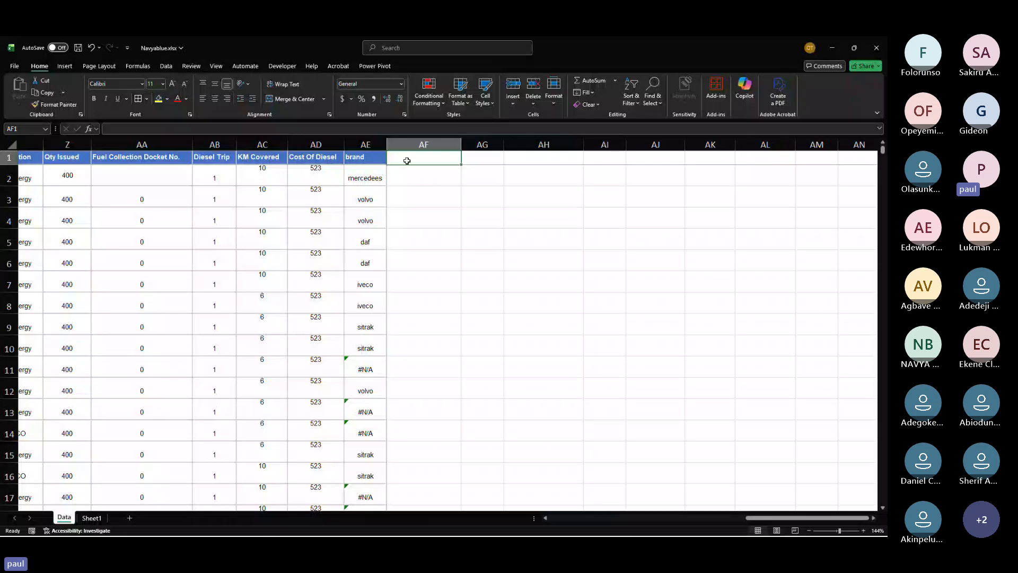
text(supplier)
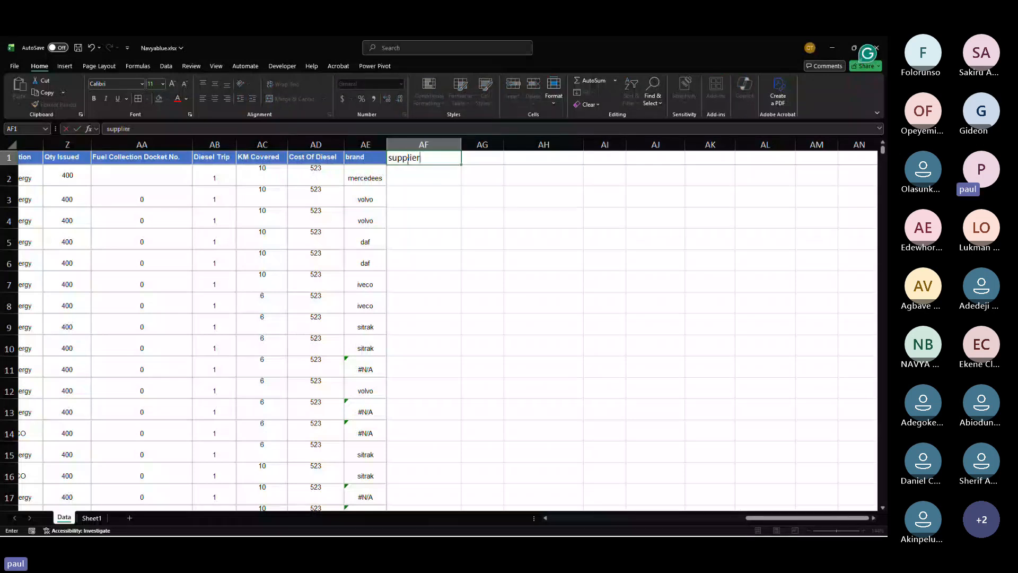
key(ctrl+Left)
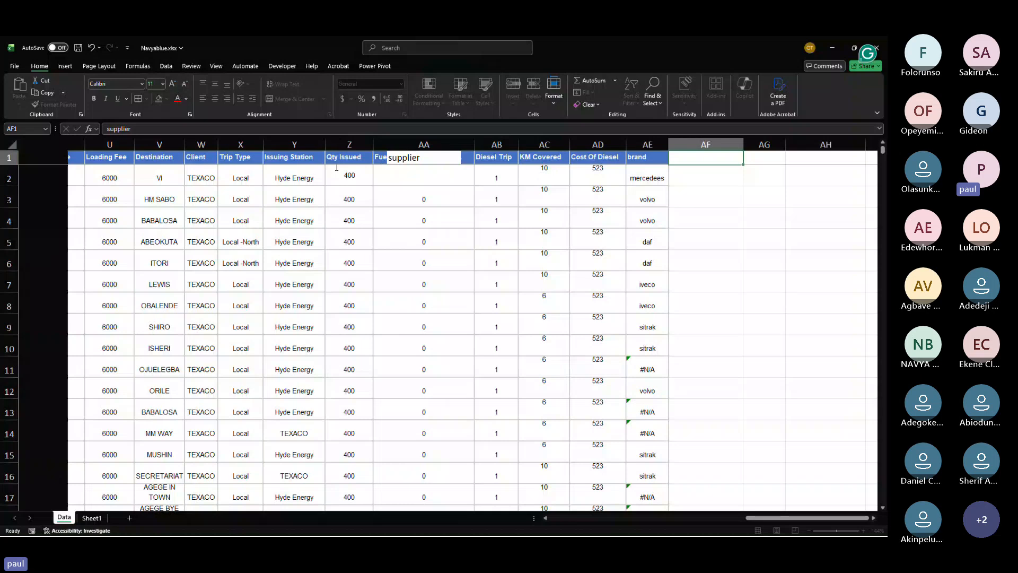
scroll(337, 168, left, 5)
scroll(390, 155, left, 5)
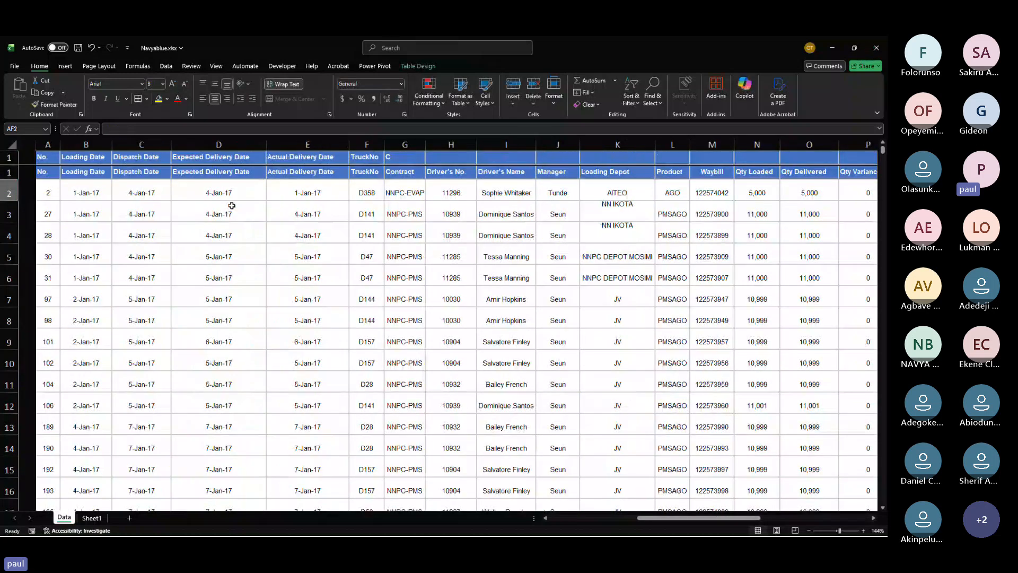
click(345, 196)
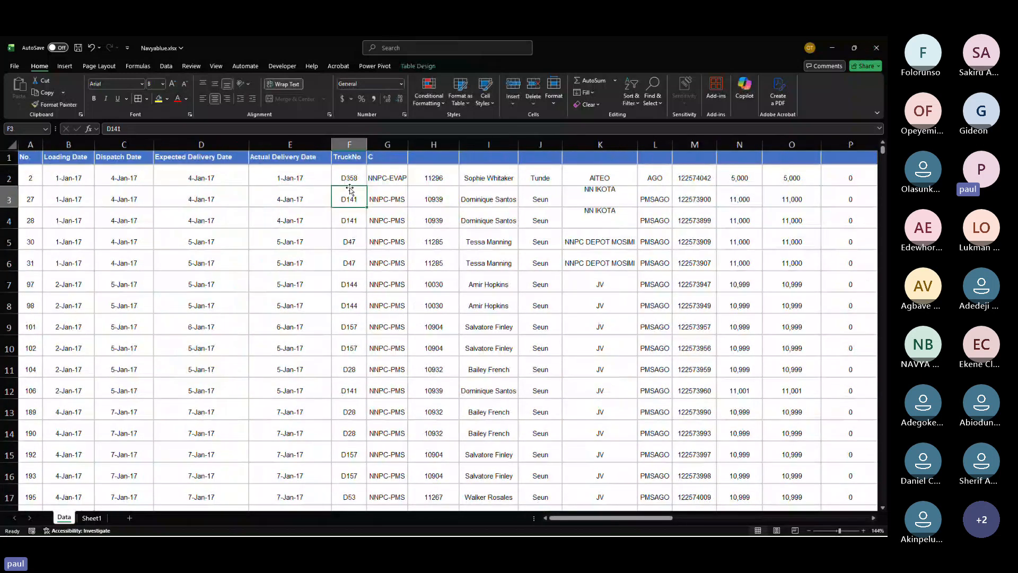
click(90, 517)
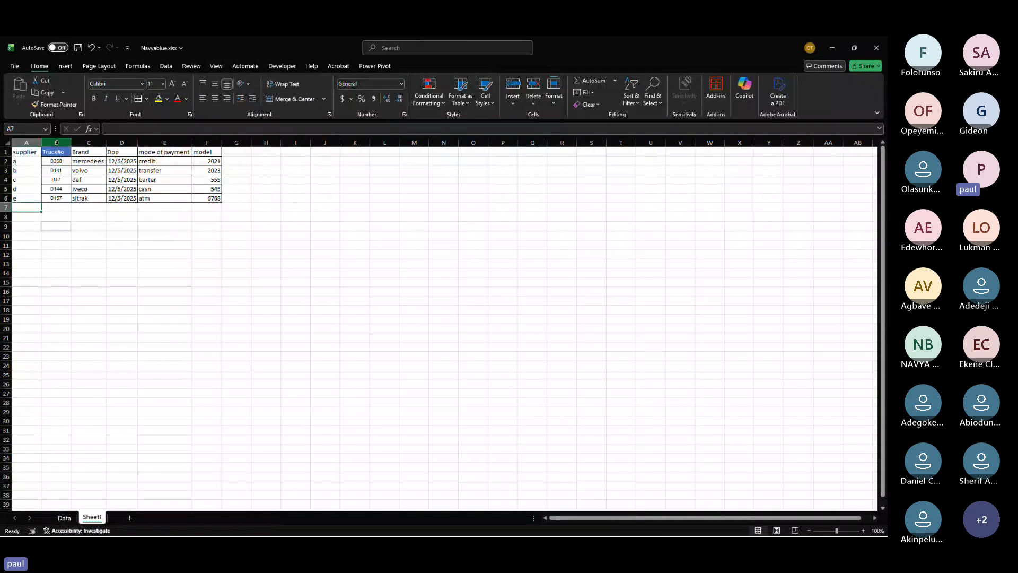
click(57, 142)
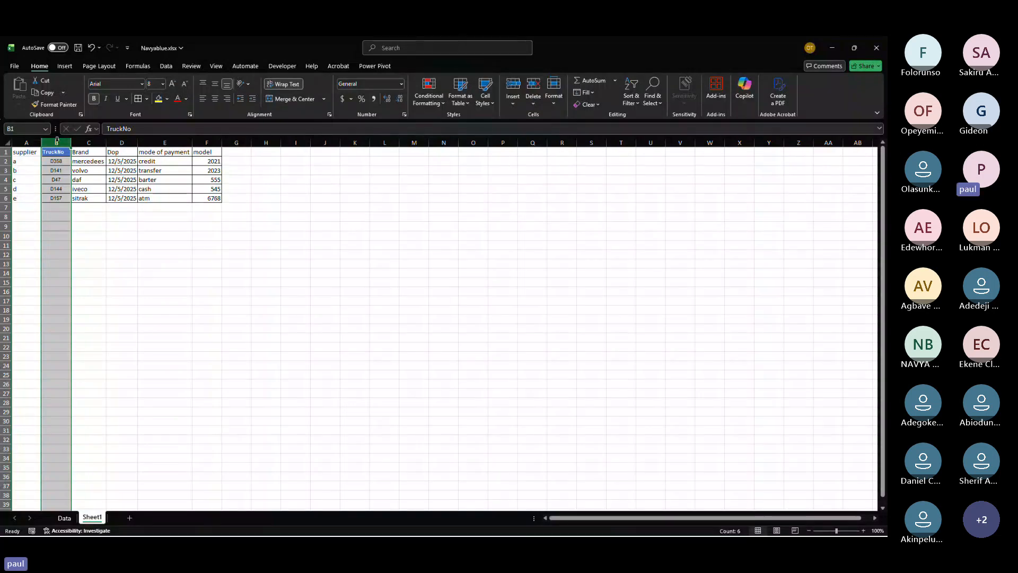
drag(56, 140, 252, 142)
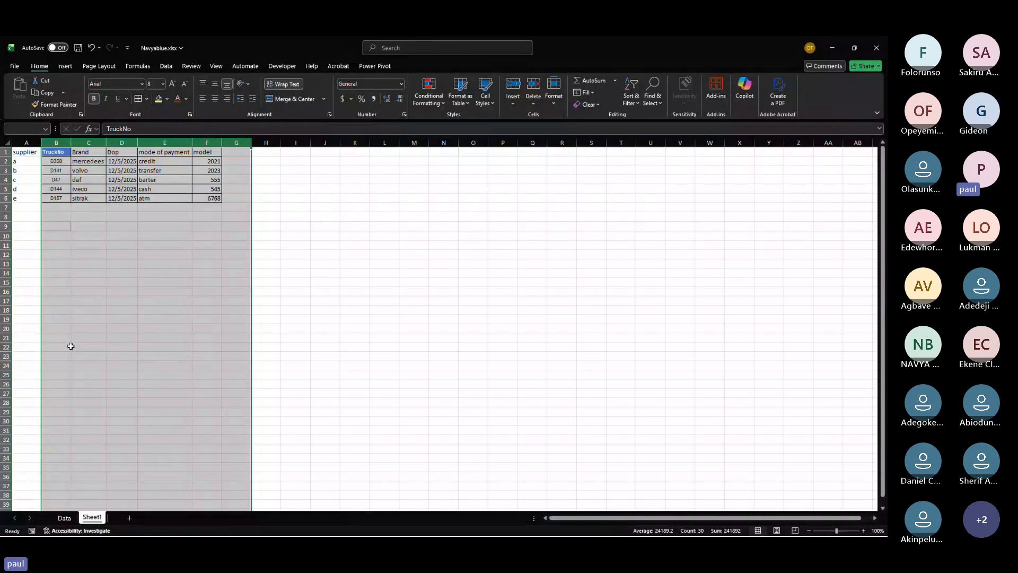
Step: Enter the label xlookup in cell AH3 on the Data sheet
click(68, 519)
scroll(412, 316, right, 10)
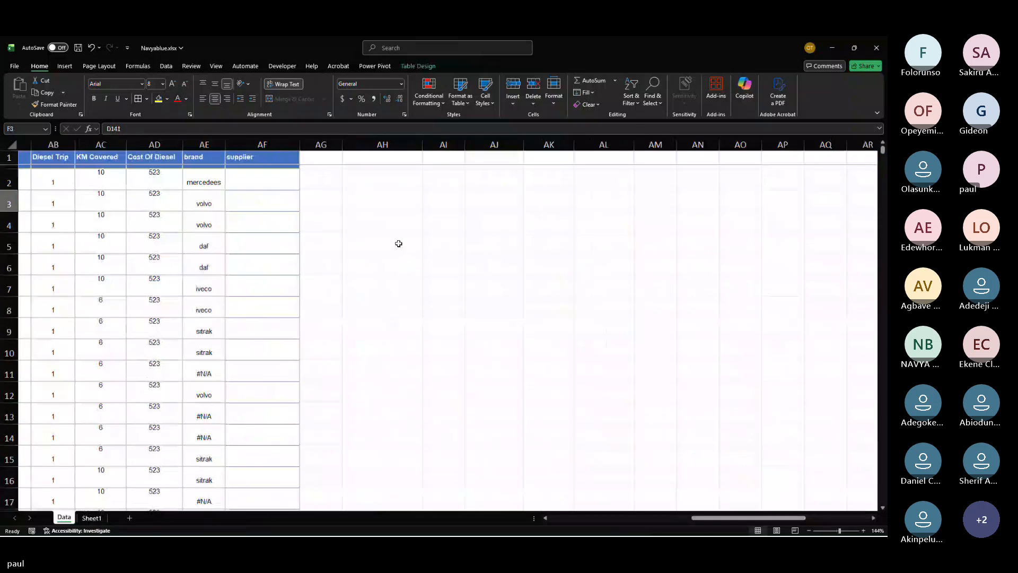
click(386, 199)
text(xlo)
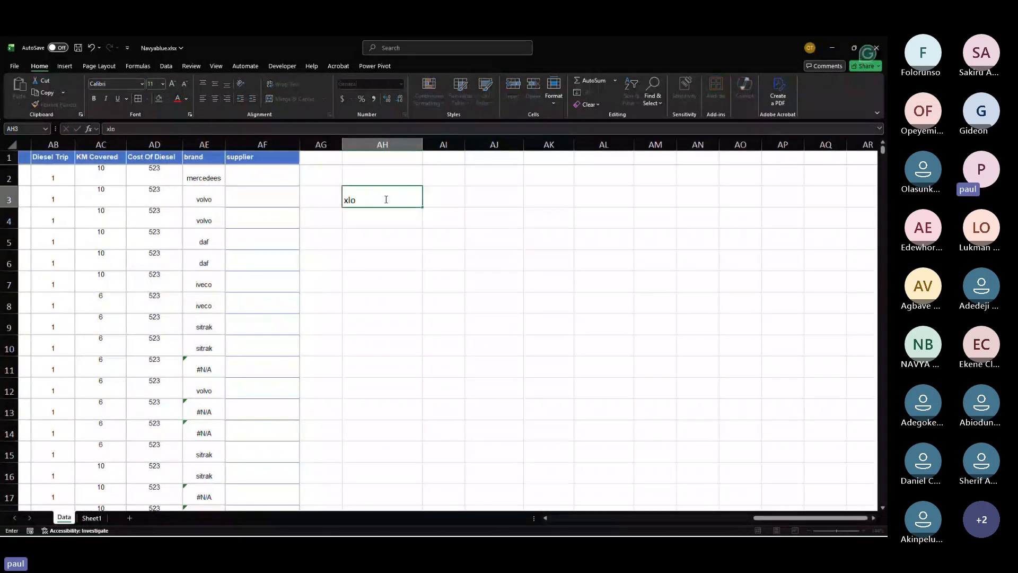
text(okup)
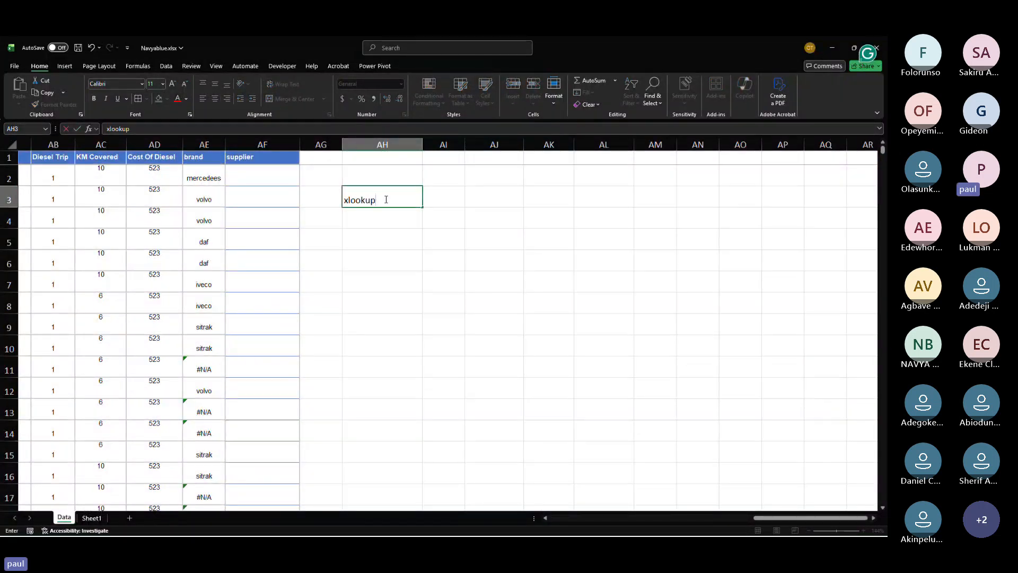
click(408, 231)
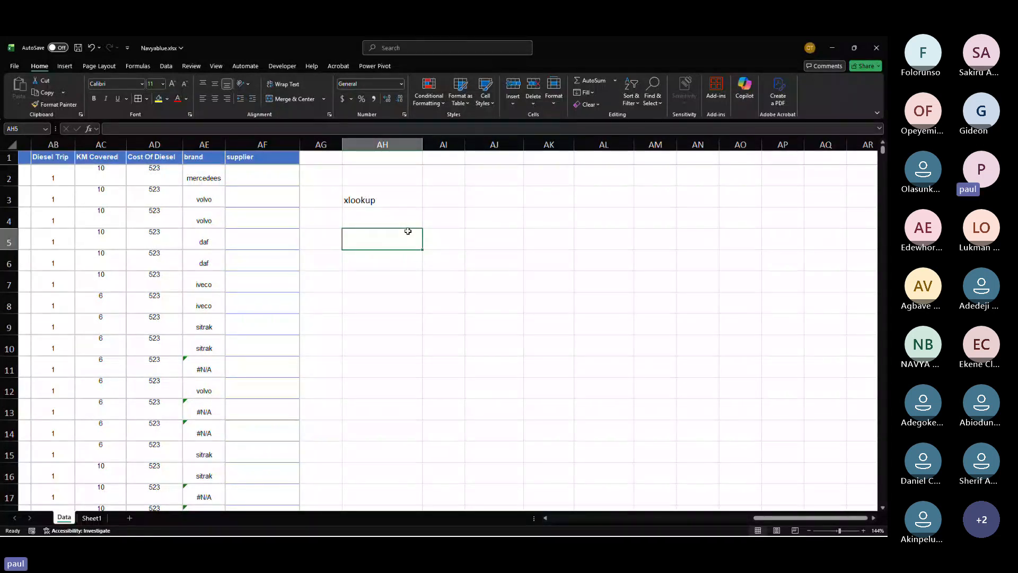
Step: Copy the supplier column A1:A6 on Sheet1, paste it into G1, then undo the paste
click(90, 519)
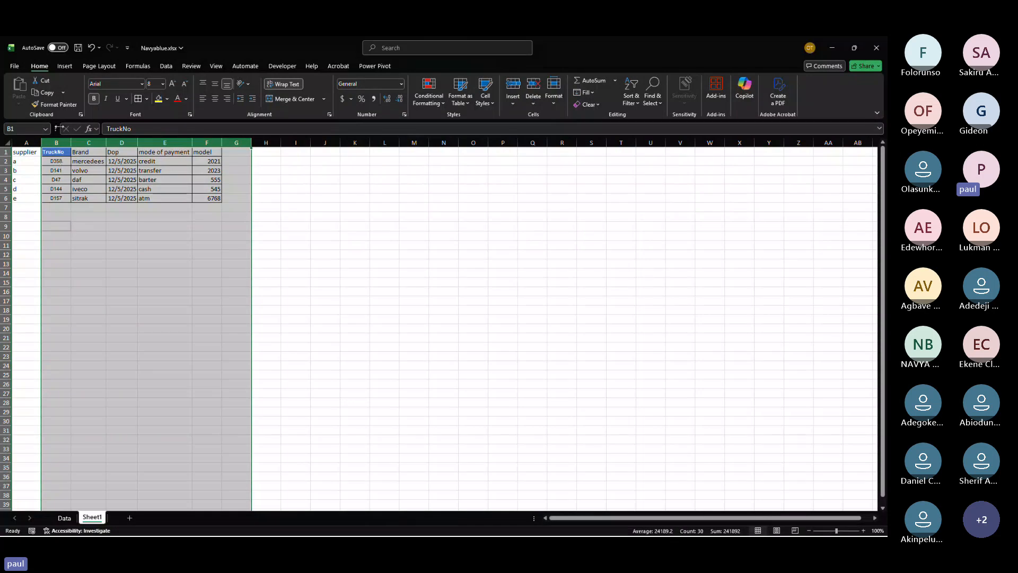
click(58, 139)
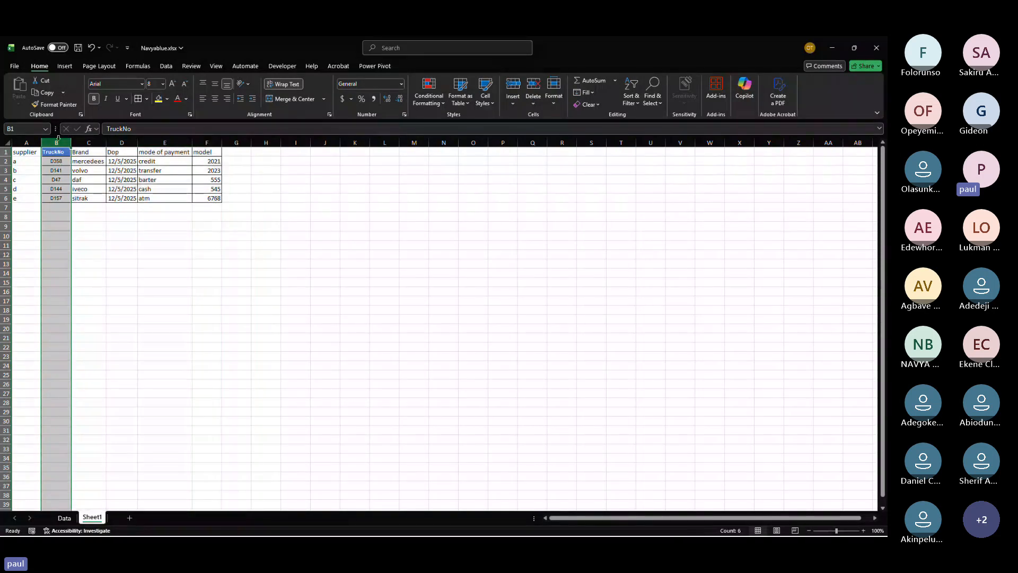
click(24, 138)
click(20, 153)
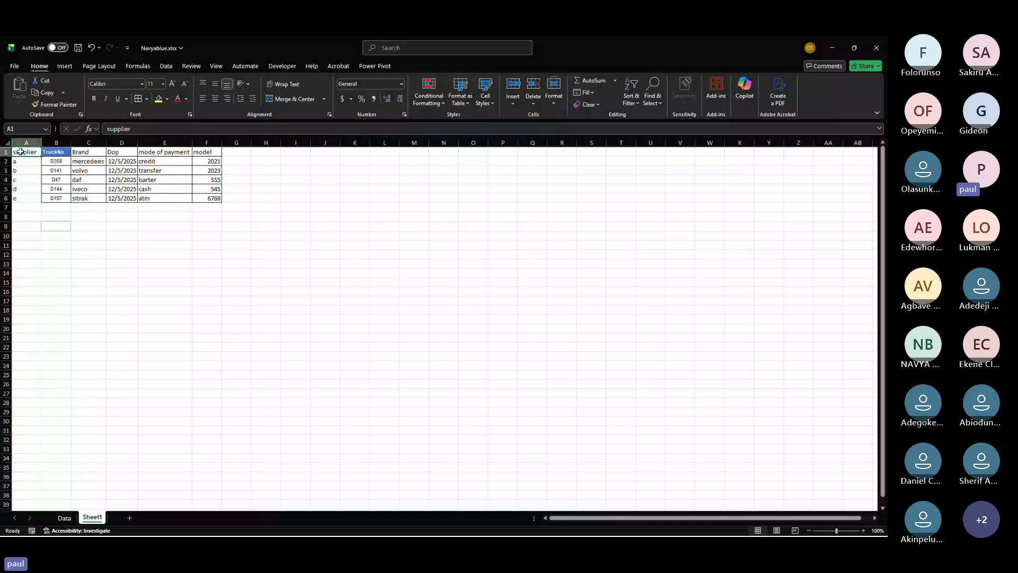
drag(20, 152, 15, 198)
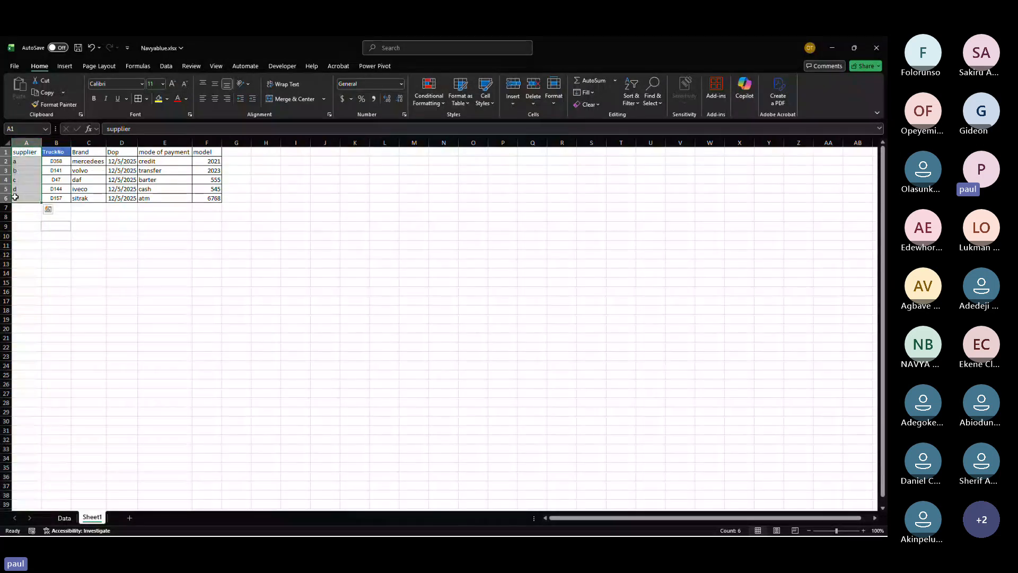
key(ctrl+c)
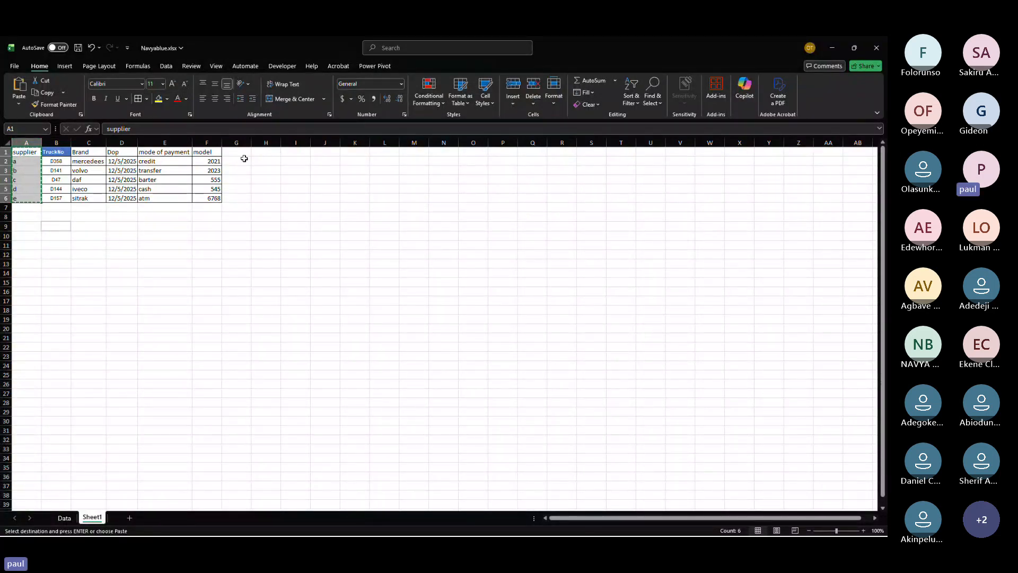
click(239, 155)
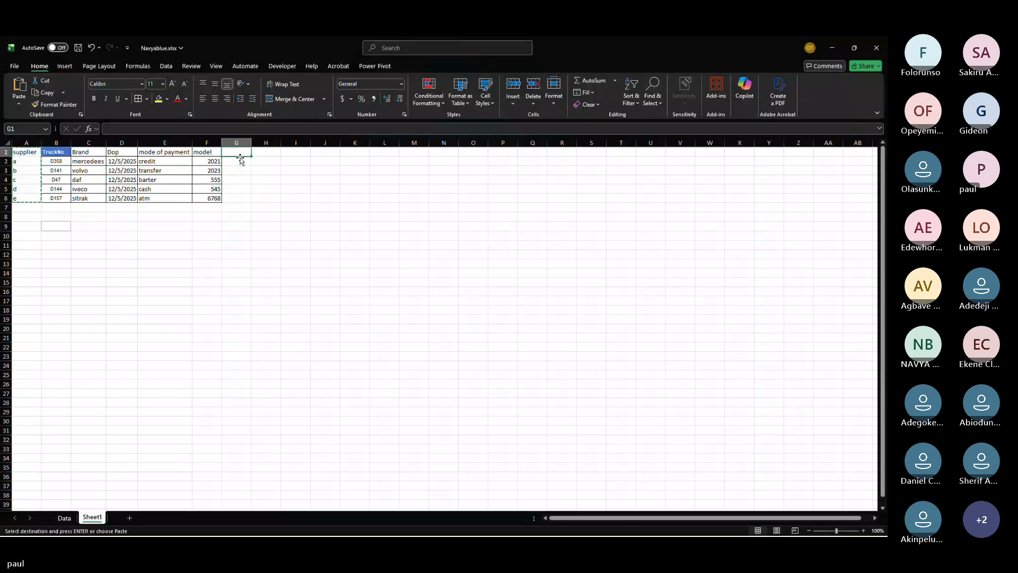
key(ctrl+v)
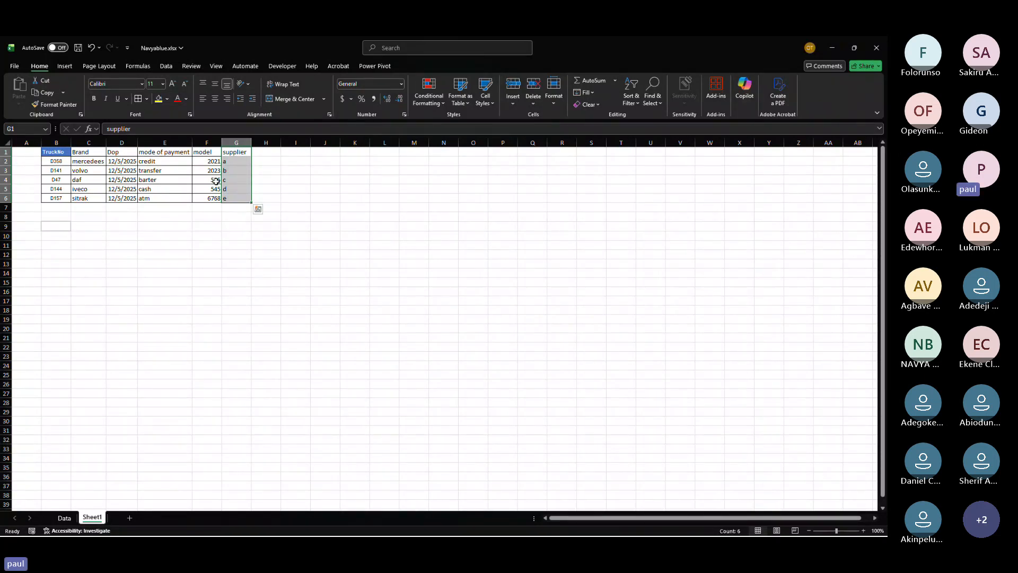
key(ctrl+z)
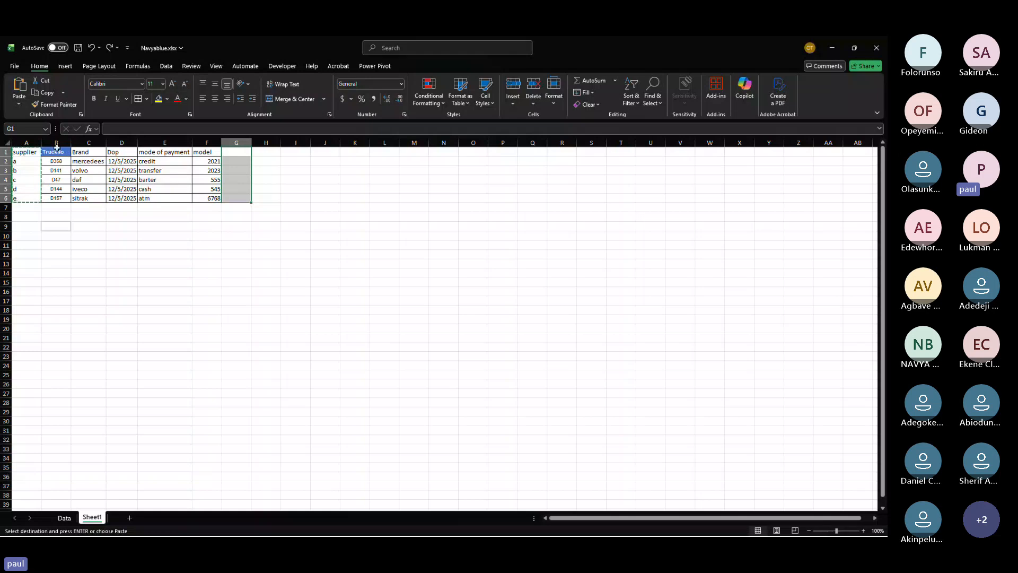
click(26, 143)
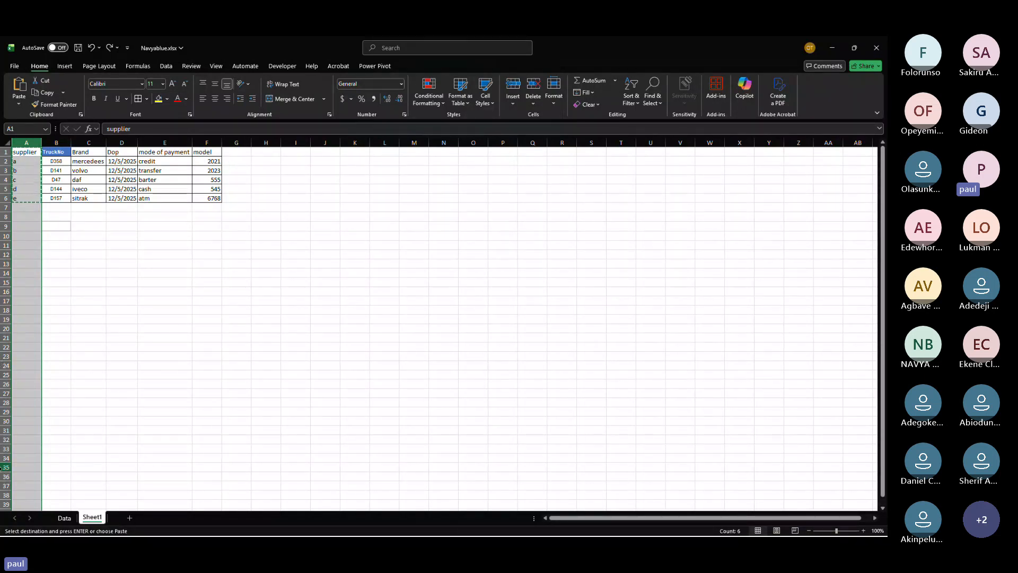
Step: Rename the AF1 heading on the Data sheet from supplier to xlookup
click(63, 518)
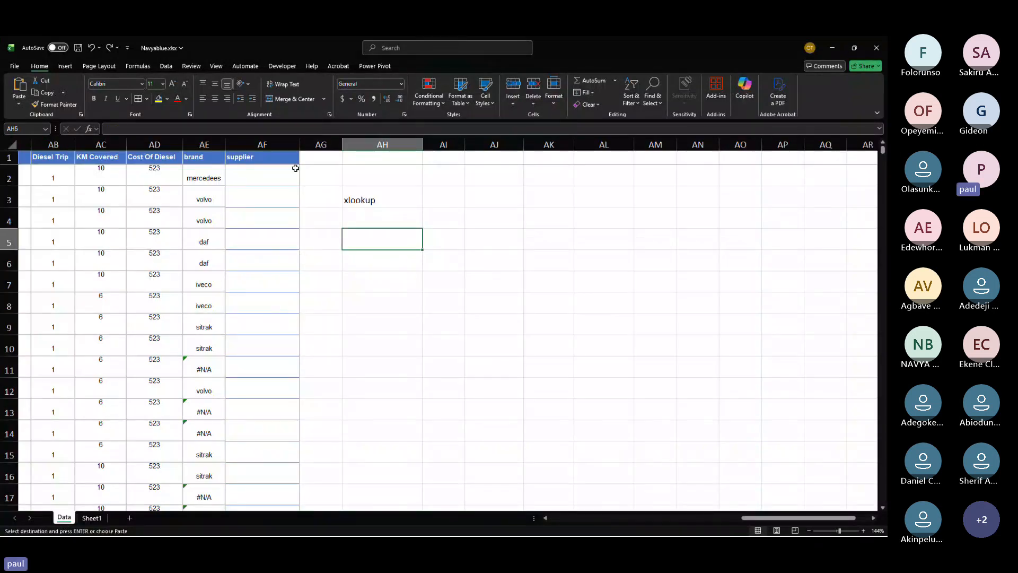
click(233, 161)
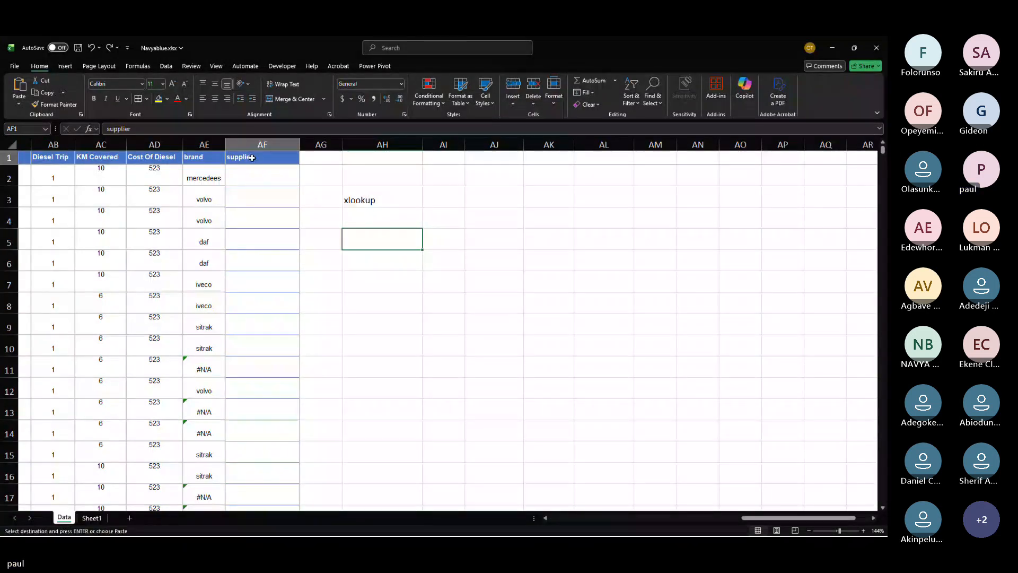
click(174, 125)
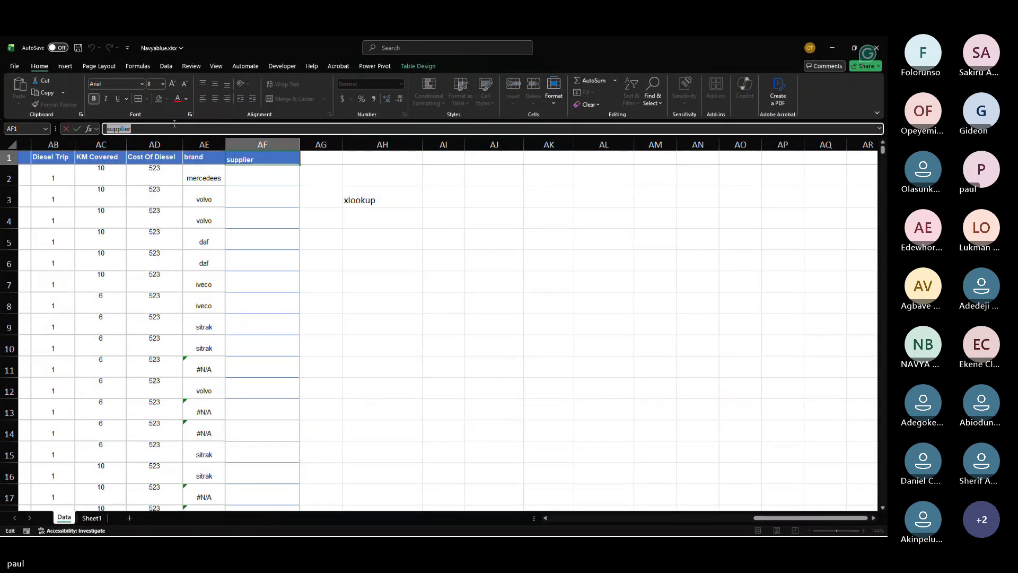
key(BackSpace)
key(BackSpace)
key(BackSpace)
key(BackSpace)
key(BackSpace)
key(BackSpace)
key(BackSpace)
key(BackSpace)
text(xlookup)
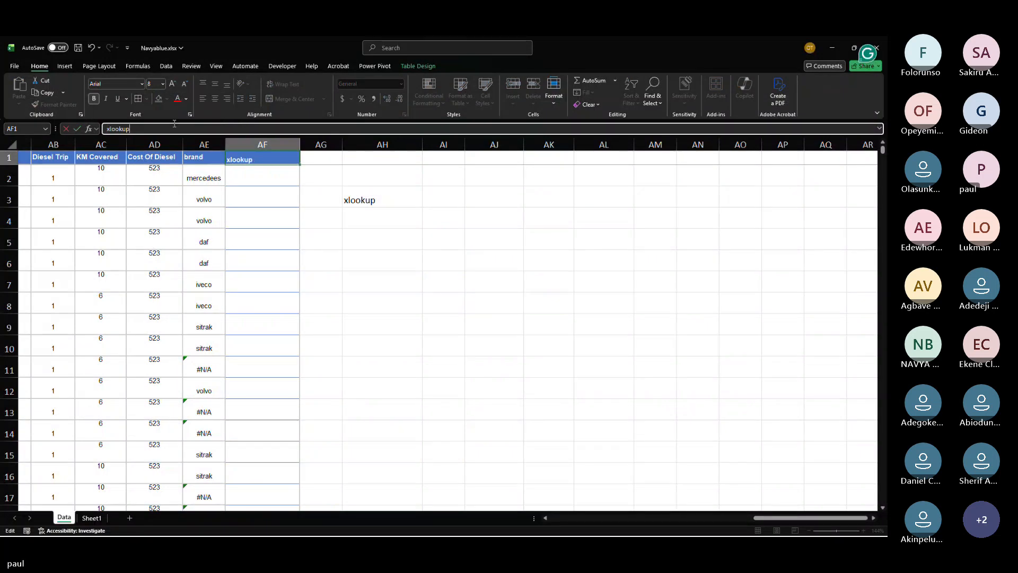
Step: Rename the AE1 brand heading to vlook and start a formula in cell AF2
click(184, 158)
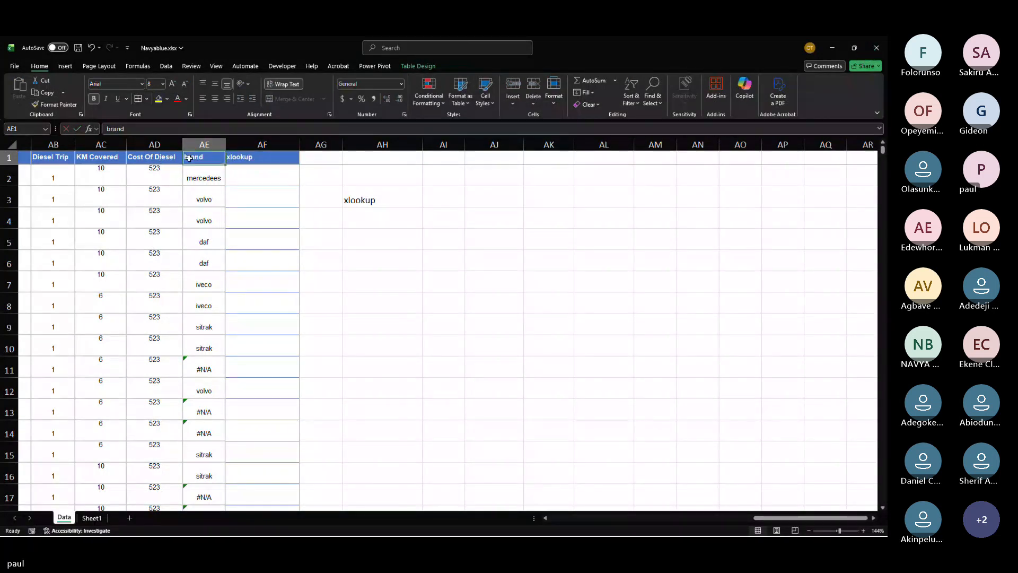
double_click(189, 158)
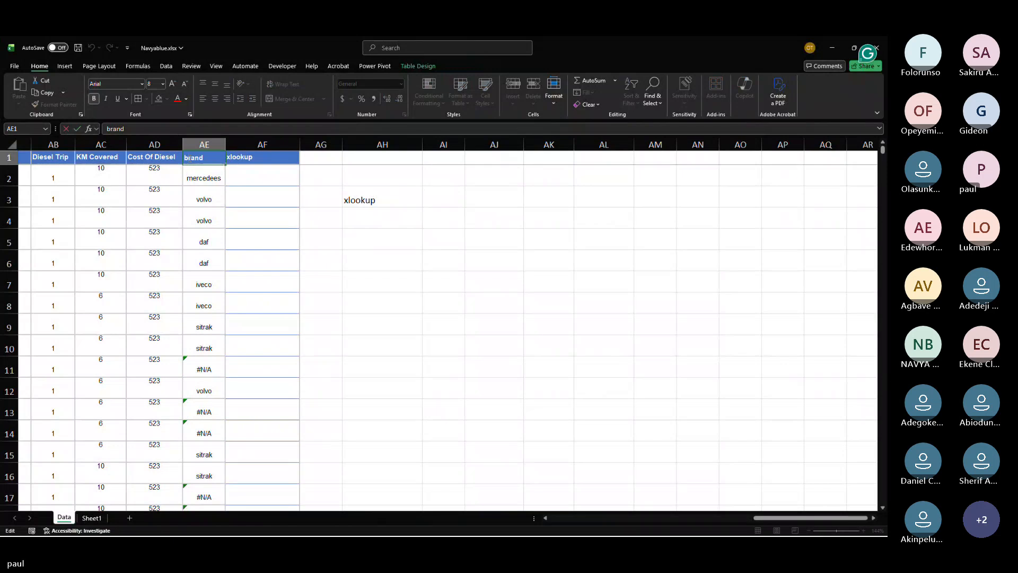
double_click(186, 158)
text(vlook)
click(256, 174)
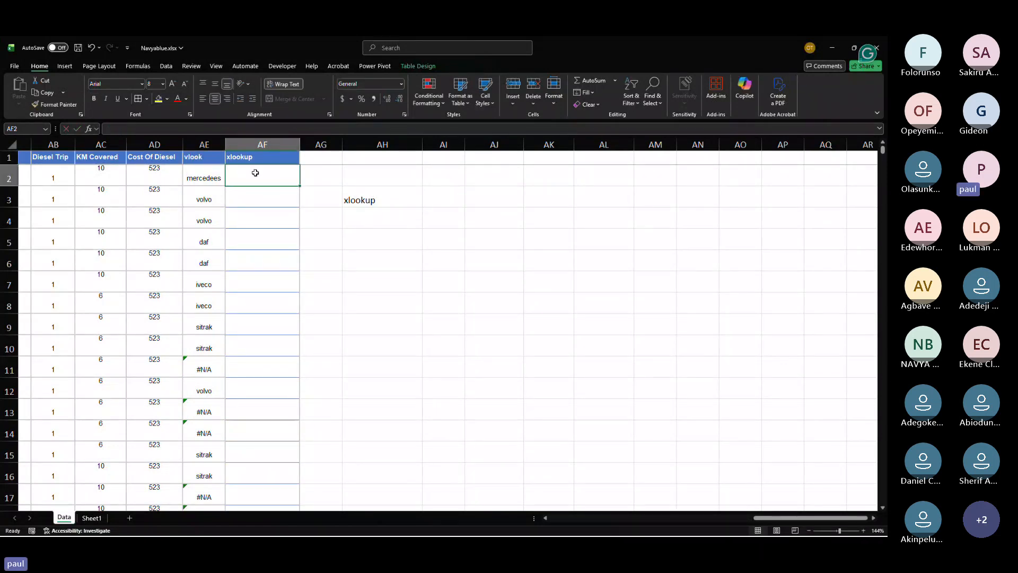
text(=)
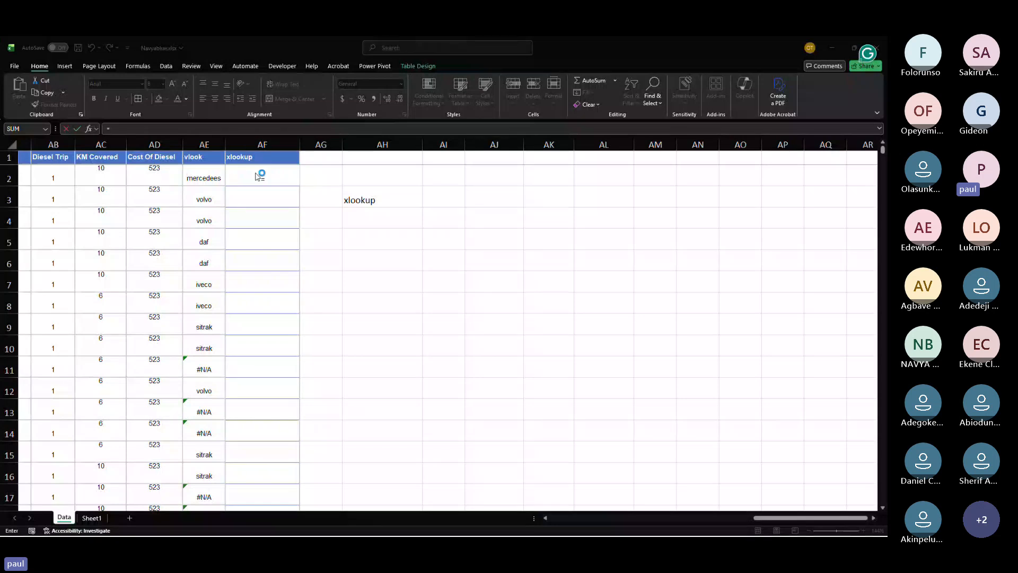
Step: Switch to the PowerPoint presentation and browse the slides to the XLOOKUP syntax slide
key(alt+Tab)
key(alt+Tab)
key(alt+Tab)
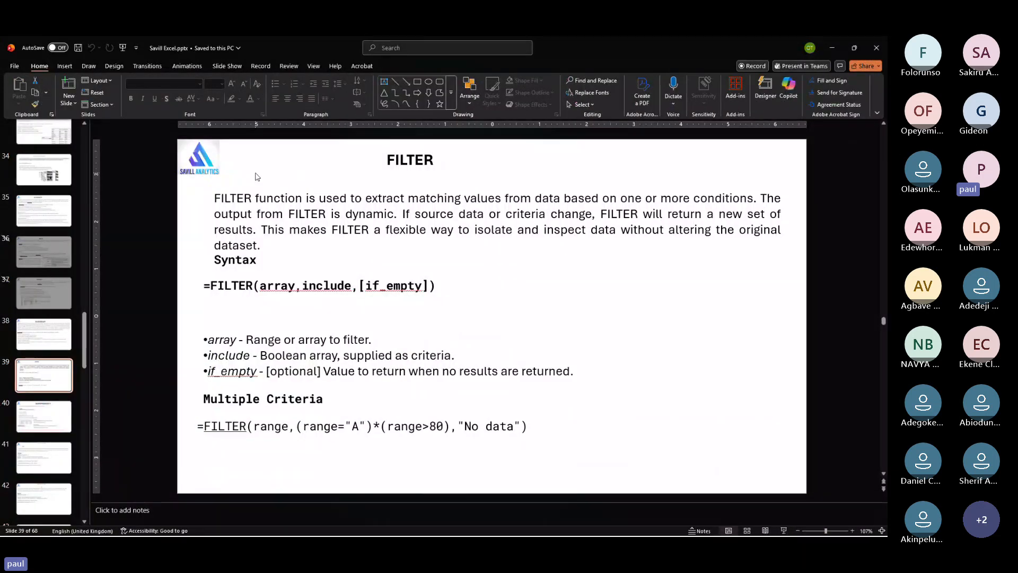
click(38, 422)
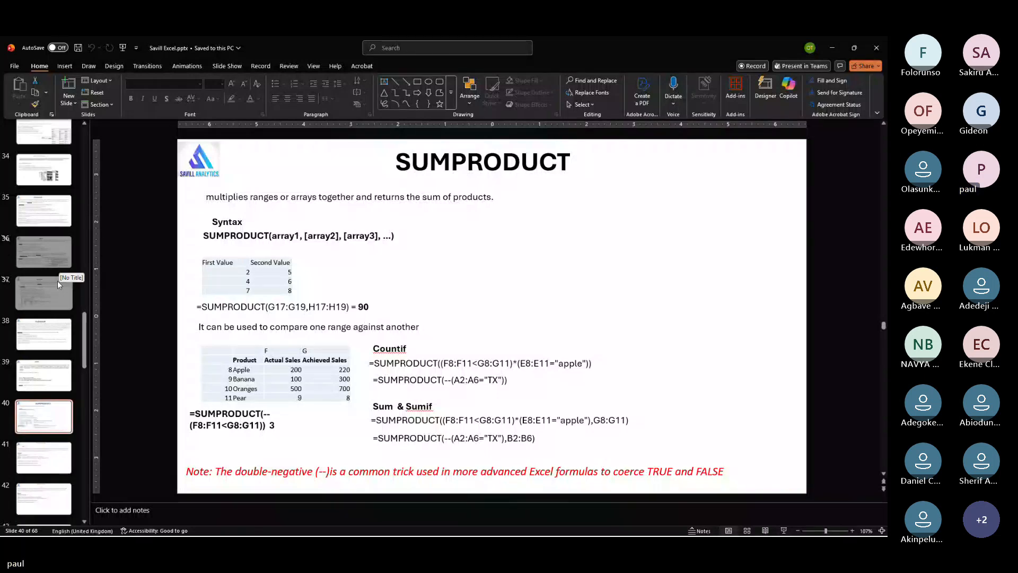
click(42, 456)
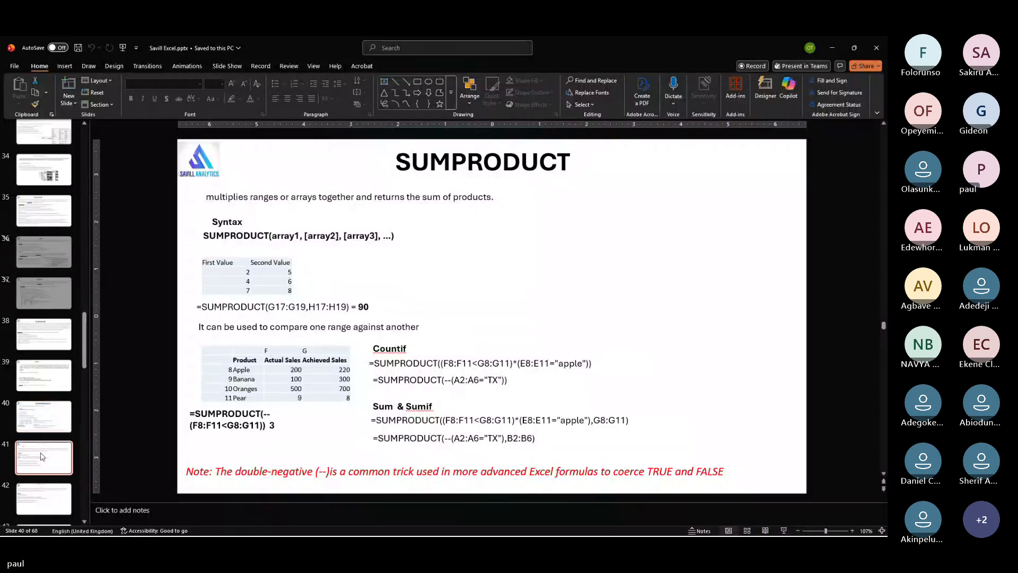
click(43, 417)
click(45, 334)
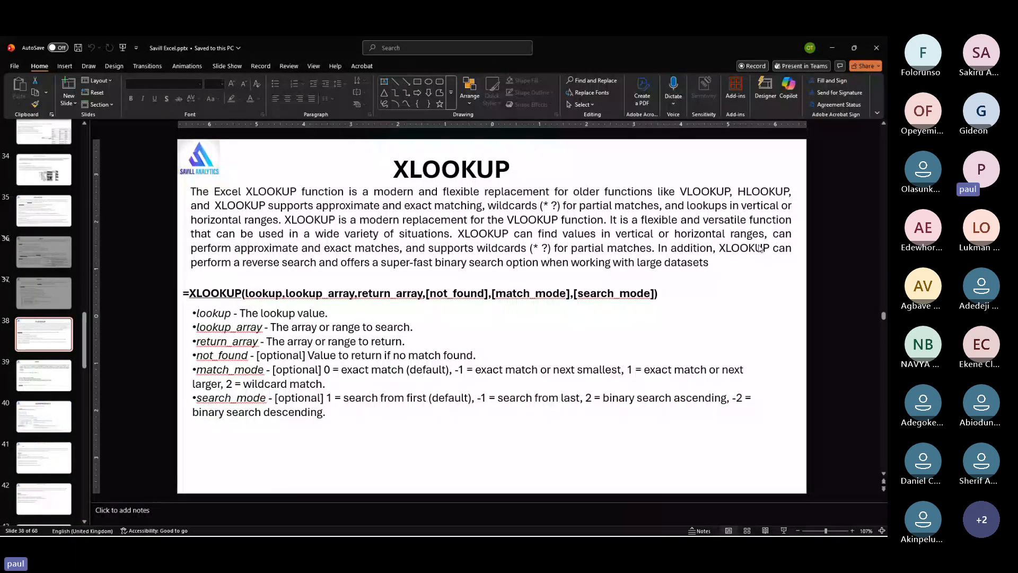
click(784, 531)
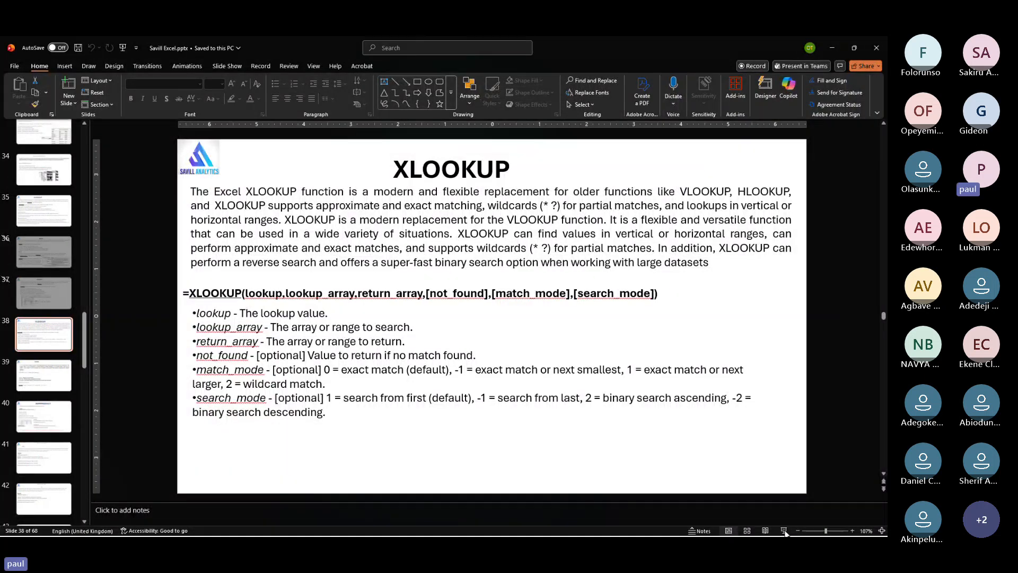
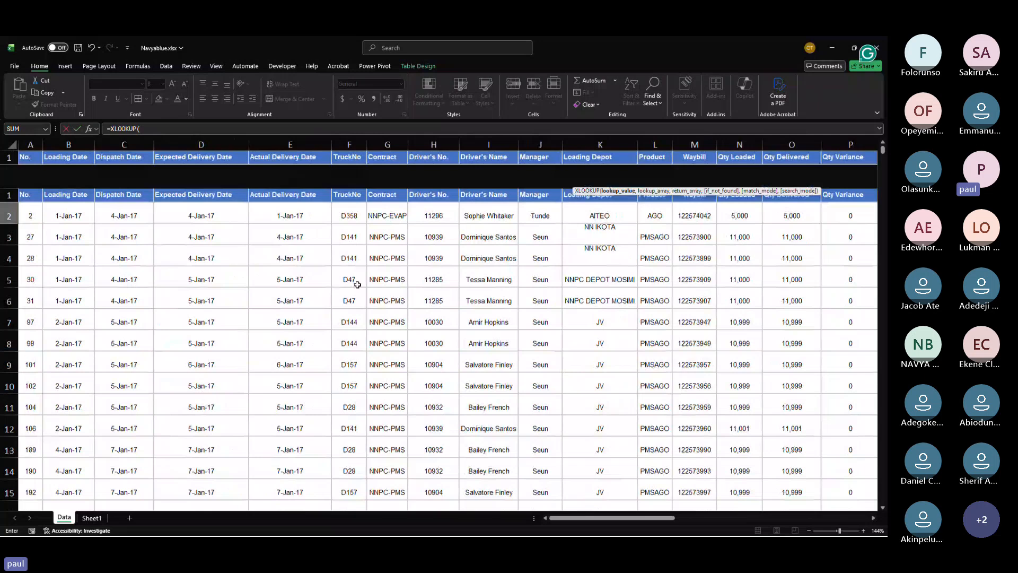
Step: Use the current row's TruckNo as the lookup value of the XLOOKUP formula in cell AF2
click(355, 181)
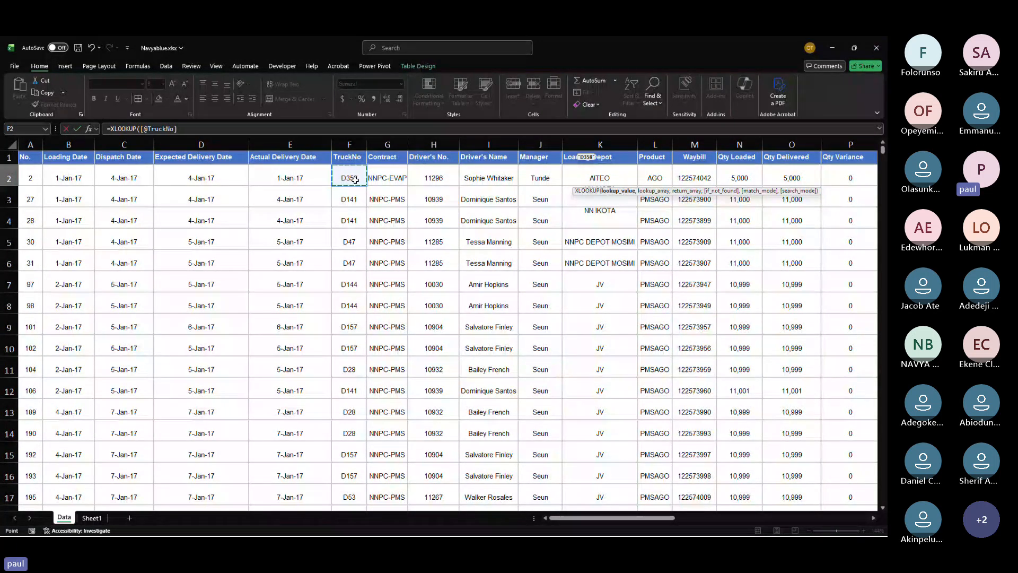
text(,)
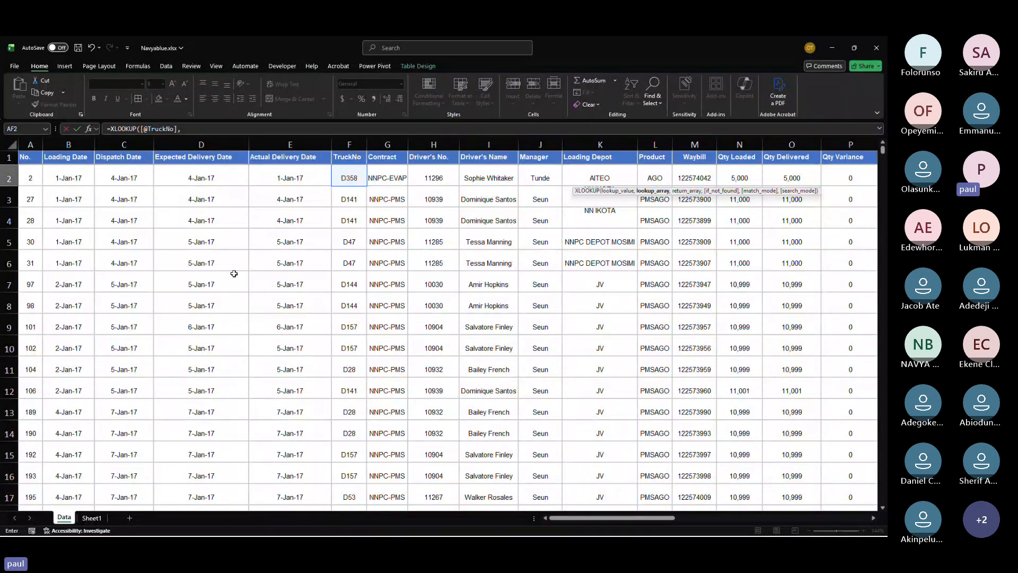
text(ar)
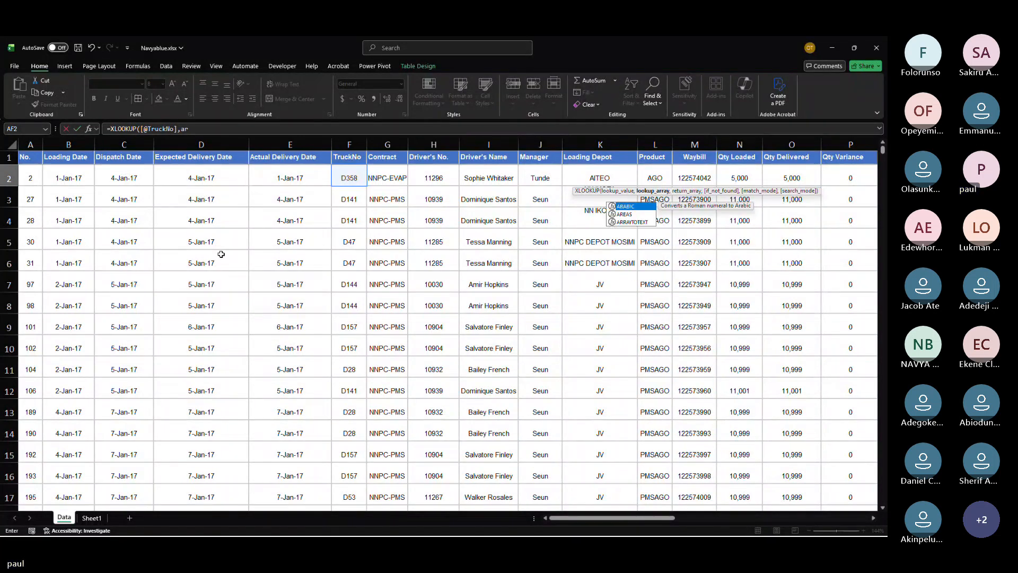
text(rara)
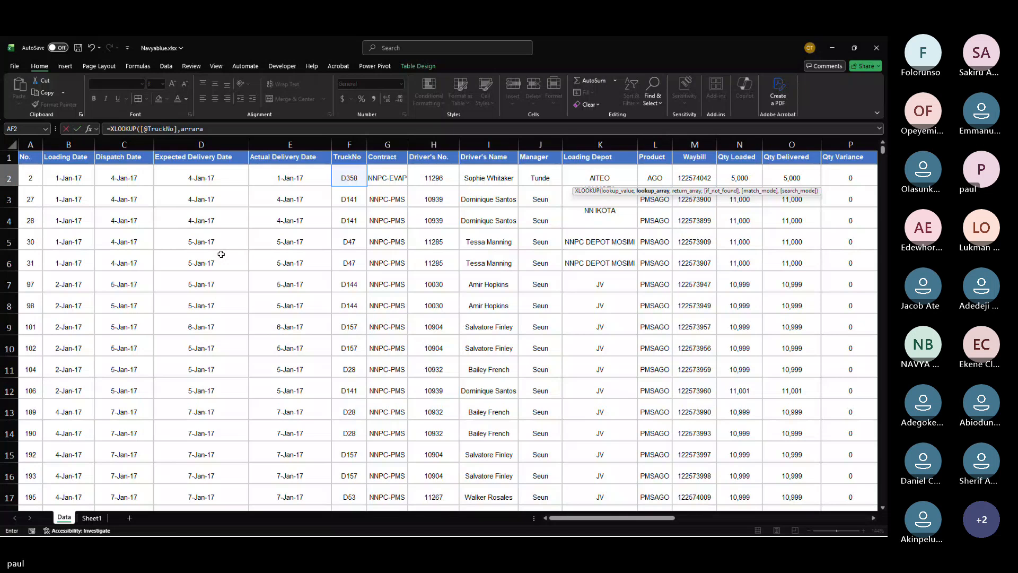
key(BackSpace)
key(BackSpace)
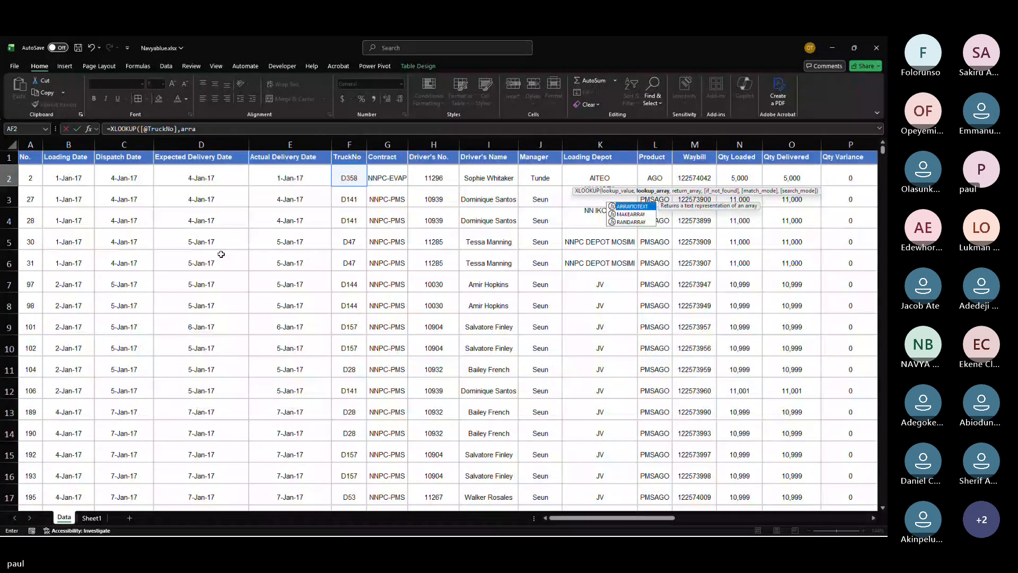
key(BackSpace)
key(BackSpace)
key(BackSpace)
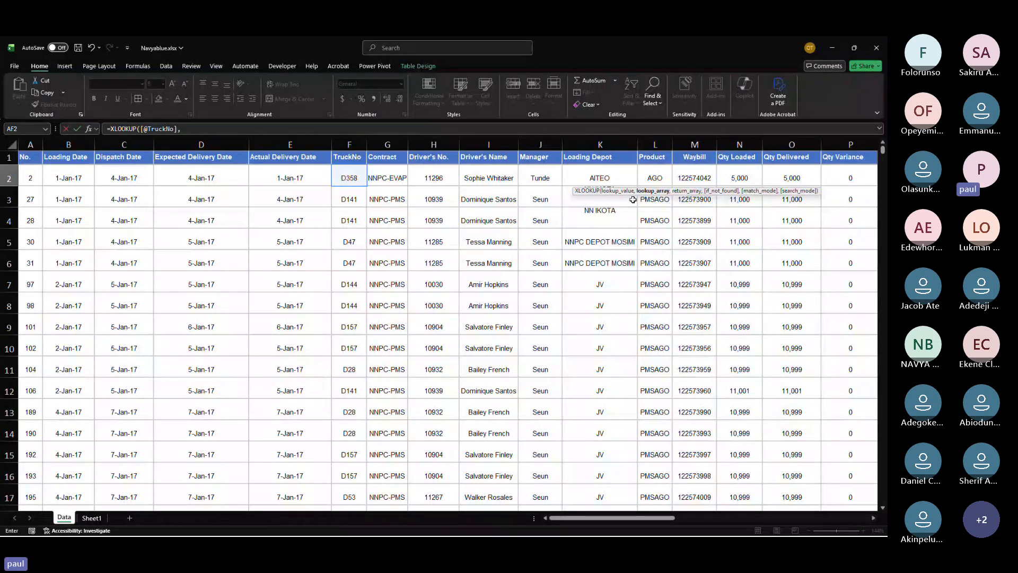
Step: Set the lookup array to column A of Sheet1 and the return array to Sheet1!F2
click(100, 518)
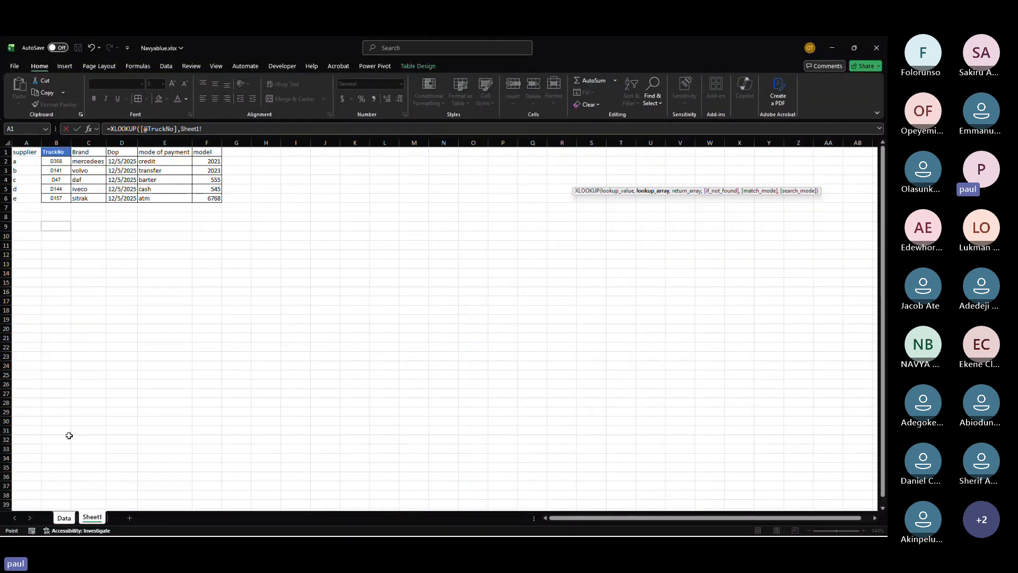
click(26, 142)
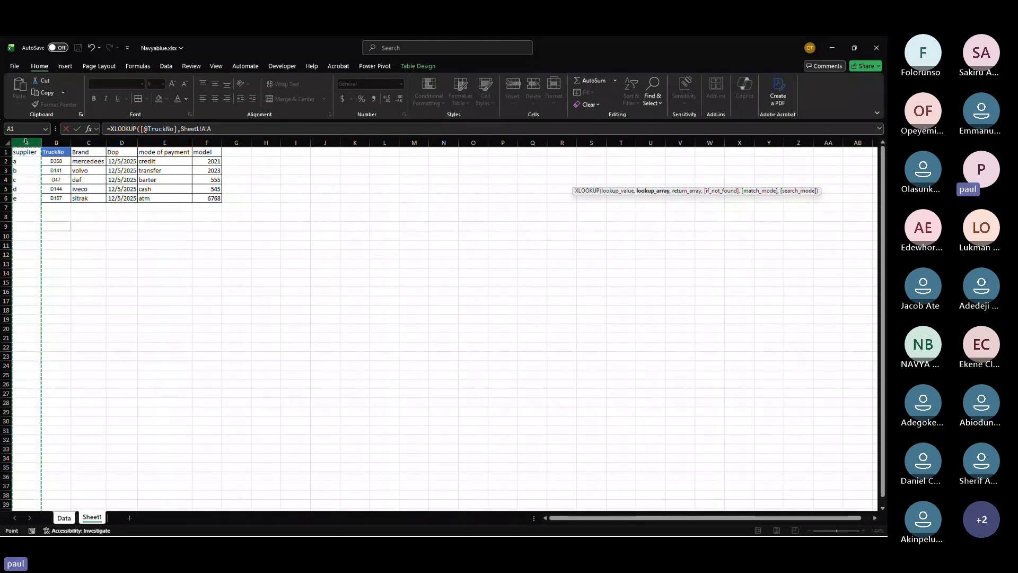
text(,)
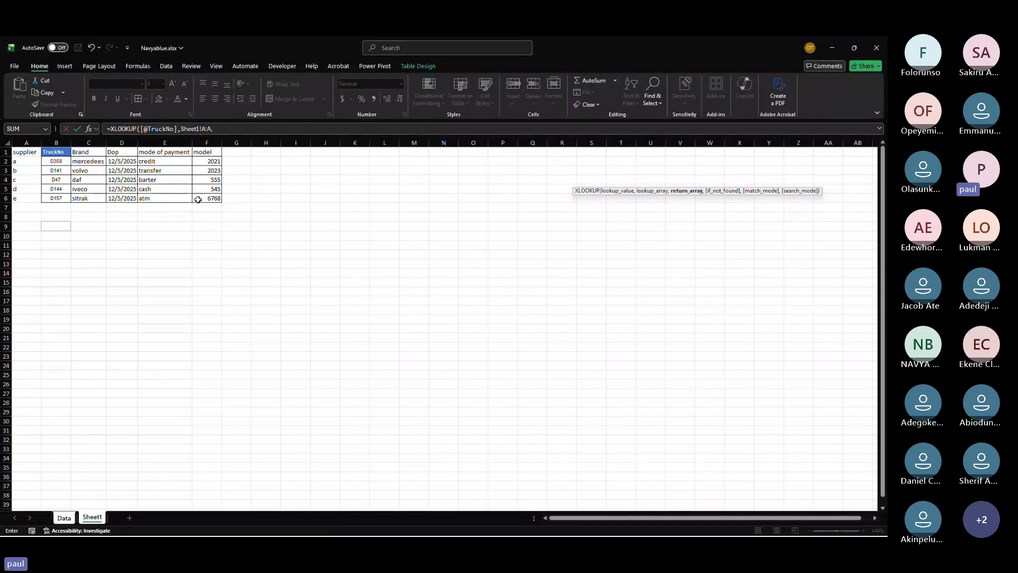
click(208, 162)
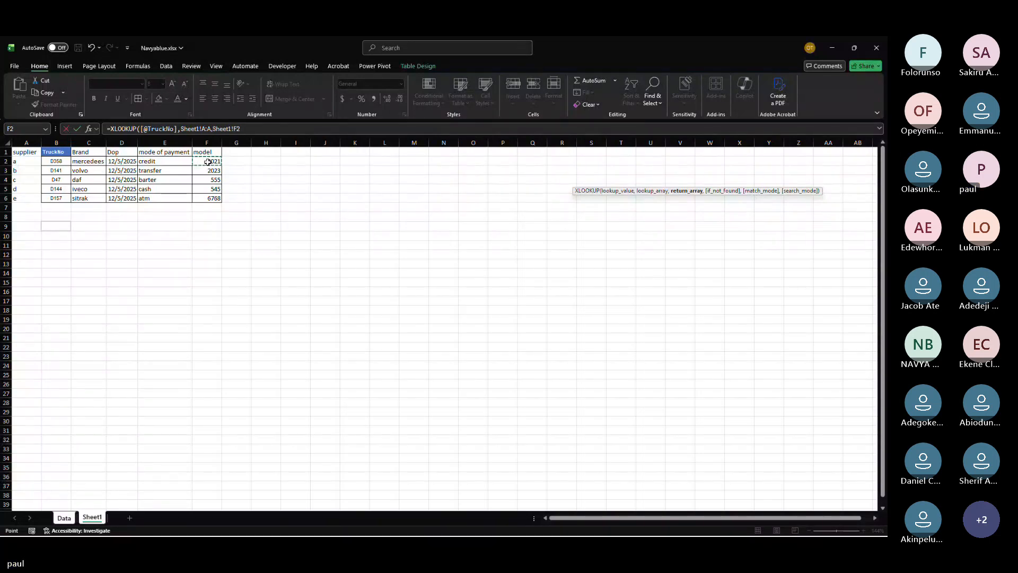
text(,)
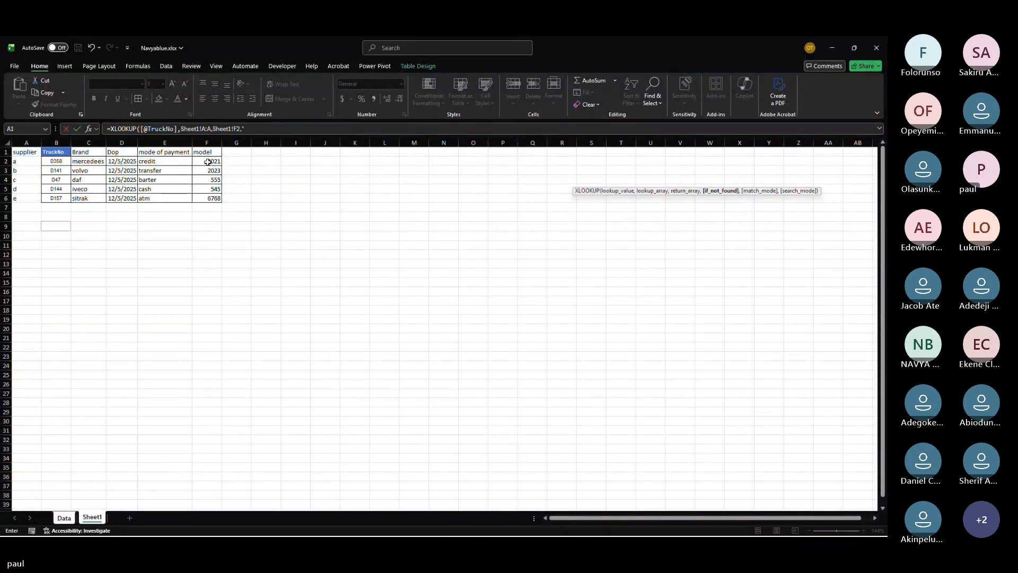
text("pps errotr)
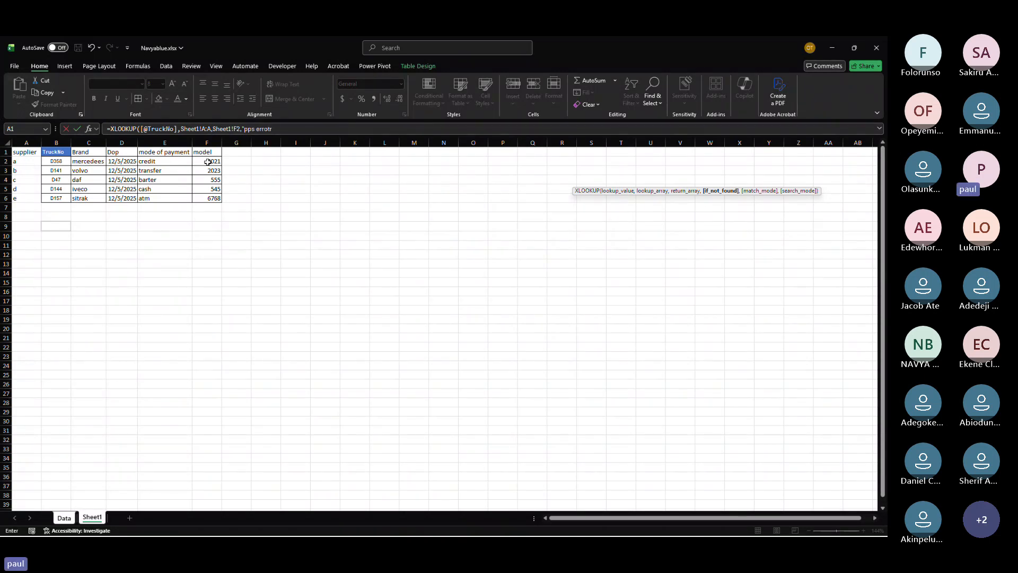
Step: Add "opps errotr" as the not-found text and enter the XLOOKUP formula
click(63, 518)
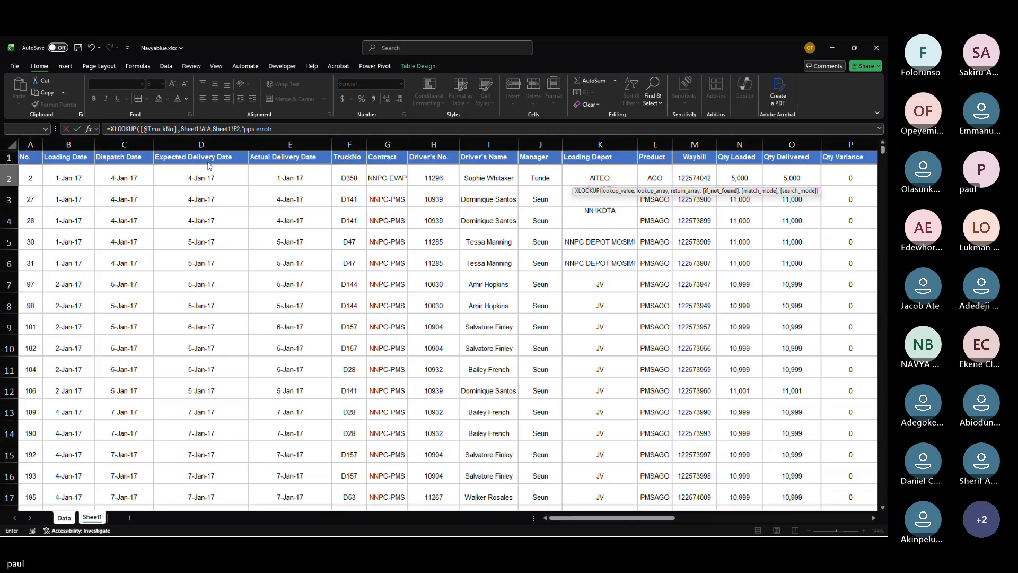
click(608, 265)
key(Return)
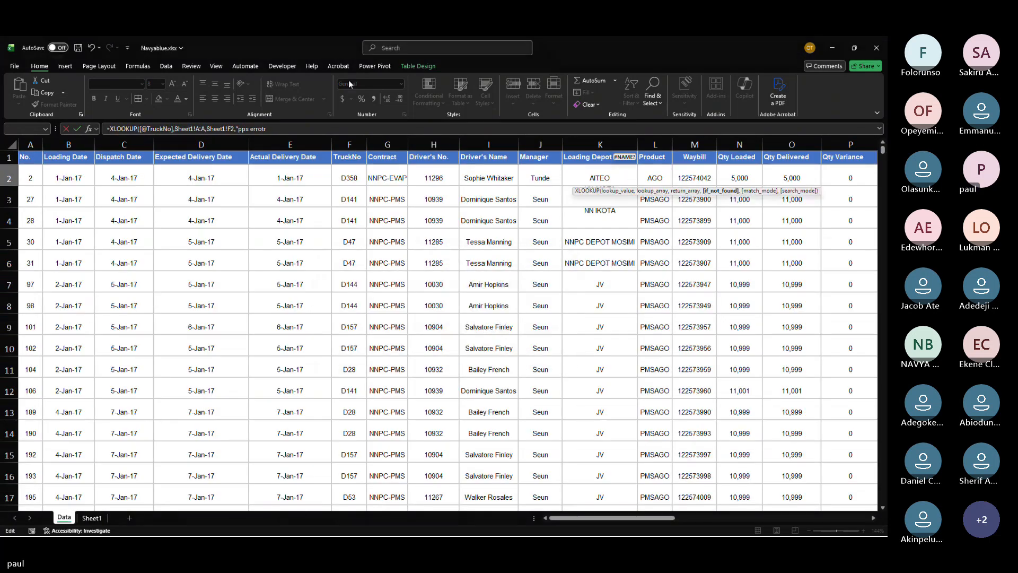
click(248, 128)
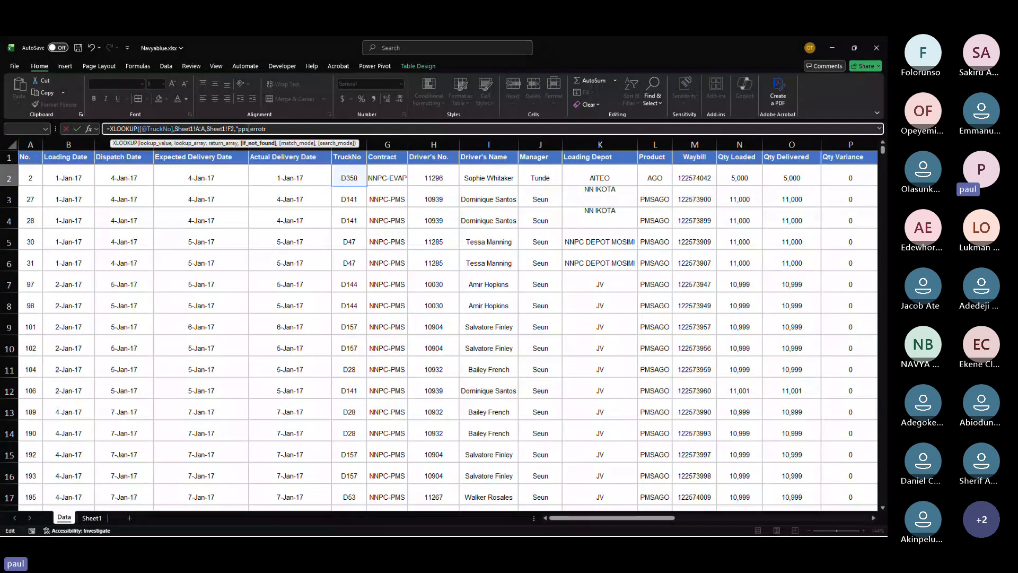
key(BackSpace)
key(BackSpace)
key(BackSpace)
text(opps)
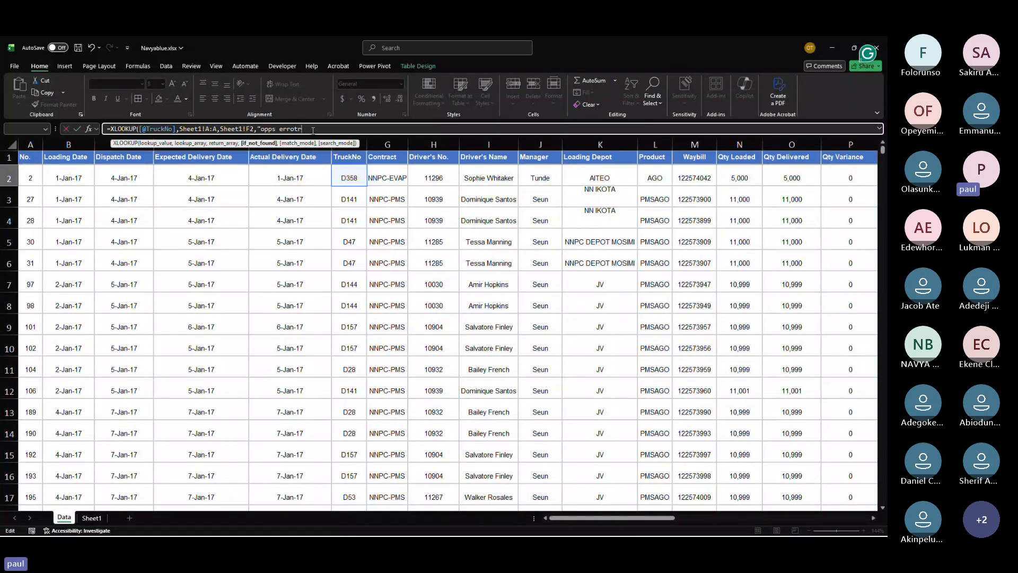
text(")
key(Return)
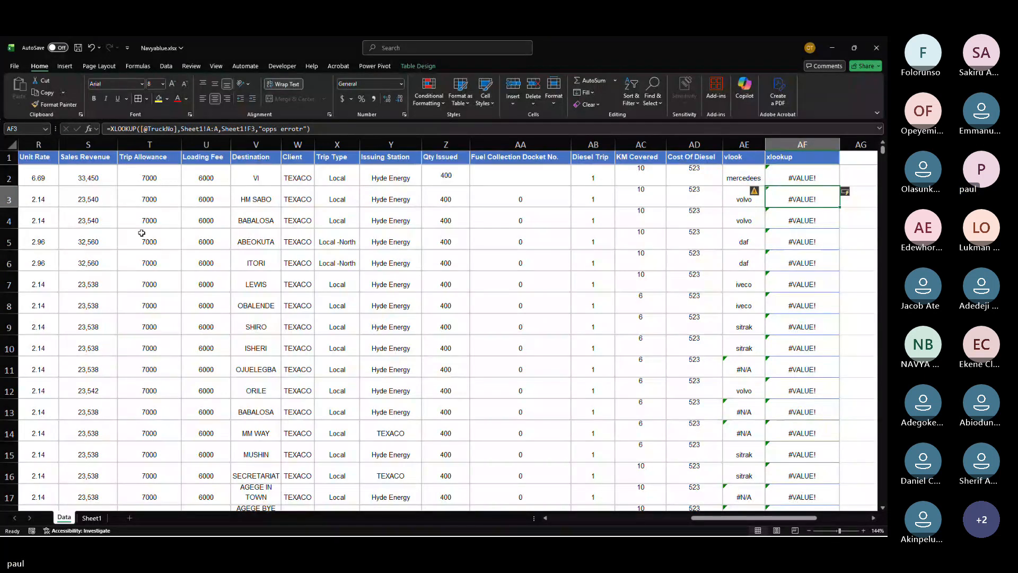
Step: Copy the TruckNo values F2:F6 from the Data sheet and paste them into A2 on Sheet1
scroll(87, 296, left, 3)
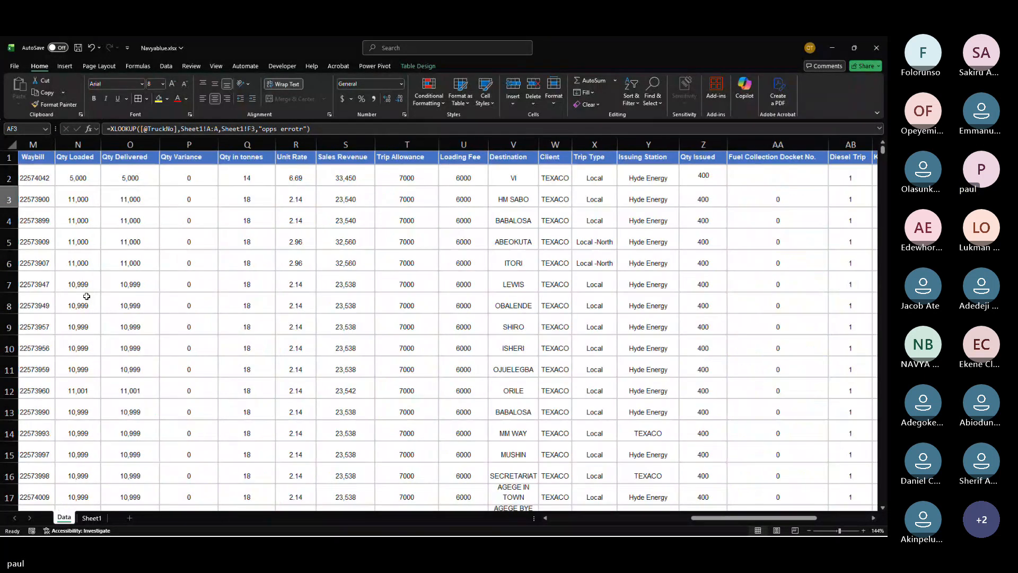
scroll(86, 296, left, 5)
scroll(86, 296, left, 1)
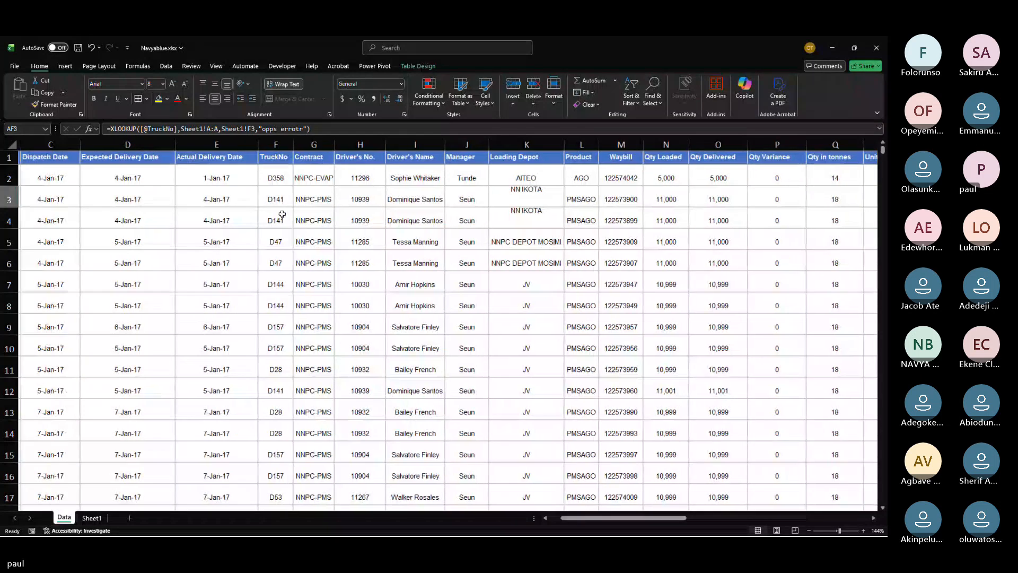
scroll(397, 201, left, 1)
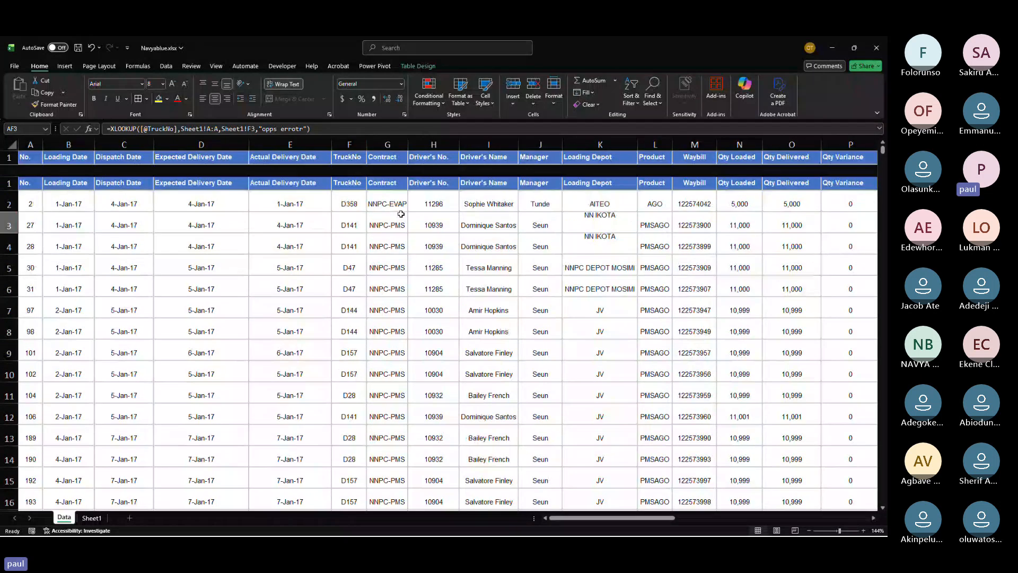
drag(349, 179, 354, 255)
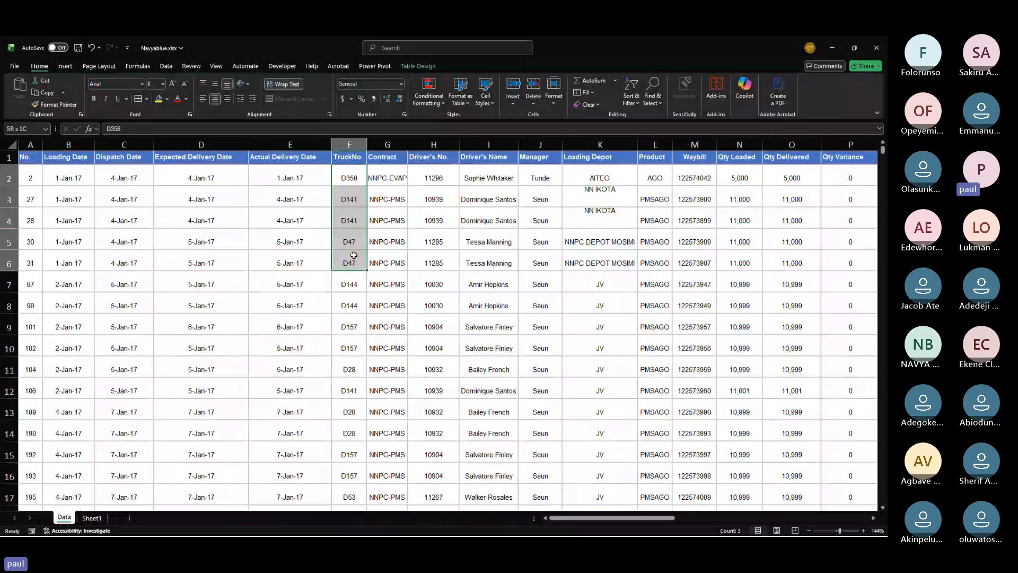
key(ctrl+c)
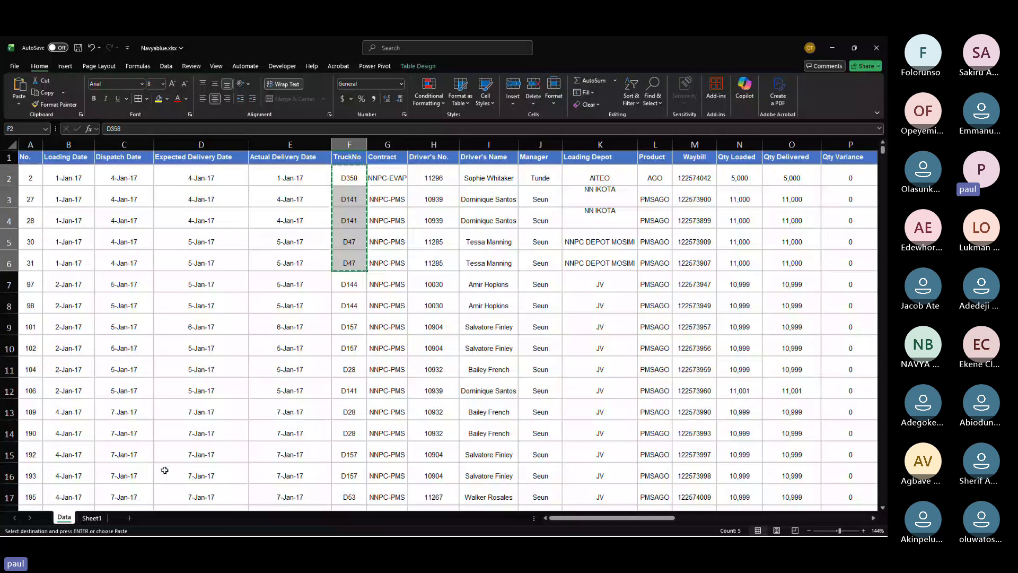
click(91, 518)
click(20, 161)
key(ctrl+v)
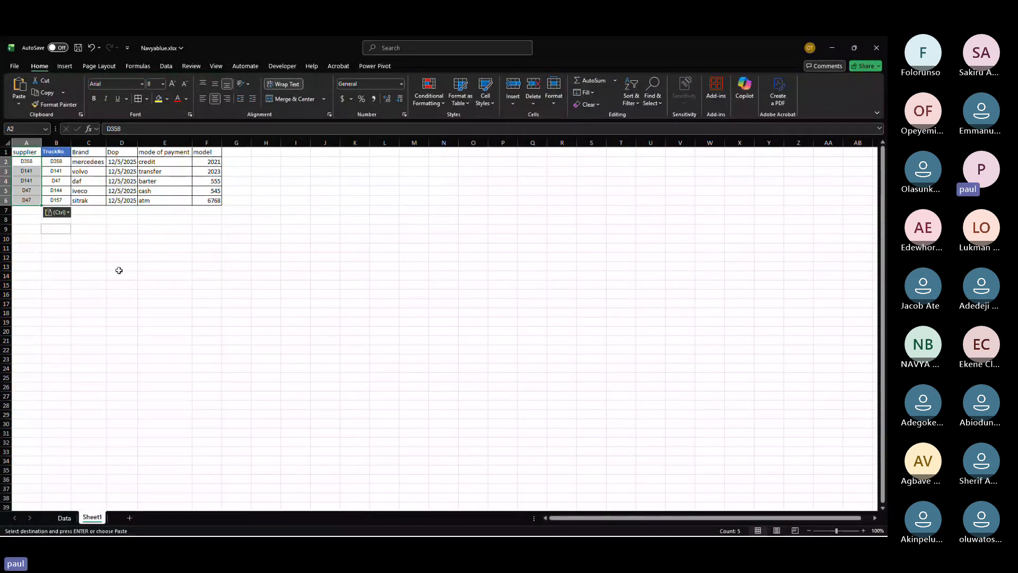
Step: Add match mode 0 for exact match to the XLOOKUP formula in AF2 on the Data sheet
click(64, 518)
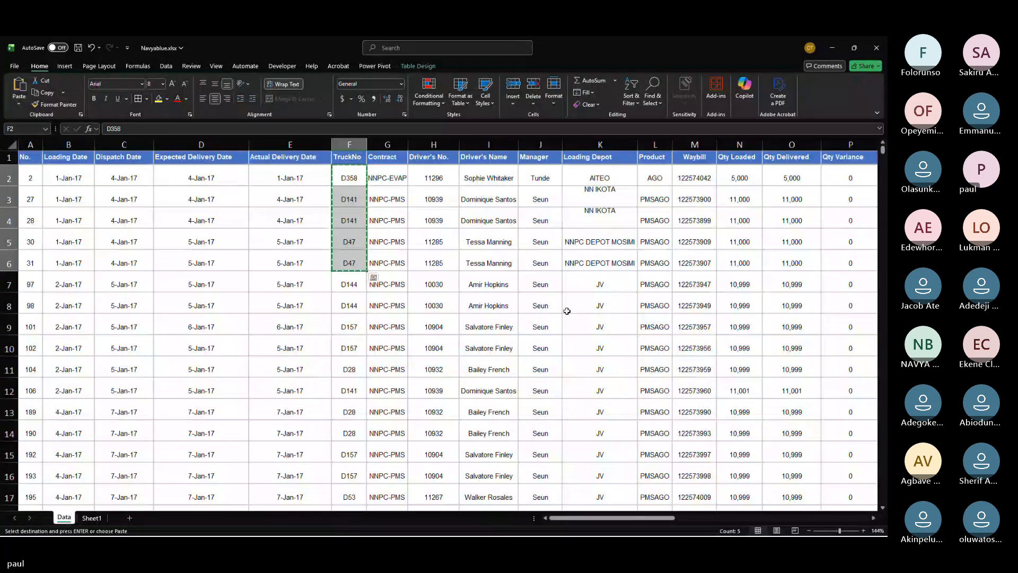
scroll(567, 311, right, 7)
click(415, 175)
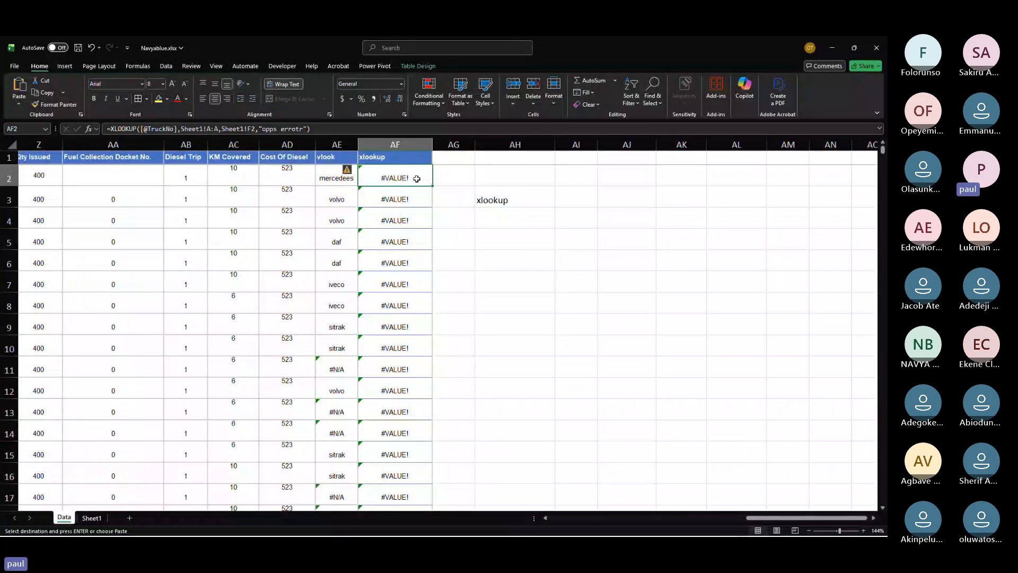
click(305, 129)
text(,)
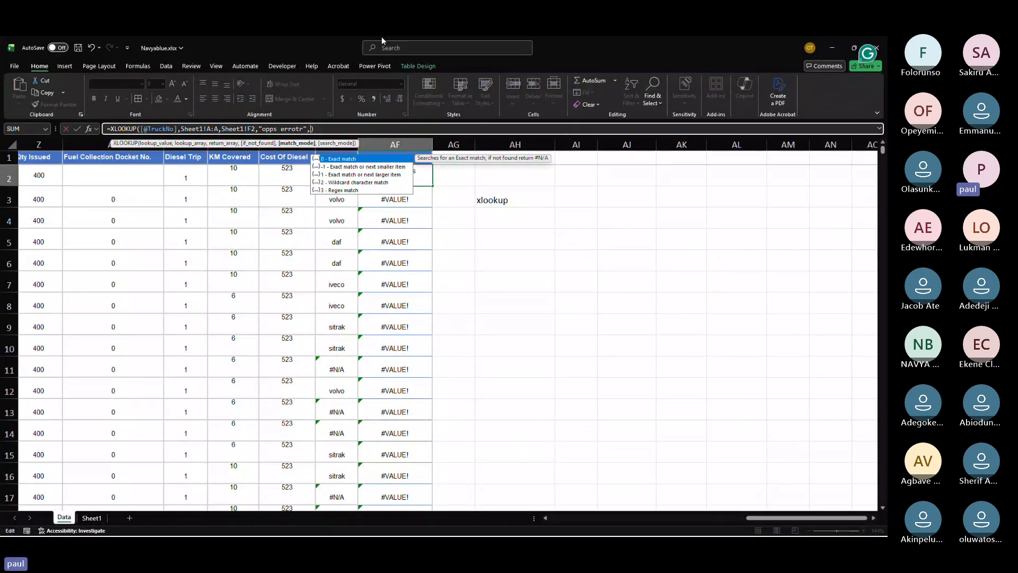
text(0)
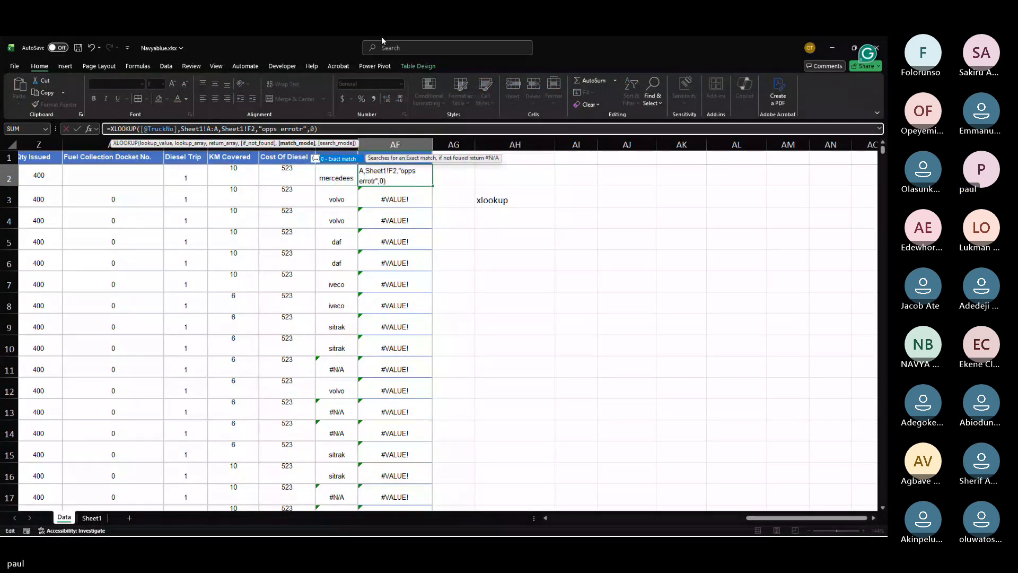
key(Return)
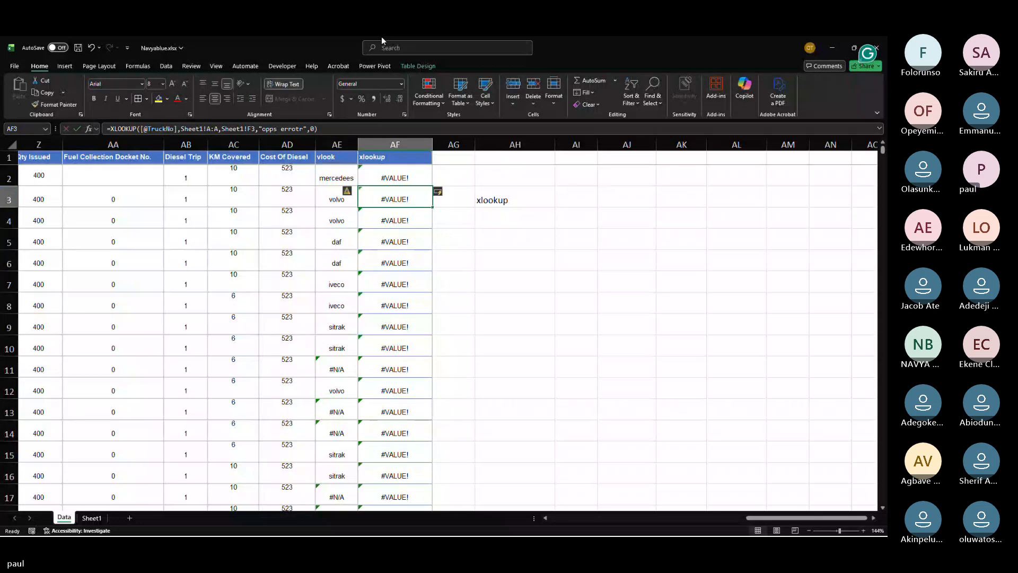
Step: Examine the xlookup column results and scroll back across the Data sheet to the TruckNo column
click(401, 170)
scroll(401, 170, left, 3)
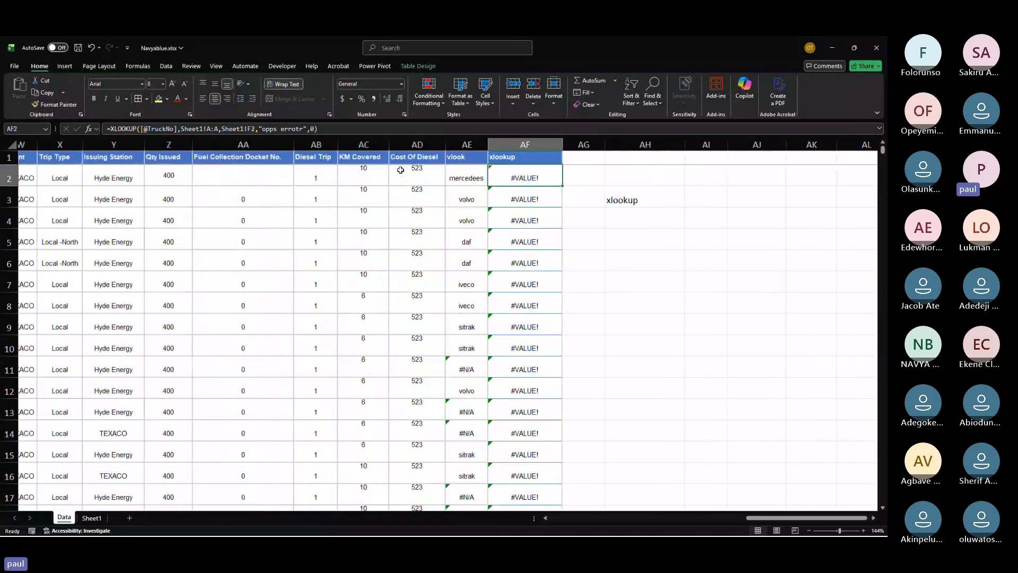
scroll(400, 169, left, 5)
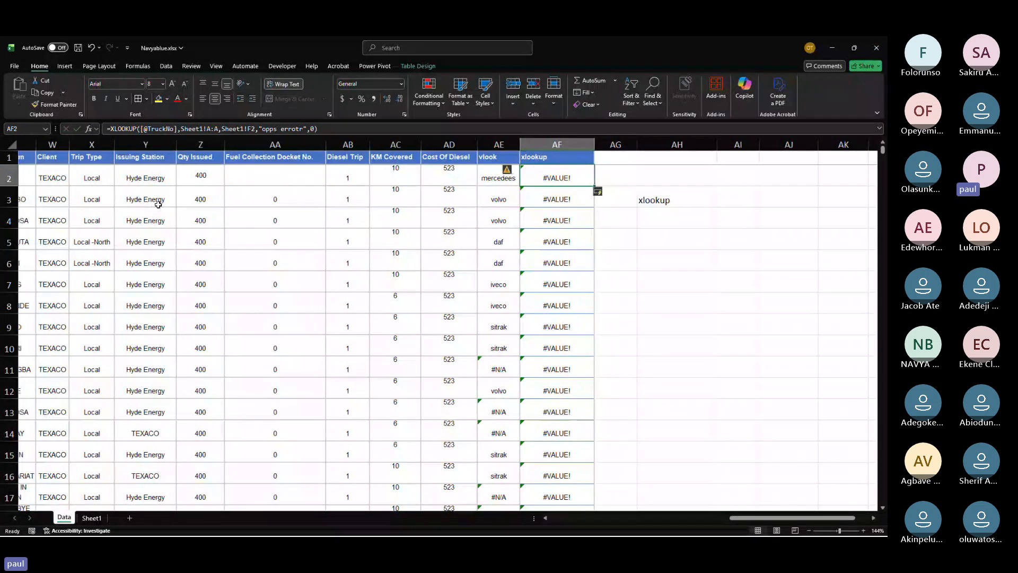
scroll(158, 205, left, 1)
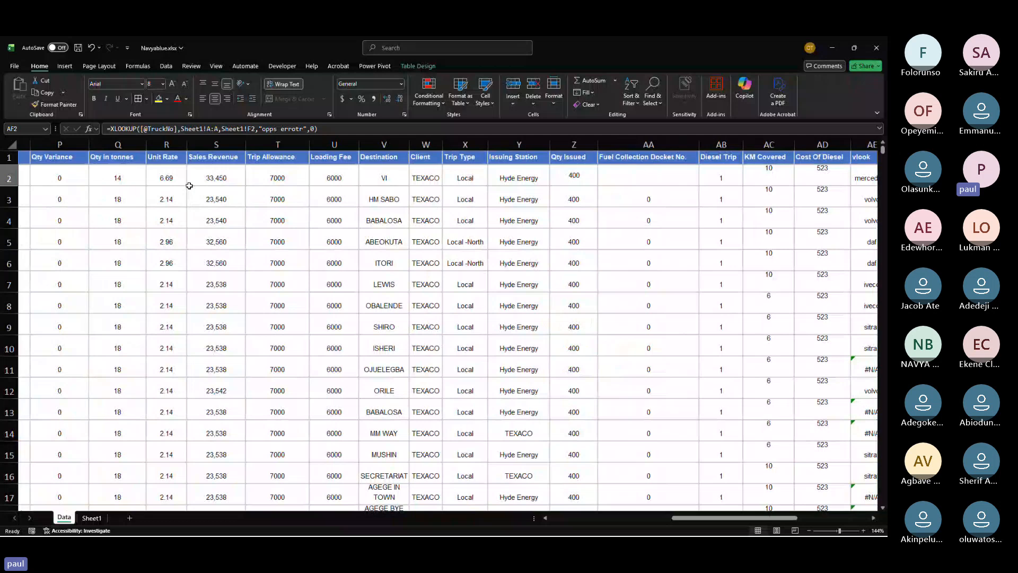
scroll(189, 185, left, 4)
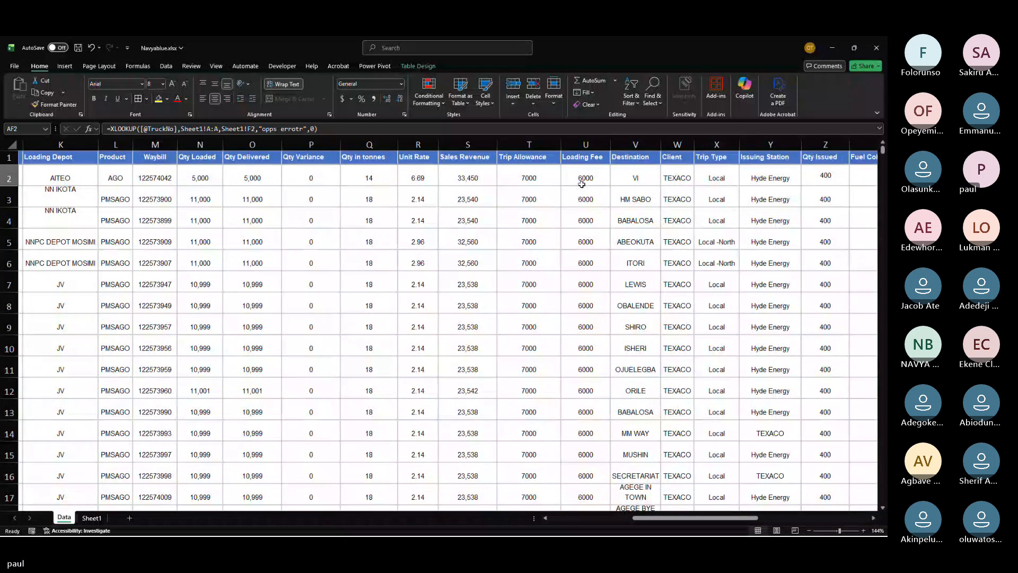
scroll(581, 184, right, 4)
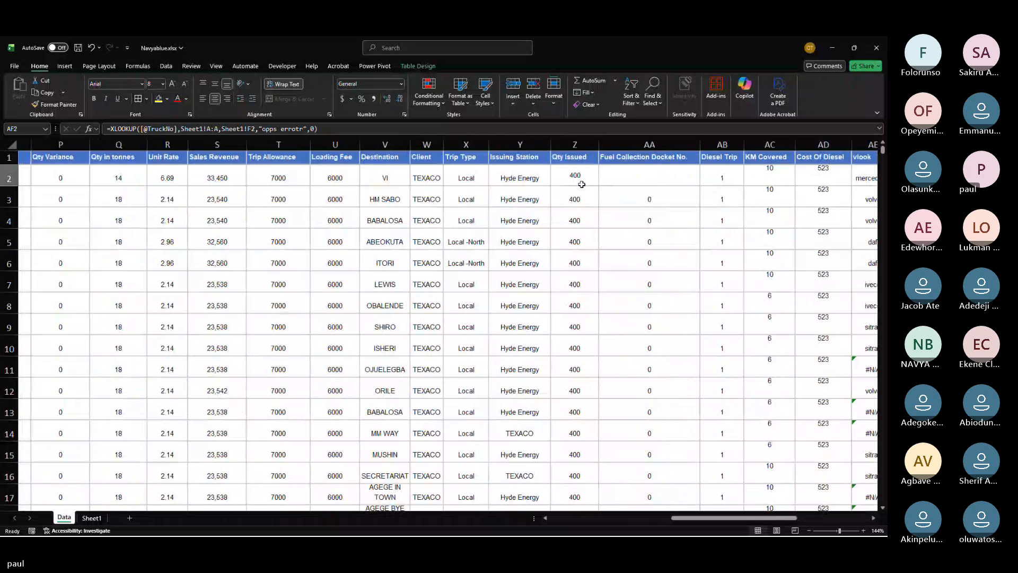
scroll(581, 184, left, 5)
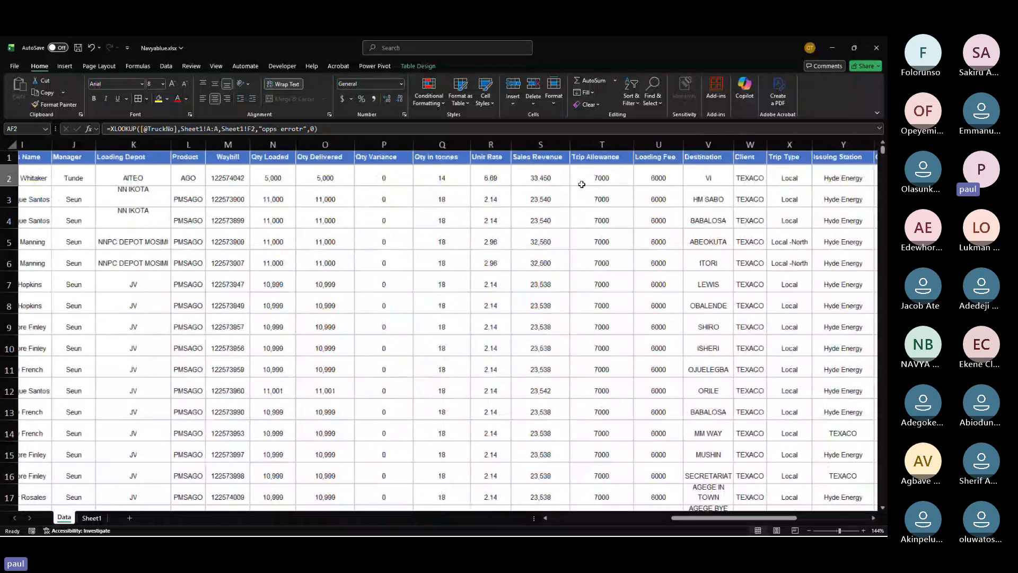
scroll(582, 184, left, 5)
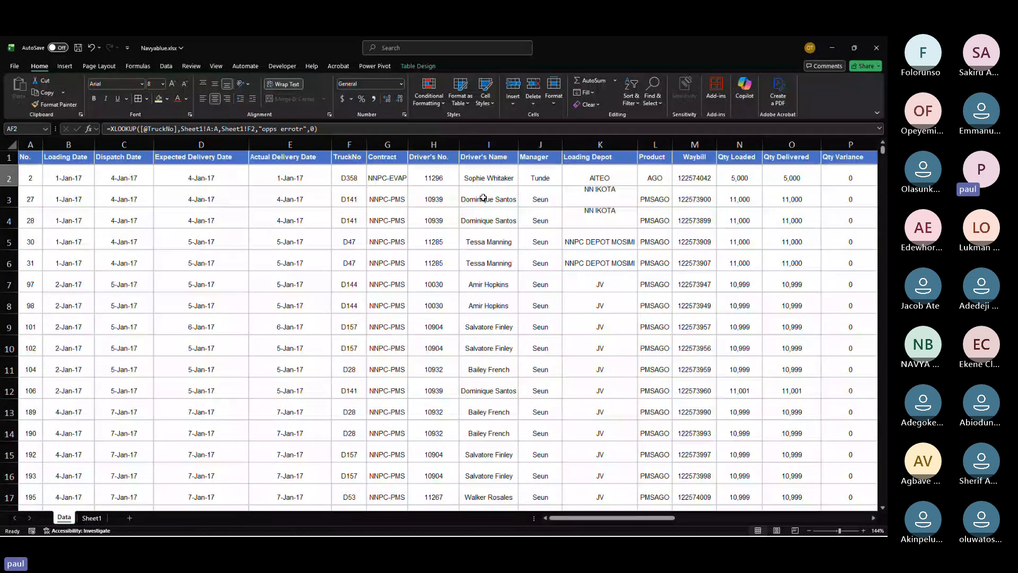
Step: Copy the TruckNo values F2:F7 from the Data sheet and paste them into A2 on Sheet1
click(343, 168)
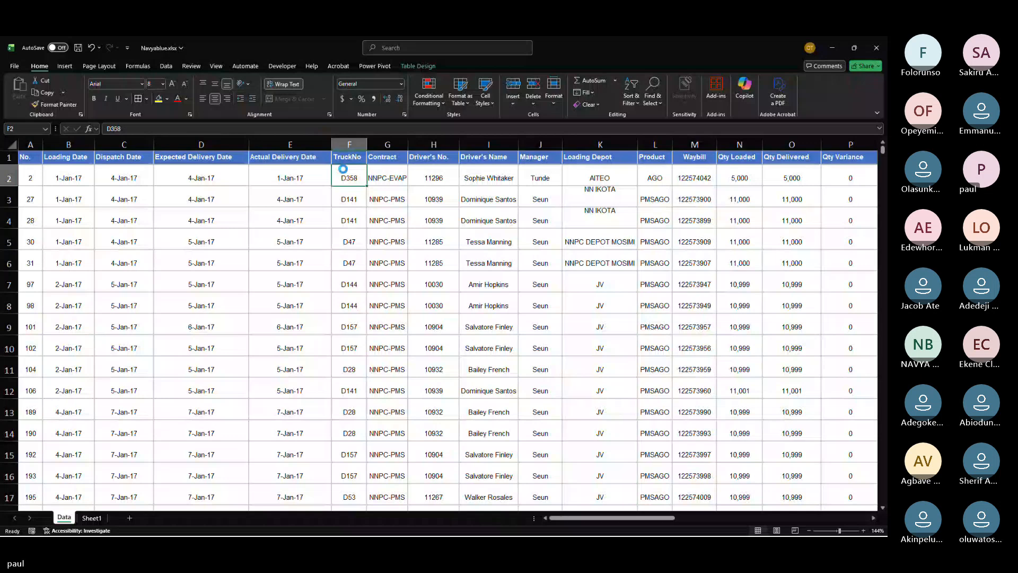
key(ctrl+c)
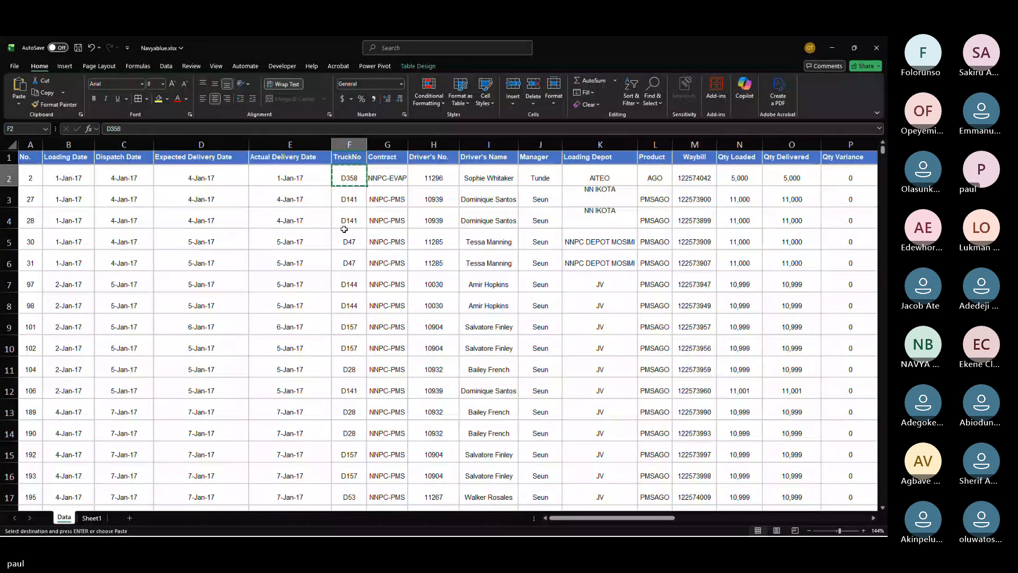
drag(347, 177, 363, 286)
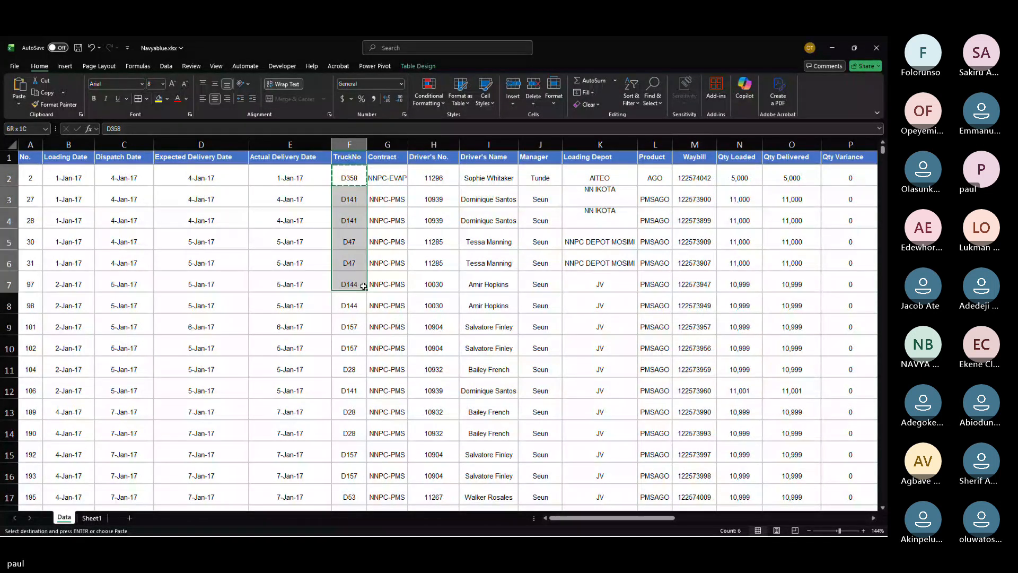
key(ctrl+c)
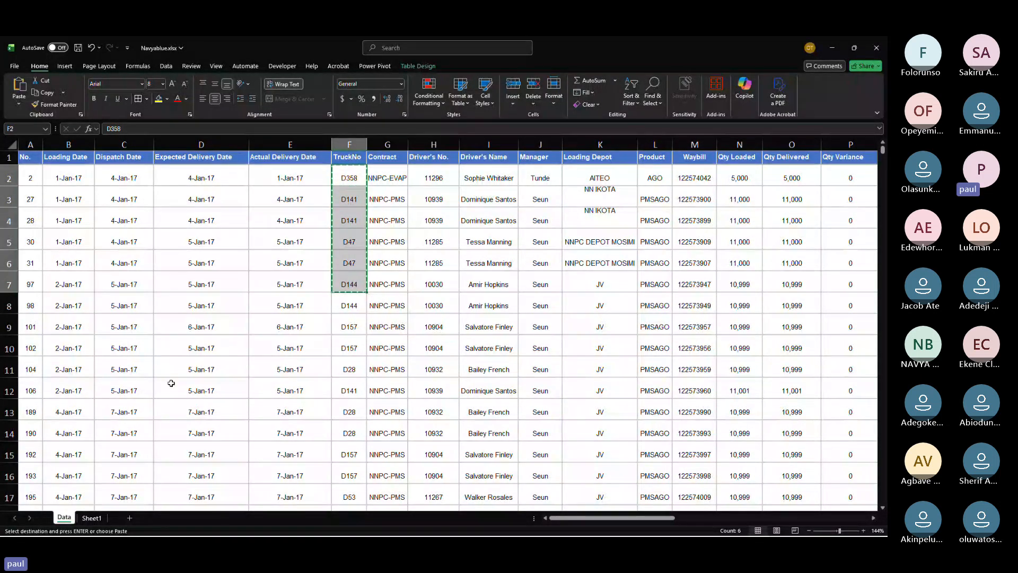
click(91, 517)
click(24, 160)
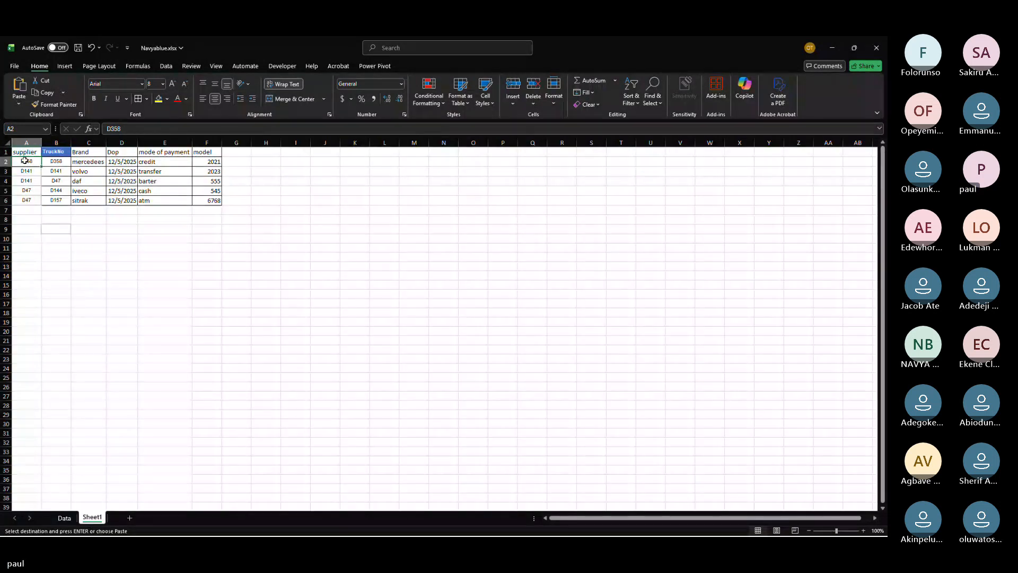
key(ctrl+v)
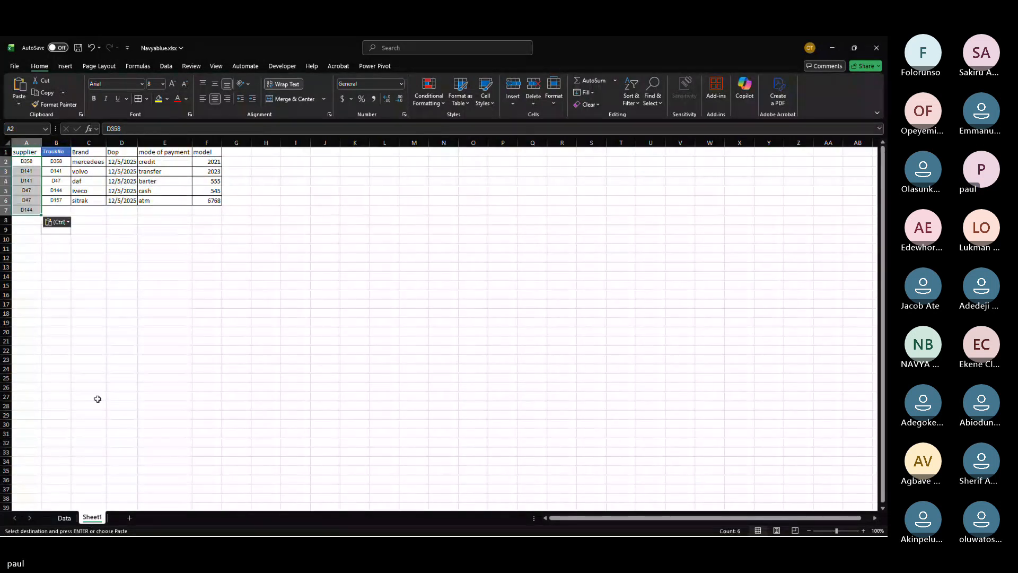
Step: Clear the xlookup formulas from column AF on the Data sheet
click(72, 517)
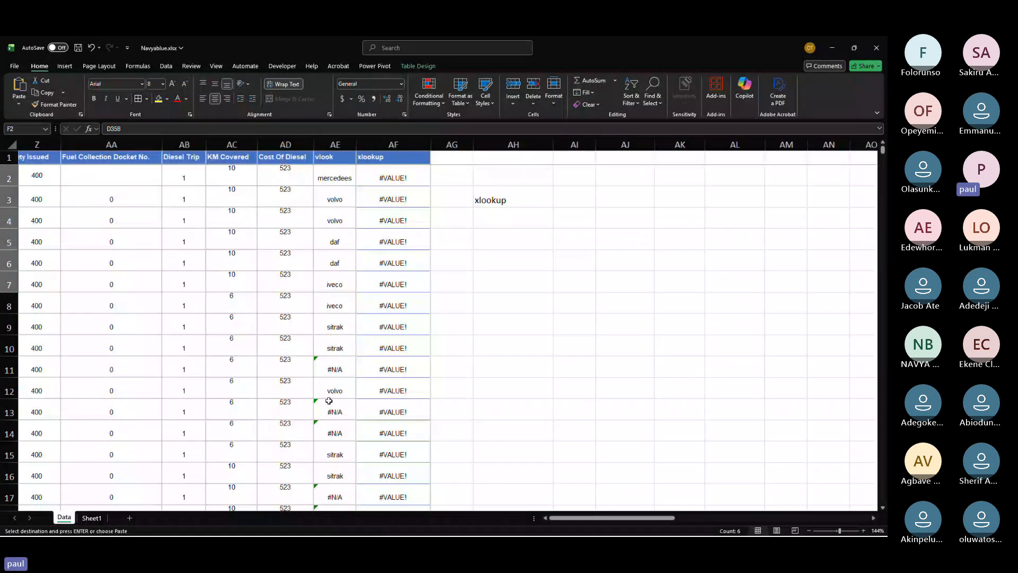
click(399, 176)
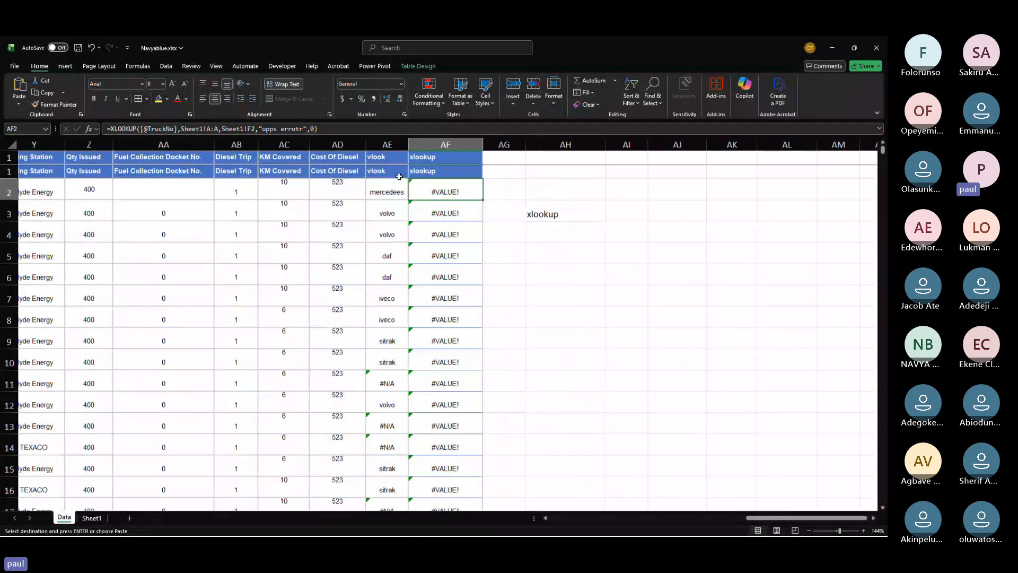
key(ctrl+shift+Down)
key(Delete)
key(ctrl+Up)
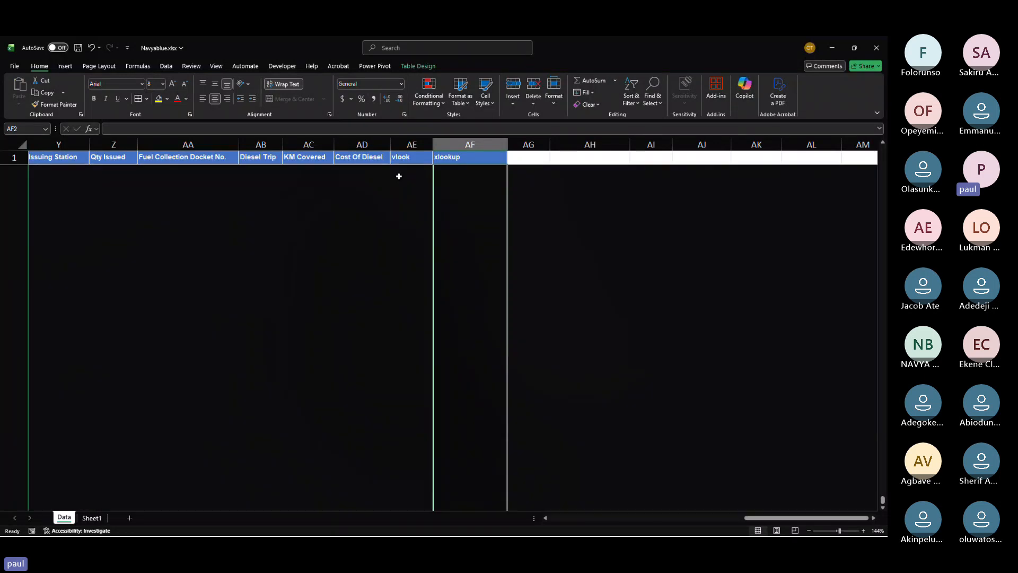
scroll(485, 197, up, 1)
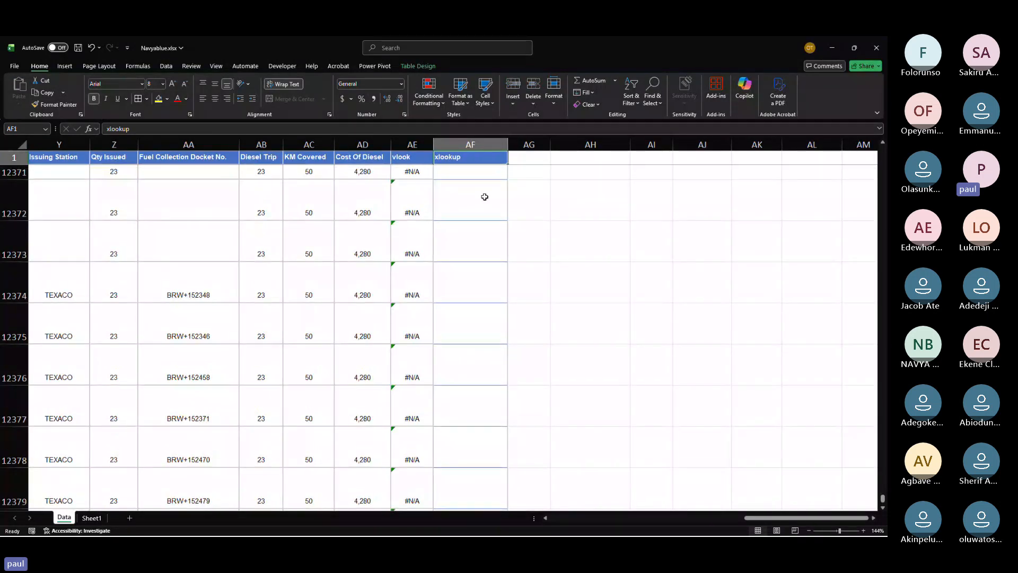
scroll(485, 197, up, 9)
scroll(485, 196, up, 10)
scroll(482, 194, left, 4)
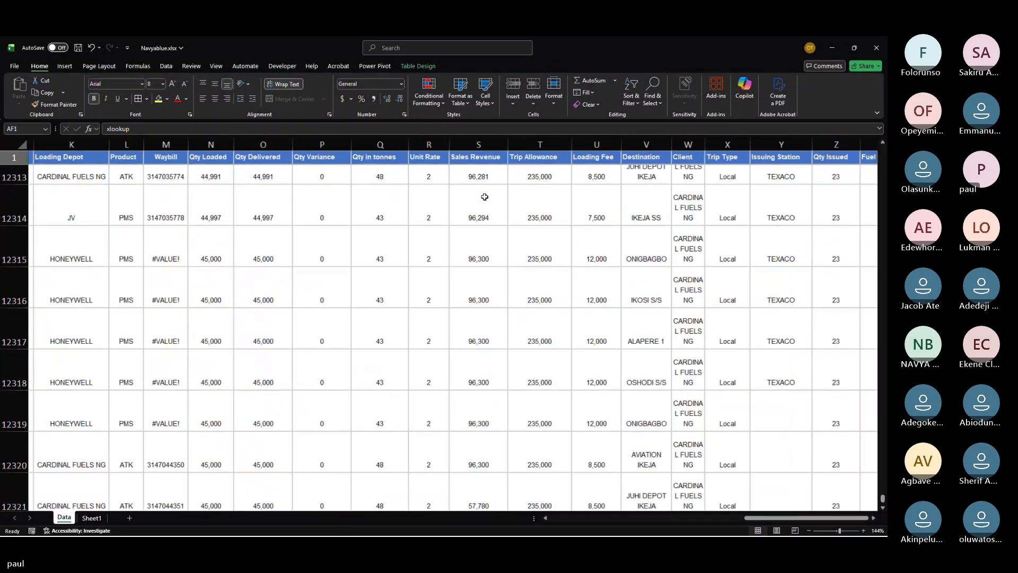
scroll(481, 195, right, 7)
key(alt+Tab)
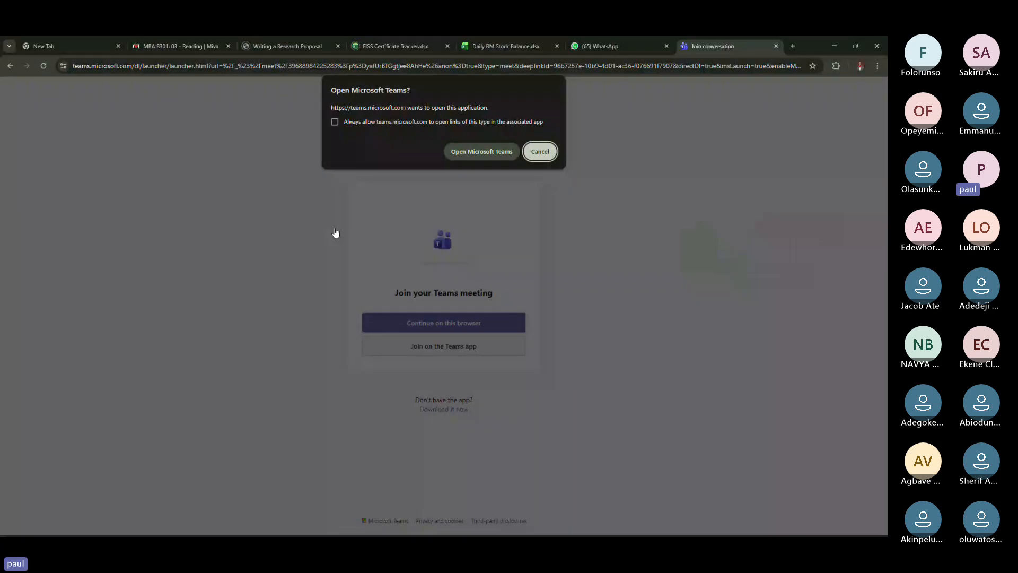
key(alt+Tab)
key(alt+Tab)
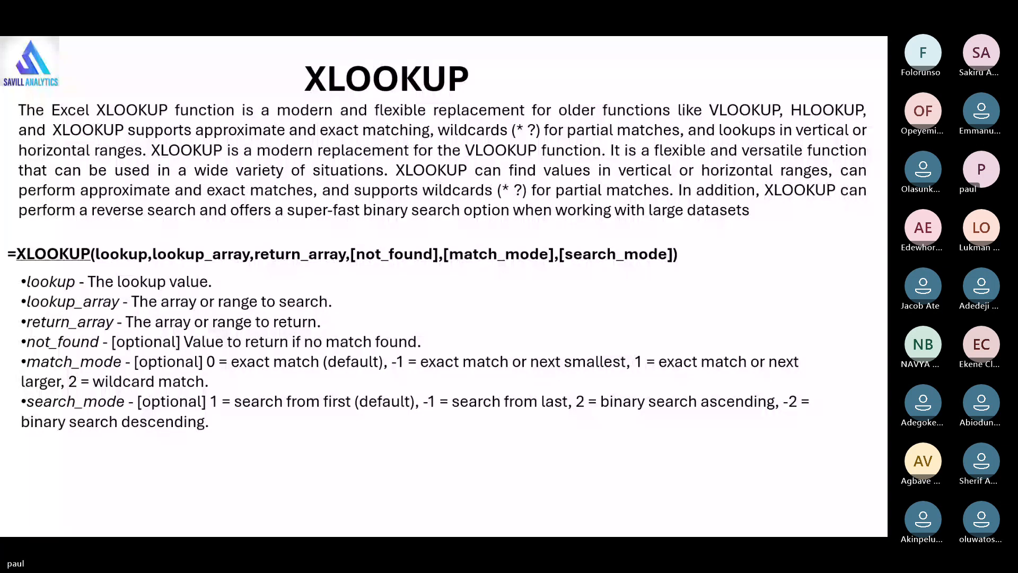
key(alt+Tab)
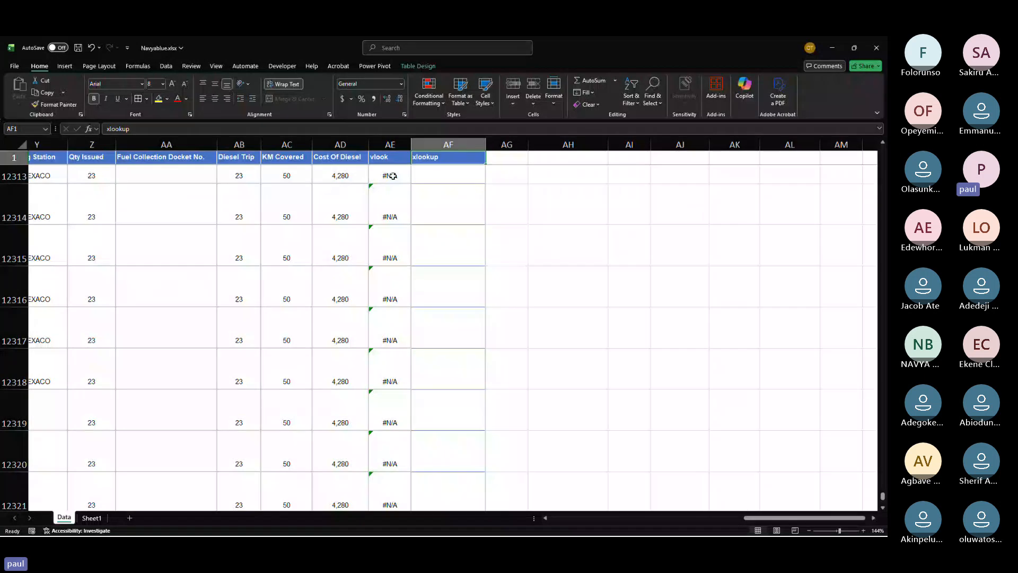
key(ctrl+Page_Down)
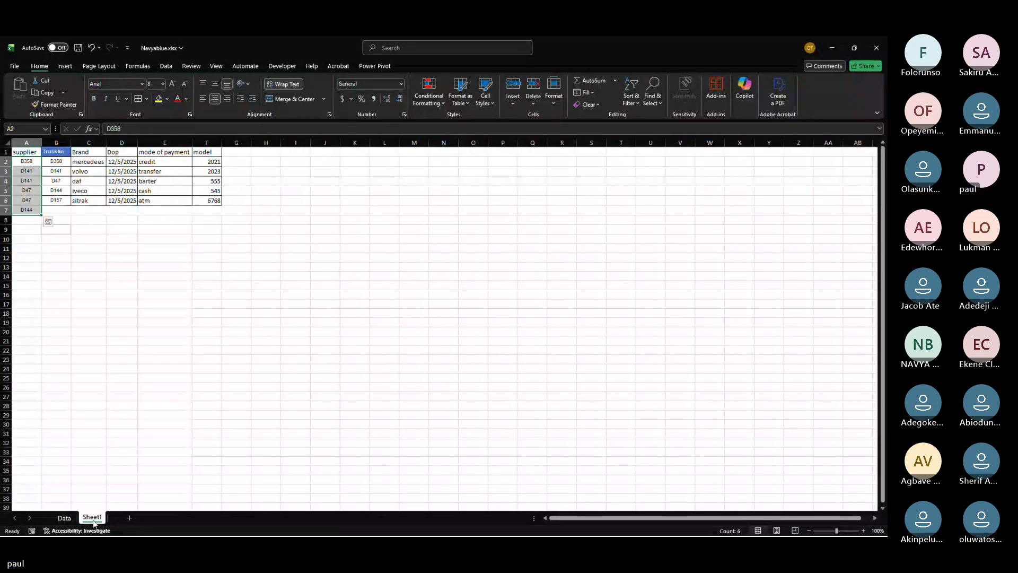
double_click(103, 218)
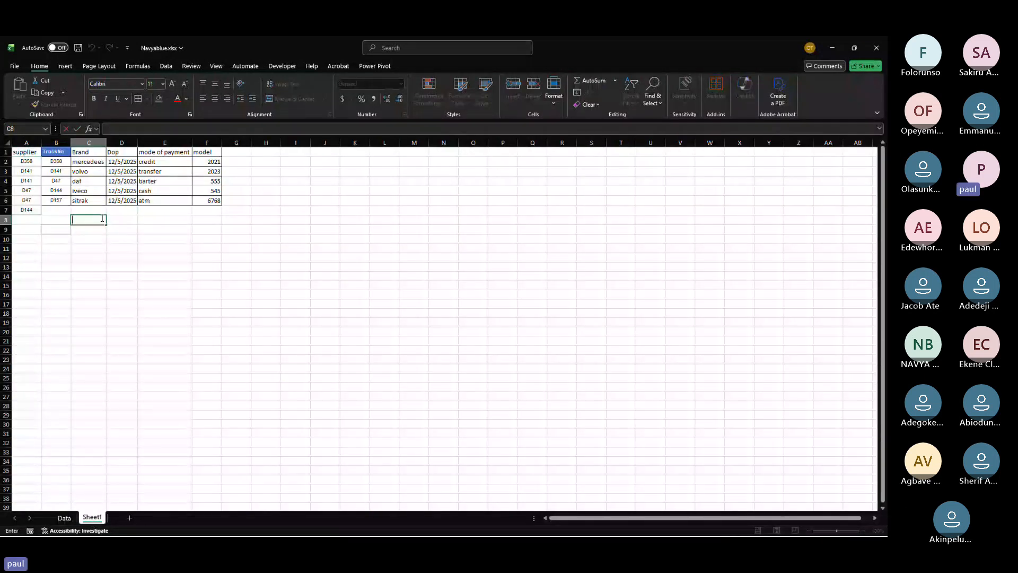
key(Escape)
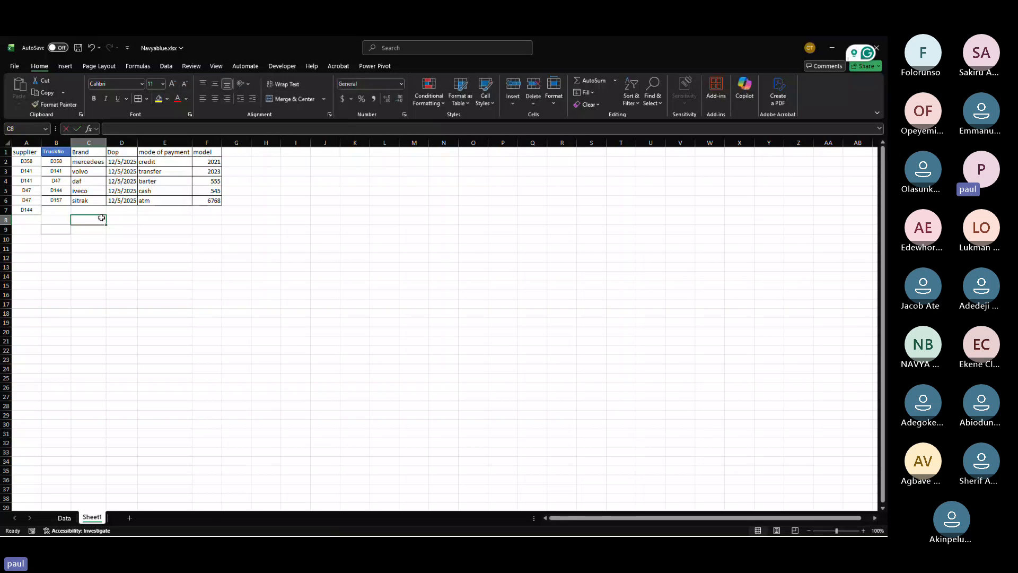
key(ctrl+Page_Up)
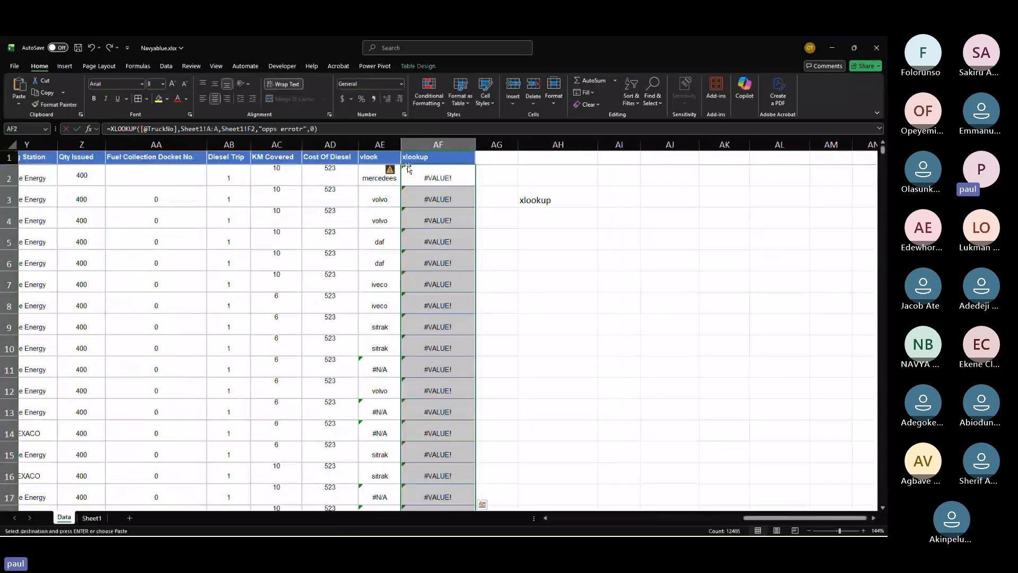
key(Escape)
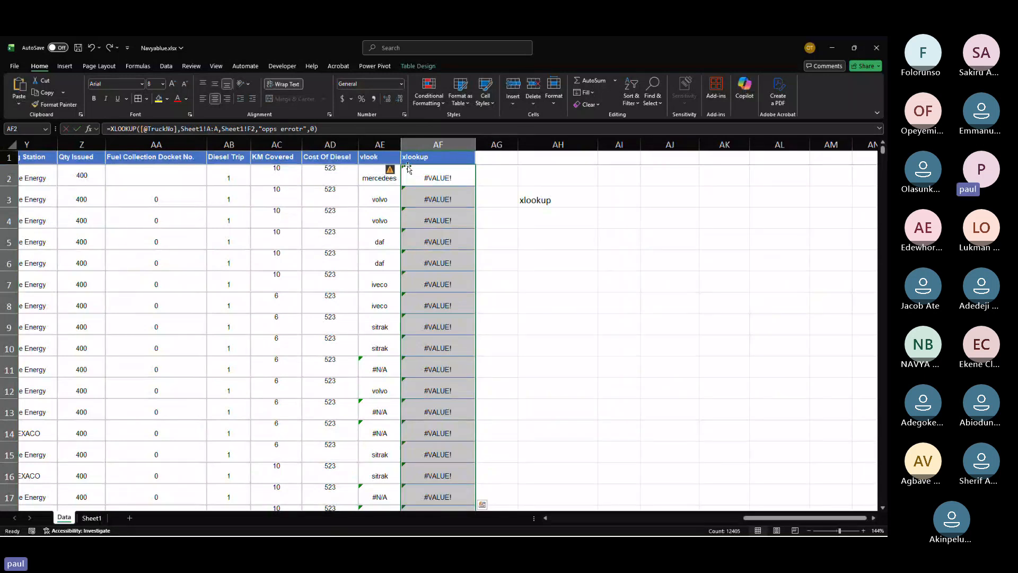
click(92, 518)
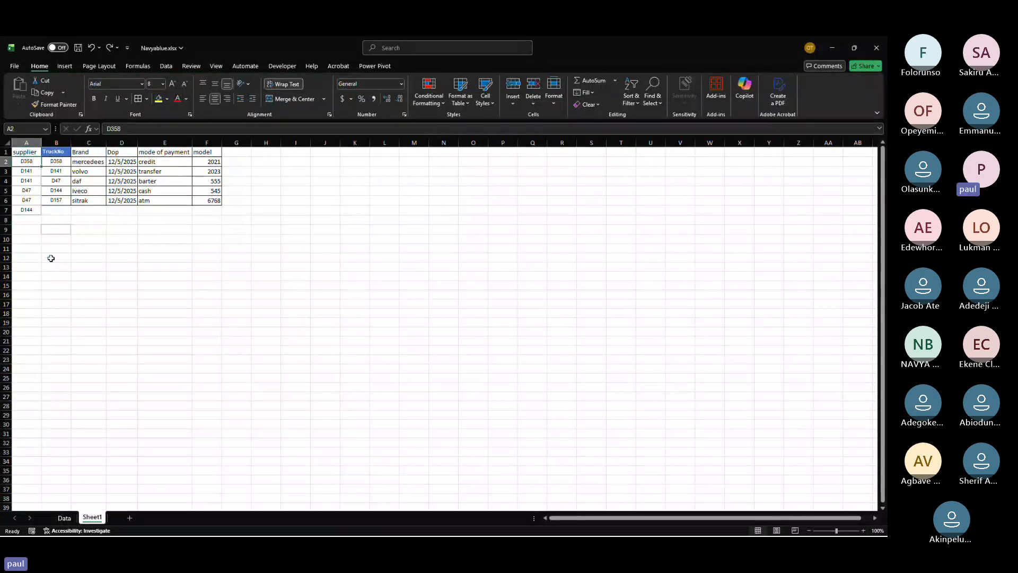
click(64, 518)
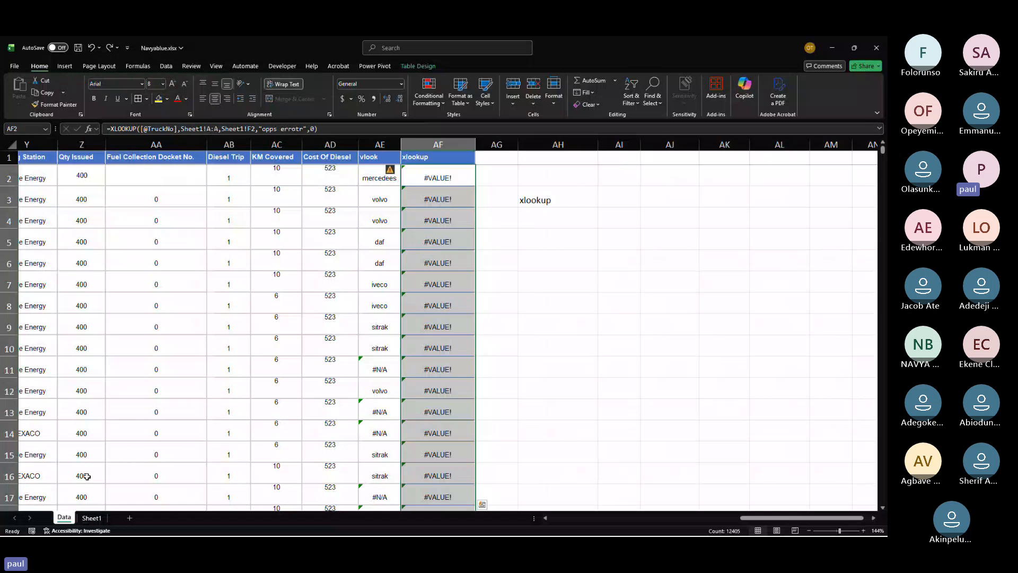
Step: Start a new XLOOKUP formula in AF2 on the Data sheet with the row's TruckNo as the lookup value
click(425, 178)
text(=v)
key(BackSpace)
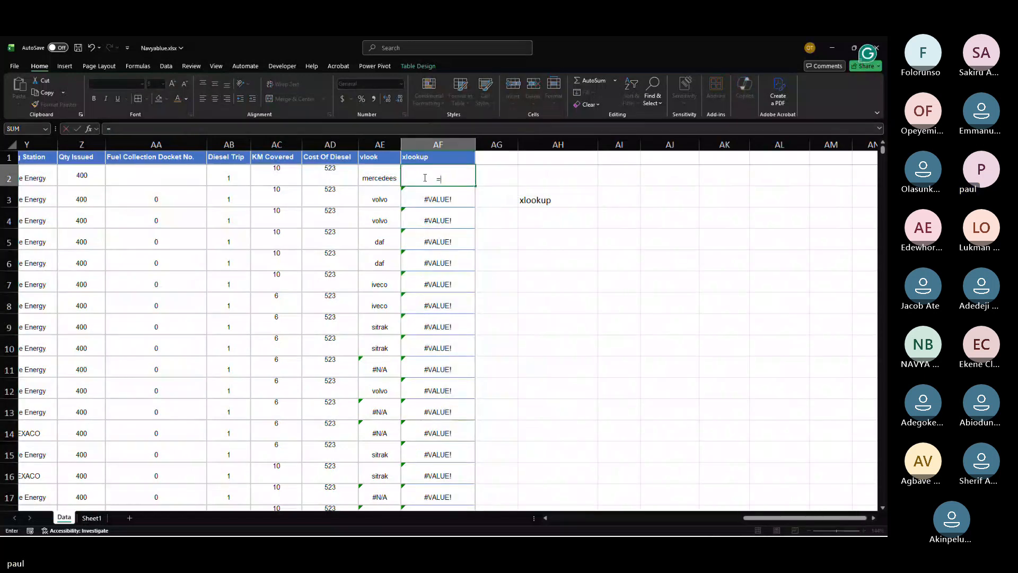
text(x)
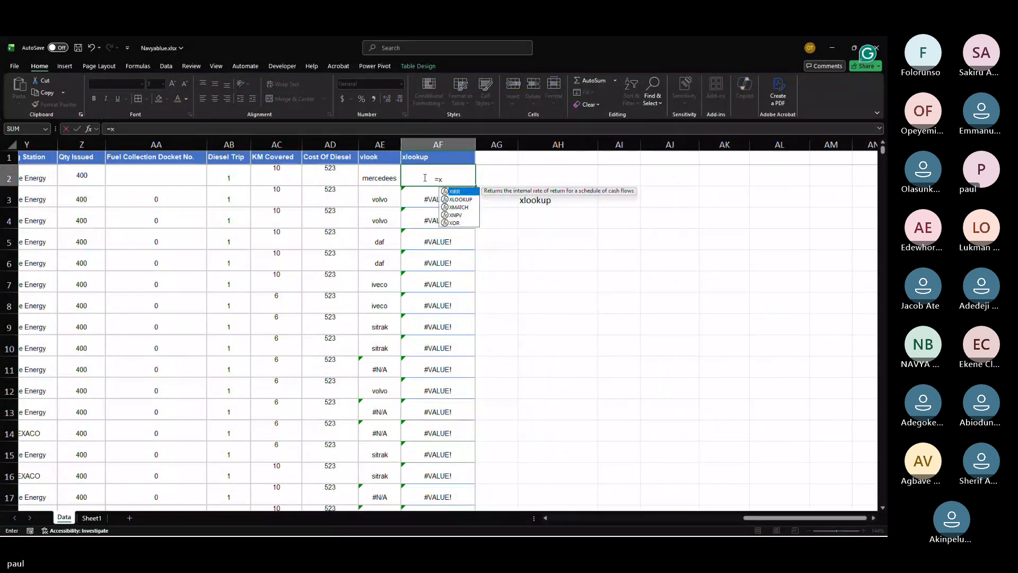
text(loo)
key(Tab)
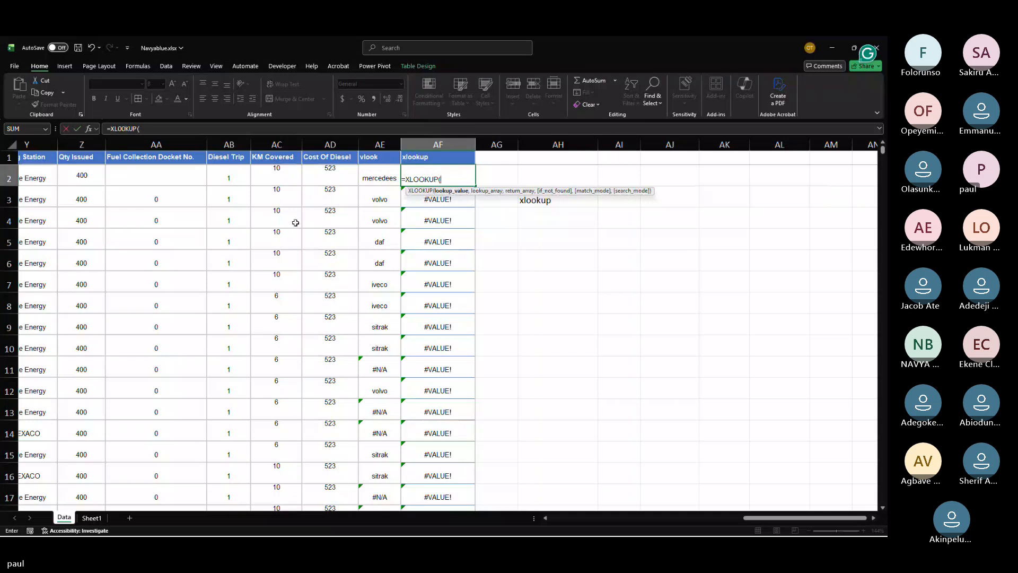
scroll(295, 223, left, 3)
scroll(295, 222, left, 5)
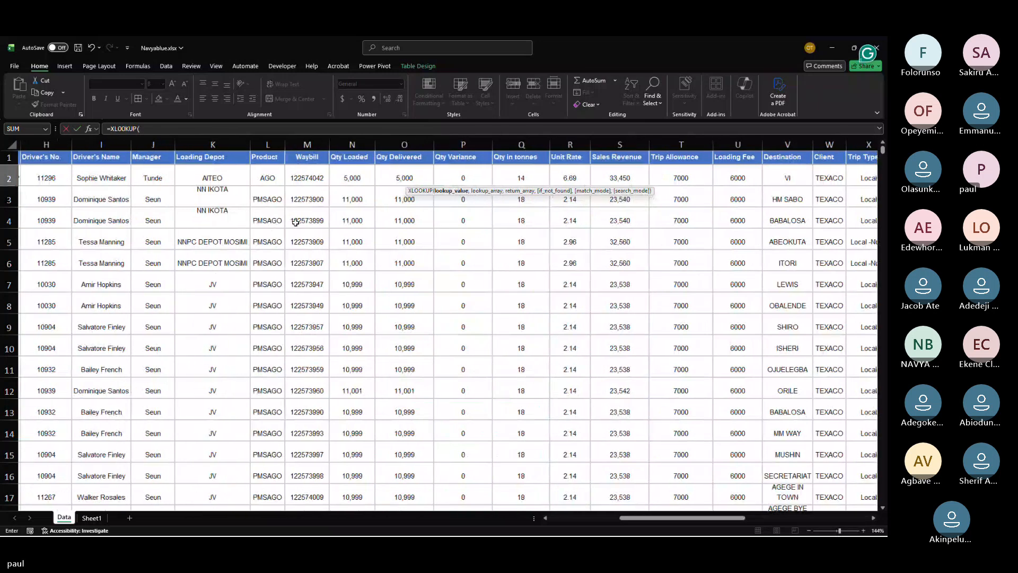
scroll(295, 223, left, 1)
scroll(295, 223, left, 6)
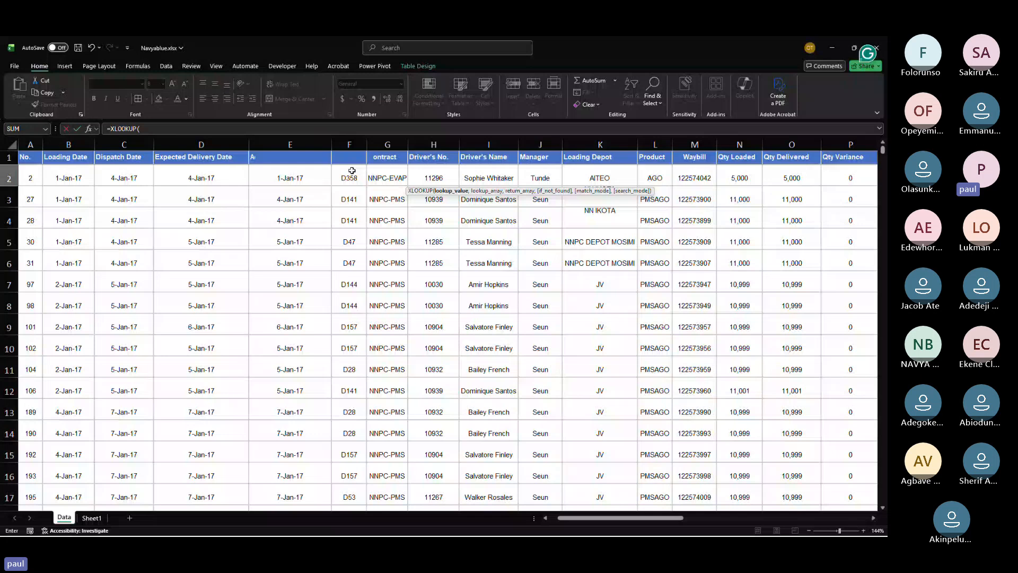
click(352, 170)
text(,)
Step: Set the lookup array to Sheet1!$B$1:$B$6 and the return array to the model range Sheet1!F2:F6
click(91, 518)
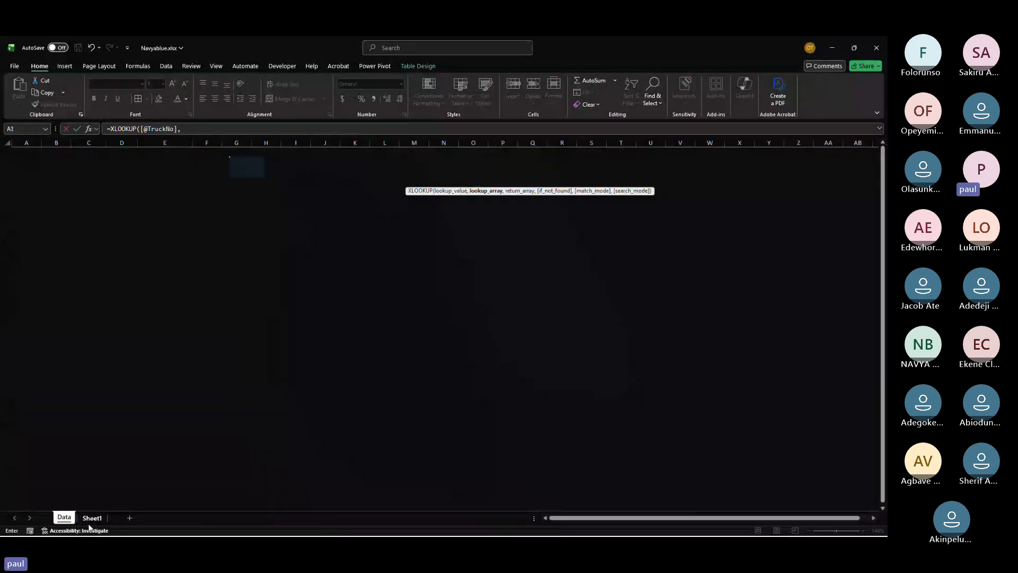
drag(53, 153, 54, 199)
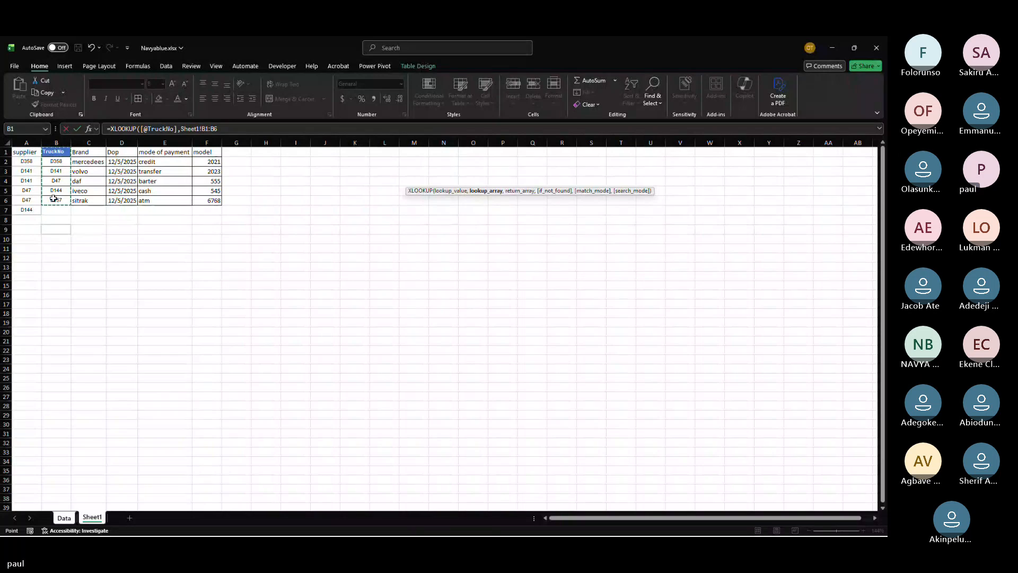
key(F4)
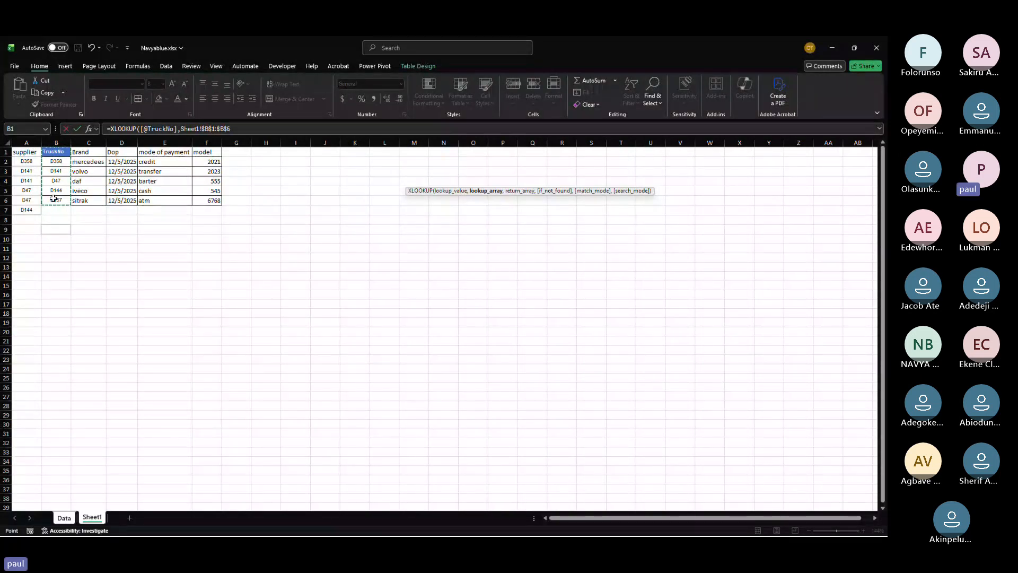
text(,)
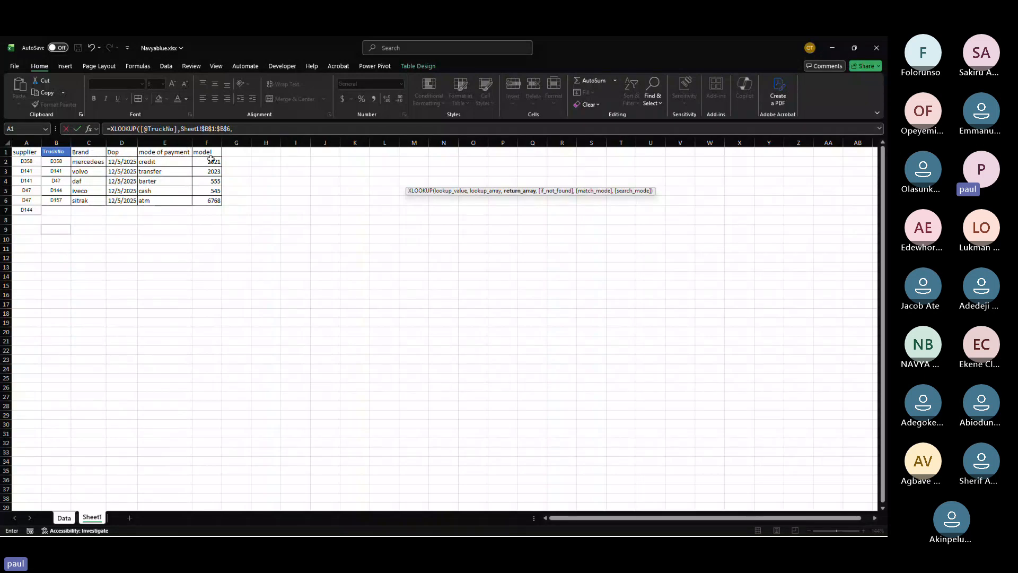
drag(211, 159, 205, 201)
key(F4)
text(,)
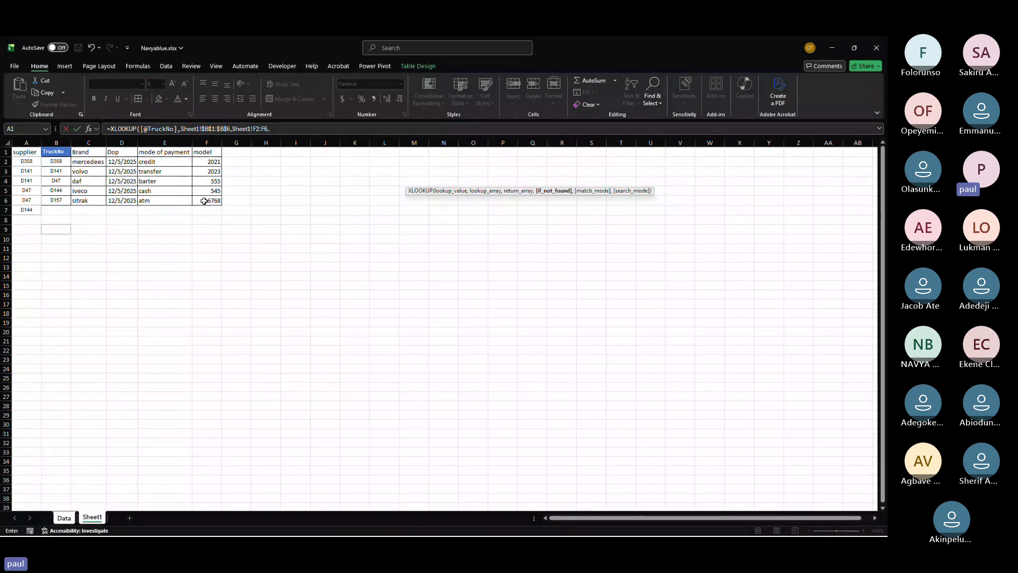
text(;not fo)
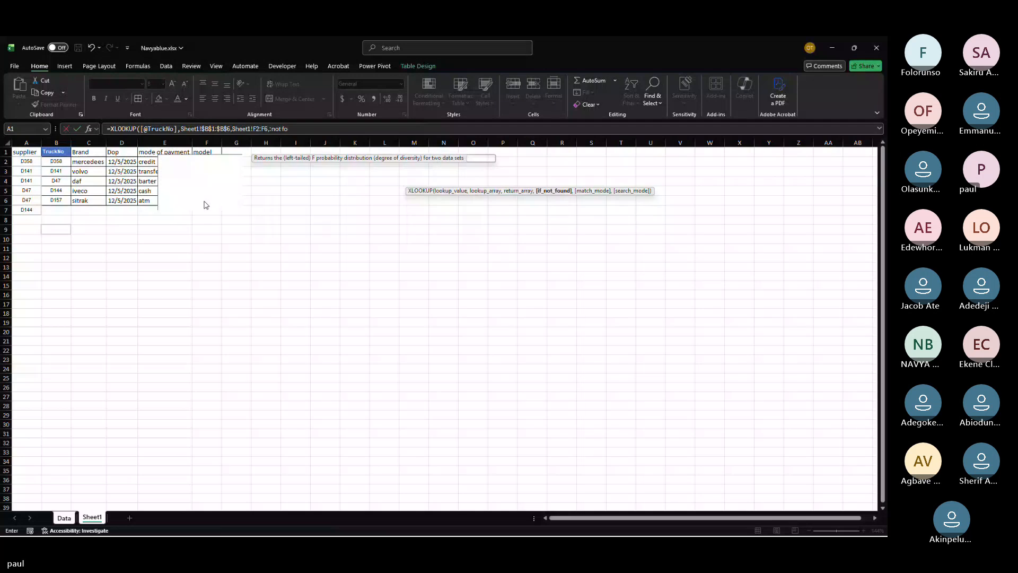
text(unf)
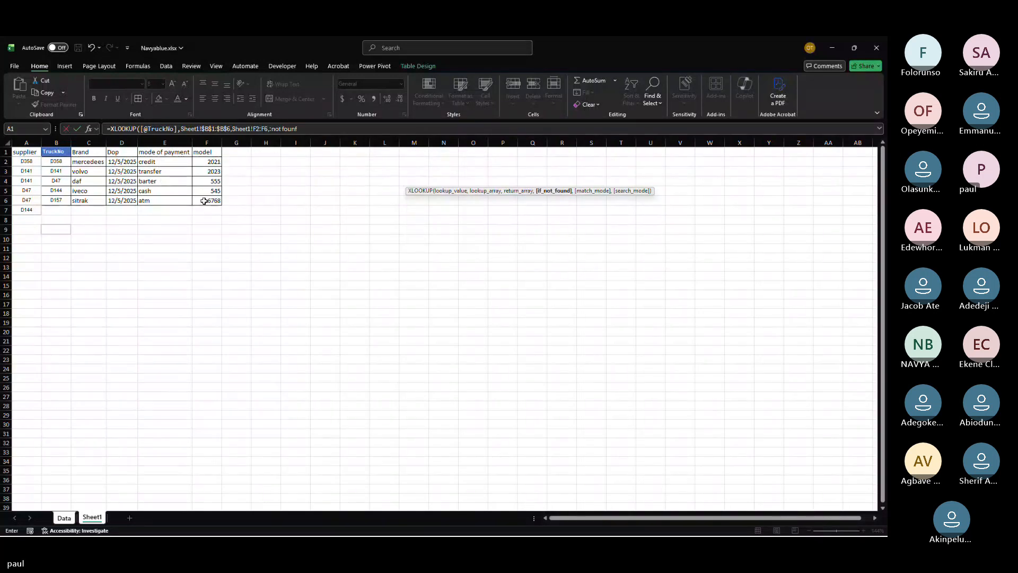
Step: Add "not found" as the not-found text in the XLOOKUP formula
key(BackSpace)
text(d:)
key(BackSpace)
text(,)
click(271, 129)
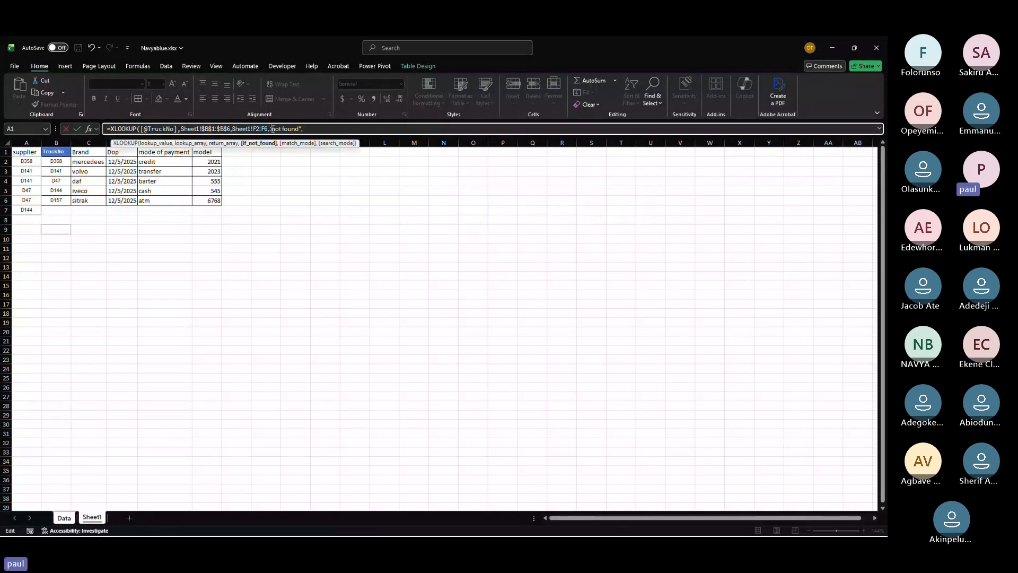
text(")
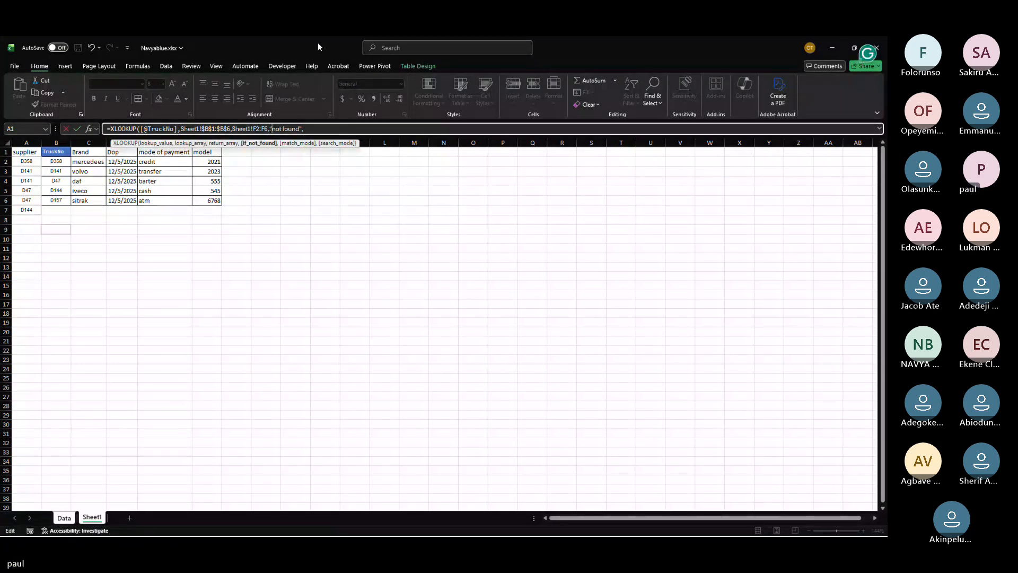
Step: Add match mode 0 and search mode 1 to the XLOOKUP formula in AF2 and enter it
click(326, 130)
text(,)
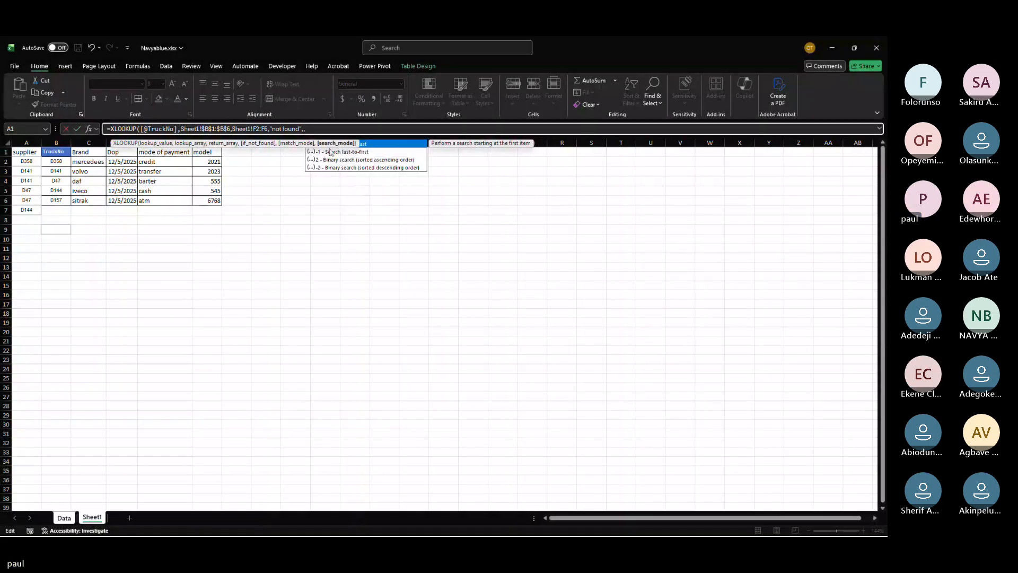
key(BackSpace)
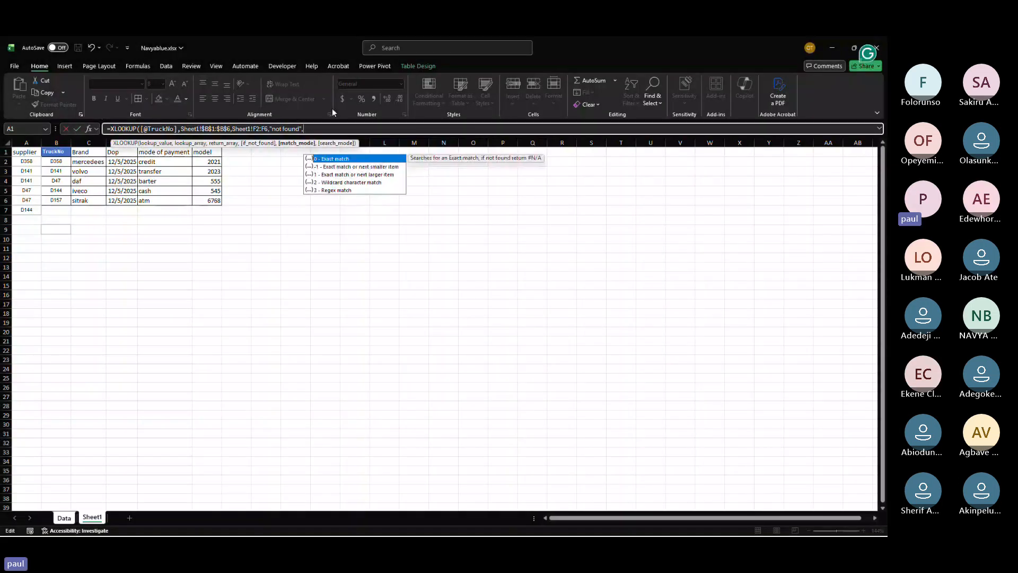
text(0,1)
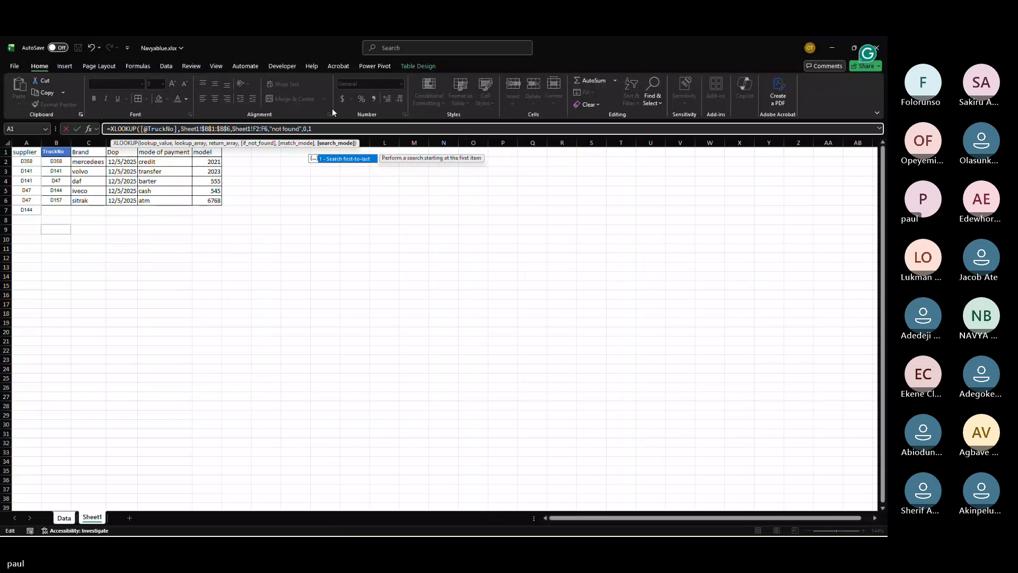
key(Return)
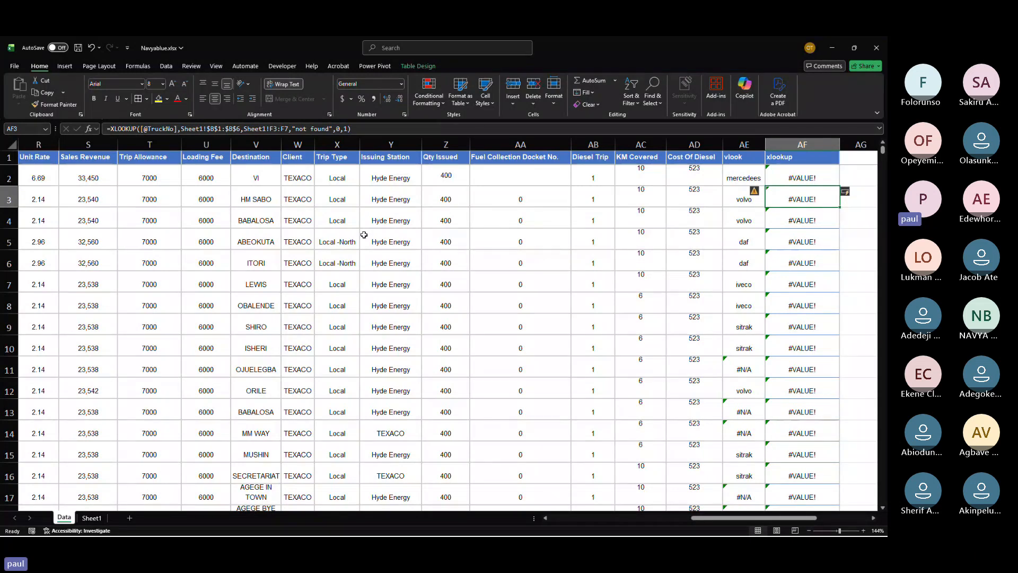
Step: Edit the XLOOKUP formula's lookup array to Sheet1!$B$1 and re-enter it
scroll(363, 234, left, 3)
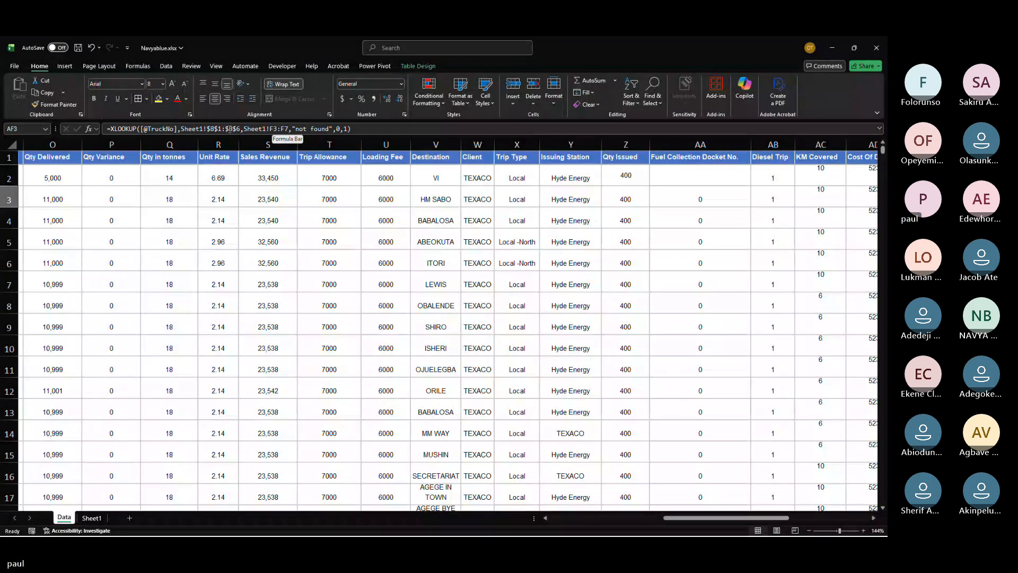
click(226, 128)
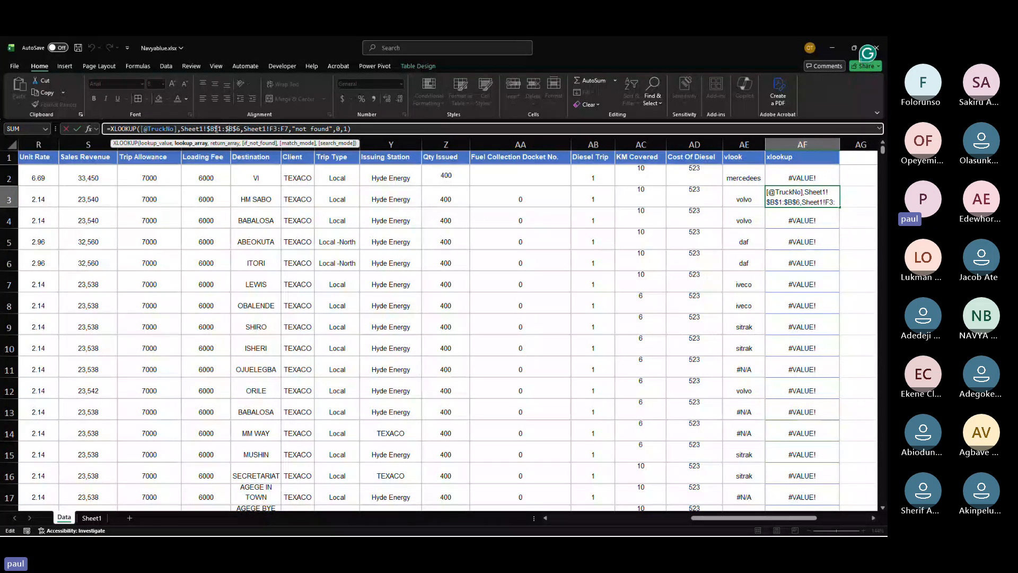
key(Delete)
key(Delete)
key(Delete)
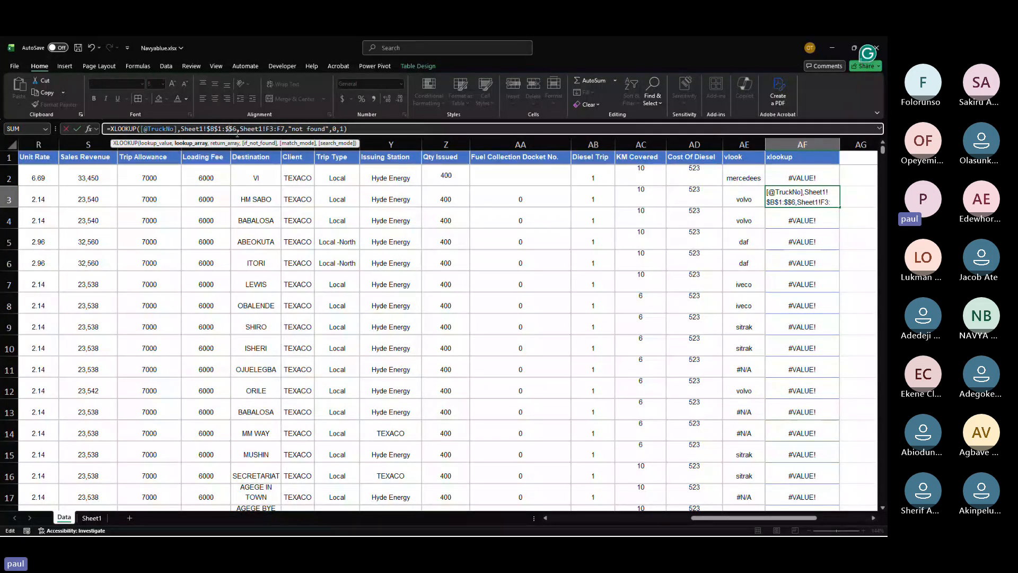
key(Delete)
key(Delete)
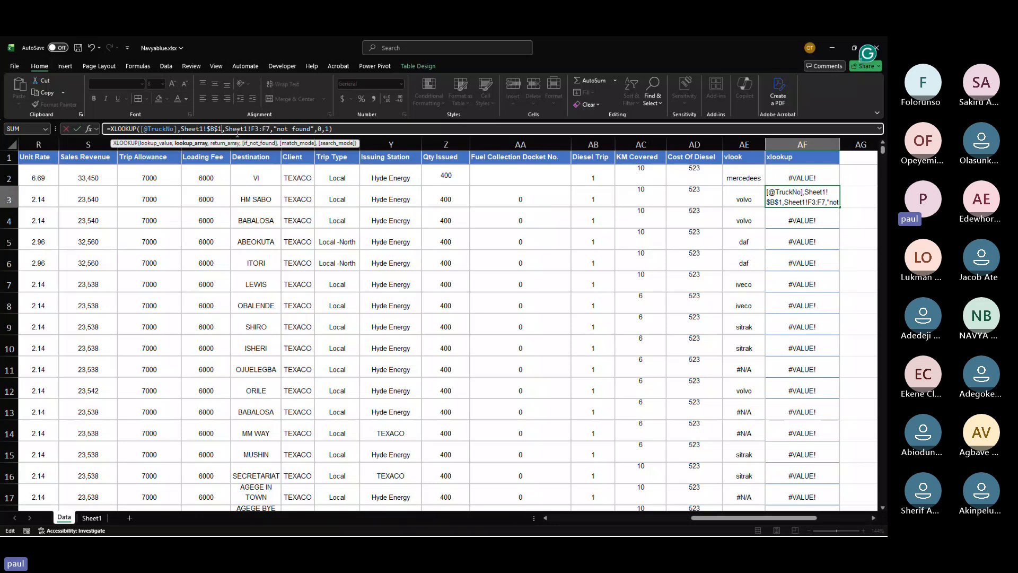
key(Return)
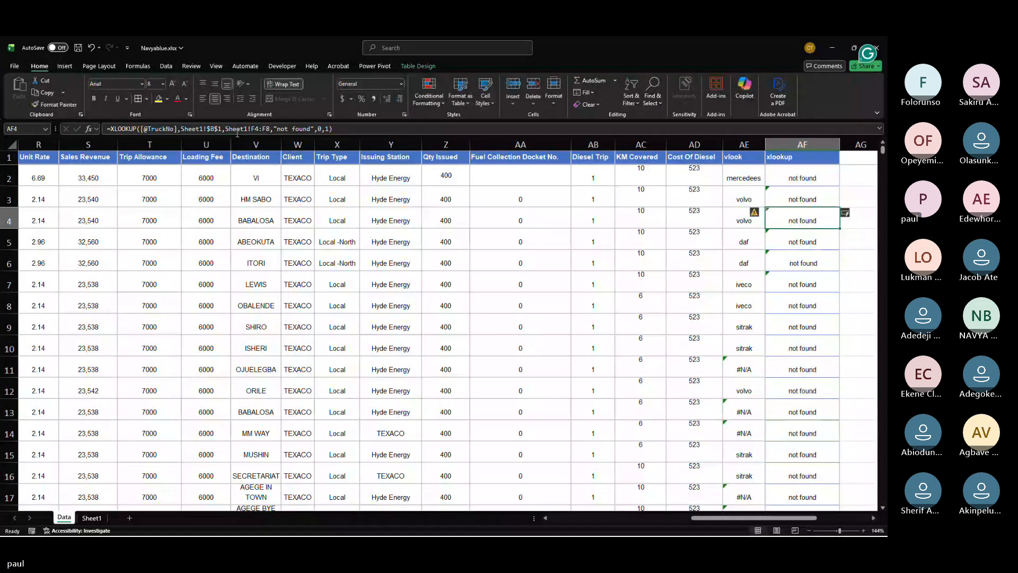
Step: Copy the TruckNo value in F2 of the Data sheet and paste it into B2 on Sheet1
click(790, 179)
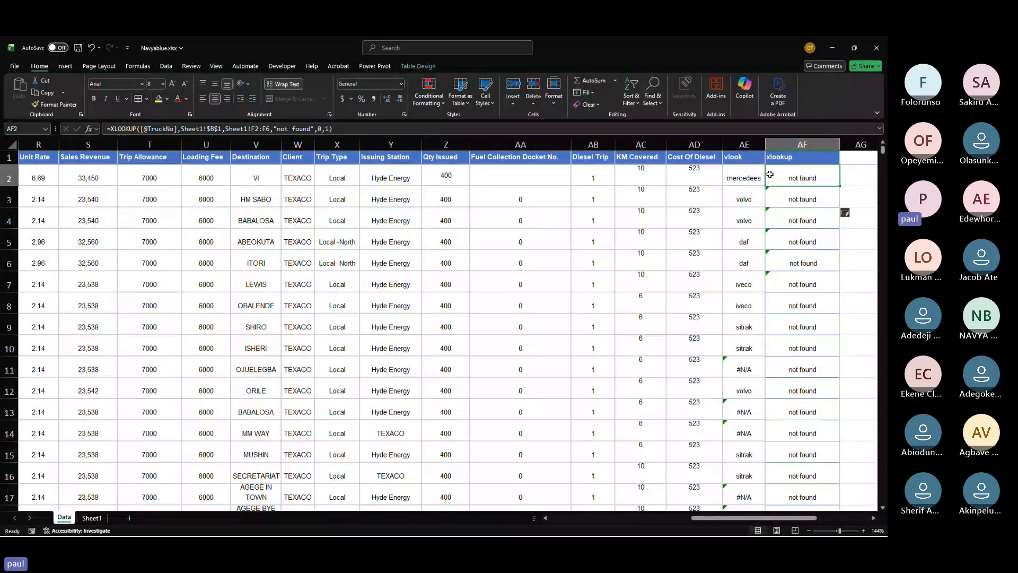
scroll(321, 338, left, 1)
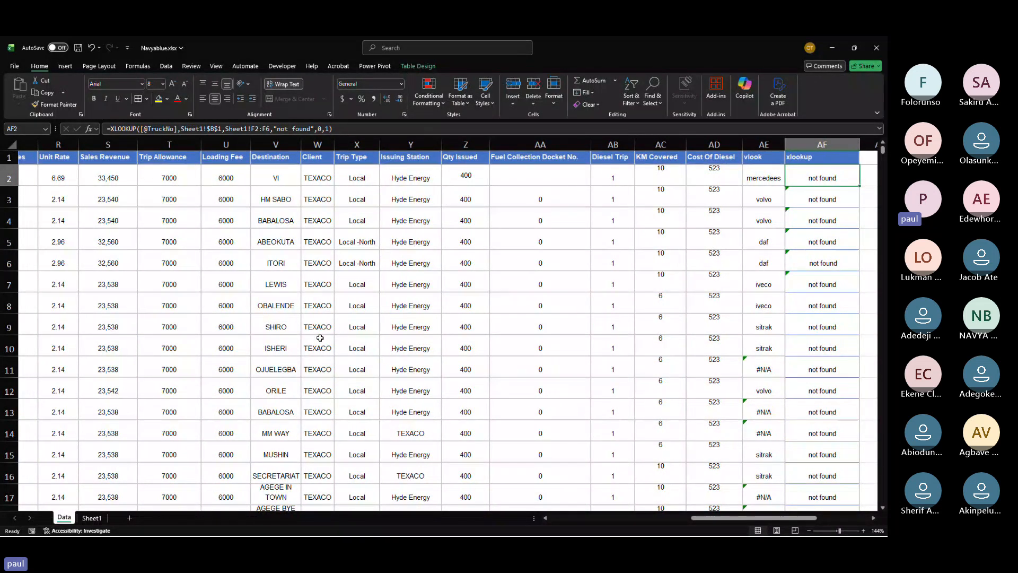
scroll(320, 338, left, 5)
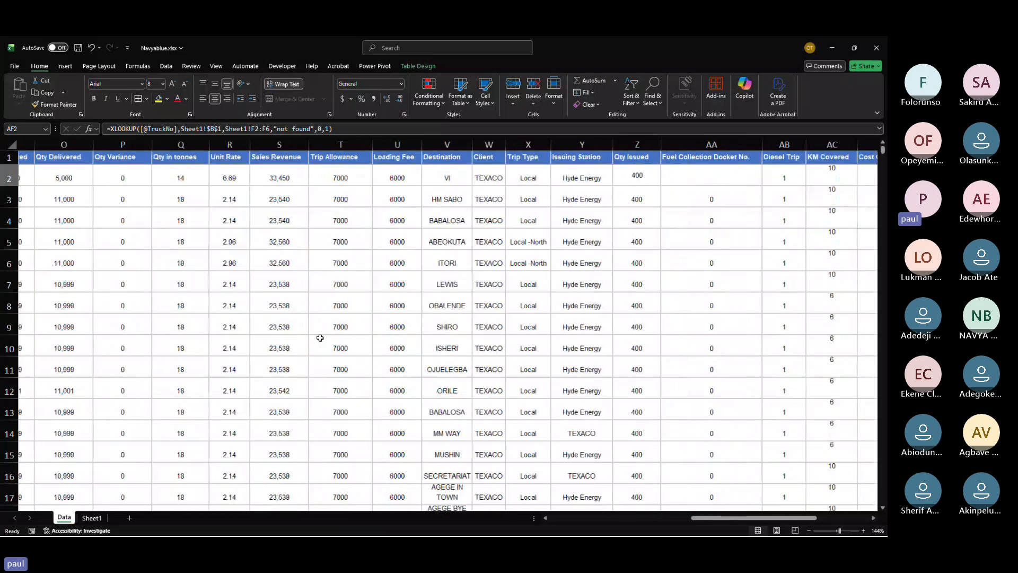
scroll(323, 329, left, 8)
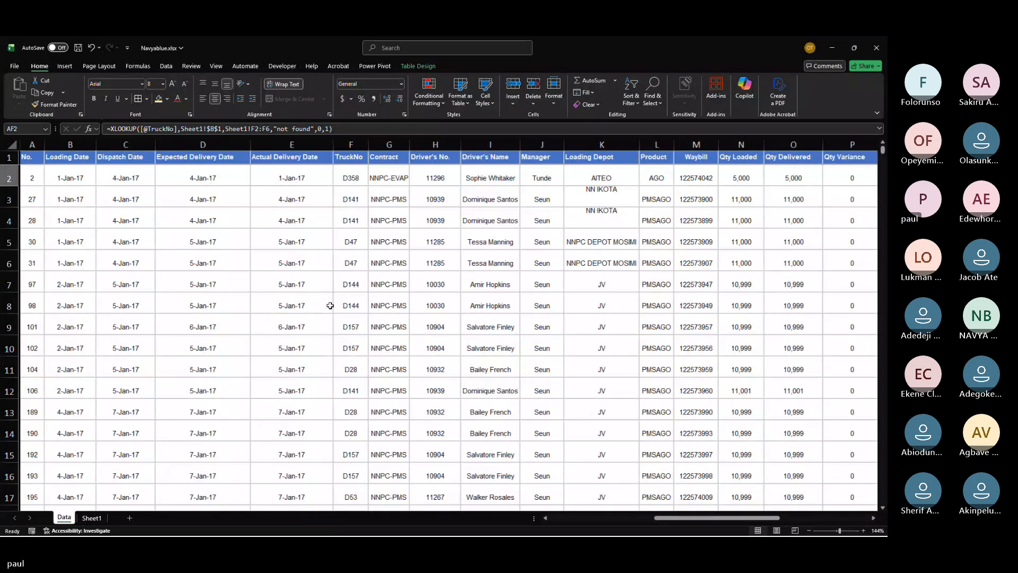
click(351, 177)
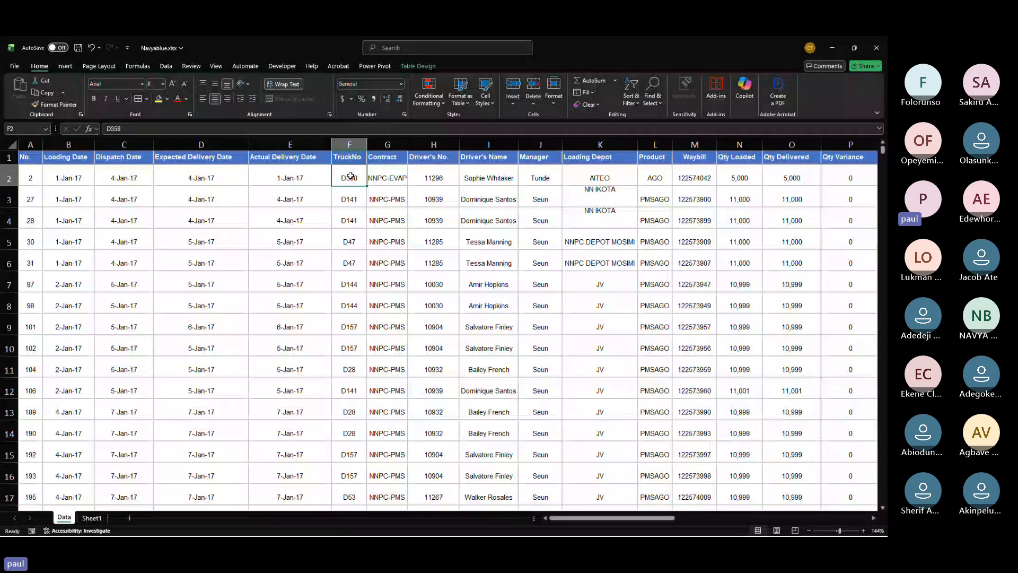
key(ctrl+c)
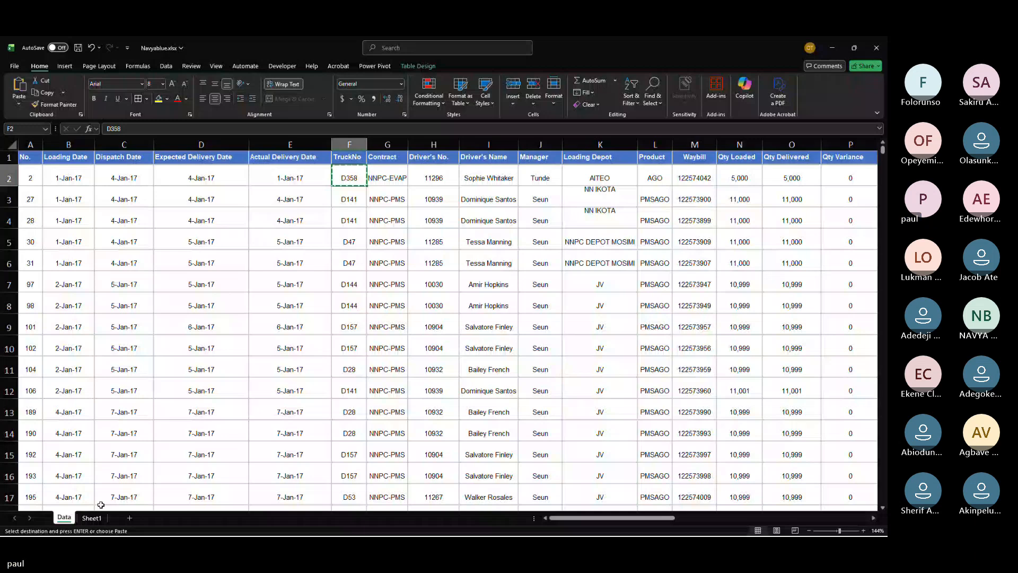
click(91, 517)
click(51, 161)
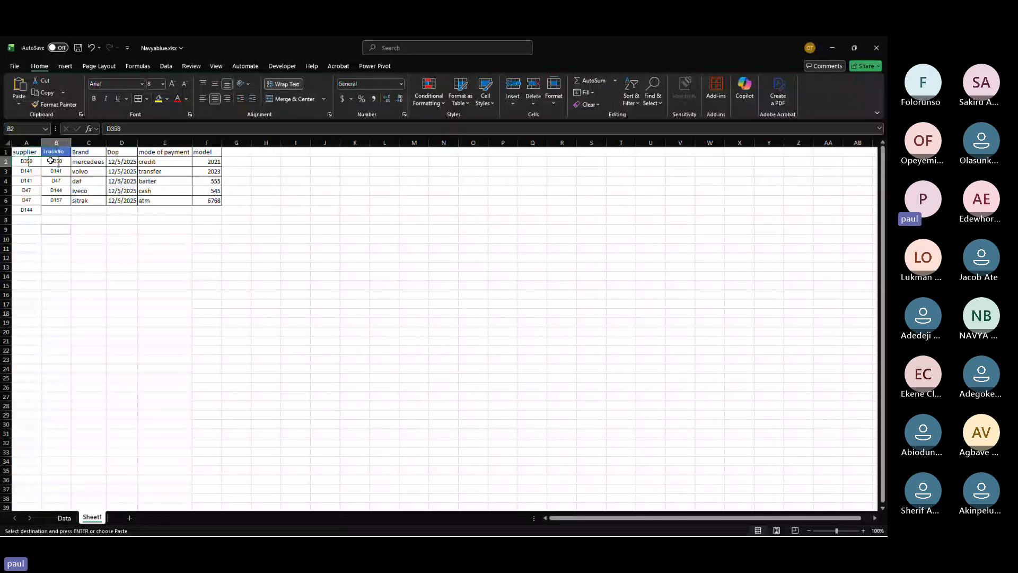
key(ctrl+v)
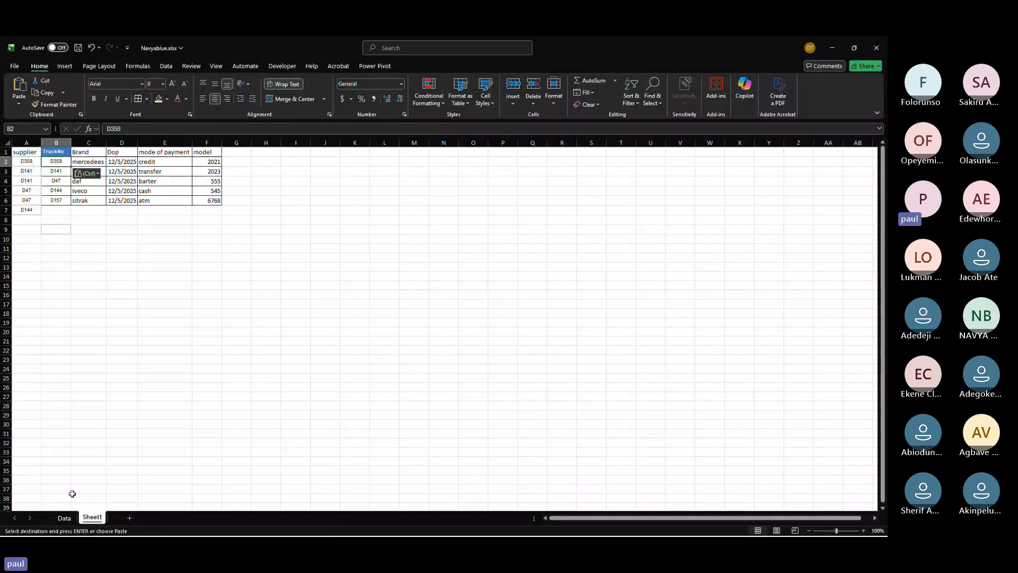
click(64, 517)
Step: Clear the XLOOKUP results from column AF on the Data sheet
scroll(350, 379, right, 5)
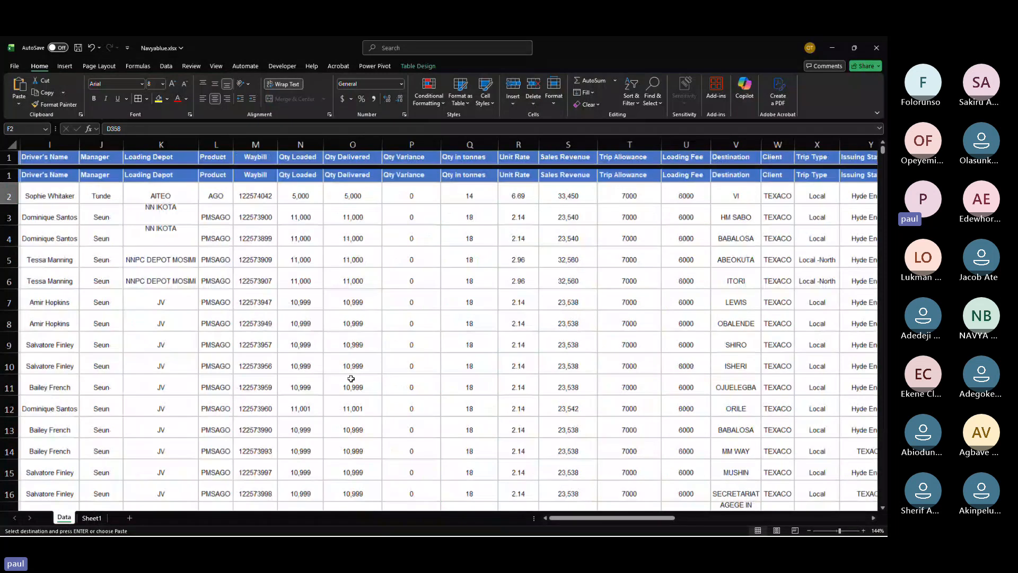
scroll(351, 379, right, 5)
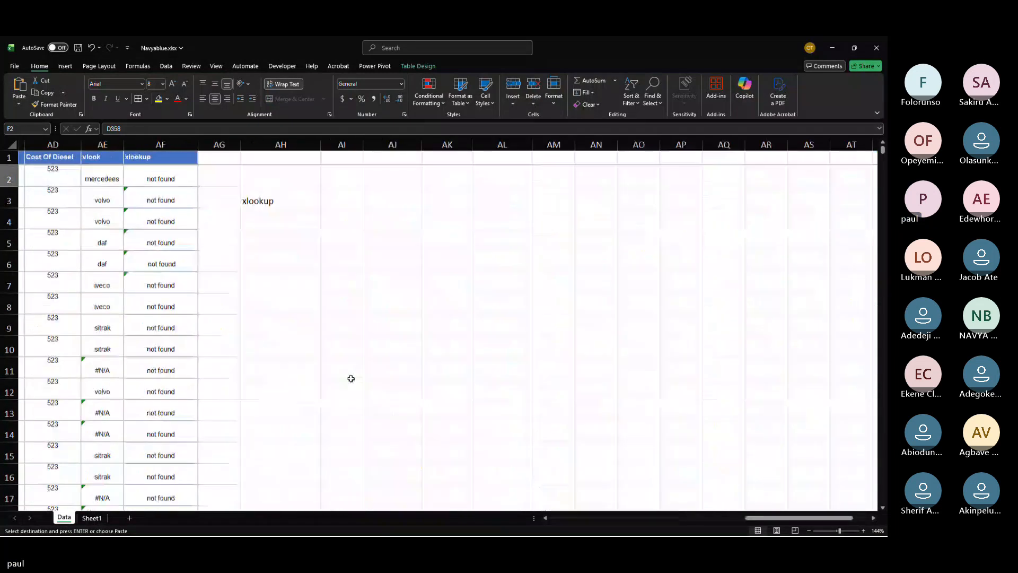
scroll(351, 379, left, 4)
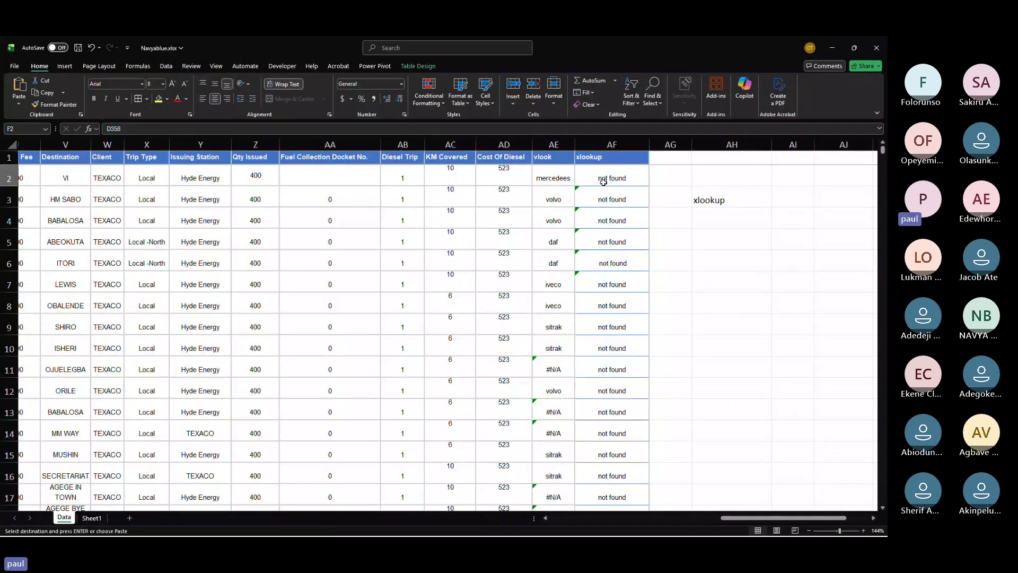
click(604, 179)
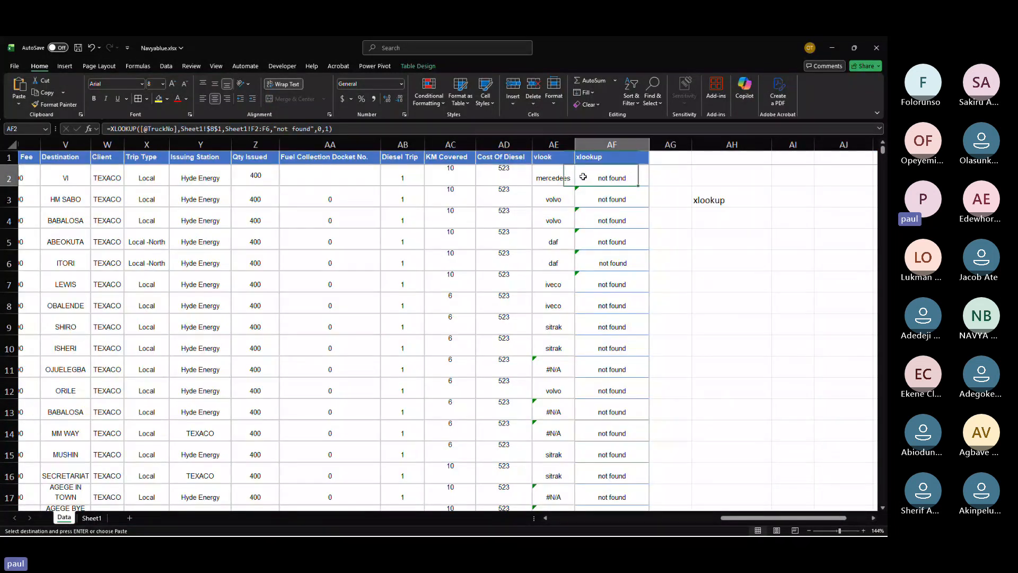
click(611, 157)
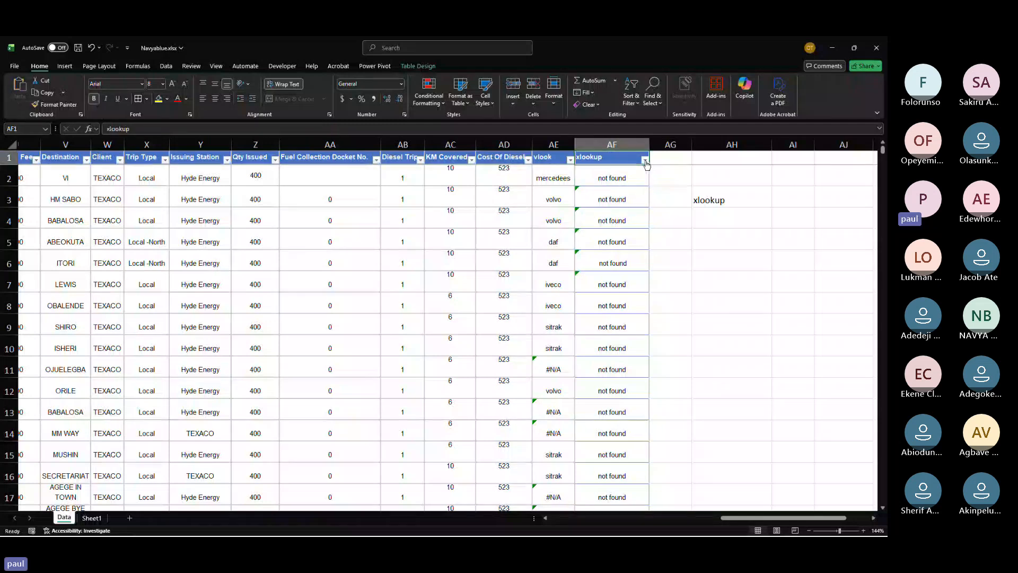
click(644, 160)
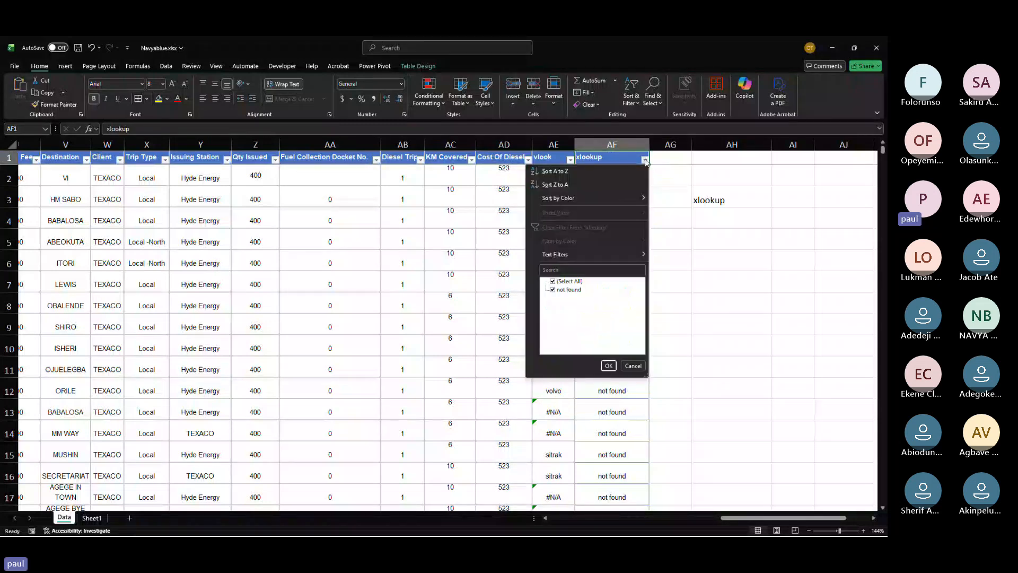
click(645, 160)
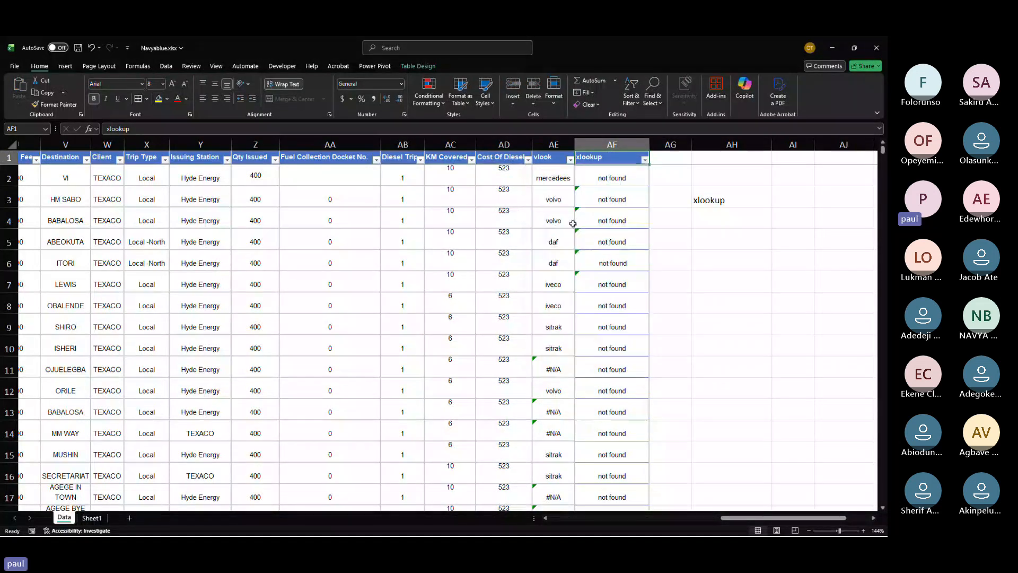
click(643, 168)
key(ctrl+shift+Down)
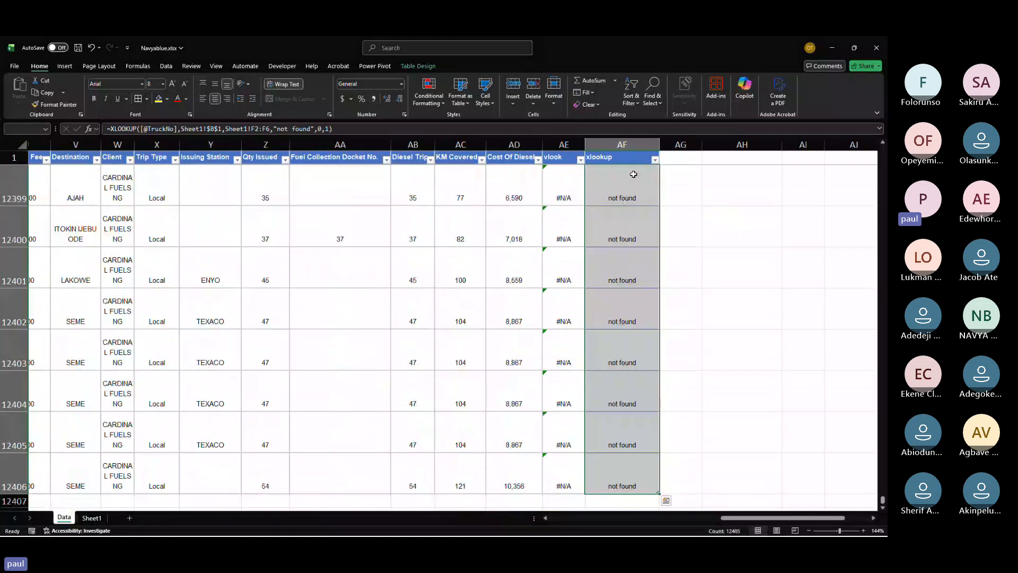
key(Delete)
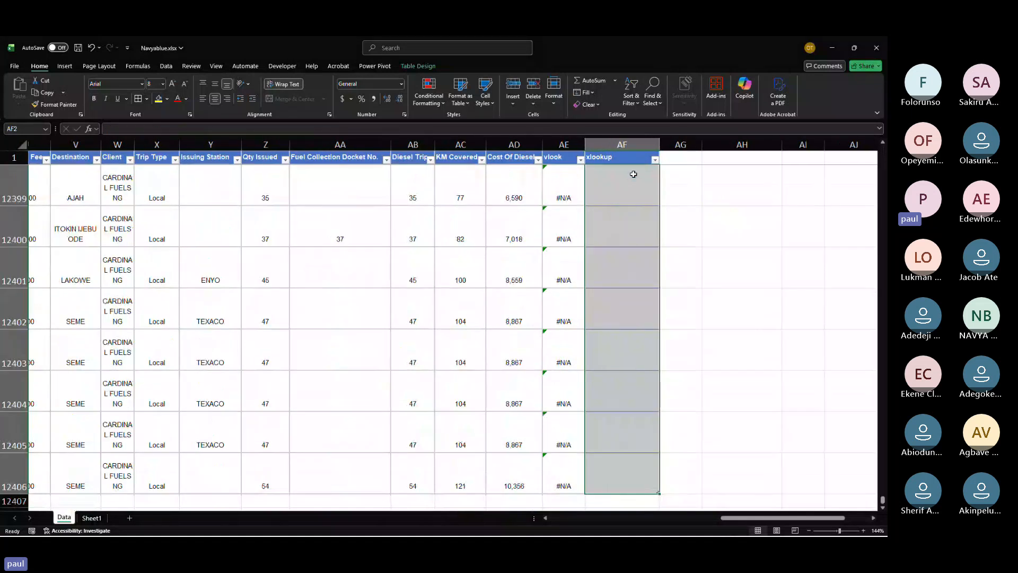
Step: Start a fresh XLOOKUP formula in AF2 on the Data sheet using the row's TruckNo as the lookup value
key(Up)
scroll(633, 174, up, 10)
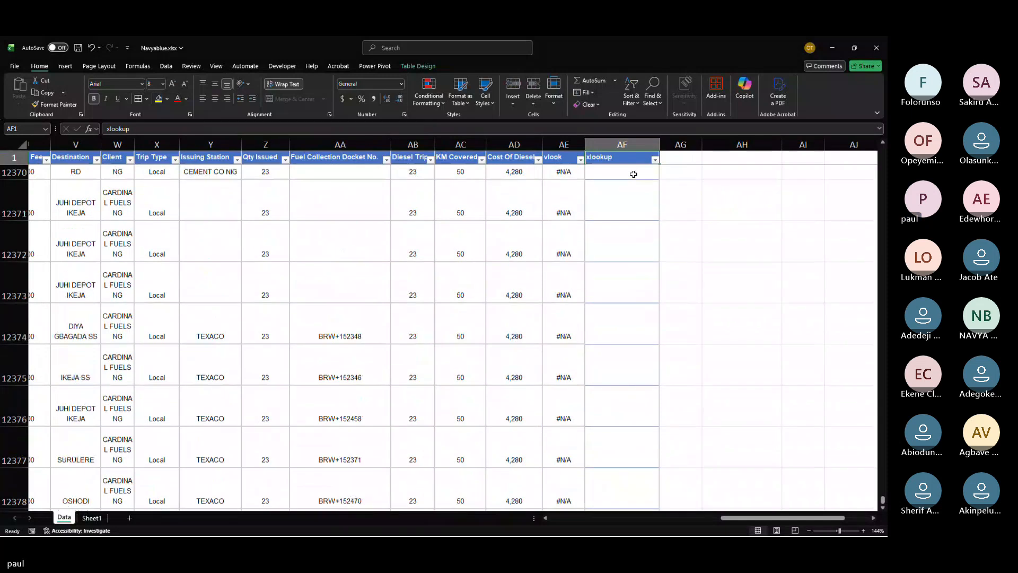
scroll(633, 173, up, 2)
key(ctrl+Home)
scroll(633, 174, right, 10)
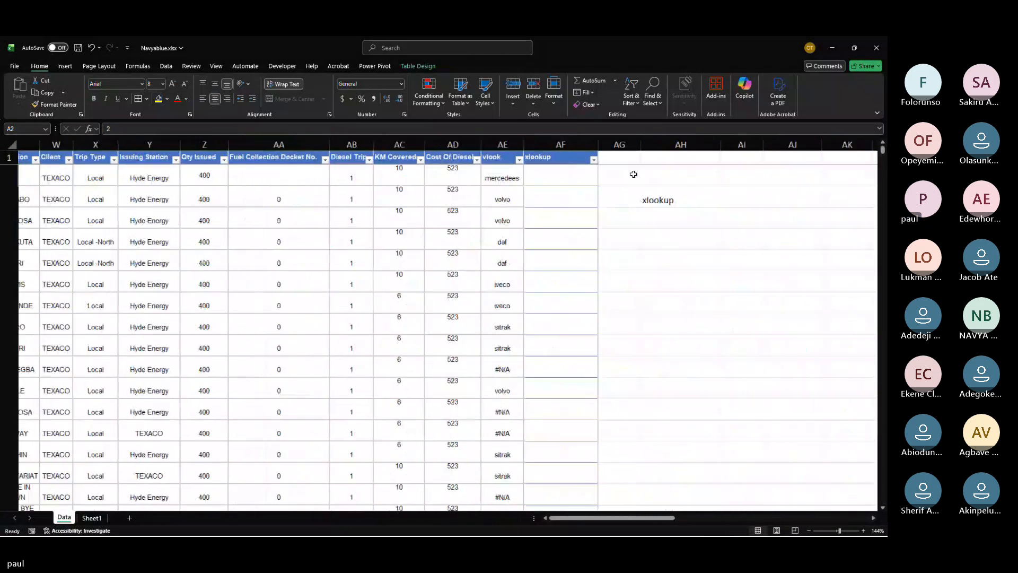
scroll(633, 174, right, 2)
click(456, 179)
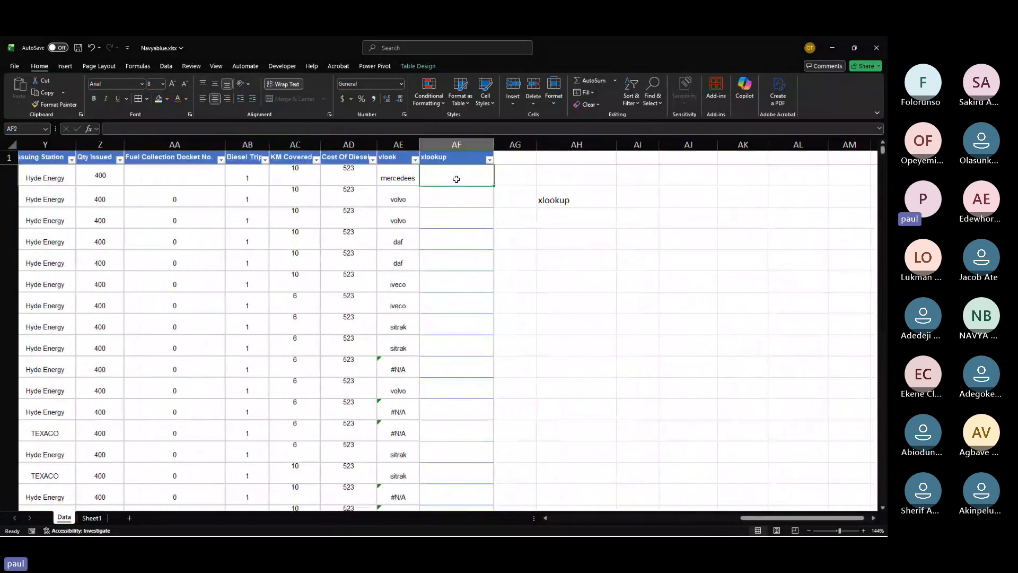
text(=xlo)
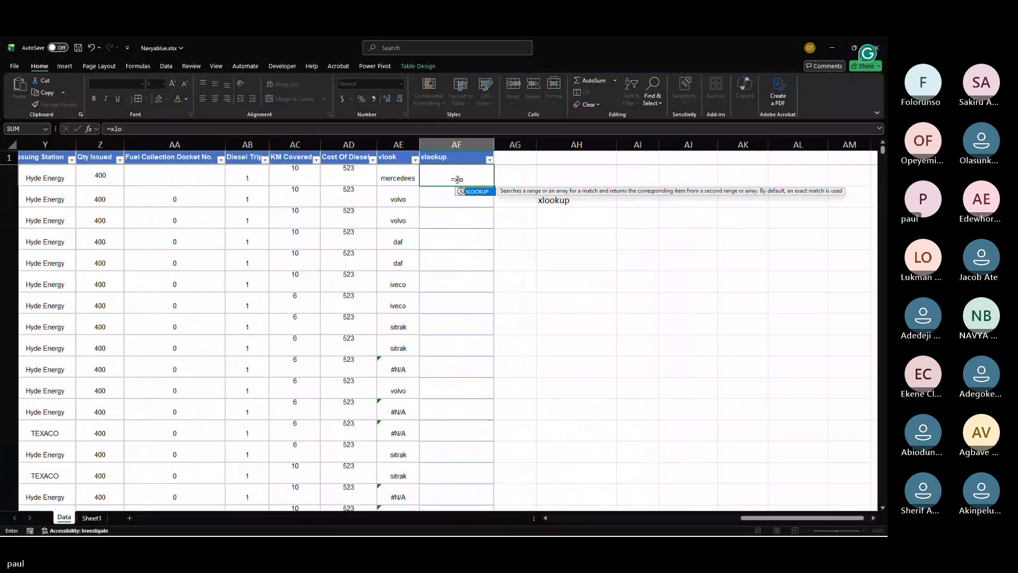
key(Tab)
scroll(220, 228, left, 10)
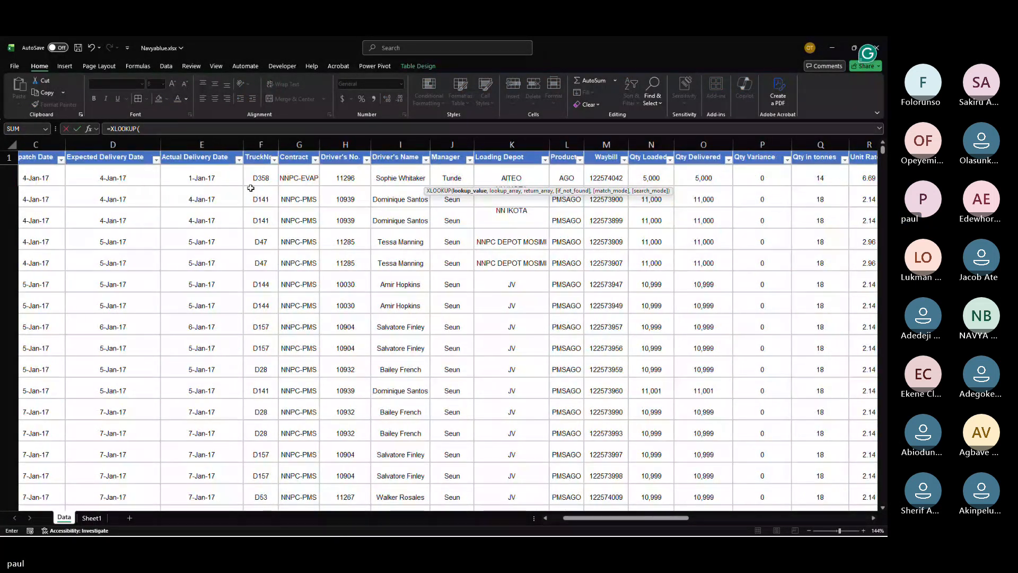
click(267, 174)
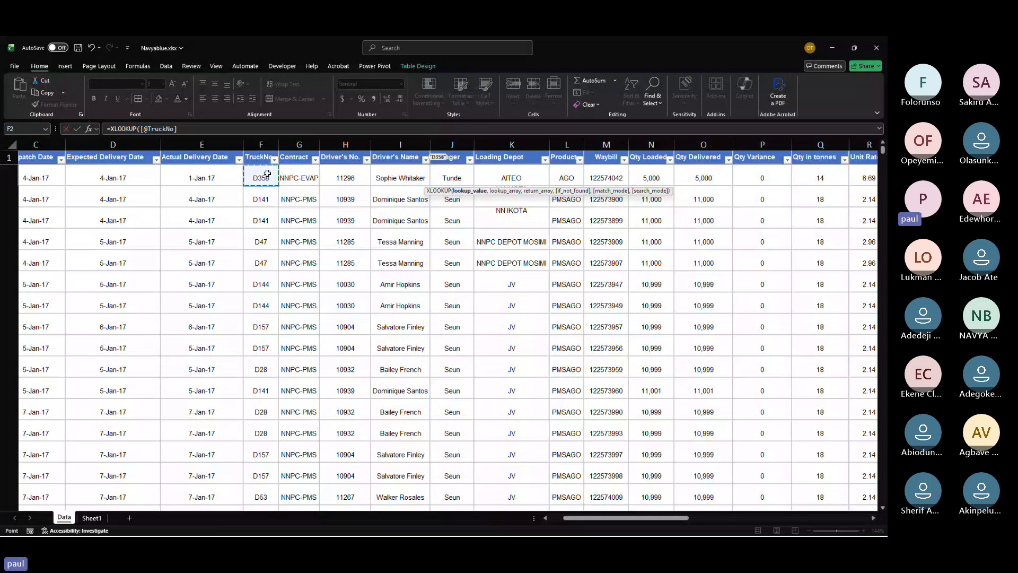
text(,)
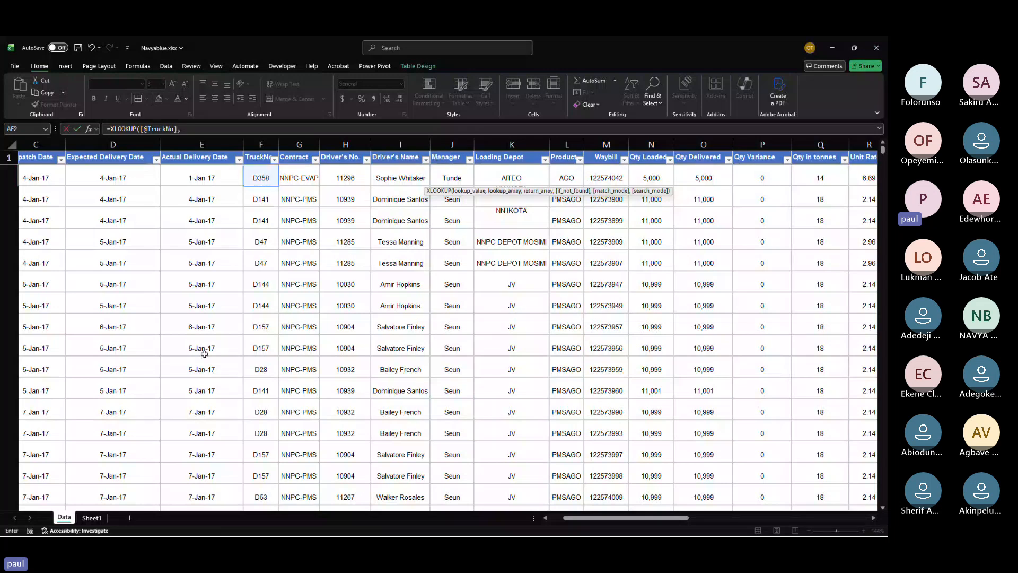
Step: Complete the XLOOKUP in AF2 with lookup array Sheet1!B2:B6, return array Sheet1!C2:C6, not-found value 0 and match mode 0
click(92, 517)
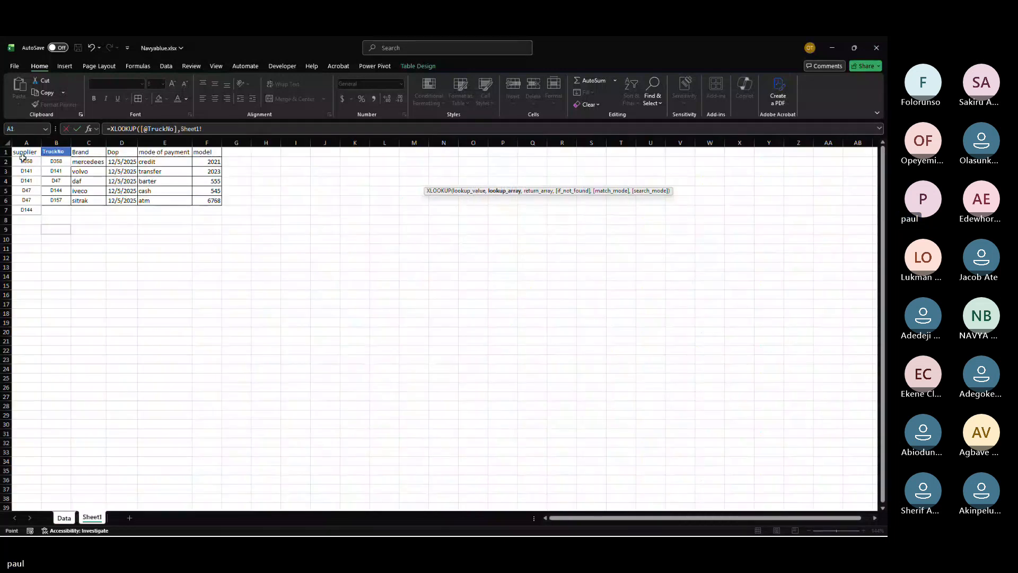
drag(56, 161, 55, 199)
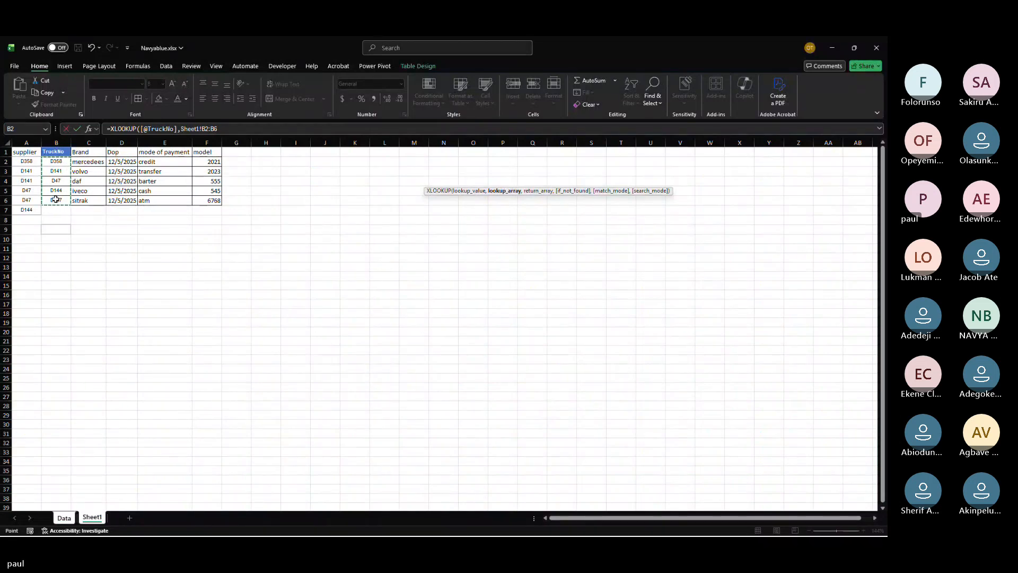
text(,)
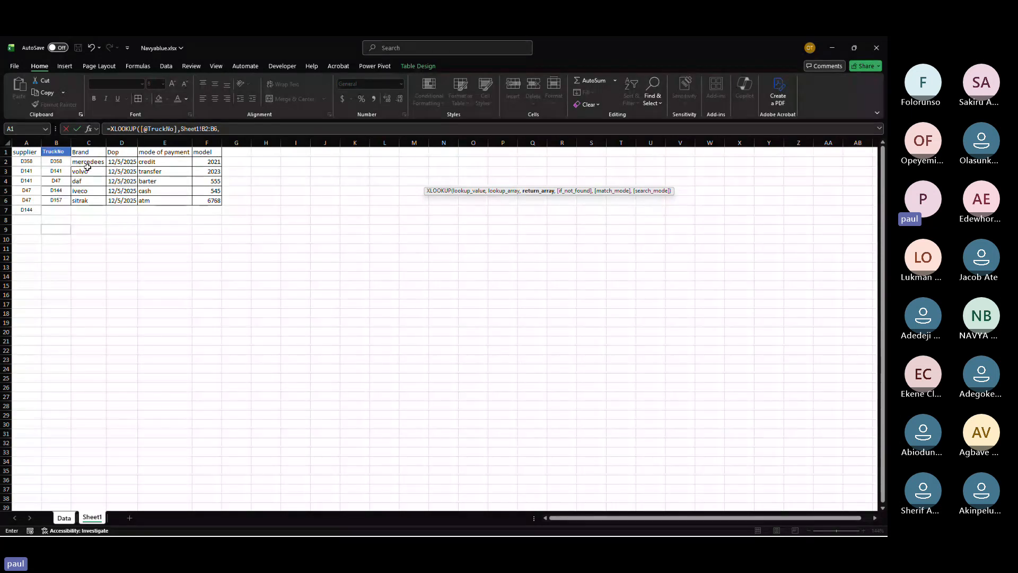
drag(88, 166, 90, 199)
text(,)
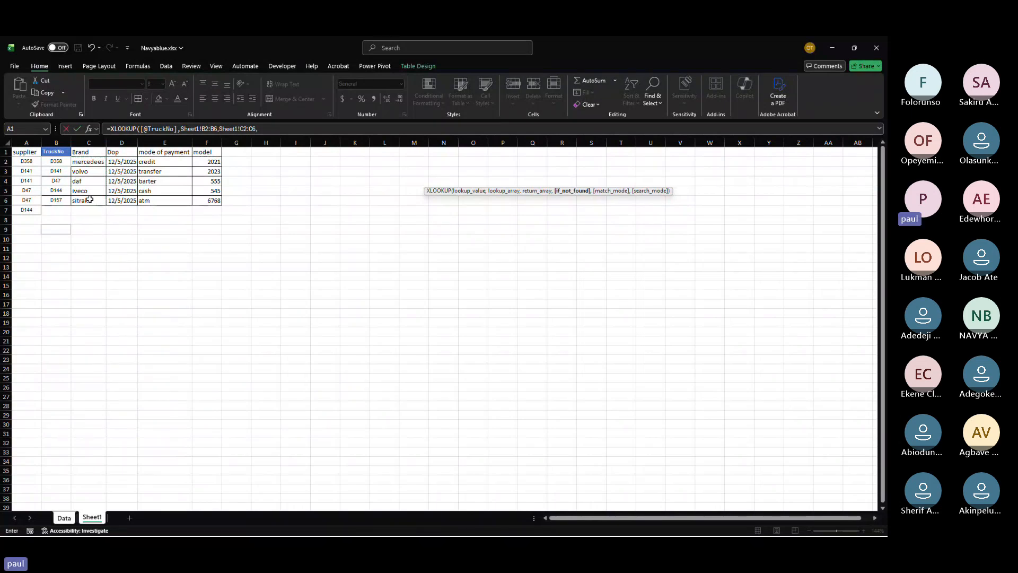
text(0,0)
key(Return)
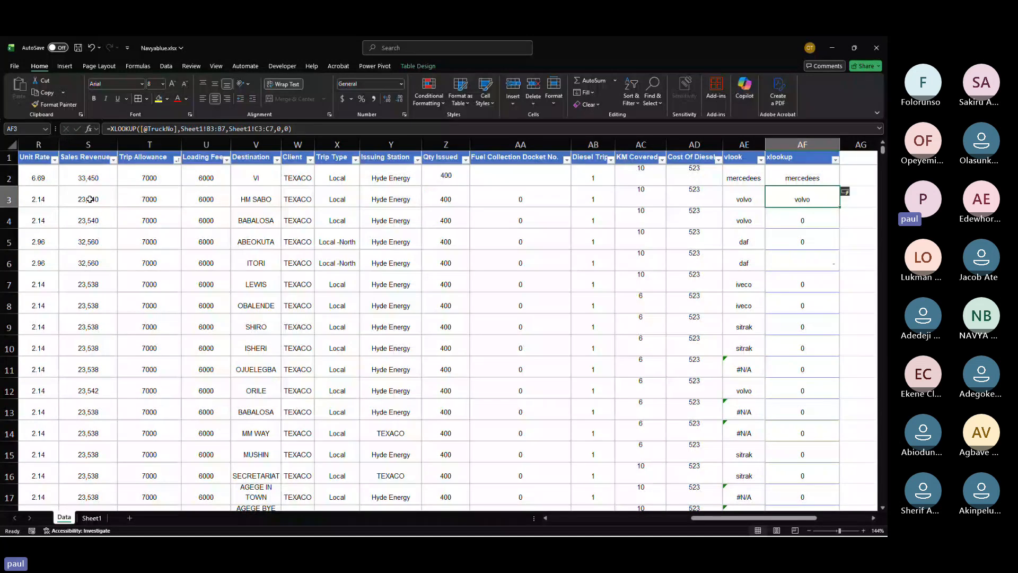
Step: Replace the supplier entries in A2:A6 on Sheet1 with a, b, c, d and e, and clear A7
click(794, 178)
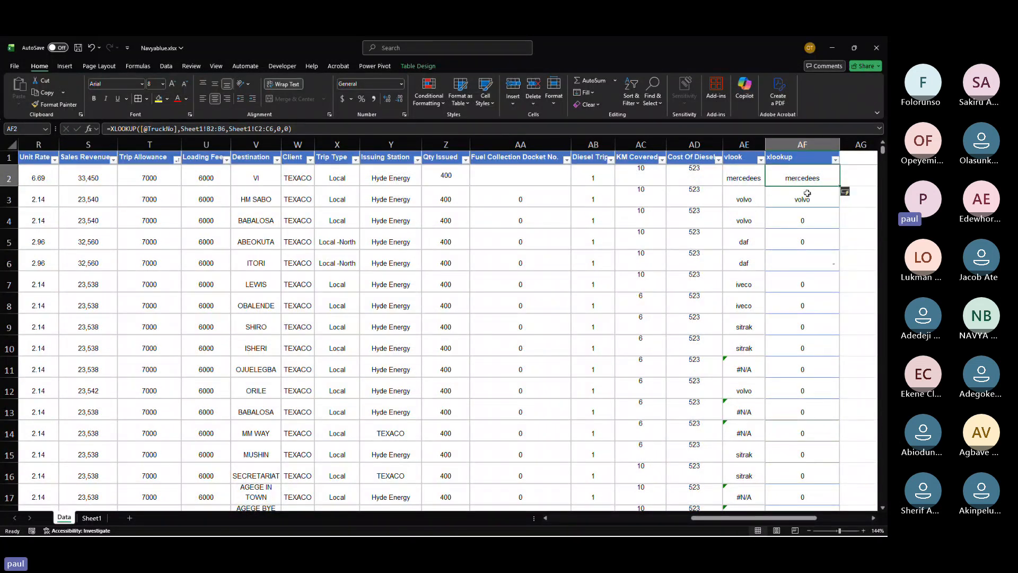
click(92, 517)
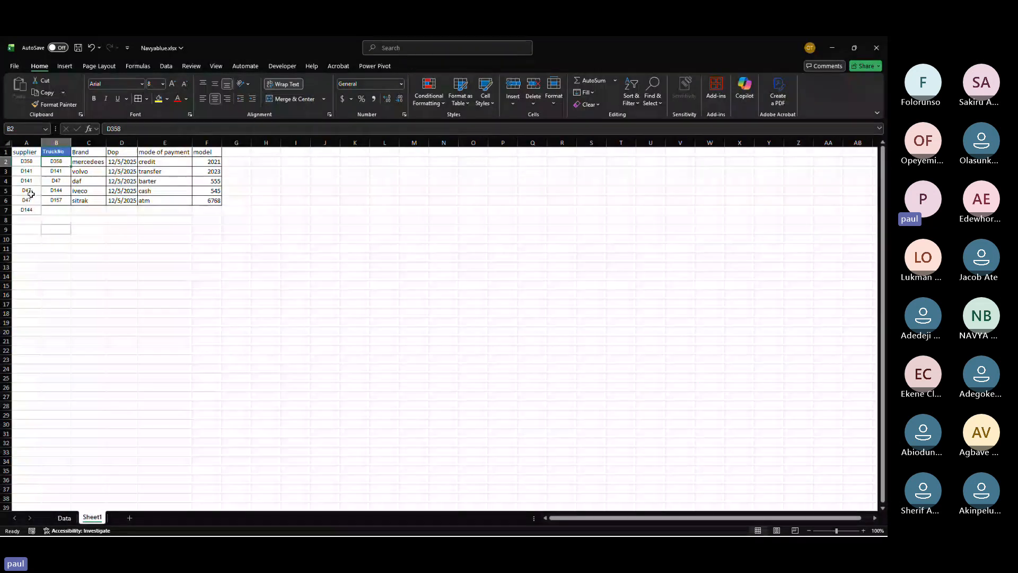
click(25, 162)
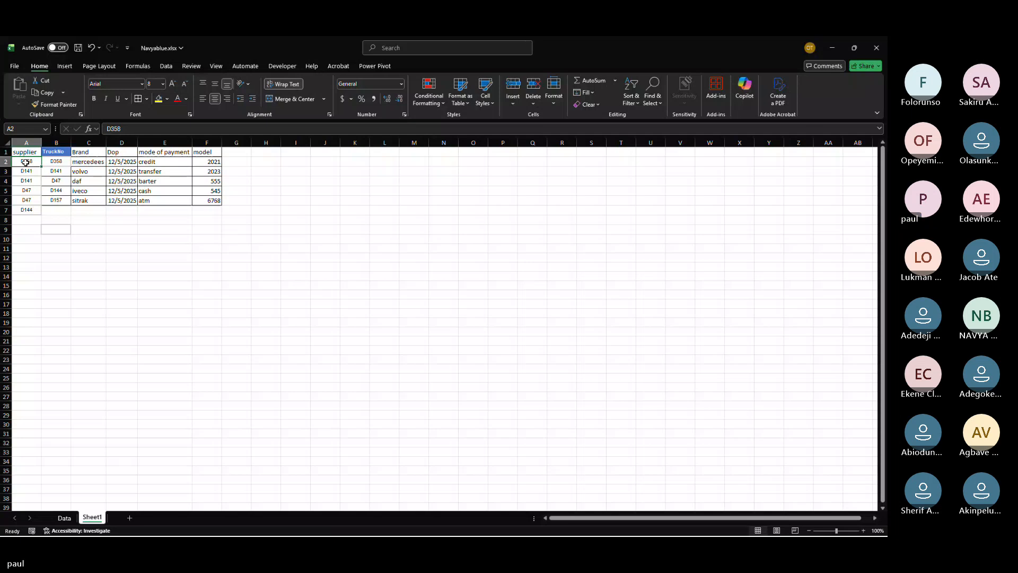
drag(25, 162, 27, 208)
text(a)
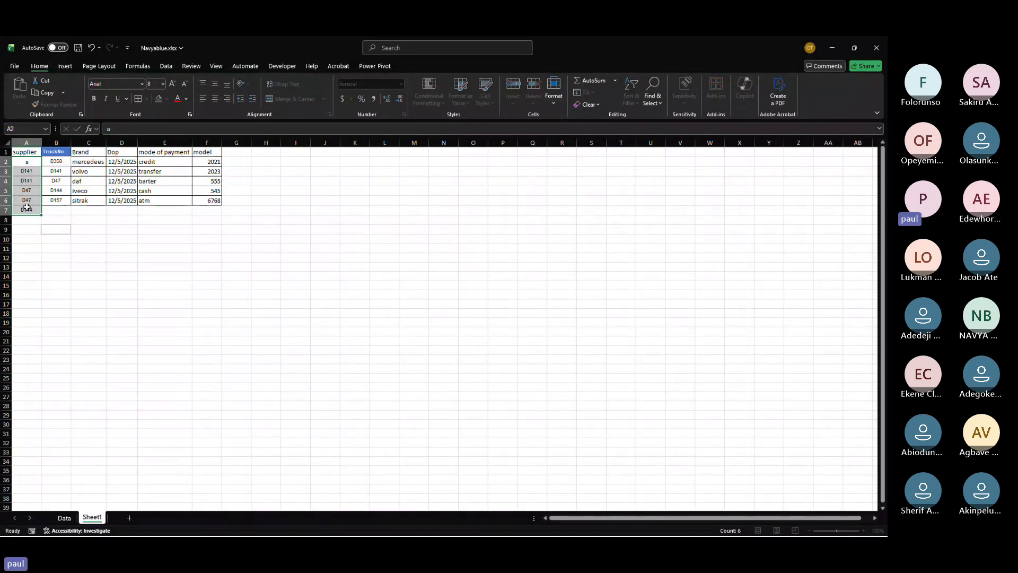
key(Return)
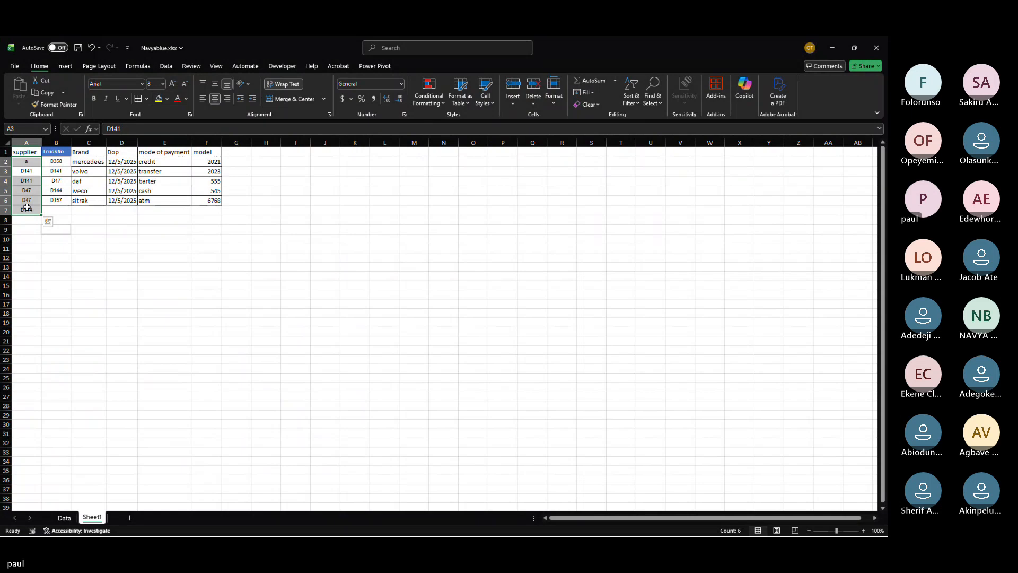
text(b)
key(Return)
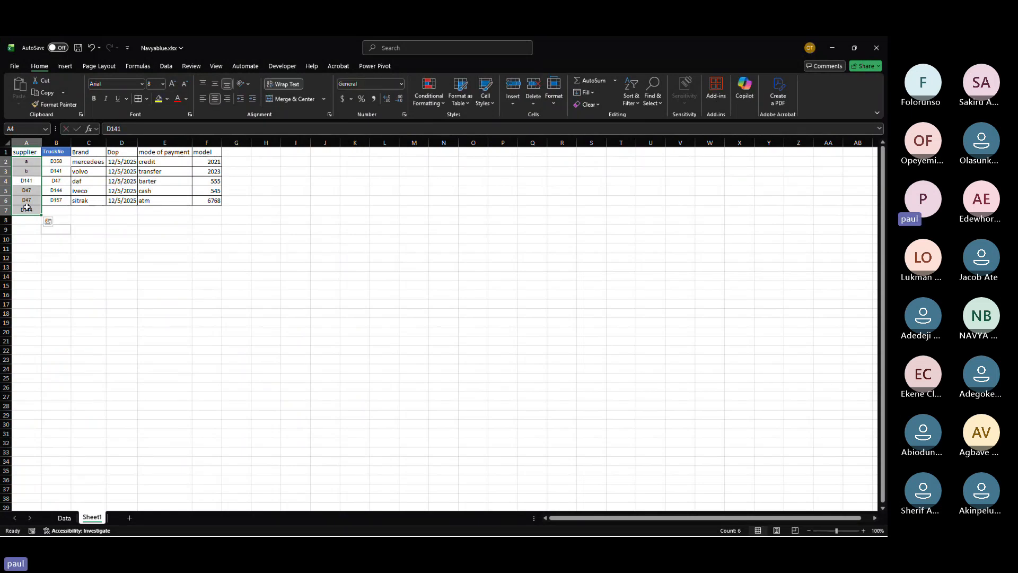
text(c)
key(Return)
text(d)
key(Return)
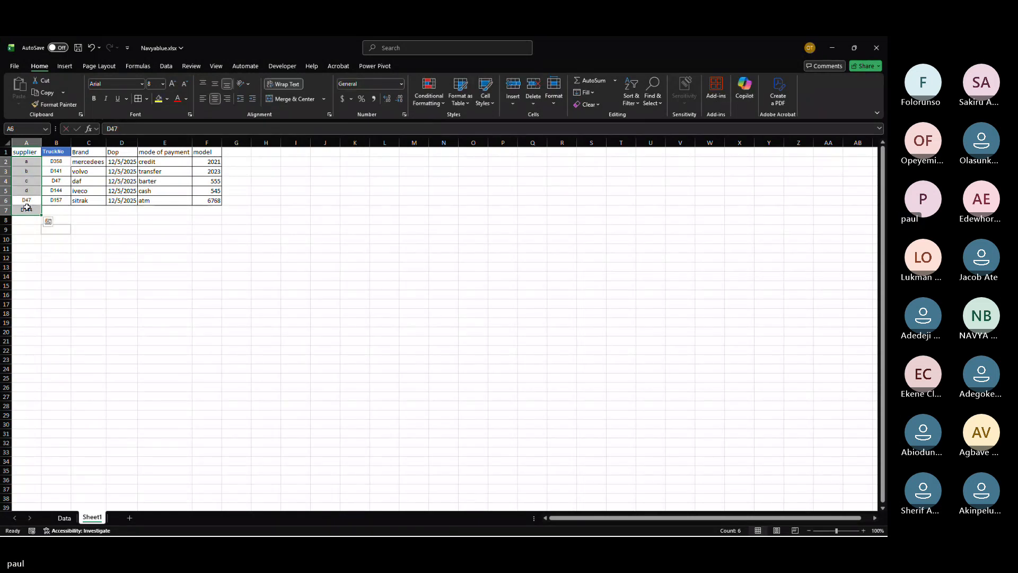
text(e)
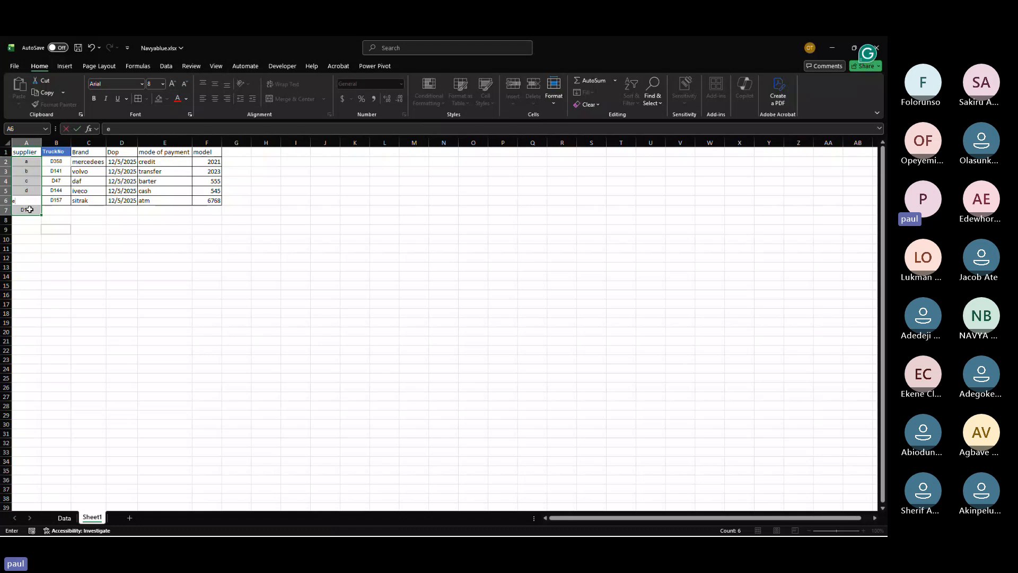
click(30, 211)
key(Delete)
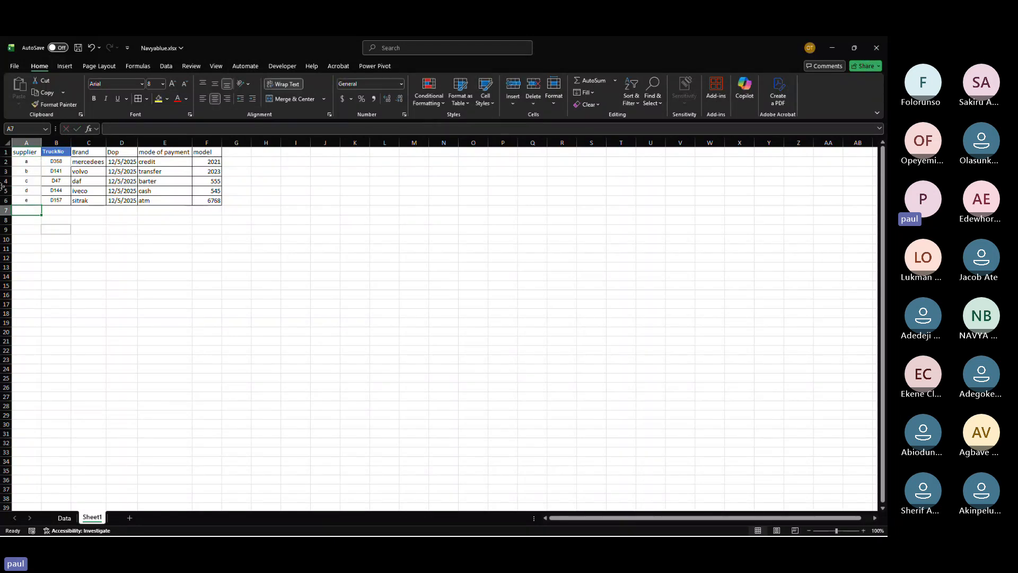
Step: Add a column heading named supplier in AG1 of the Data sheet's table
click(70, 519)
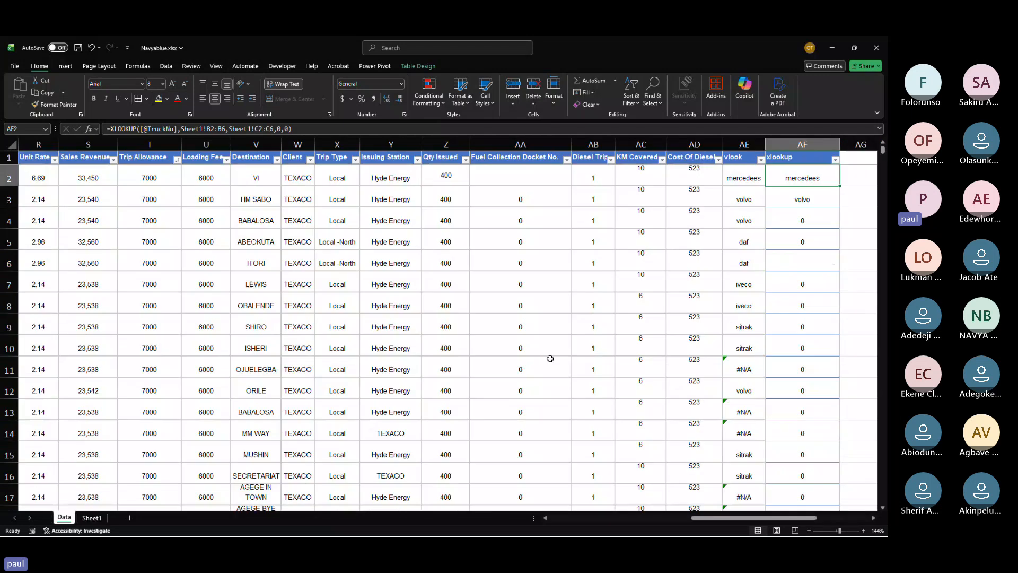
scroll(572, 178, right, 4)
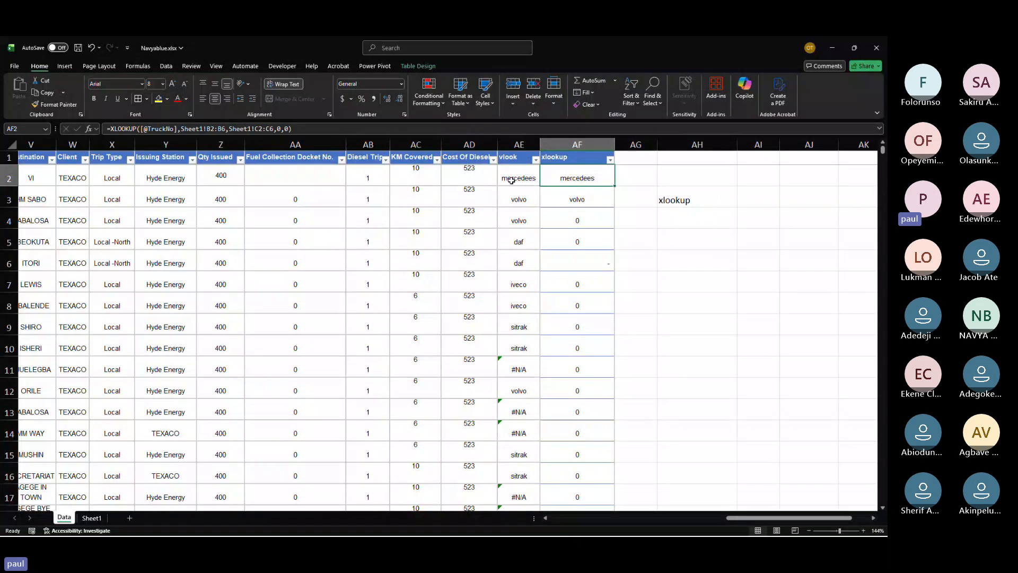
drag(525, 180, 564, 178)
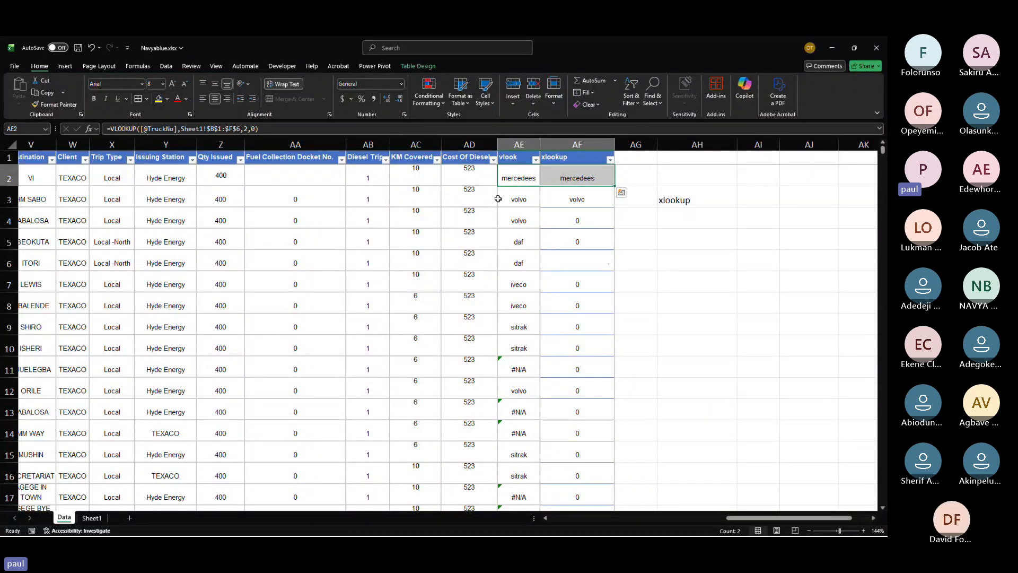
click(639, 166)
click(639, 160)
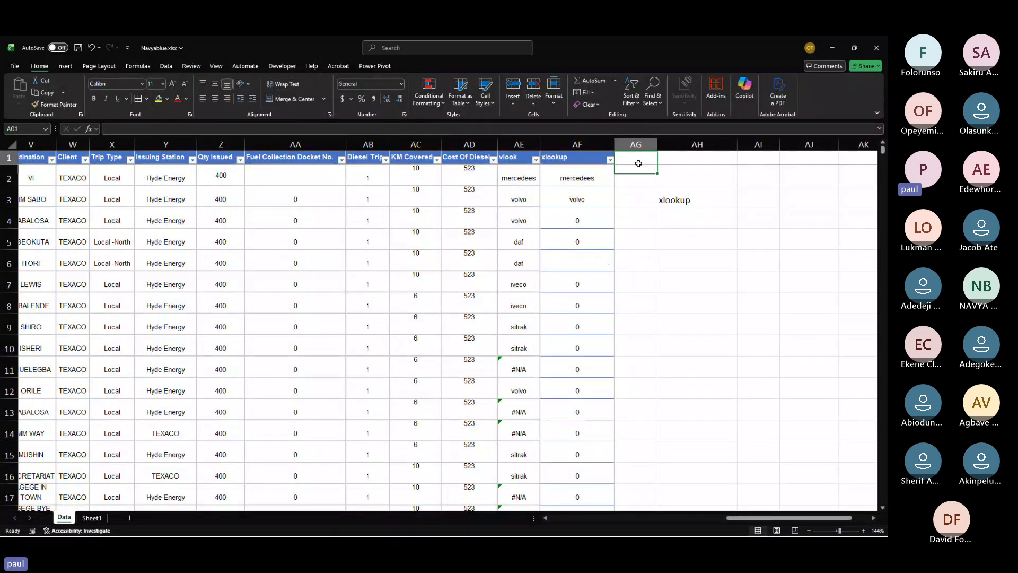
text(supplier)
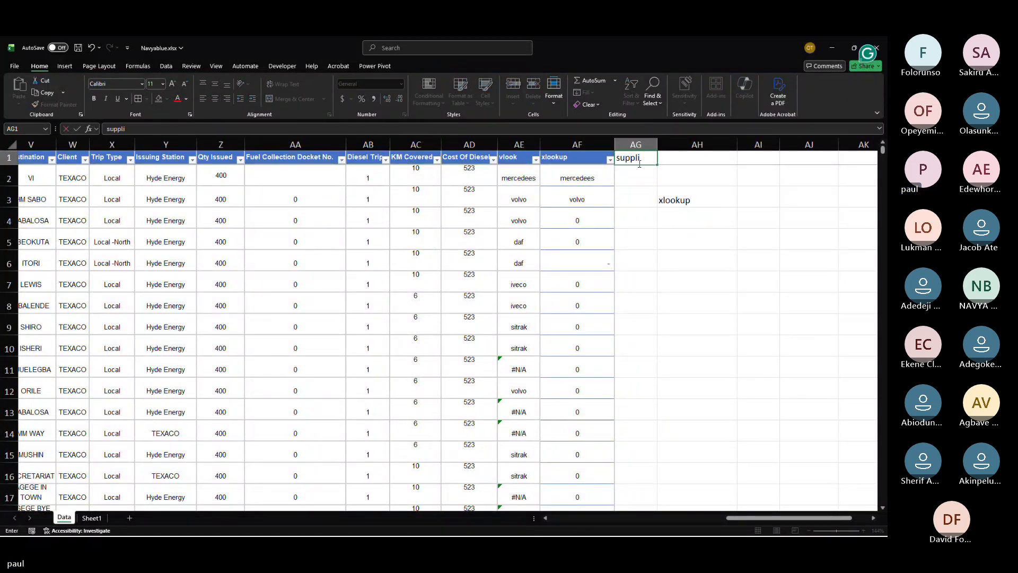
key(ctrl+Return)
Step: Start an XLOOKUP formula in AG2 on the Data sheet using the row's TruckNo as the lookup value
key(Page_Down)
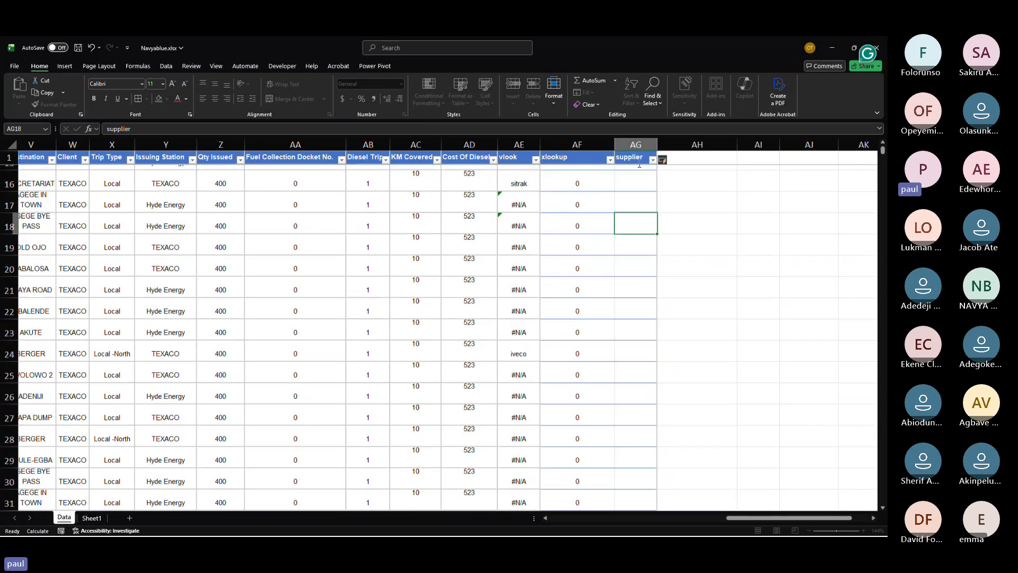
key(Down)
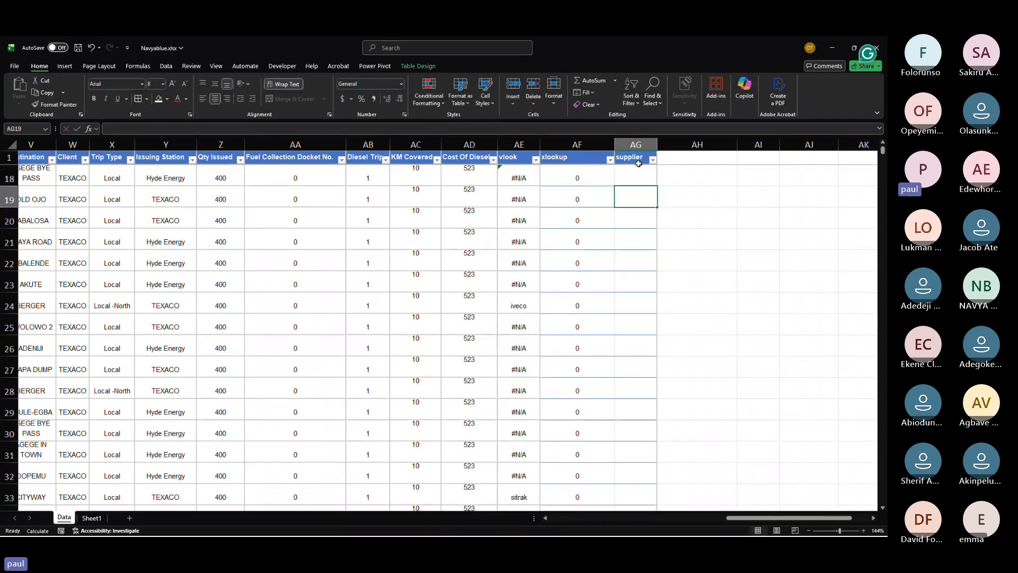
scroll(636, 186, up, 5)
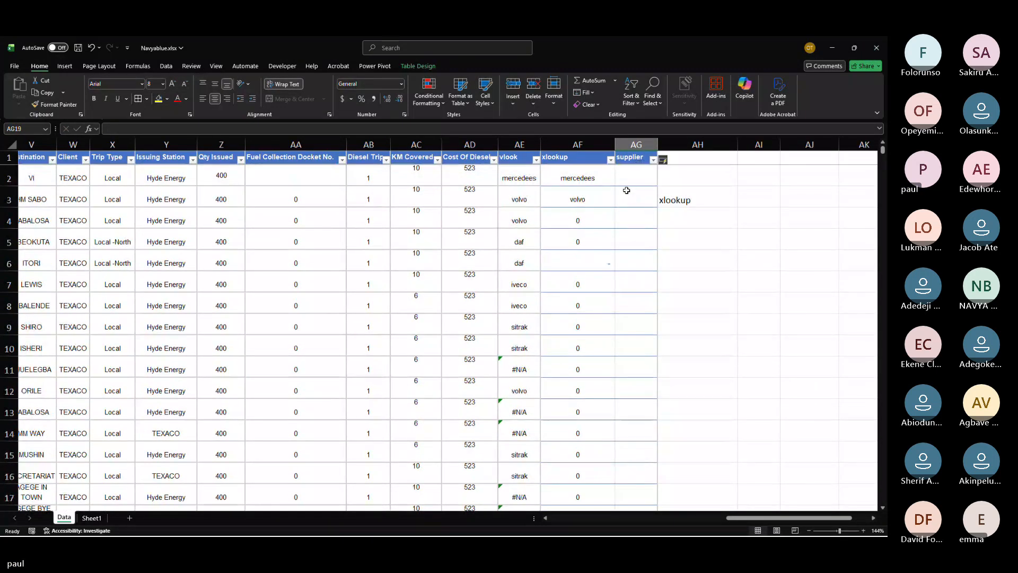
click(624, 181)
text(=XLOOKUP()
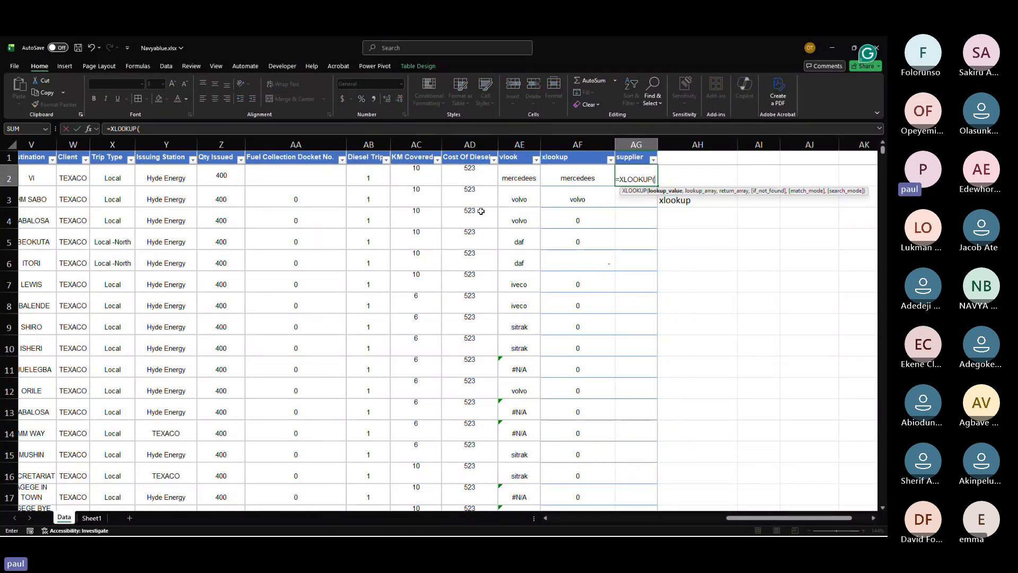
scroll(371, 234, left, 10)
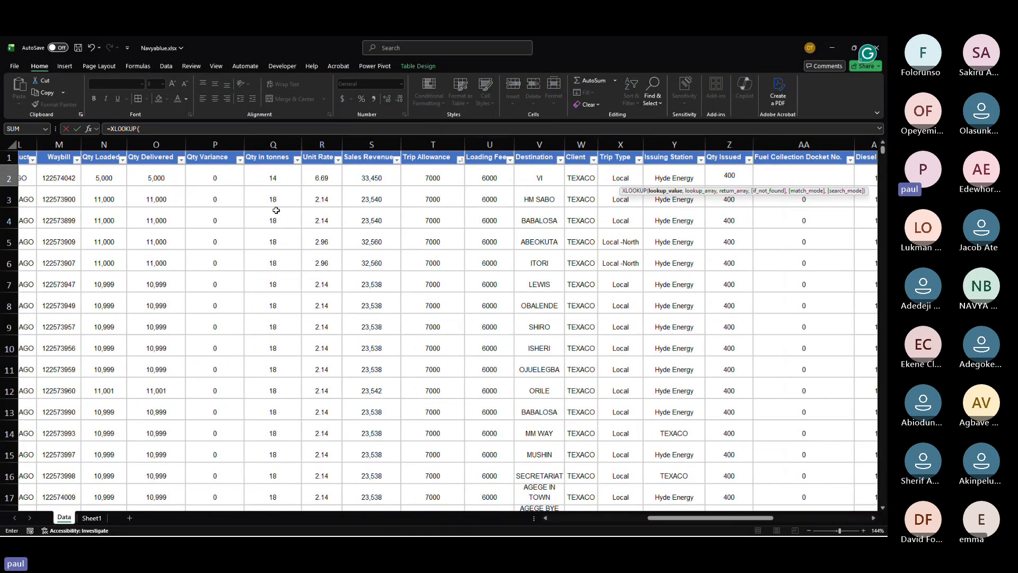
scroll(276, 210, left, 10)
scroll(276, 210, left, 1)
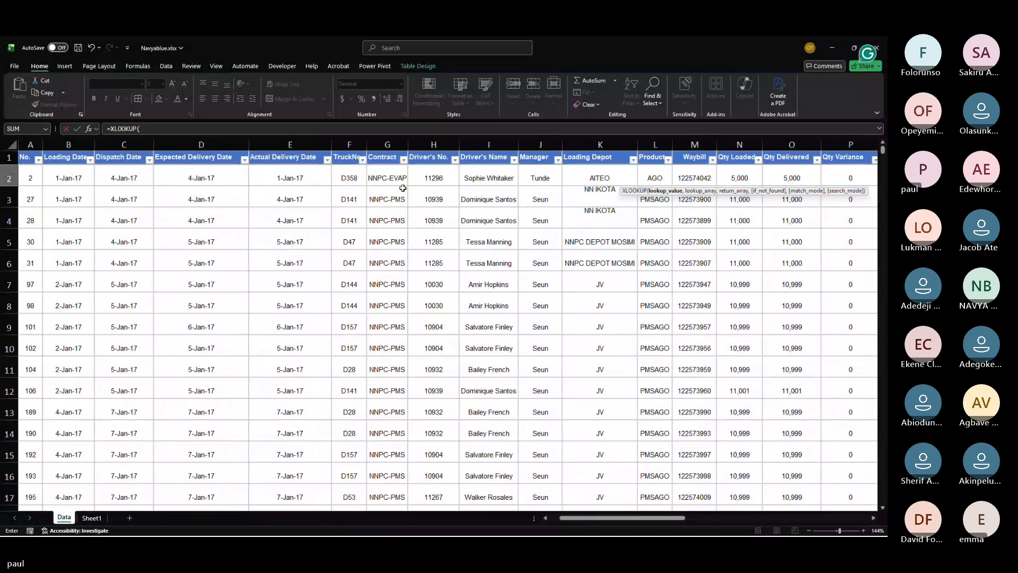
click(348, 177)
text(,)
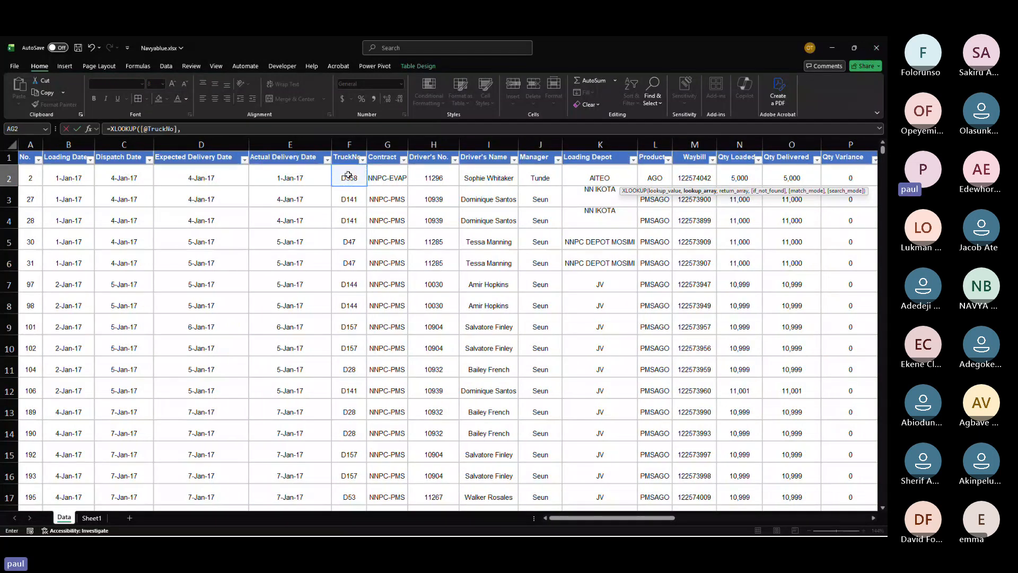
Step: Complete the XLOOKUP in AG2 with lookup array Sheet1!B2:$B$6, return array Sheet1!A2:A6 and not-found value 0
click(92, 517)
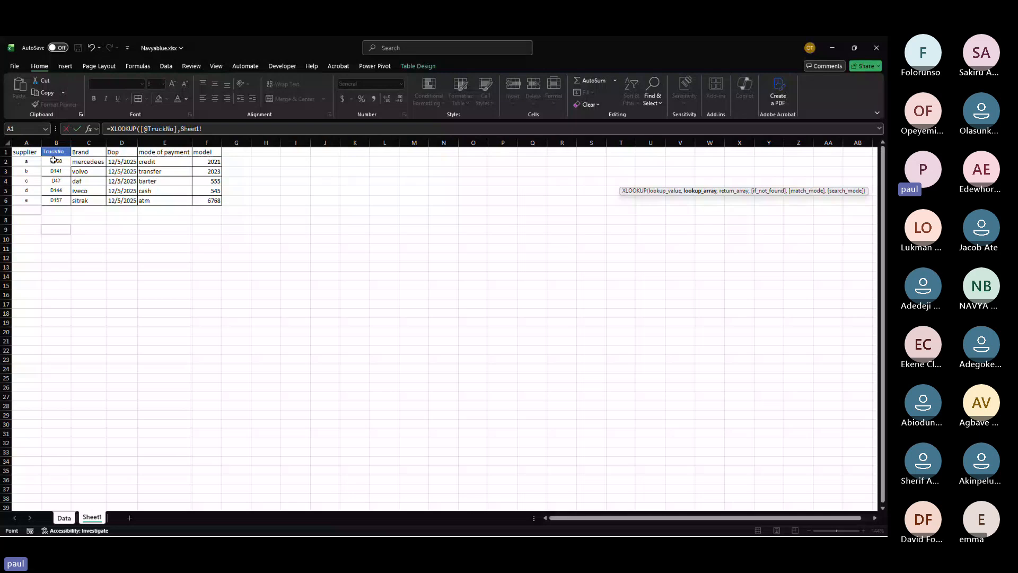
drag(53, 161, 56, 199)
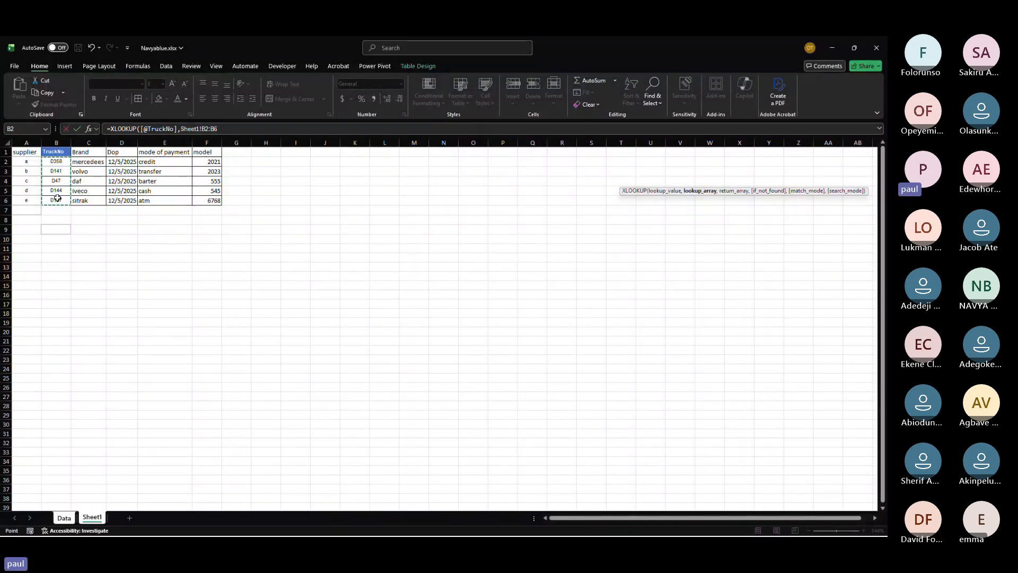
text(,)
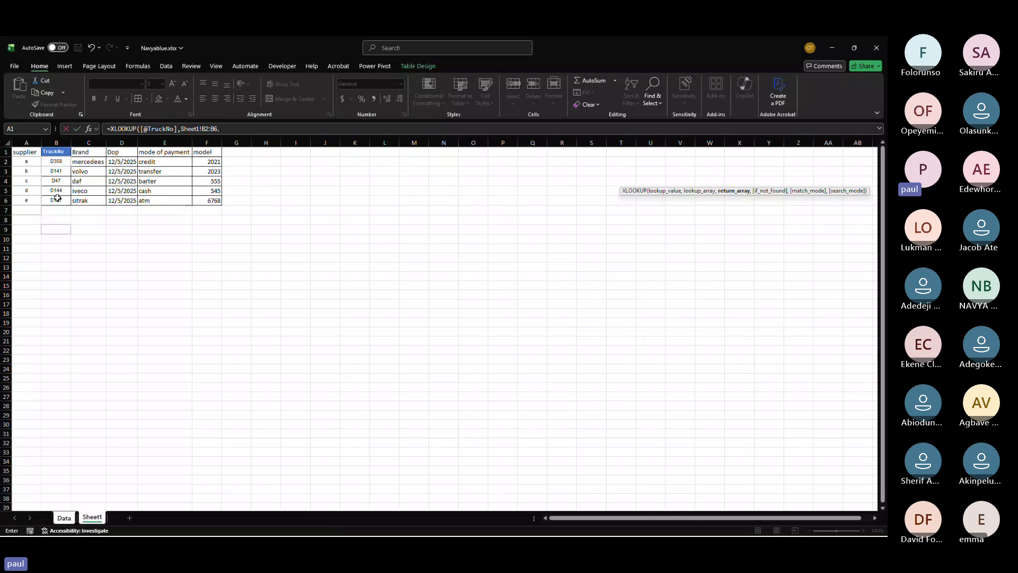
key(BackSpace)
key(F4)
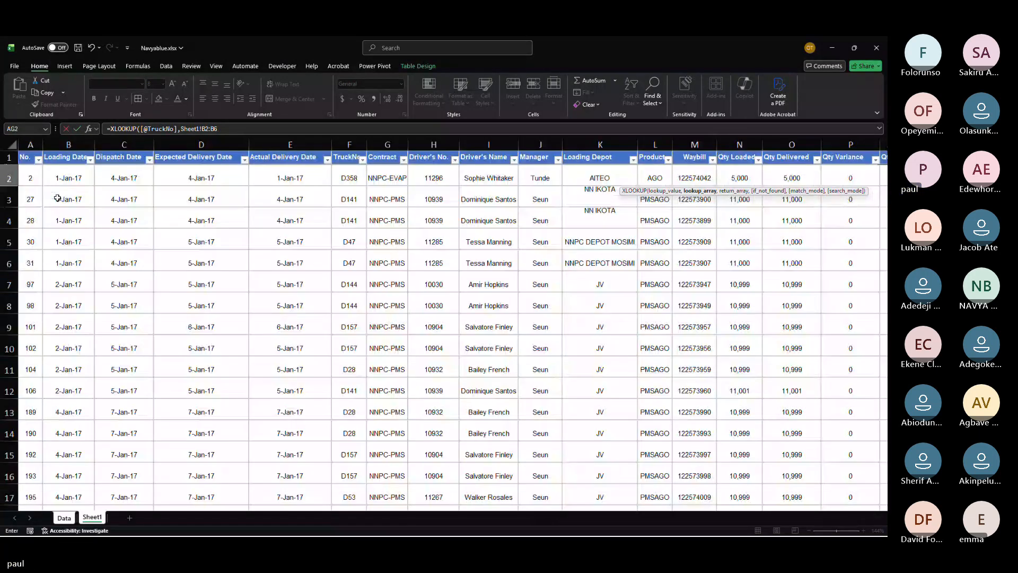
text(,)
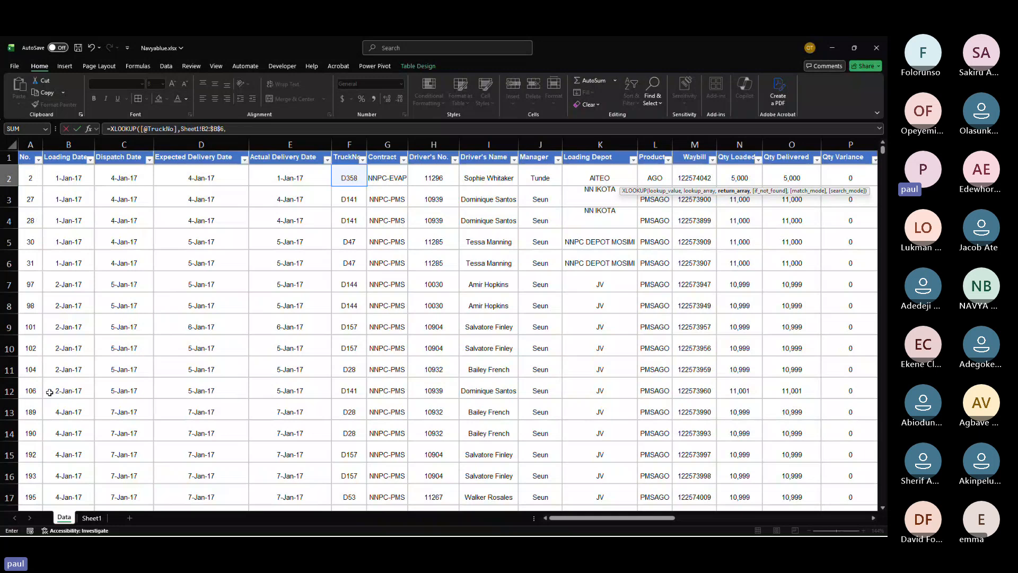
click(92, 519)
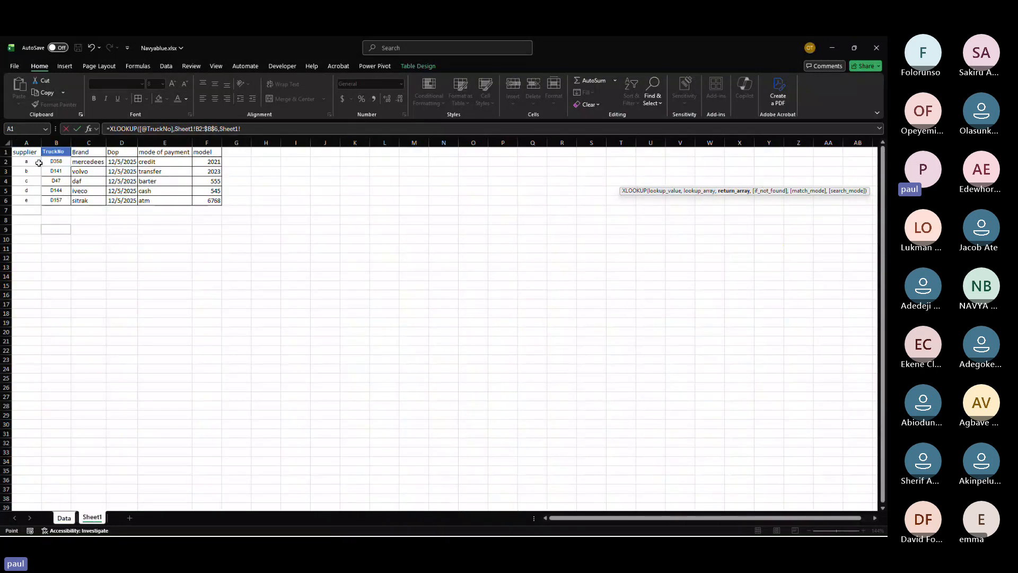
drag(27, 163, 27, 199)
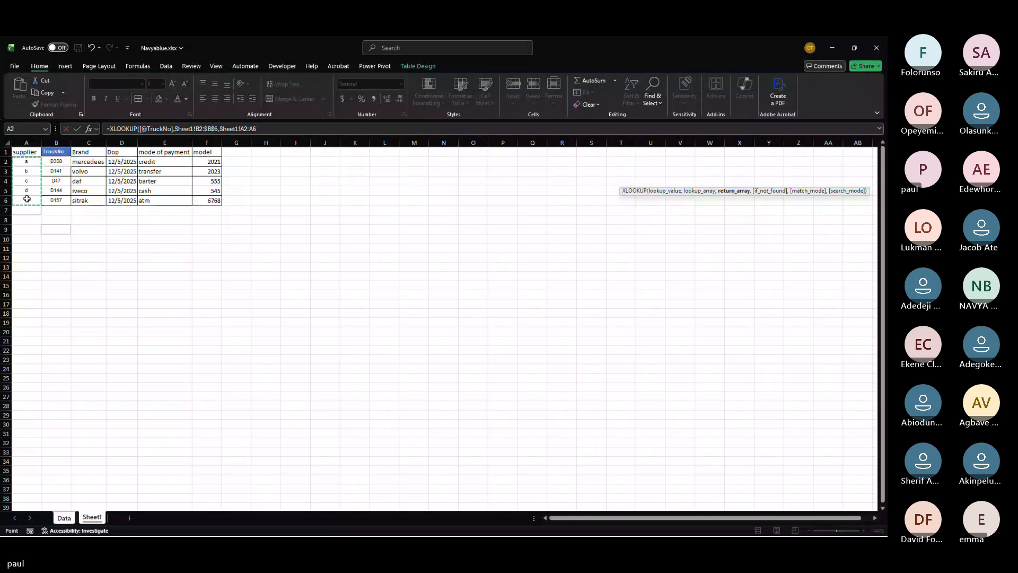
text(,)
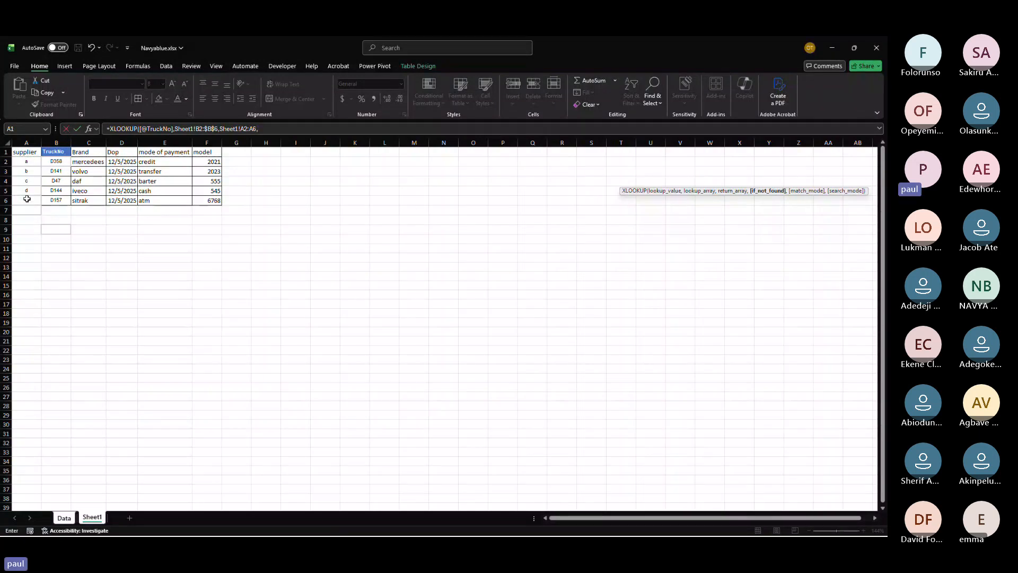
text(0,)
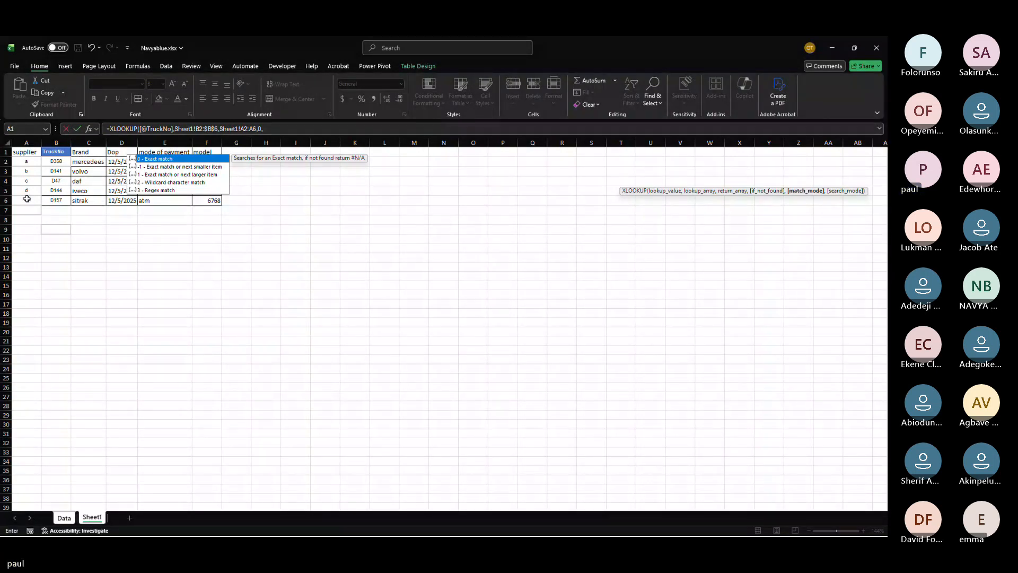
key(Return)
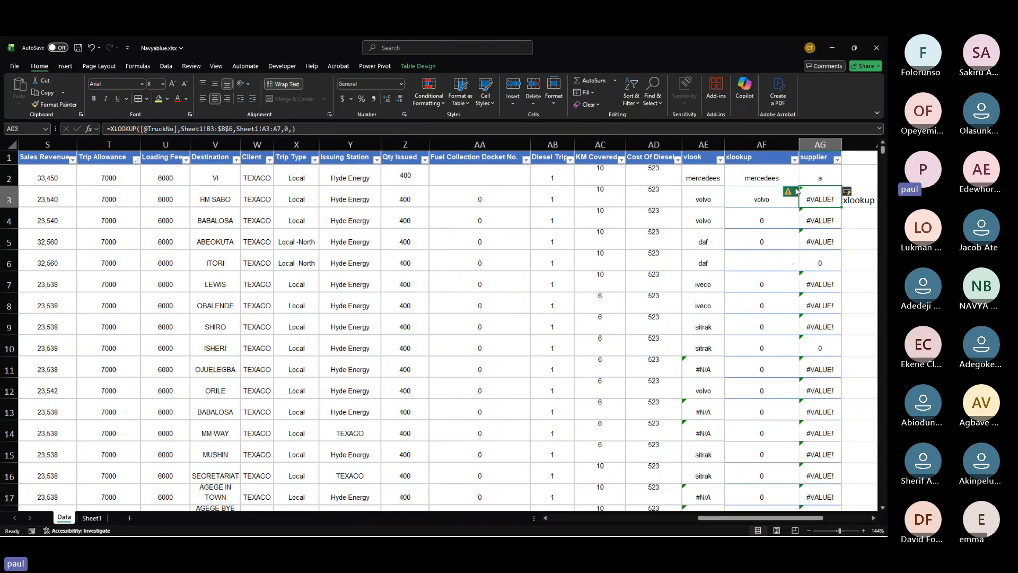
Step: Filter the supplier column of the Data table to show only the value a
click(796, 192)
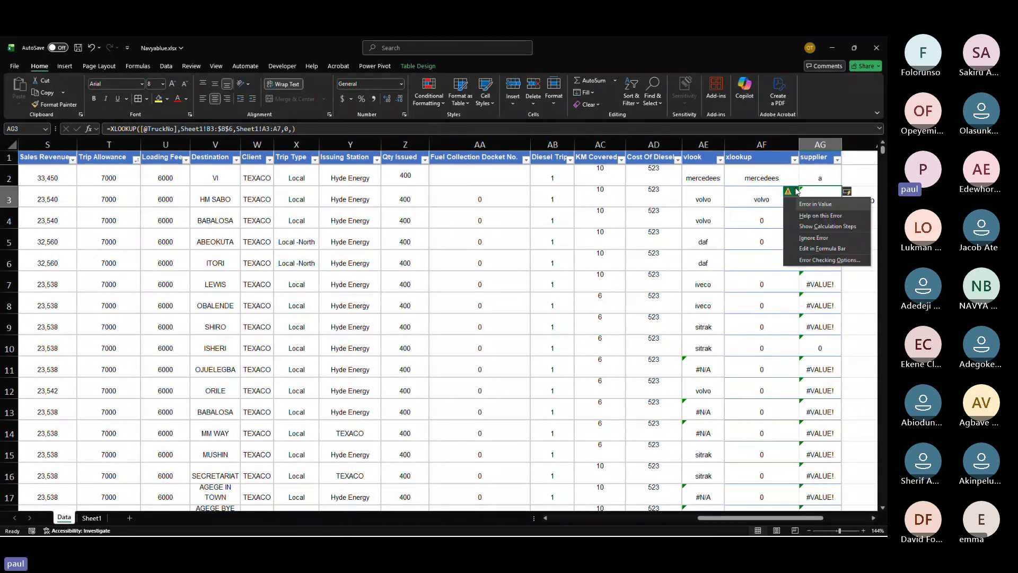
click(816, 178)
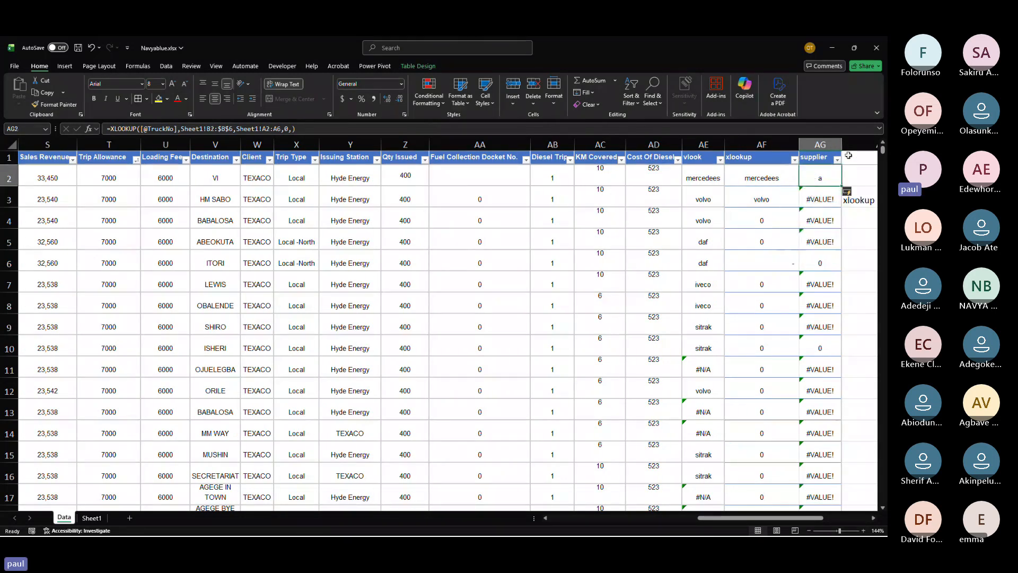
click(837, 161)
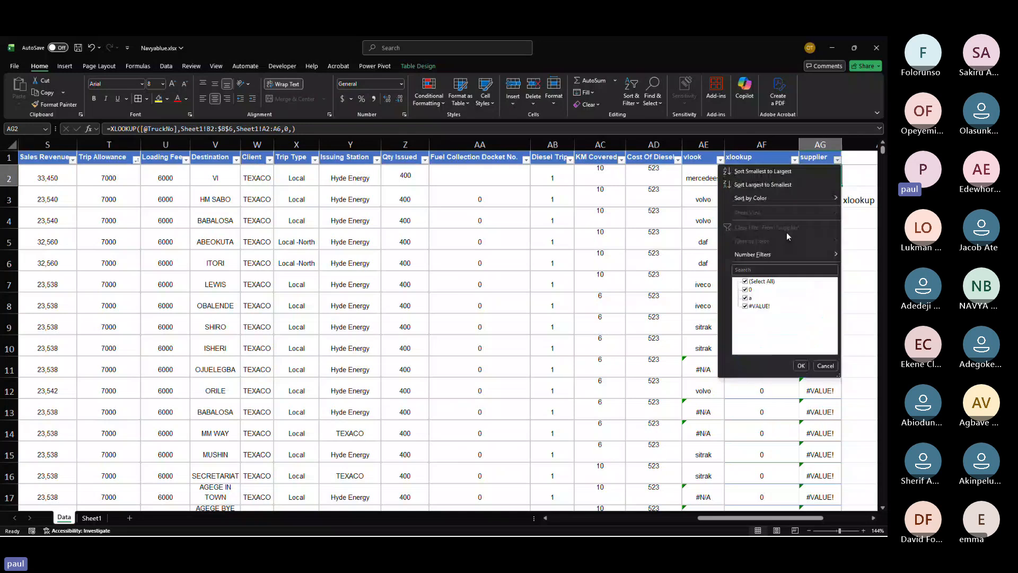
click(745, 282)
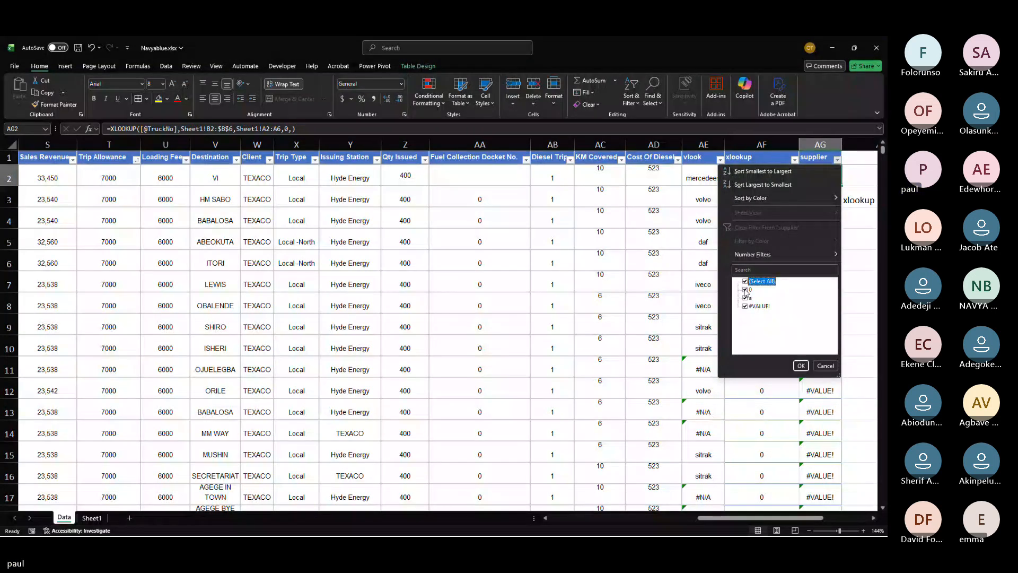
click(745, 298)
click(800, 365)
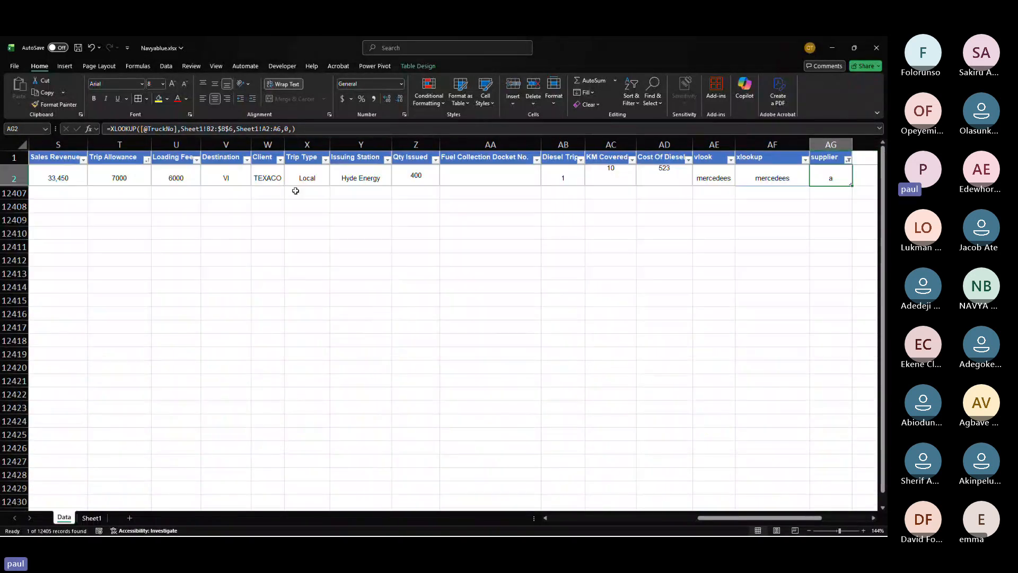
scroll(353, 162, left, 5)
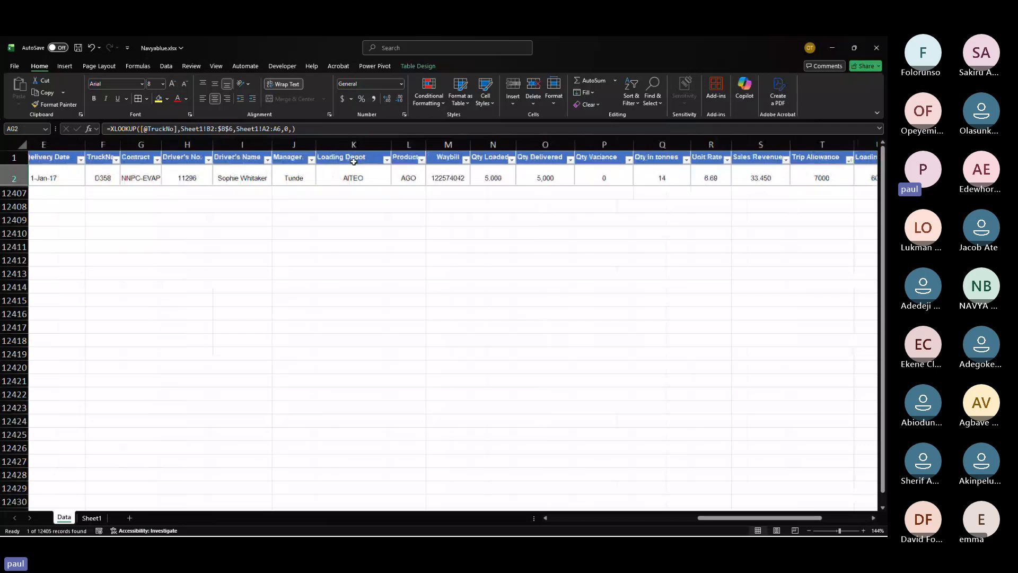
scroll(353, 162, left, 3)
click(360, 168)
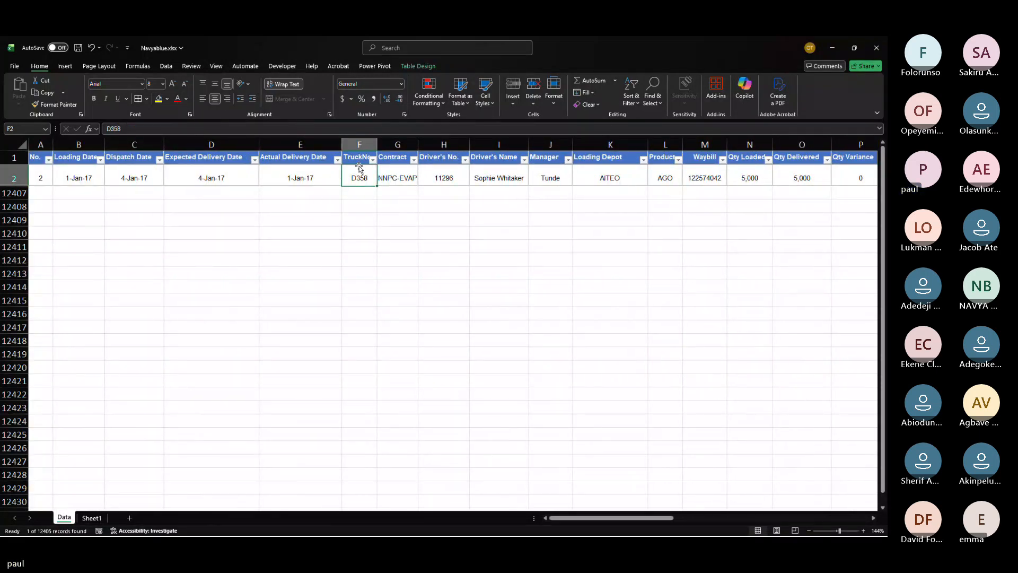
scroll(360, 169, right, 5)
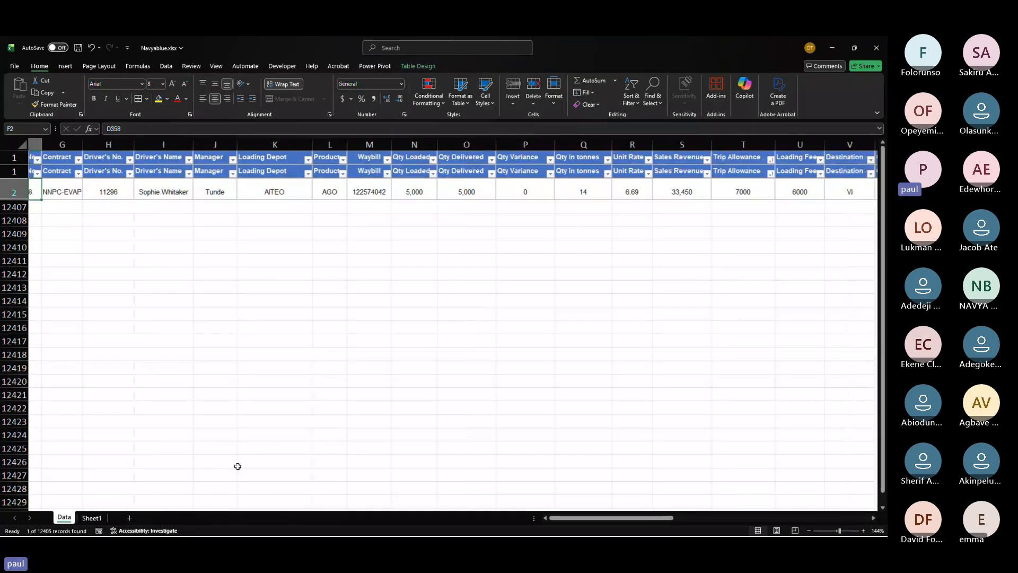
click(87, 518)
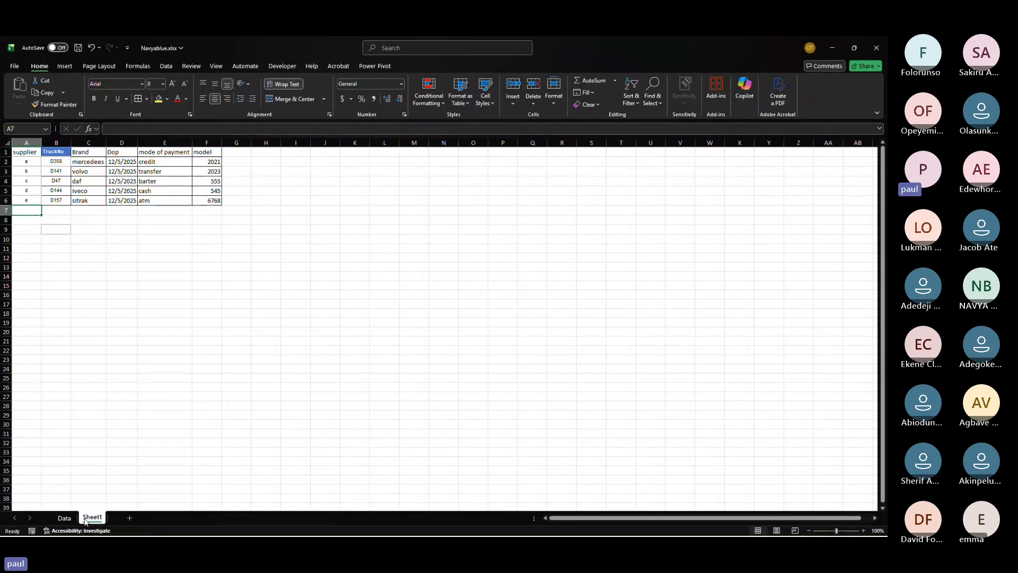
Step: Switch to the PowerPoint presentation and browse the slides to the Pivot Table slide
key(alt+Tab)
key(alt+Tab)
key(alt+Tab)
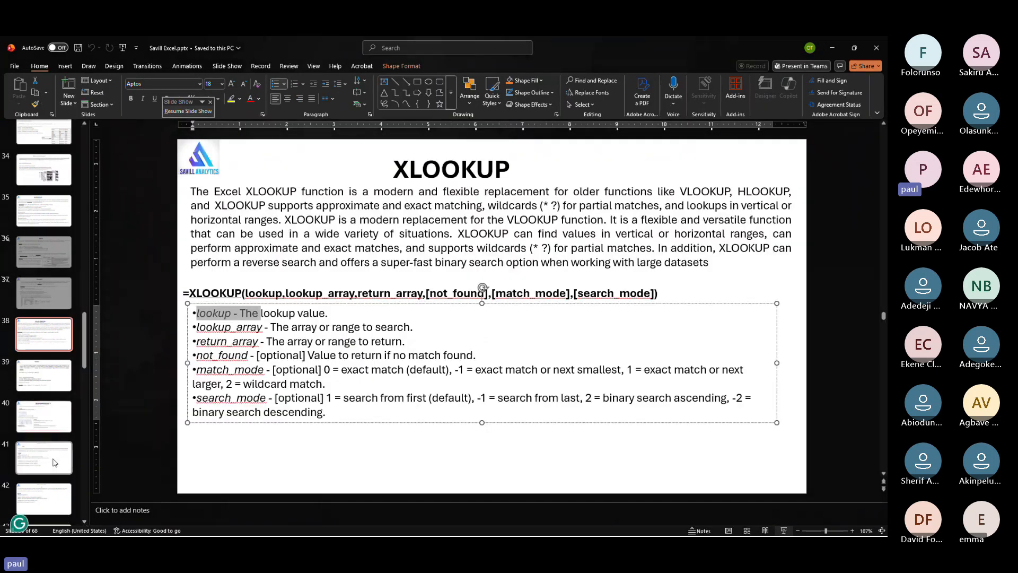
key(Down)
key(Down)
key(Down)
key(Down)
key(Down)
key(Down)
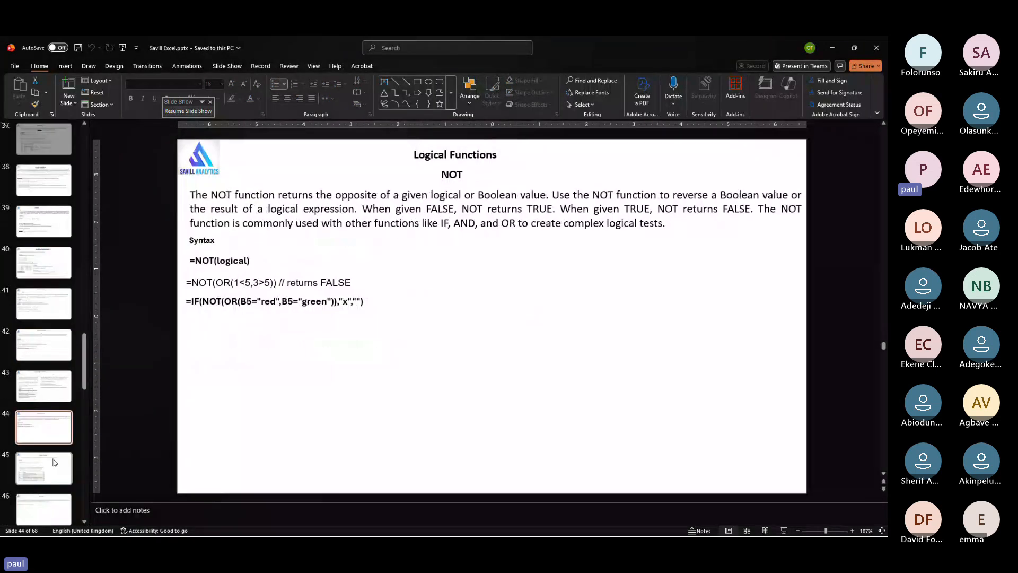
key(Down)
key(Down)
key(Down)
key(Down)
key(Down)
key(Down)
key(Down)
key(Down)
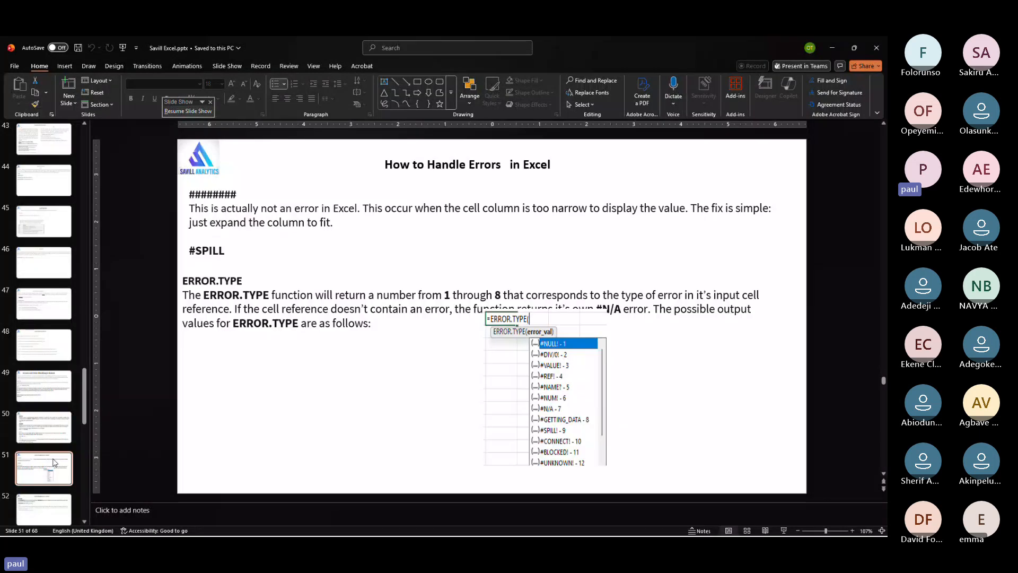
key(Down)
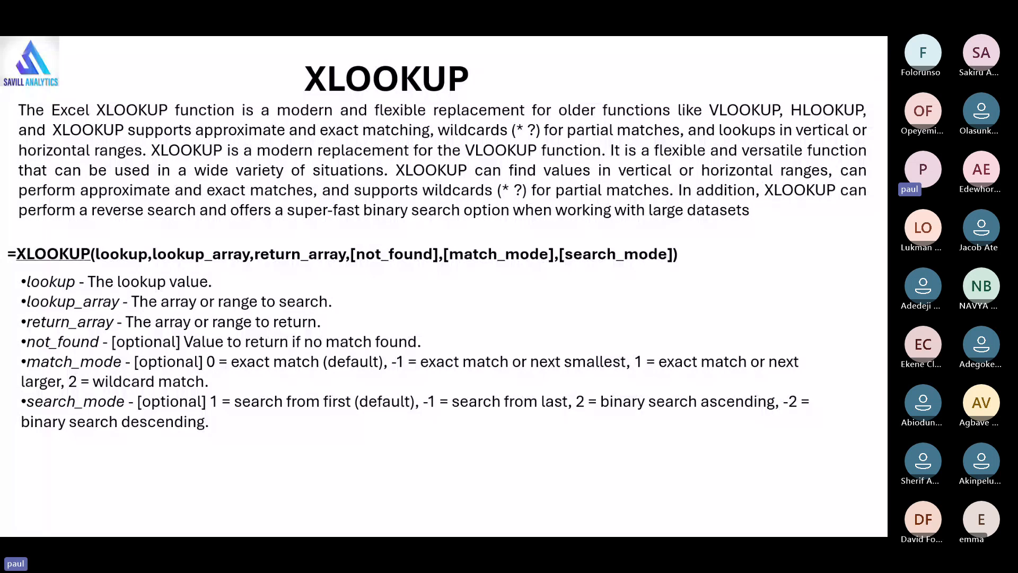
key(Left)
key(Left)
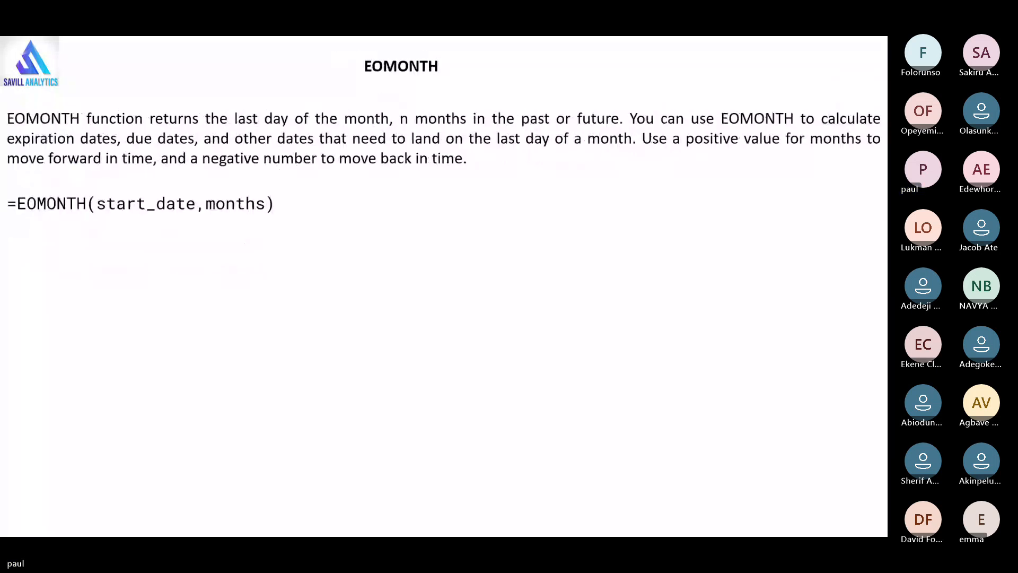
key(Left)
key(Left)
key(Left)
key(Left)
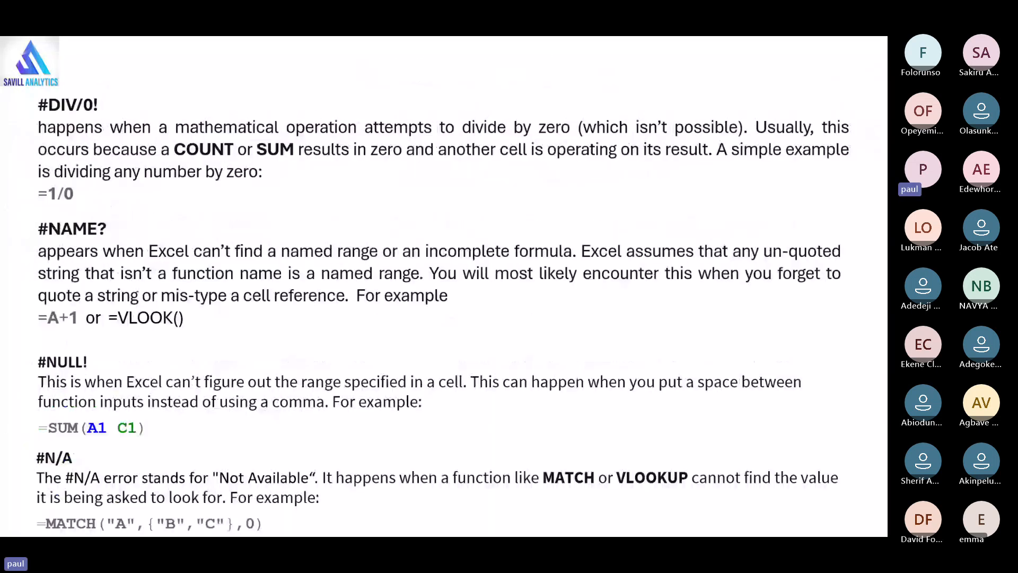
key(Right)
key(Right)
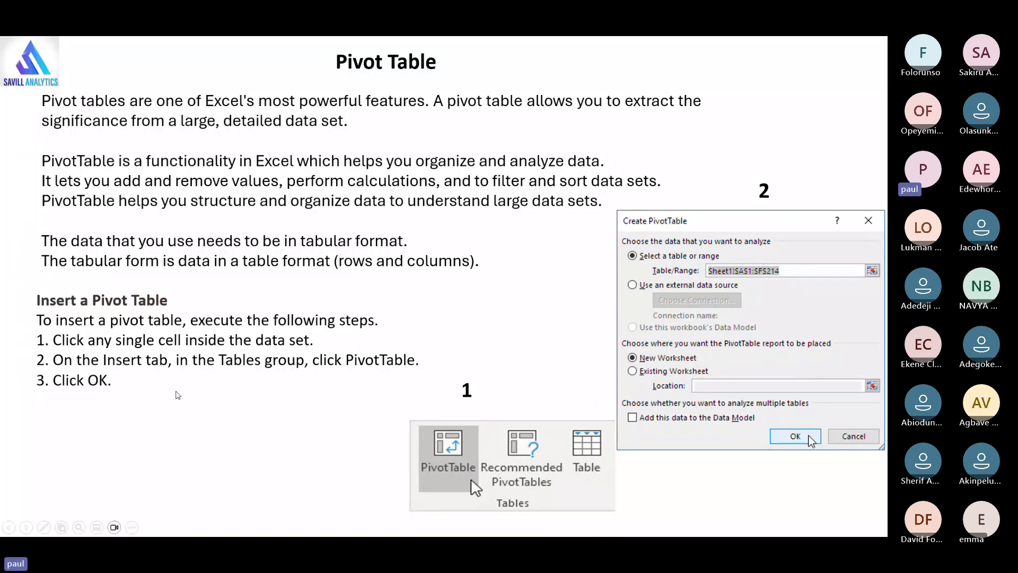
Step: Try to create a recommended PivotTable from the range A1:F7 on Sheet1
key(alt+Tab)
key(alt+Tab)
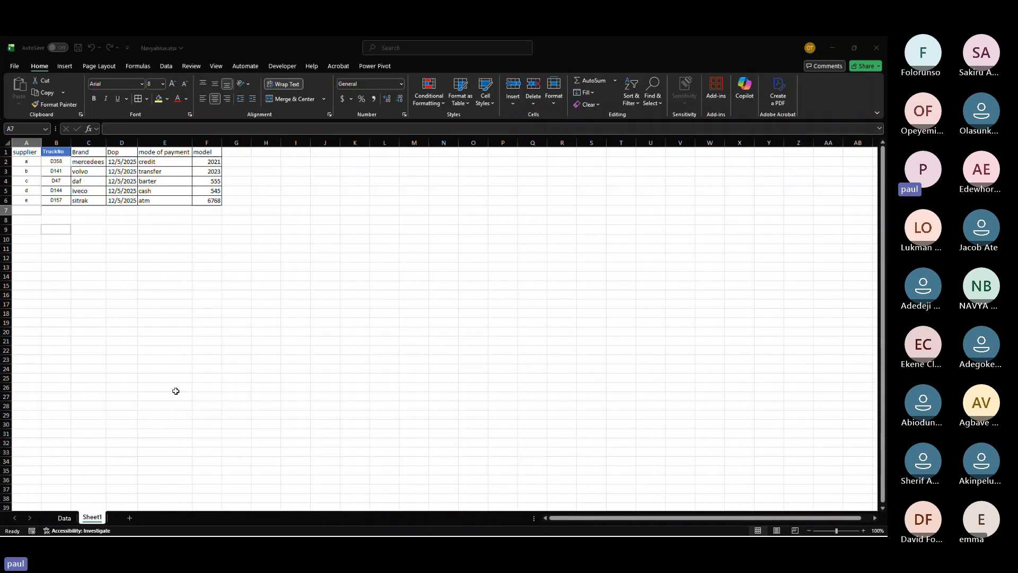
click(64, 67)
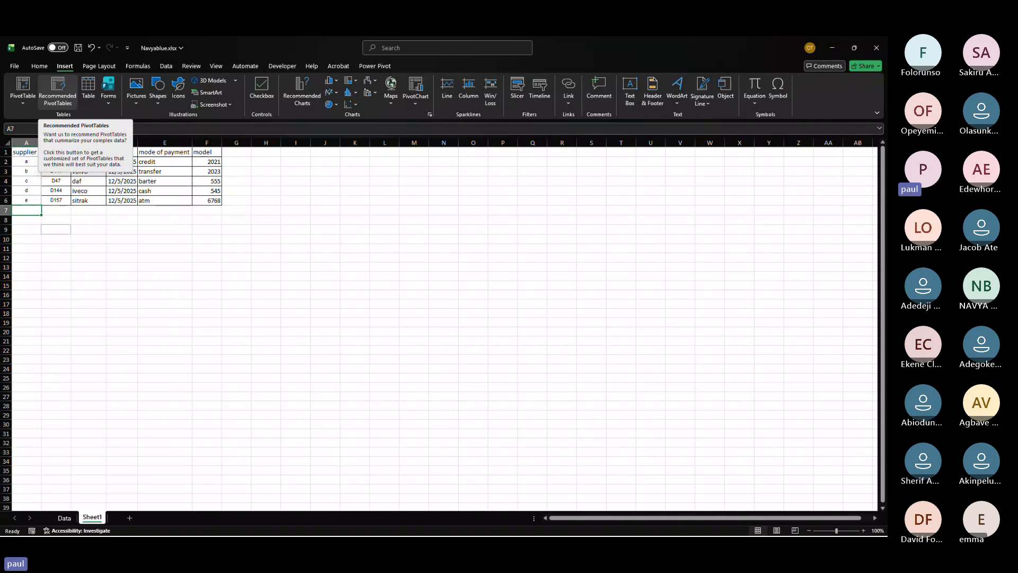
key(alt+Tab)
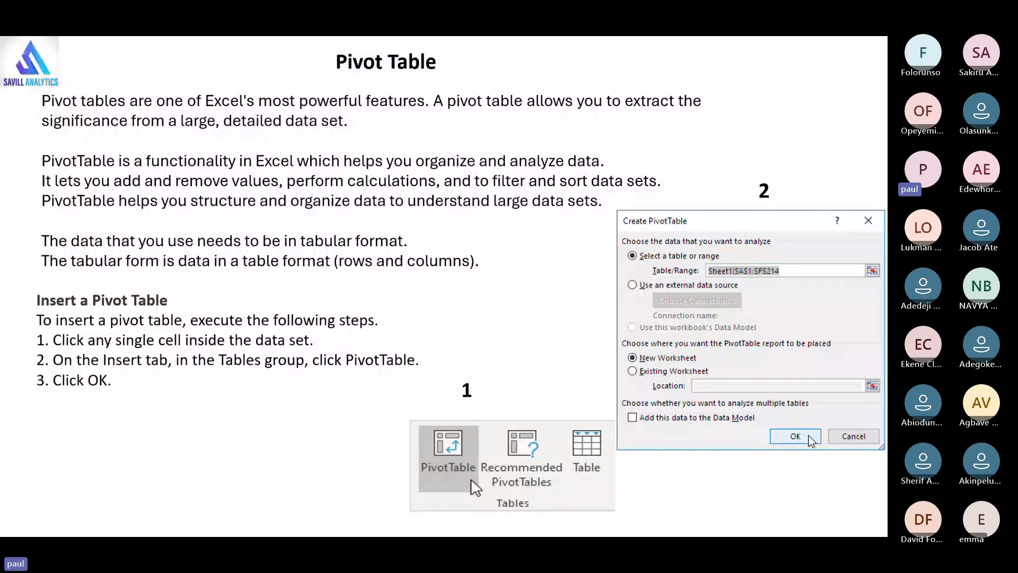
key(alt+Tab)
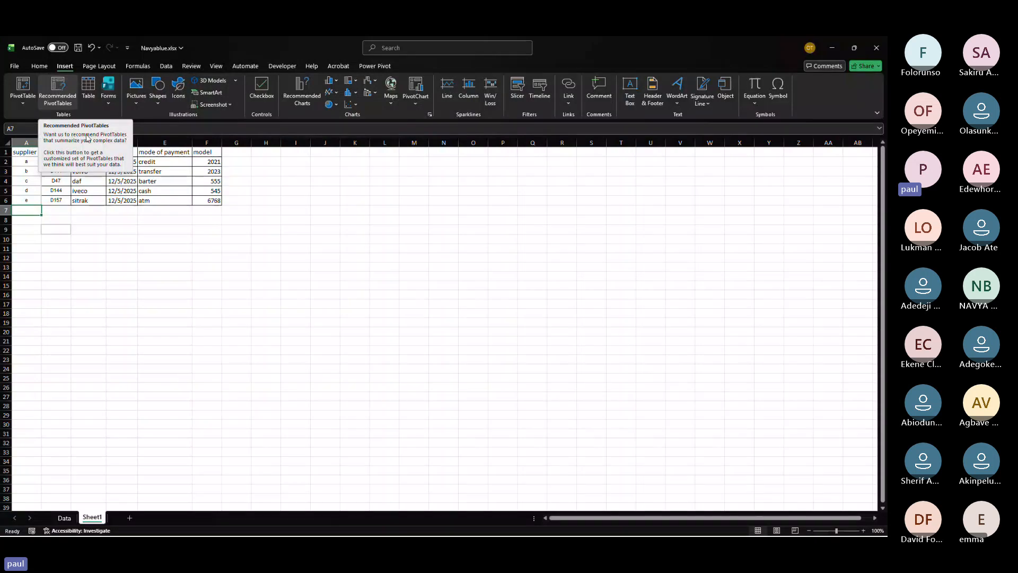
click(185, 252)
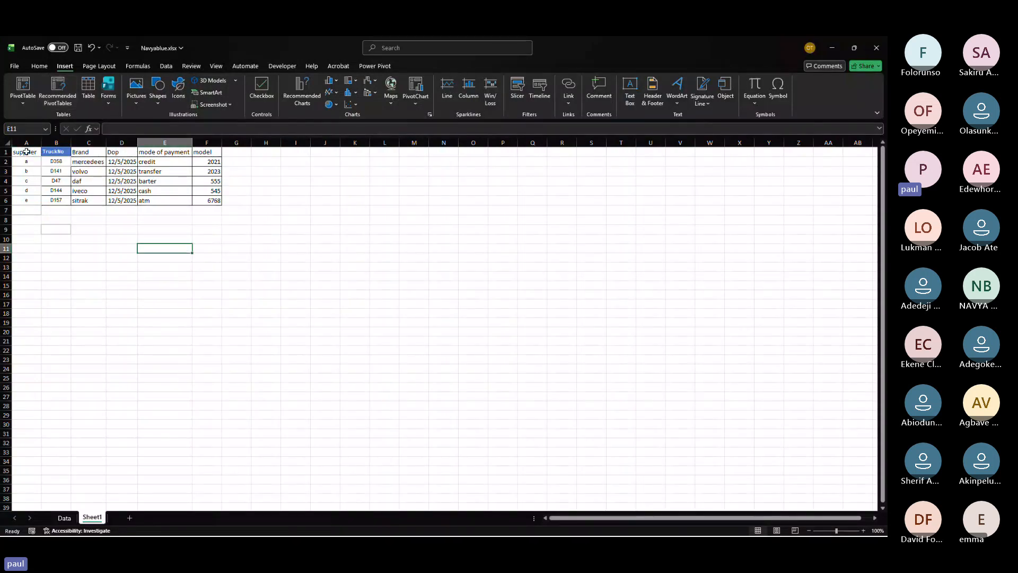
drag(27, 152, 216, 205)
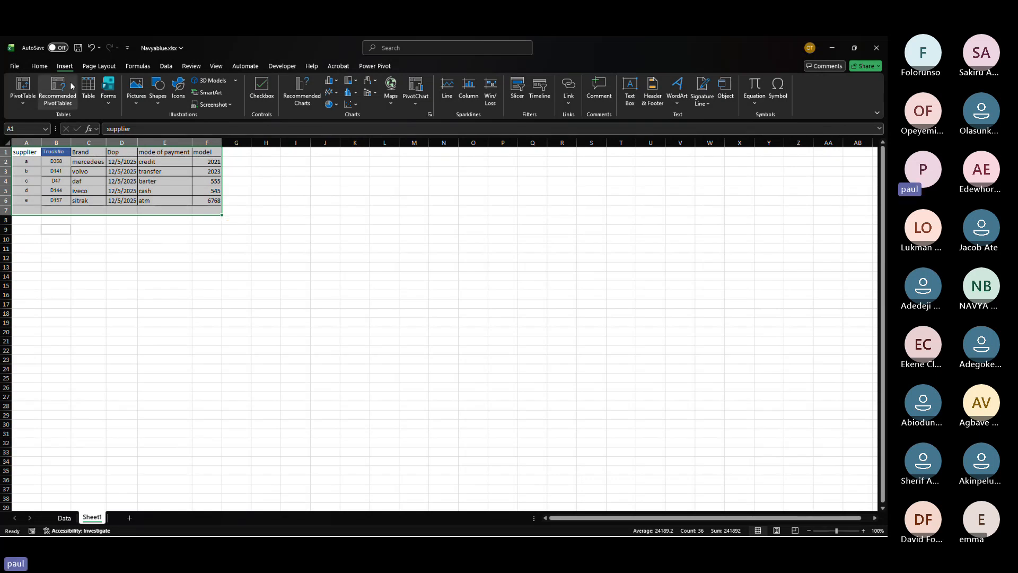
click(54, 86)
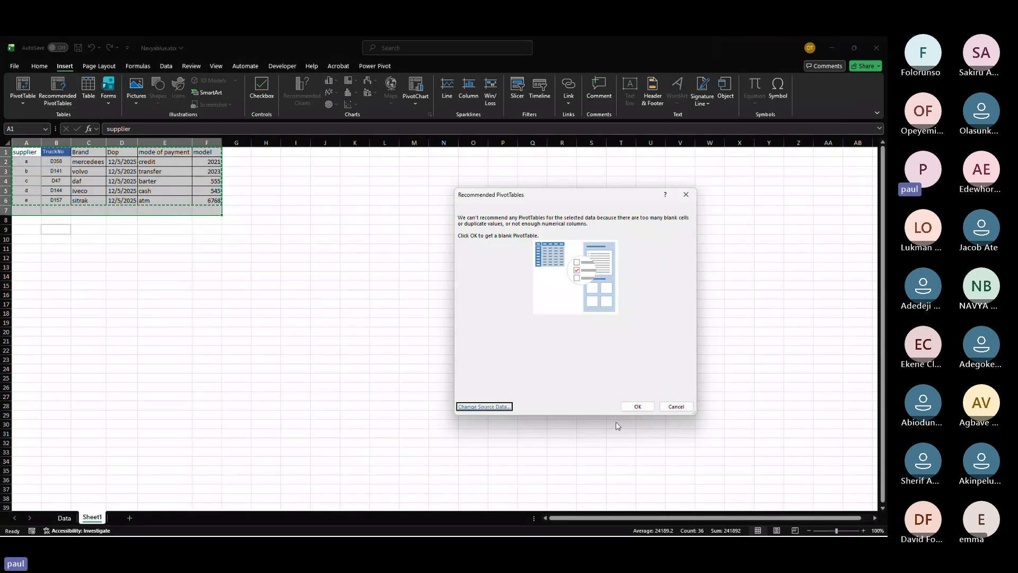
key(Escape)
Step: Try Recommended PivotTables again from a single cell inside the Sheet1 table
click(176, 181)
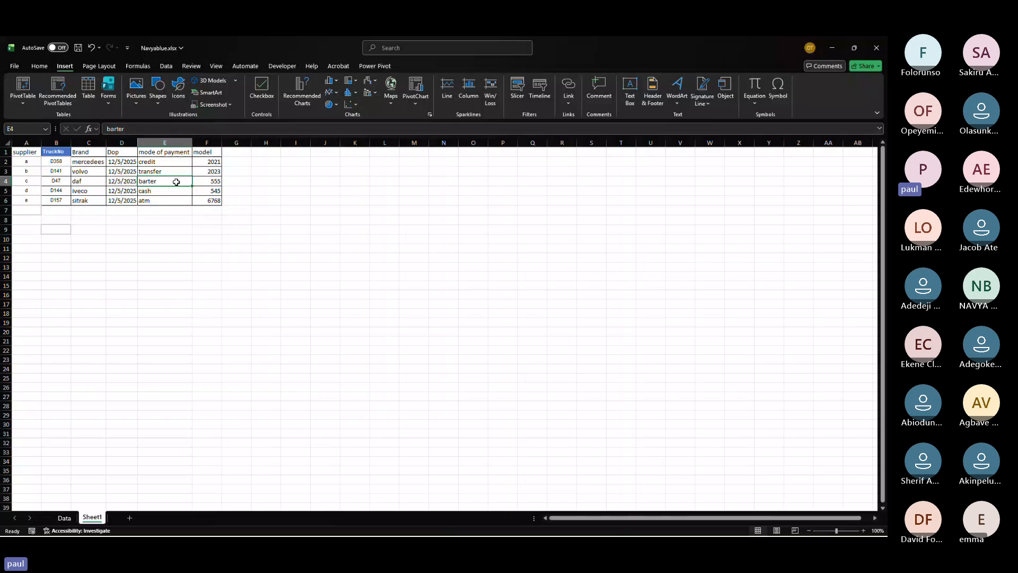
click(58, 85)
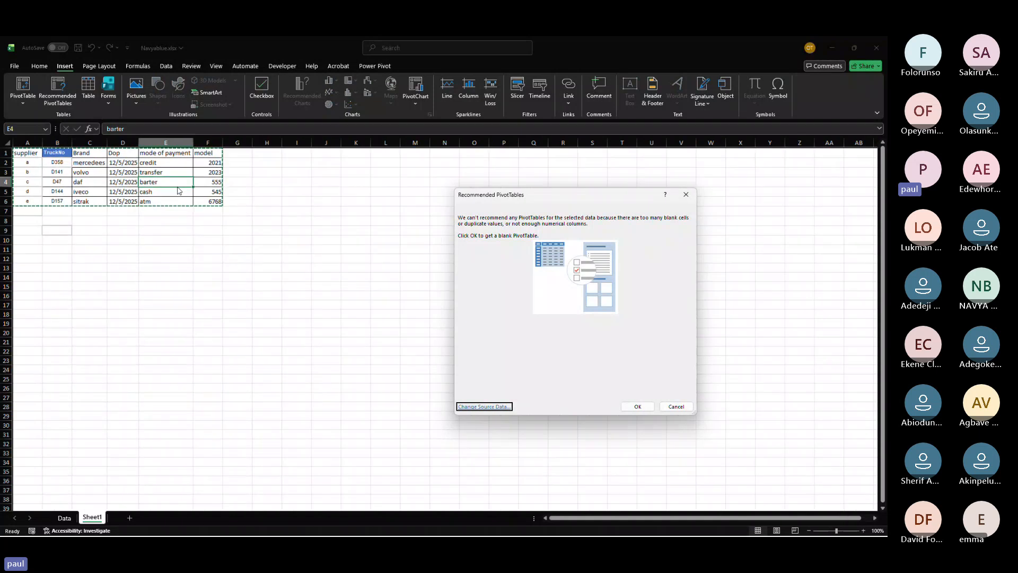
key(Escape)
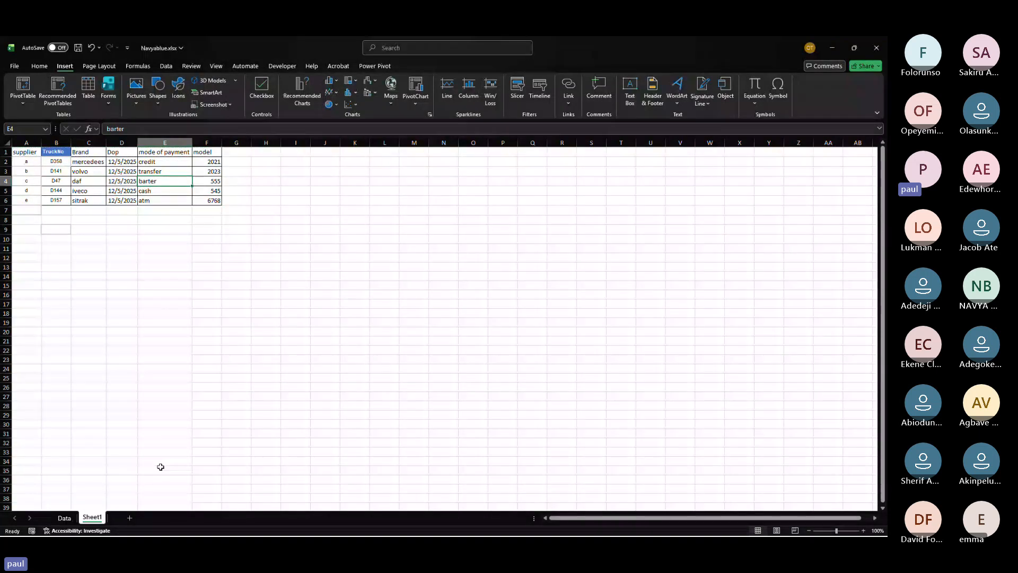
Step: Create a recommended PivotTable from the Data table summing No., Qty Loaded and Qty Delivered by issuing station
click(64, 517)
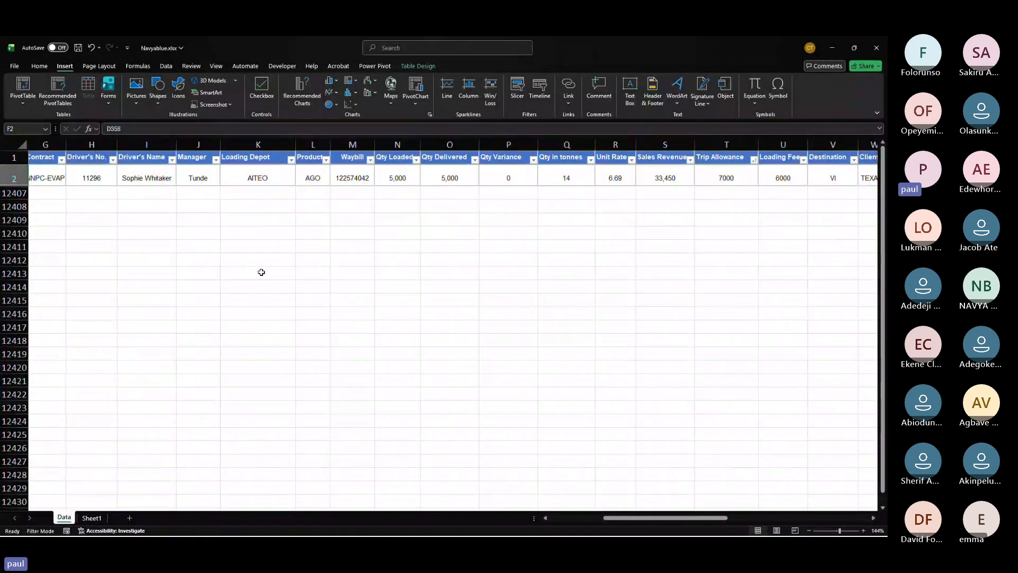
click(241, 176)
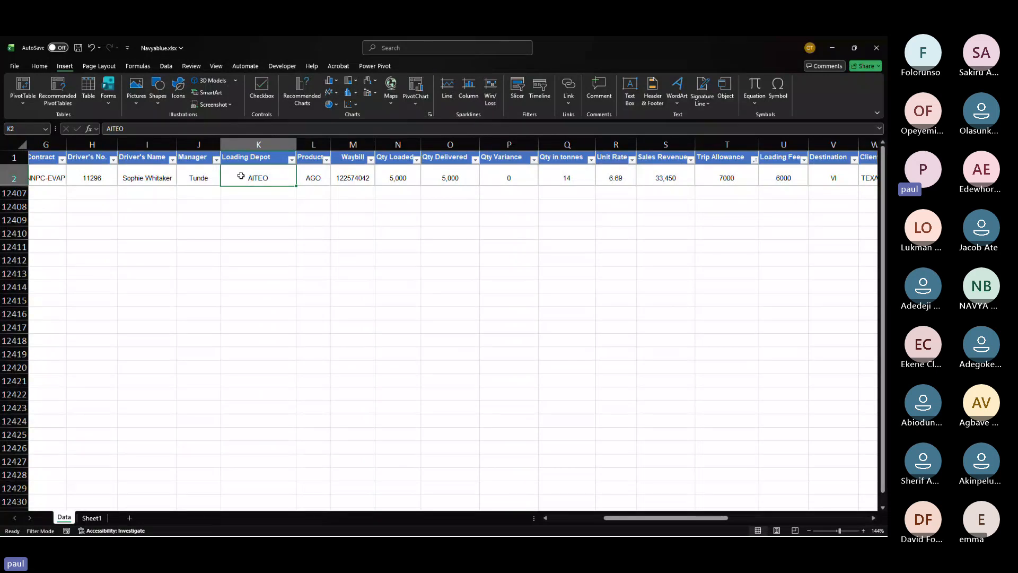
click(58, 91)
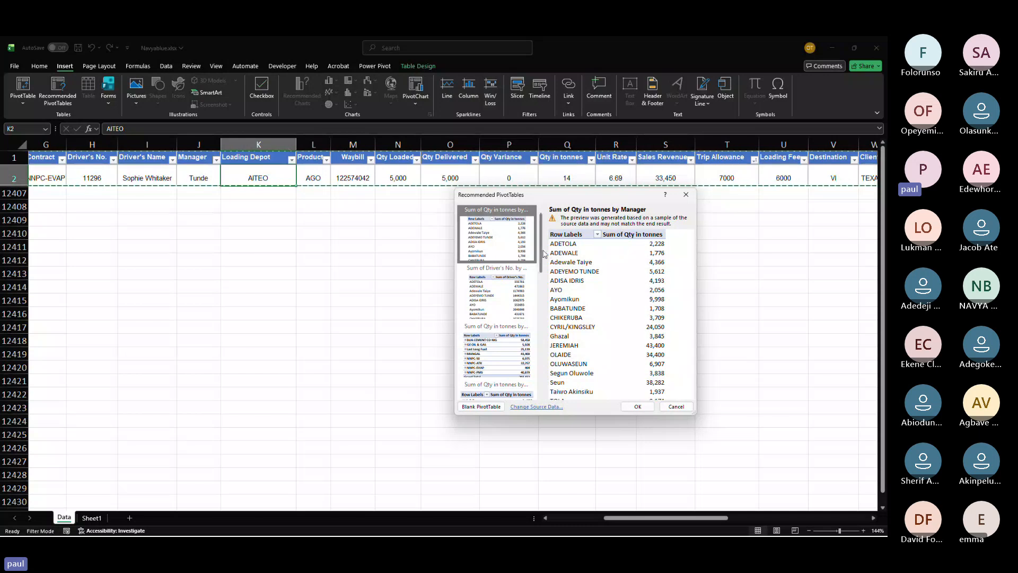
mouse_move(541, 248)
mouse_down()
mouse_move(542, 404)
mouse_move(551, 301)
mouse_move(535, 233)
mouse_up()
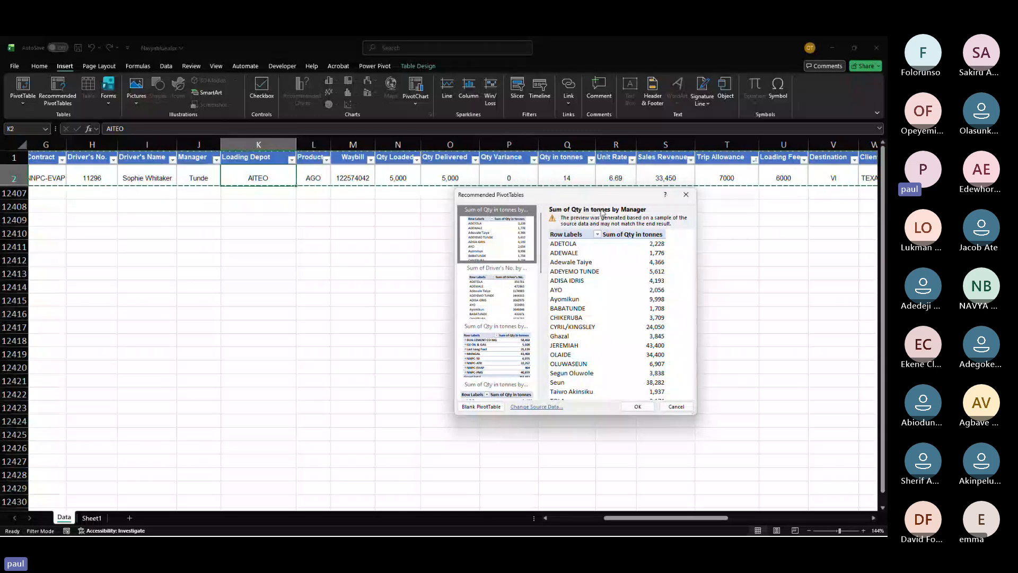
click(497, 292)
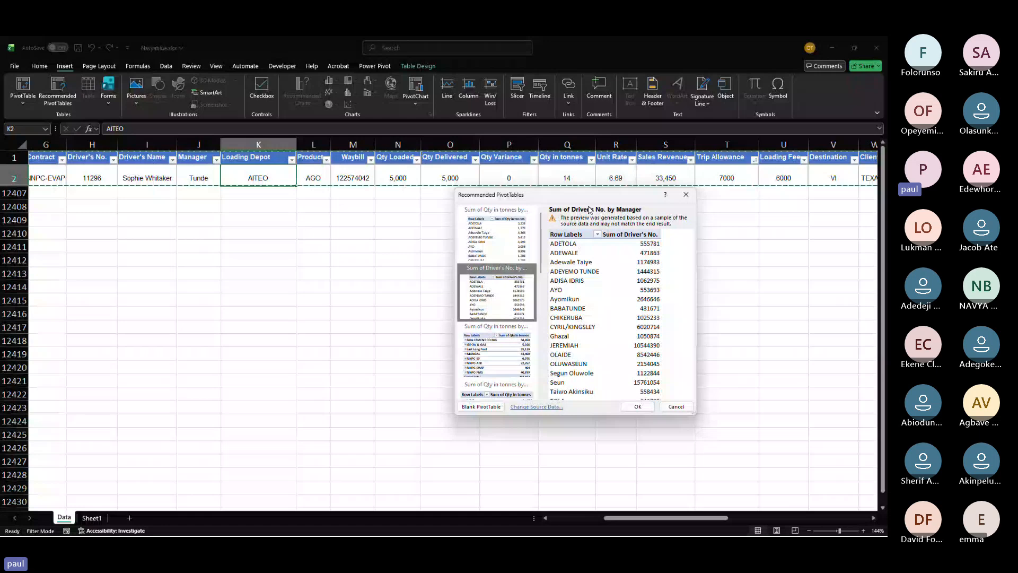
click(502, 347)
scroll(502, 347, down, 3)
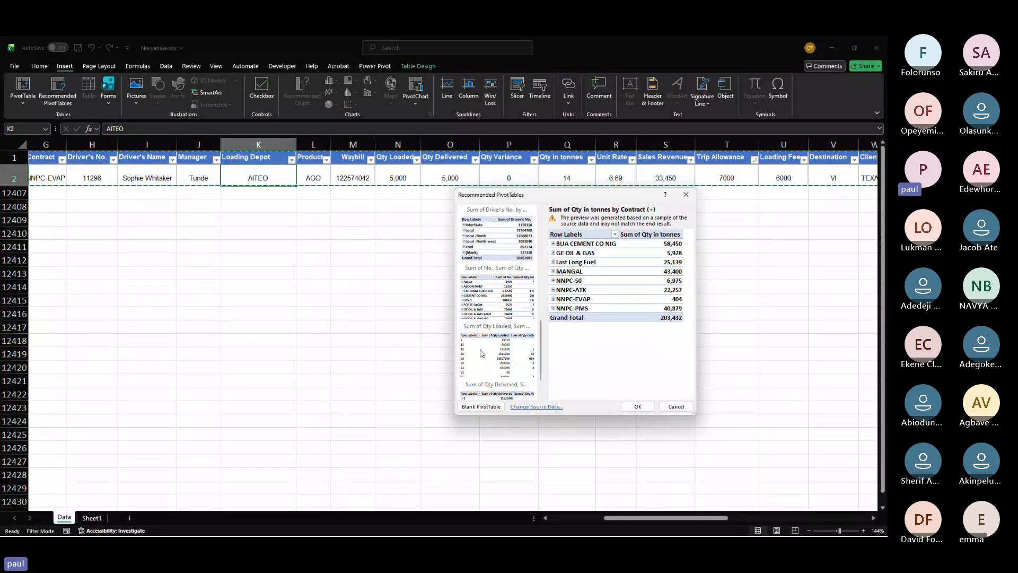
click(466, 366)
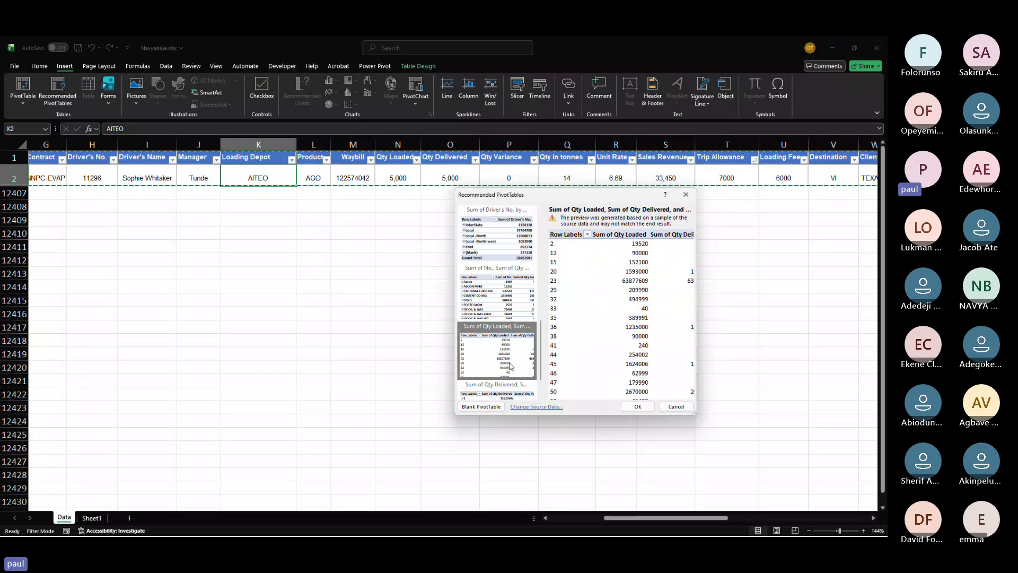
click(497, 297)
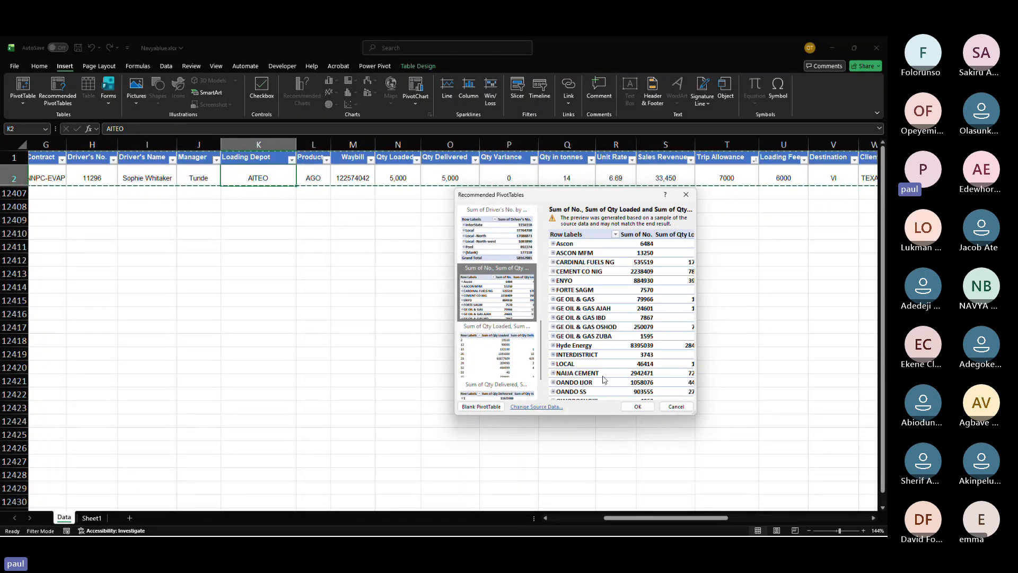
click(638, 406)
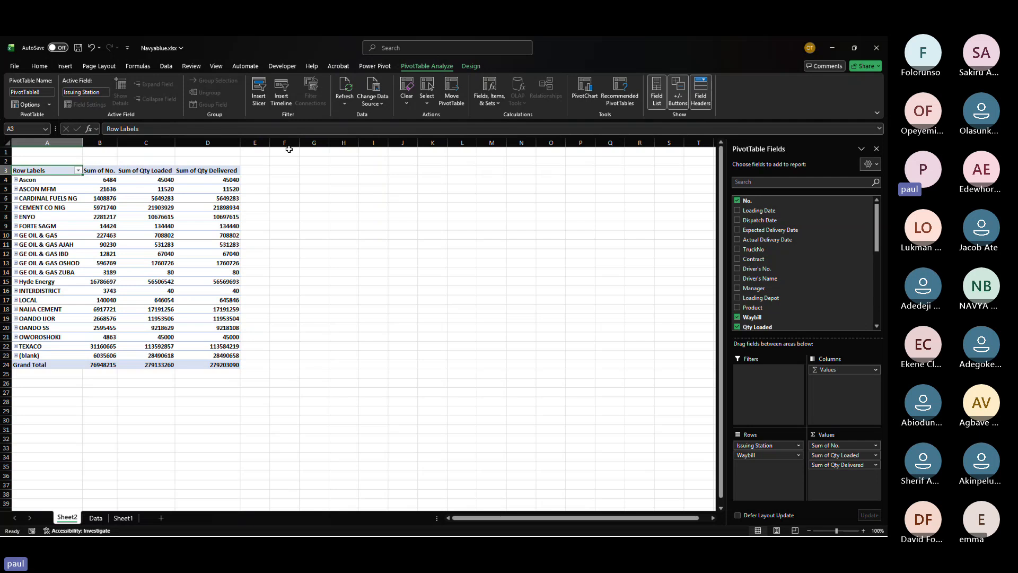
Step: Review the Pivot Table slide in the presentation alongside the new PivotTable
click(65, 66)
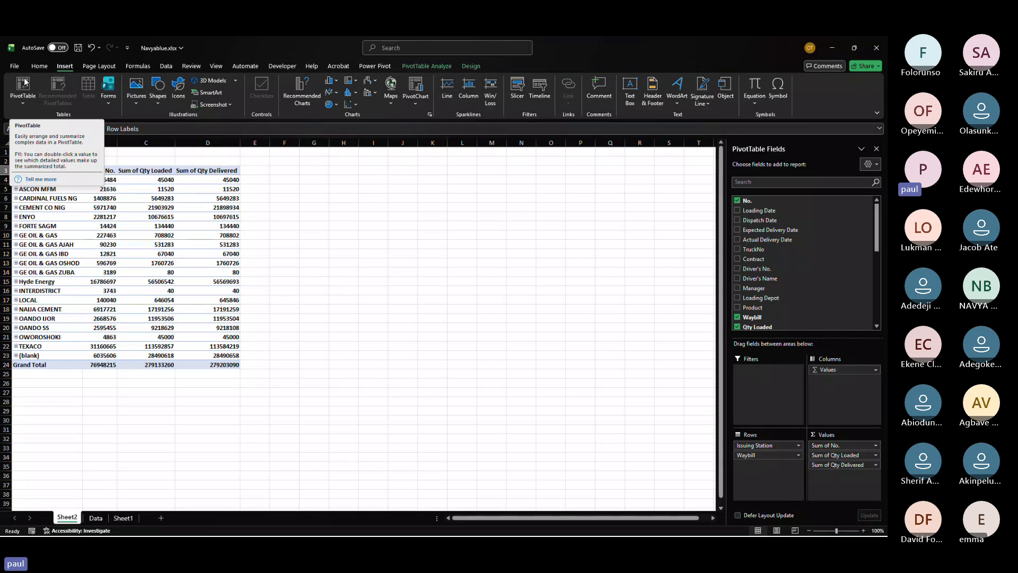
key(alt+Tab)
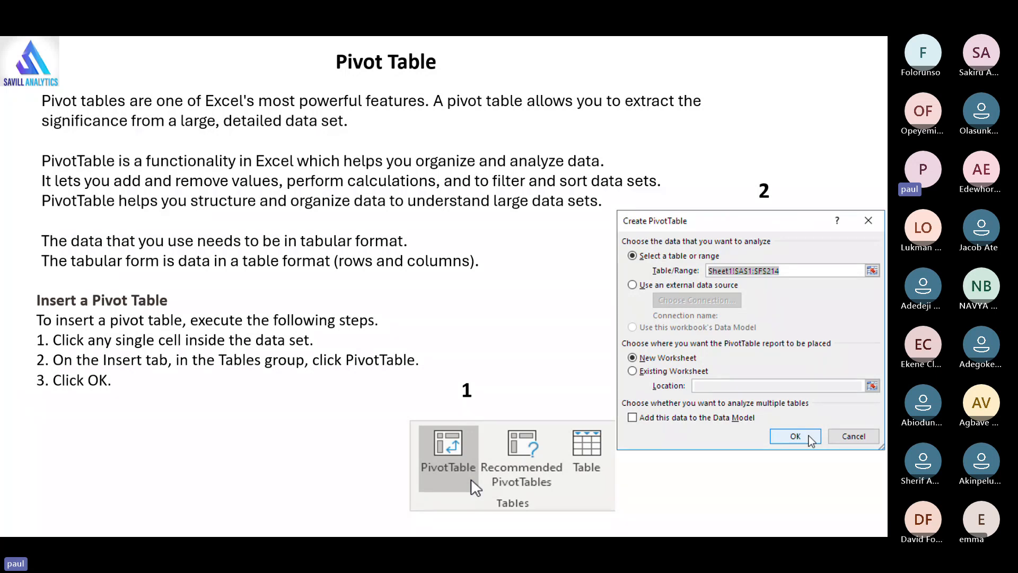
key(alt+Tab)
key(alt+Tab)
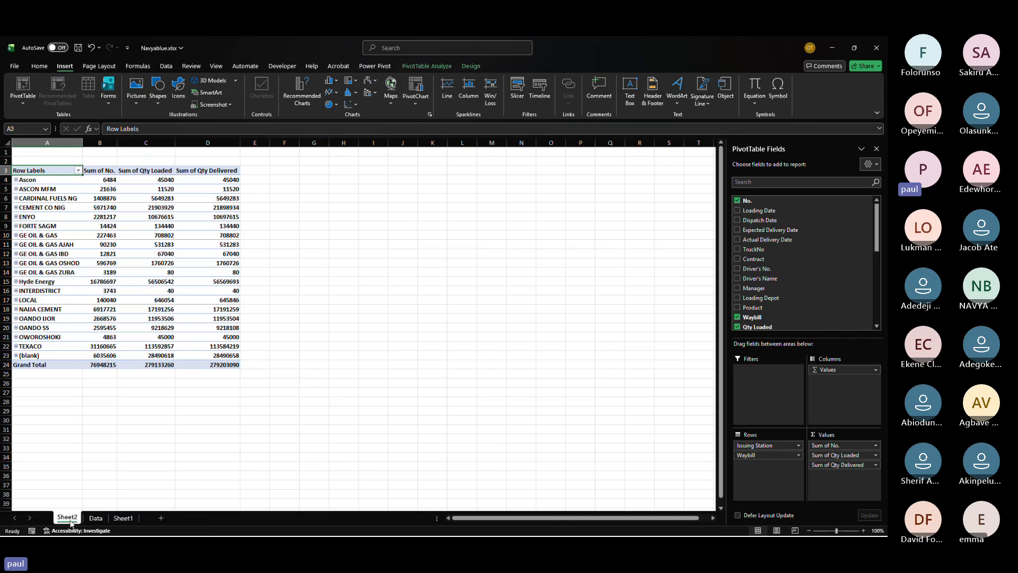
click(126, 328)
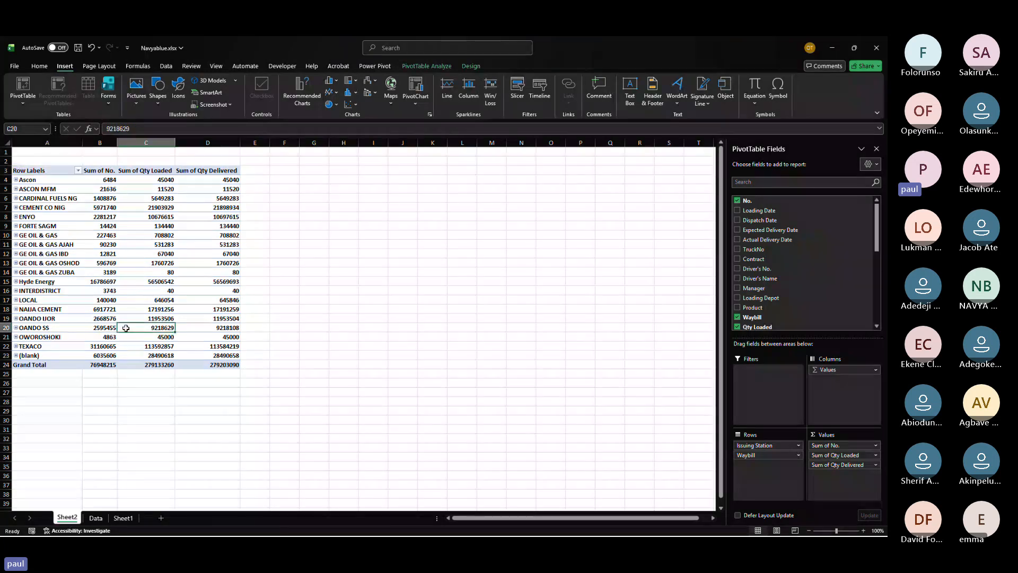
double_click(126, 328)
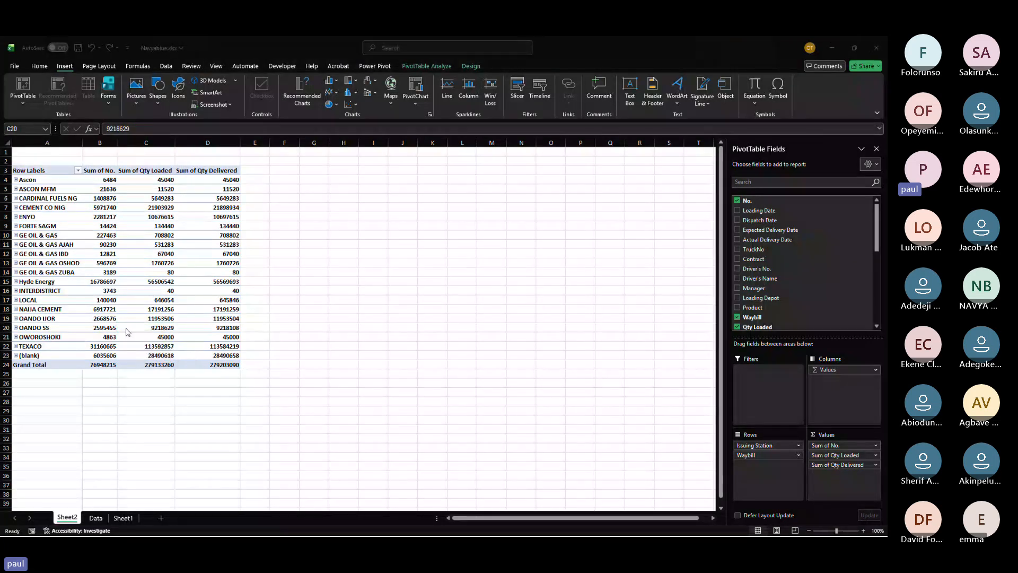
key(alt+Tab)
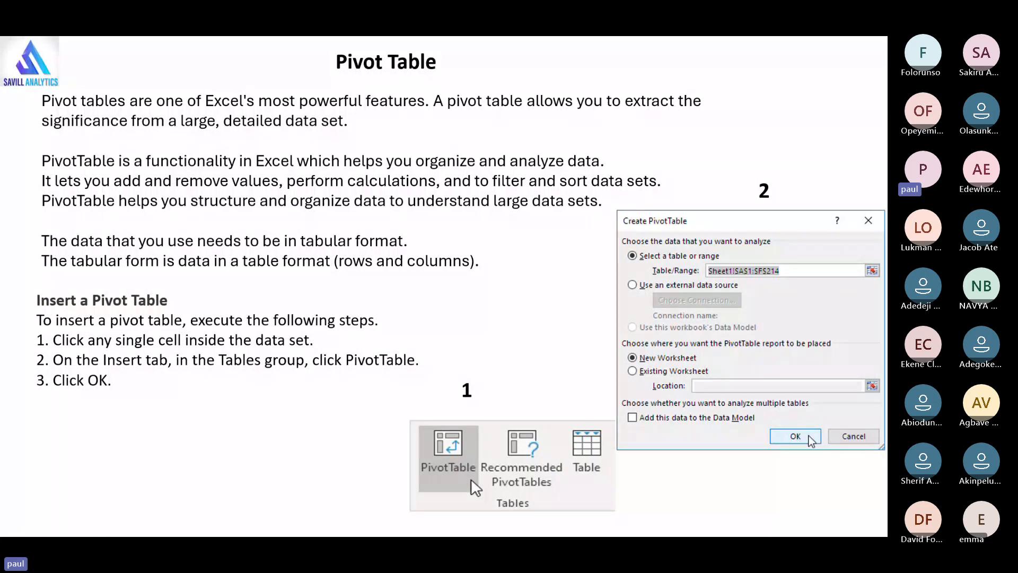
key(alt+Tab)
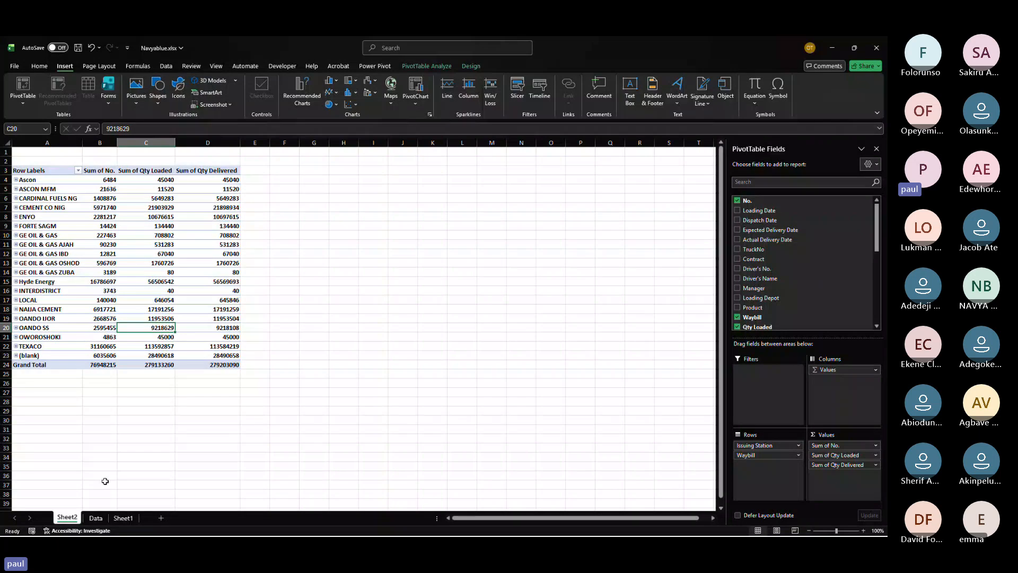
Step: Delete the sheet holding the recommended PivotTable
right_click(74, 516)
click(97, 387)
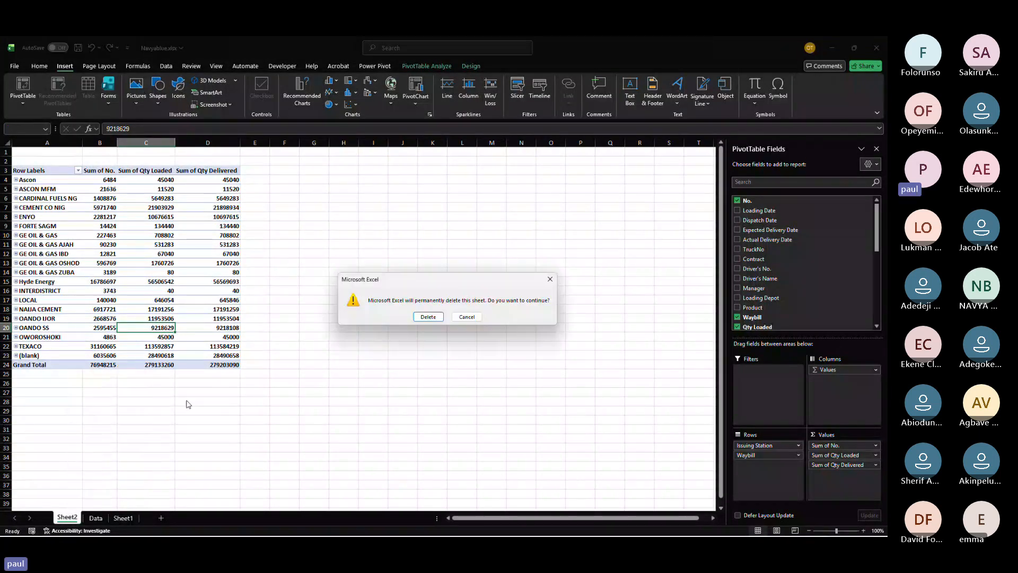
click(429, 317)
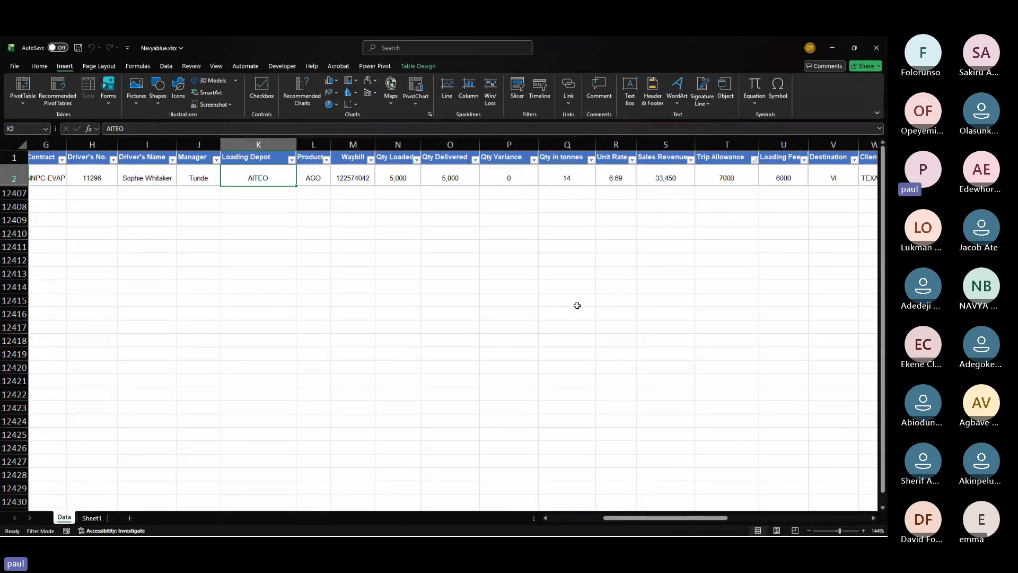
Step: Insert a blank PivotTable on a new worksheet from the range A1:H5 of the Data sheet
click(382, 175)
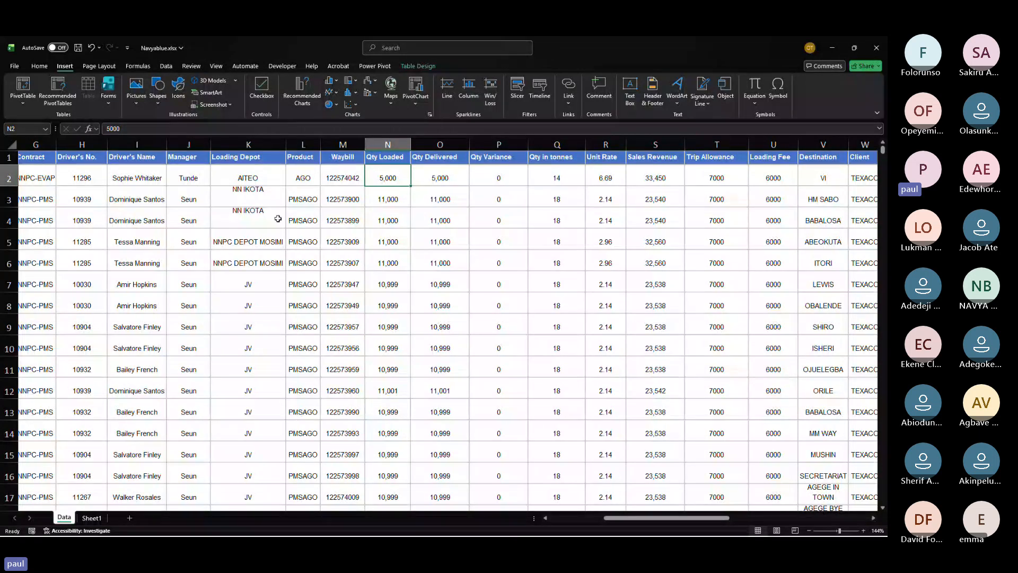
click(586, 375)
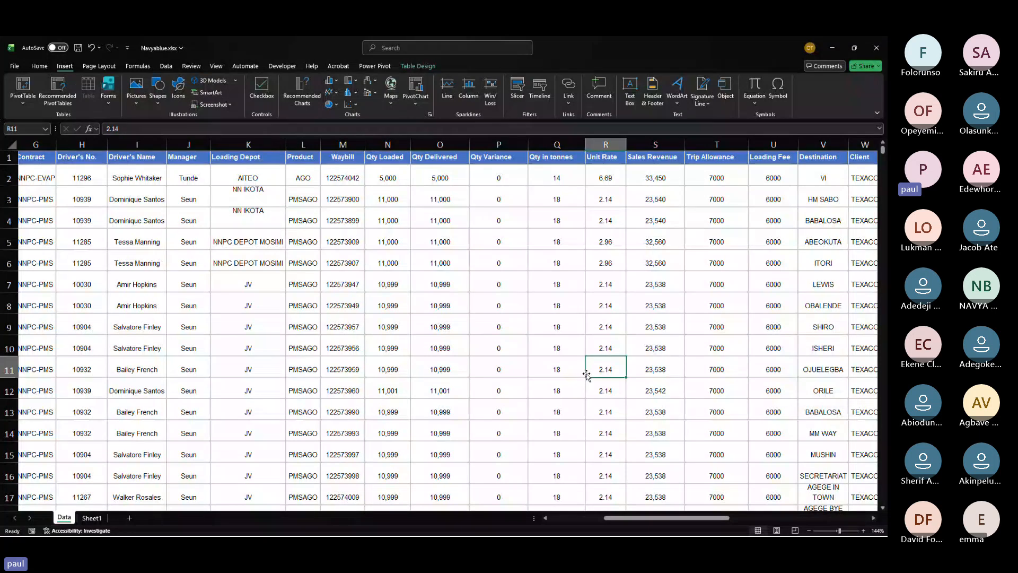
click(20, 88)
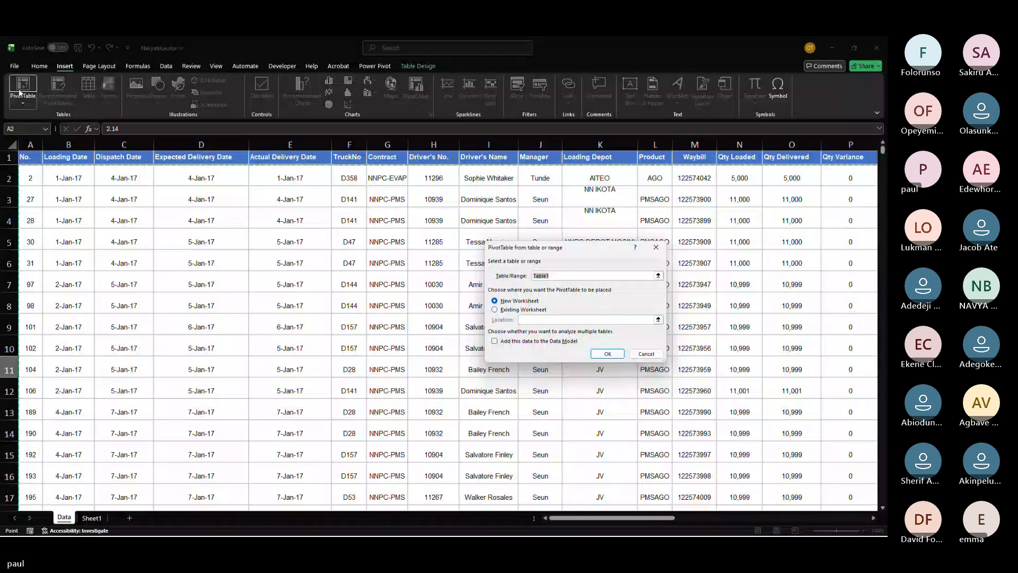
click(564, 274)
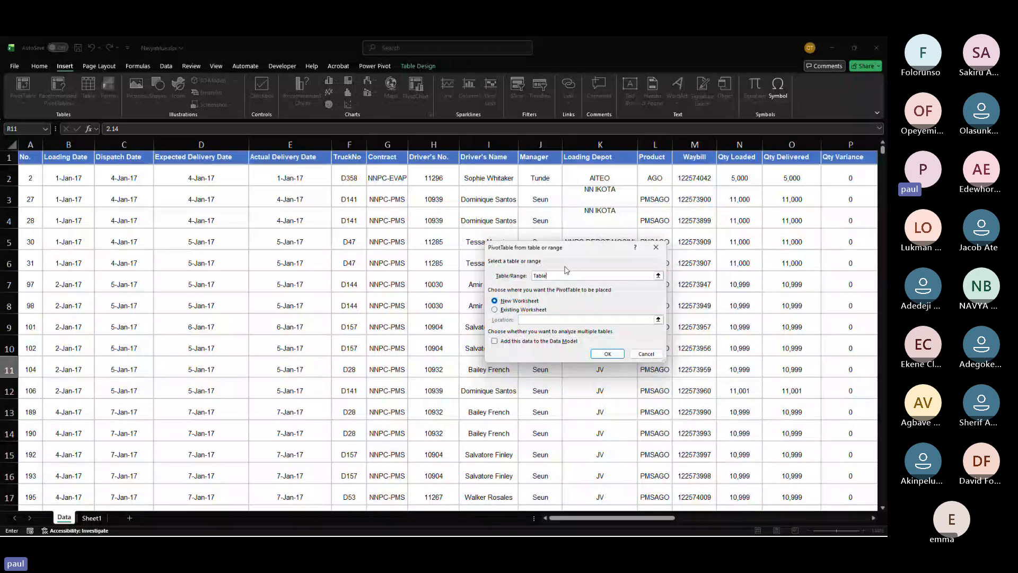
key(BackSpace)
key(BackSpace)
key(BackSpace)
key(BackSpace)
key(BackSpace)
key(BackSpace)
drag(32, 159, 432, 229)
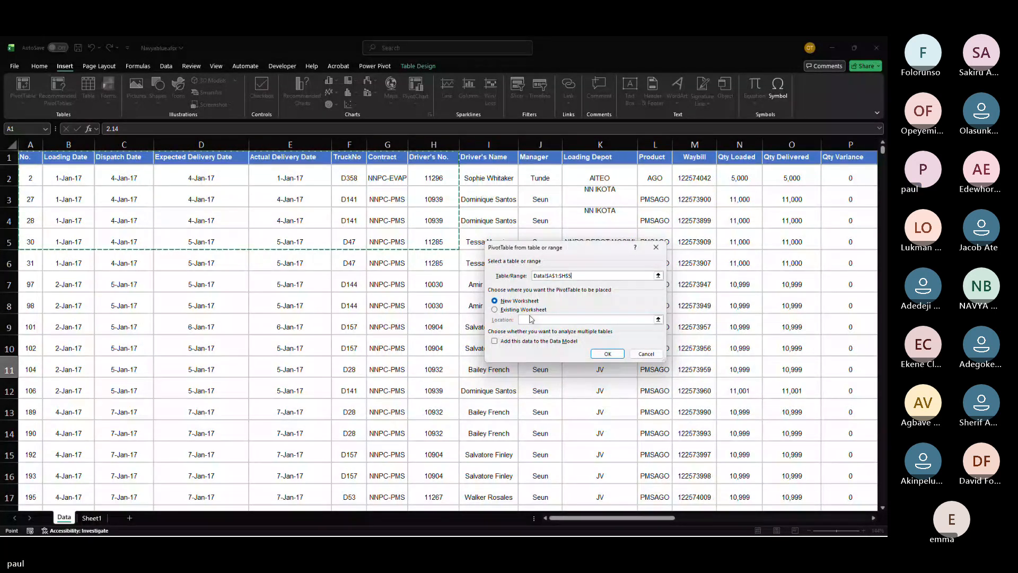
click(606, 353)
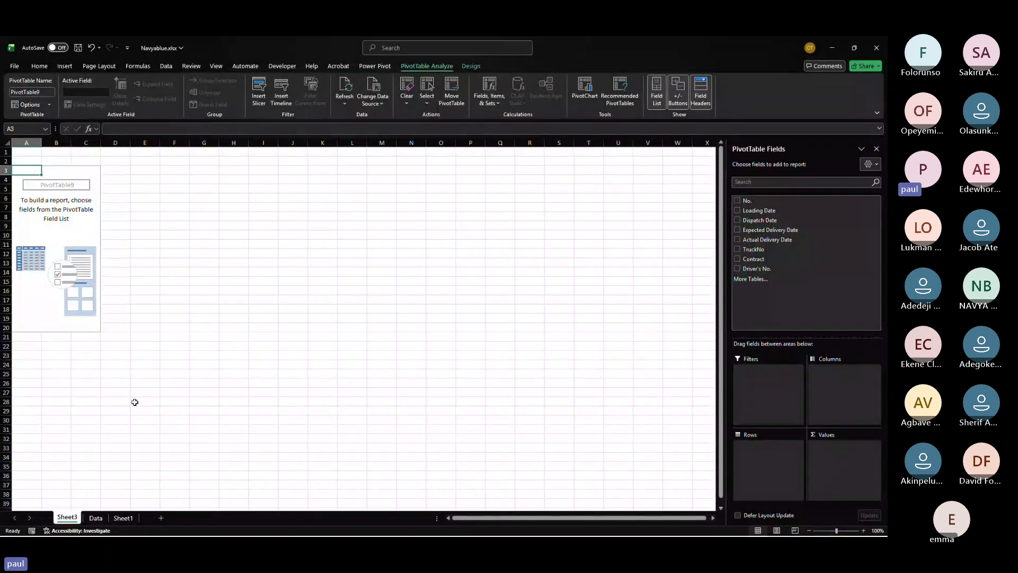
Step: Delete the new worksheet containing the empty PivotTable
right_click(70, 520)
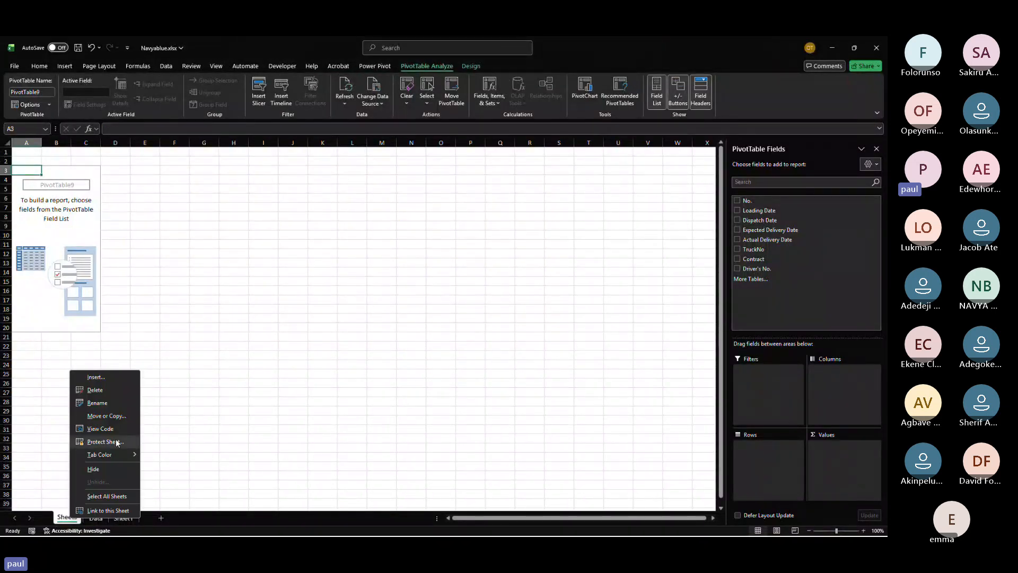
click(113, 389)
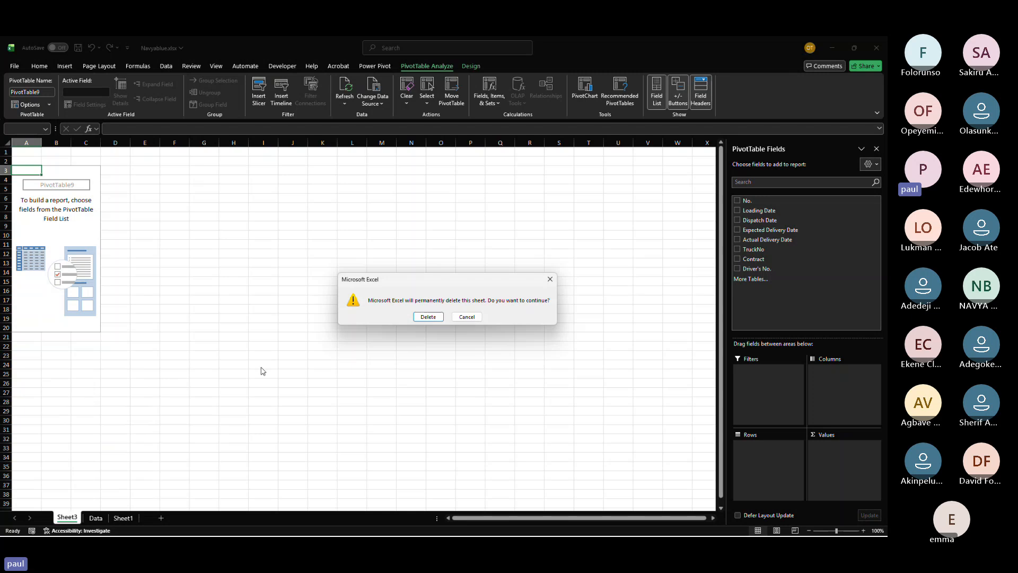
click(430, 318)
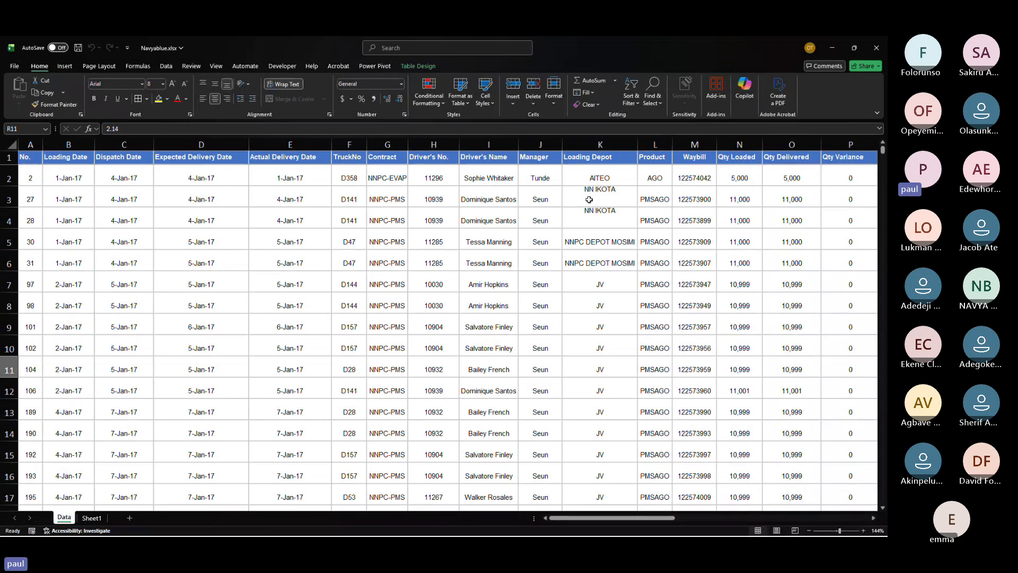
Step: Insert a PivotTable from Table1 into the existing Data worksheet at cell AS6
scroll(588, 199, right, 8)
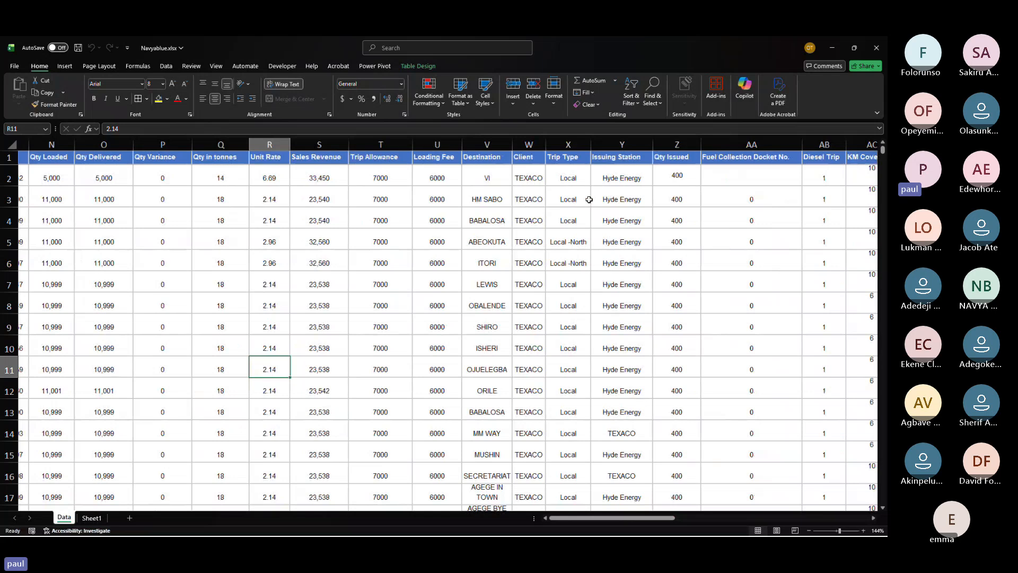
scroll(588, 200, left, 3)
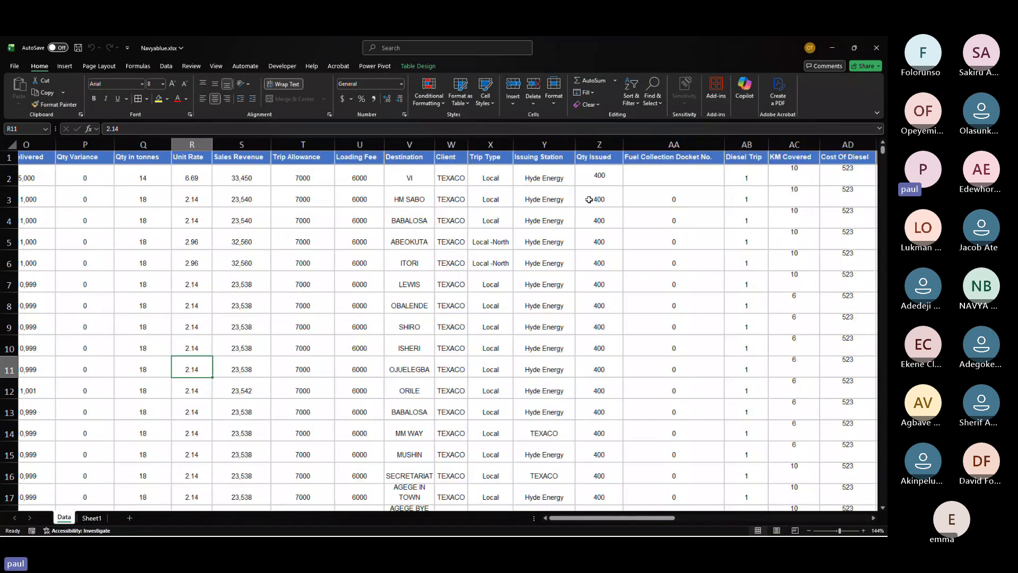
scroll(588, 199, left, 1)
click(589, 199)
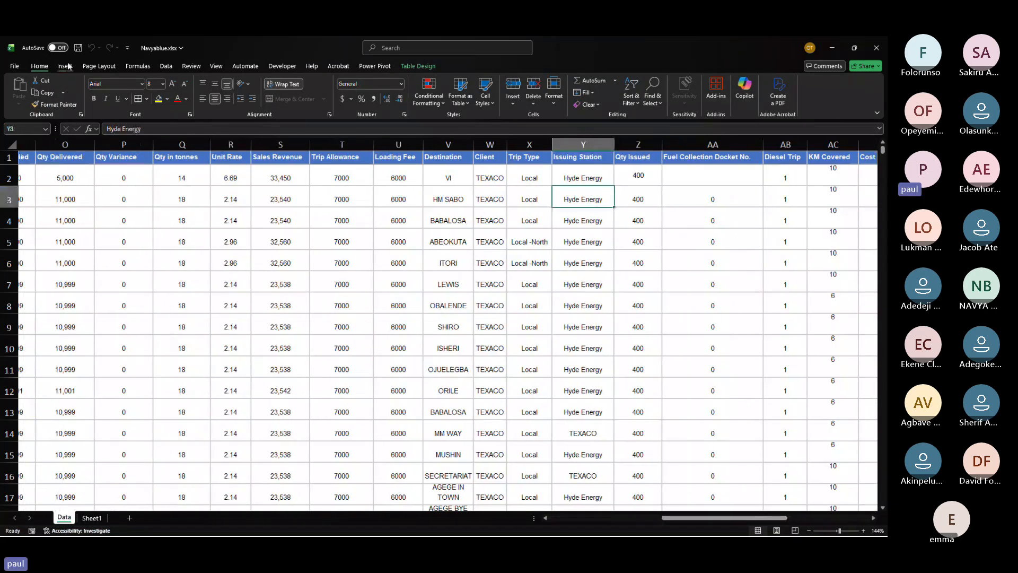
click(66, 66)
click(22, 86)
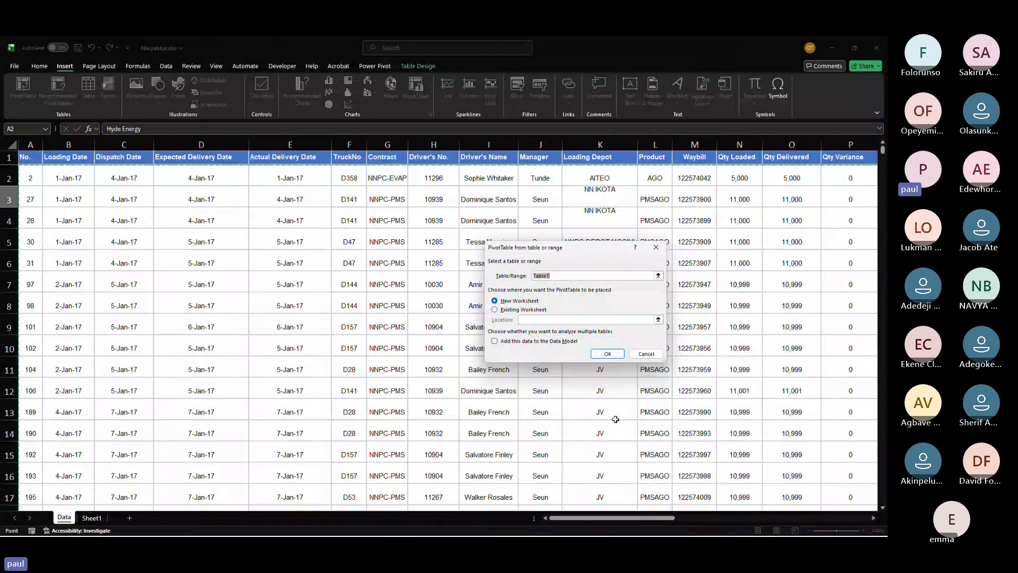
click(510, 310)
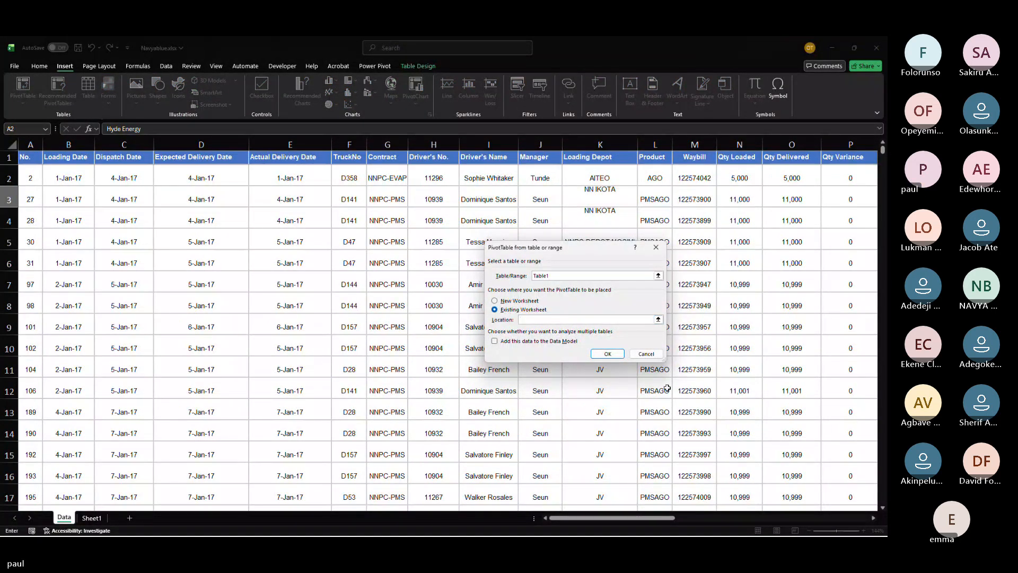
click(608, 354)
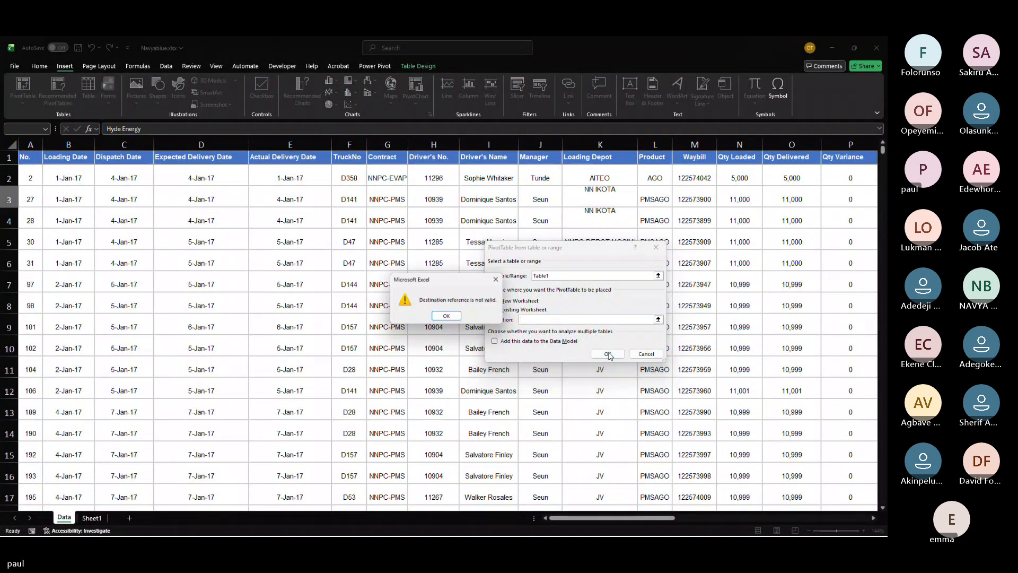
click(435, 314)
scroll(436, 314, right, 10)
scroll(435, 314, down, 1)
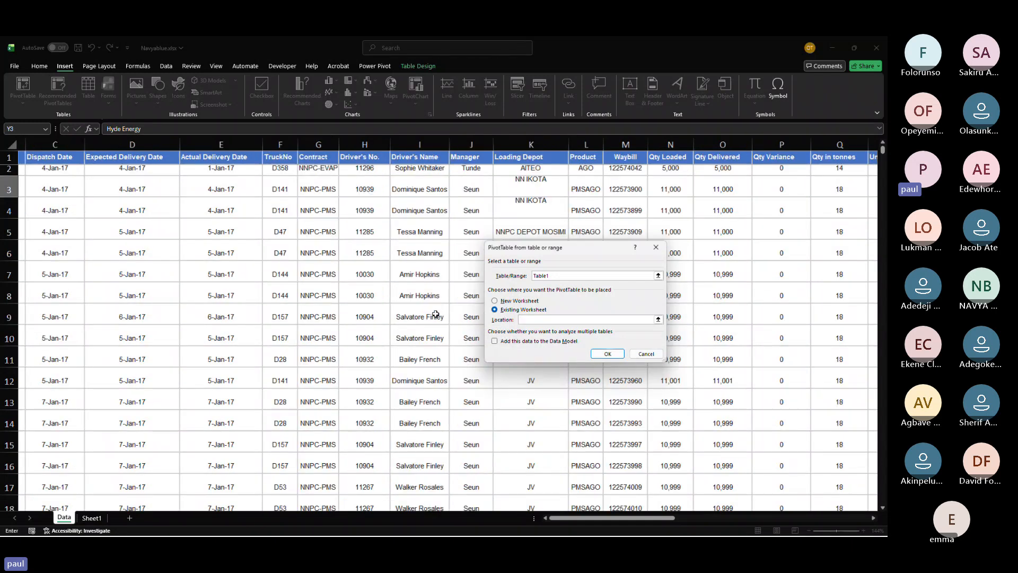
scroll(336, 279, up, 1)
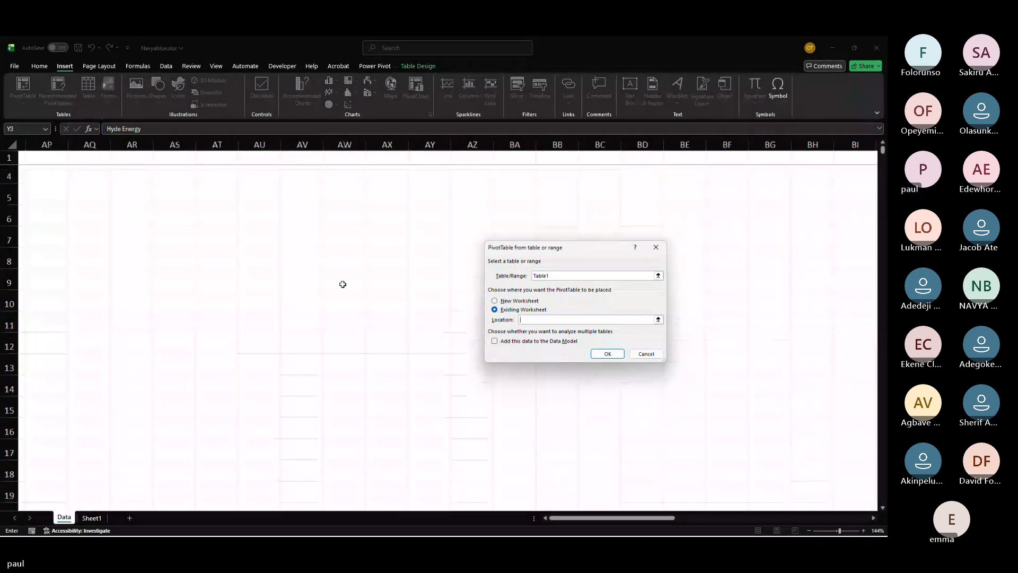
scroll(335, 279, left, 3)
click(205, 209)
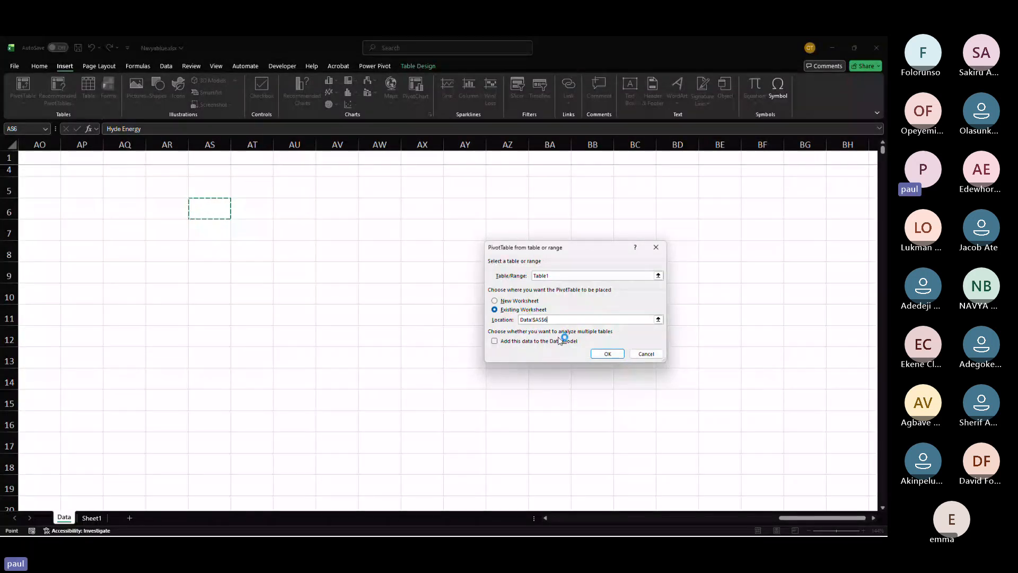
click(607, 354)
click(593, 357)
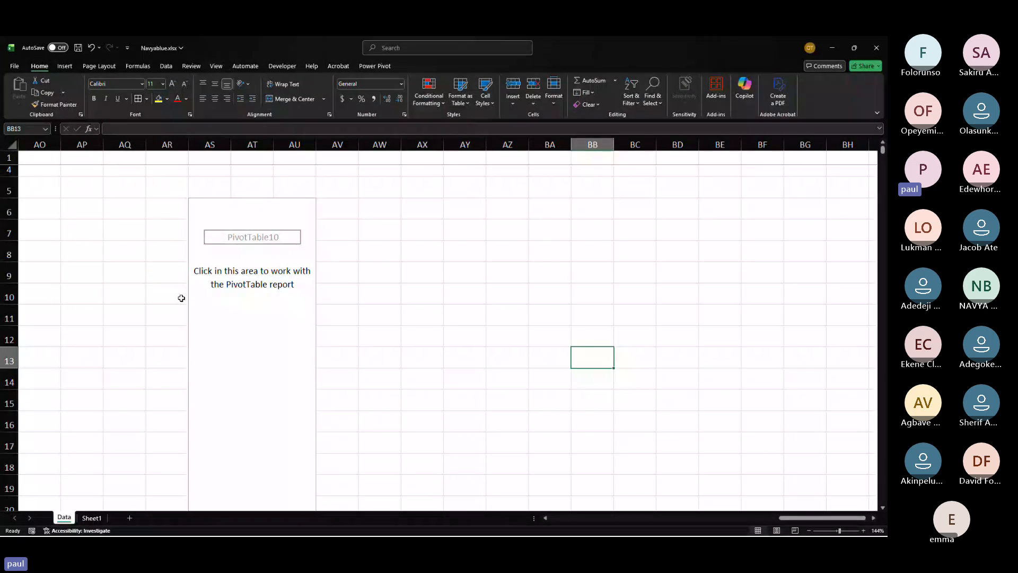
Step: Select the empty PivotTable and scroll across the Data sheet to examine its position and field list
click(246, 255)
scroll(246, 255, left, 10)
scroll(246, 256, down, 1)
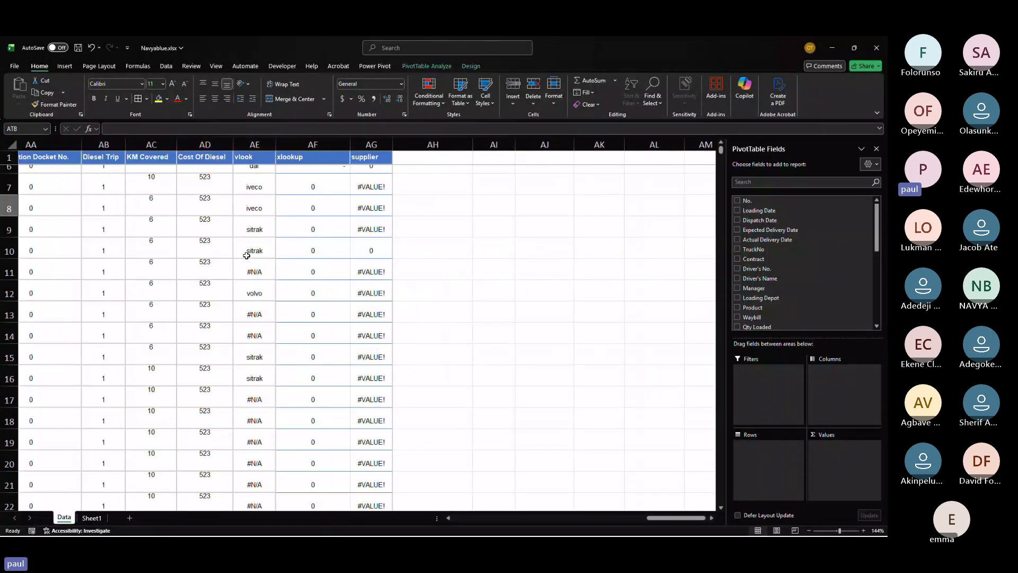
scroll(247, 256, right, 10)
scroll(247, 256, left, 3)
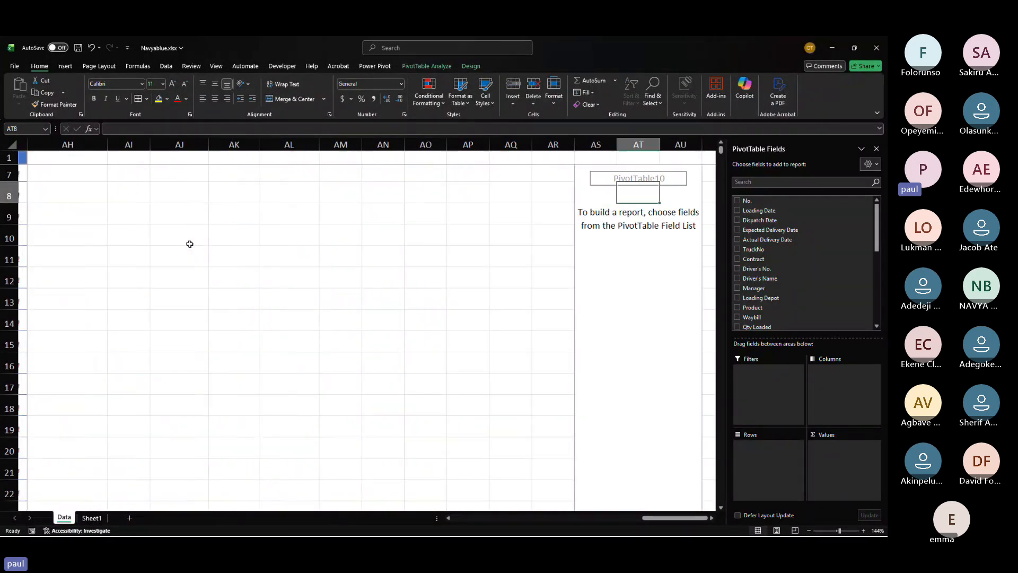
scroll(189, 244, right, 6)
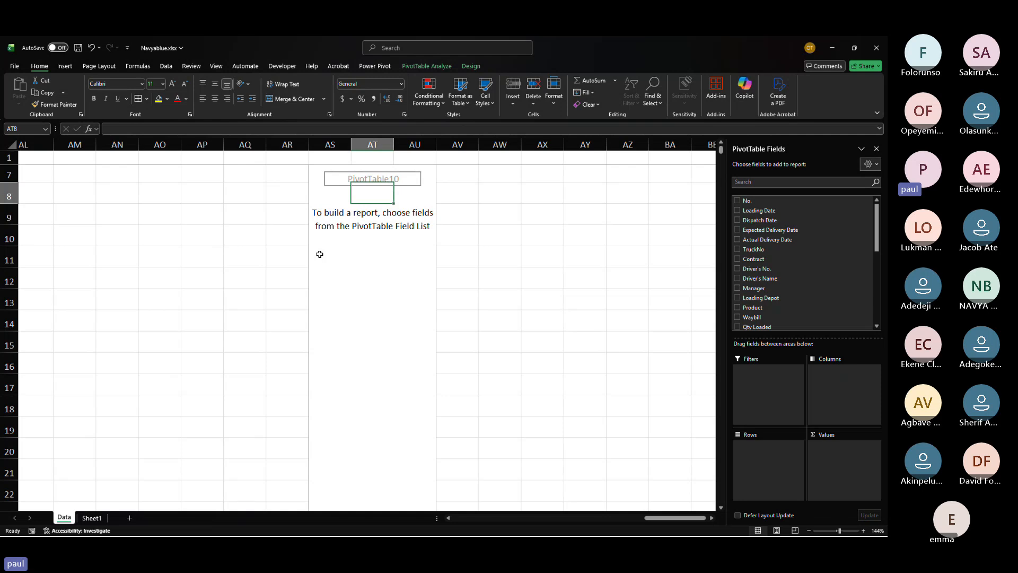
scroll(320, 254, left, 4)
scroll(320, 254, up, 2)
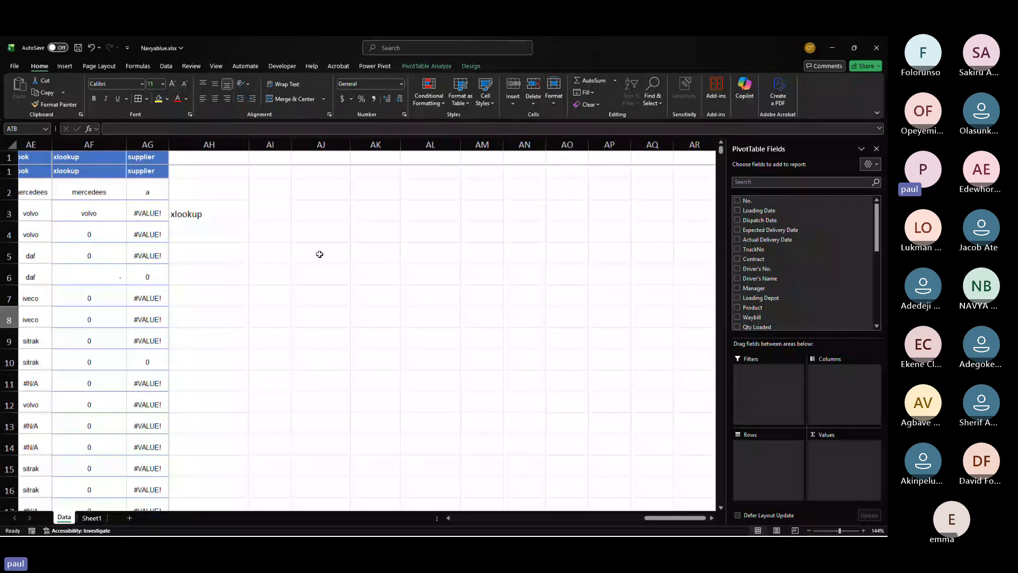
Step: Delete column AH next to the supplier column
click(195, 142)
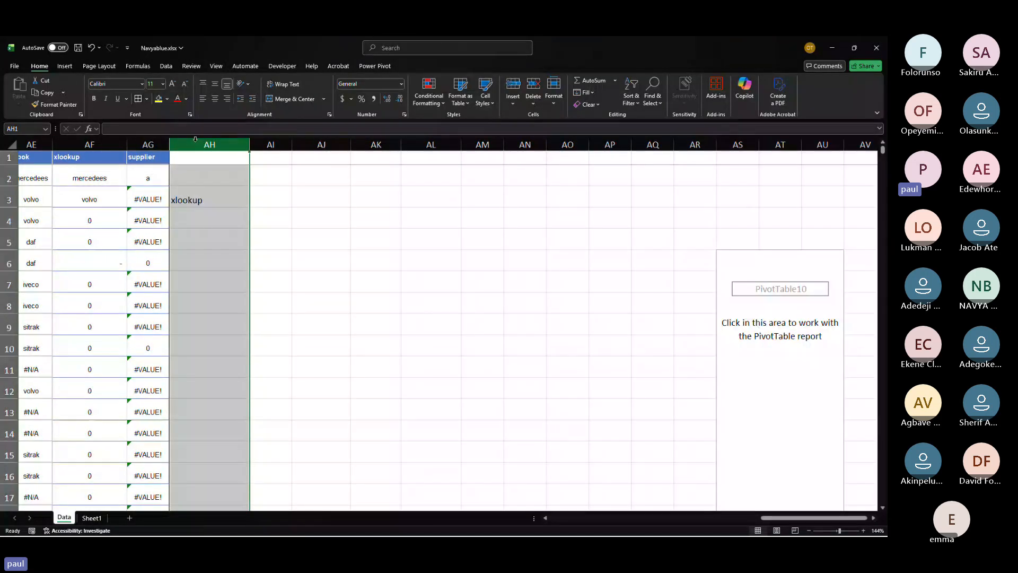
right_click(226, 146)
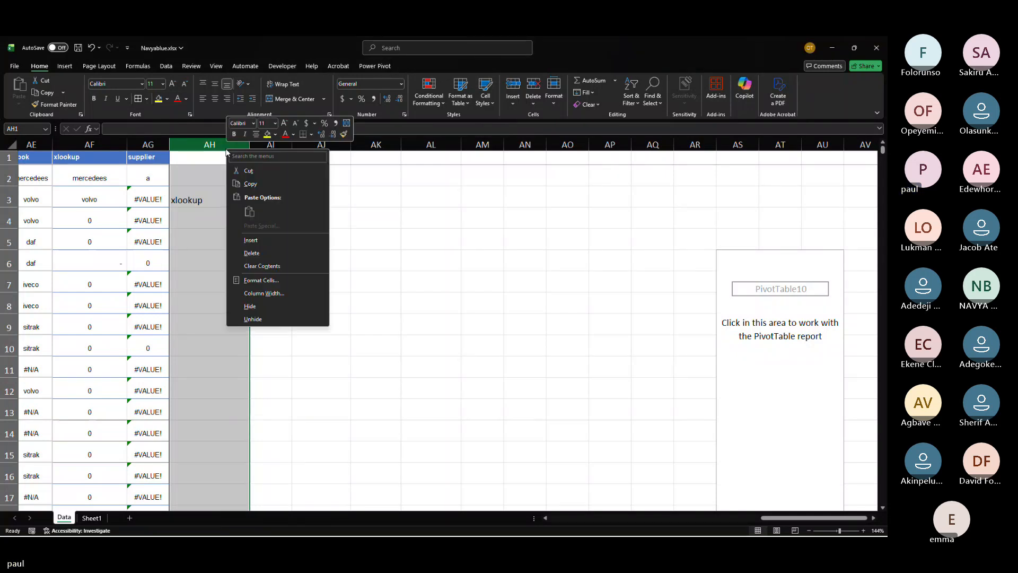
click(261, 253)
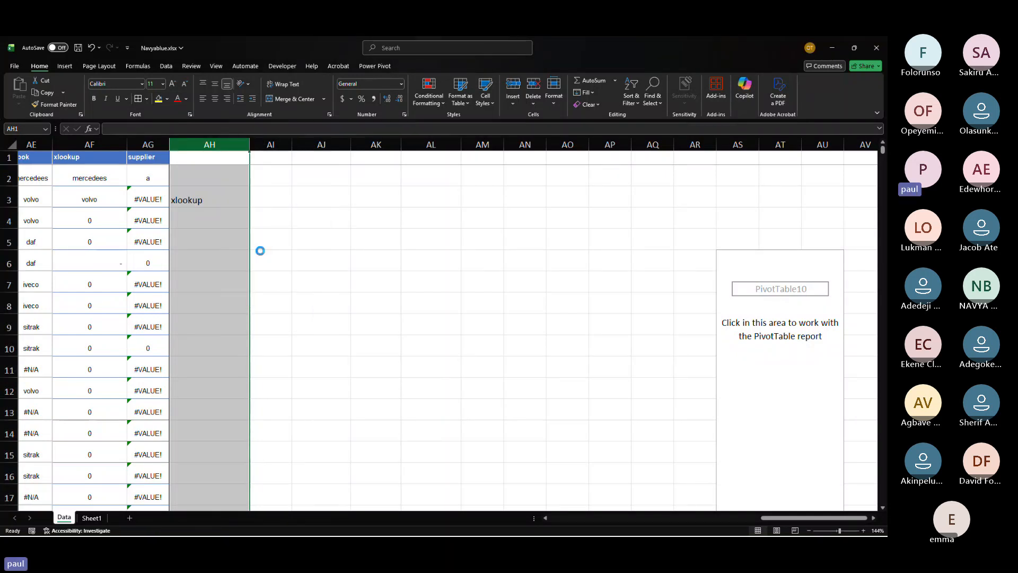
Step: Switch to the presentation and advance to the slide on the four main PivotTable components
key(alt+Tab)
key(alt+Tab)
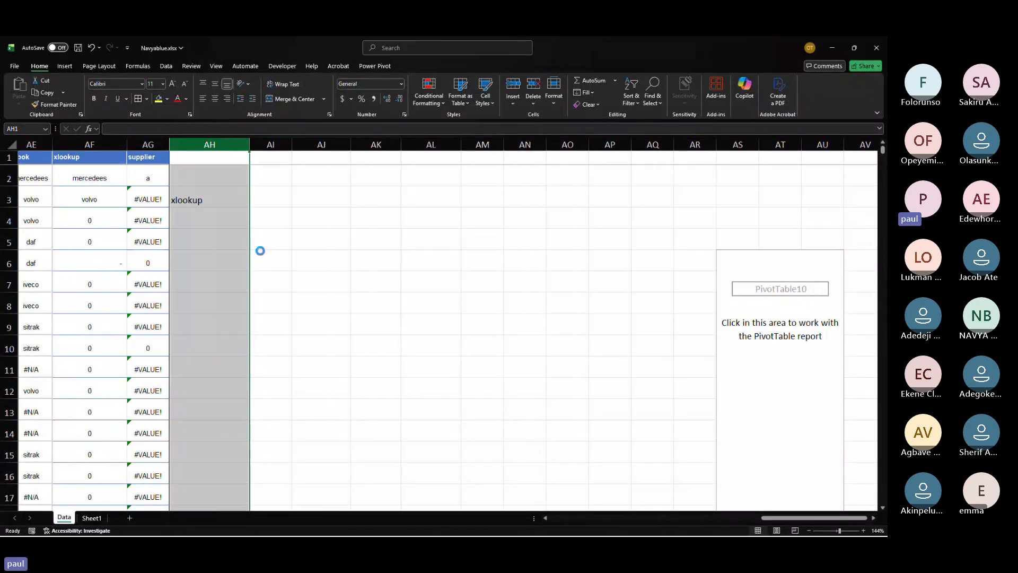
key(alt+Tab)
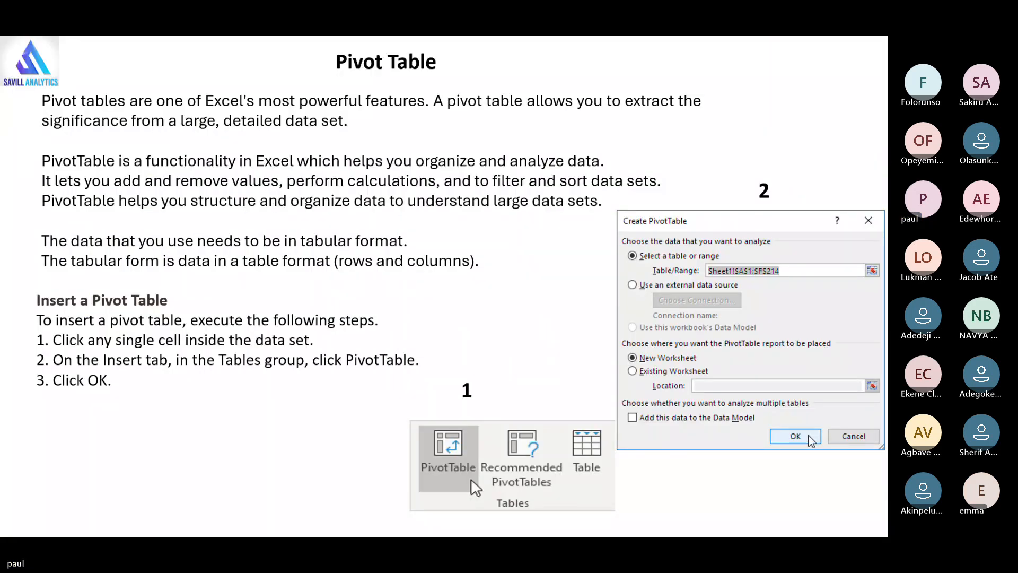
key(Right)
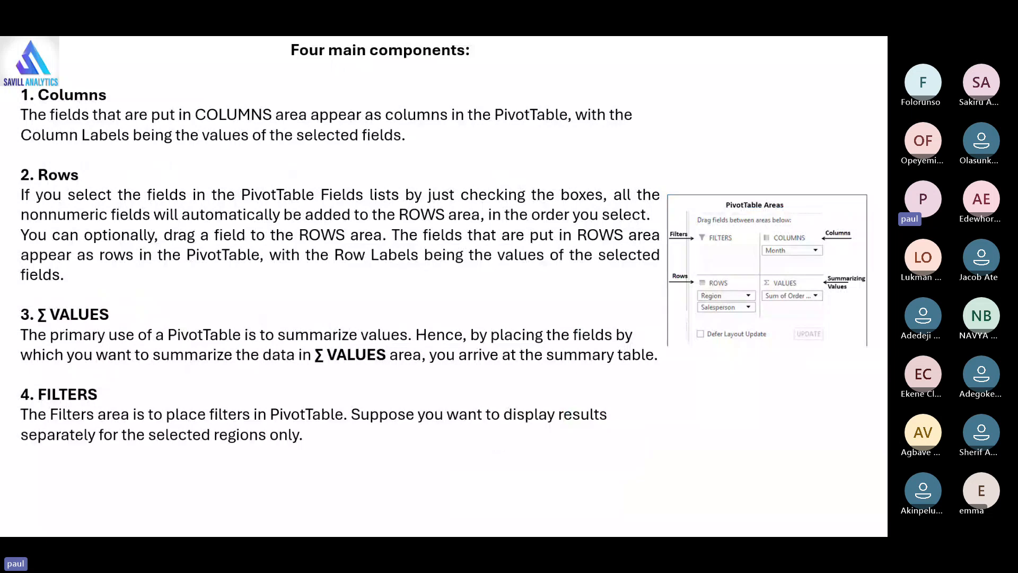
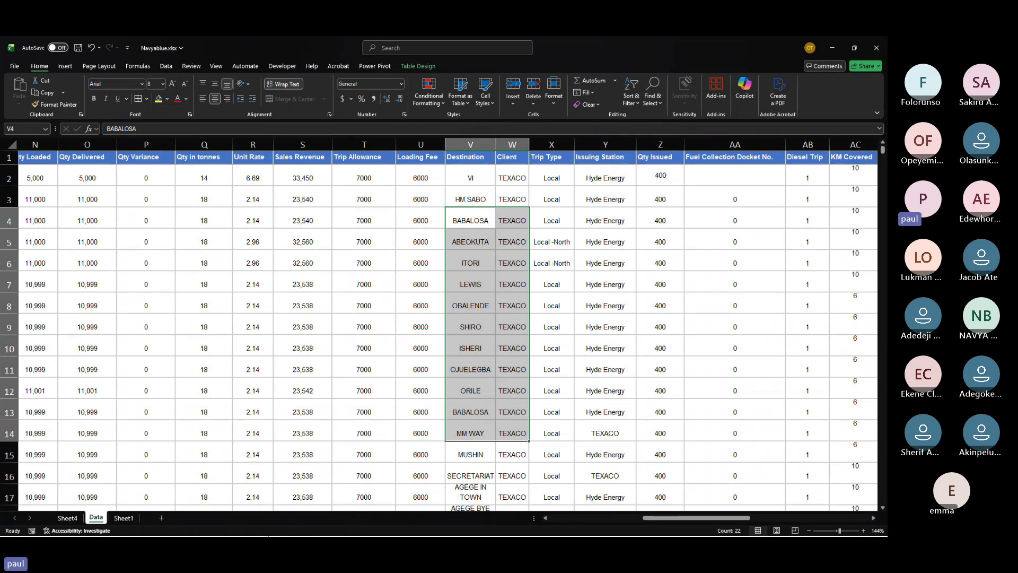
Step: Go to Sheet4 and add the Manager field to the PivotTable's rows
click(72, 518)
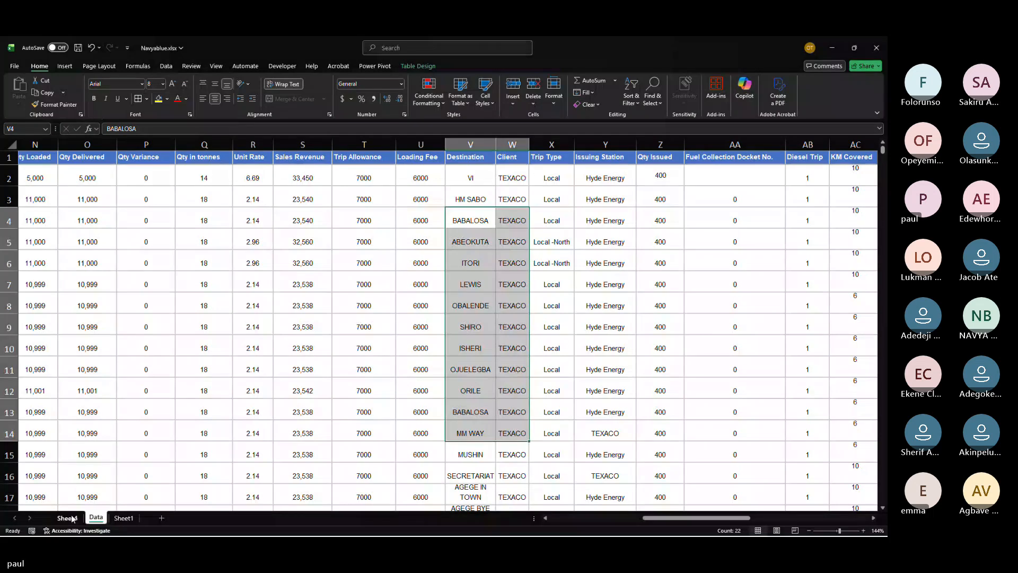
click(71, 518)
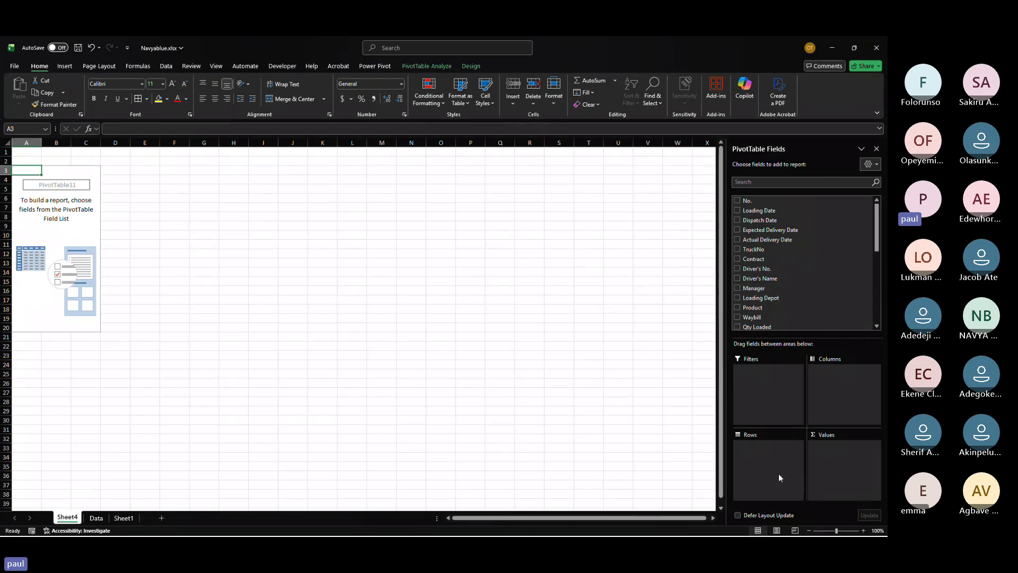
click(737, 287)
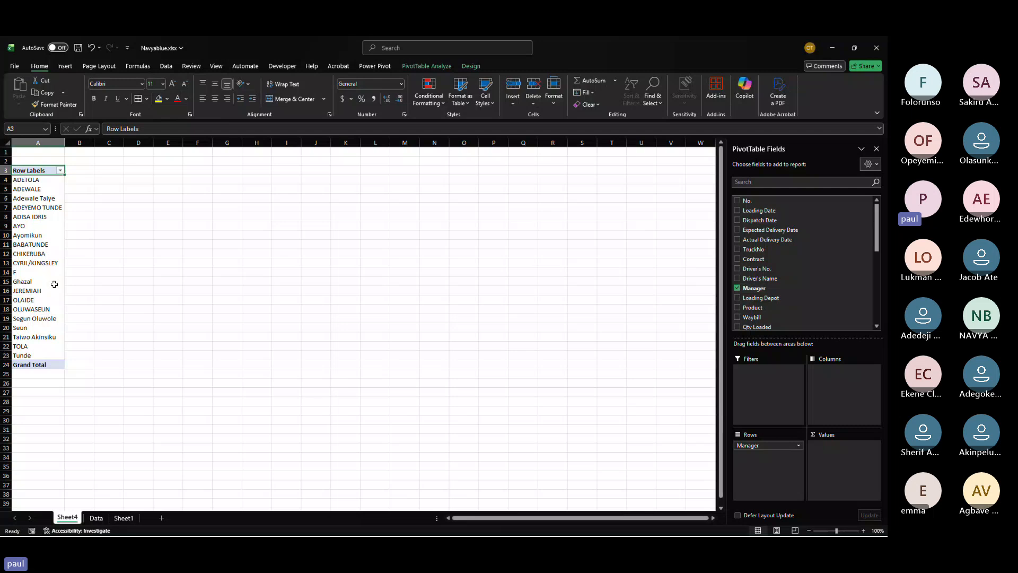
Step: Add the Qty Loaded field to the PivotTable's values
click(36, 171)
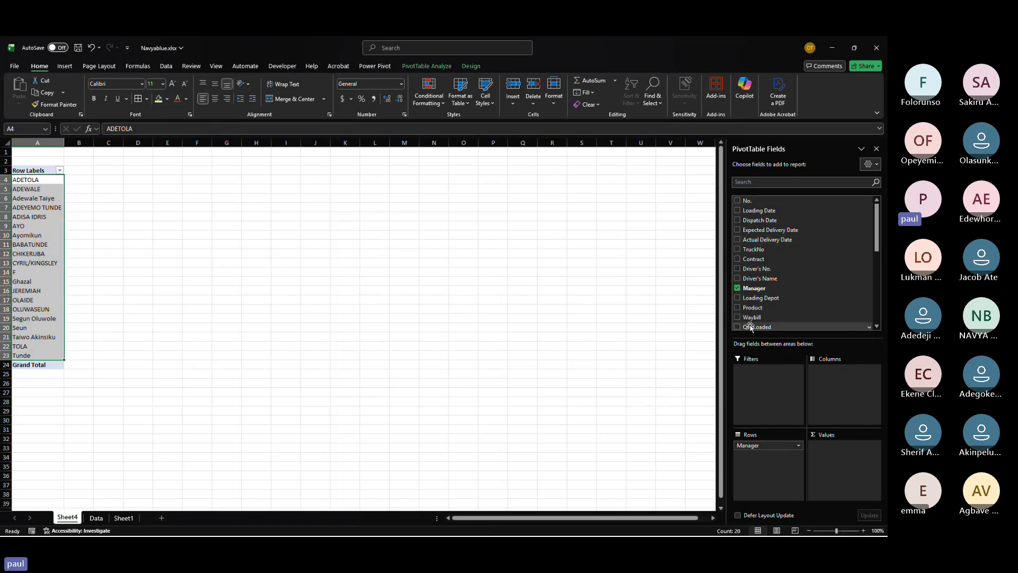
scroll(750, 328, down, 3)
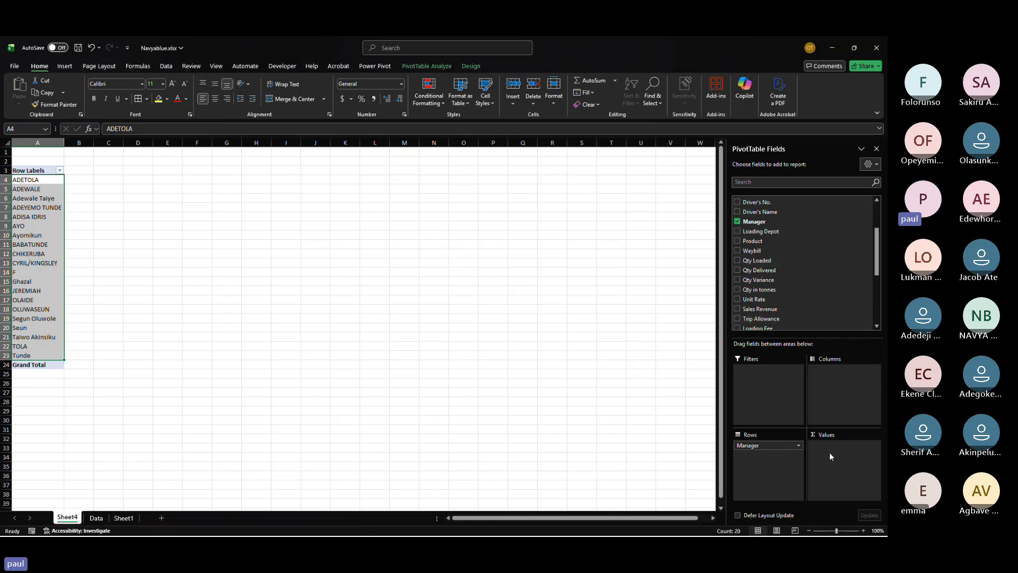
click(737, 260)
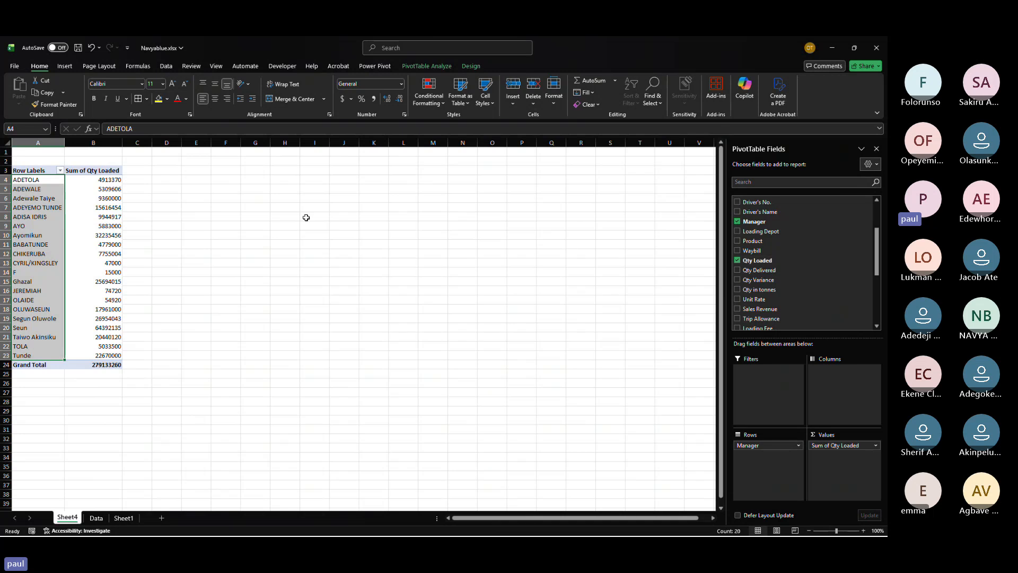
Step: Format the Sum of Qty Loaded figures with comma style and no decimal places
drag(97, 179, 111, 360)
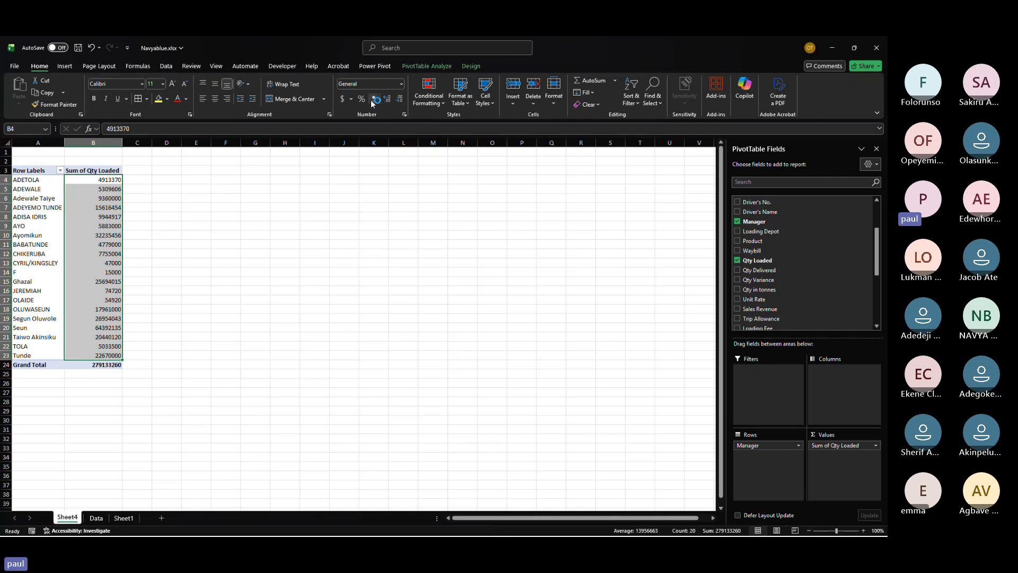
click(375, 99)
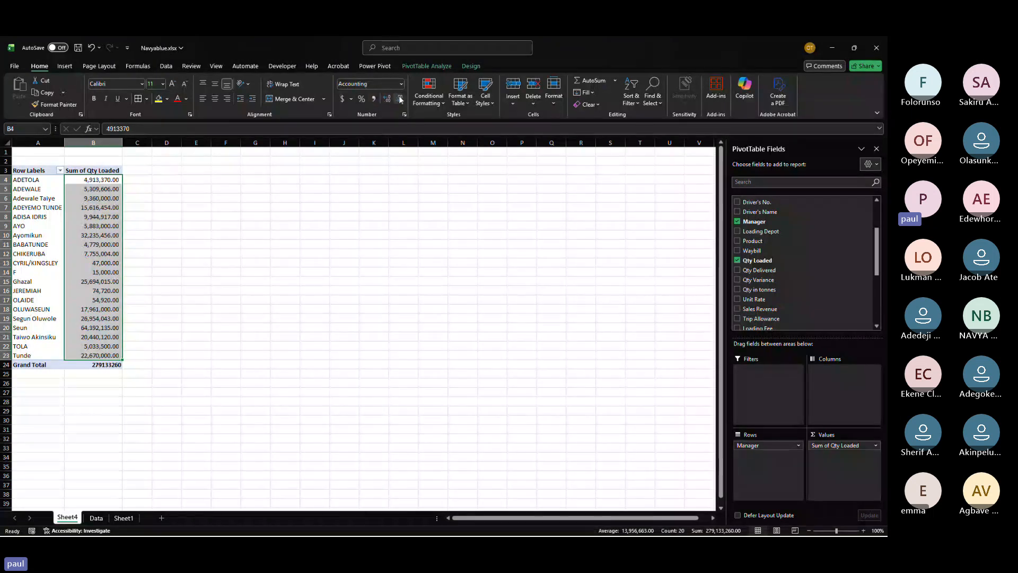
click(400, 99)
click(400, 99)
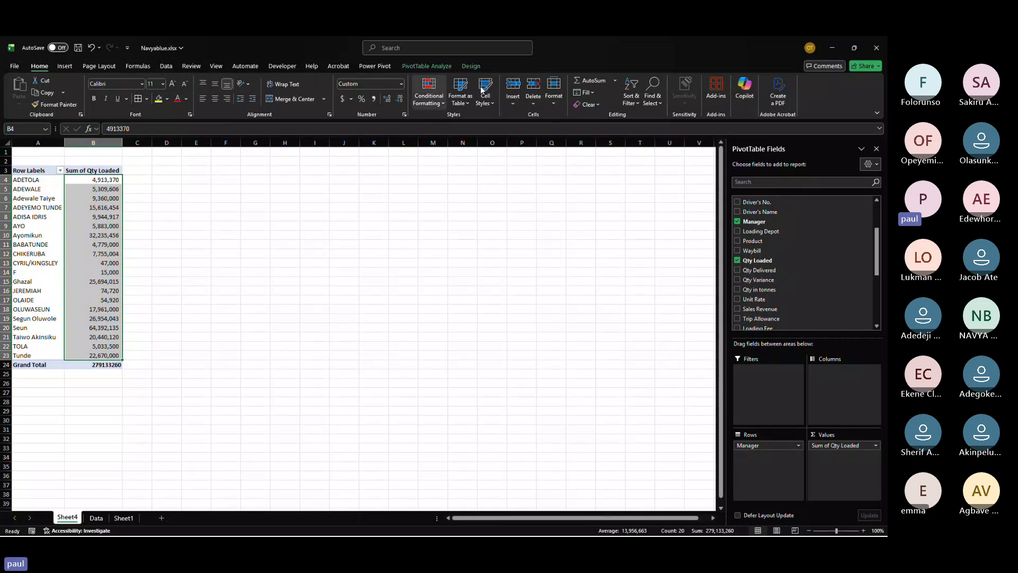
Step: Add Sales Revenue to the PivotTable, moving it from rows into the values area
click(738, 309)
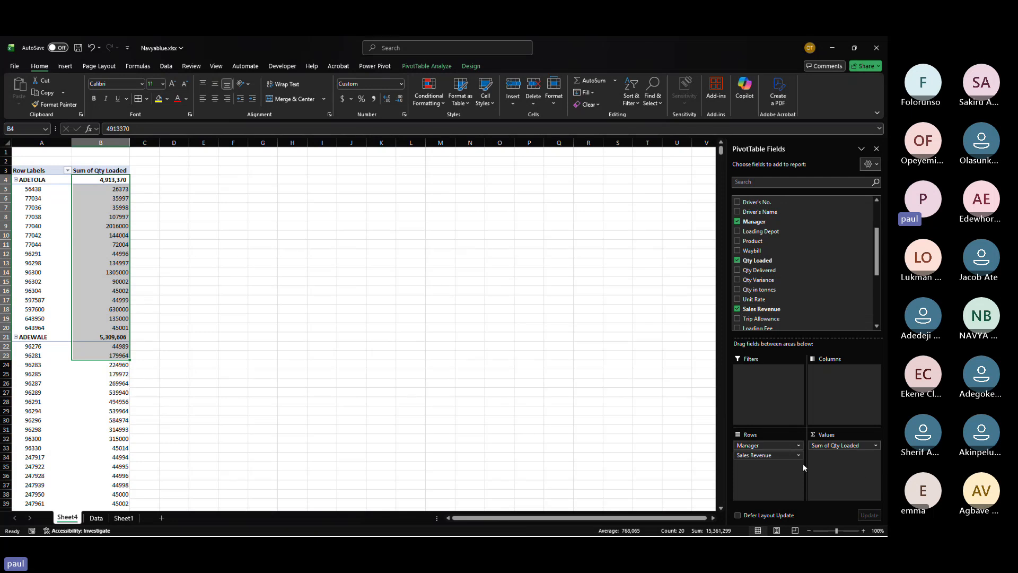
drag(768, 455, 830, 460)
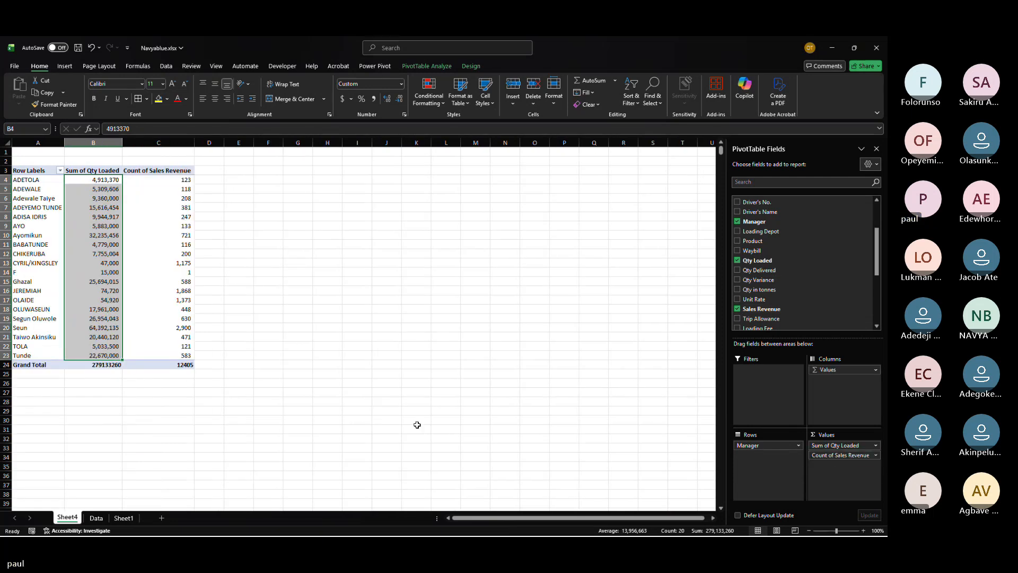
click(165, 340)
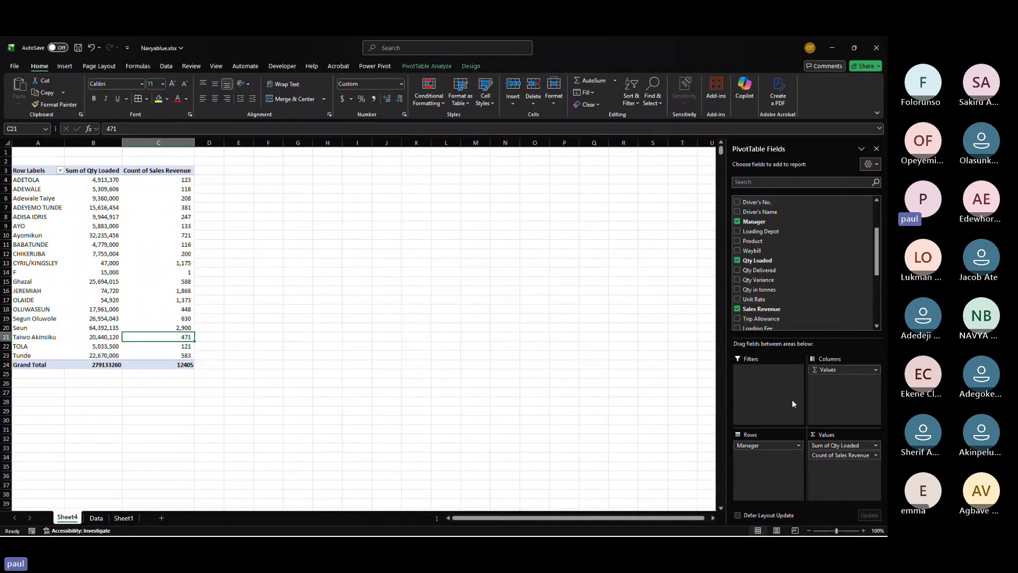
Step: Add Trip Type as a report filter and filter the PivotTable to InterState
scroll(791, 291, down, 5)
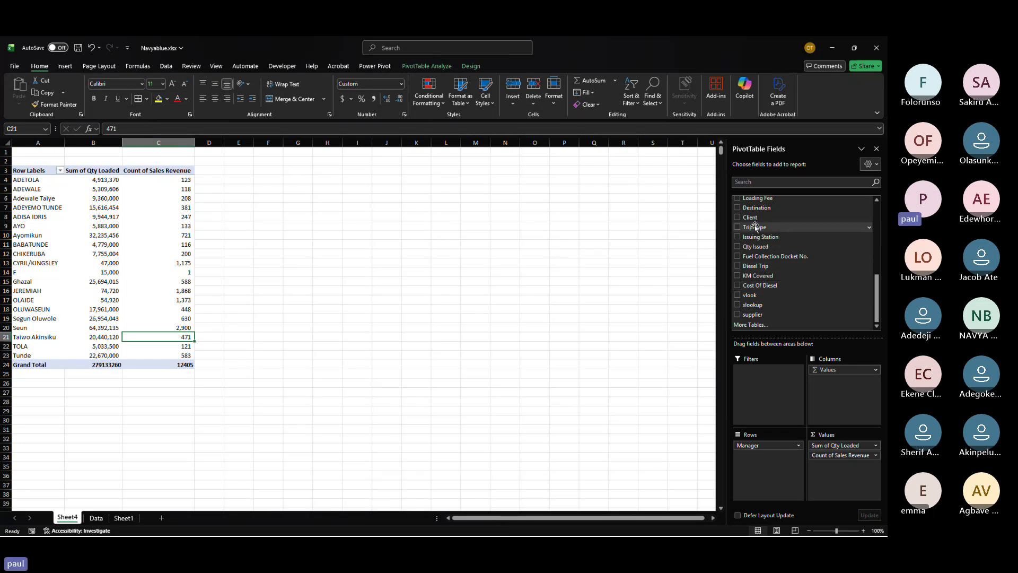
drag(757, 225, 762, 395)
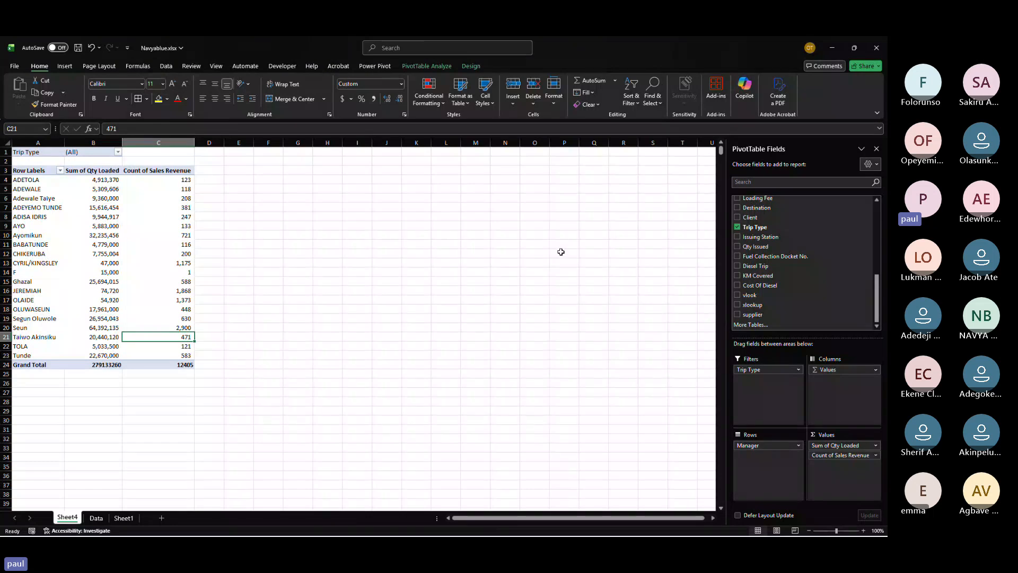
click(118, 152)
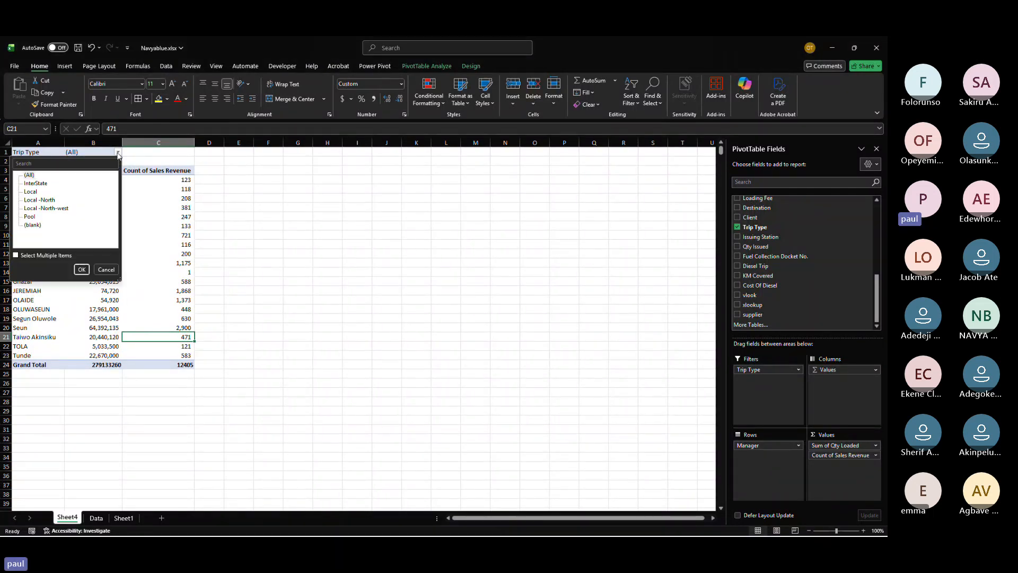
click(35, 184)
click(81, 269)
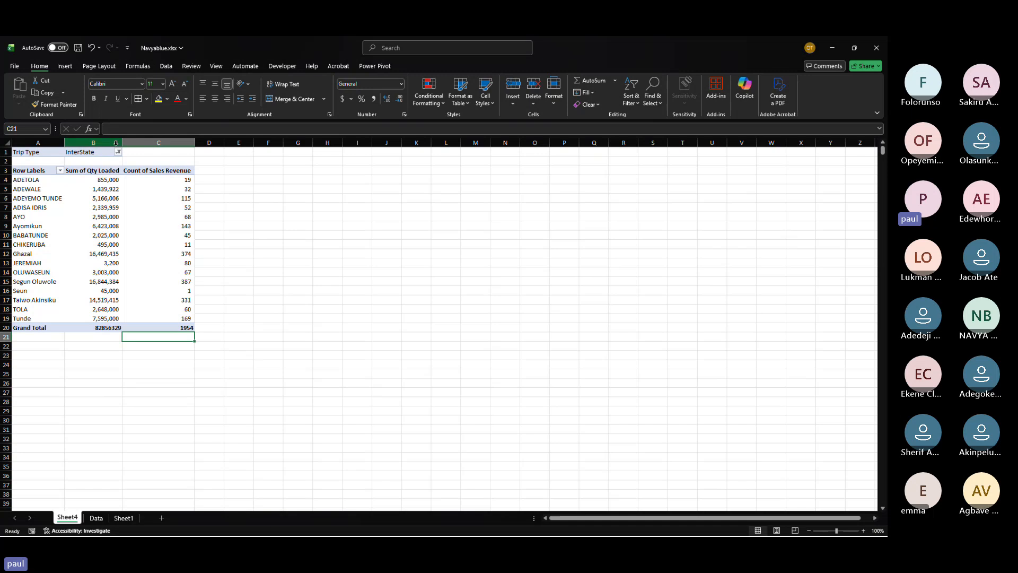
click(116, 160)
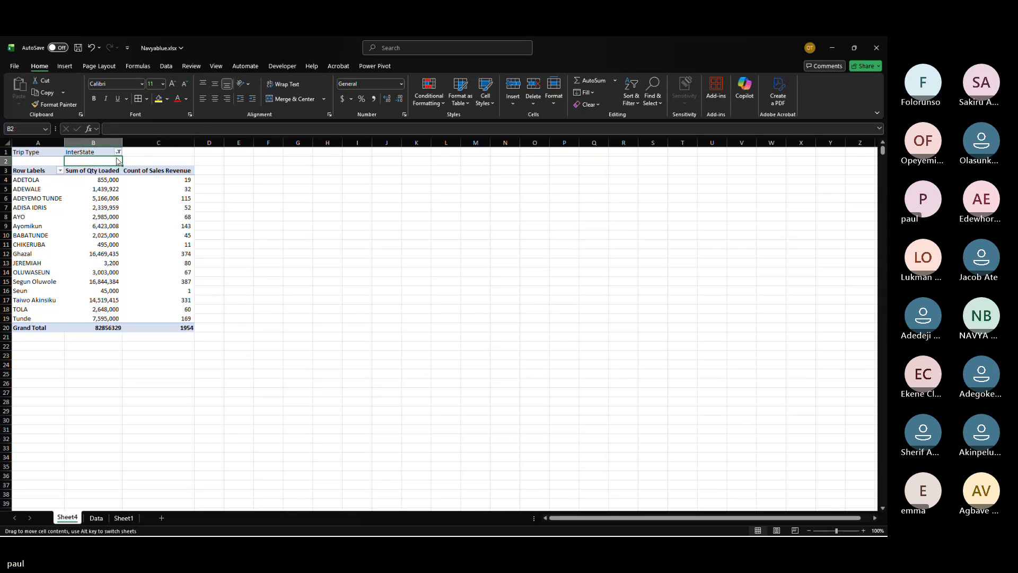
drag(118, 160, 118, 135)
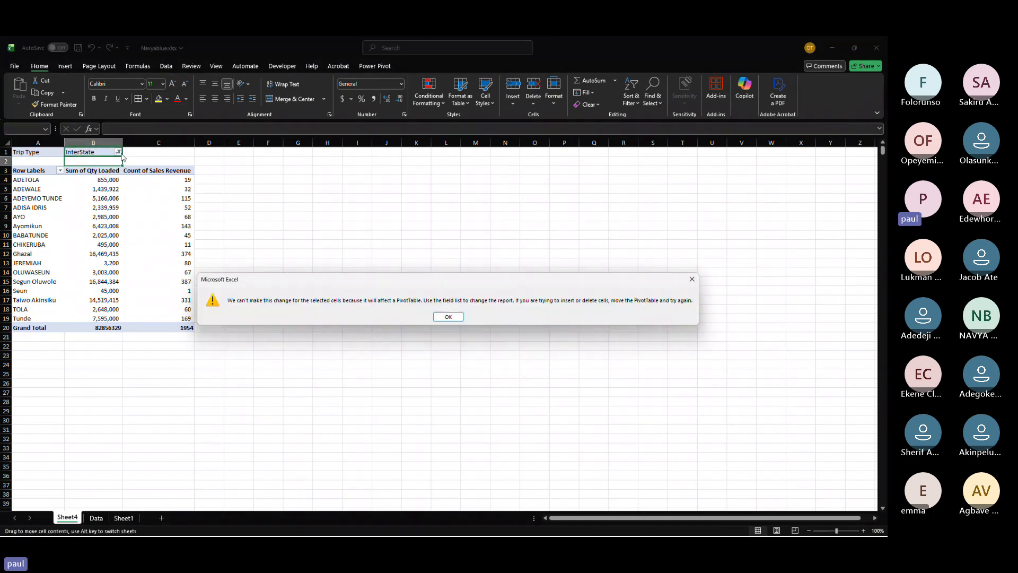
key(Return)
Step: Change the Trip Type filter to Local -North-west
click(119, 152)
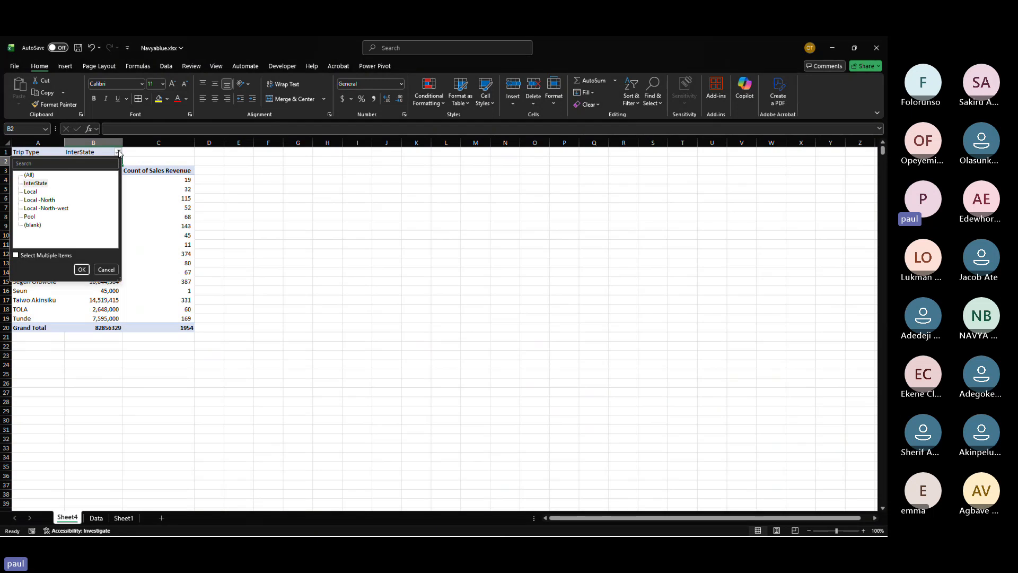
click(34, 210)
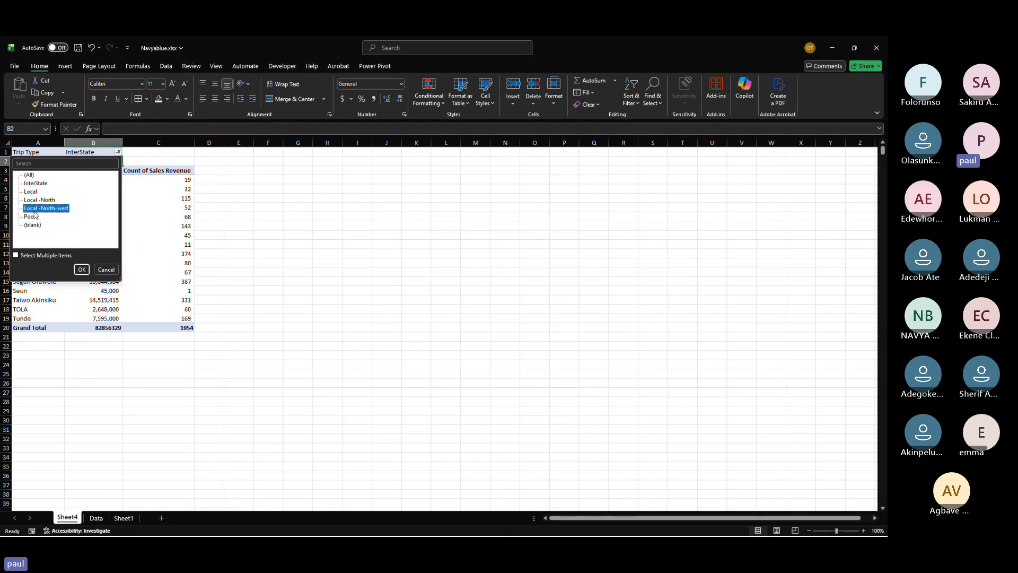
click(81, 268)
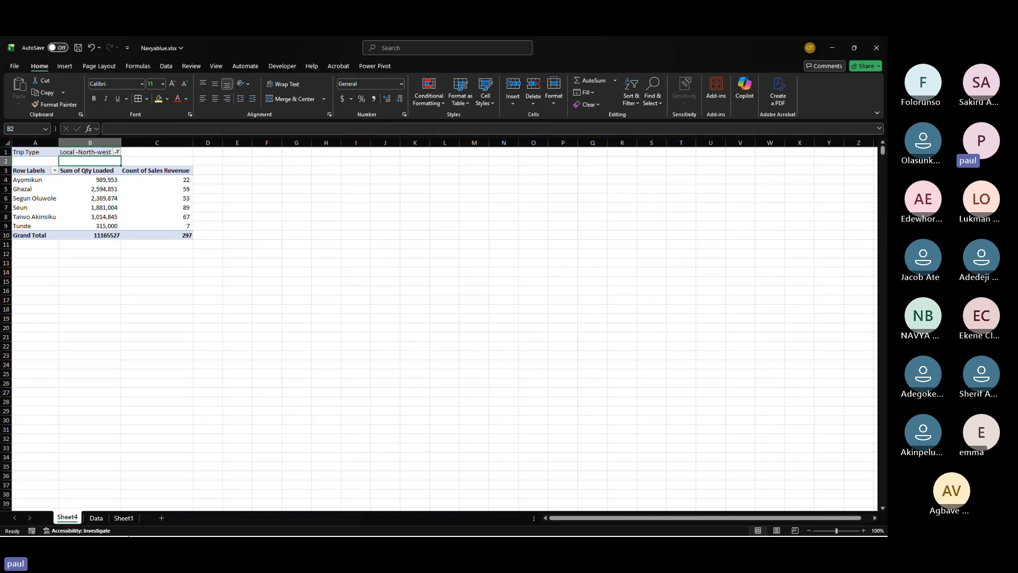
Step: Switch to the Teams meeting, read the meeting chat, and return to the workbook
mouse_move(183, 529)
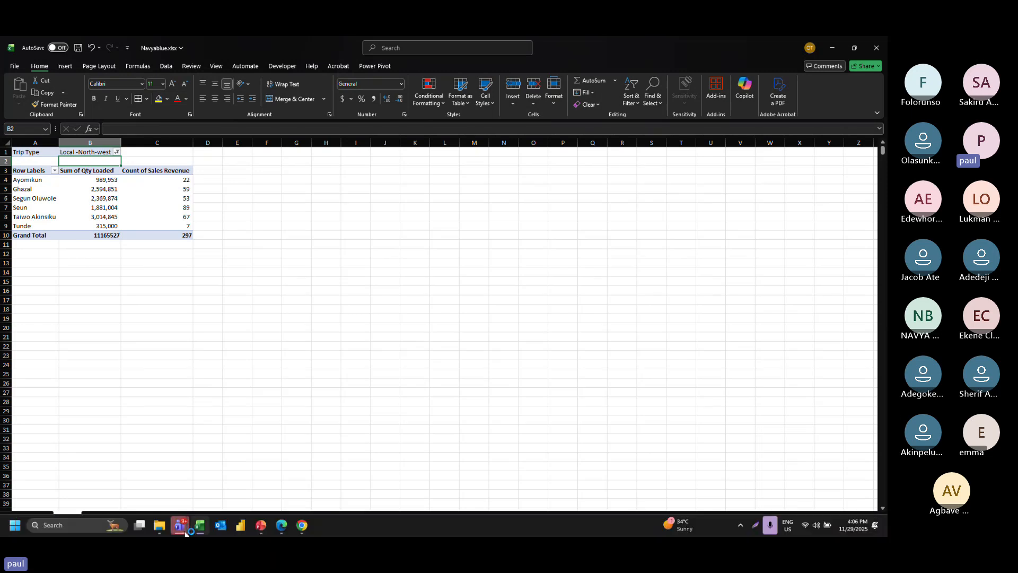
click(181, 531)
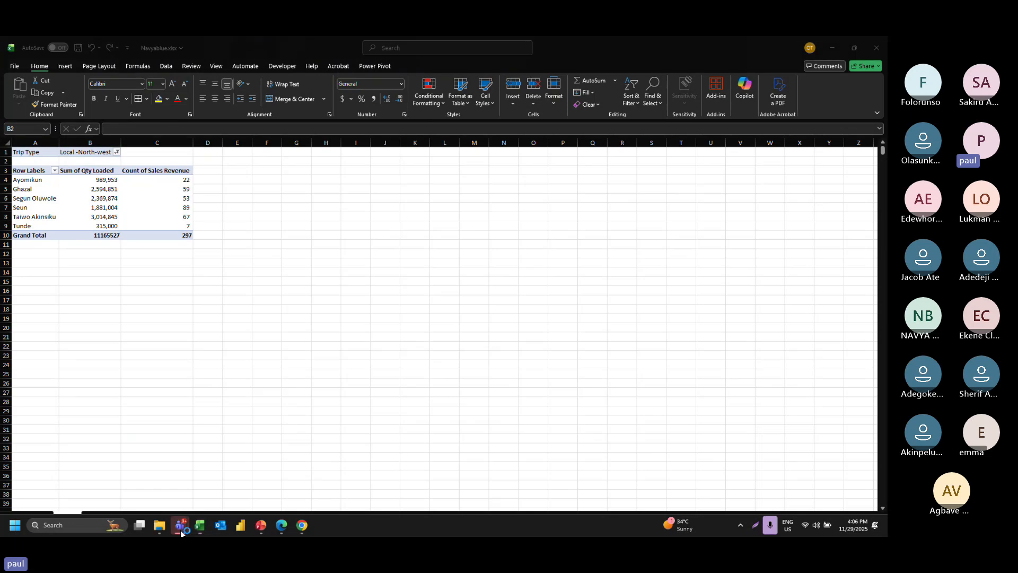
click(159, 459)
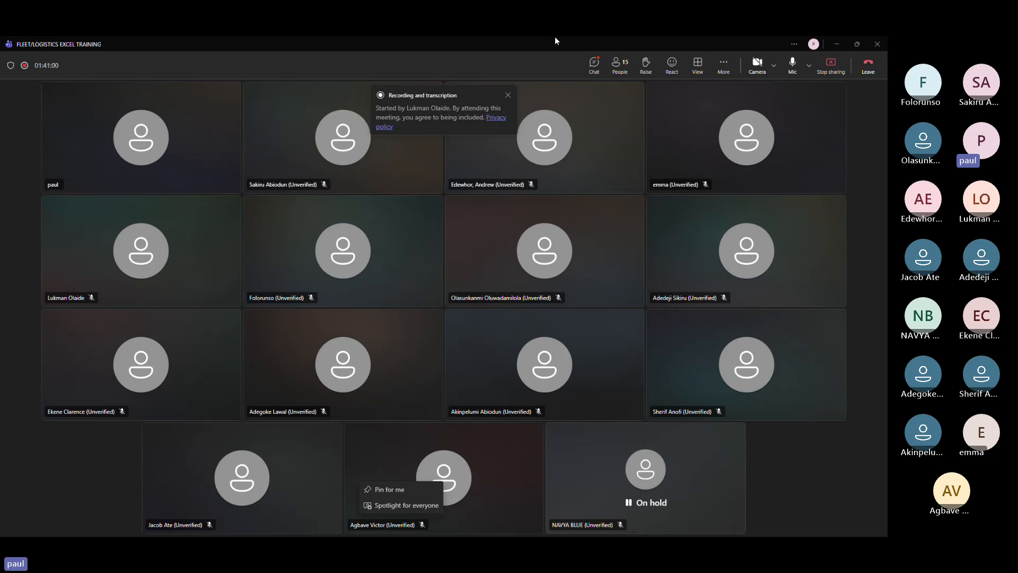
click(600, 68)
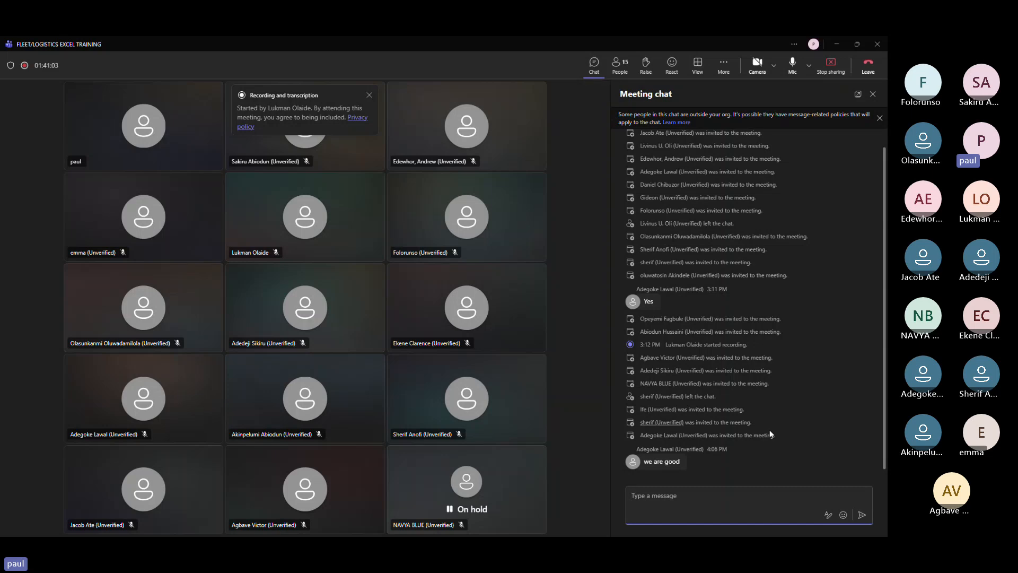
mouse_move(795, 534)
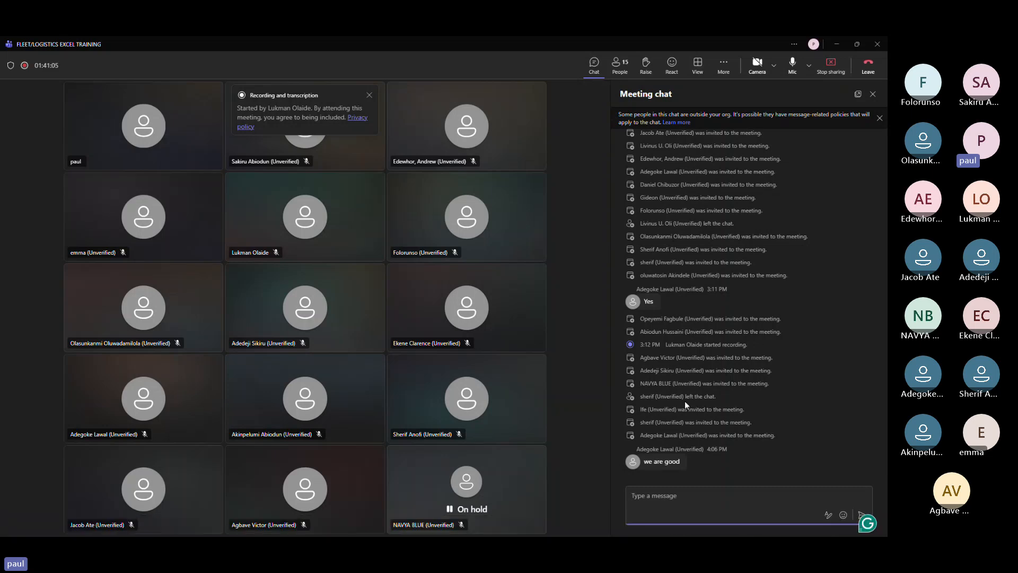
click(840, 43)
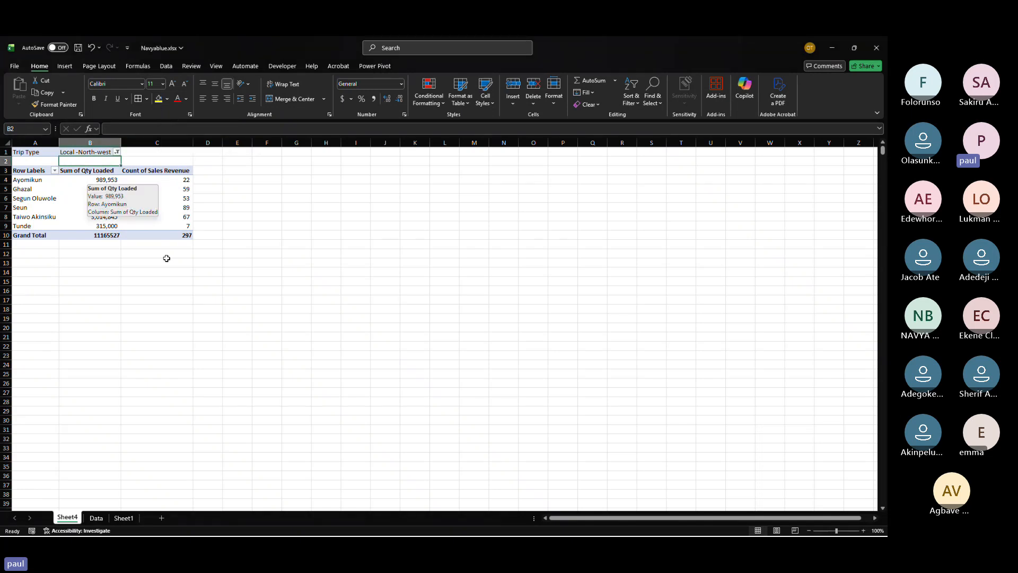
Step: Rename the Count of Sales Revenue column header to "total revenu"
click(178, 281)
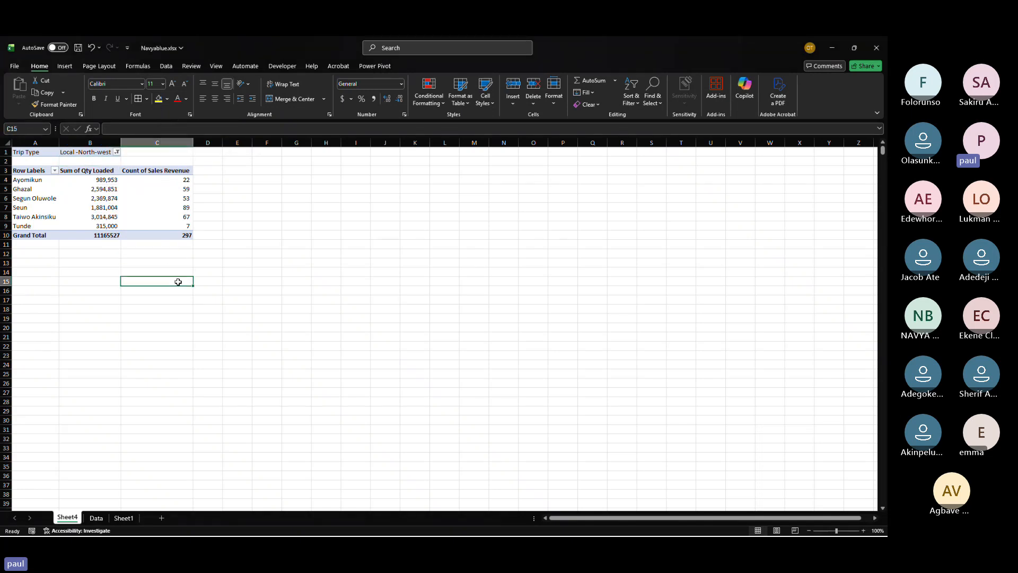
click(157, 172)
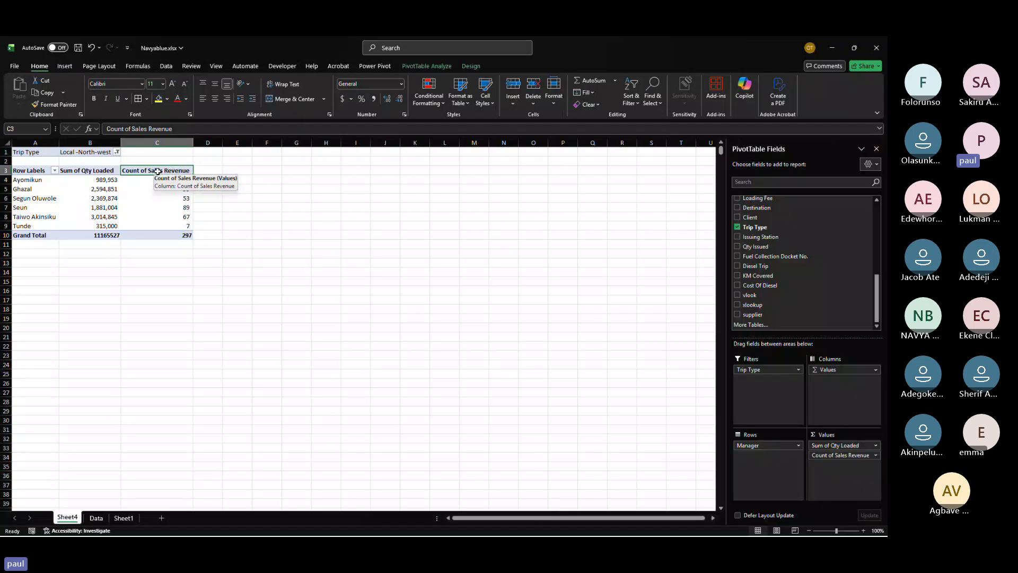
text(tota)
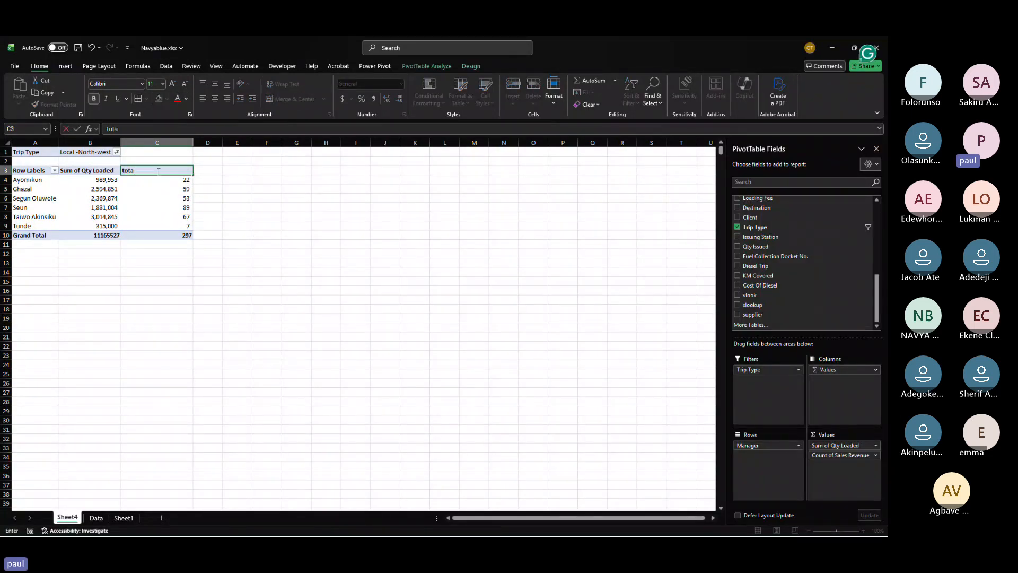
text(l revenu)
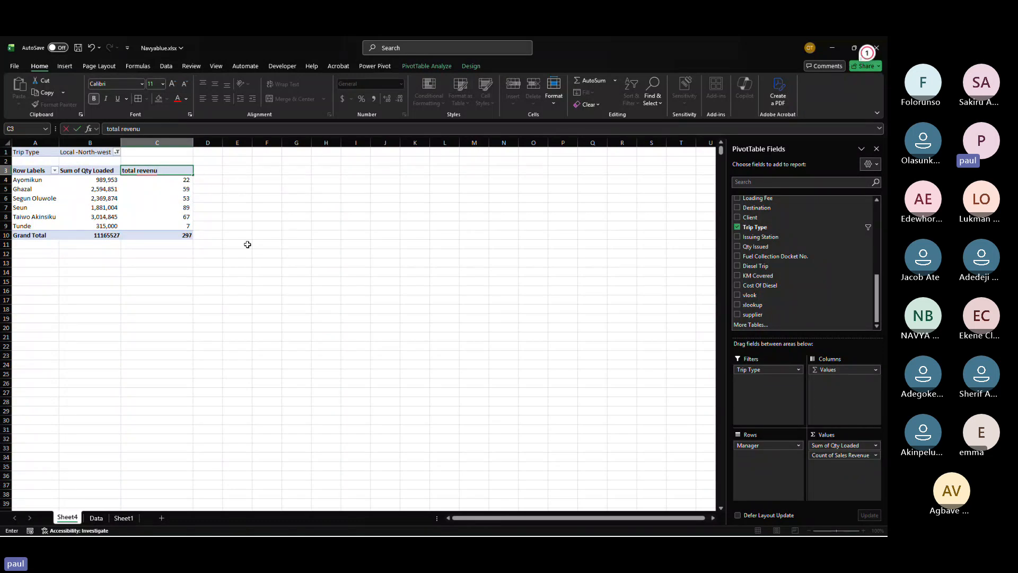
click(248, 245)
Step: Try to rename the Sum of Qty Loaded column header to "qty loaded"
click(90, 174)
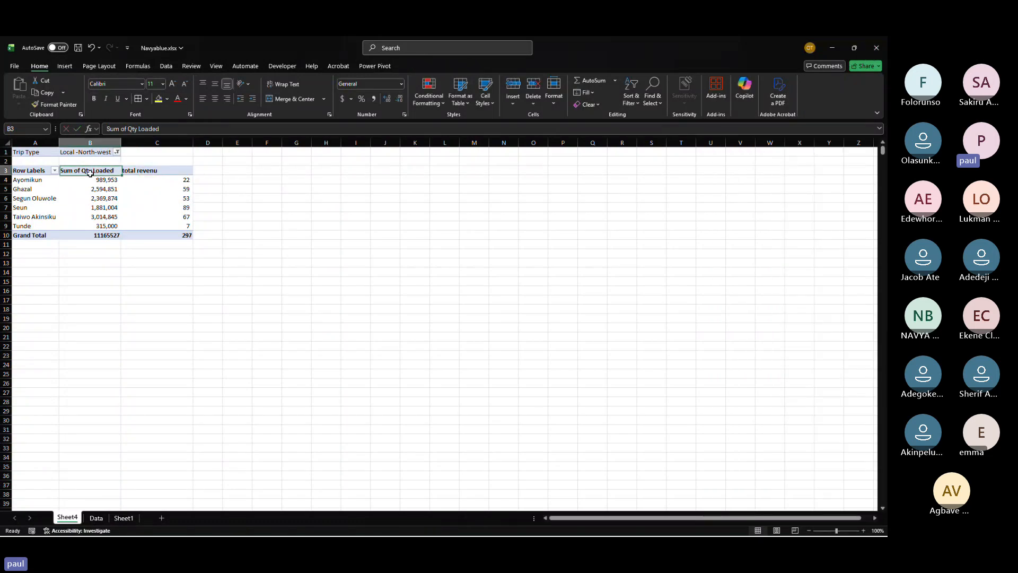
text(qty)
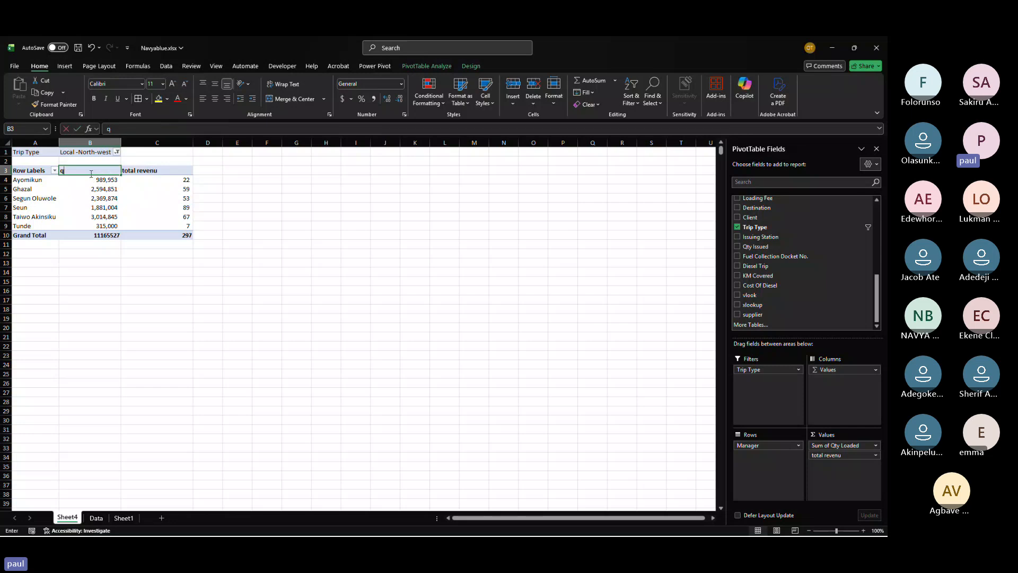
text(loaded)
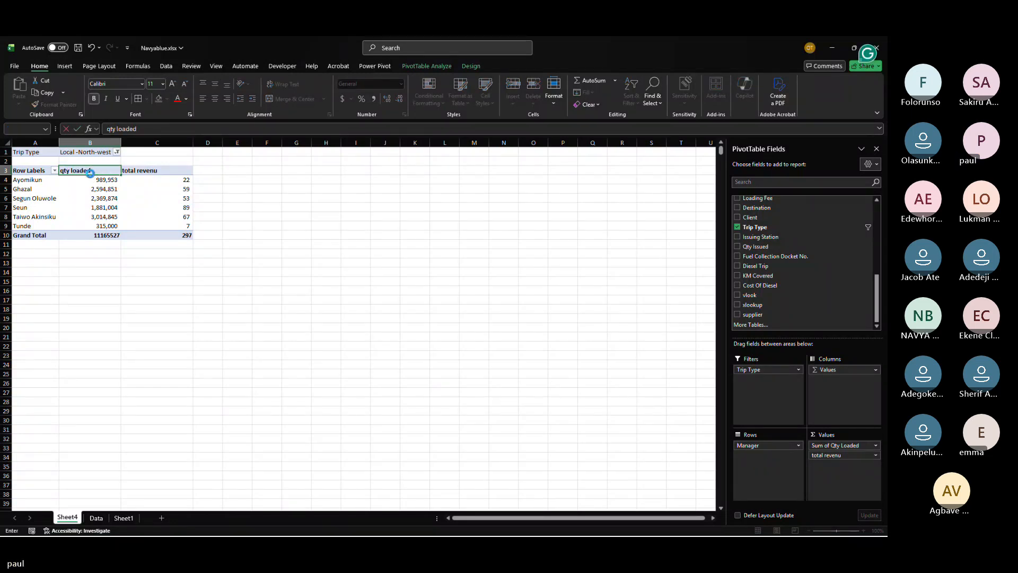
key(Return)
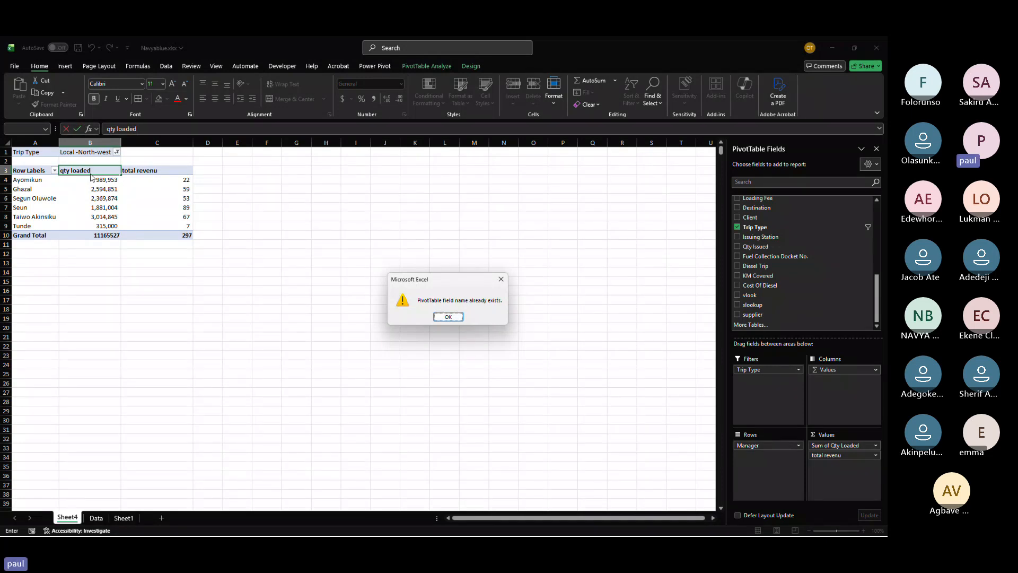
Step: Rename the Sum of Qty Loaded column header to "qty loade" instead
key(Return)
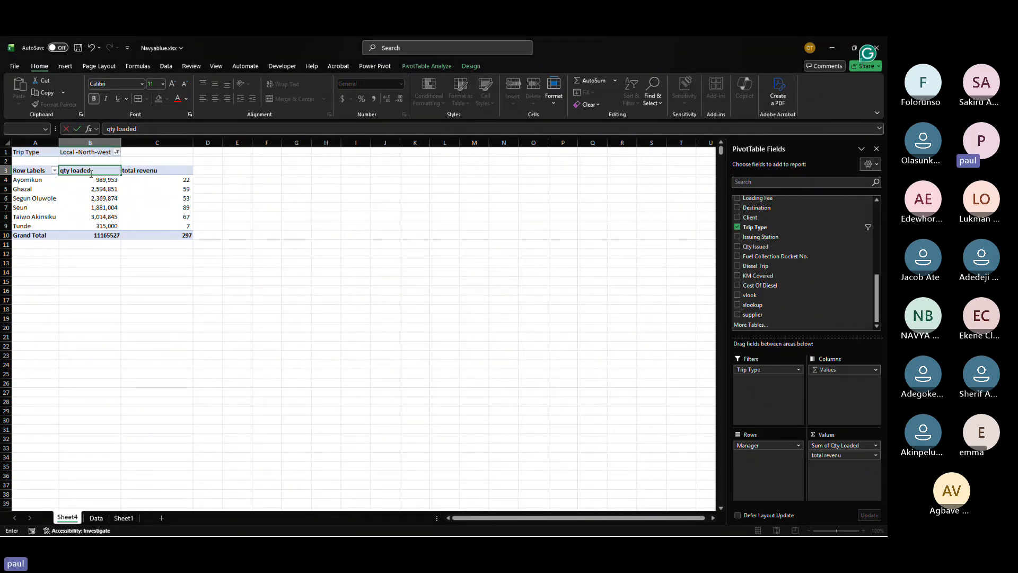
key(BackSpace)
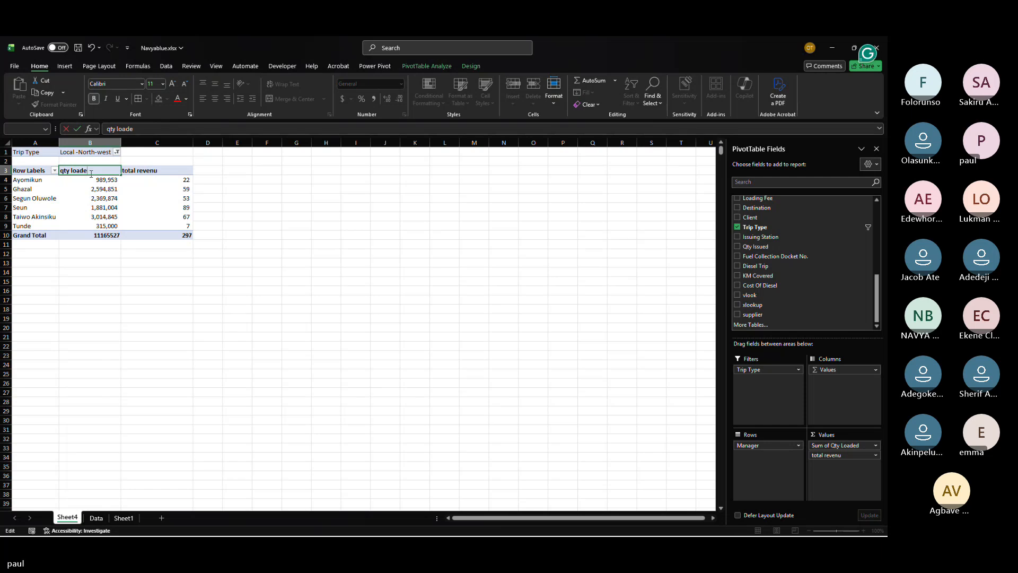
key(Return)
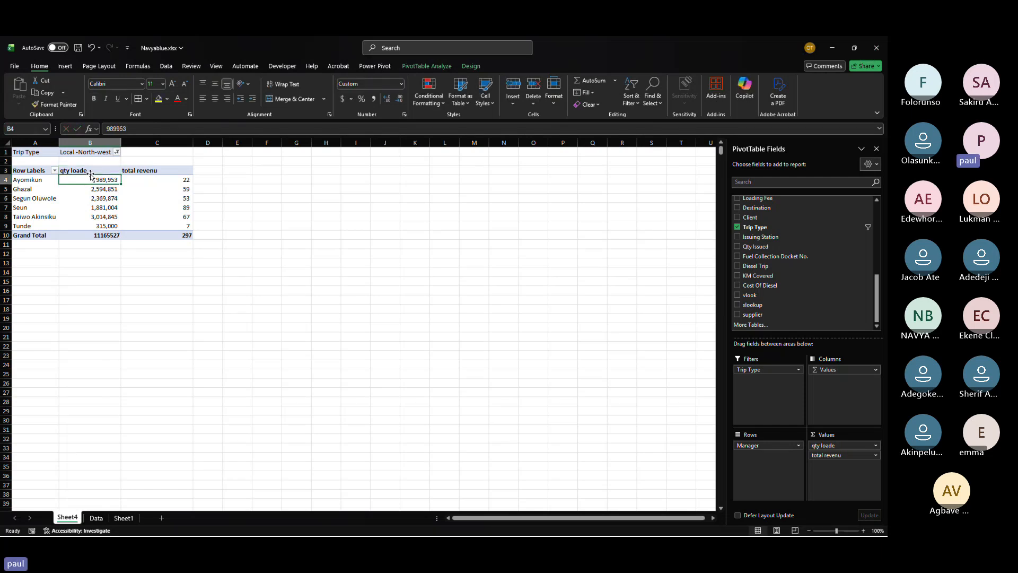
Step: Rename the Row Labels header of the PivotTable to "Manager"
click(40, 170)
text(Ma)
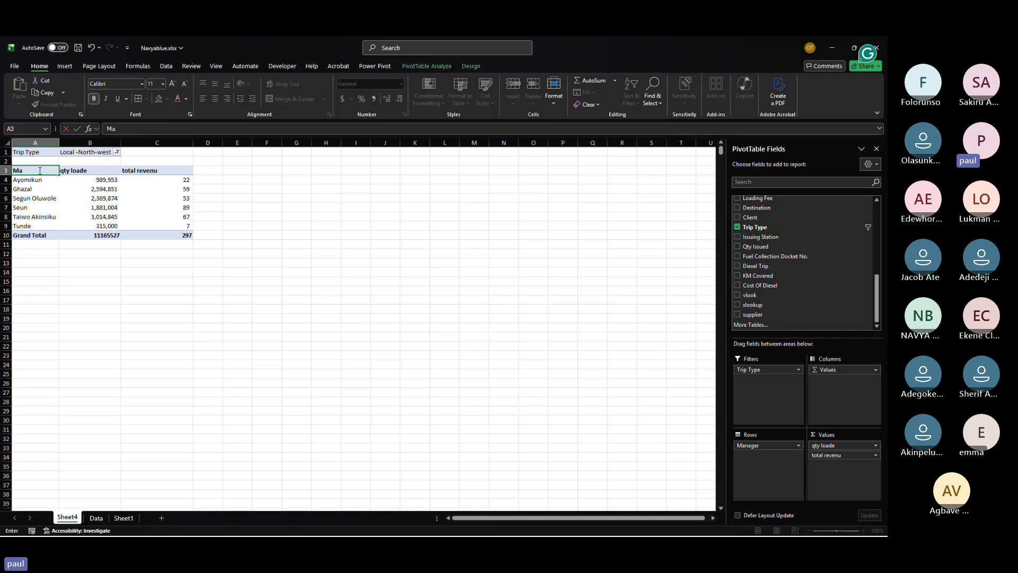
text(nager)
key(Return)
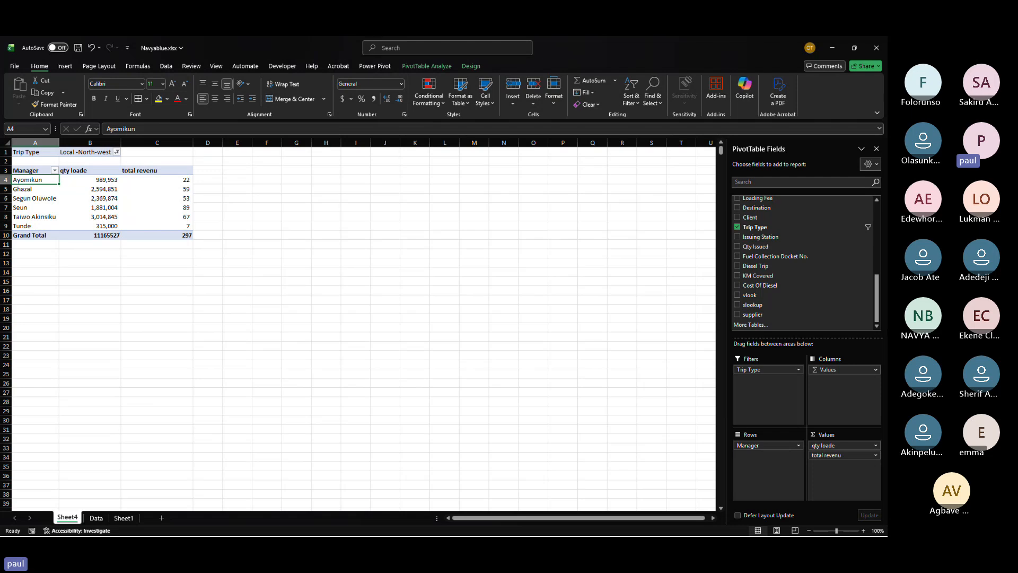
Step: Add the TruckNo field to the PivotTable rows beneath Manager
key(alt+Tab)
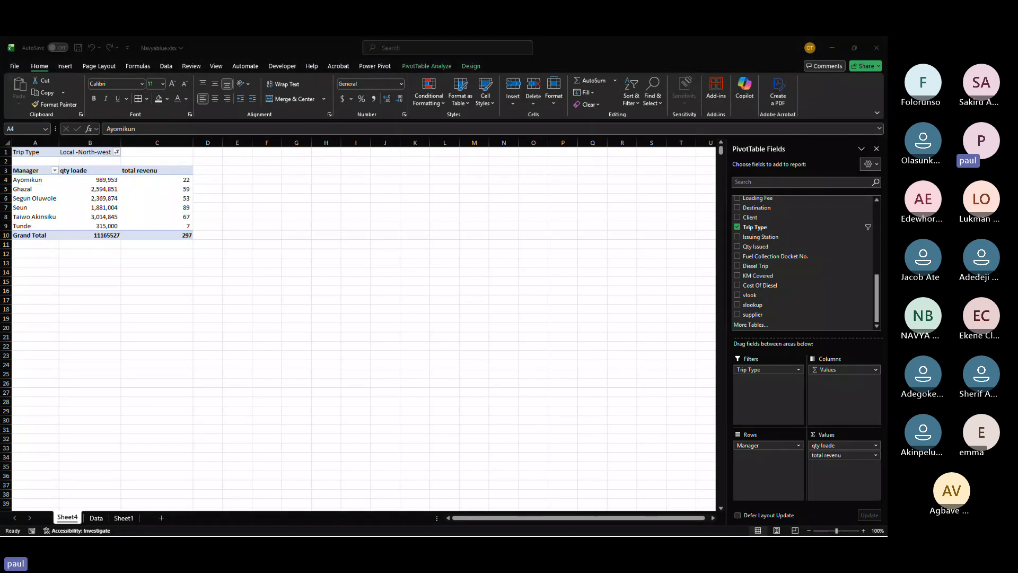
click(749, 220)
scroll(757, 269, down, 7)
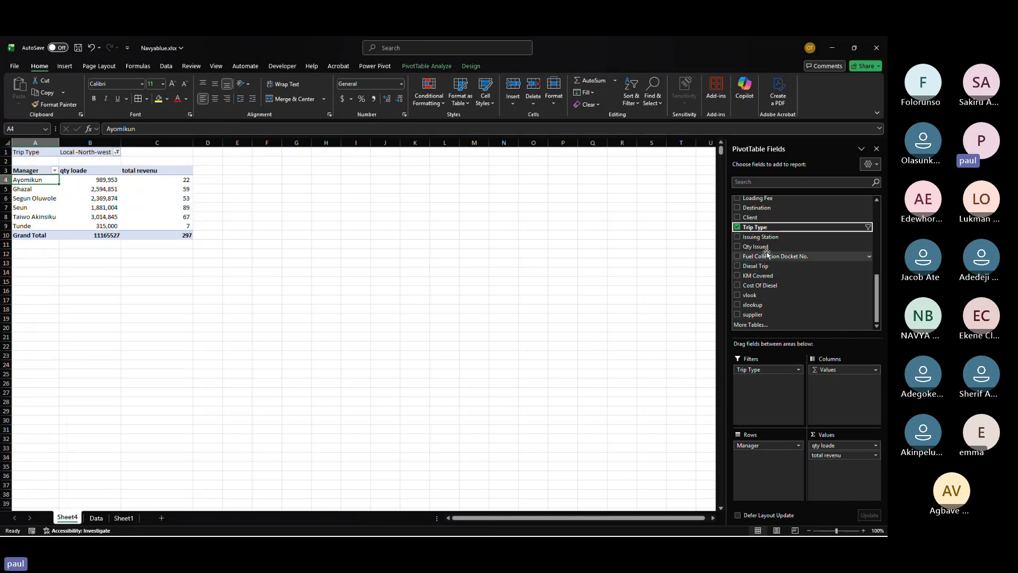
scroll(766, 254, up, 2)
scroll(767, 254, up, 2)
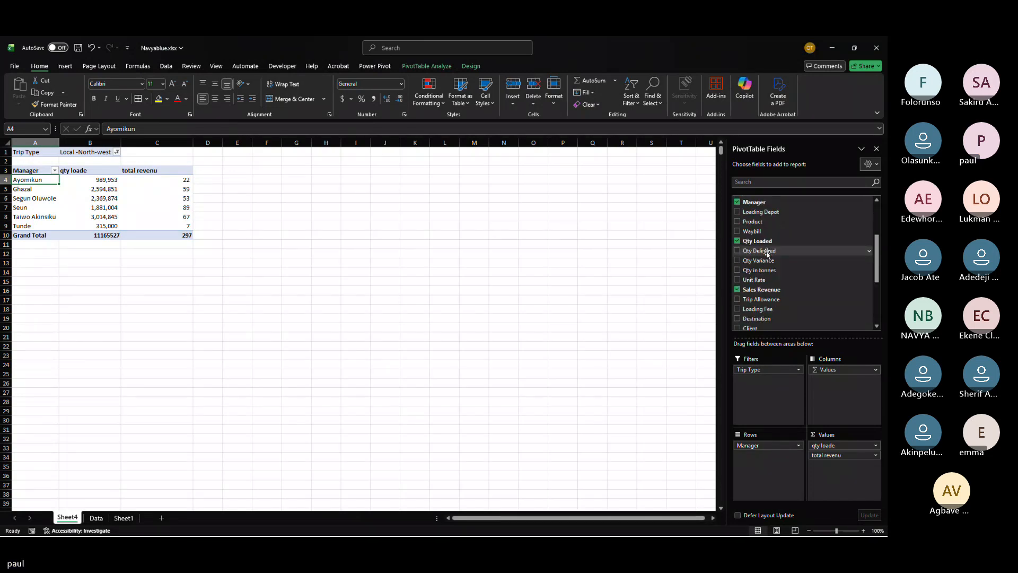
scroll(767, 253, up, 3)
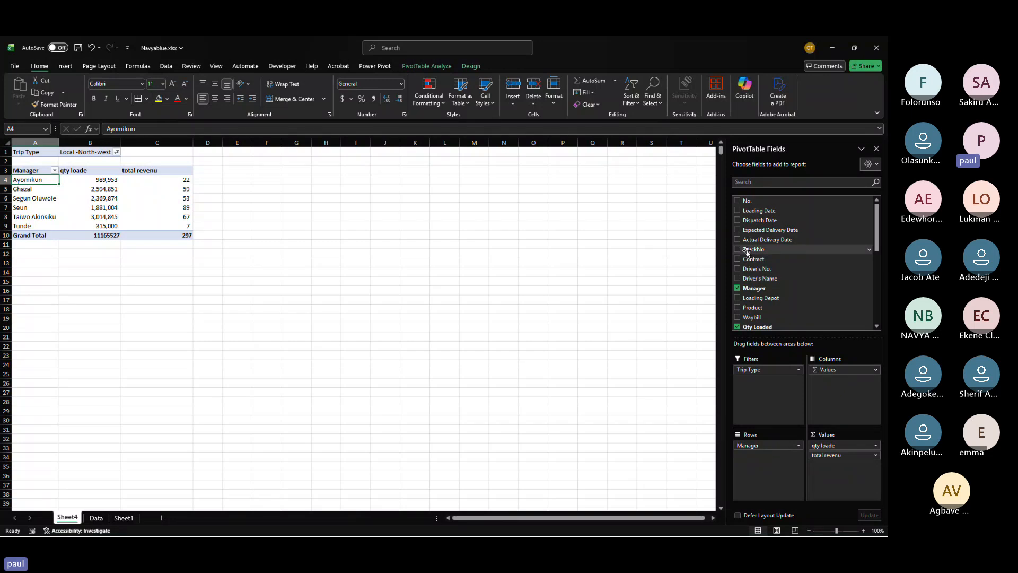
drag(747, 253, 839, 479)
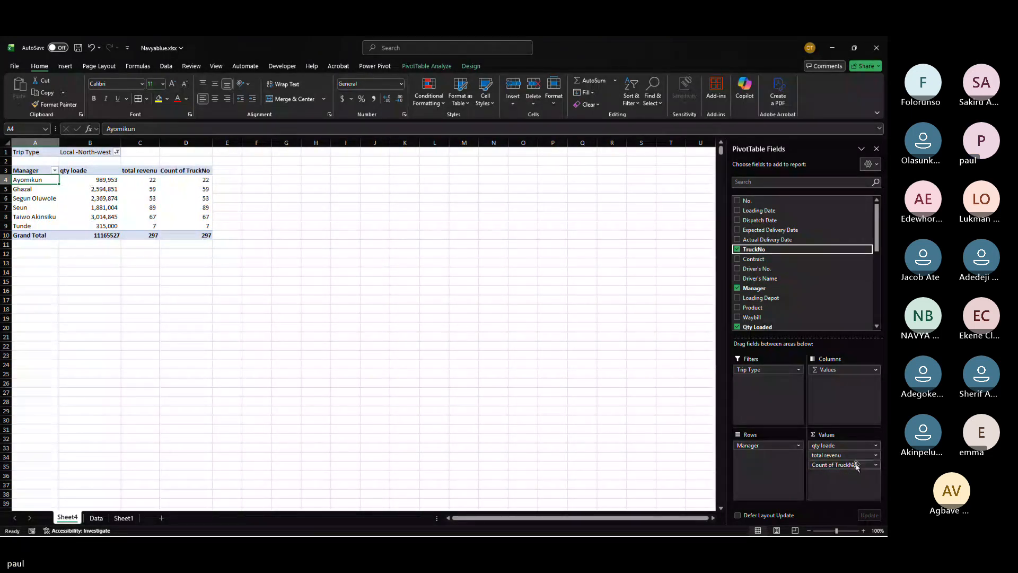
drag(857, 466, 766, 457)
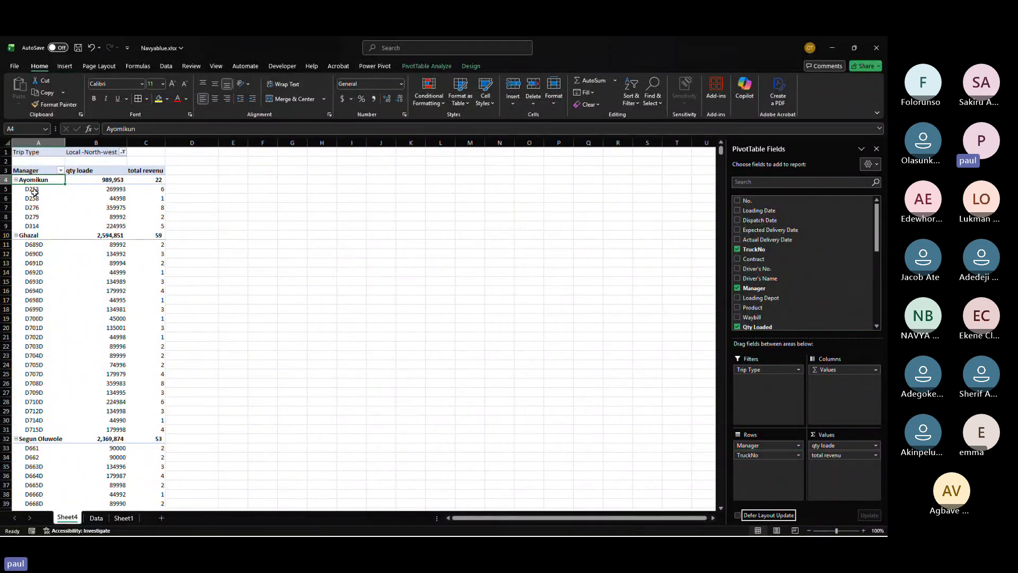
Step: Collapse the TruckNo details under every manager so only manager totals show
drag(34, 191, 151, 179)
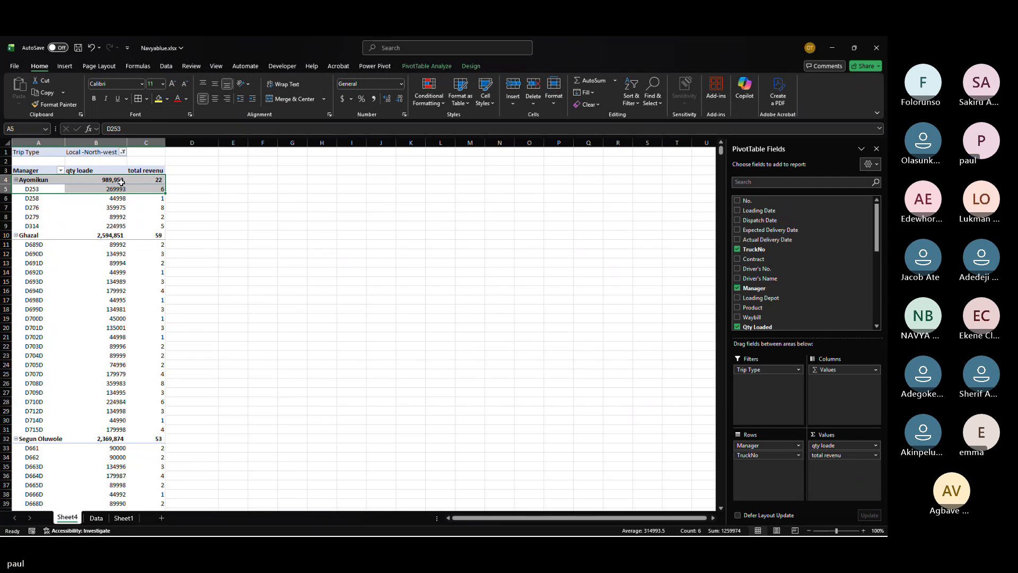
drag(35, 198, 162, 198)
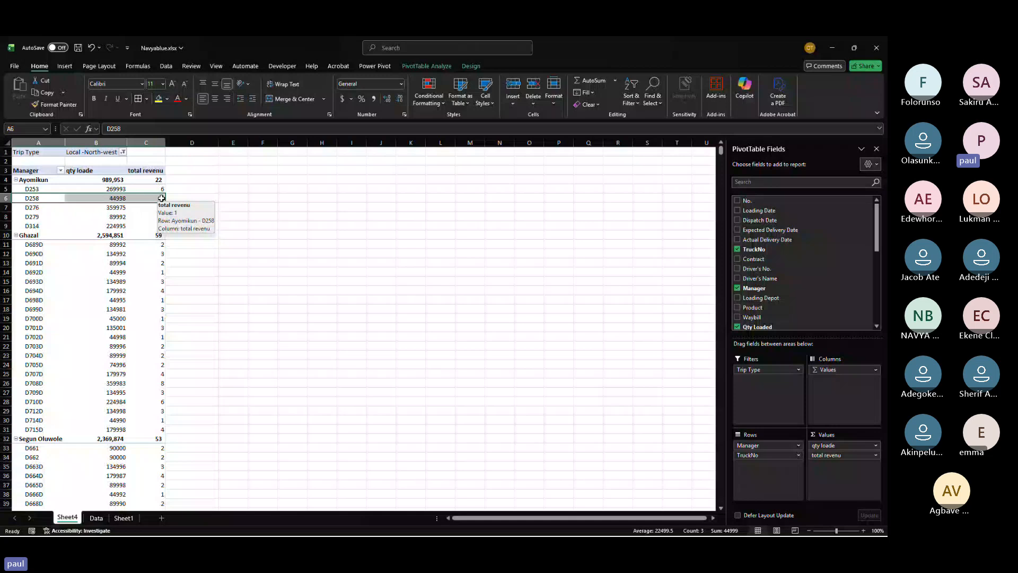
click(20, 181)
click(17, 181)
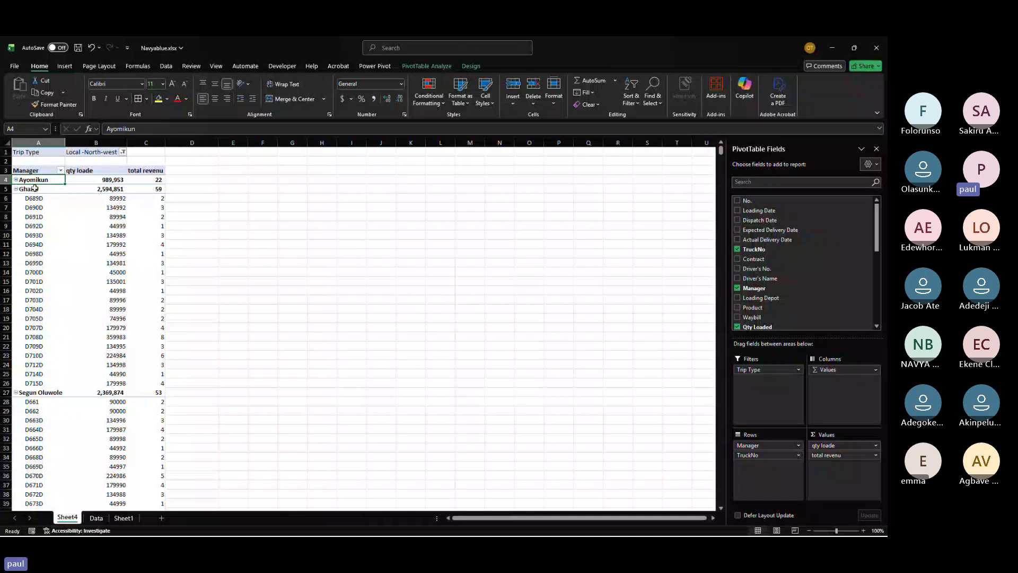
right_click(33, 189)
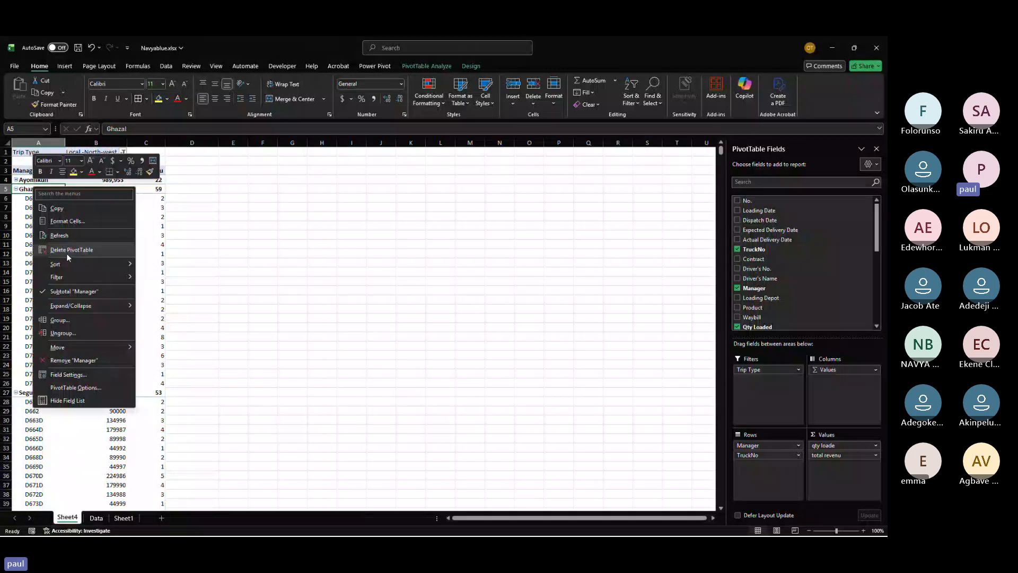
mouse_move(84, 308)
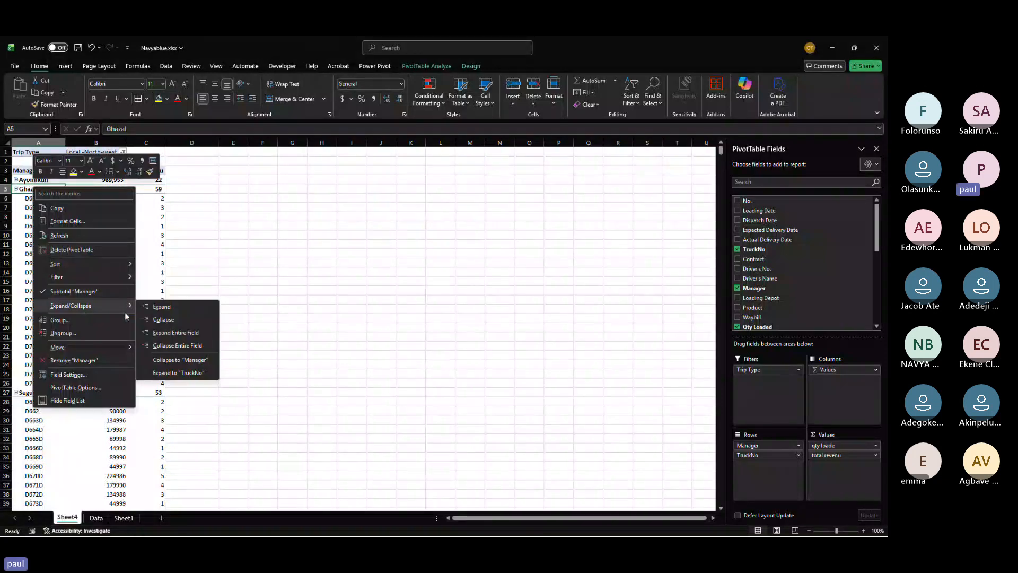
click(171, 347)
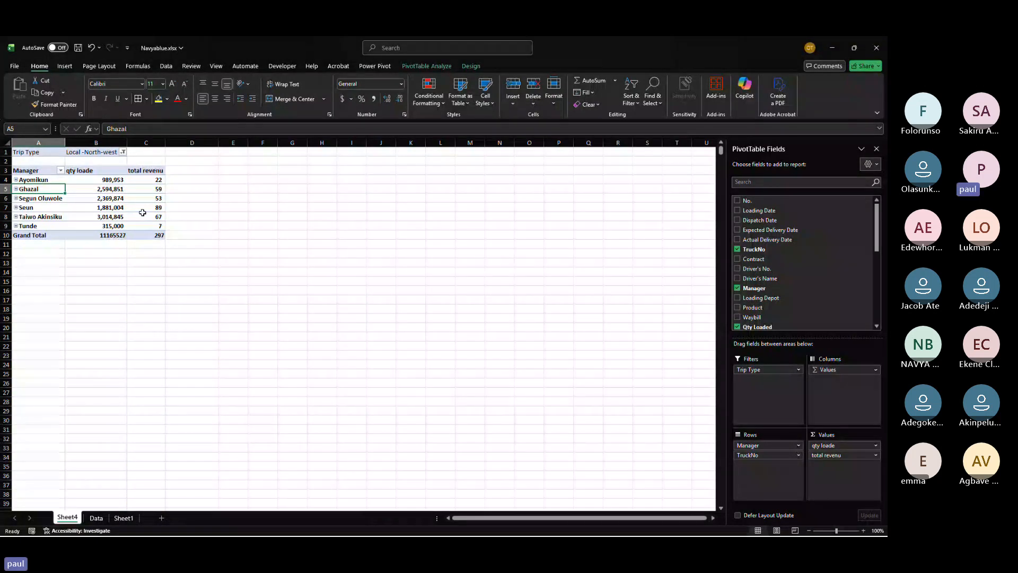
Step: Try to merge and centre the total revenu values in column C
mouse_move(140, 213)
mouse_move(136, 182)
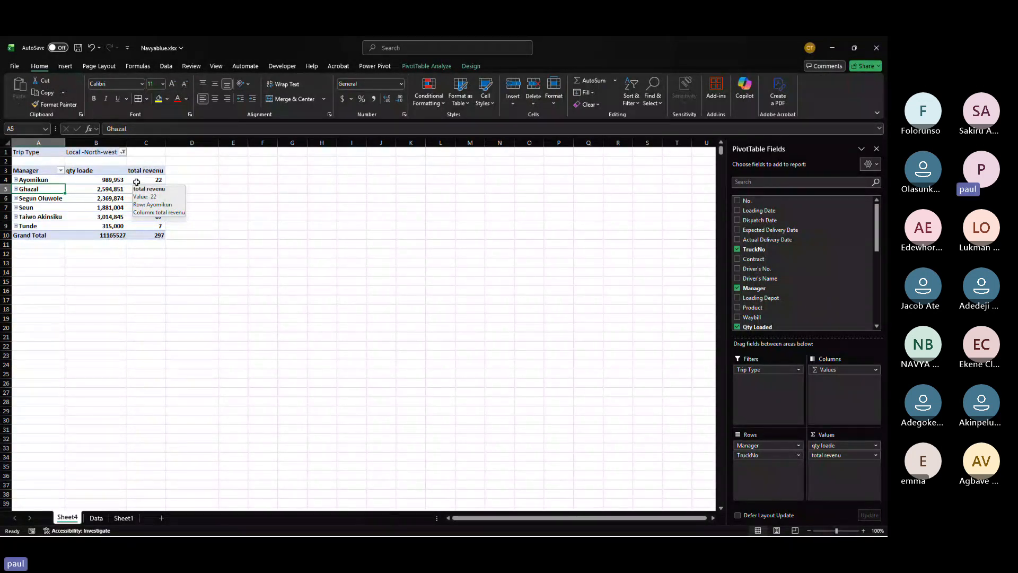
click(114, 180)
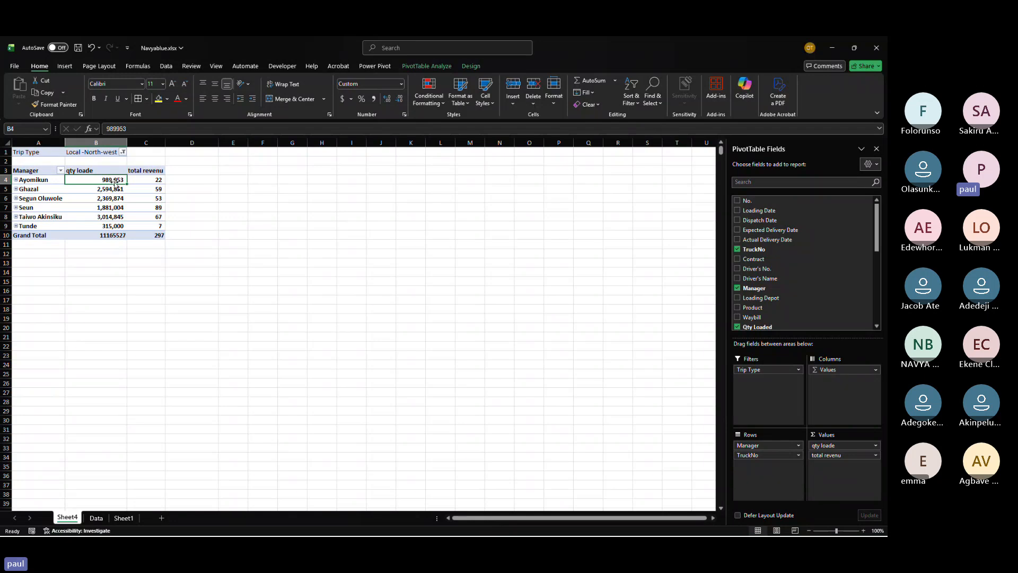
drag(149, 179, 157, 225)
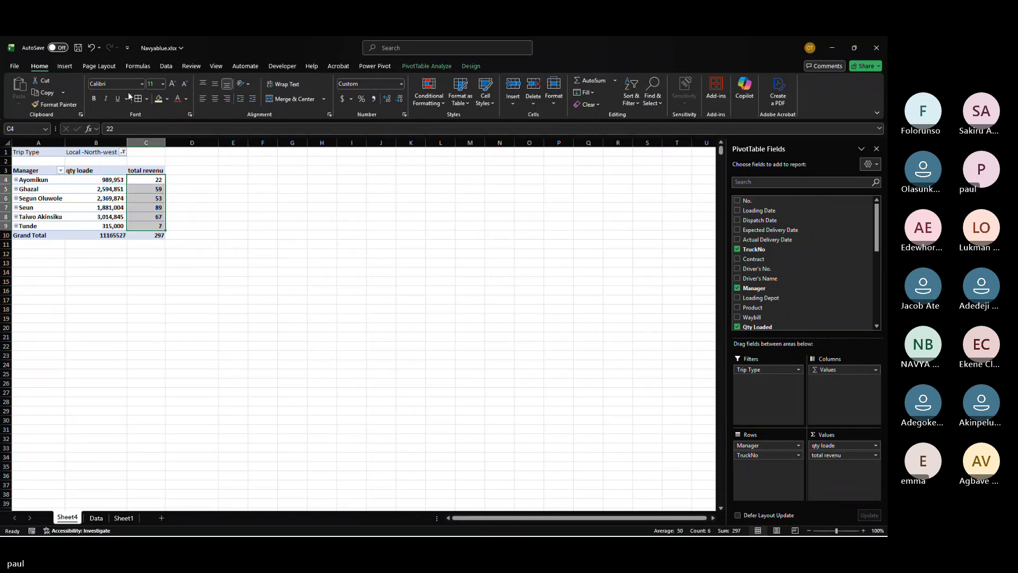
click(269, 101)
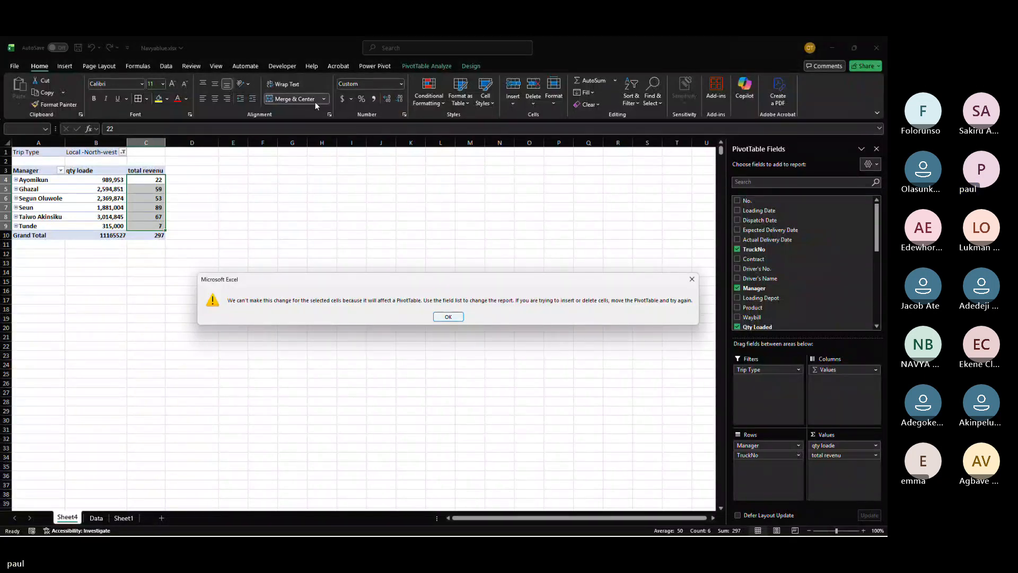
key(Return)
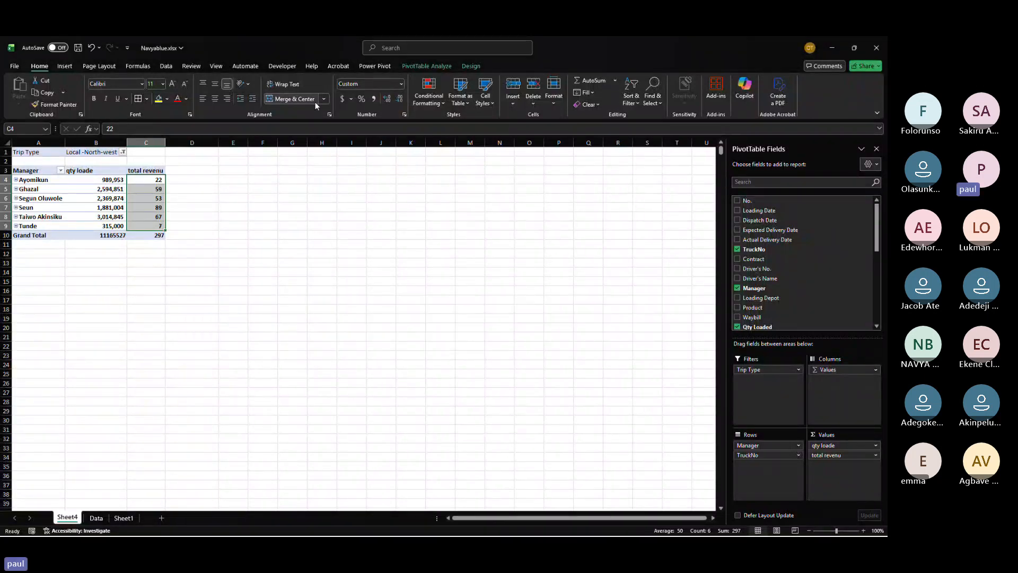
click(283, 100)
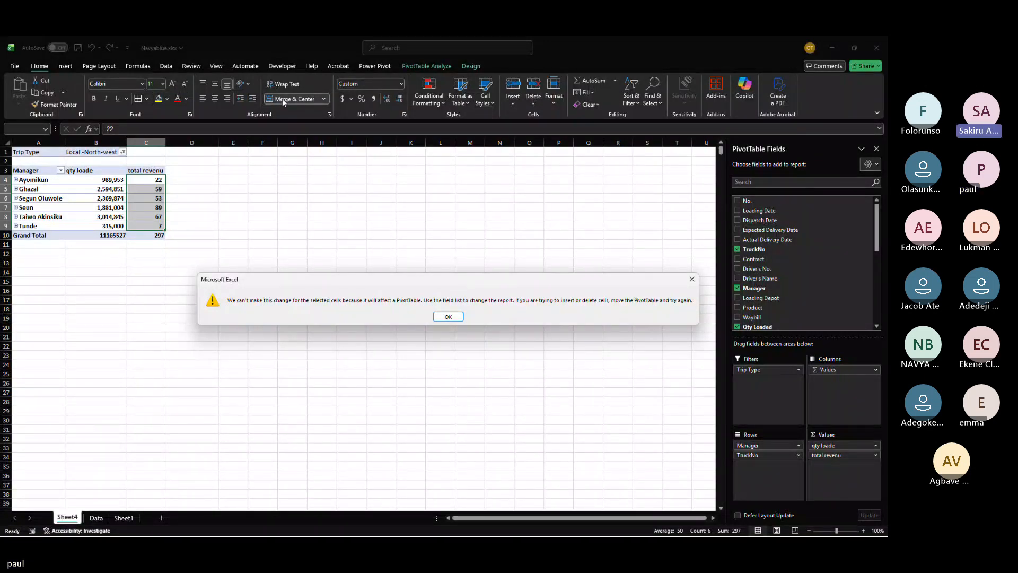
click(436, 316)
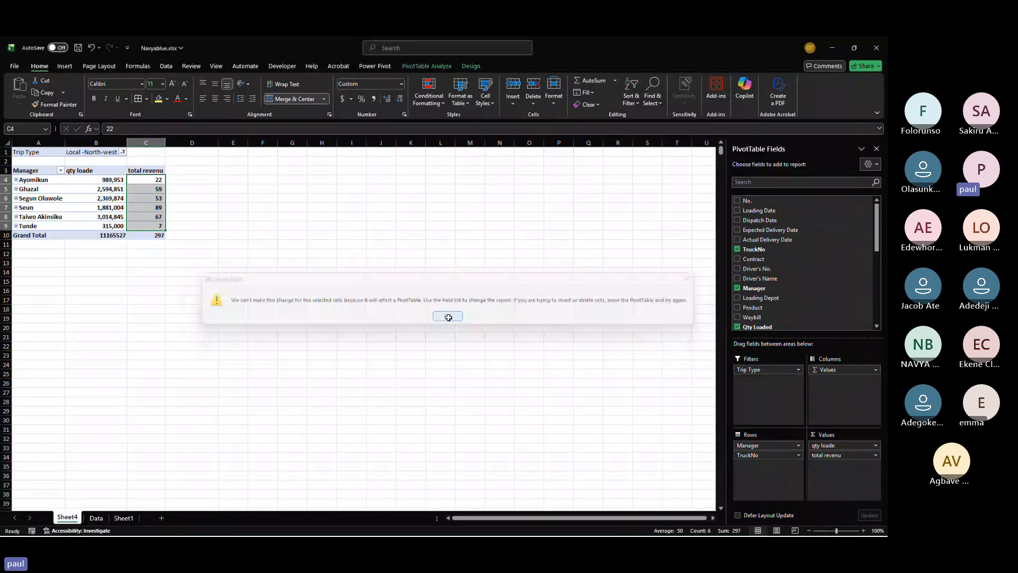
Step: Set the total revenu value field to summarise by Sum and format its values as Accounting
click(96, 518)
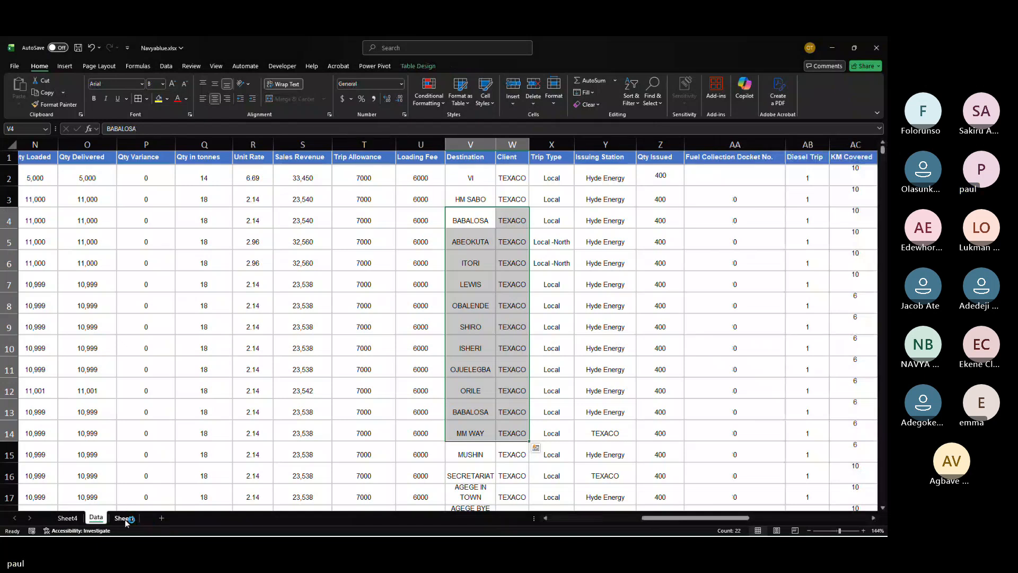
click(125, 517)
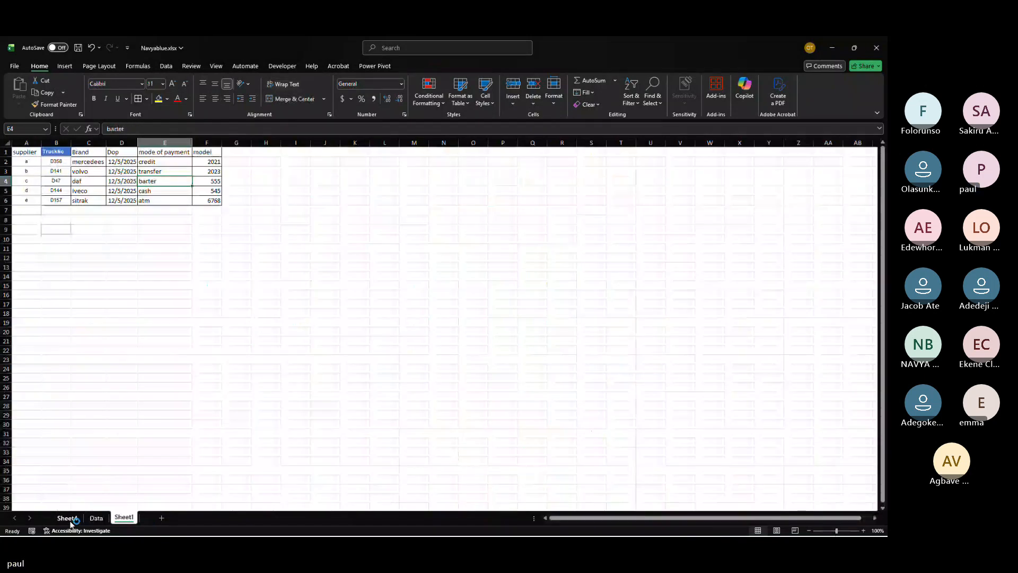
click(67, 518)
click(832, 453)
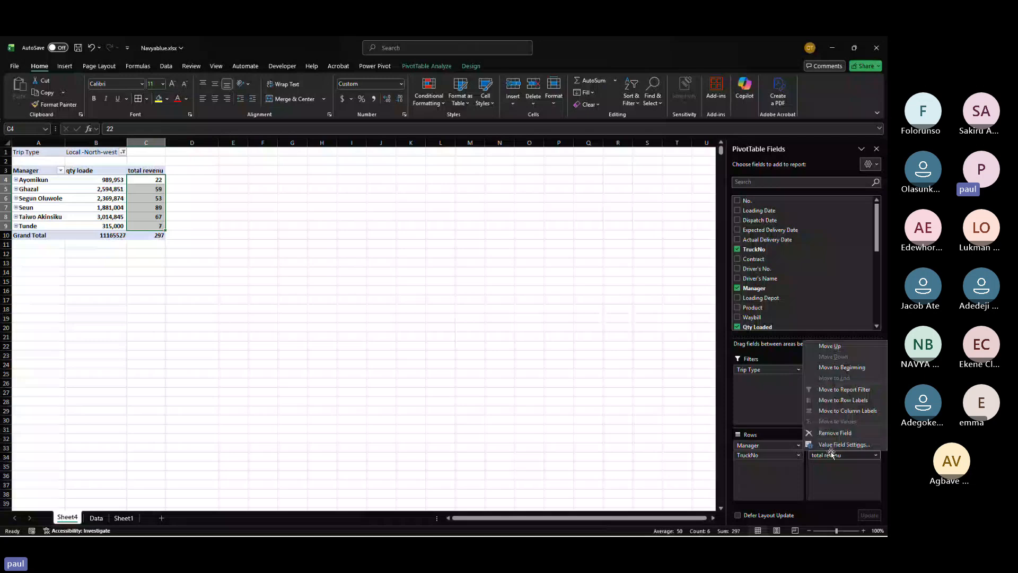
click(772, 460)
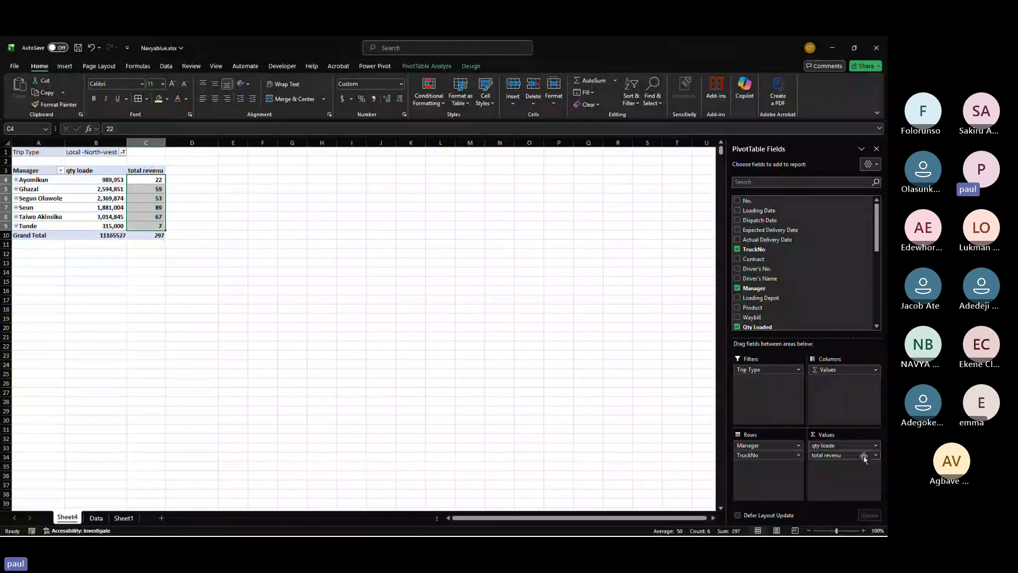
click(844, 456)
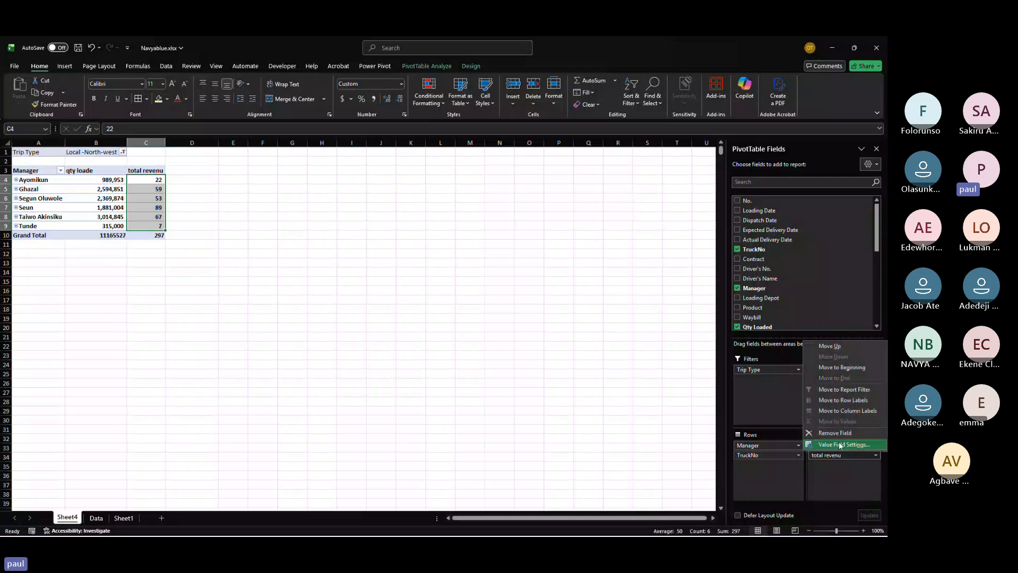
click(840, 445)
click(540, 294)
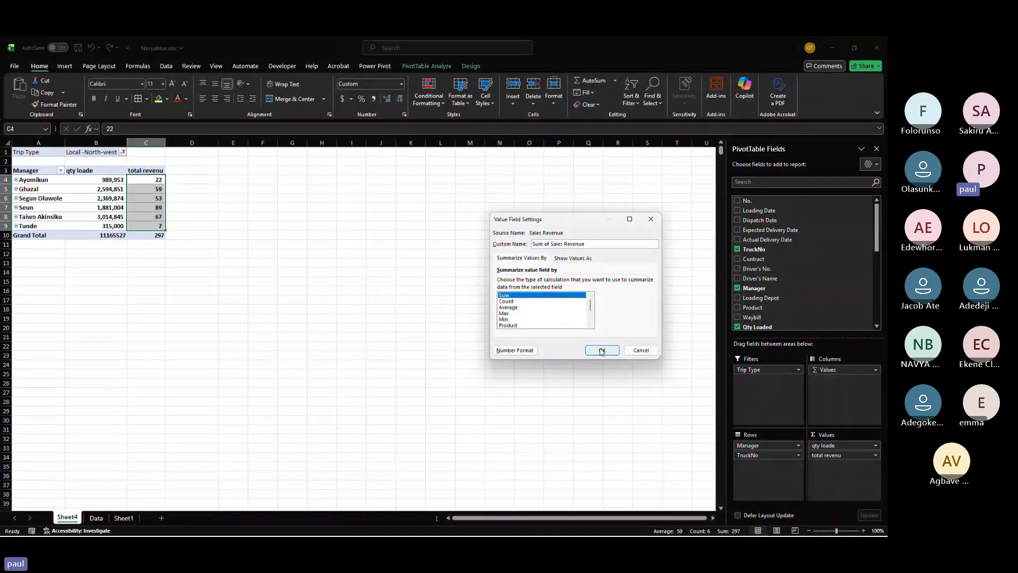
click(601, 350)
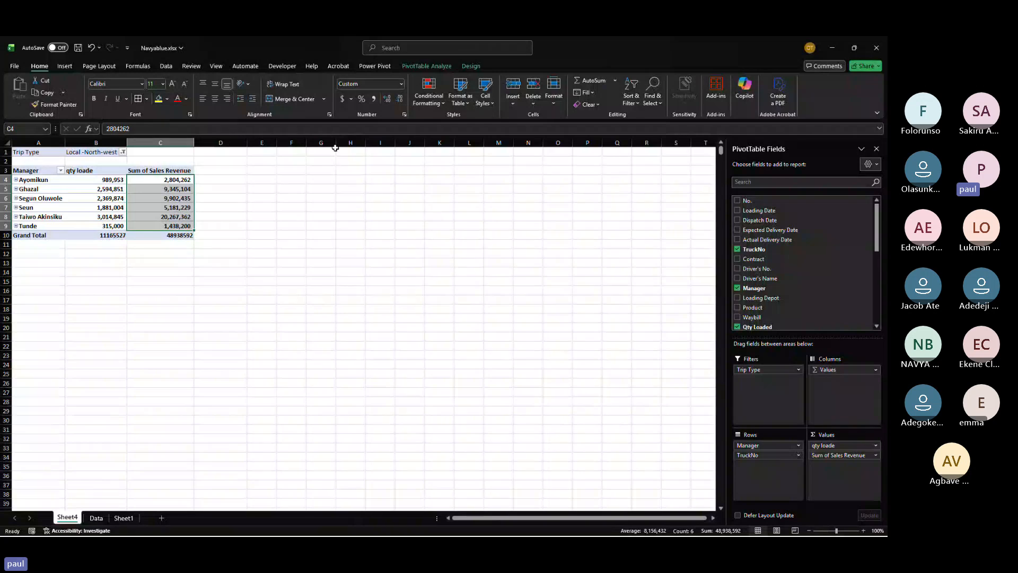
click(343, 99)
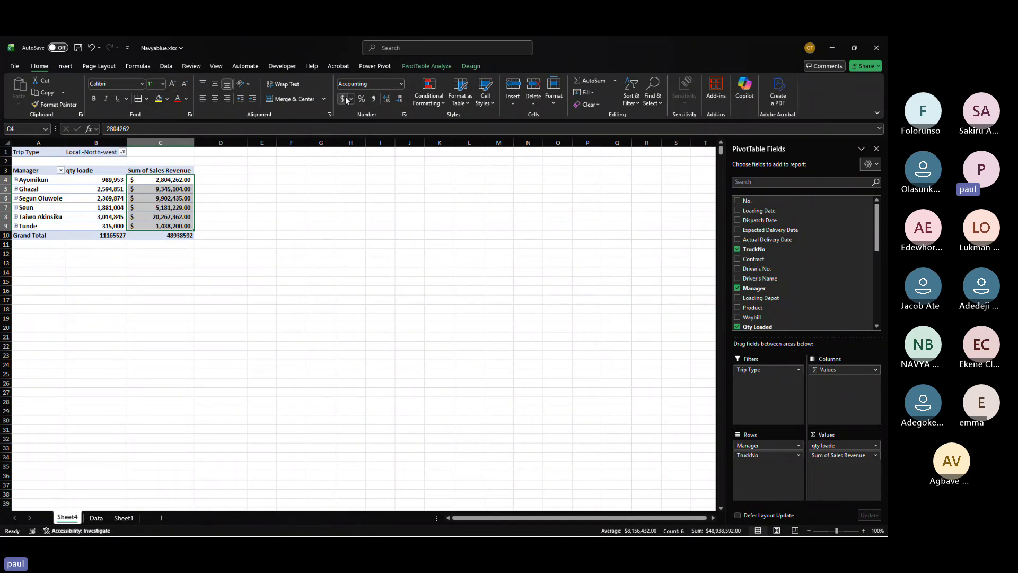
Step: Delete the worksheet Sheet1 from the workbook
click(96, 518)
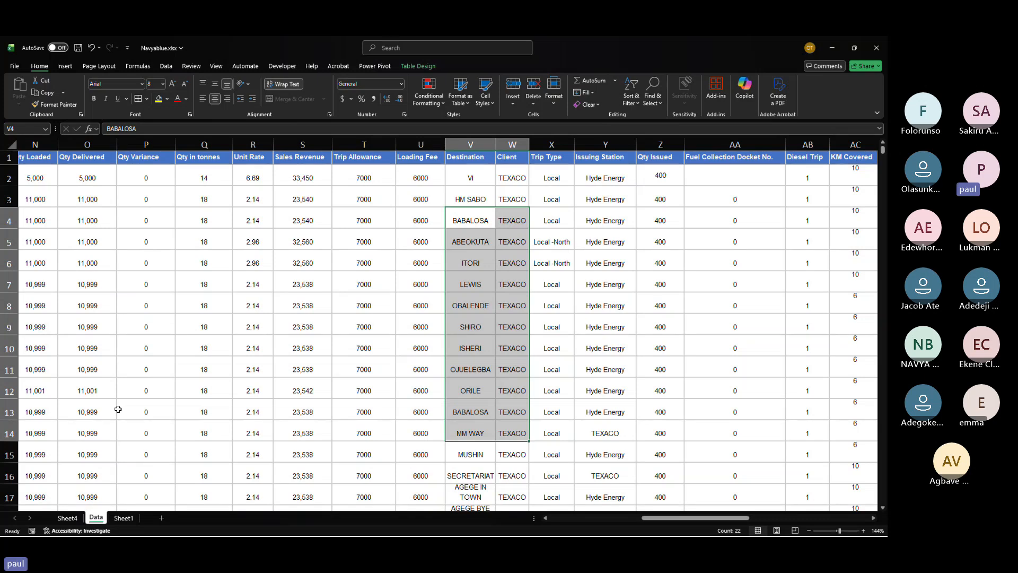
click(123, 518)
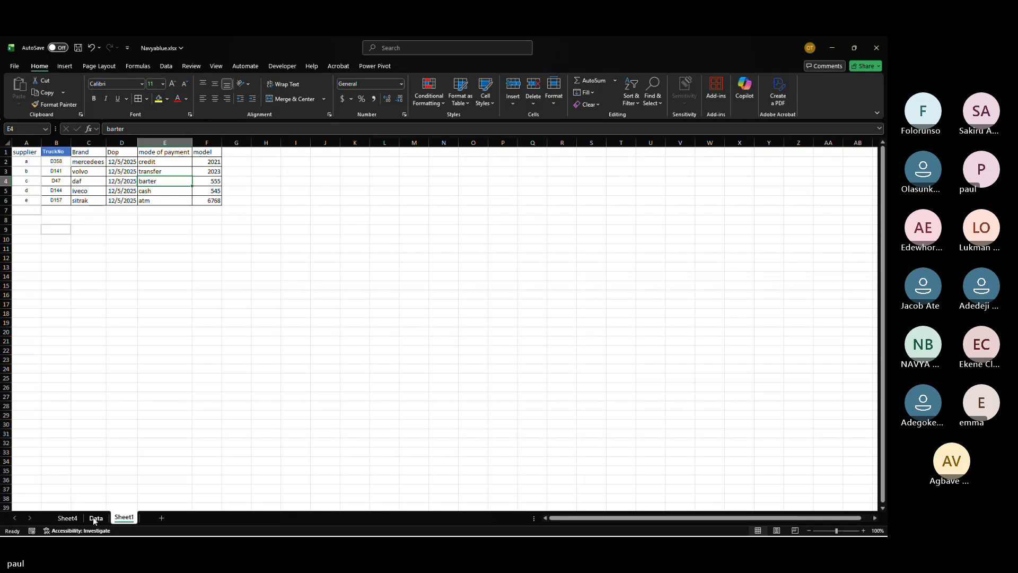
right_click(123, 519)
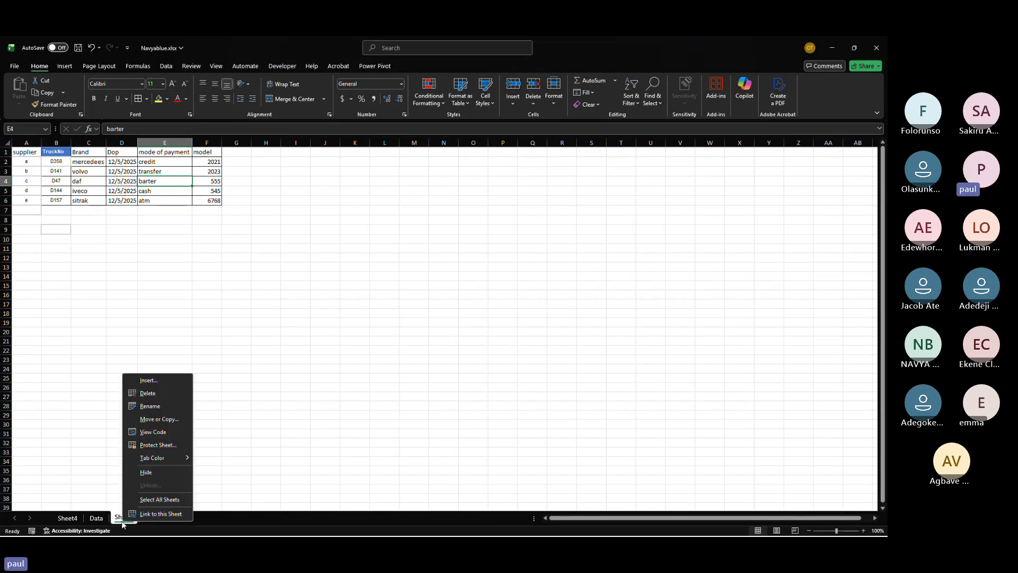
click(167, 395)
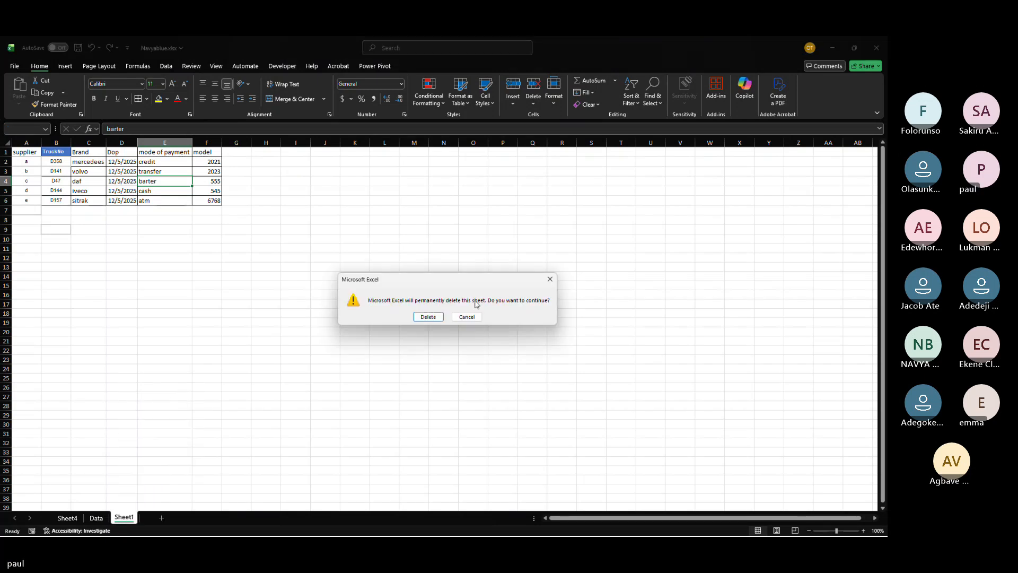
click(418, 315)
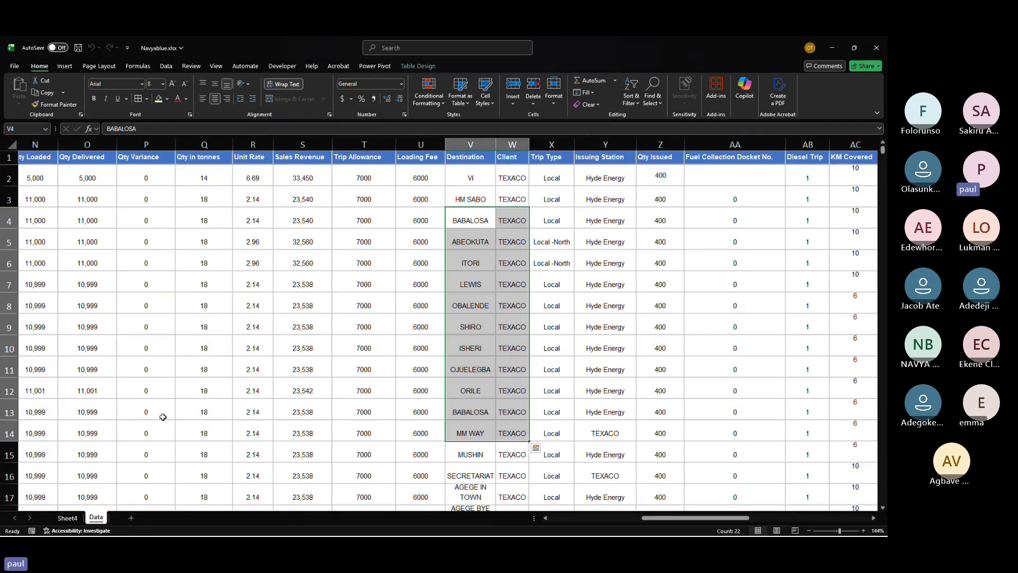
Step: Copy the whole PivotTable on Sheet4 and paste a duplicate starting at cell E3
click(213, 366)
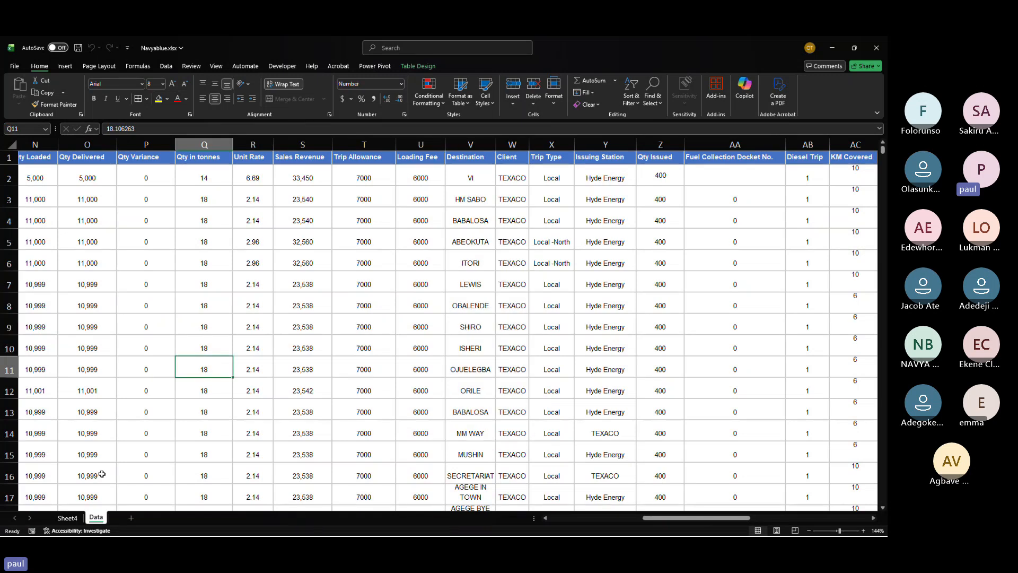
click(67, 517)
click(63, 392)
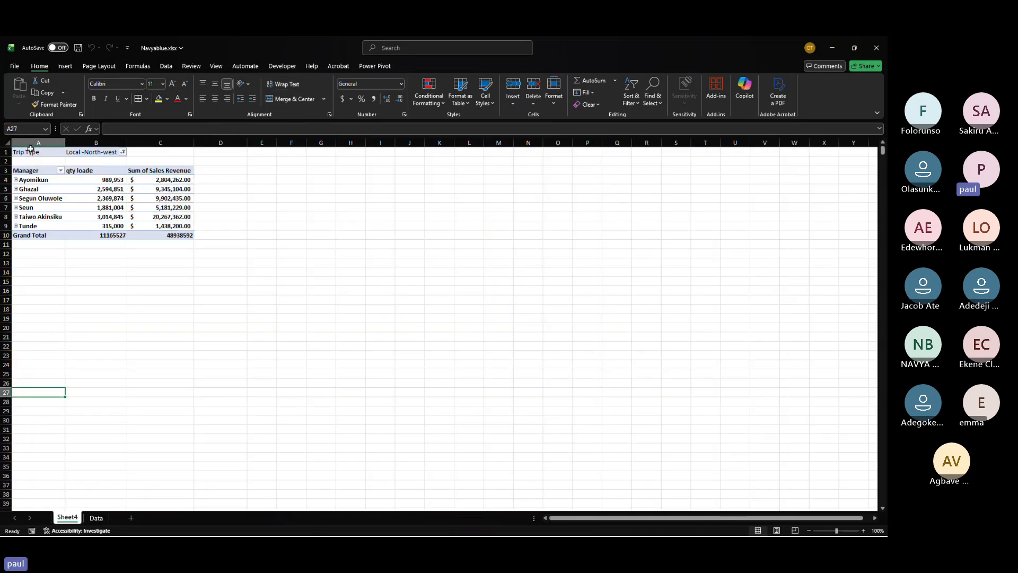
drag(29, 152, 193, 237)
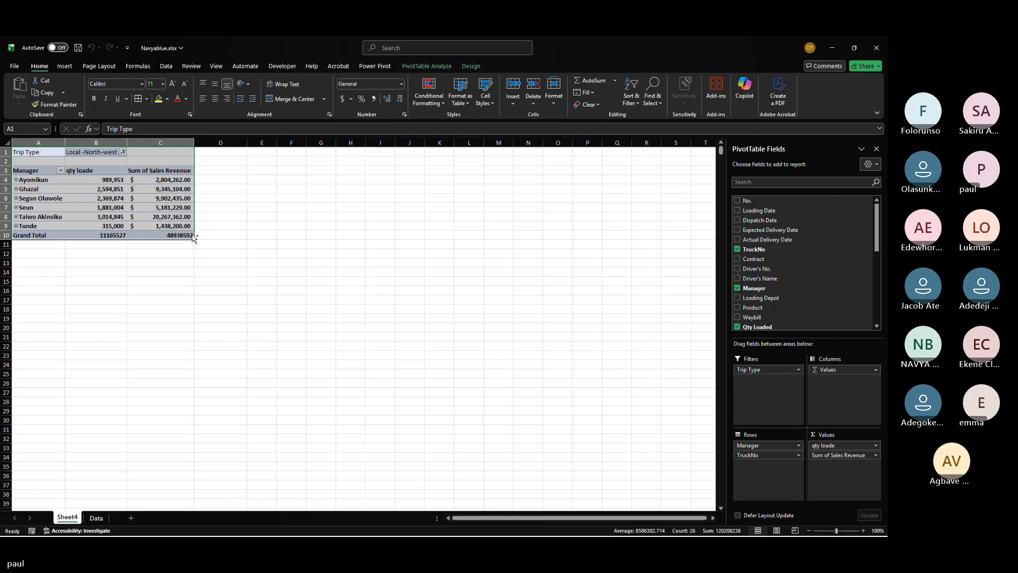
key(ctrl+c)
click(266, 174)
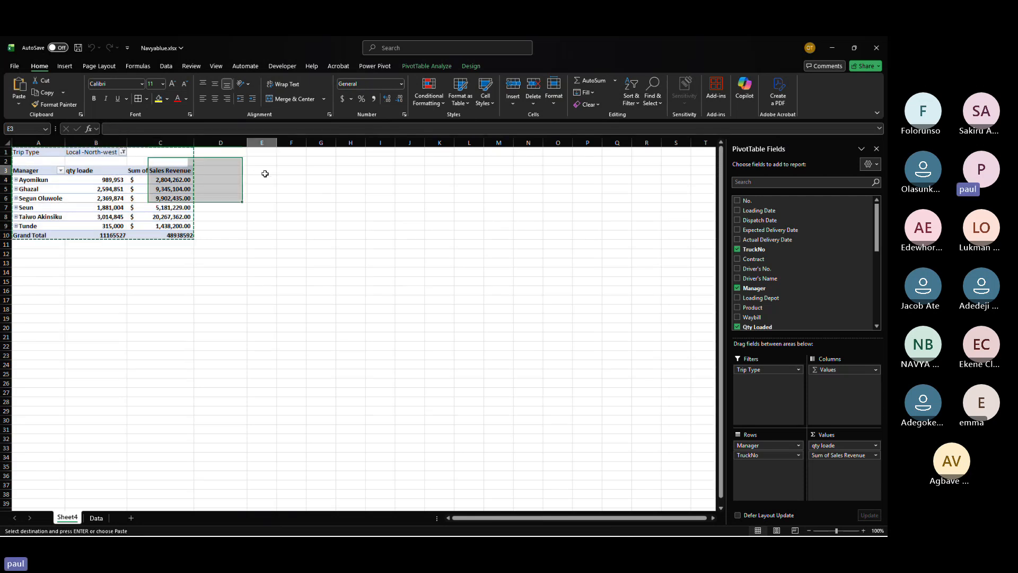
key(ctrl+v)
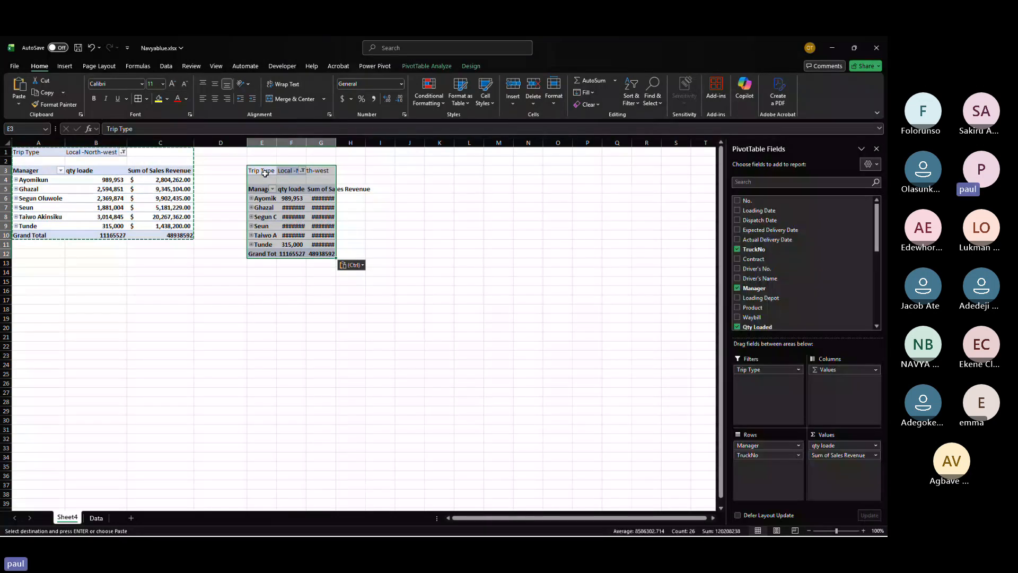
Step: Autofit the duplicate PivotTable's columns so its values display fully, and review its Trip Type filter
double_click(336, 142)
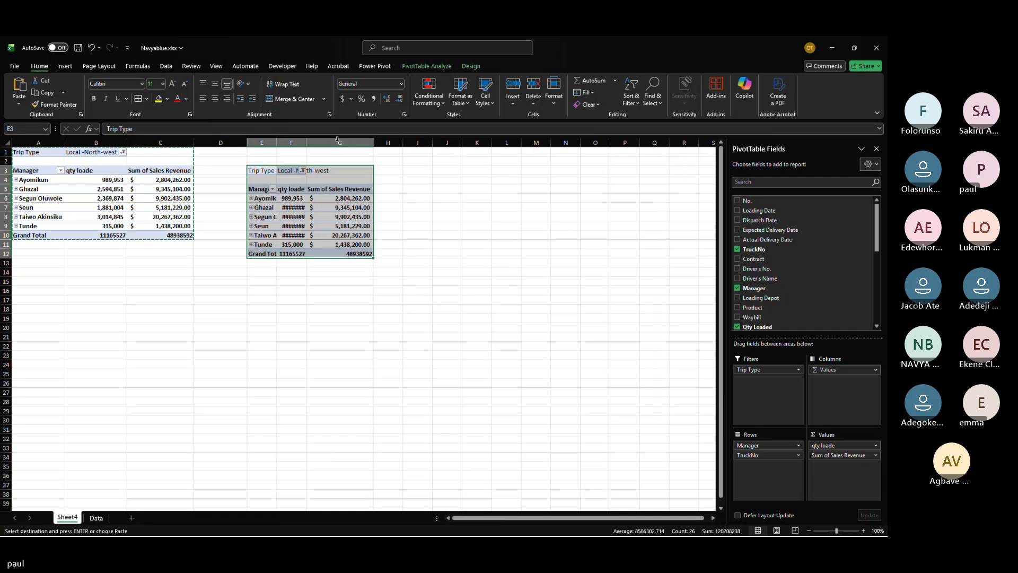
double_click(302, 150)
double_click(305, 143)
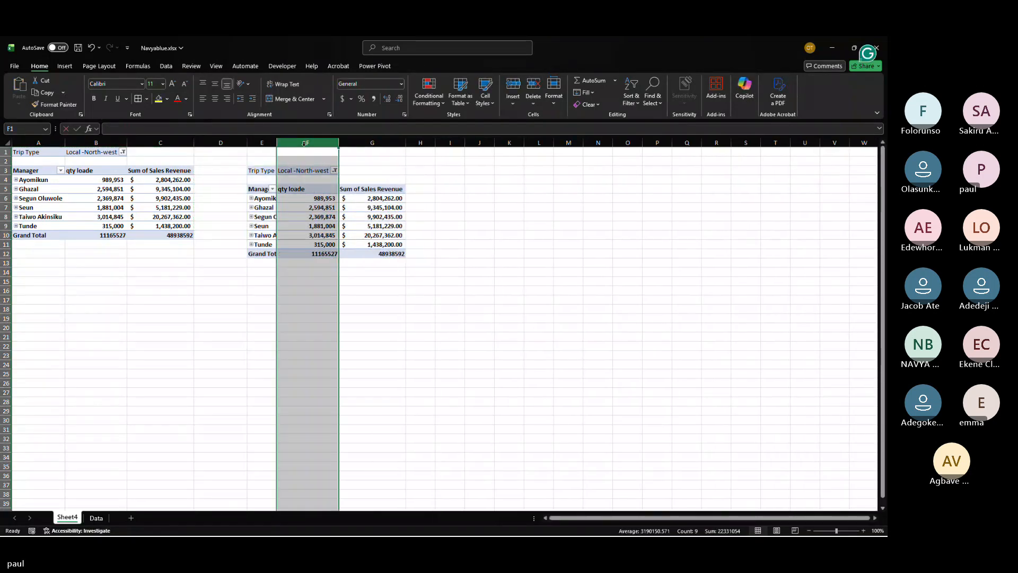
click(308, 213)
click(335, 170)
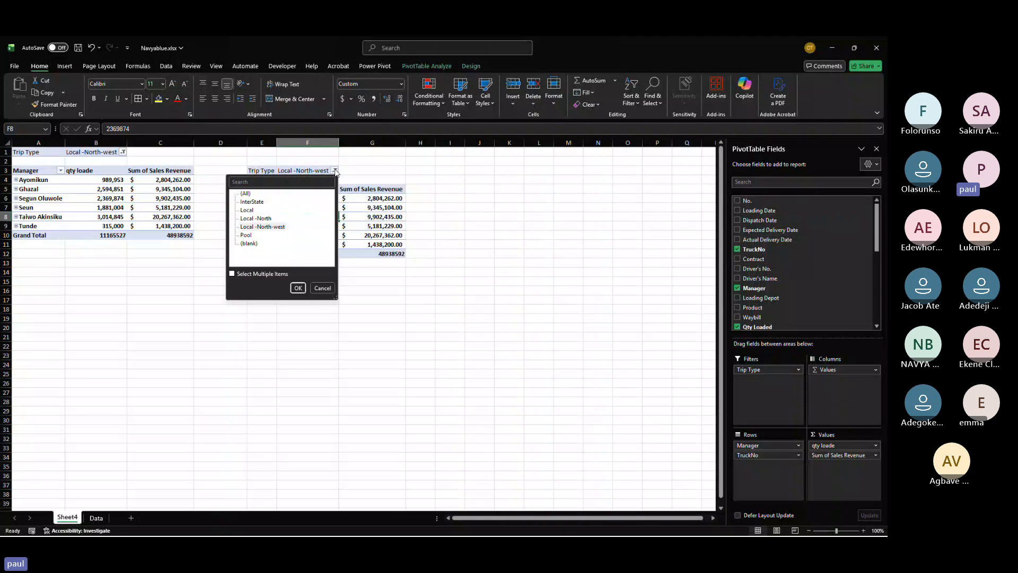
click(298, 286)
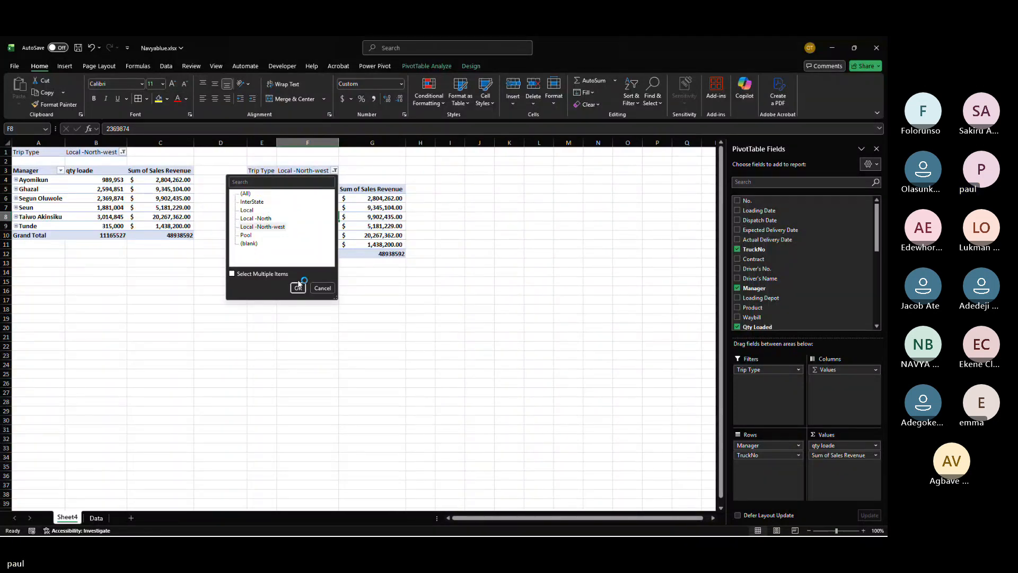
click(308, 240)
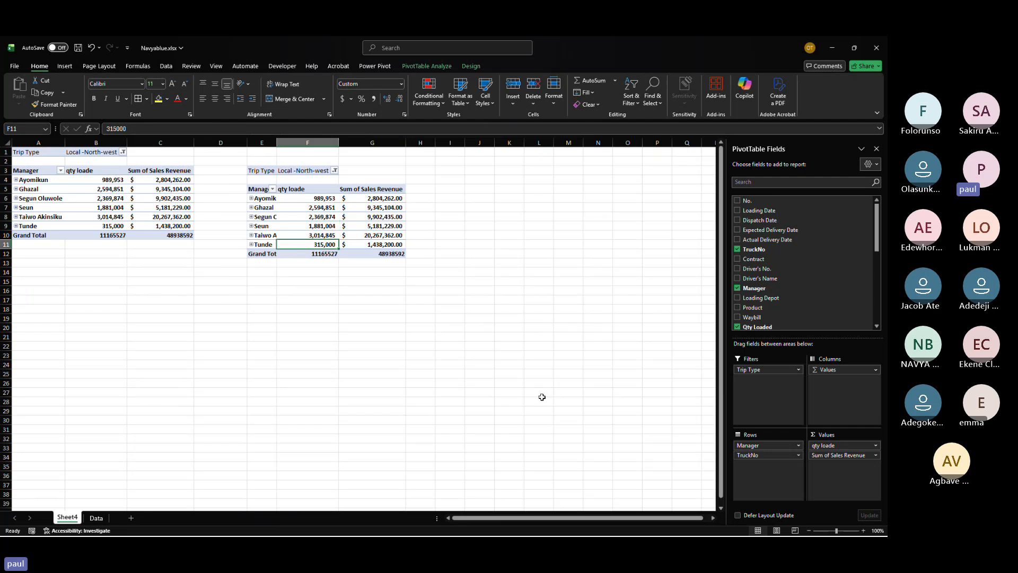
Step: Remove the TruckNo and Manager row fields from the duplicate PivotTable
click(798, 455)
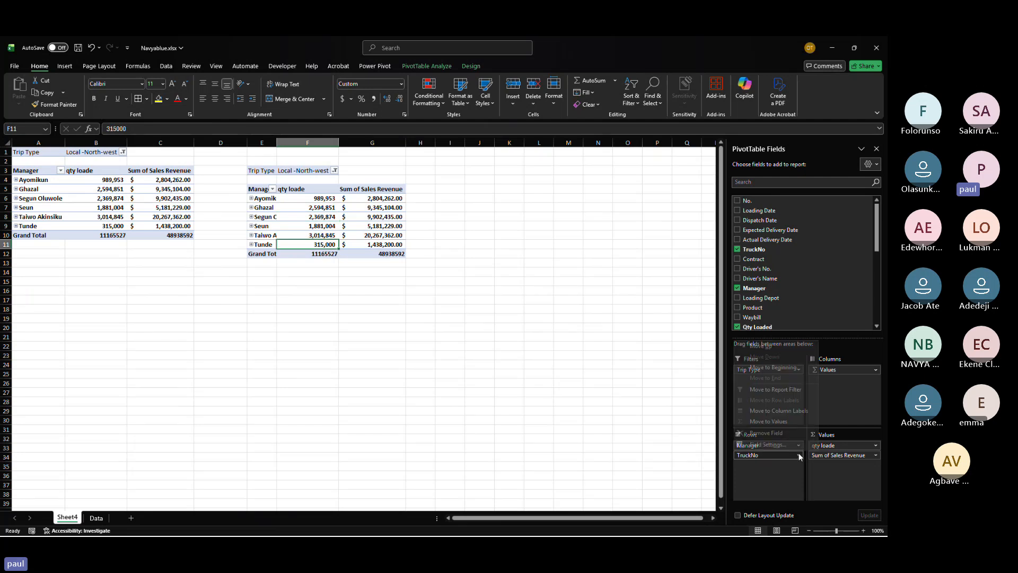
click(772, 434)
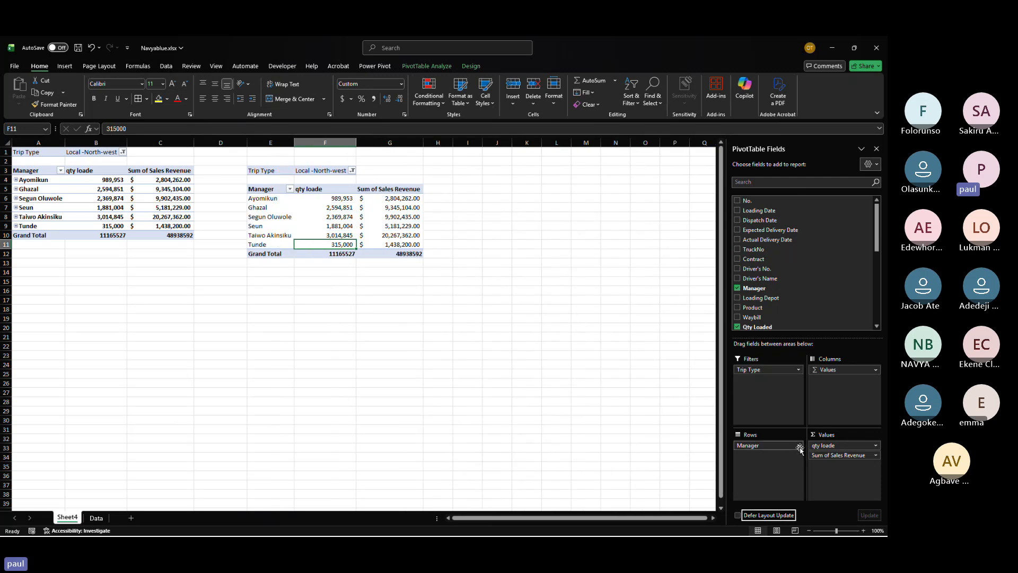
click(800, 444)
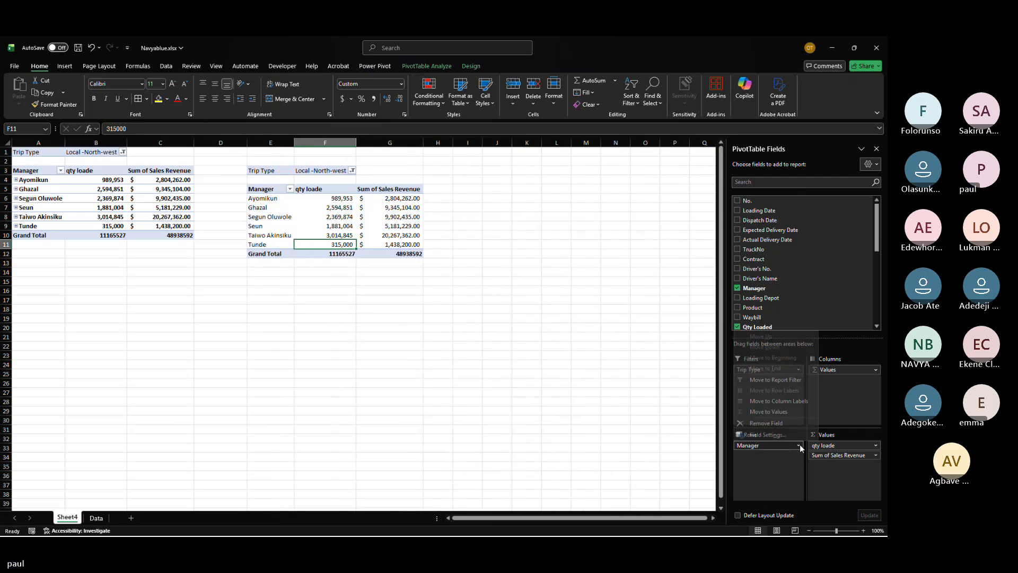
click(778, 421)
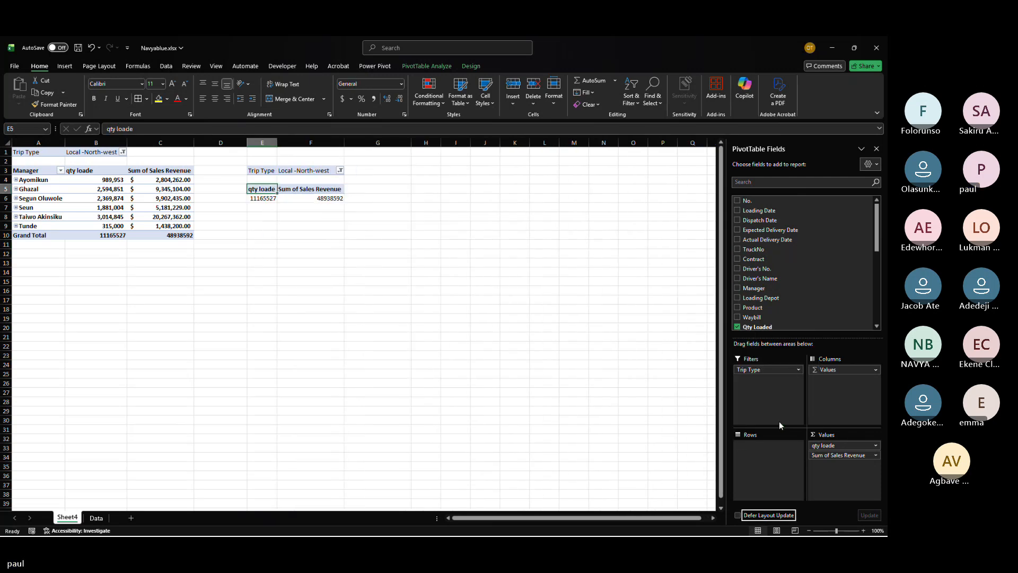
Step: Remove the Sum of Sales Revenue and qty loade value fields and the Trip Type filter from the duplicate PivotTable
click(862, 455)
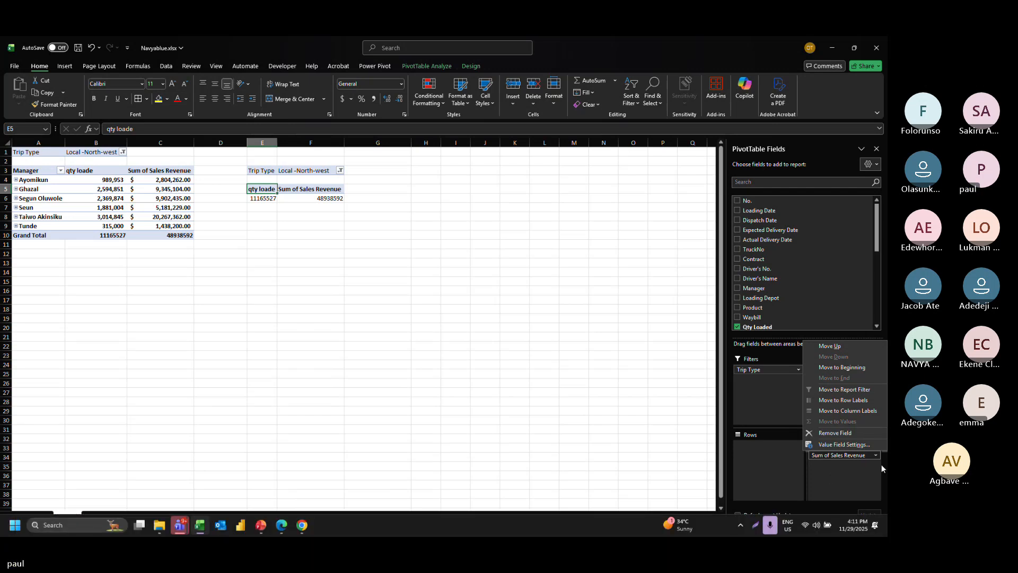
click(825, 433)
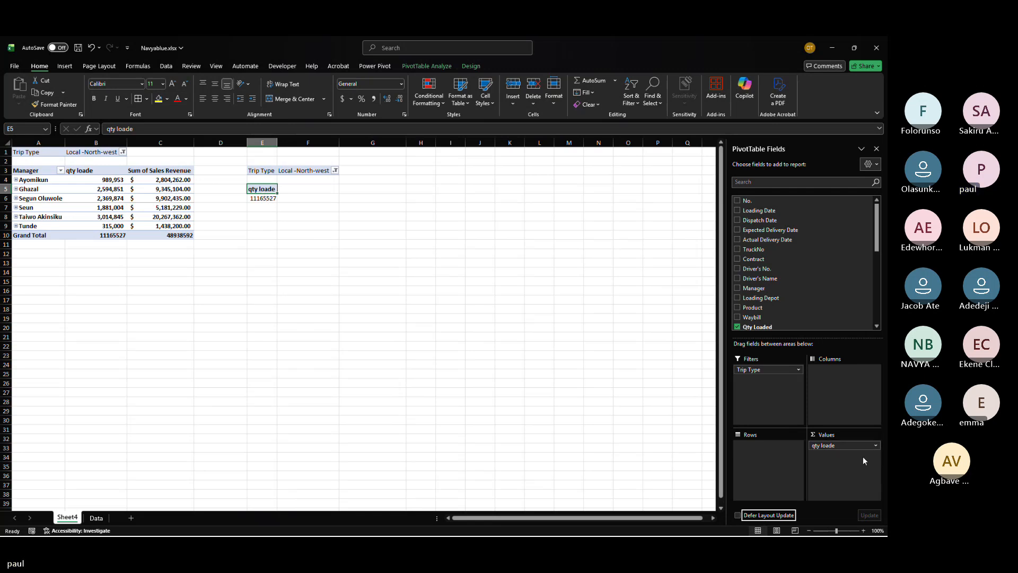
click(837, 448)
click(844, 435)
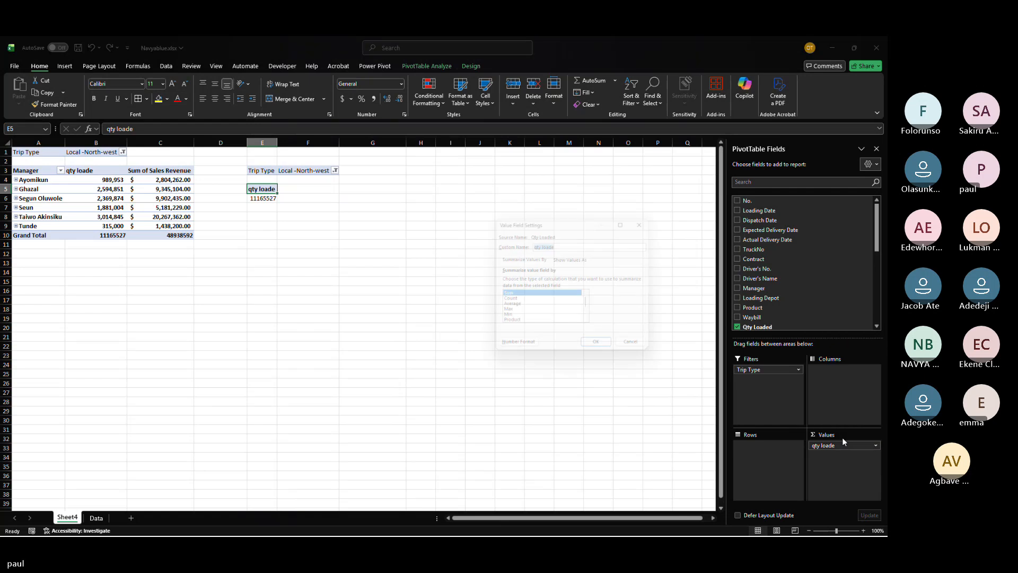
click(640, 350)
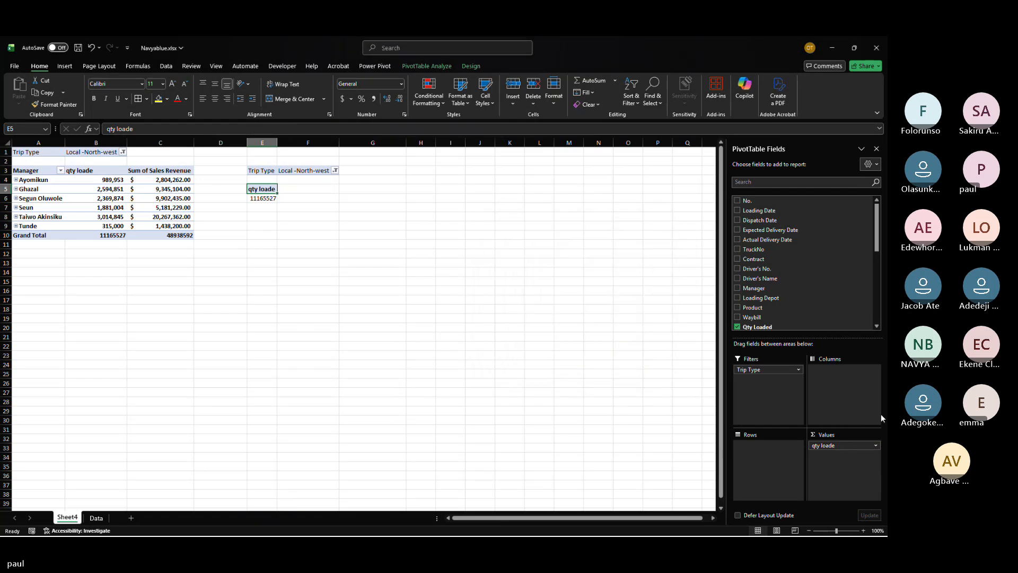
click(822, 447)
click(834, 423)
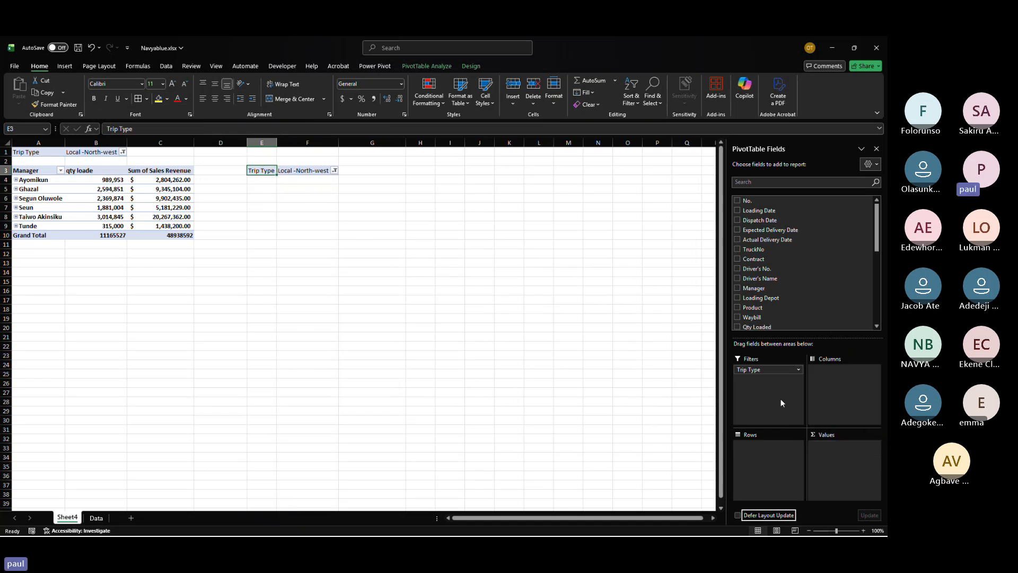
click(798, 371)
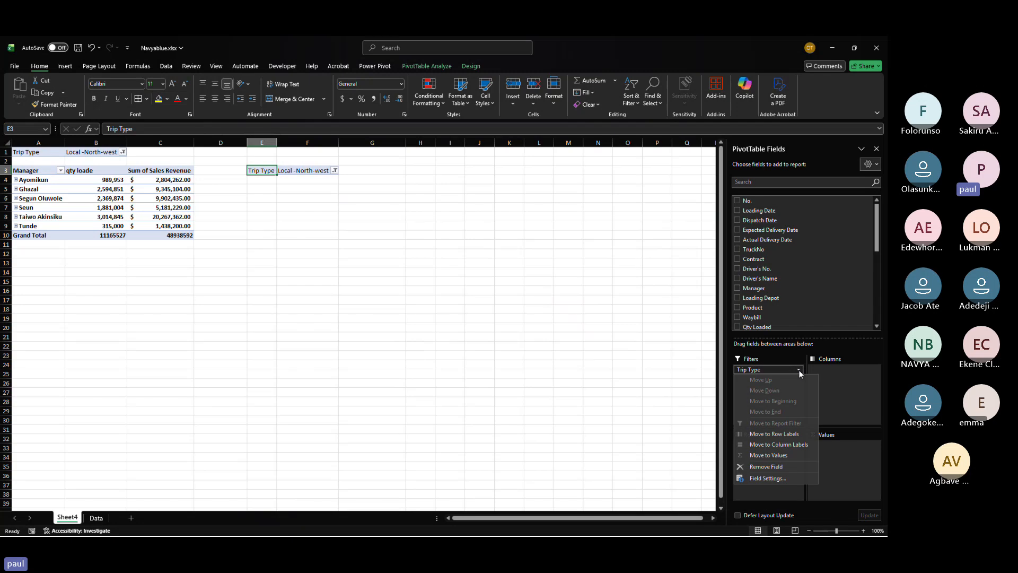
click(766, 468)
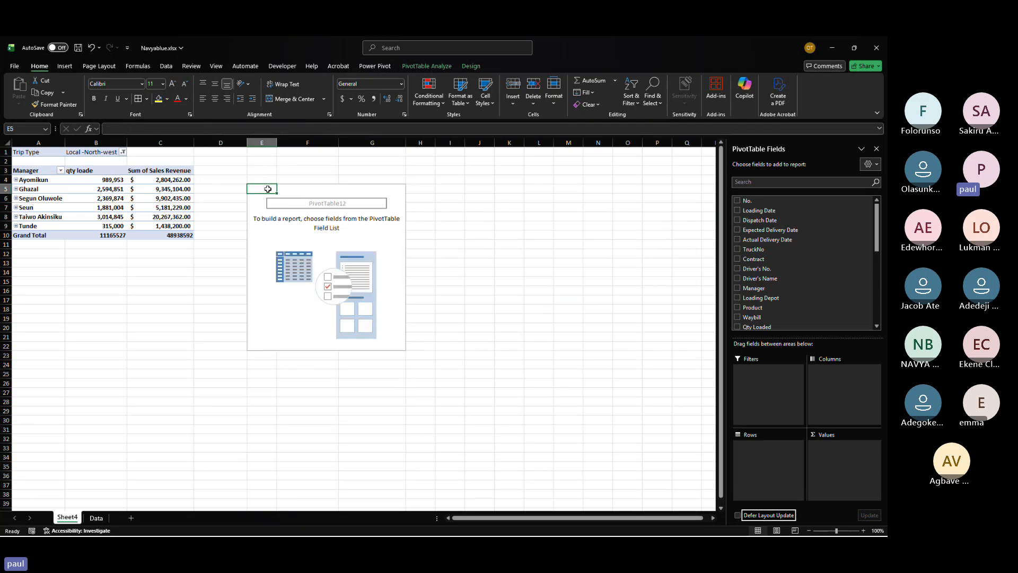
Step: Add the Contract field to the rows of the emptied PivotTable
mouse_move(263, 188)
mouse_down()
mouse_move(366, 190)
mouse_move(377, 360)
mouse_move(372, 351)
mouse_up()
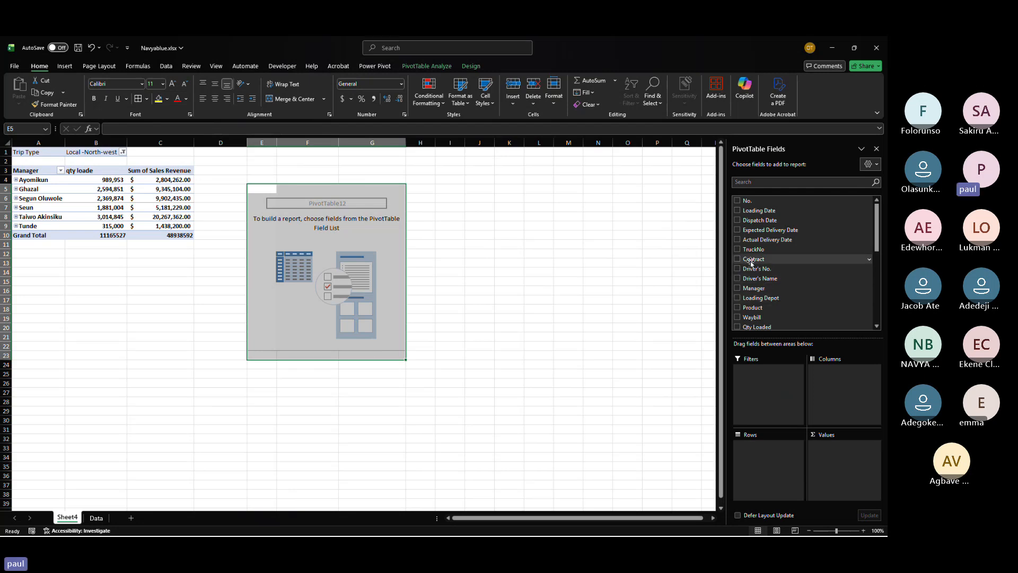
drag(751, 258, 783, 467)
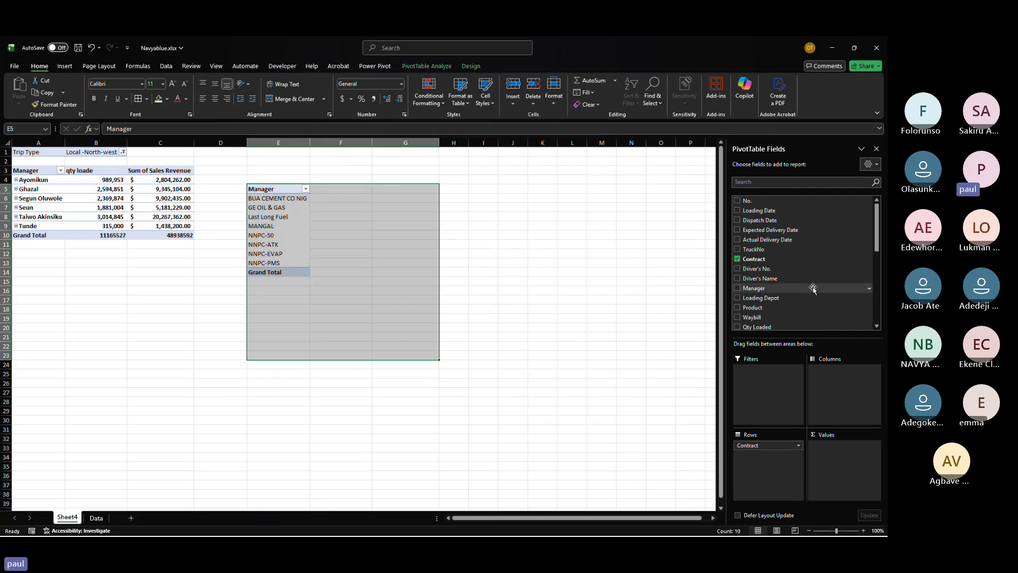
Step: Add Trip Allowance to the PivotTable values as a summed field
scroll(796, 276, down, 5)
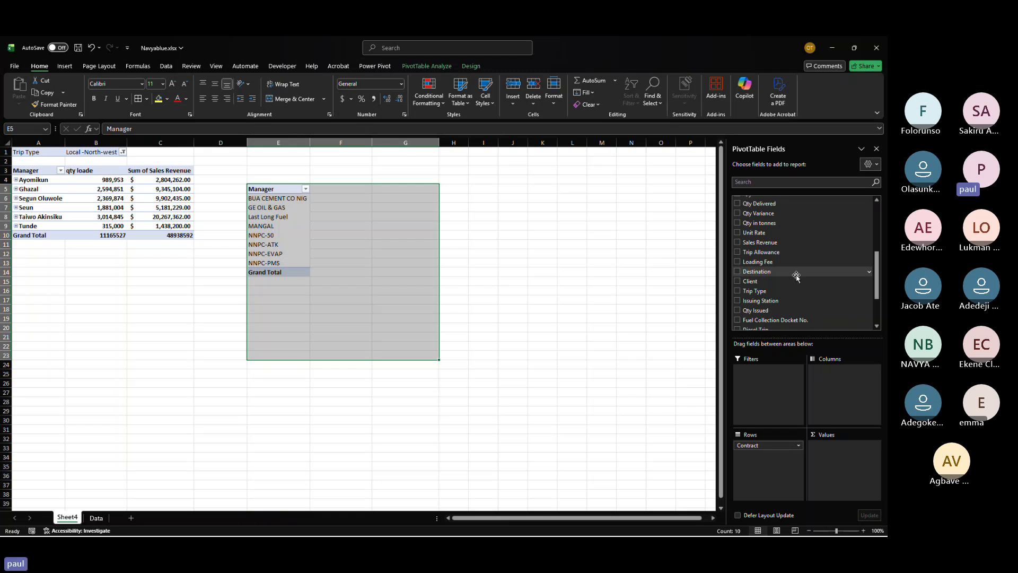
scroll(774, 302, down, 3)
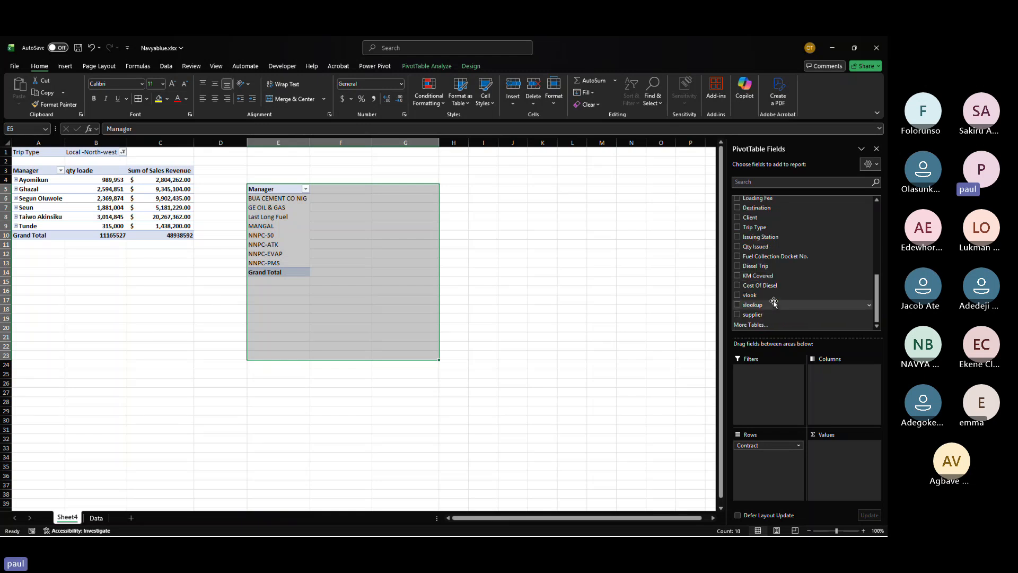
scroll(769, 229, up, 2)
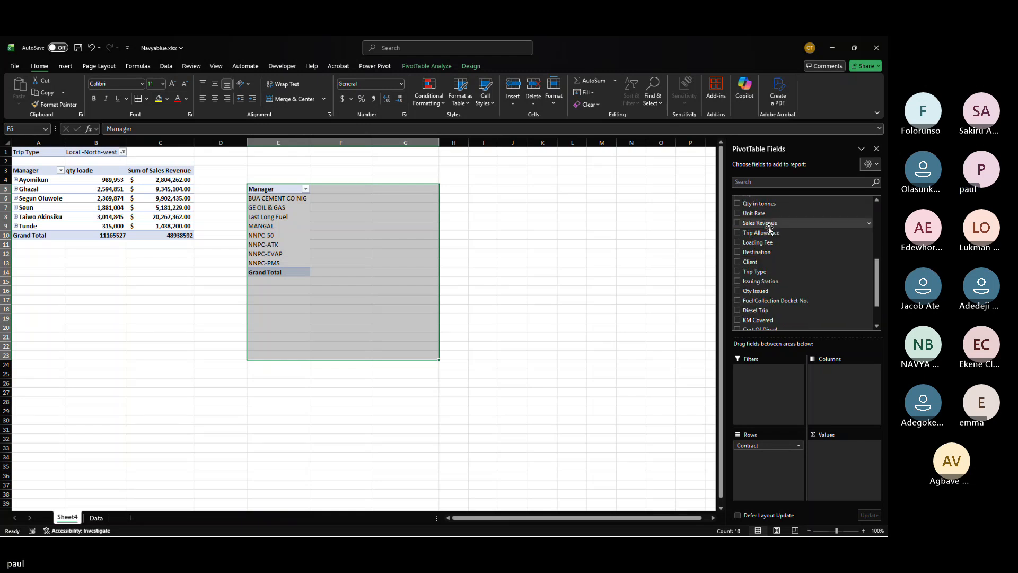
click(770, 236)
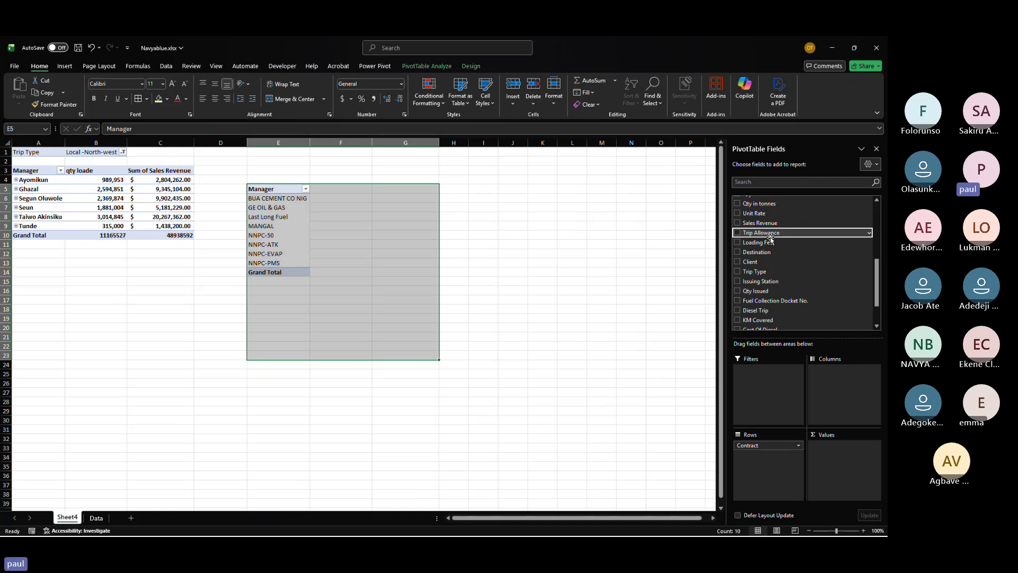
click(737, 235)
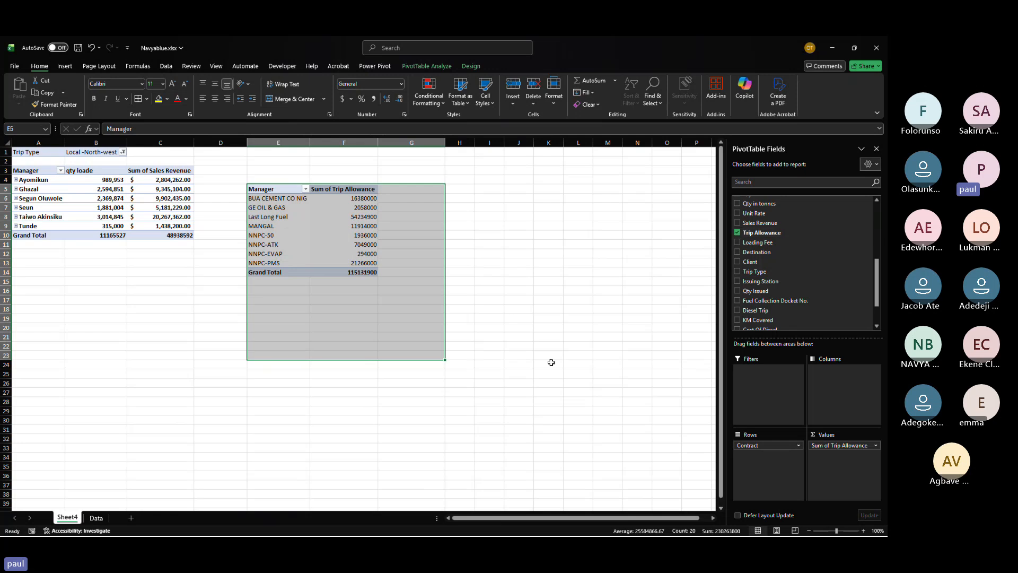
click(350, 240)
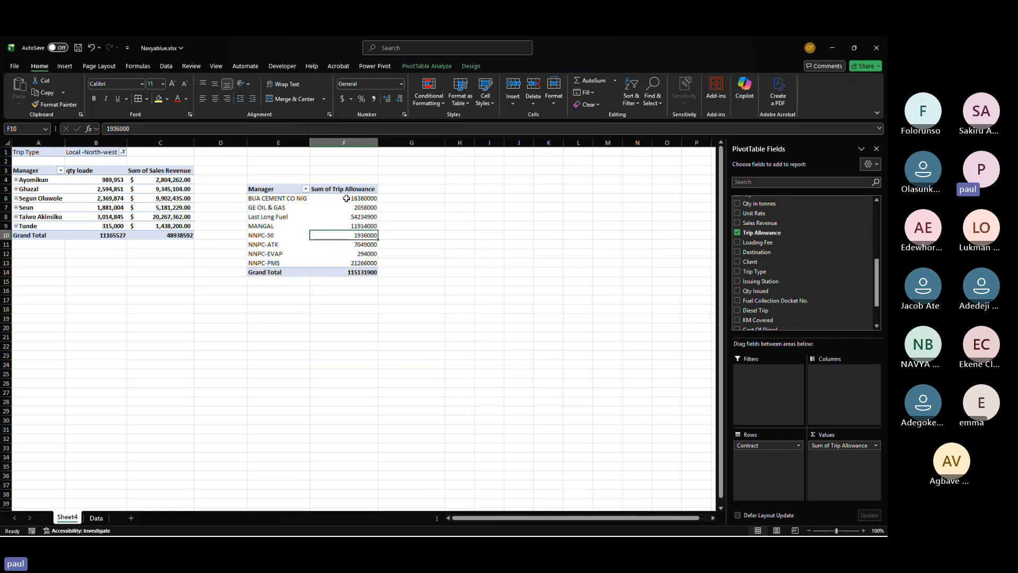
drag(361, 197, 369, 264)
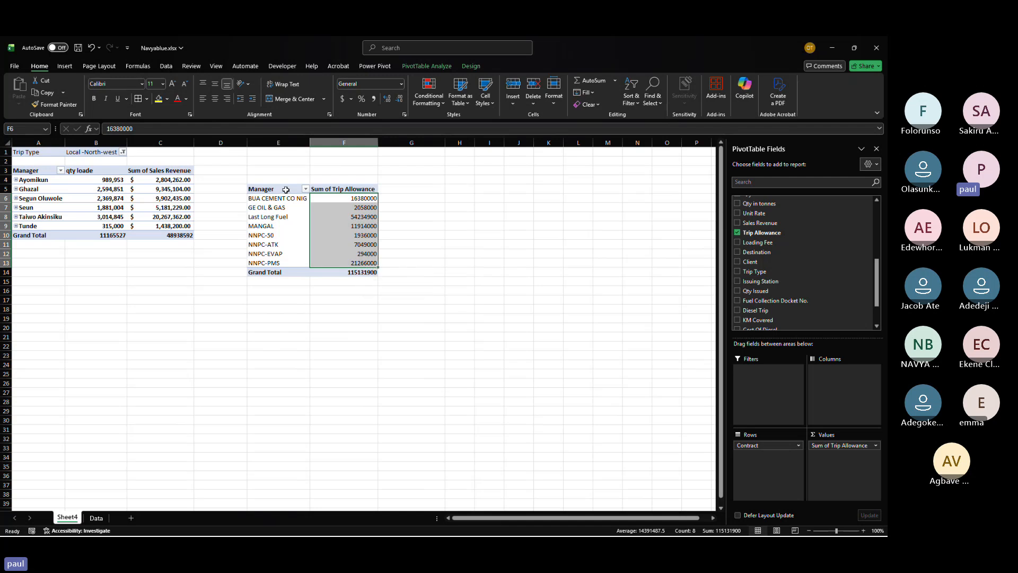
click(339, 171)
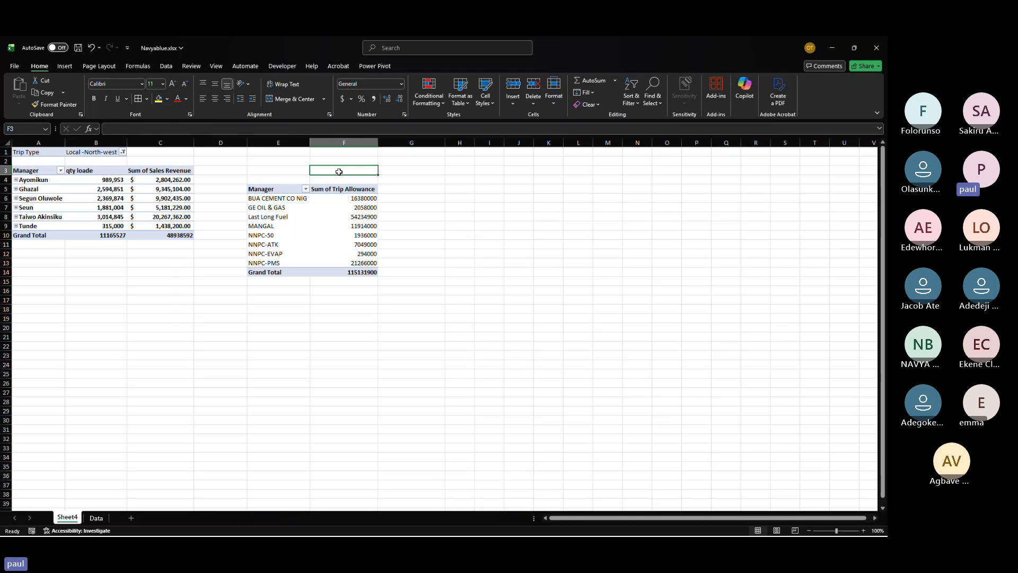
Step: Inspect the trip allowance totals in the Contract PivotTable
click(321, 209)
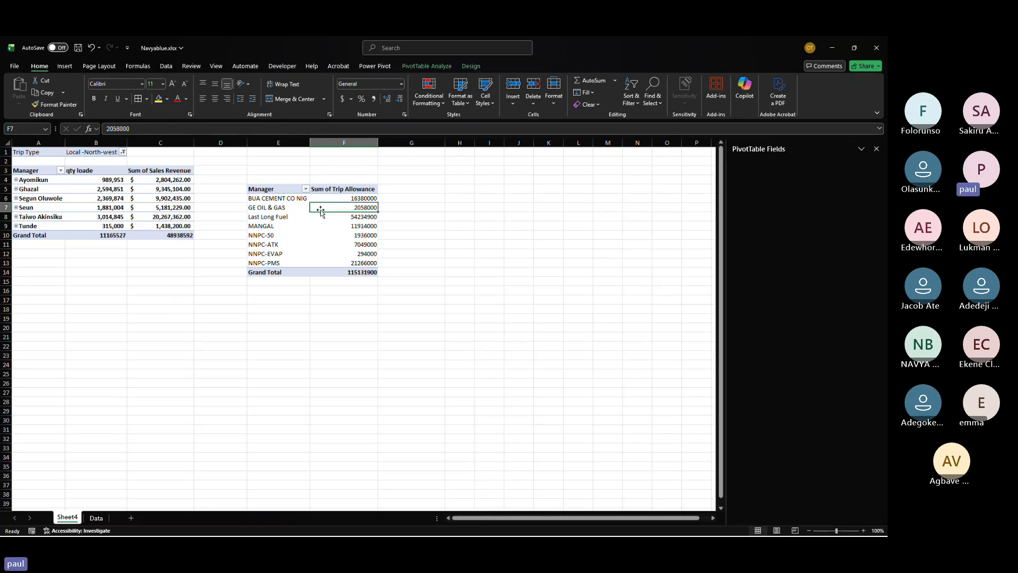
drag(273, 188, 358, 272)
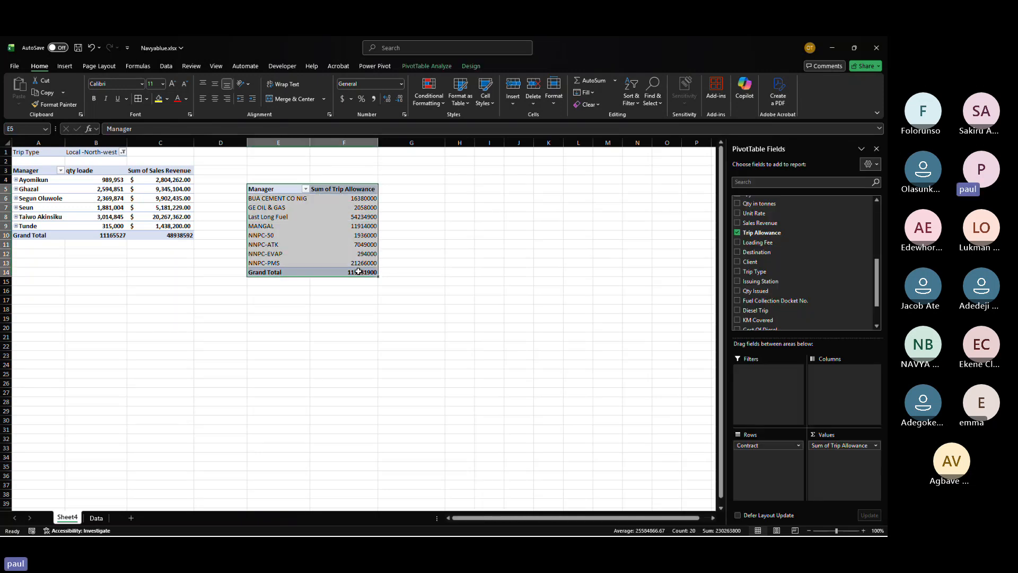
click(358, 272)
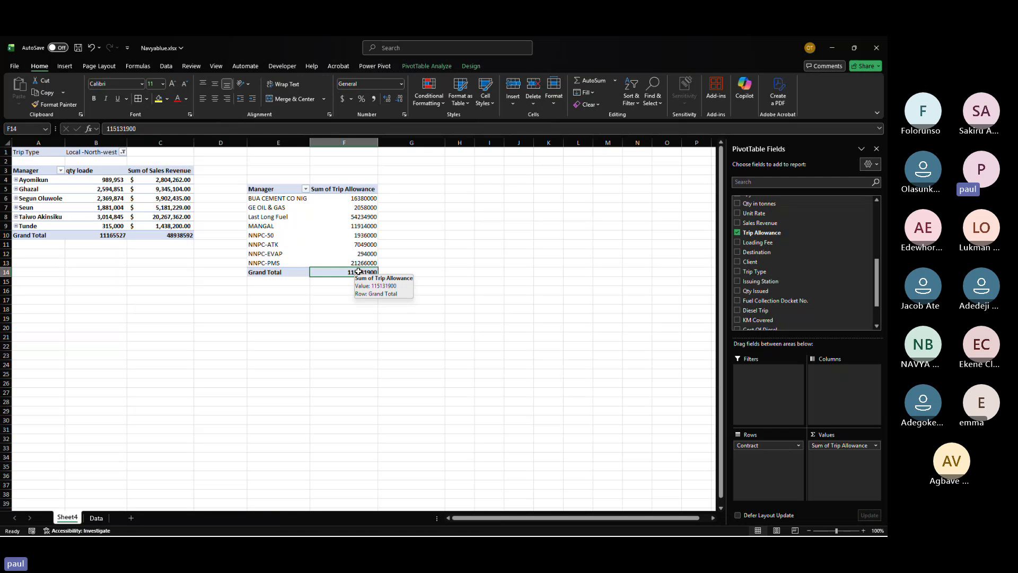
click(322, 244)
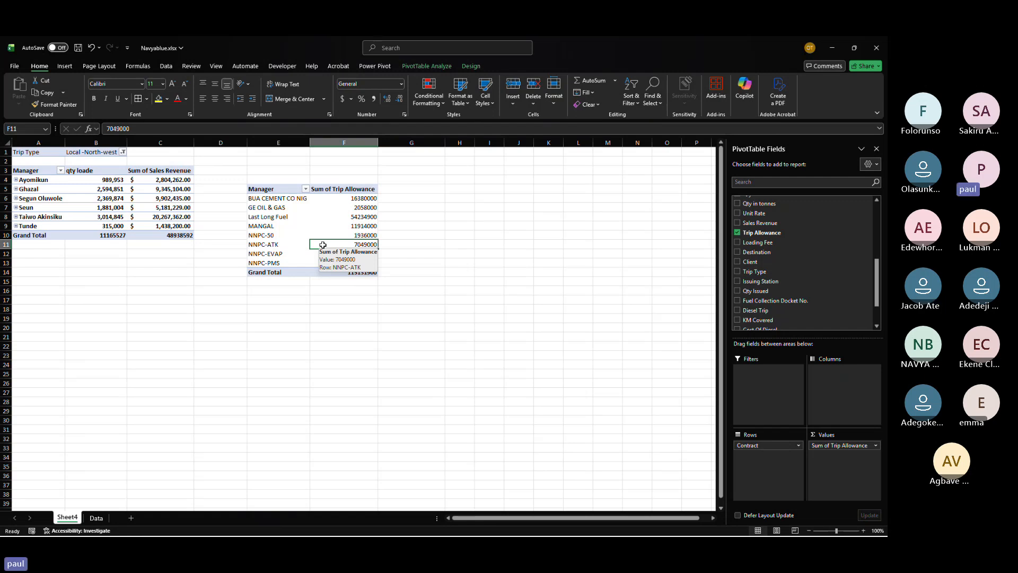
key(alt+Tab)
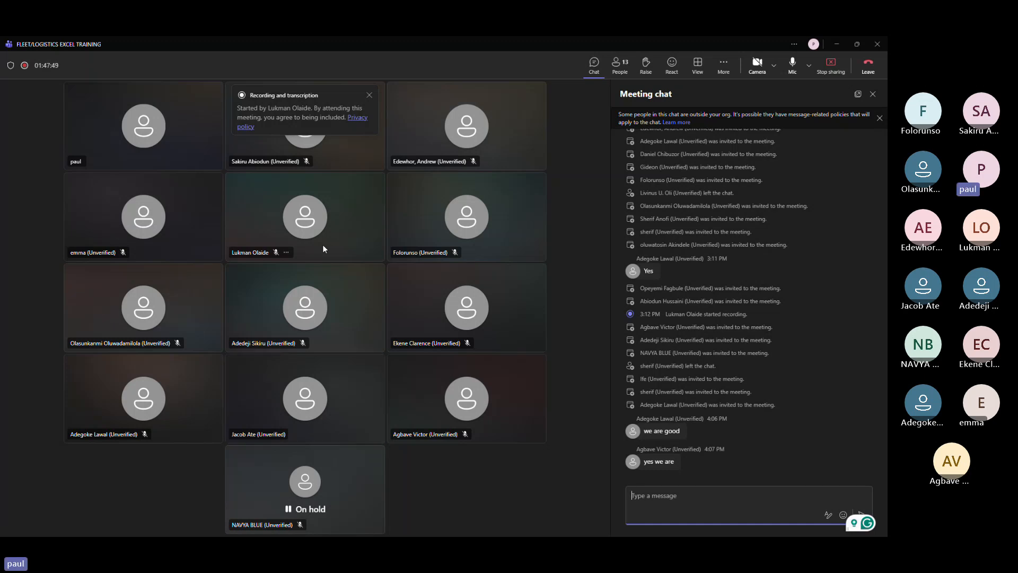
key(alt+Tab)
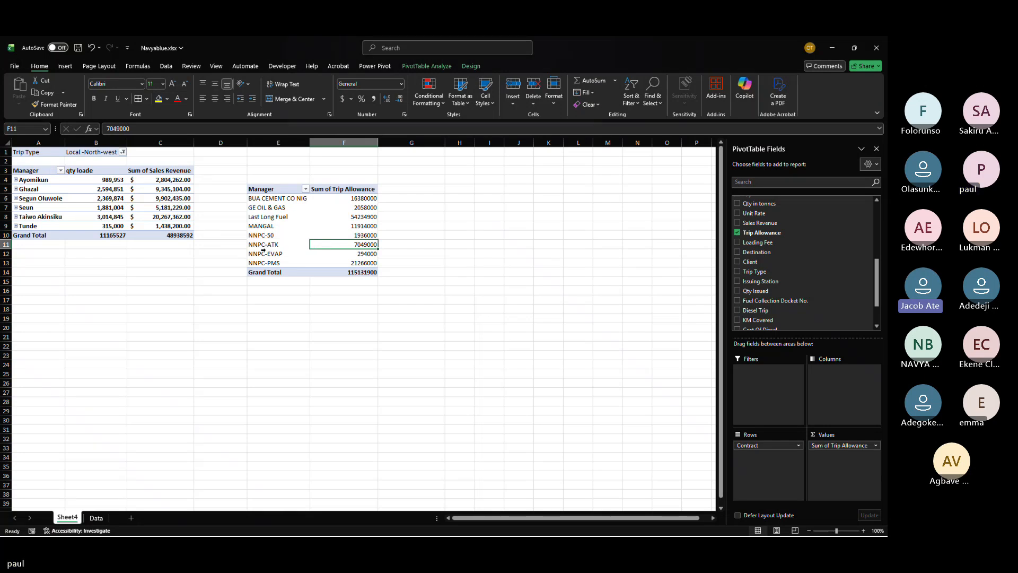
Step: Review the Trip Allowance column on the Data sheet and compare it with the Contract PivotTable
drag(256, 191, 353, 281)
click(94, 518)
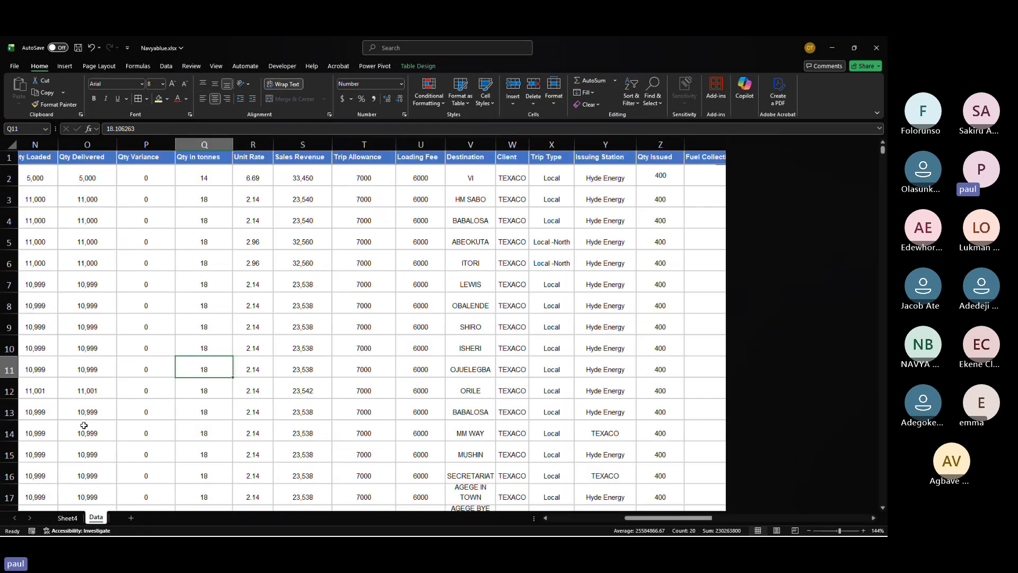
drag(146, 263, 421, 391)
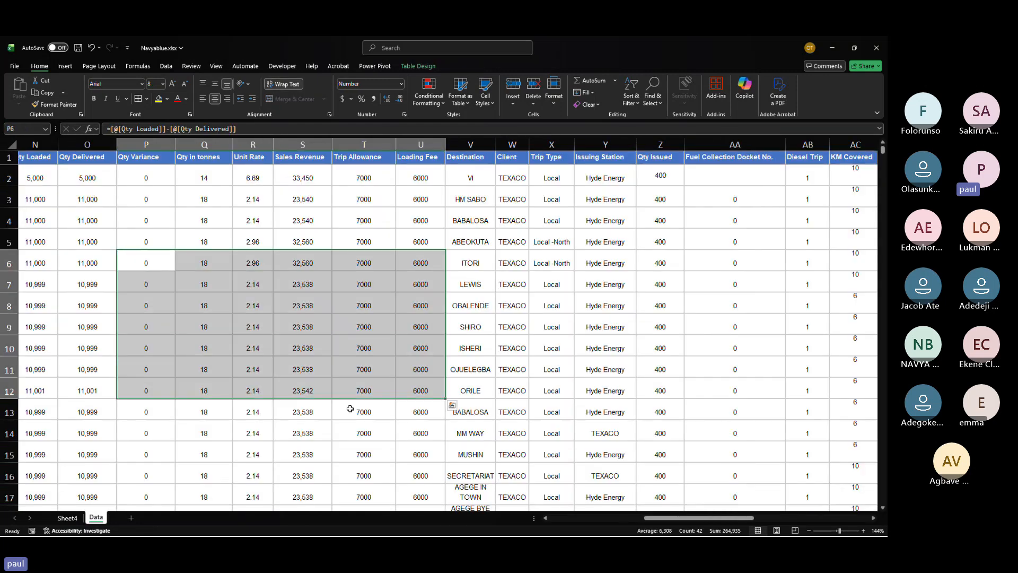
click(68, 517)
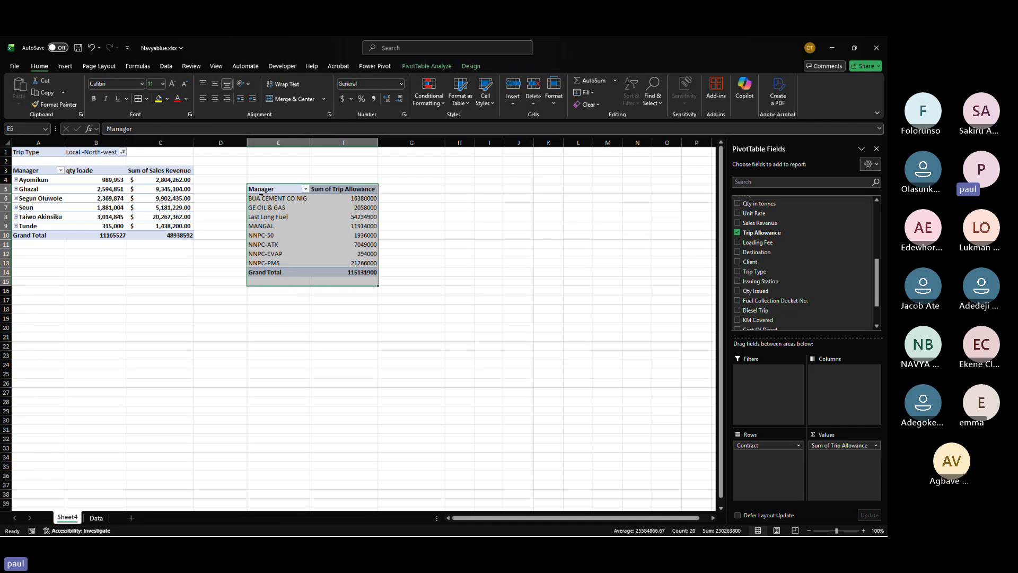
drag(260, 191, 351, 275)
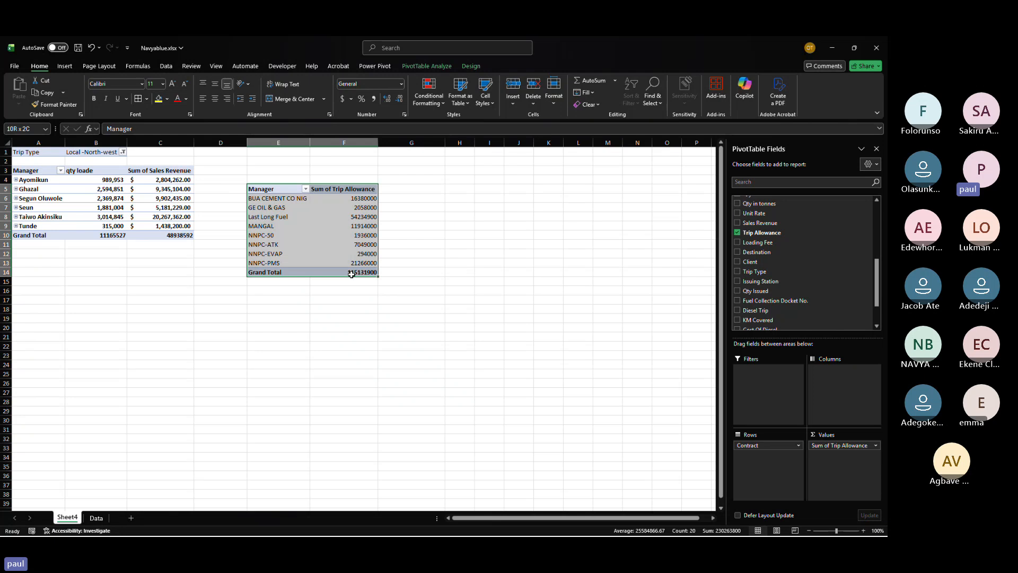
drag(351, 275, 341, 207)
click(339, 207)
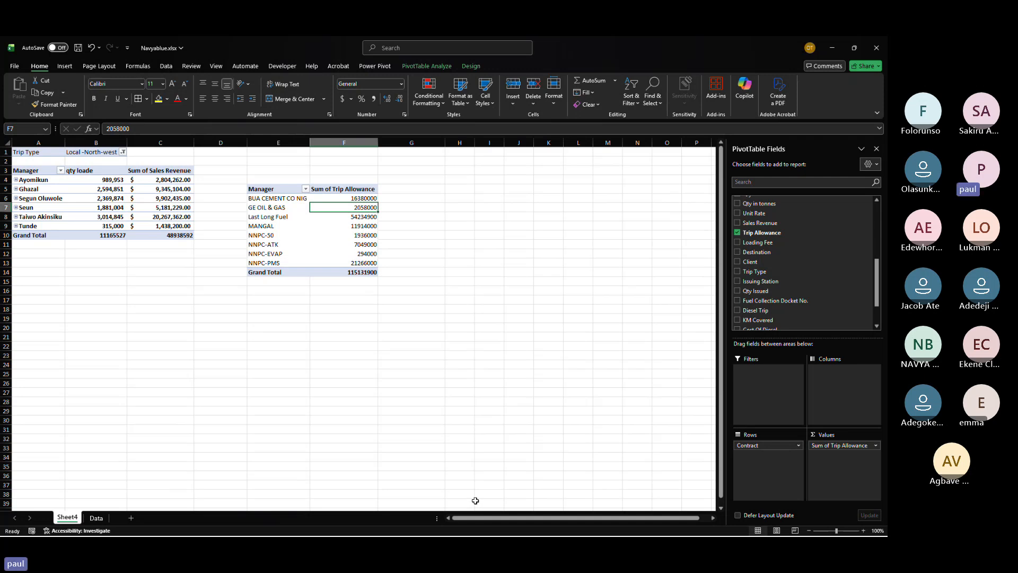
Step: Enter the label time intelligence in cell H5 beside the PivotTable
click(454, 190)
text(ti)
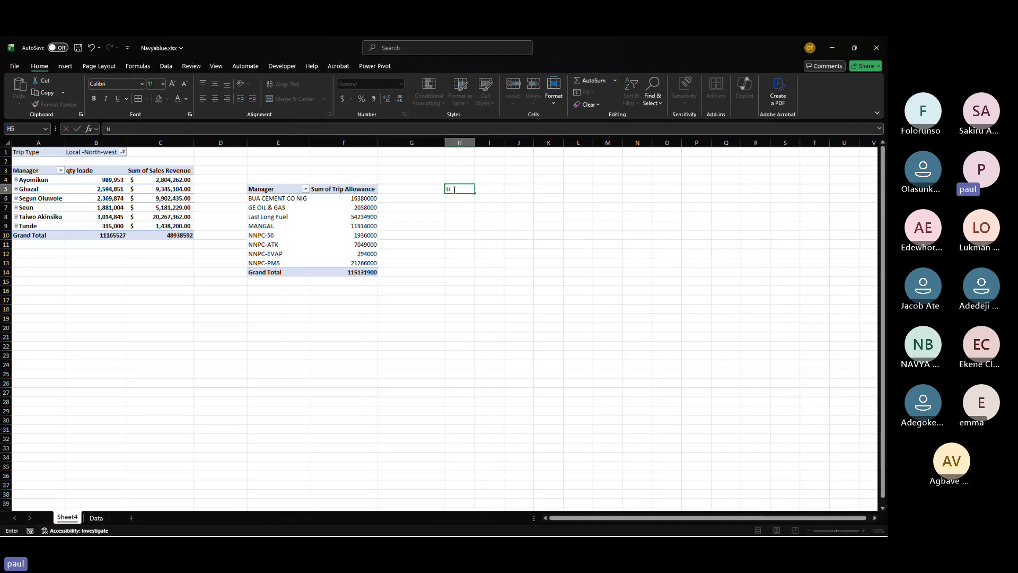
text(me intellie)
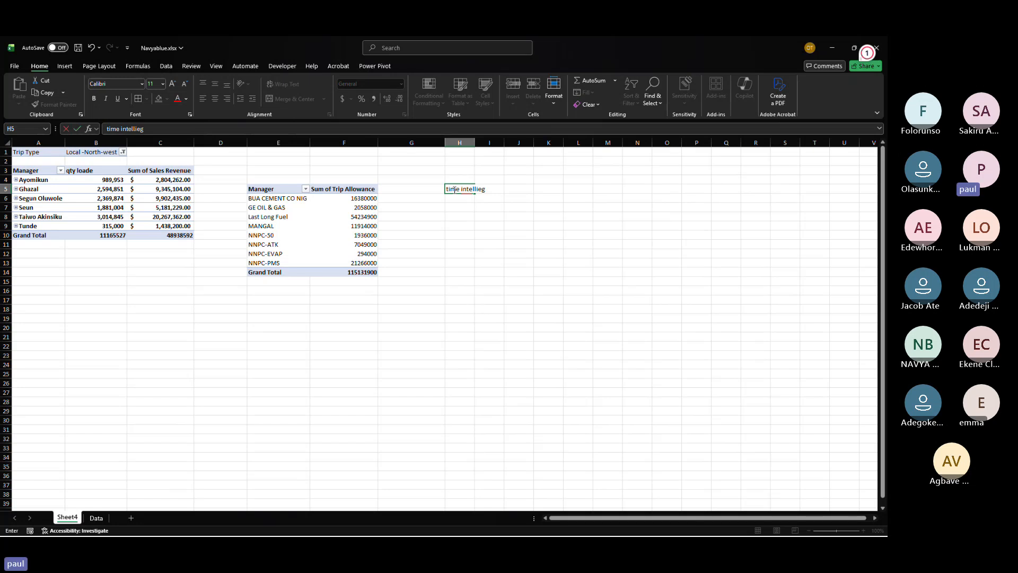
text(g)
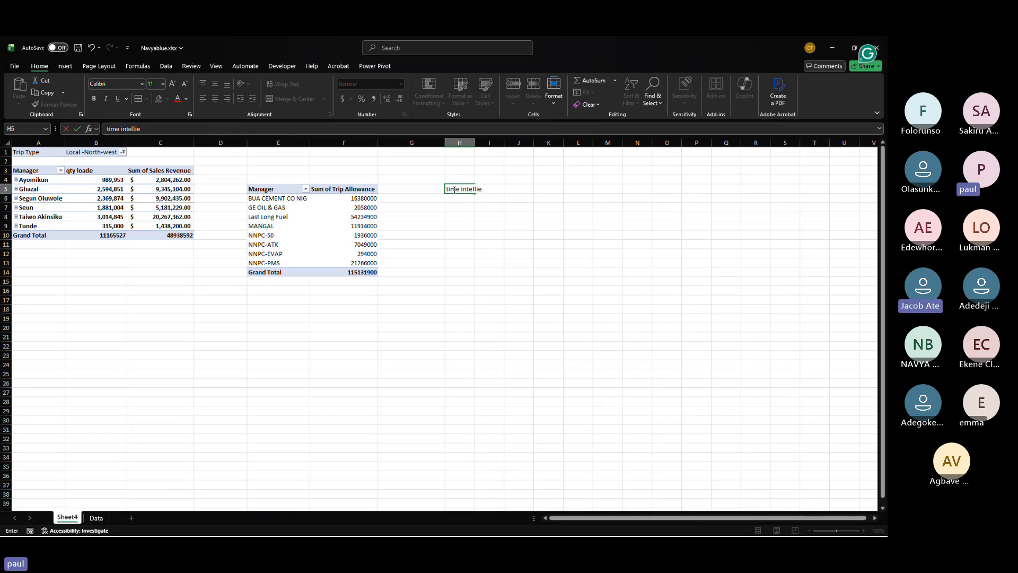
key(BackSpace)
key(BackSpace)
text(f)
key(BackSpace)
text(genc)
key(Return)
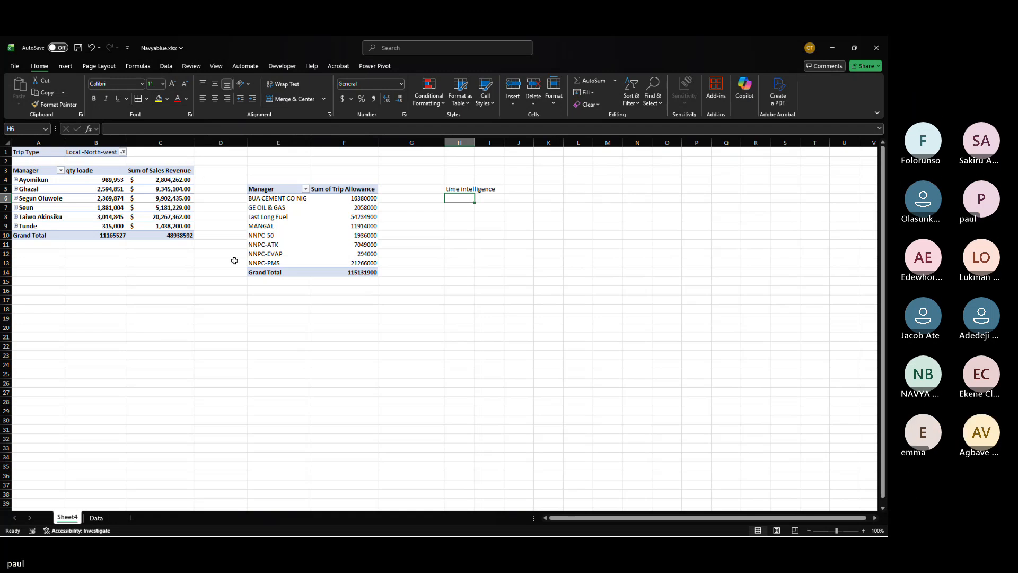
Step: Copy the Contract trip allowance PivotTable and paste a duplicate at cell H7
drag(272, 193, 347, 273)
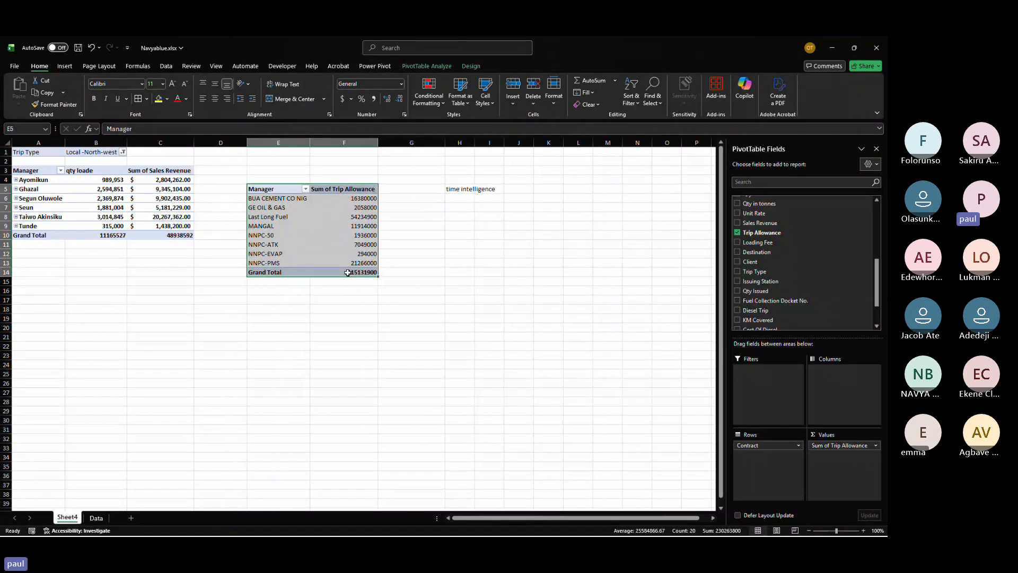
key(ctrl+c)
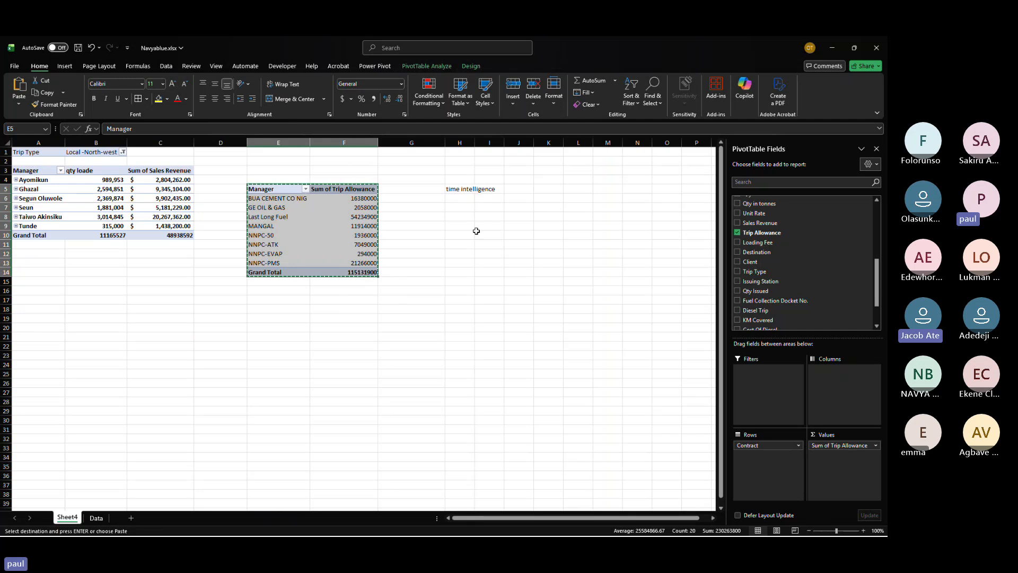
click(459, 207)
key(ctrl+v)
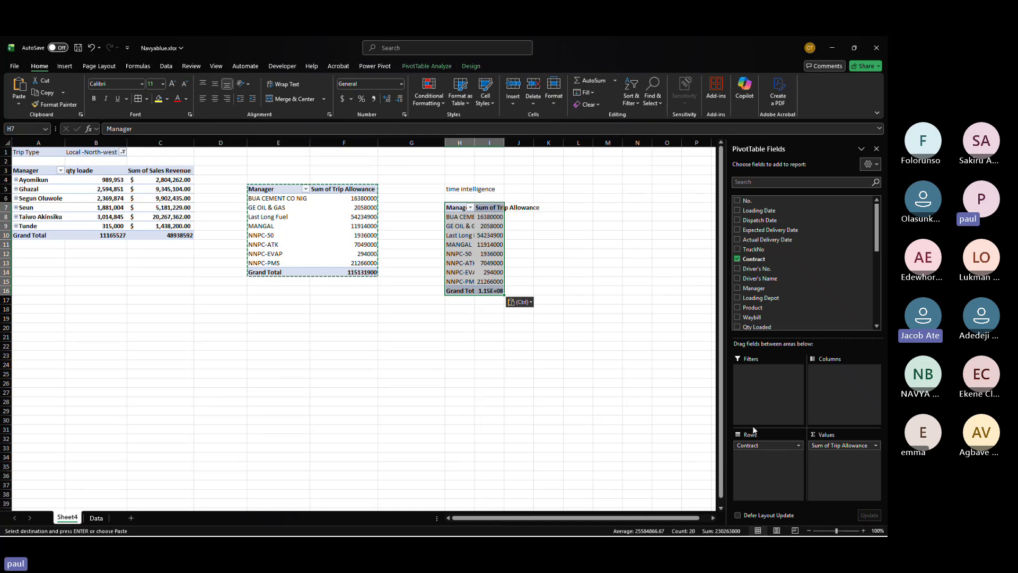
Step: Replace the Contract row field in the duplicate PivotTable with Loading Date to summarise trip allowance by month
click(799, 445)
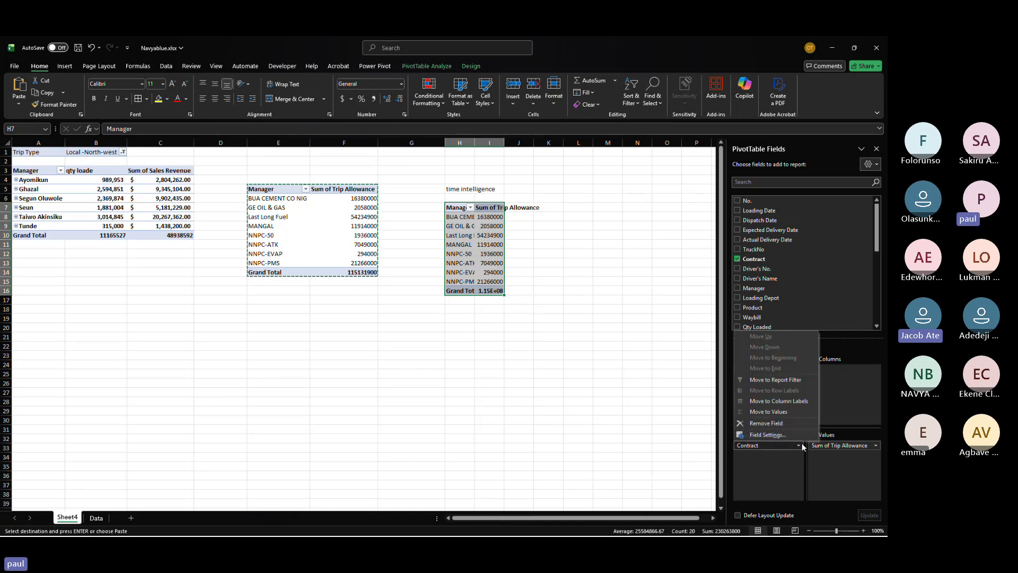
click(778, 422)
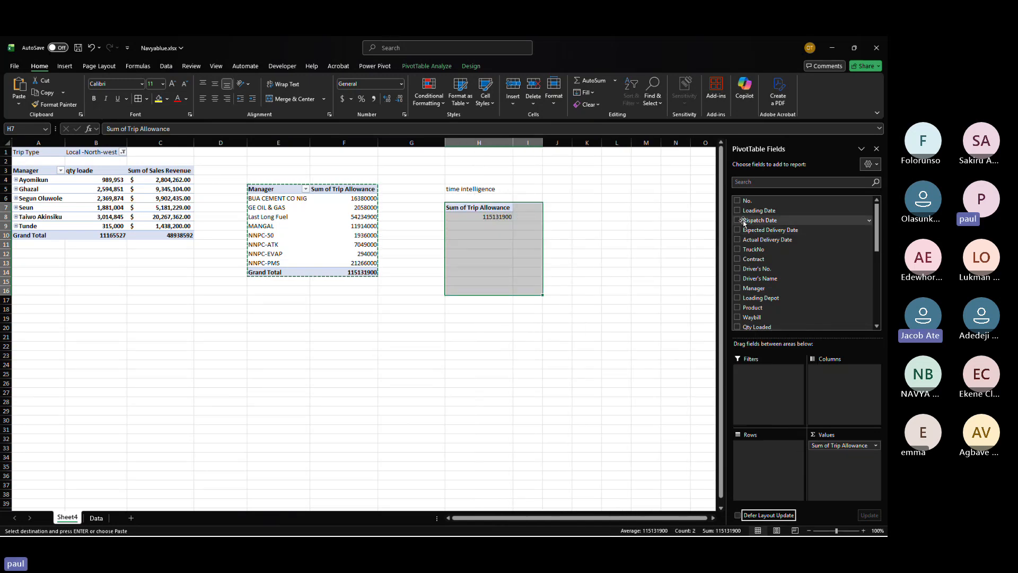
drag(758, 210, 751, 450)
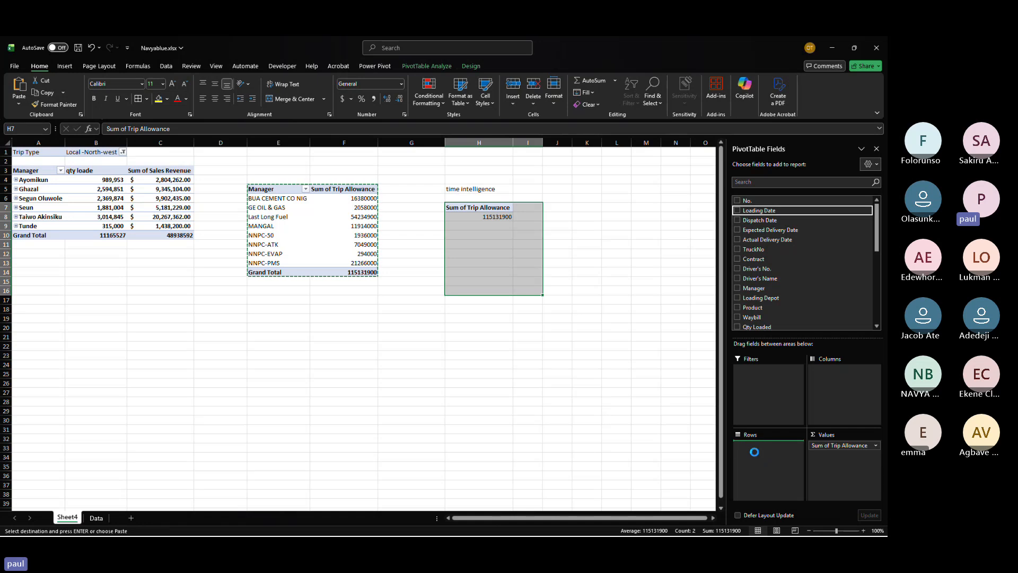
click(489, 312)
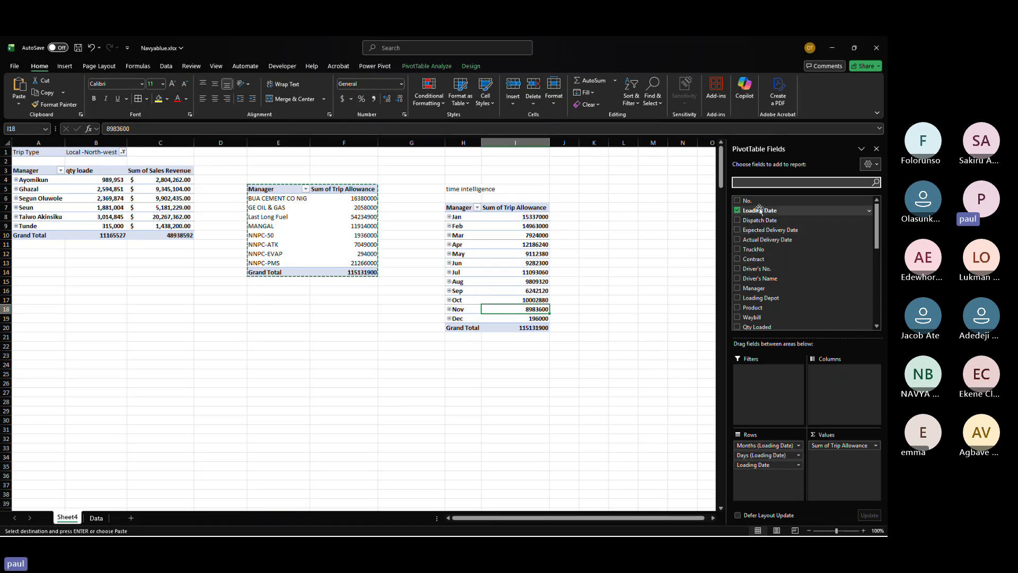
drag(751, 212, 762, 383)
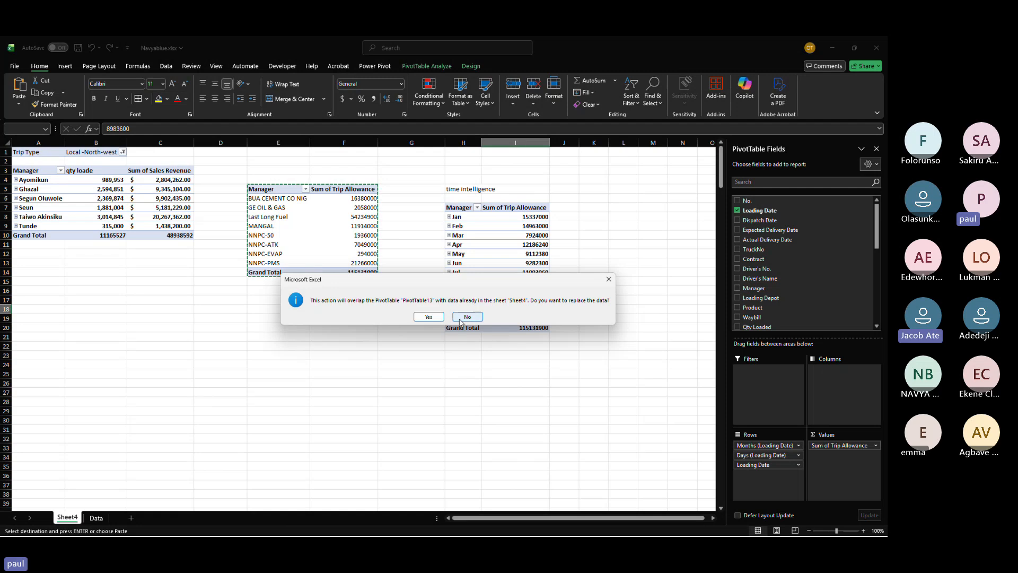
click(460, 319)
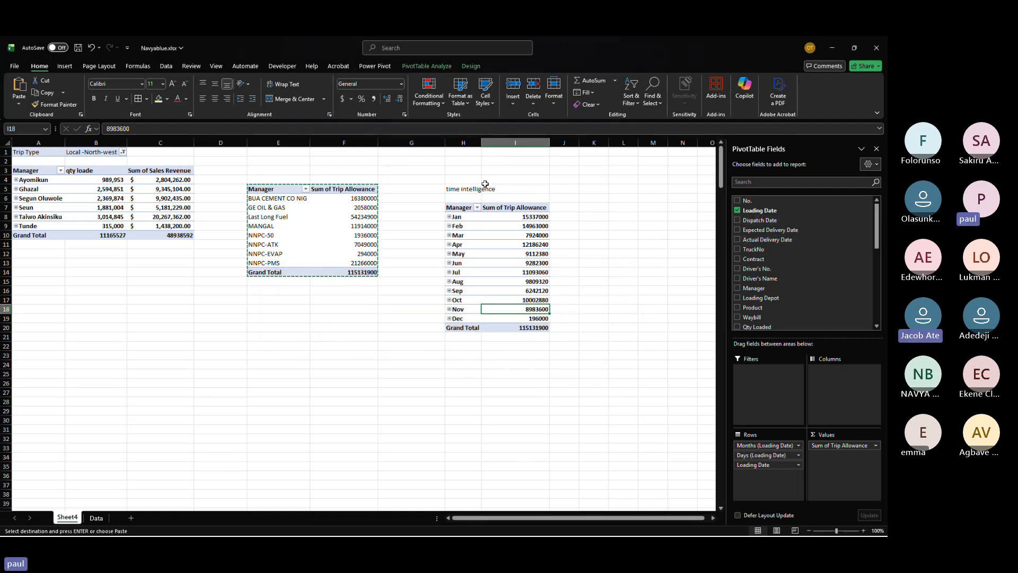
drag(757, 259, 766, 387)
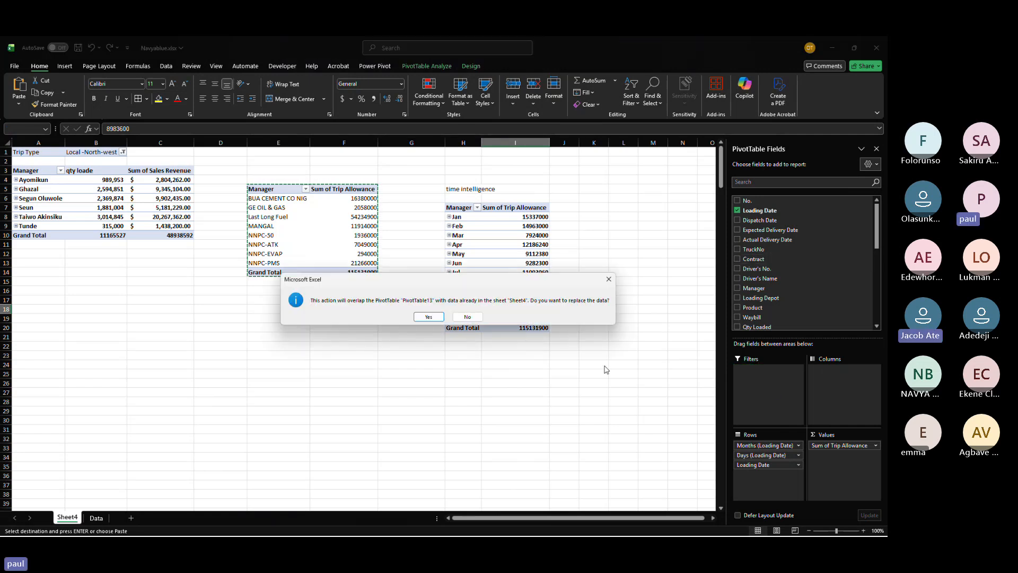
click(466, 317)
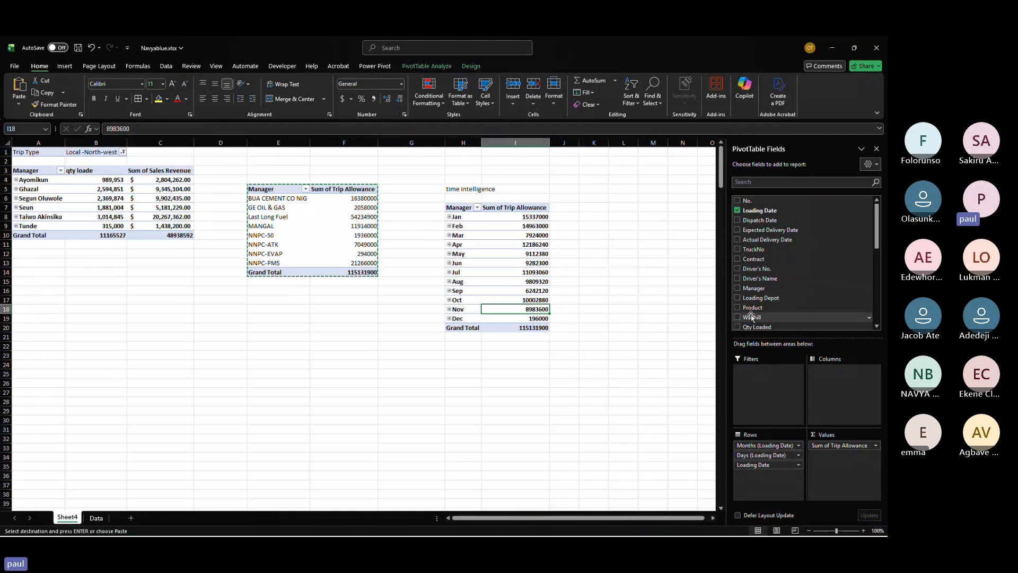
drag(752, 309, 765, 393)
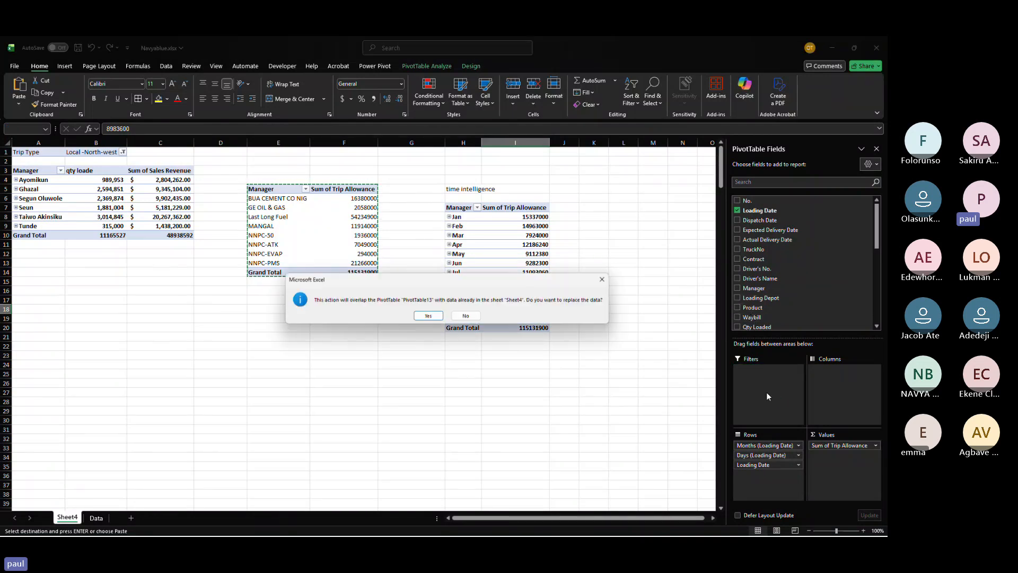
click(467, 317)
scroll(525, 282, right, 3)
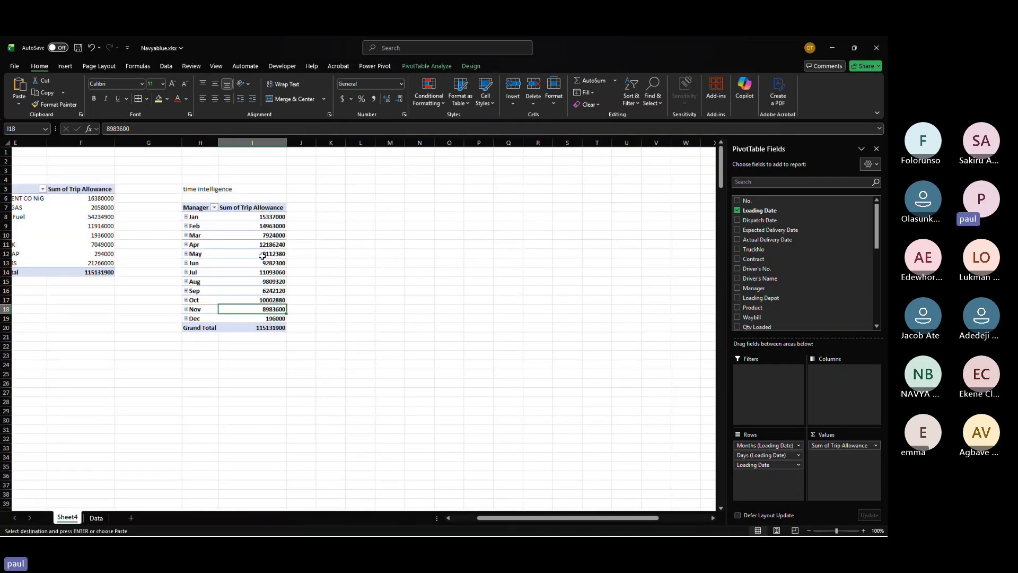
click(402, 225)
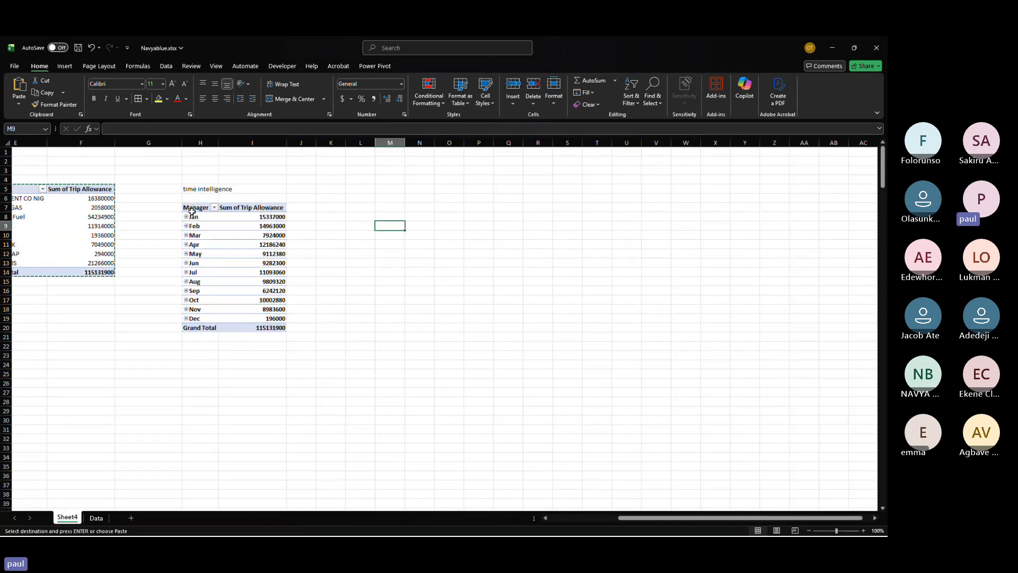
drag(190, 208, 262, 325)
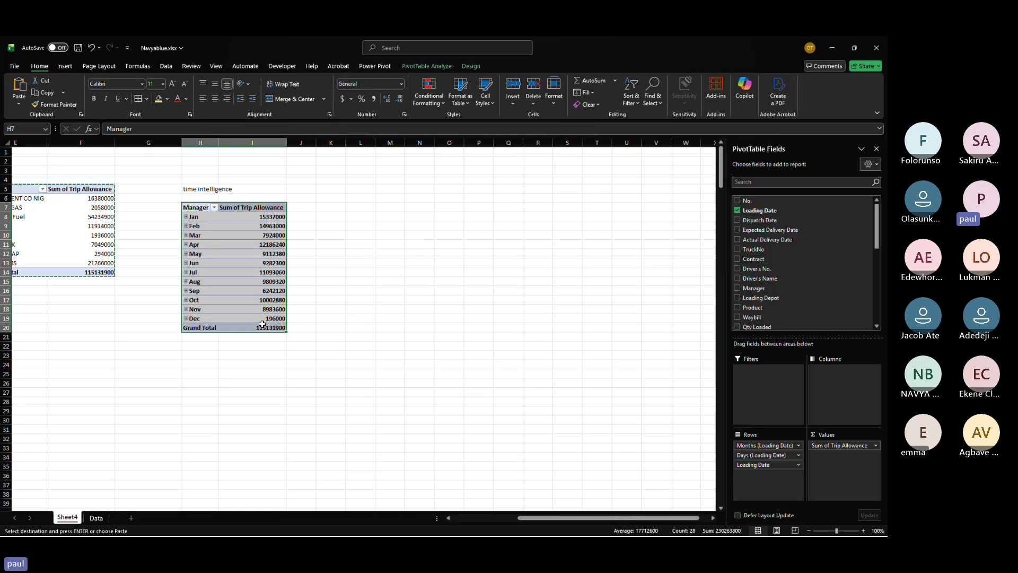
key(ctrl+c)
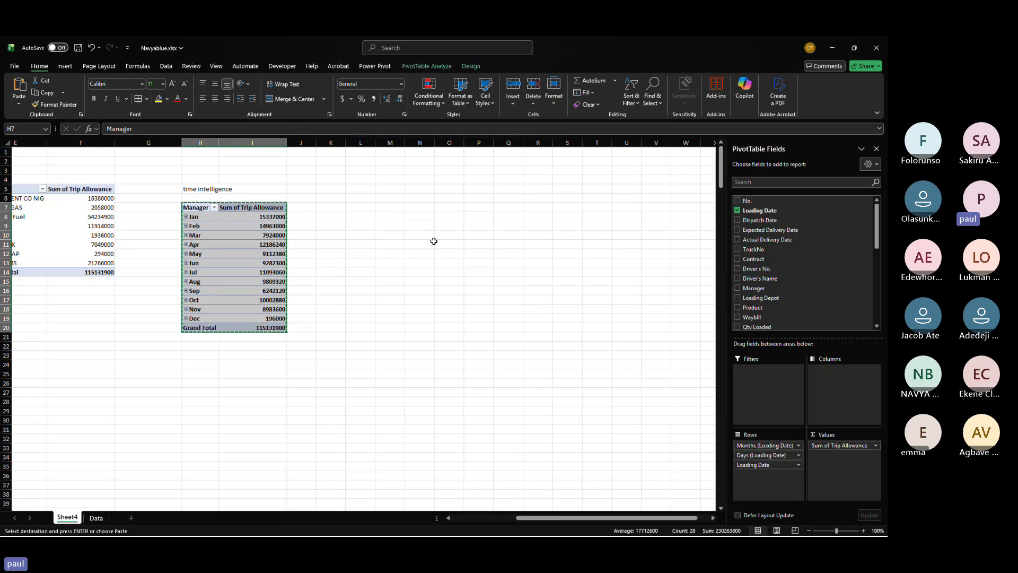
click(441, 209)
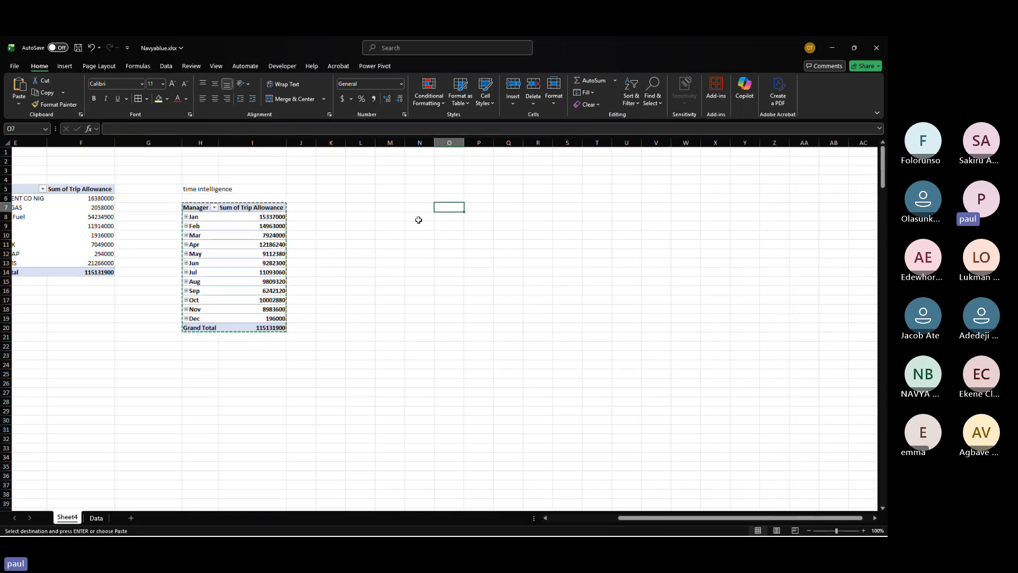
Step: Delete the time intelligence label from H5 and add Contract as a filter to the monthly PivotTable
click(208, 191)
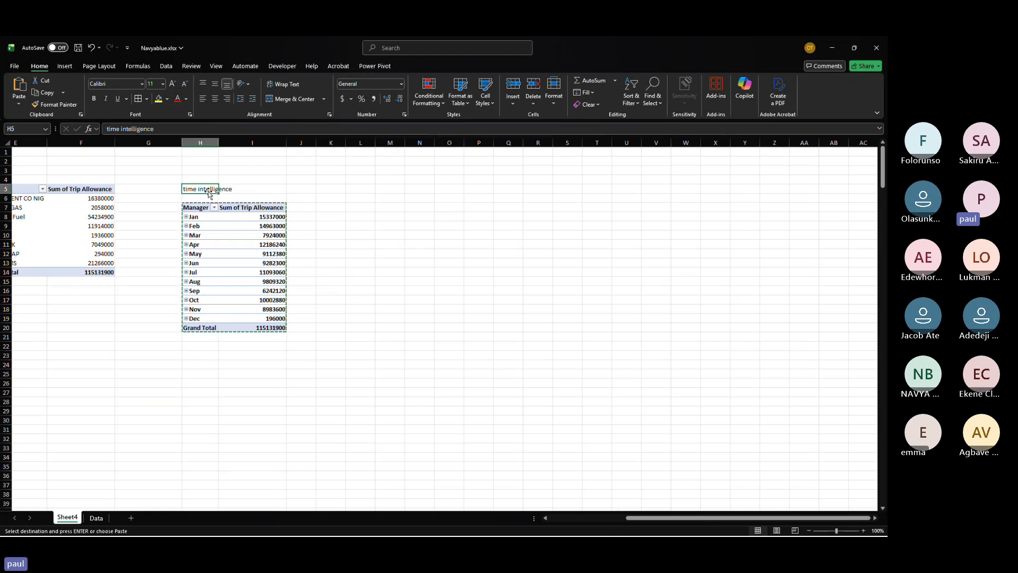
key(Delete)
click(238, 281)
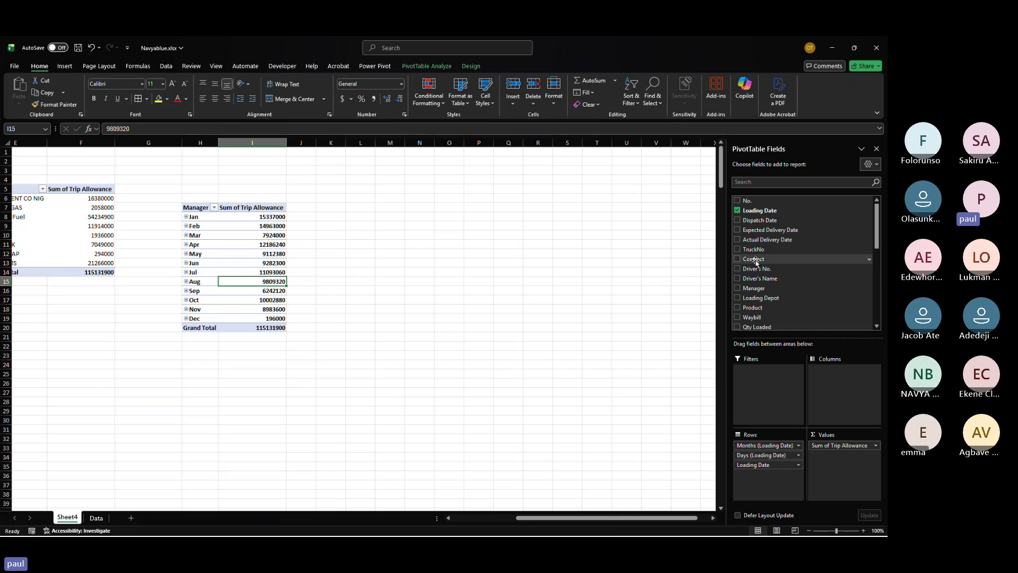
drag(756, 261, 759, 377)
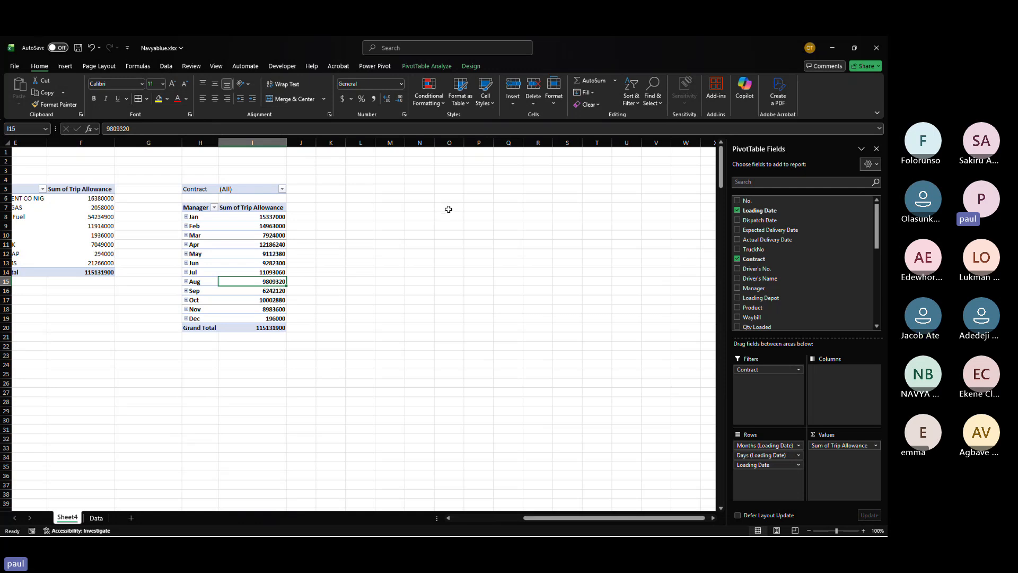
Step: Add Trip Allowance to the Values again and show it as Difference From, base field Months (Loading Date), base item Jan
scroll(774, 303, down, 5)
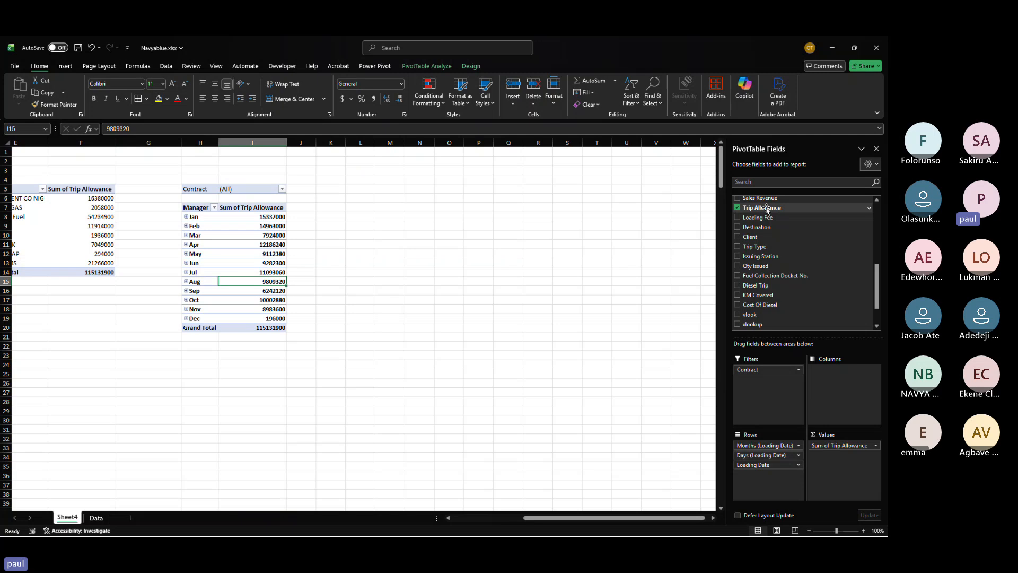
drag(766, 208, 827, 462)
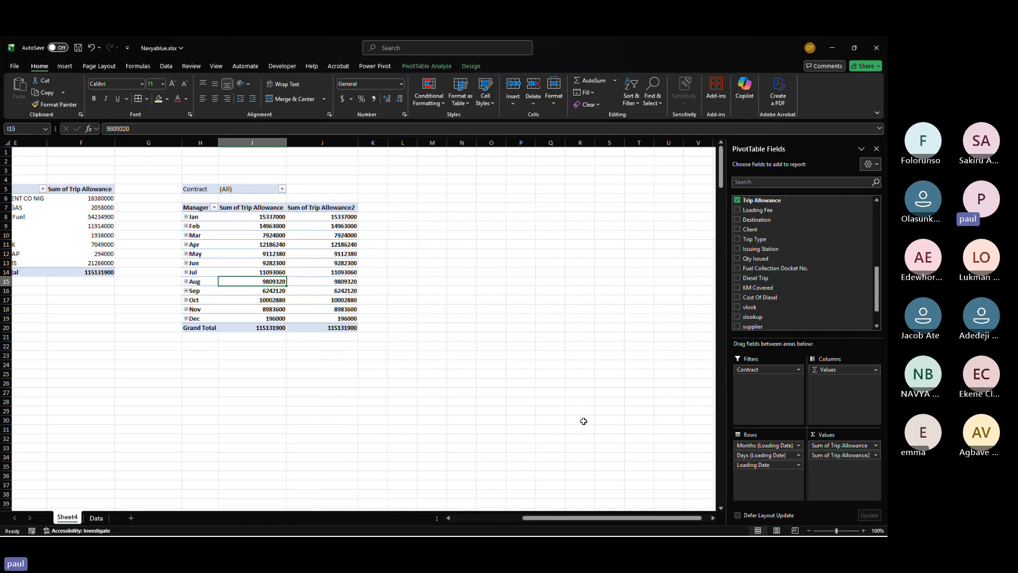
click(334, 216)
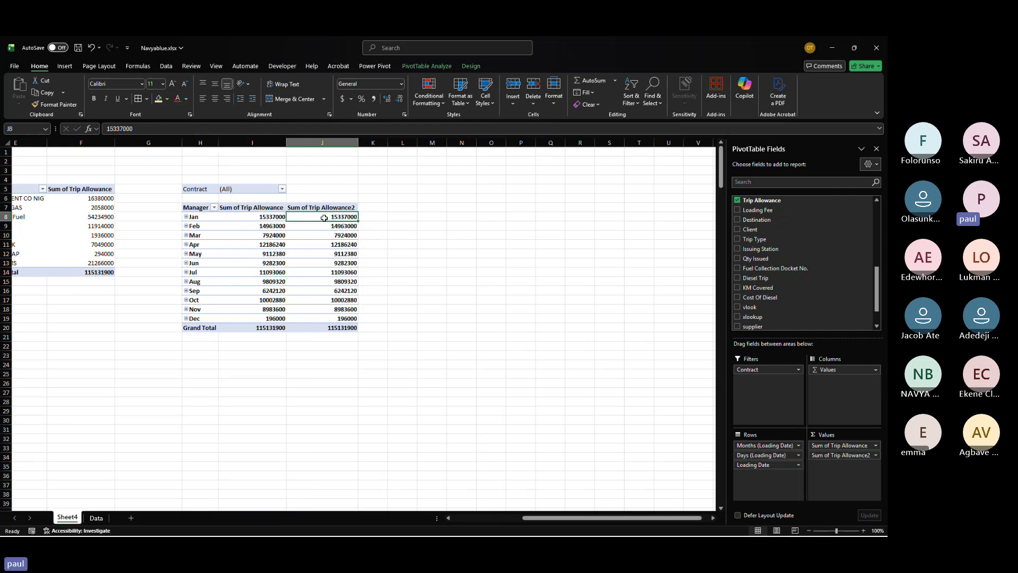
right_click(325, 219)
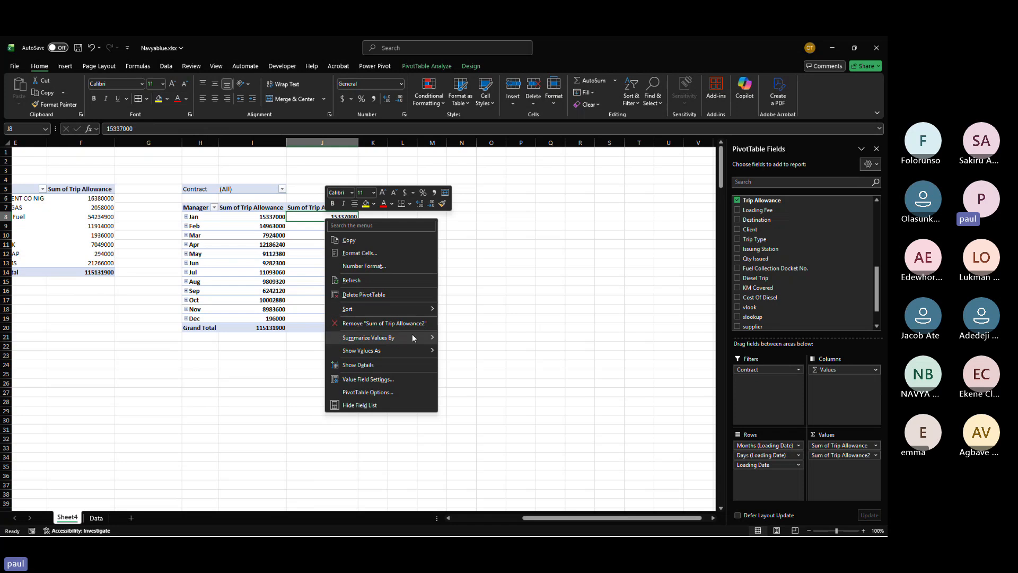
mouse_move(392, 348)
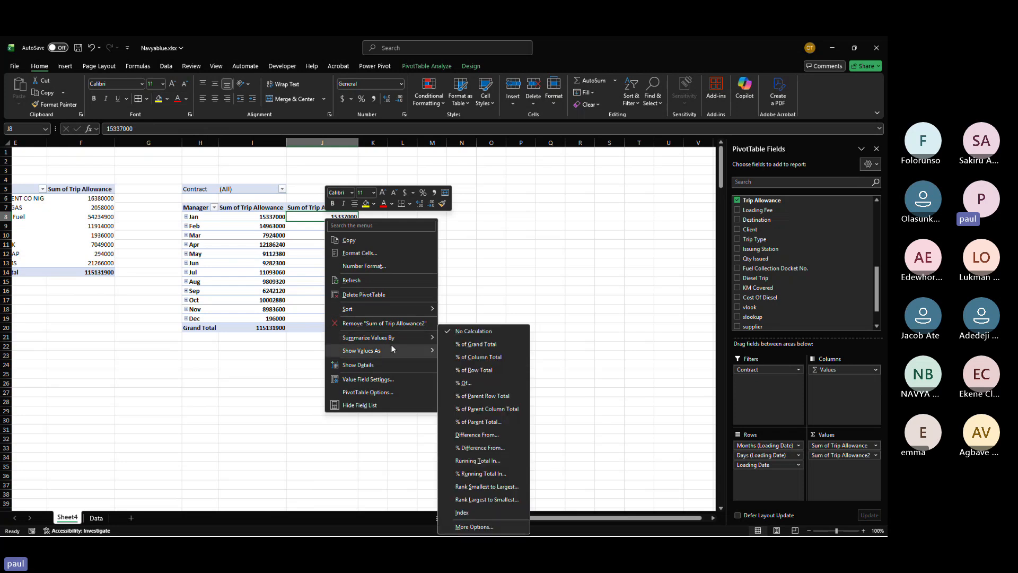
click(478, 433)
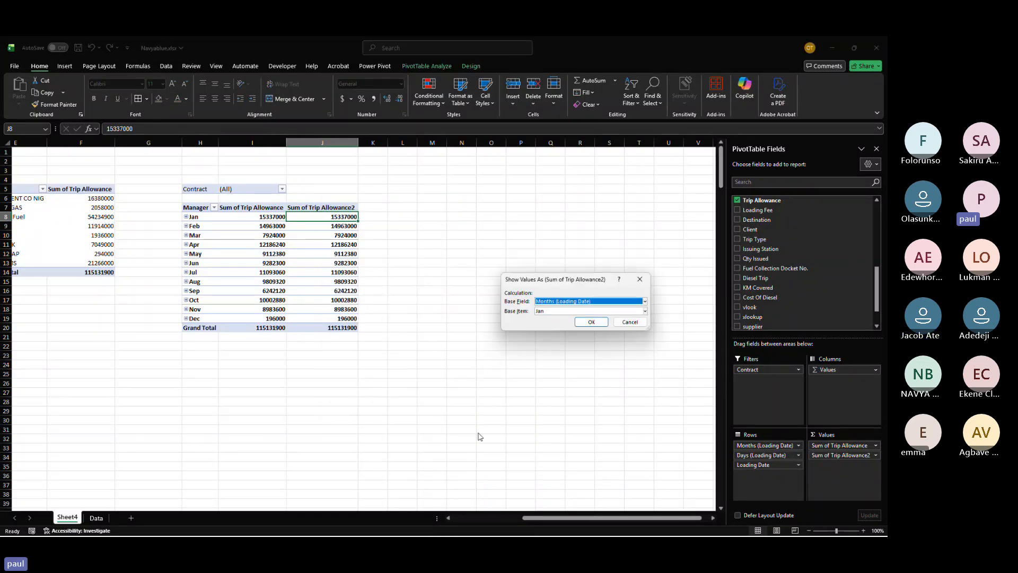
click(591, 322)
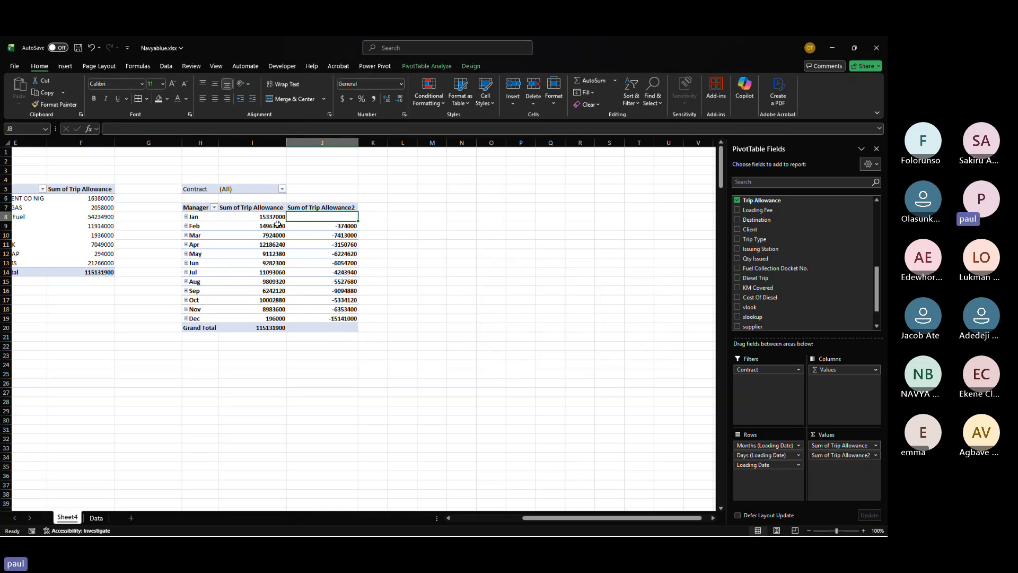
Step: Examine the January and February trip allowance figures beside the new difference column
mouse_move(261, 226)
click(266, 219)
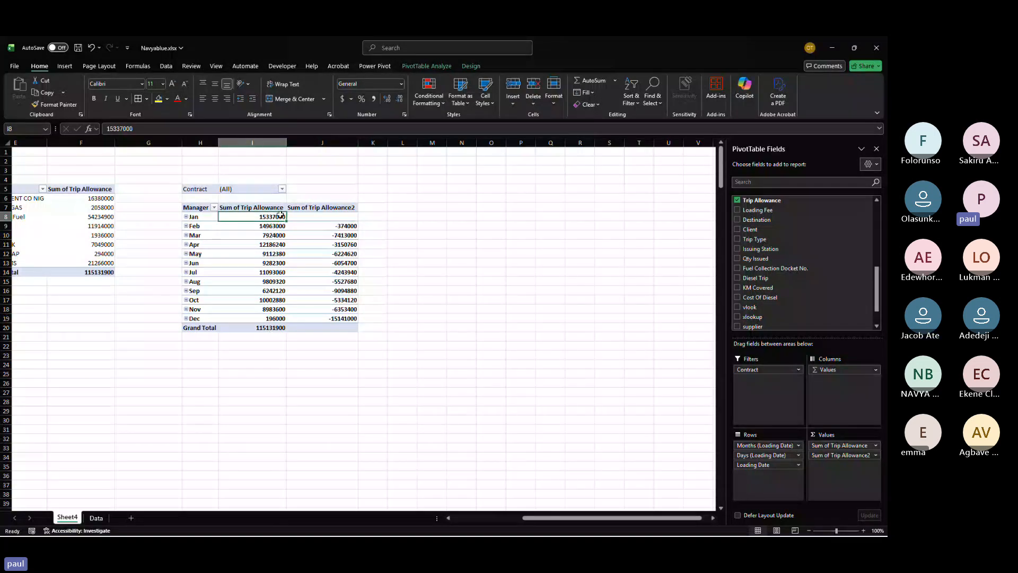
mouse_move(277, 226)
ctrl+scroll(277, 226, up, 8)
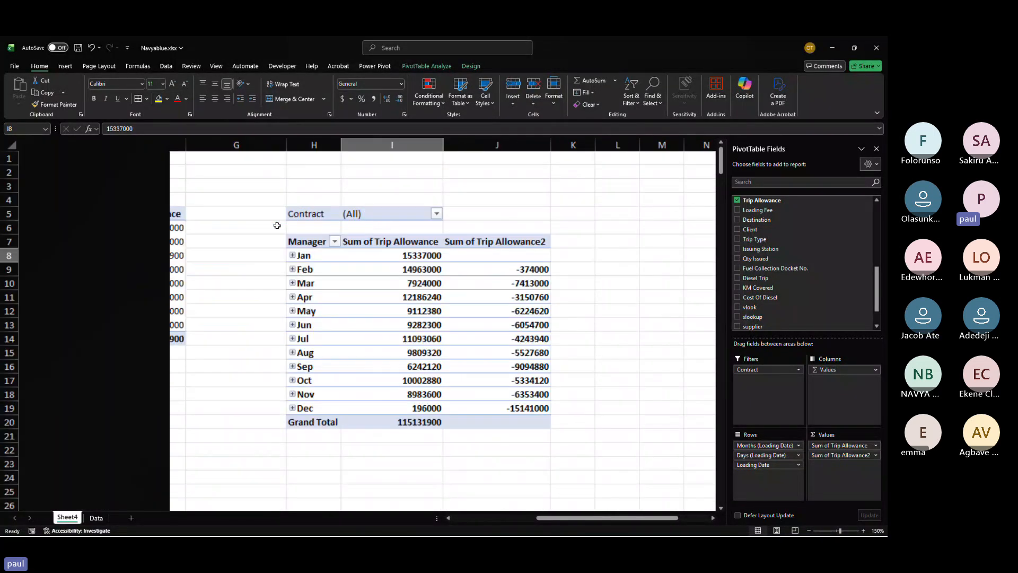
ctrl+scroll(278, 226, up, 1)
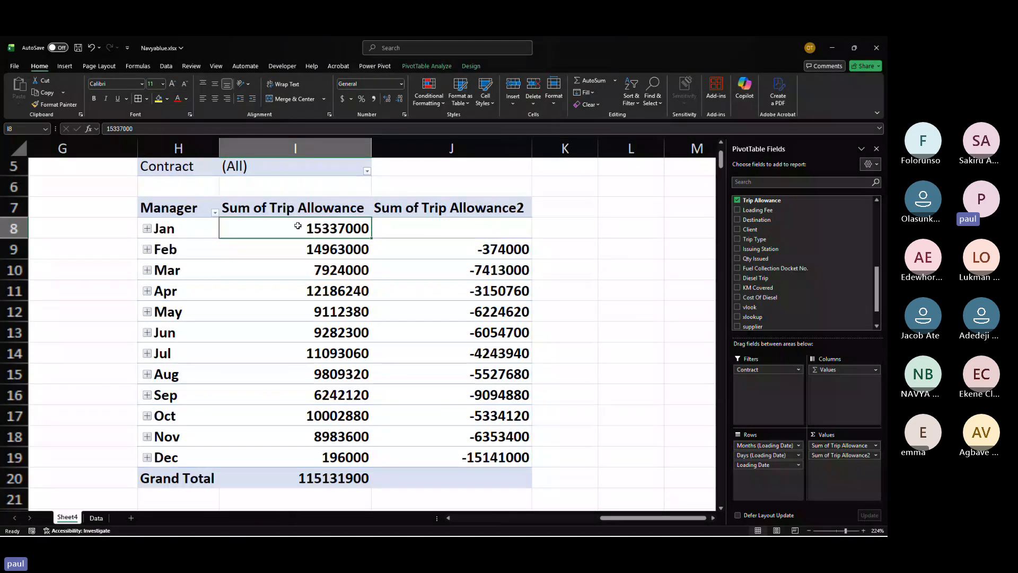
click(339, 248)
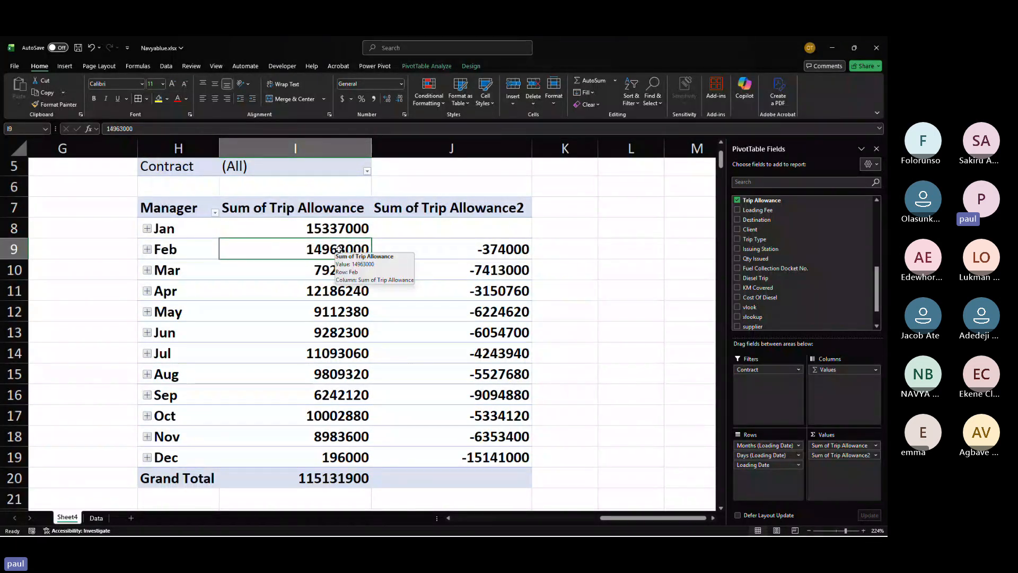
click(335, 228)
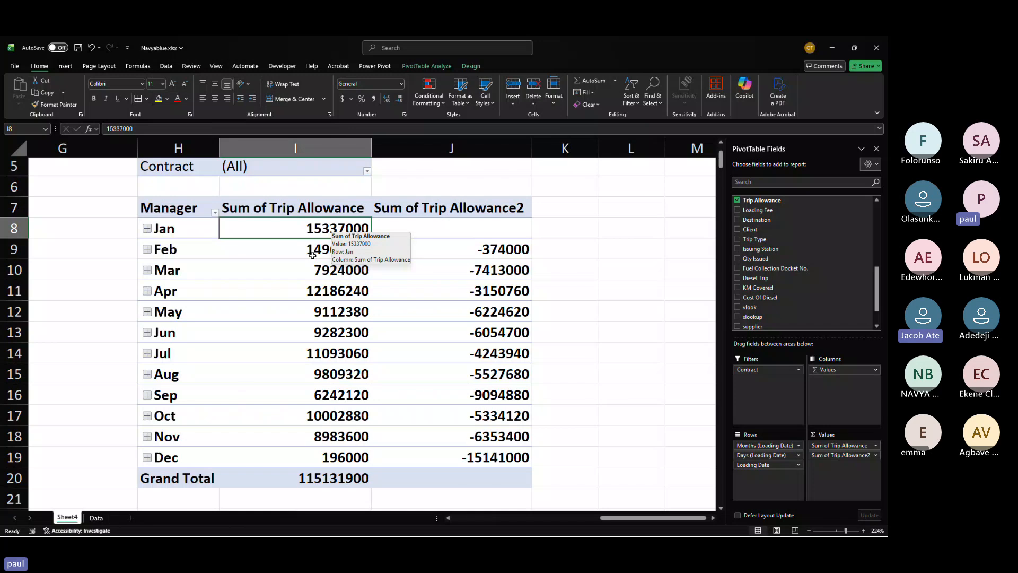
click(312, 254)
drag(314, 239, 315, 237)
key(Return)
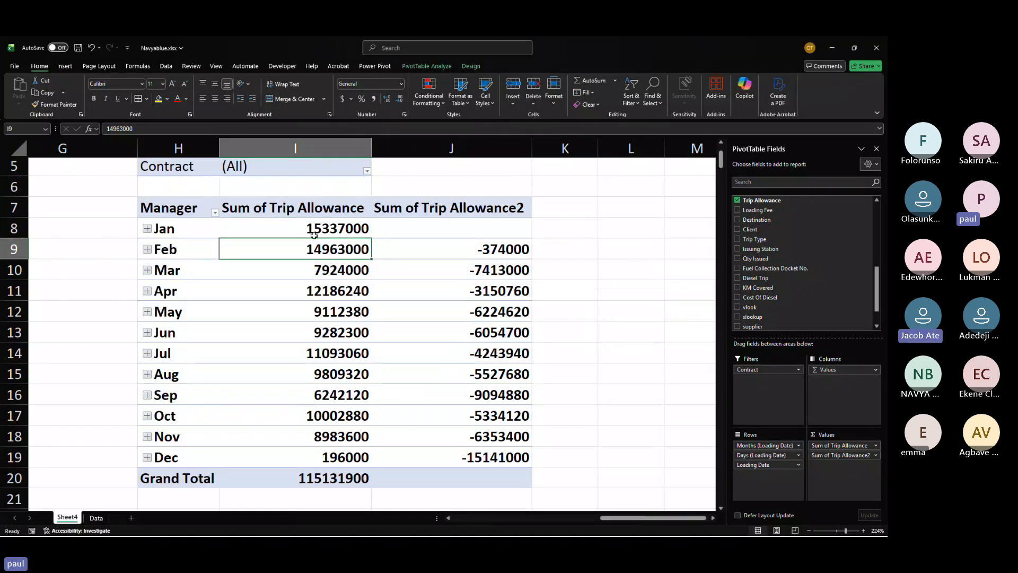
drag(306, 225, 309, 249)
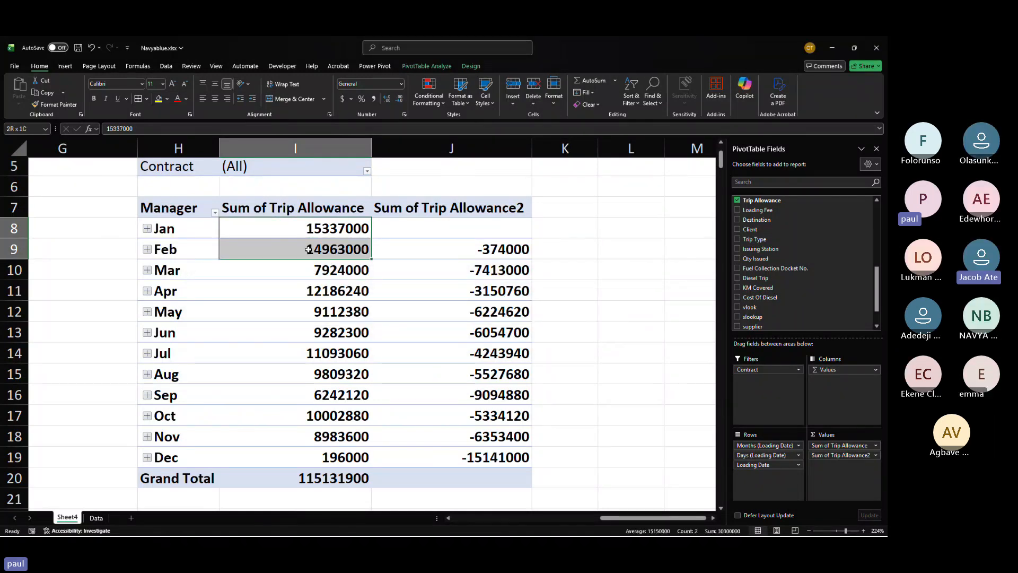
mouse_move(309, 249)
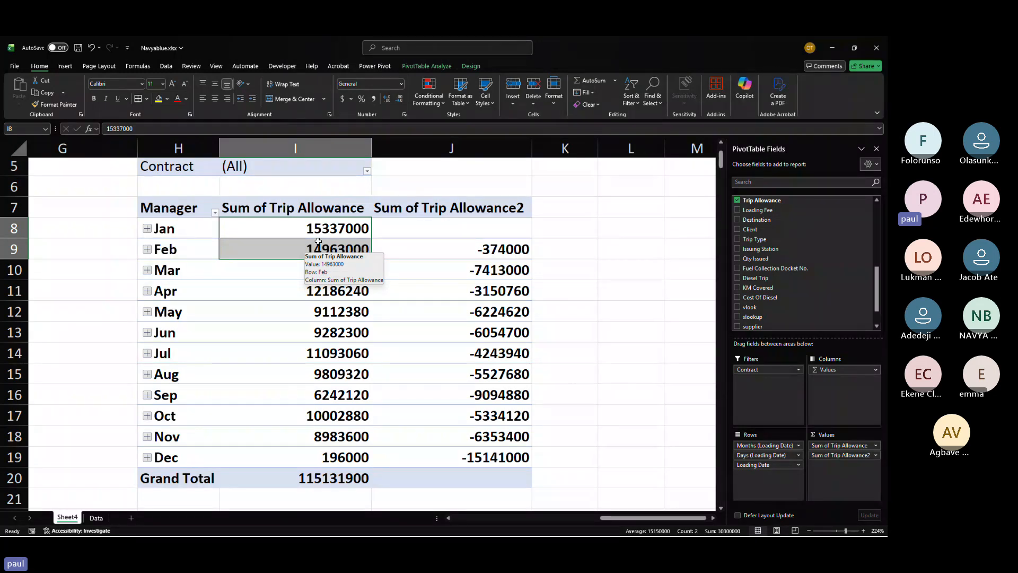
click(319, 233)
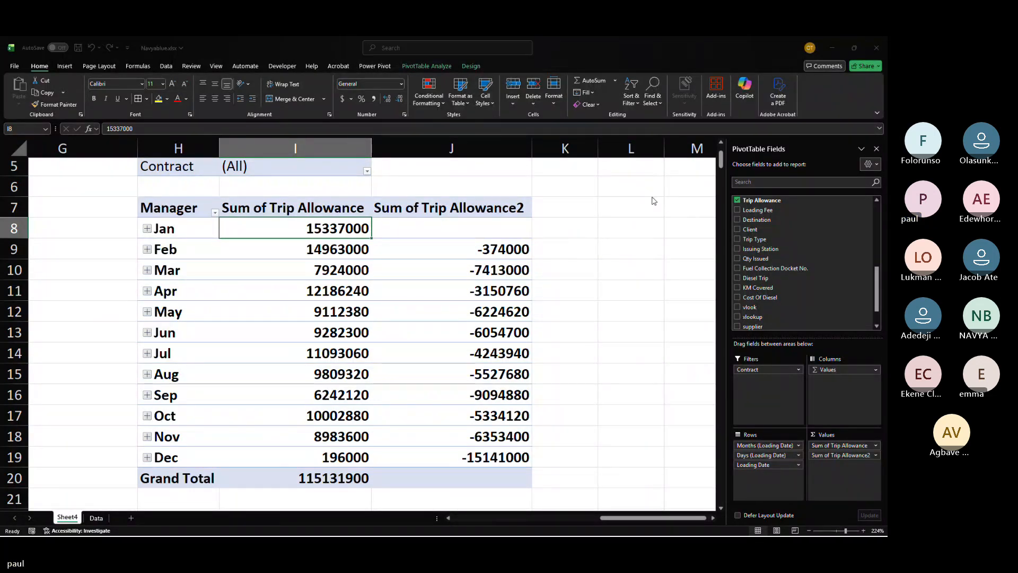
key(alt+Tab)
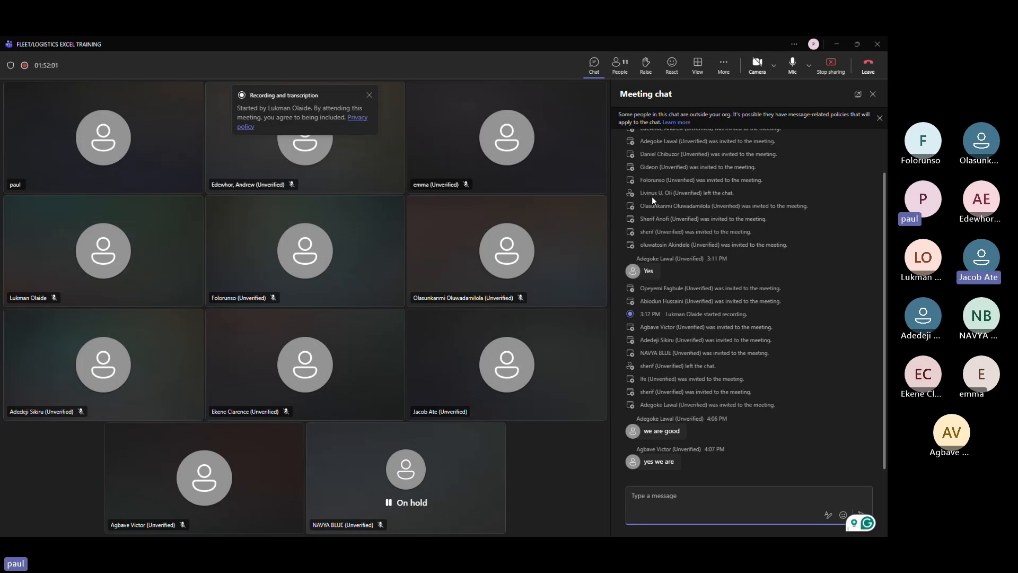
key(alt+Tab)
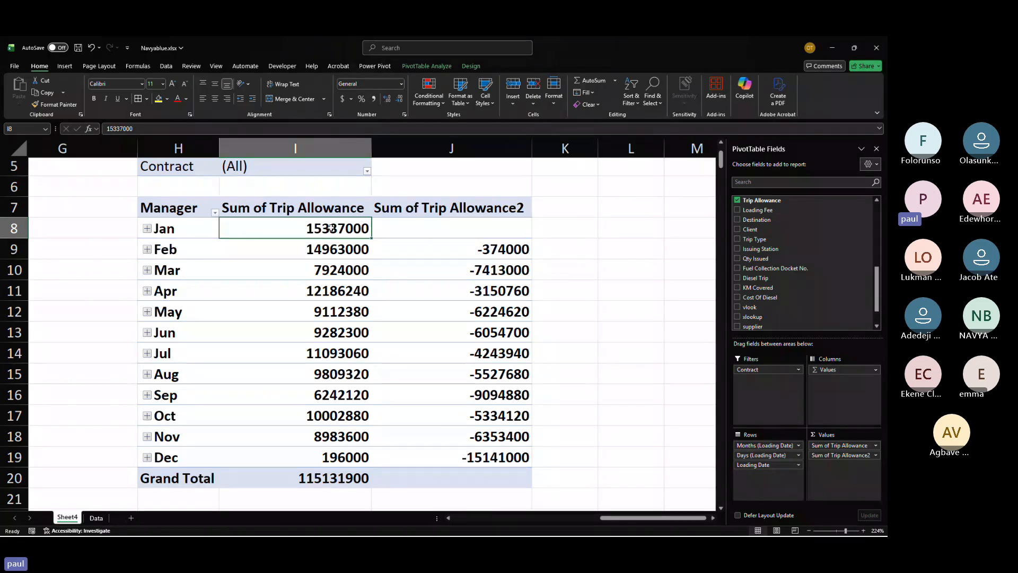
Step: Compare the February trip allowance cell with its difference value in the second value column
mouse_move(331, 228)
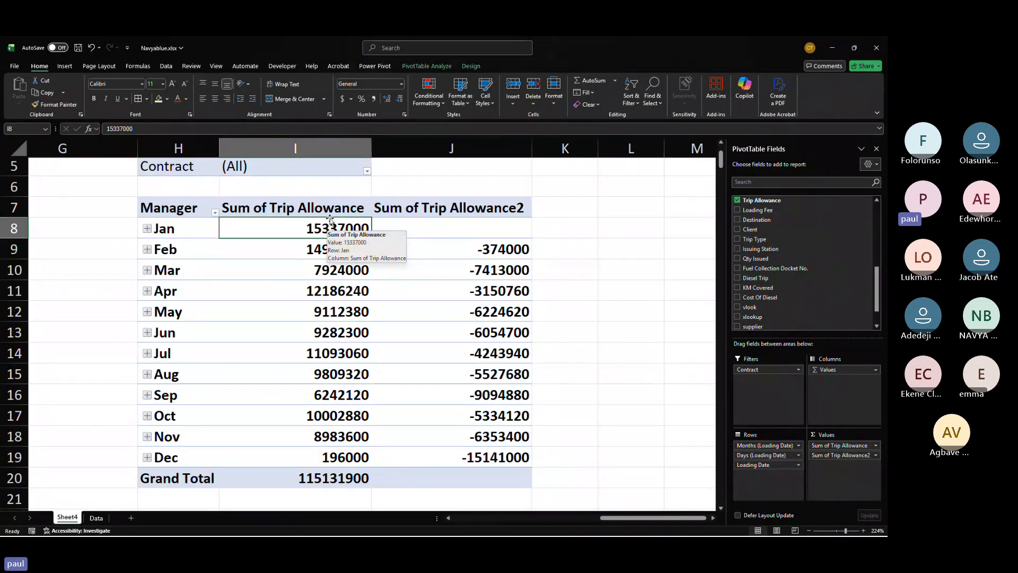
click(337, 248)
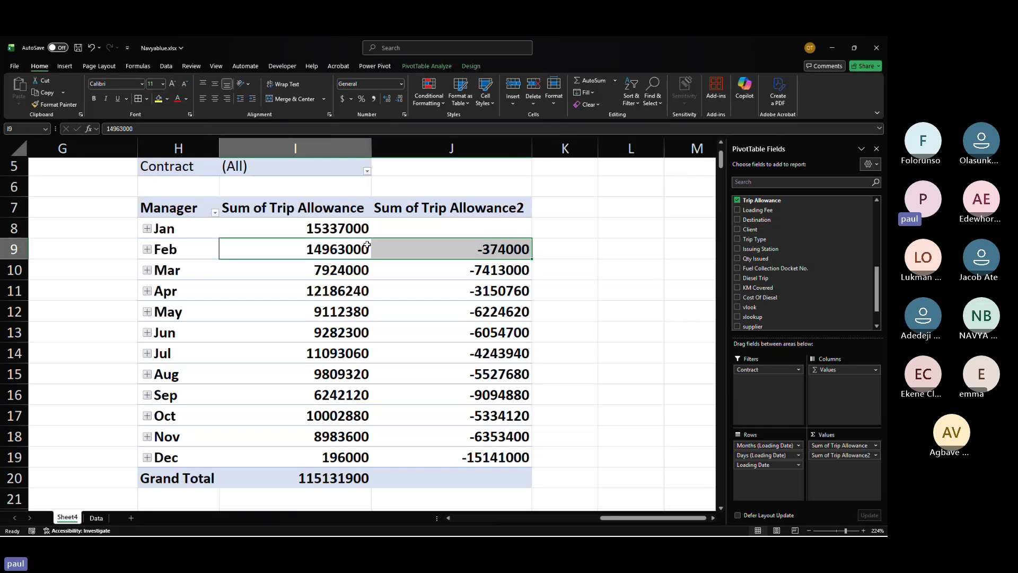
mouse_move(338, 248)
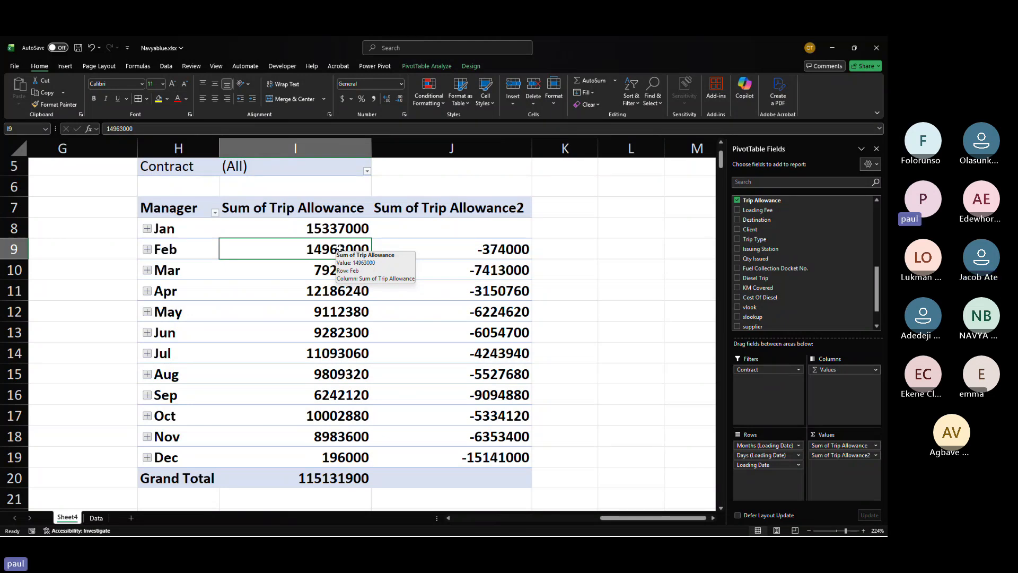
click(601, 252)
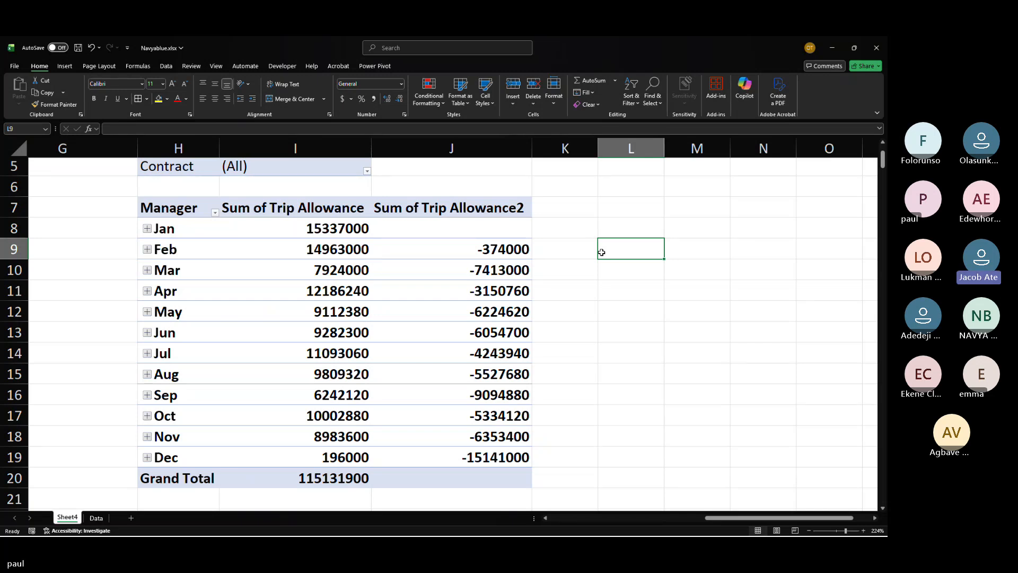
drag(480, 251, 391, 265)
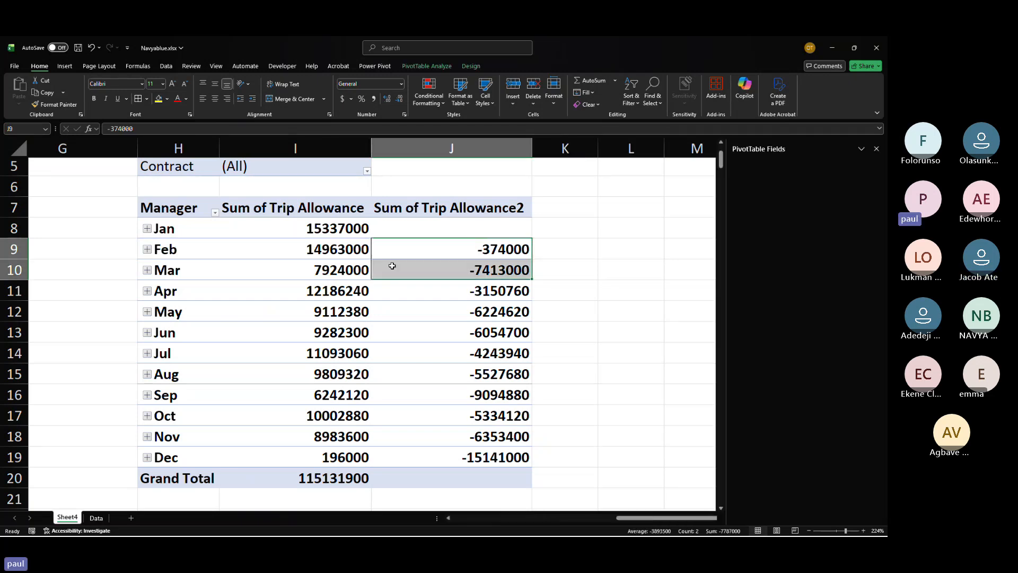
click(467, 249)
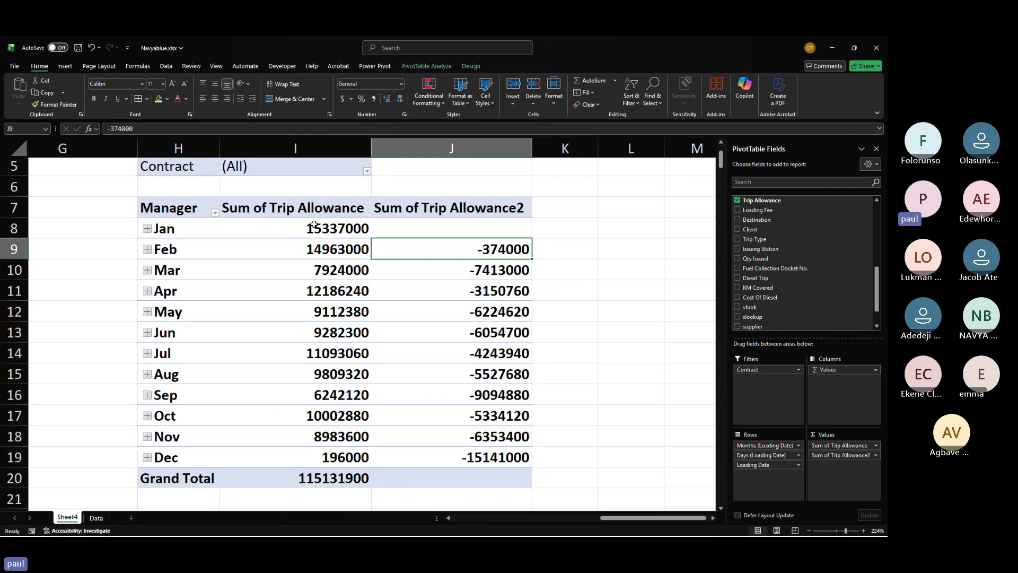
click(321, 250)
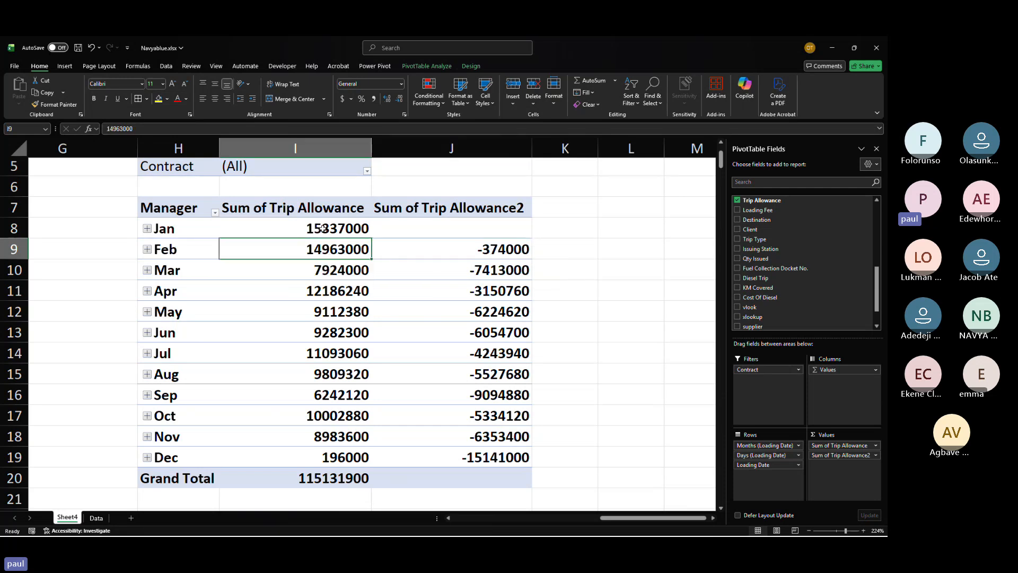
click(507, 246)
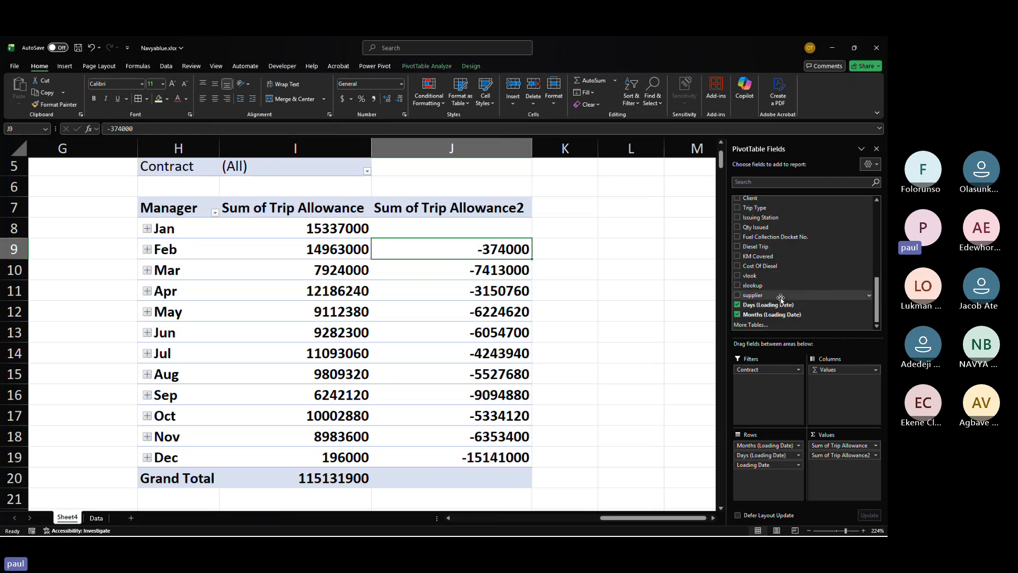
Step: Add a third Trip Allowance value and show it as % Difference From, base field Months (Loading Date), base item Jan
scroll(791, 289, down, 1)
scroll(792, 289, up, 2)
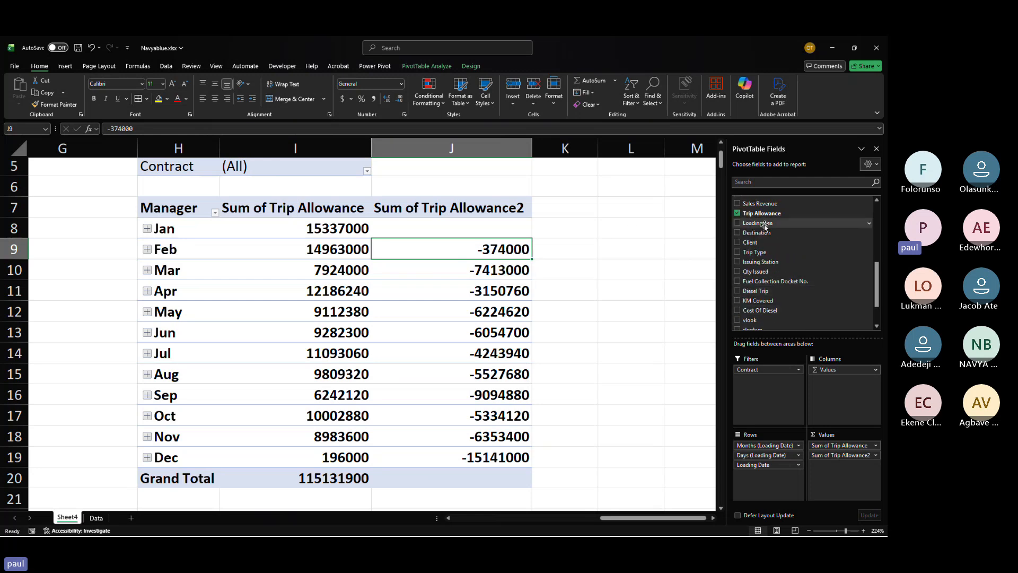
drag(758, 215, 842, 472)
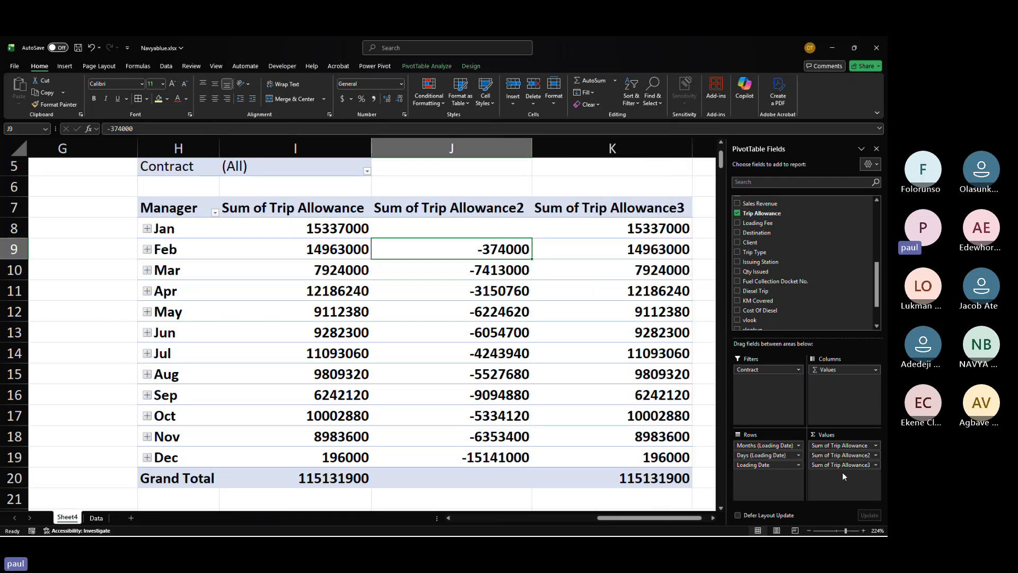
scroll(432, 239, right, 3)
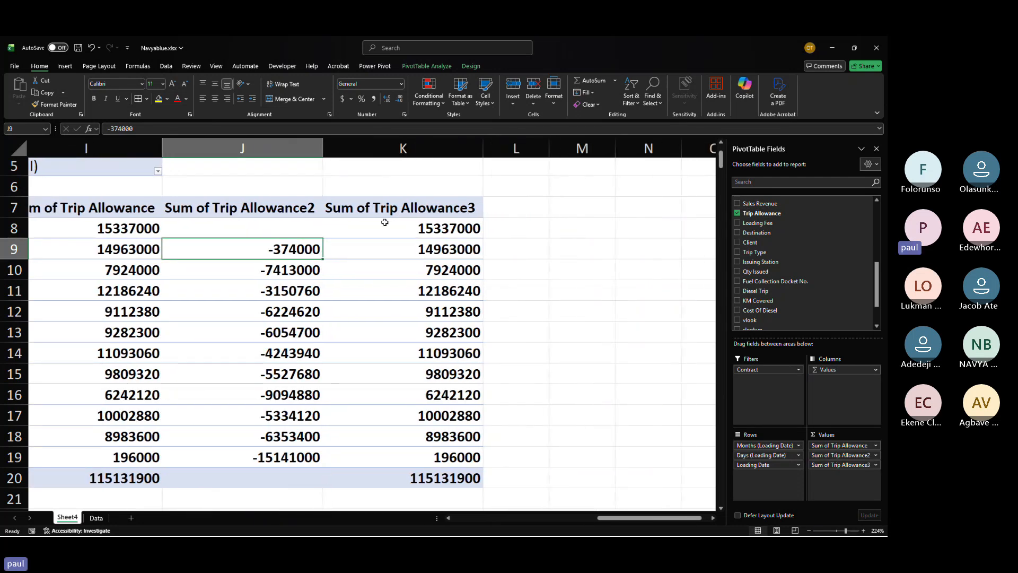
right_click(432, 235)
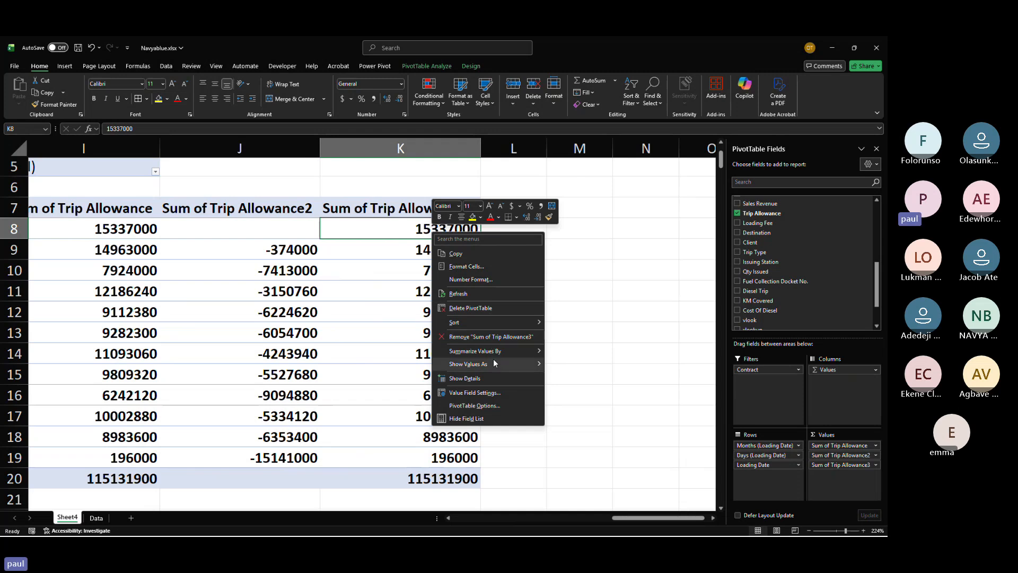
mouse_move(494, 362)
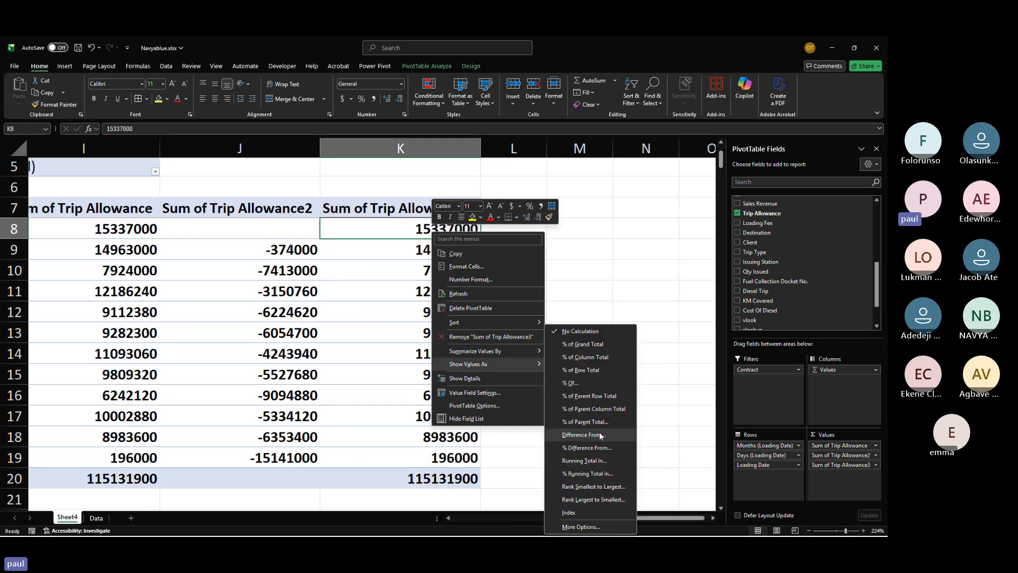
click(598, 450)
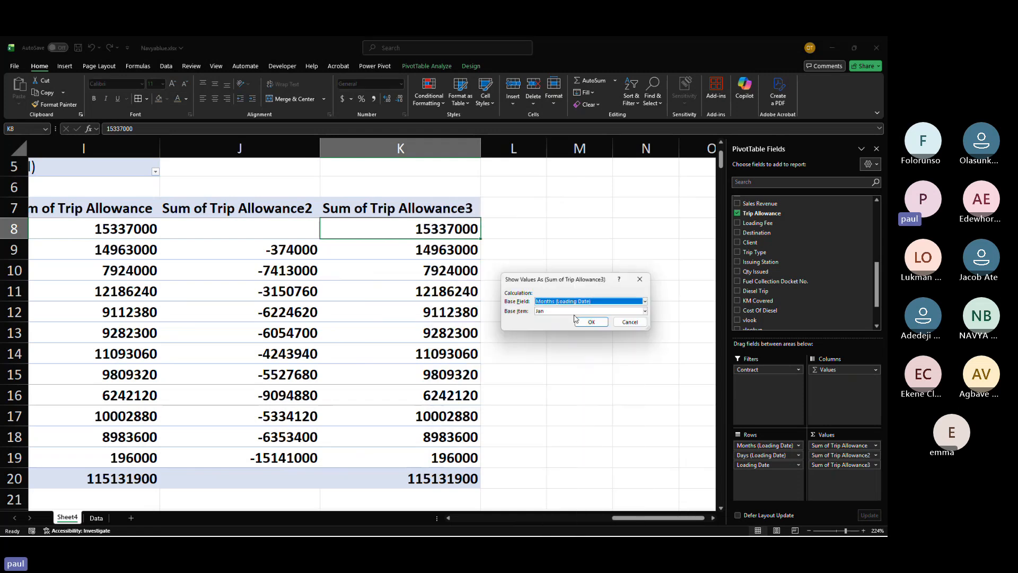
click(590, 322)
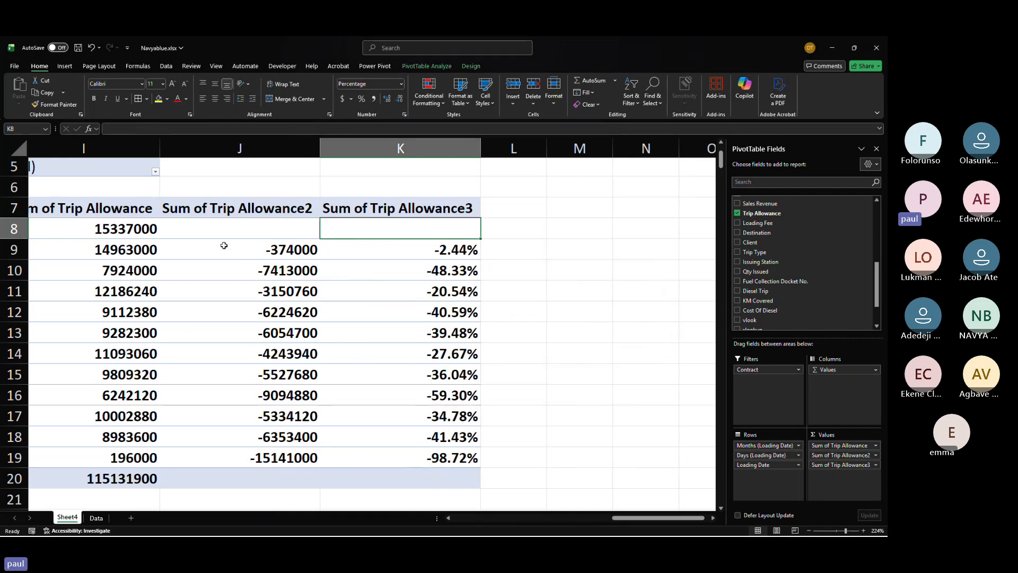
scroll(224, 245, left, 3)
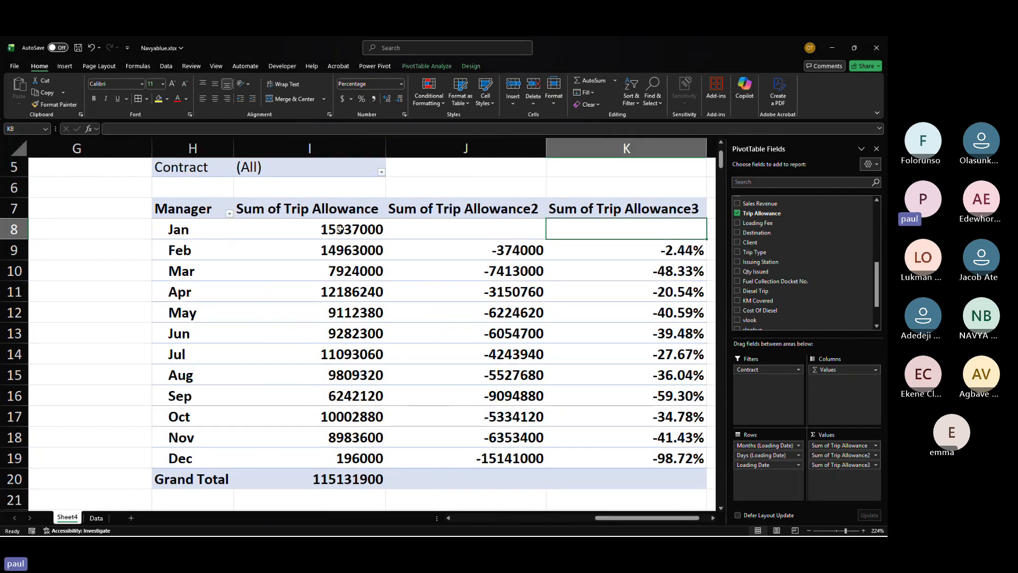
click(339, 229)
click(366, 249)
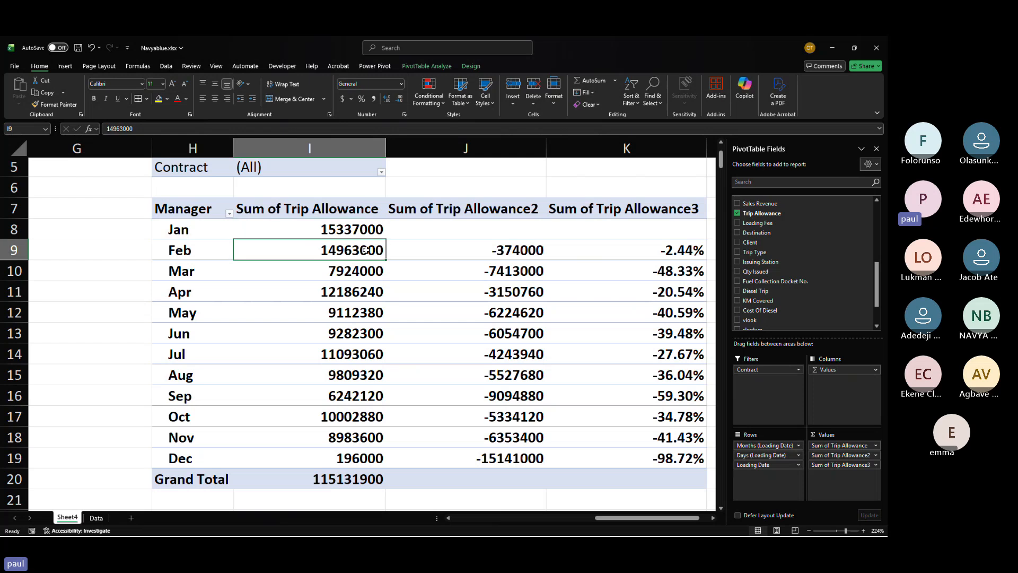
Step: Compare the February difference and percentage-difference values with January's trip allowance across the three value columns
scroll(366, 250, right, 3)
scroll(366, 250, right, 1)
click(427, 250)
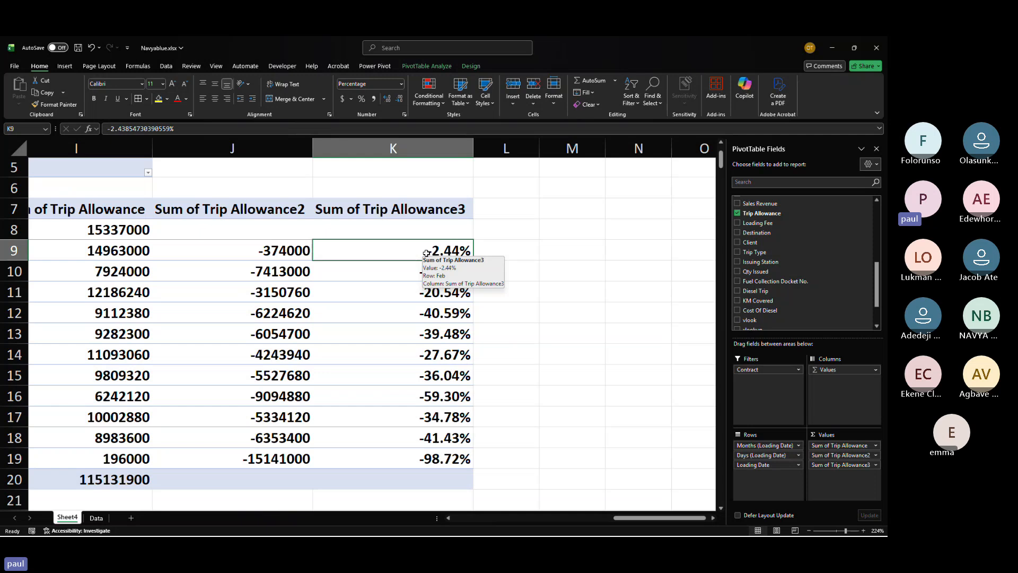
click(576, 340)
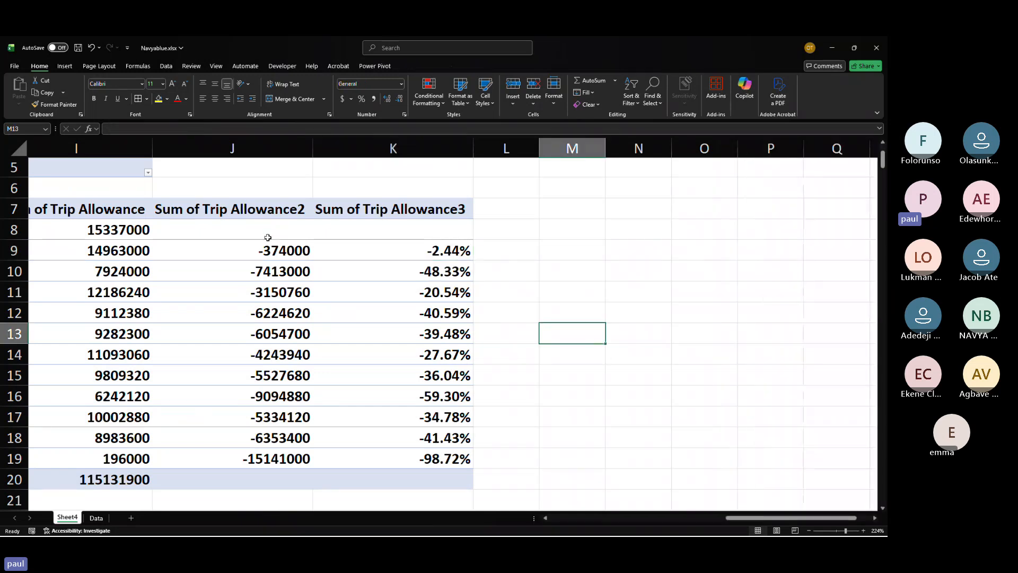
click(273, 254)
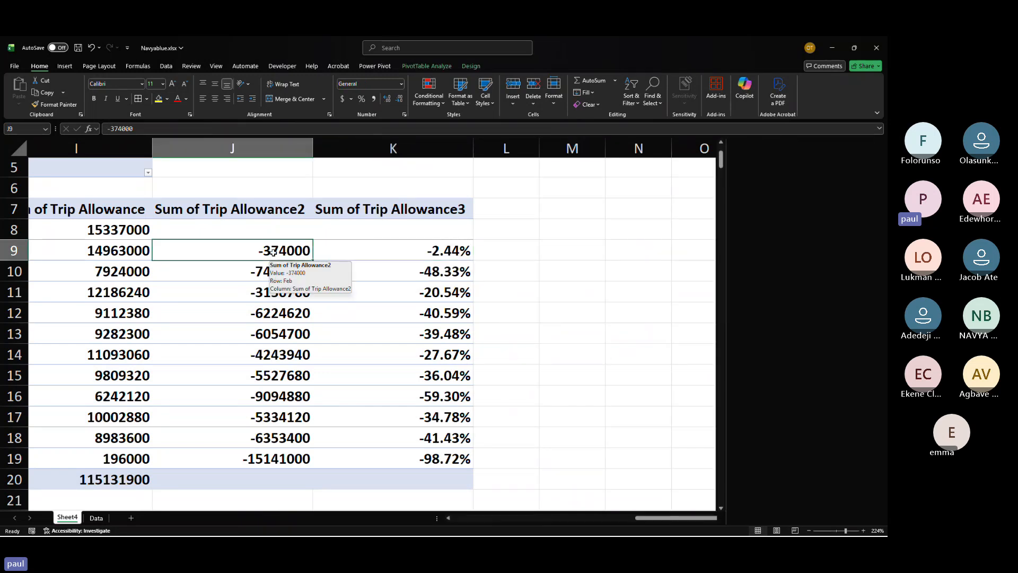
click(101, 228)
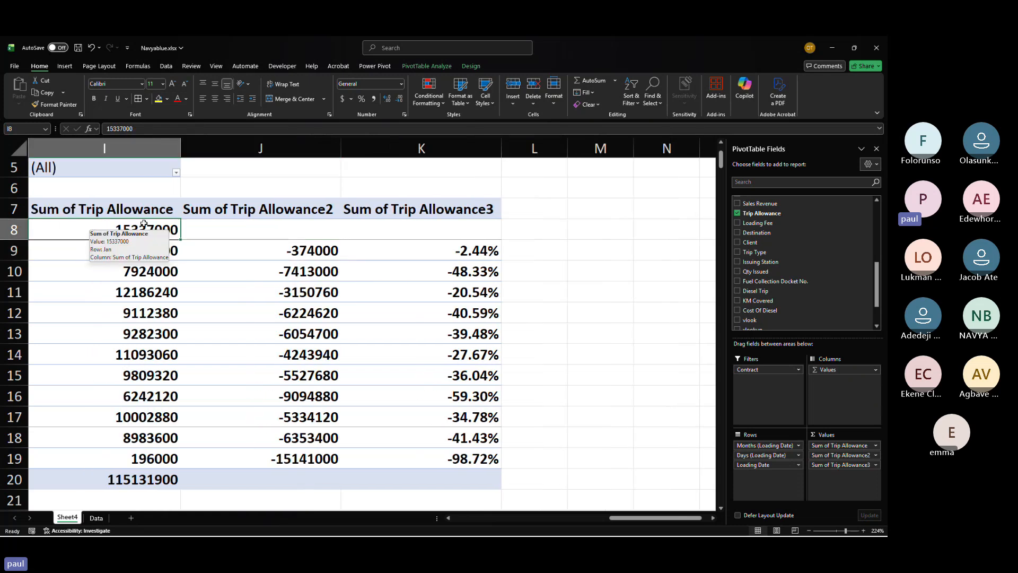
click(472, 253)
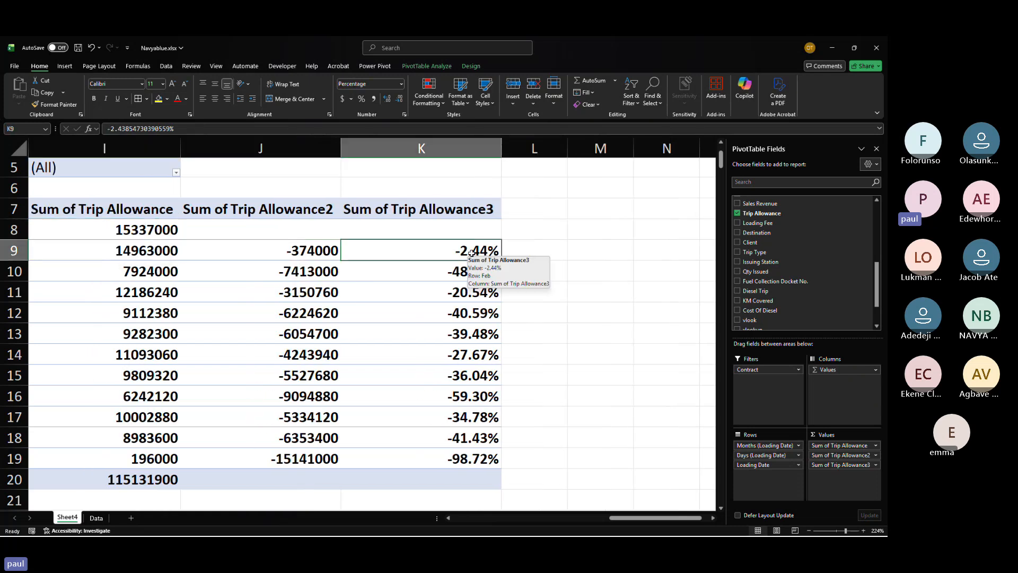
click(316, 245)
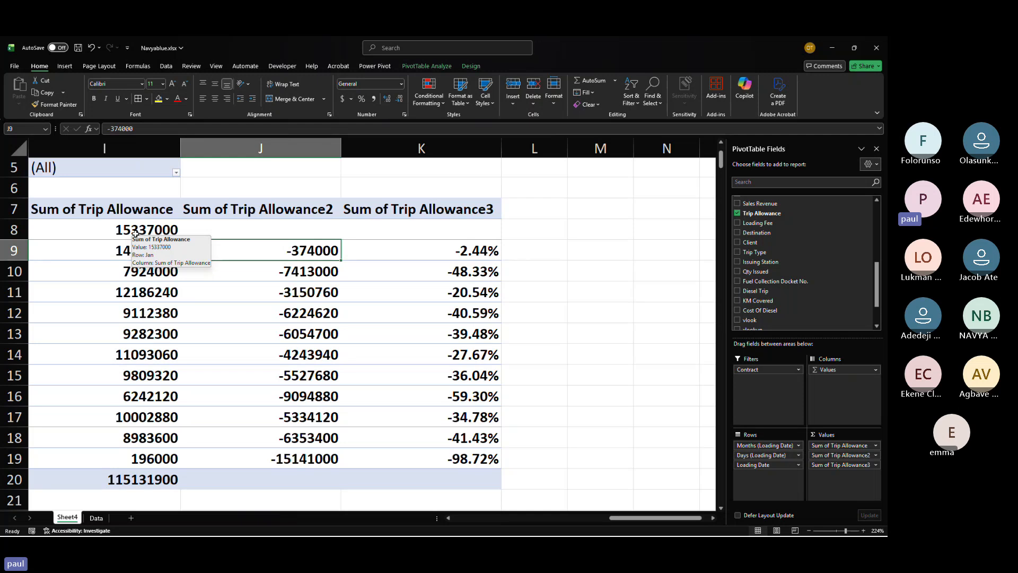
click(472, 250)
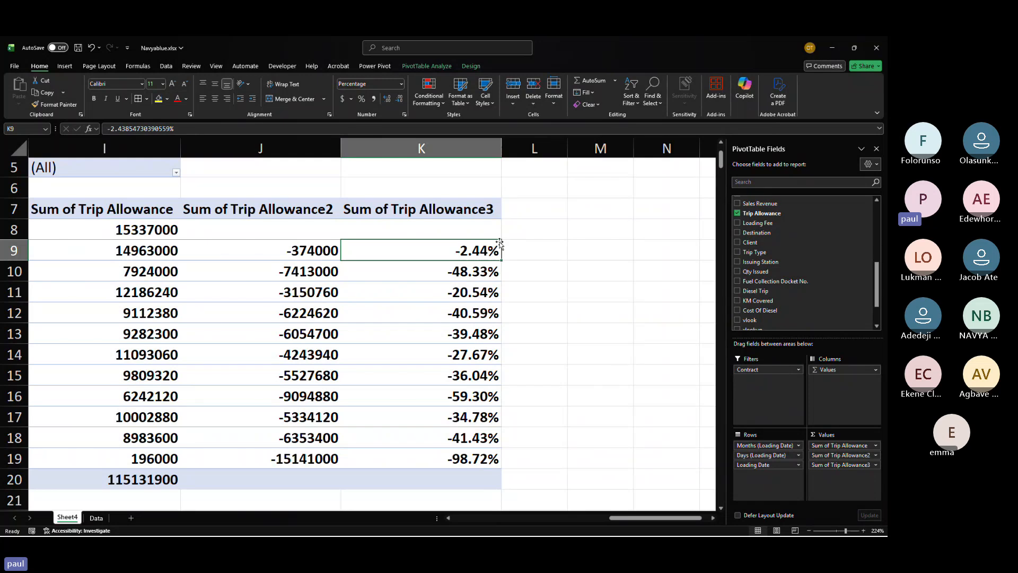
mouse_move(479, 248)
mouse_move(449, 250)
mouse_down()
mouse_move(462, 314)
mouse_move(466, 253)
mouse_up()
scroll(469, 252, down, 5)
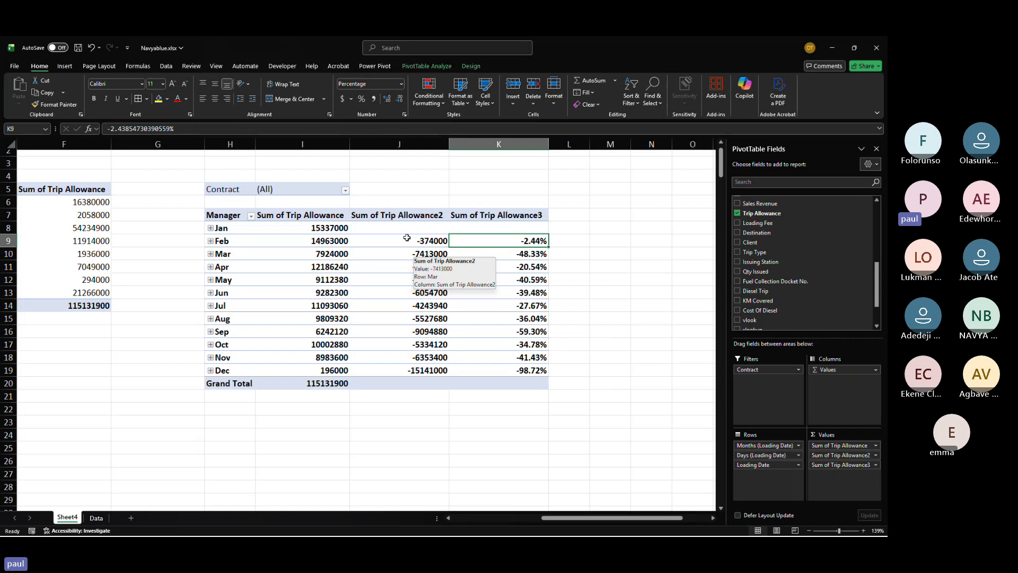
Step: Filter the PivotTable's Contract field to NNPC-EVAP
click(347, 188)
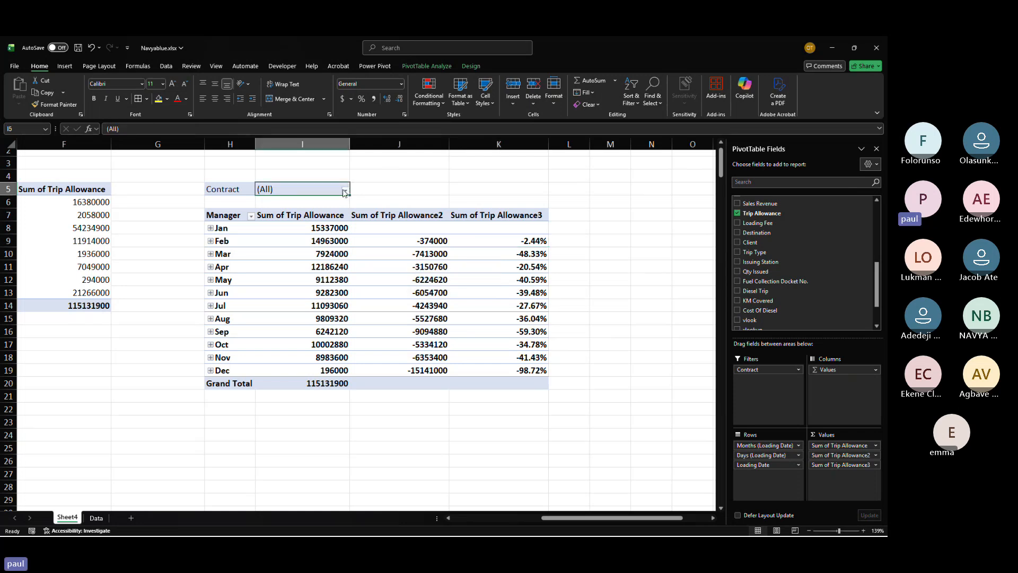
click(344, 190)
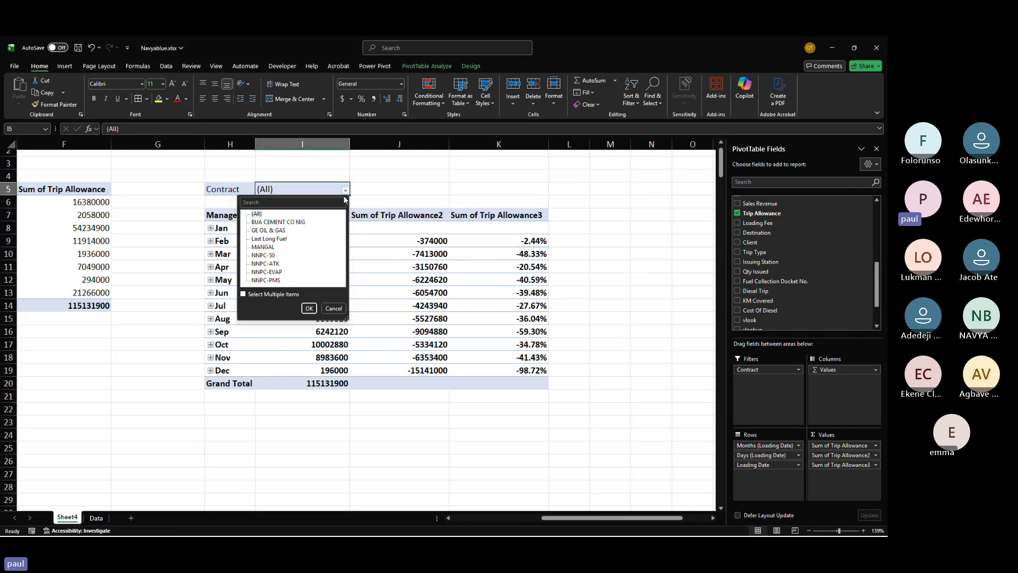
click(267, 272)
click(309, 308)
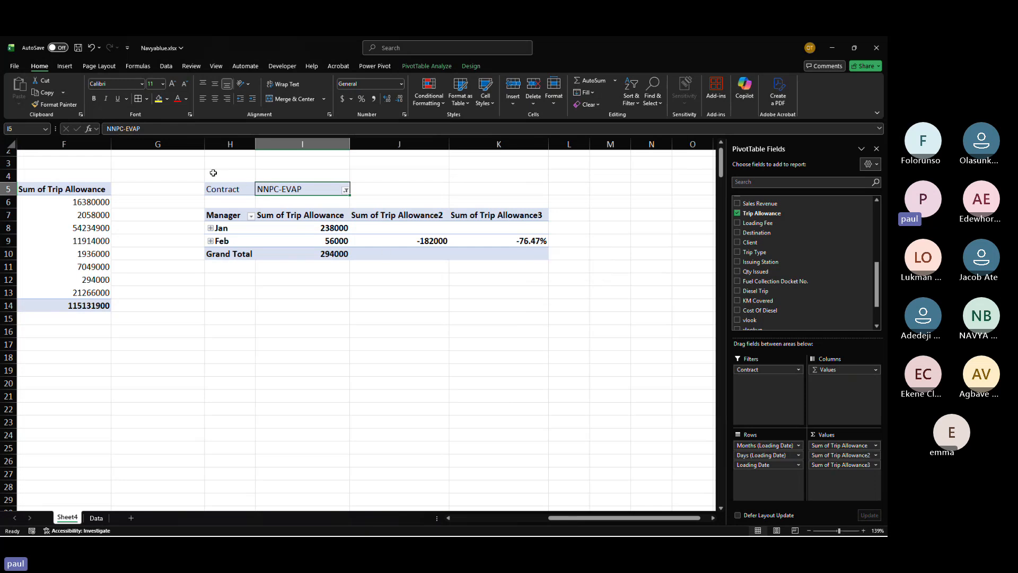
drag(215, 174, 477, 287)
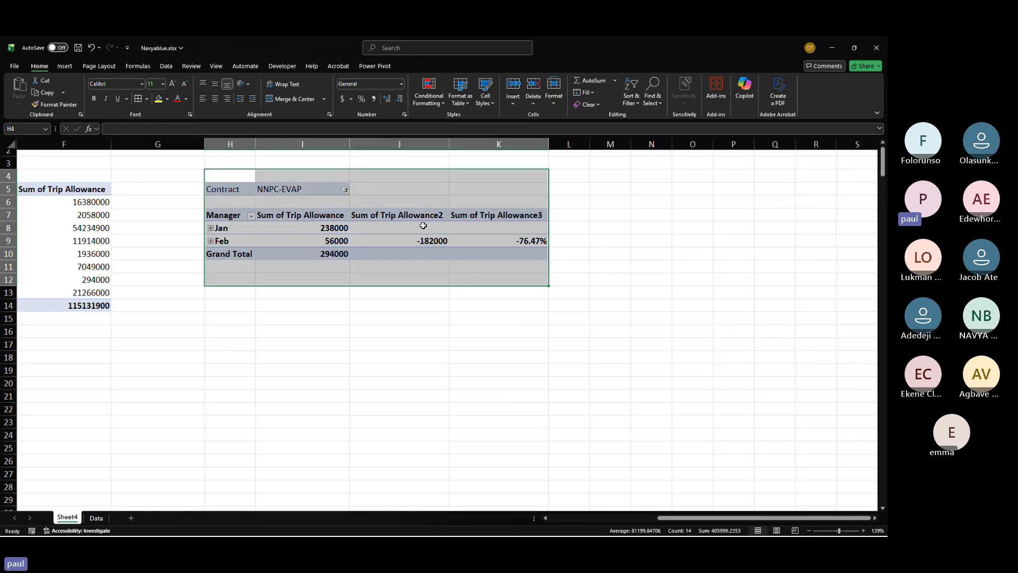
mouse_move(418, 224)
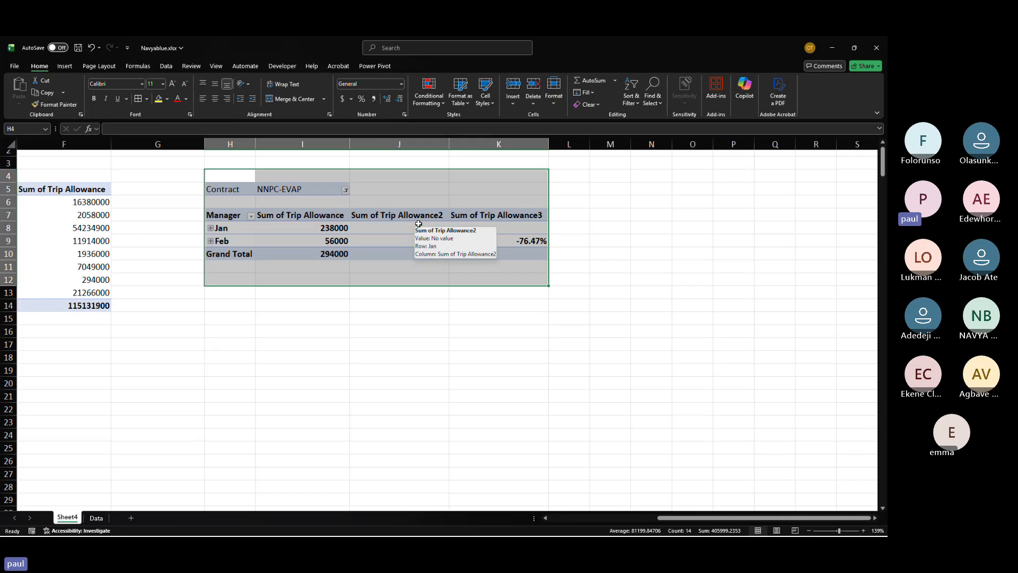
click(372, 333)
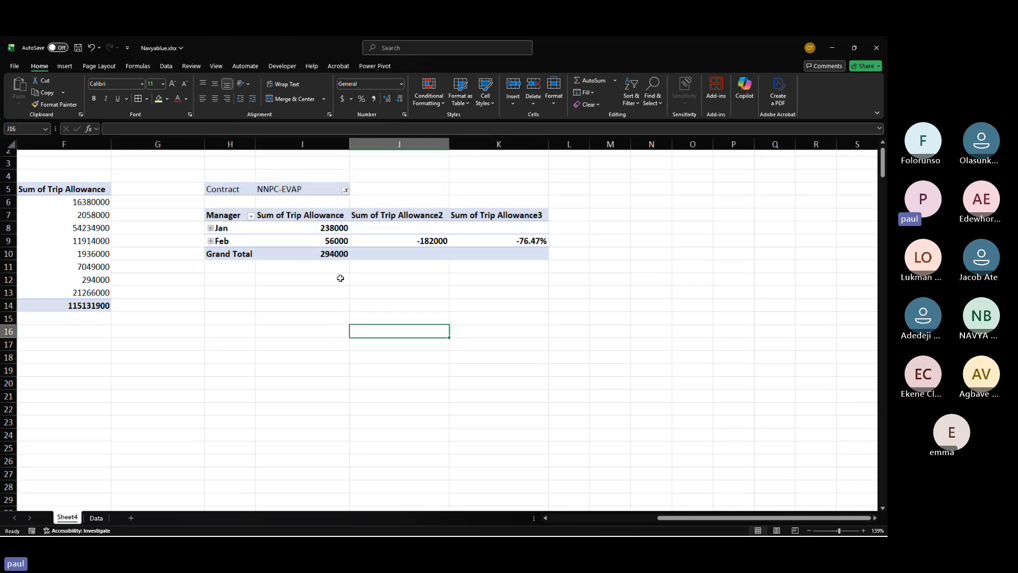
Step: Rename the first trip allowance value column as total allowance
click(311, 214)
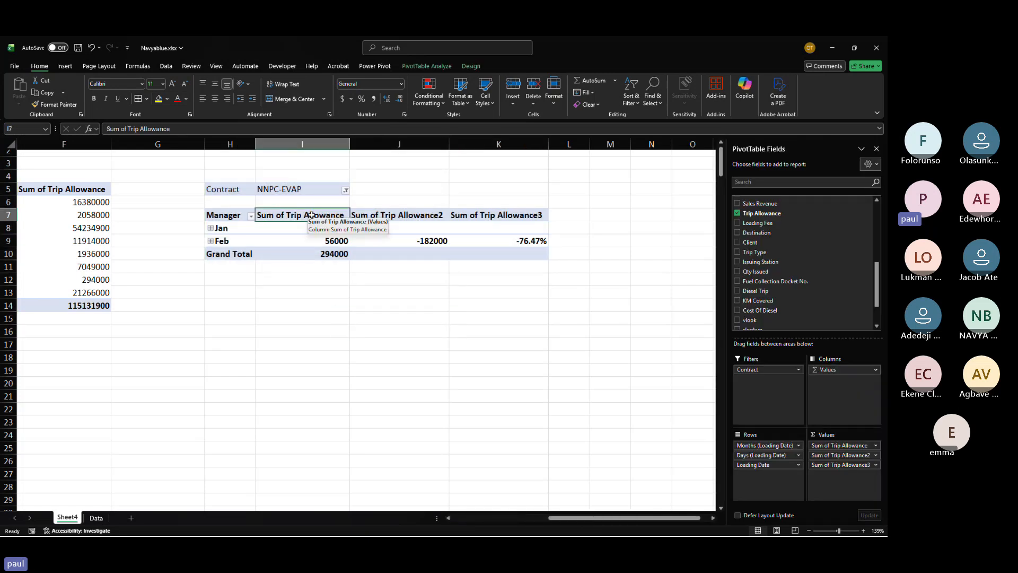
text(tot)
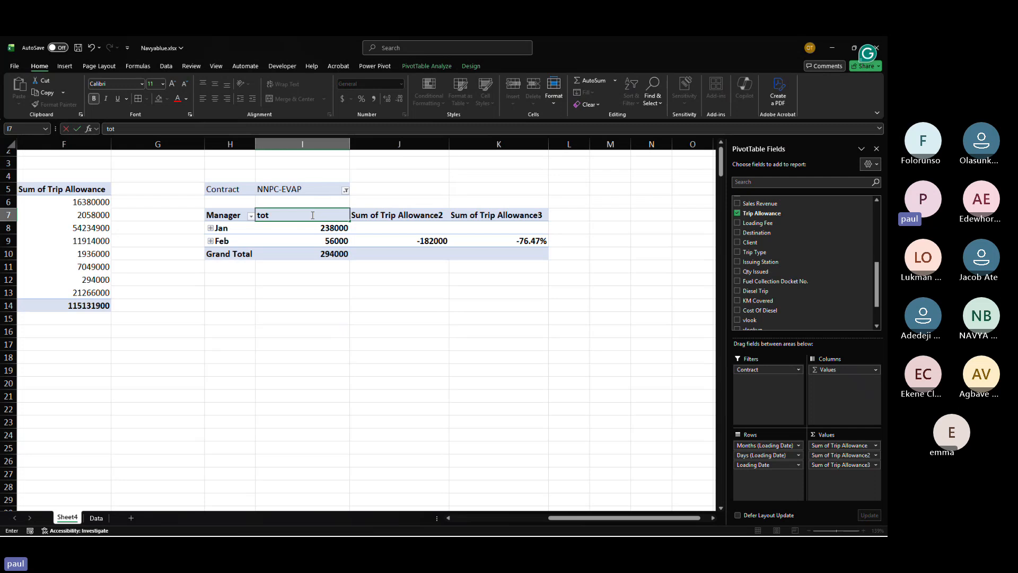
text(al allowance)
Step: Rename the second trip allowance value column as MoM Diff
click(401, 216)
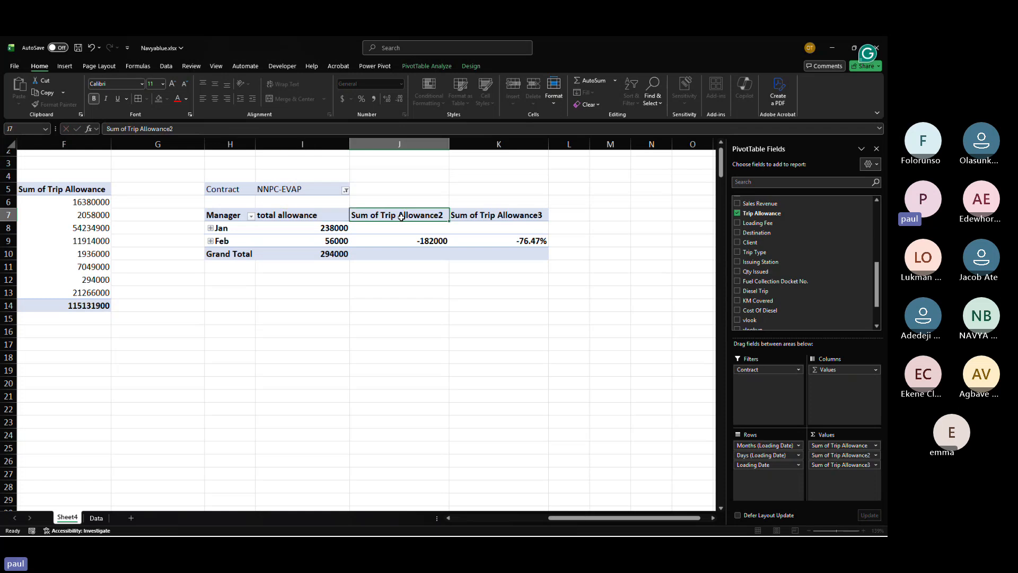
text(Mom)
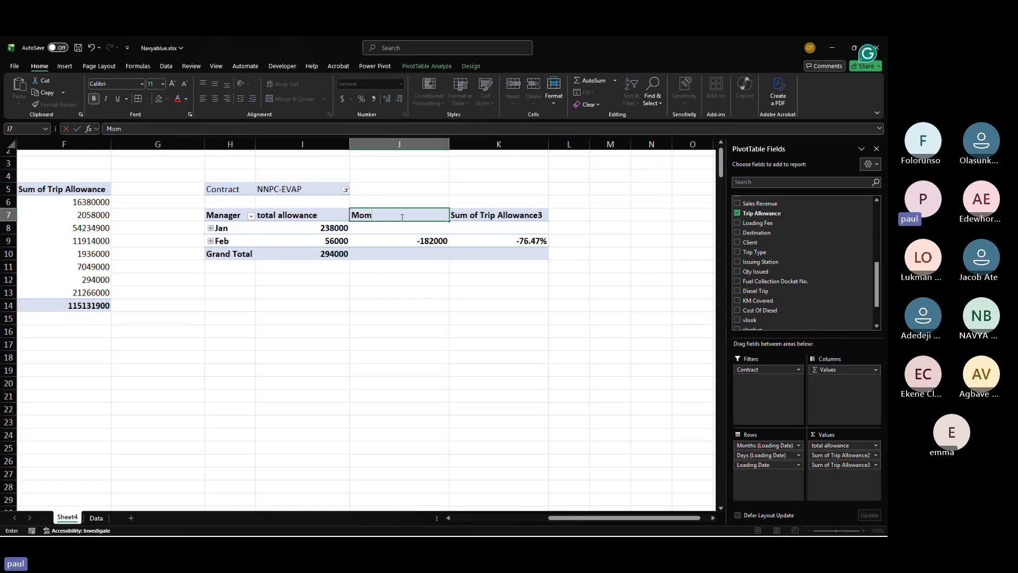
key(BackSpace)
text(M Diff)
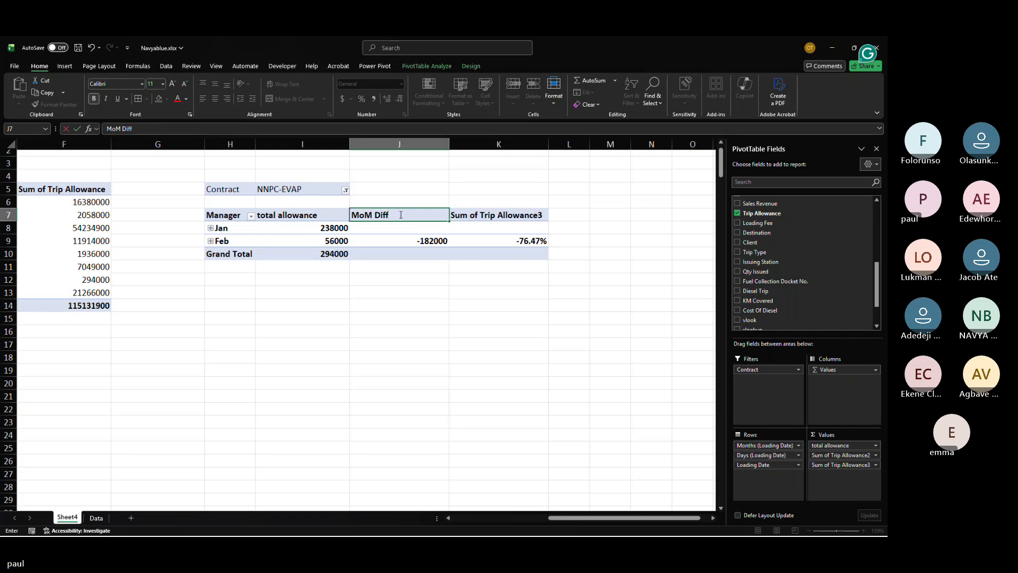
Step: Rename the third trip allowance value column as MoM%
click(493, 220)
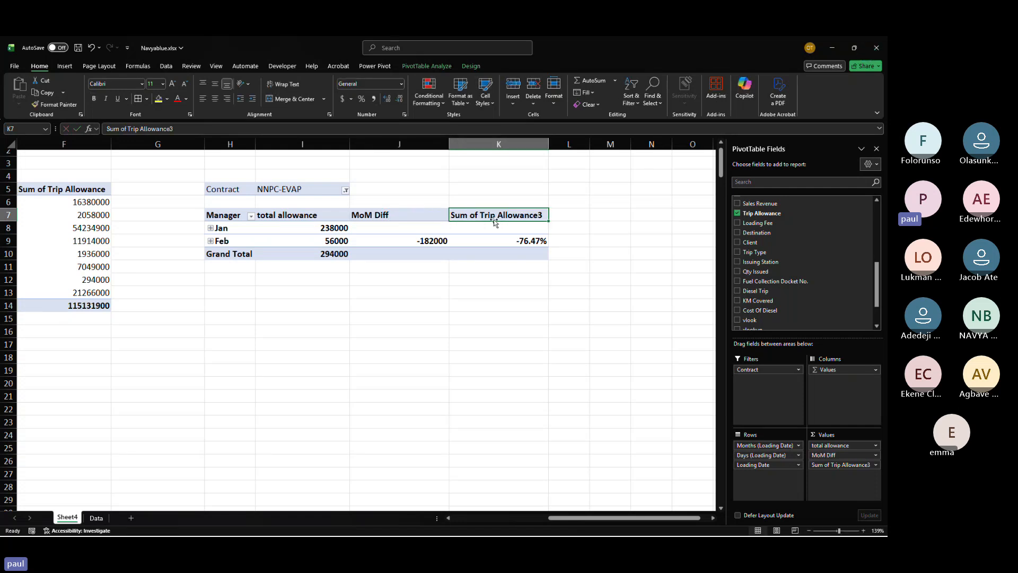
text(Mo)
key(Return)
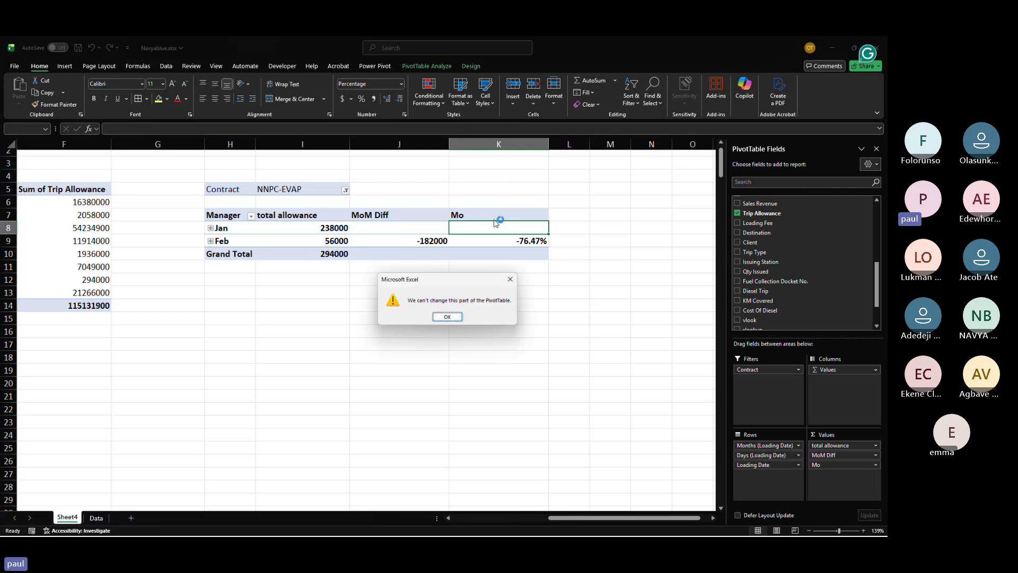
key(Return)
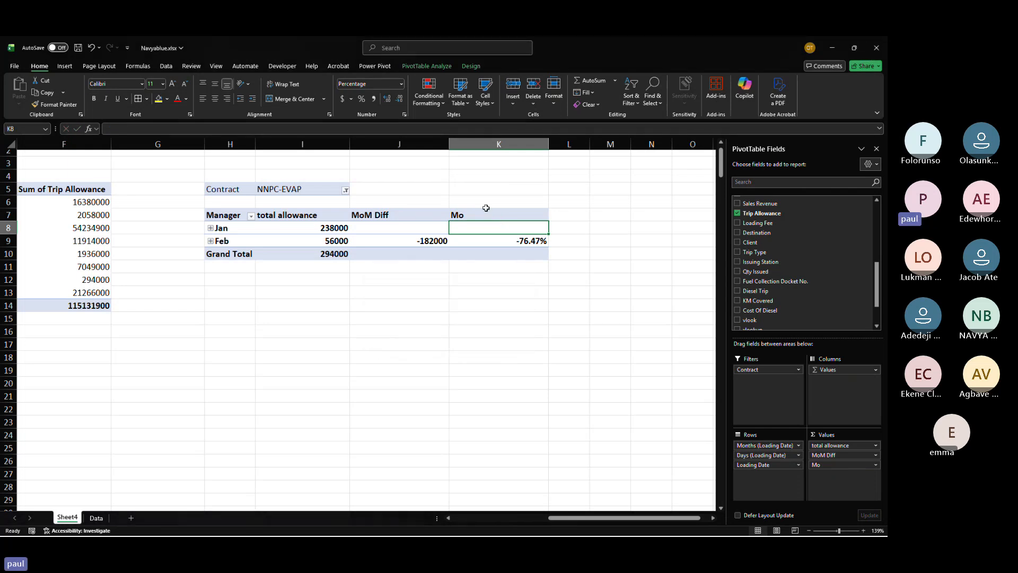
double_click(487, 212)
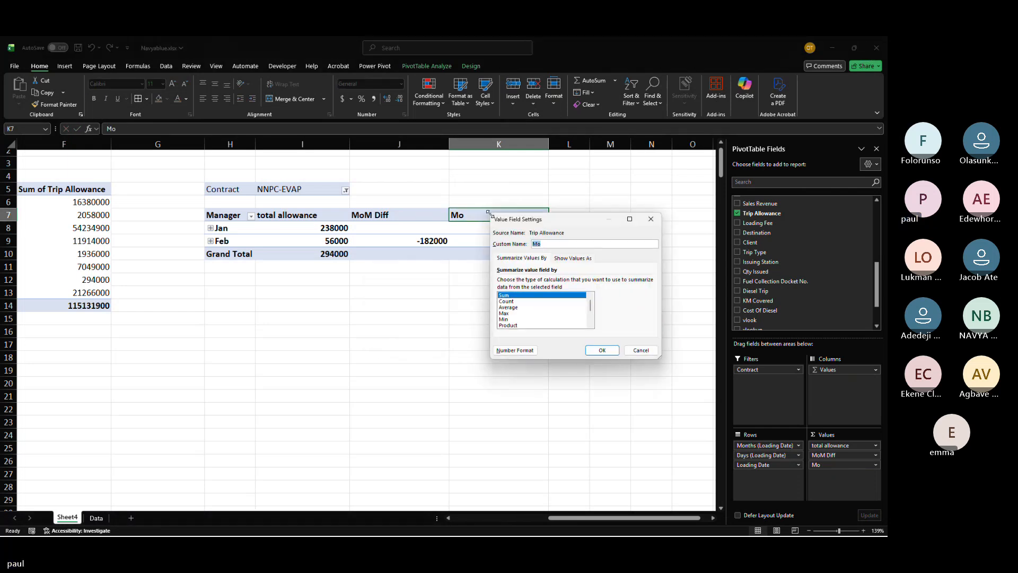
key(Return)
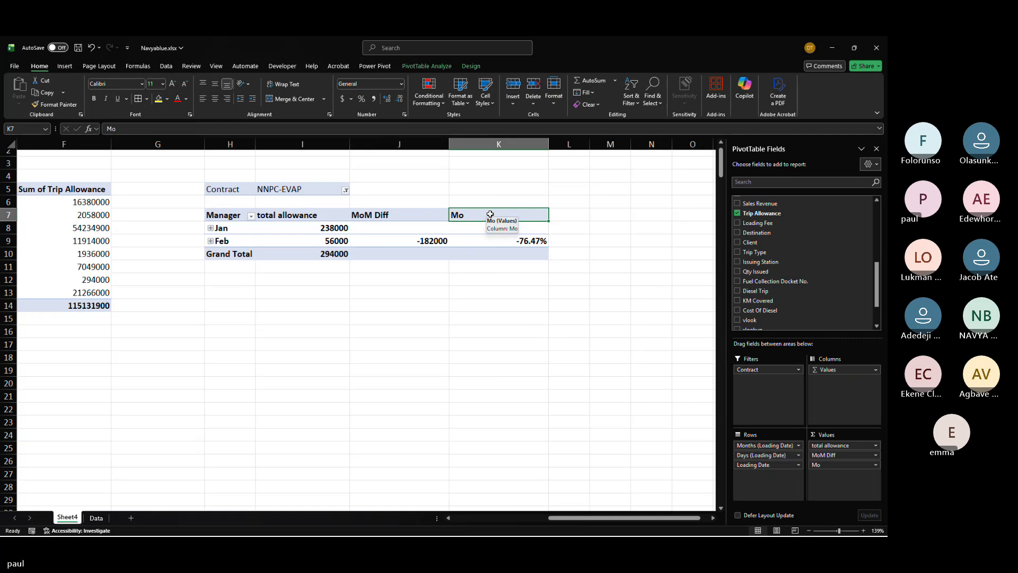
text(Mo)
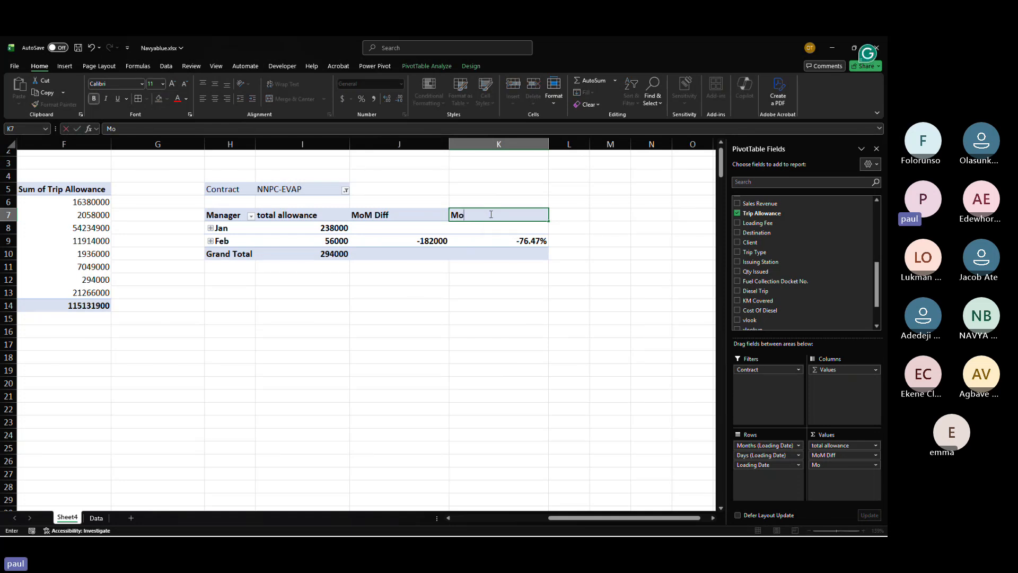
text(M%)
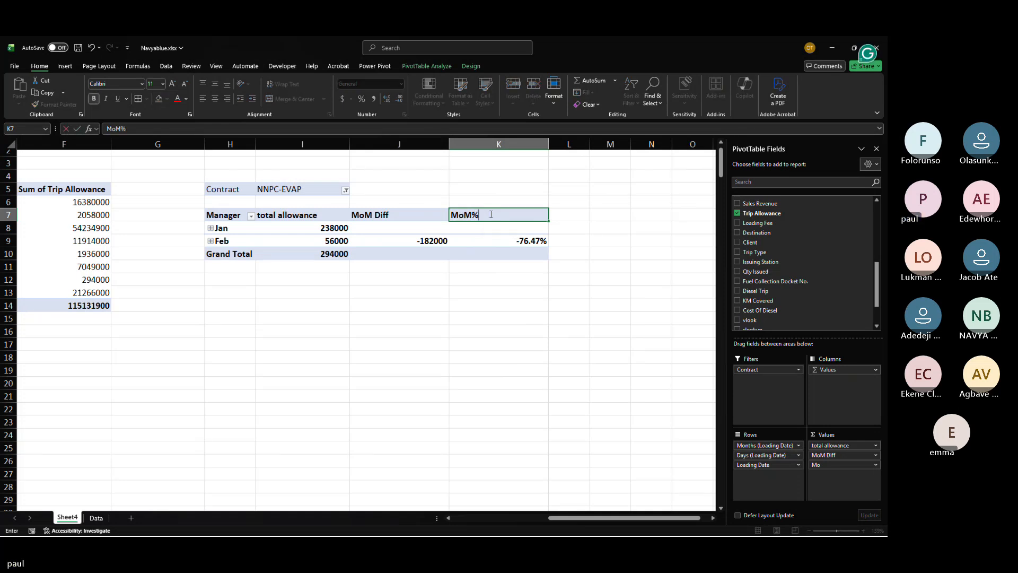
key(Return)
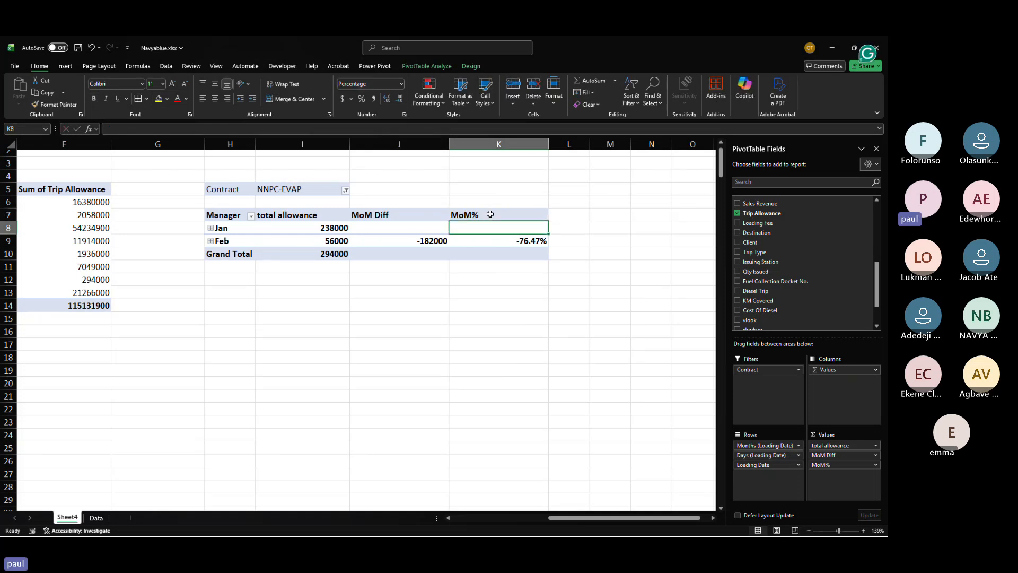
Step: Highlight cells in column K less than 0 with light red fill and dark red text
click(521, 238)
drag(521, 239, 526, 250)
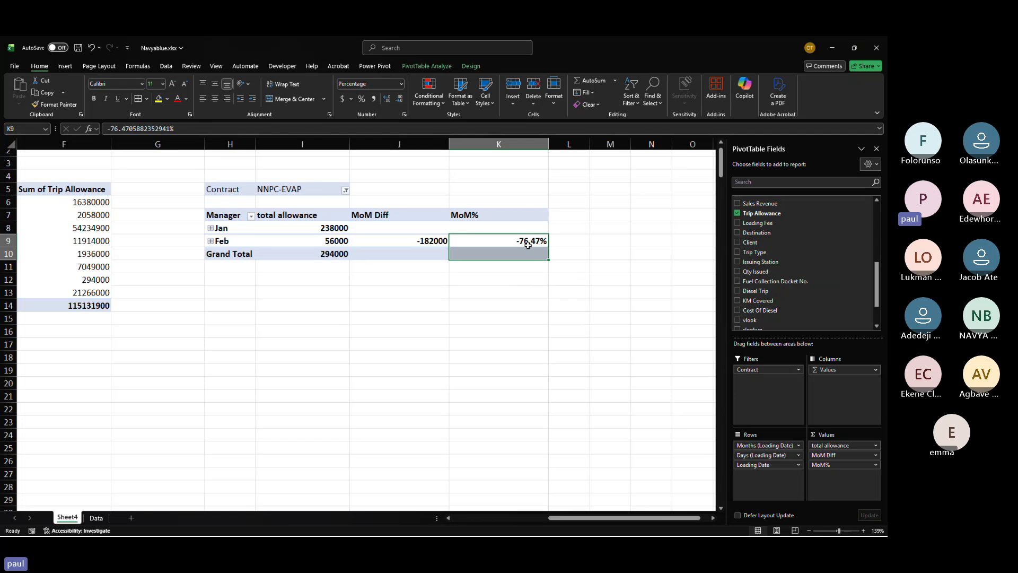
click(518, 144)
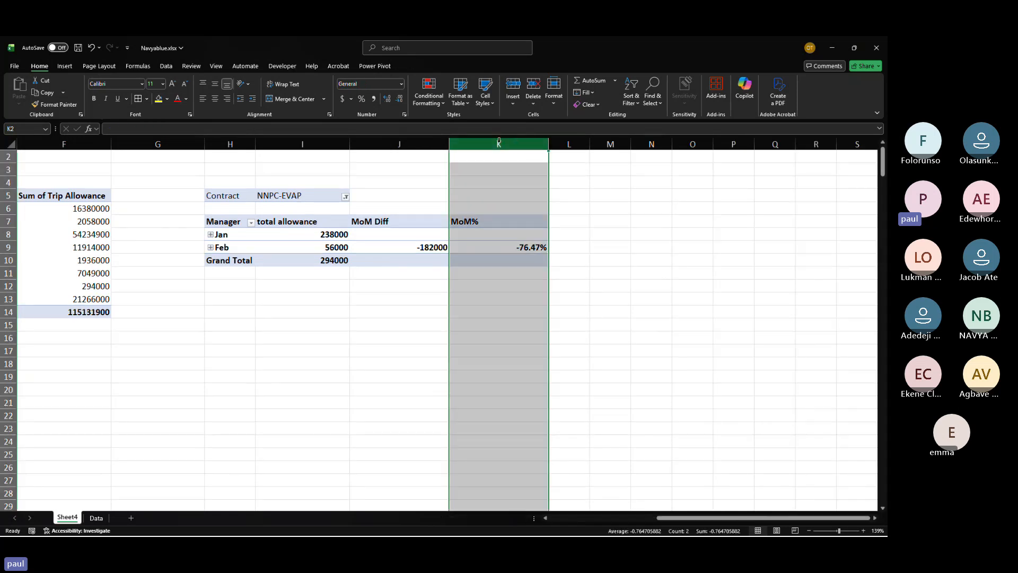
click(439, 100)
mouse_move(457, 127)
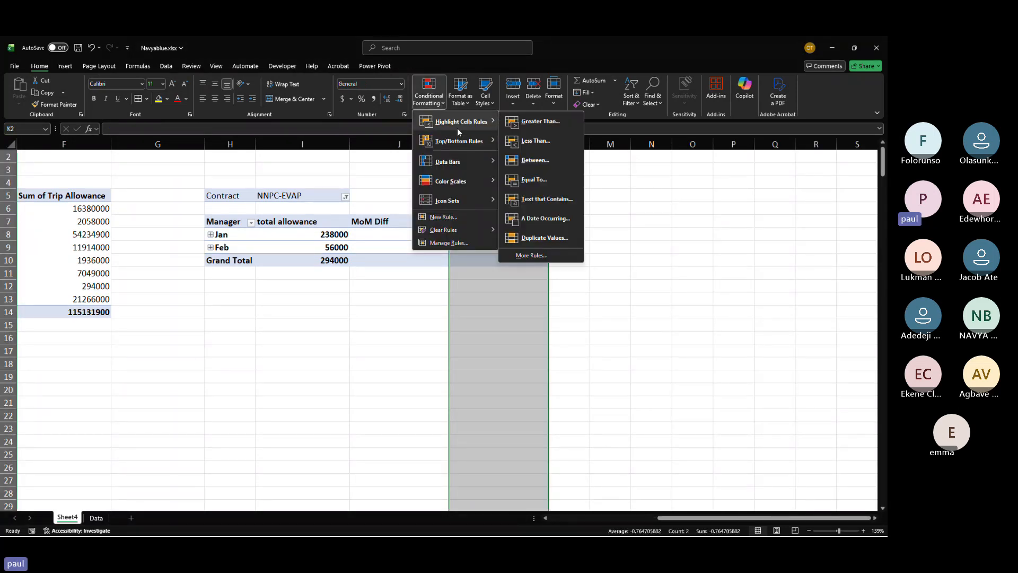
click(526, 149)
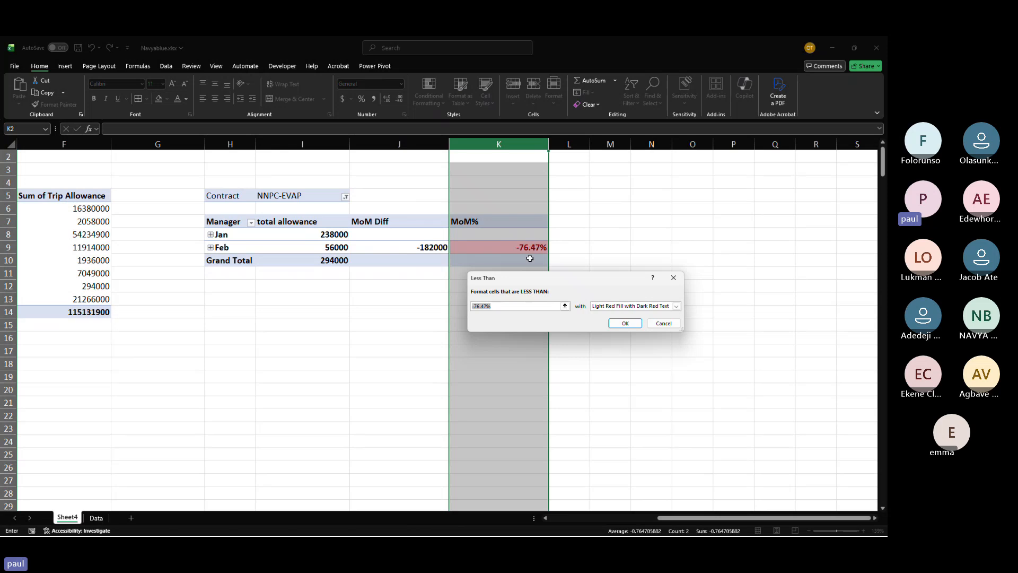
text(0)
click(633, 325)
click(504, 300)
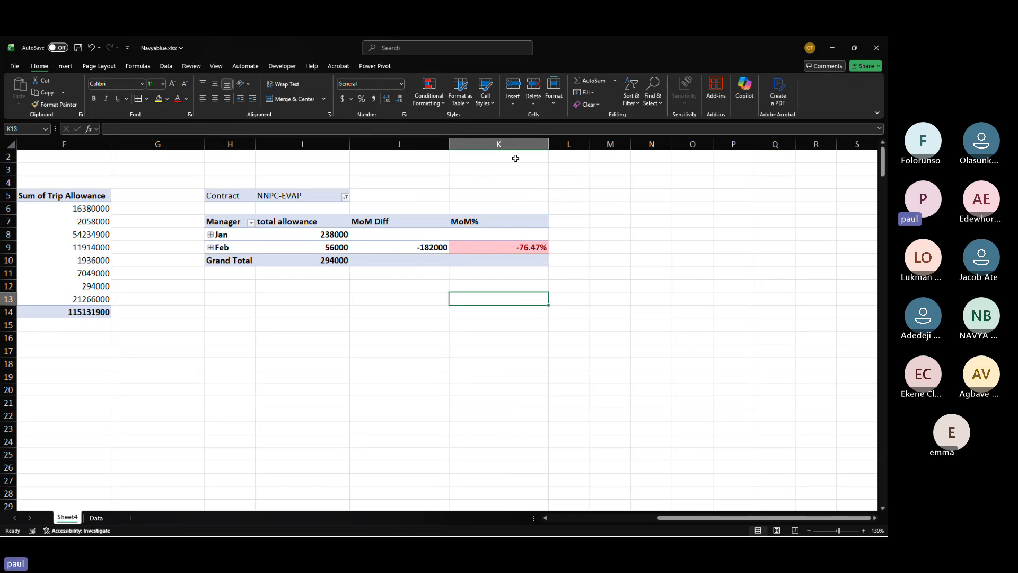
Step: Highlight column K cells greater than 0 with green fill and dark green text
click(513, 141)
click(441, 104)
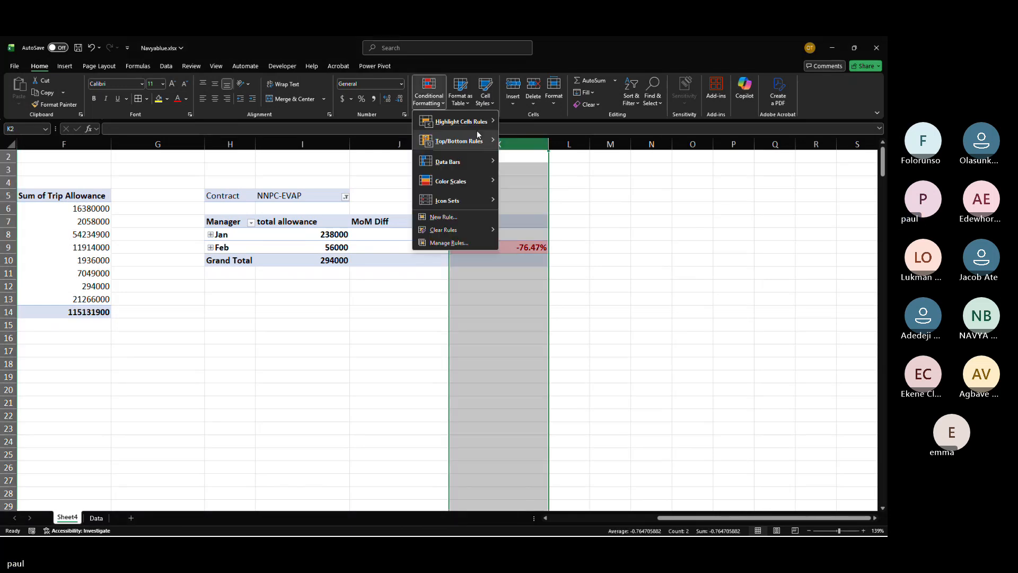
mouse_move(476, 123)
click(539, 122)
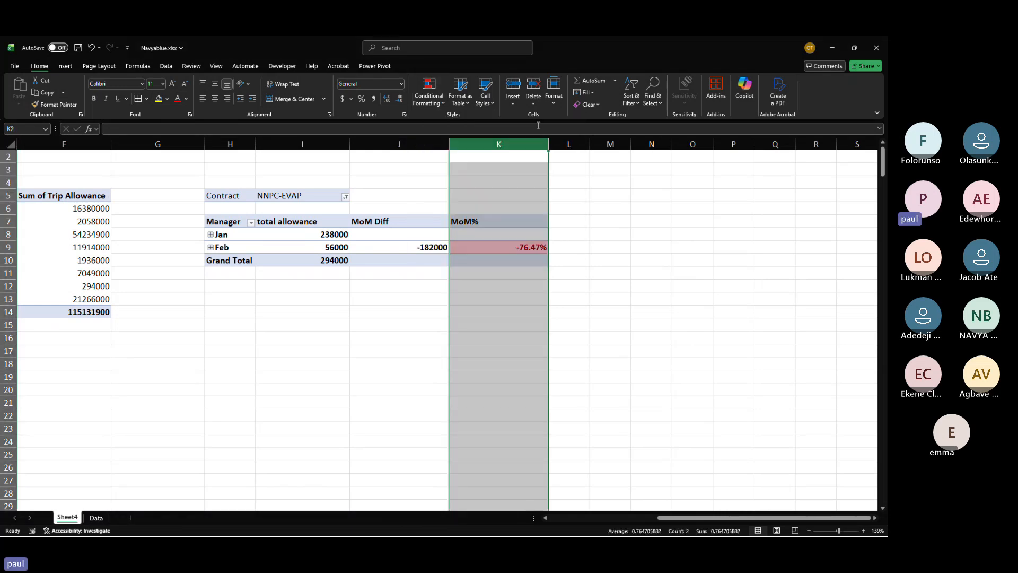
text(0)
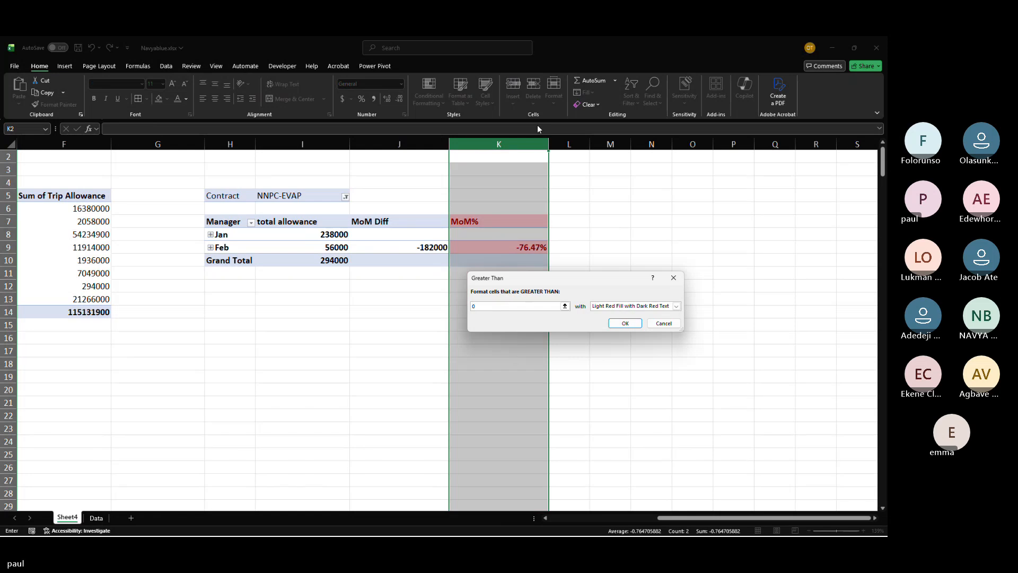
click(613, 309)
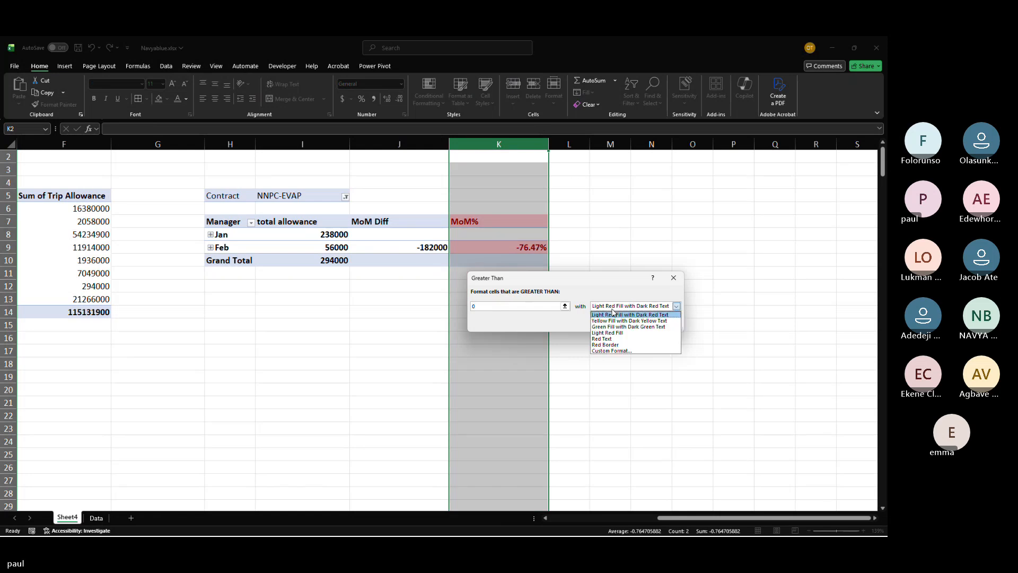
click(610, 328)
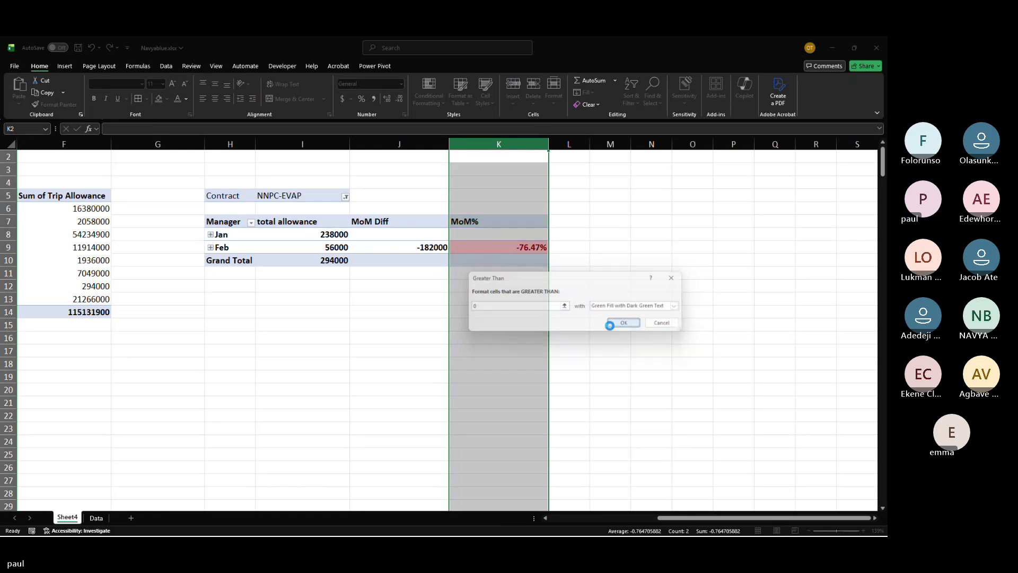
click(613, 323)
Step: Clear the conditional formatting rules from the MoM% header cell
click(489, 223)
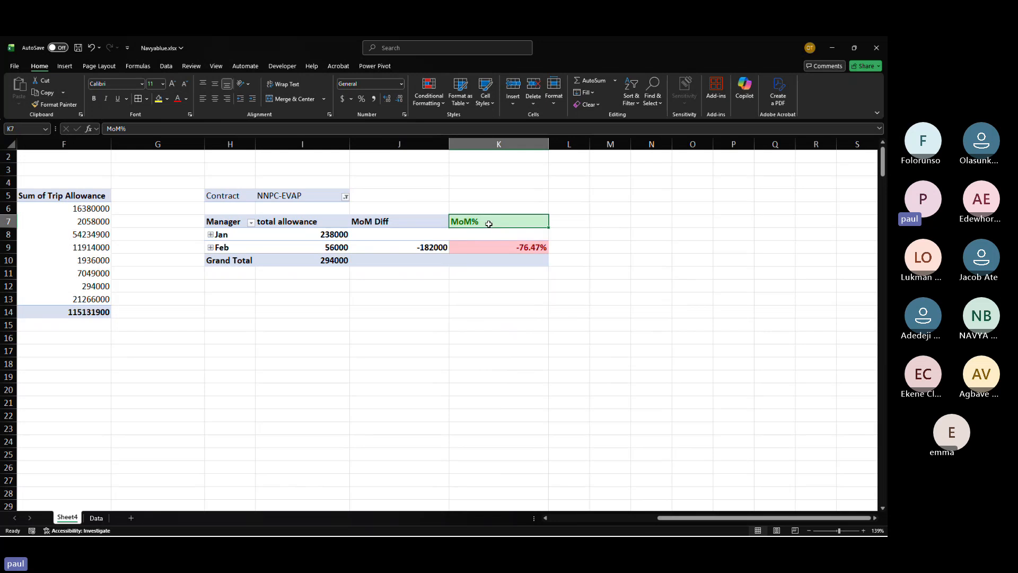
click(430, 101)
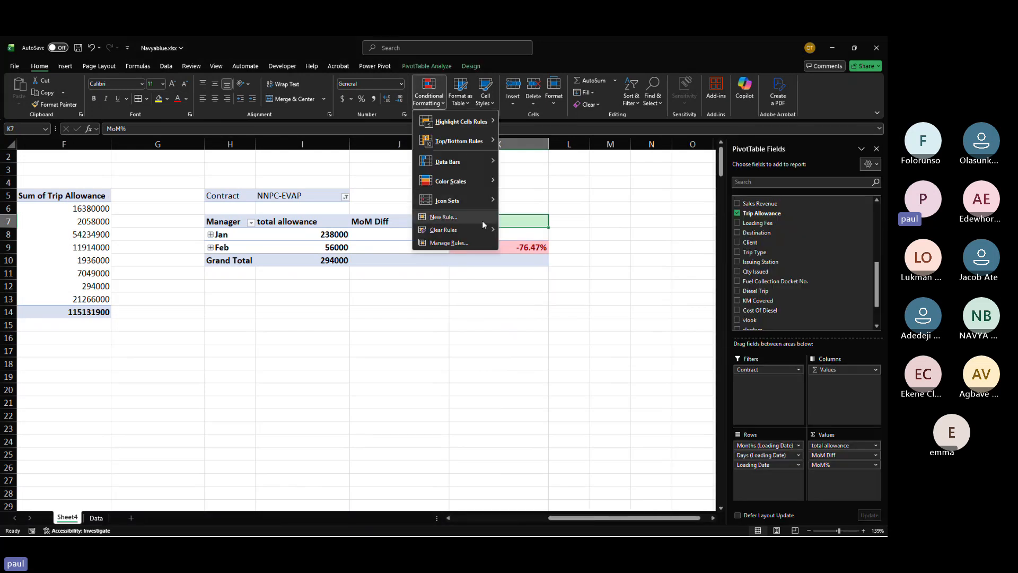
mouse_move(477, 229)
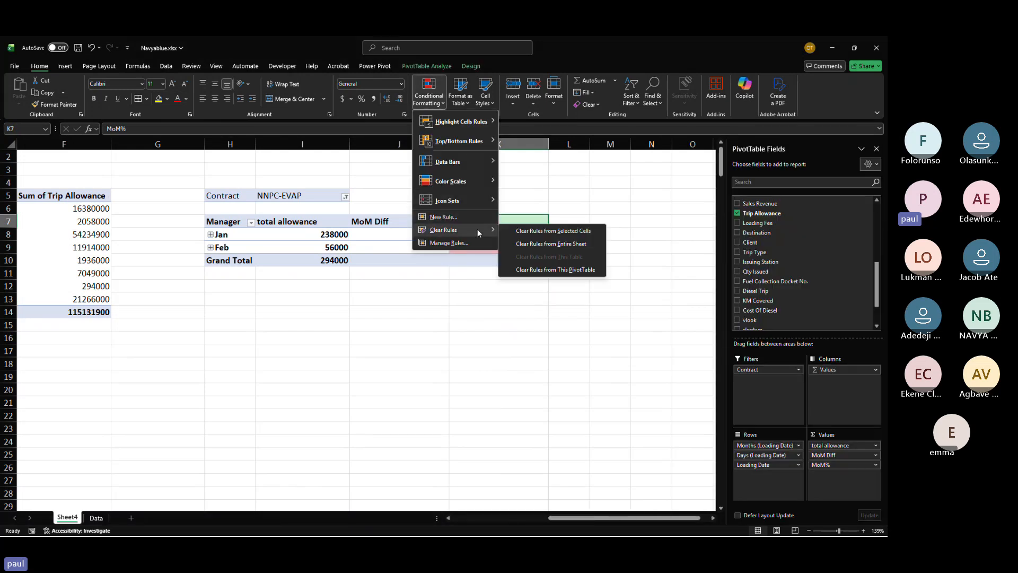
click(558, 231)
key(Down)
key(Down)
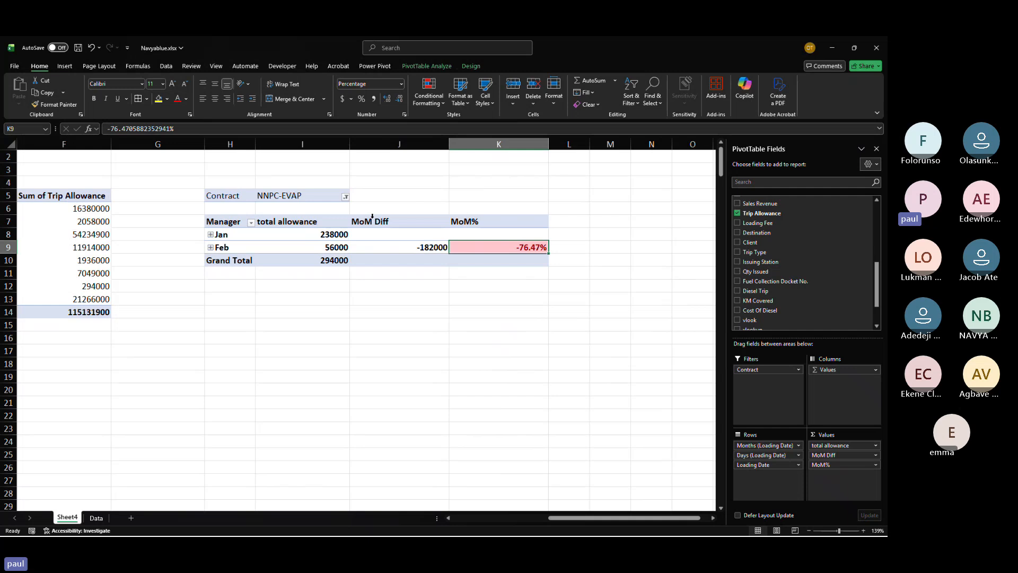
Step: Filter the Contract in turn to NNPC-ATK, BUA CEMENT CO NIG and NNPC-EVAP to compare their results
click(345, 197)
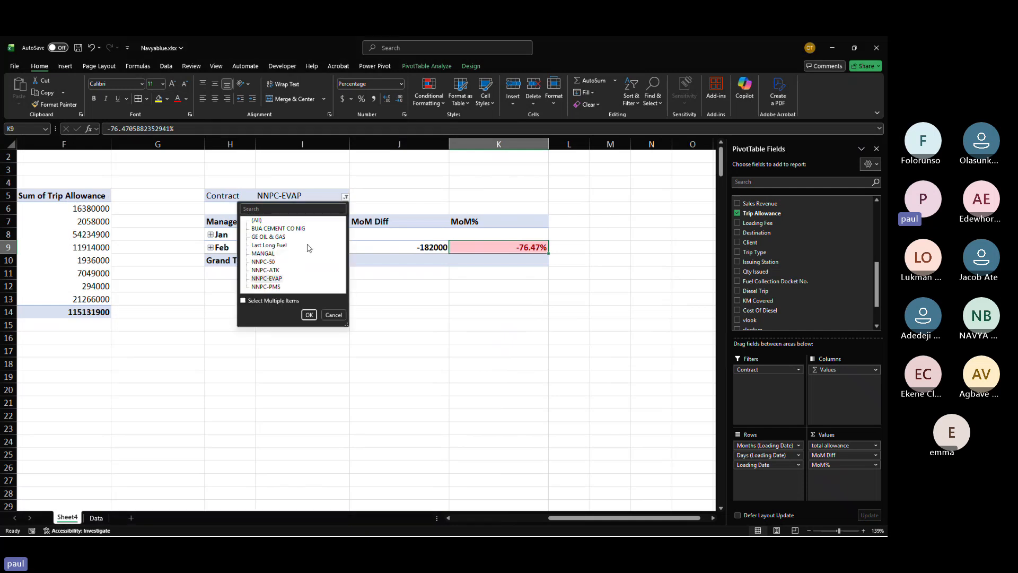
click(269, 278)
click(308, 315)
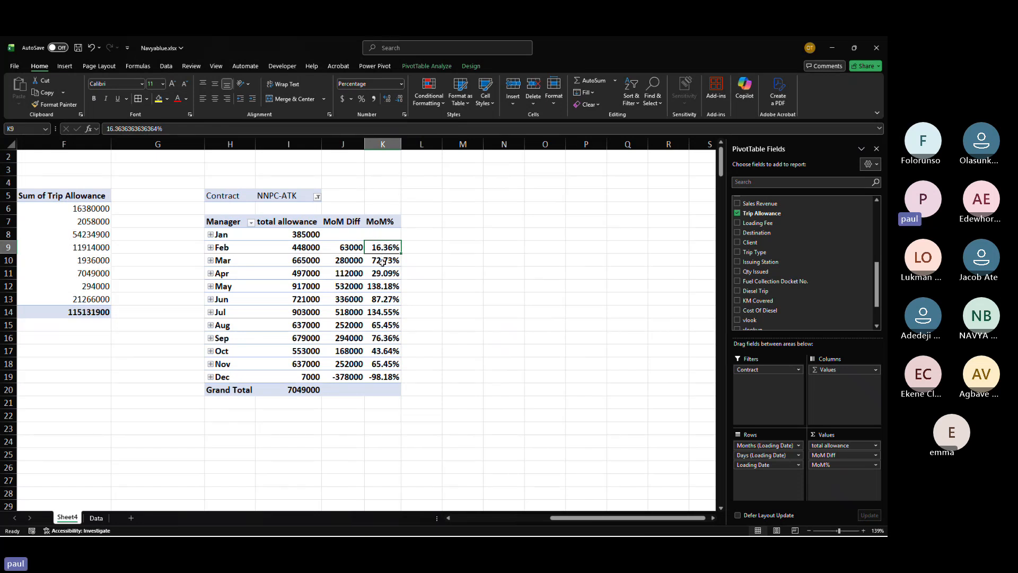
mouse_move(381, 263)
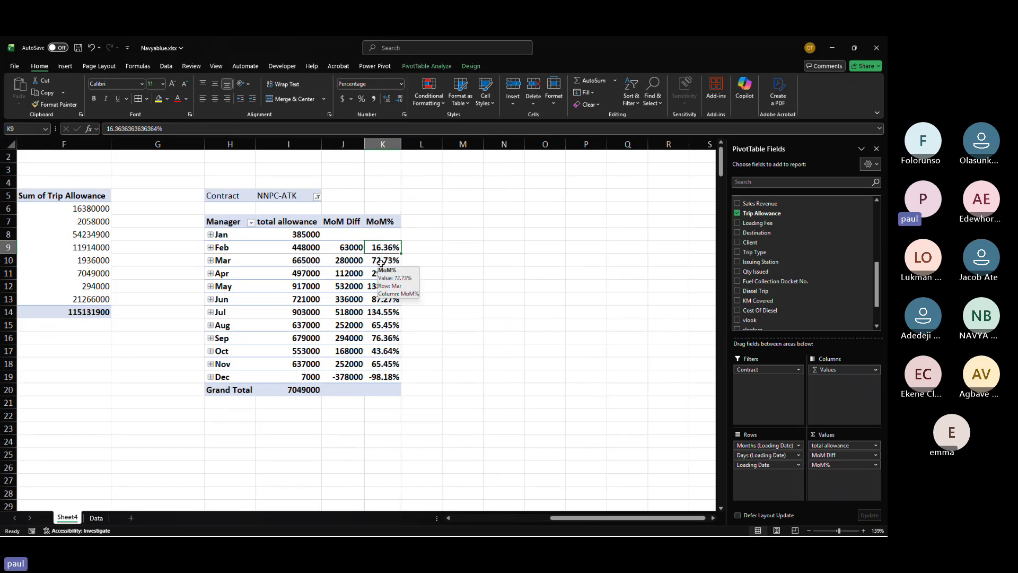
click(317, 197)
click(249, 228)
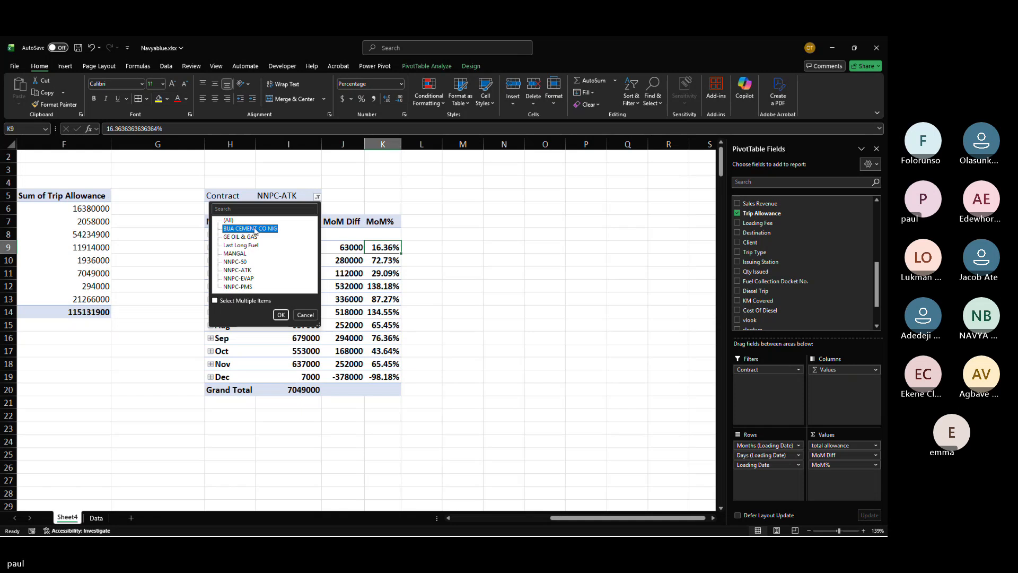
click(281, 314)
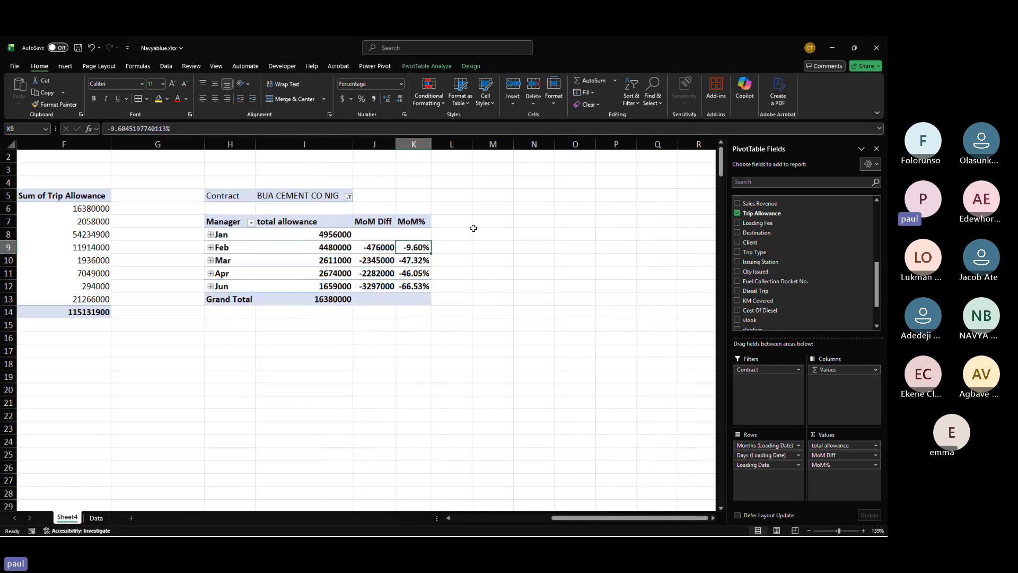
click(349, 197)
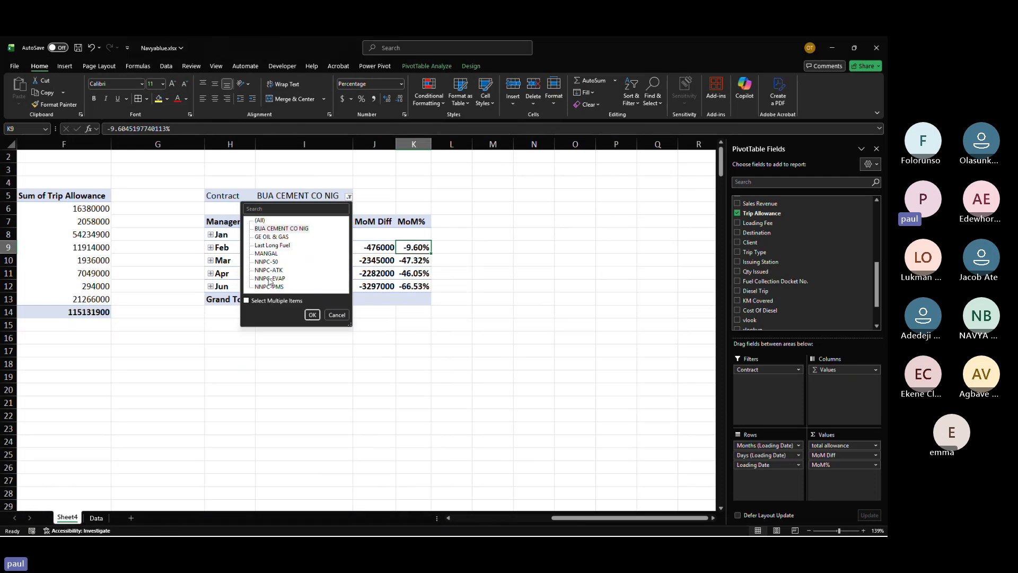
click(311, 314)
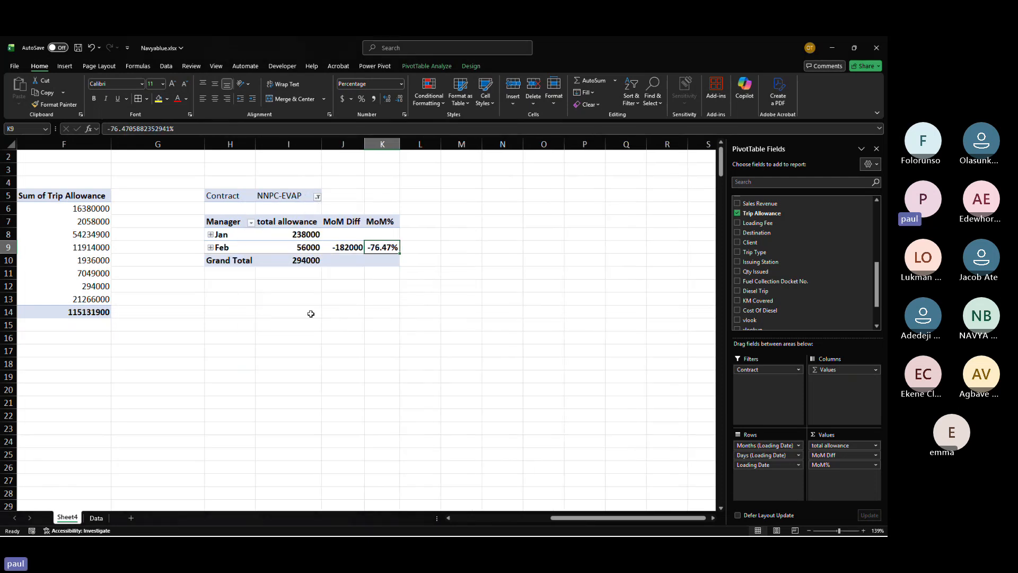
Step: Highlight column K cells less than 0 with light red fill and dark red text
click(382, 143)
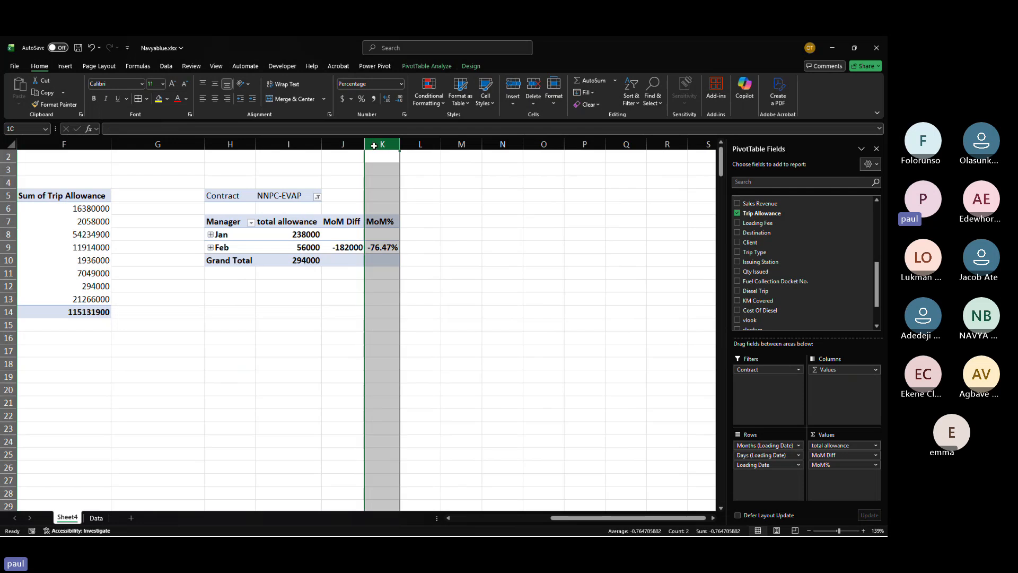
click(426, 81)
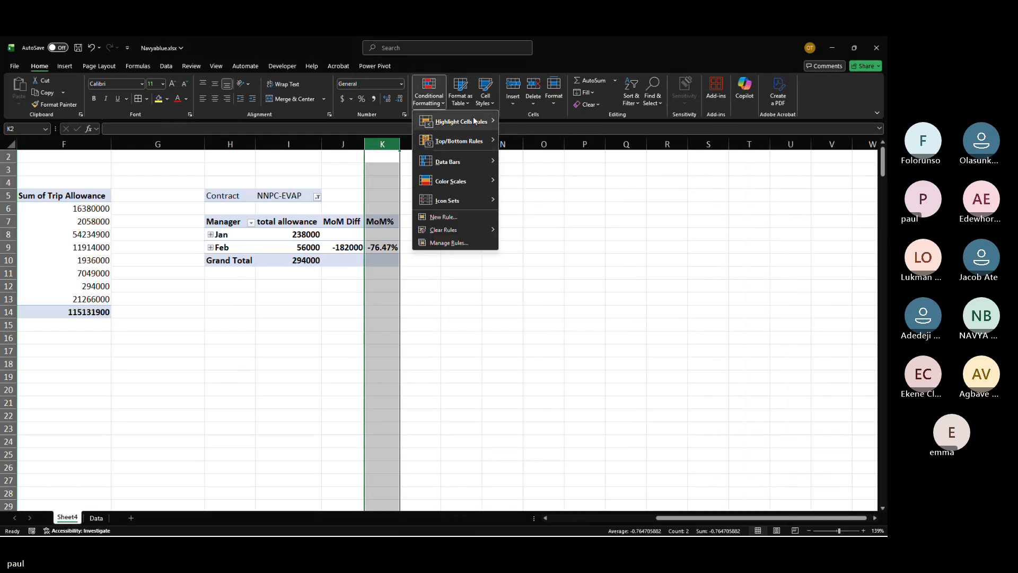
mouse_move(473, 121)
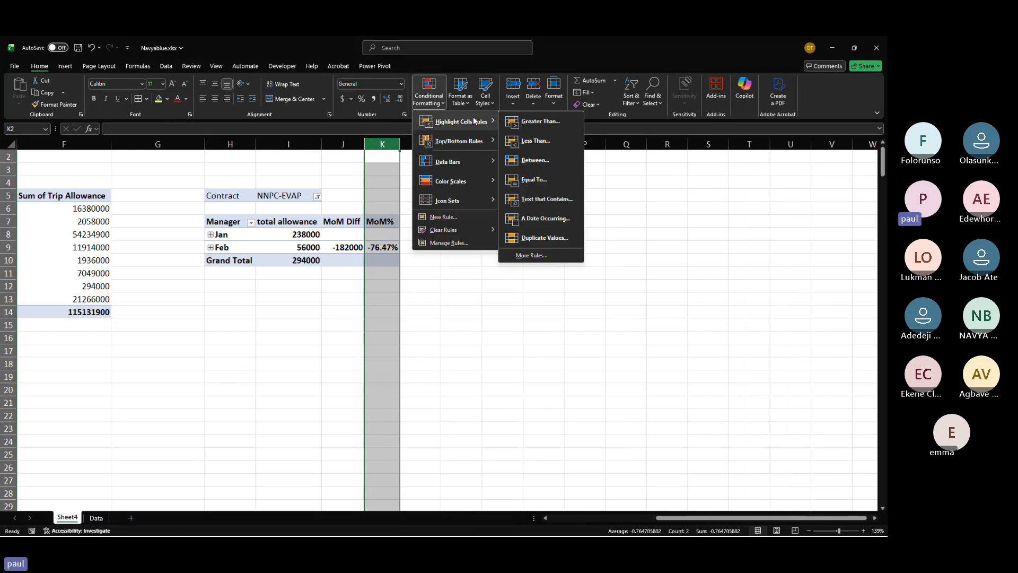
click(541, 141)
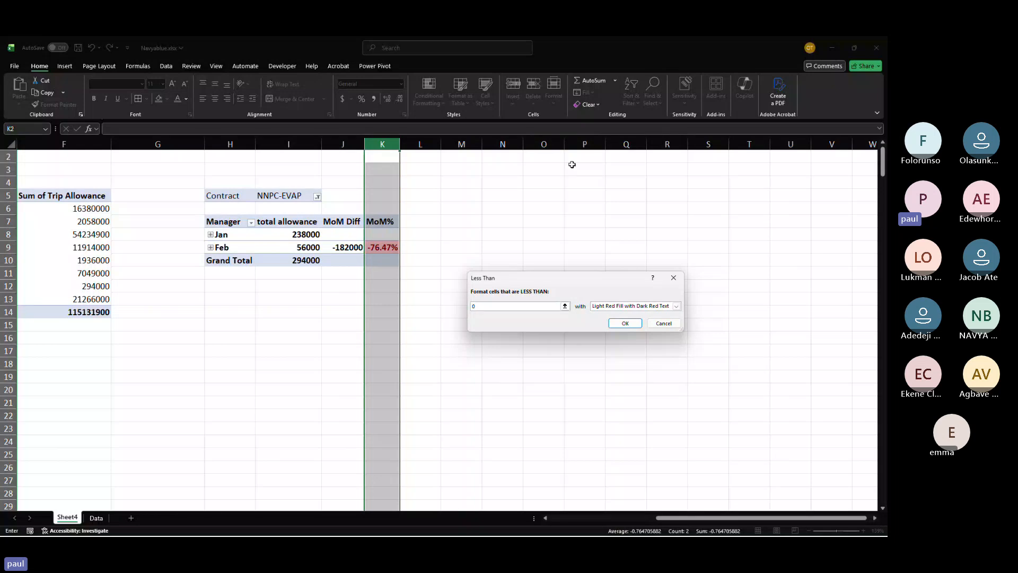
click(625, 322)
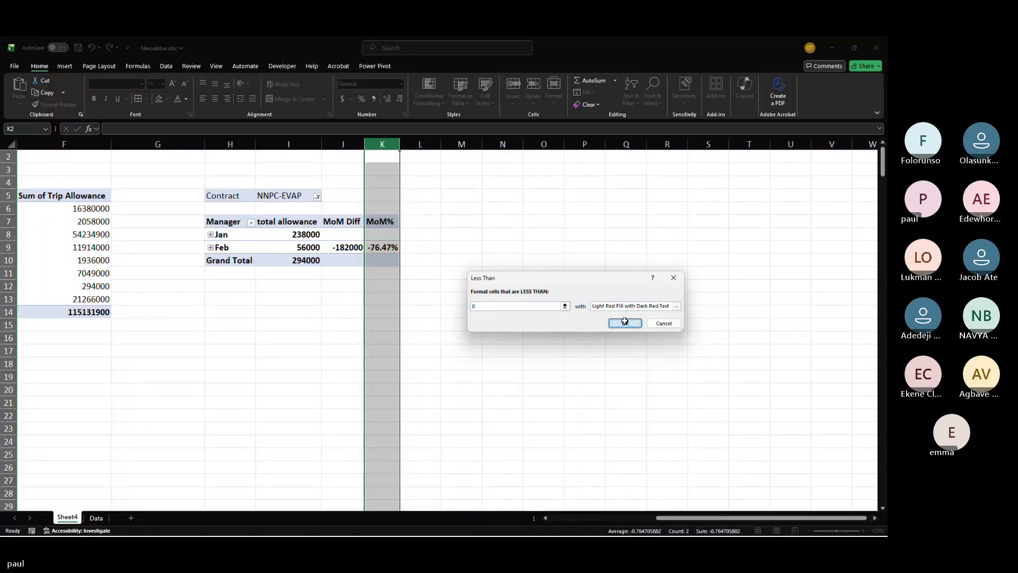
Step: Filter the PivotTable's Contract to NNPC-PMS
click(317, 196)
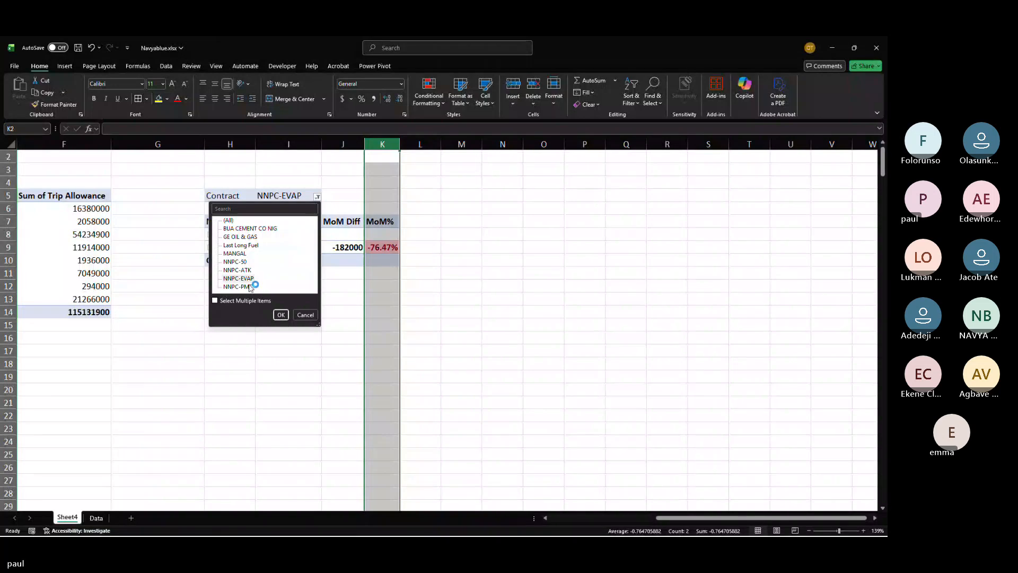
click(247, 286)
click(281, 314)
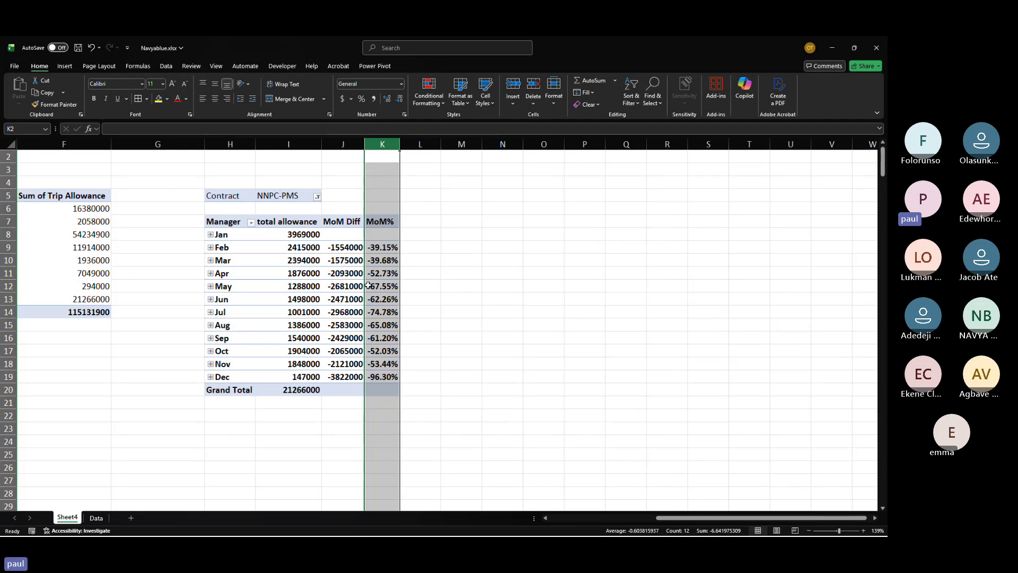
Step: Inspect the Show Values As options of the MoM Diff field
click(517, 323)
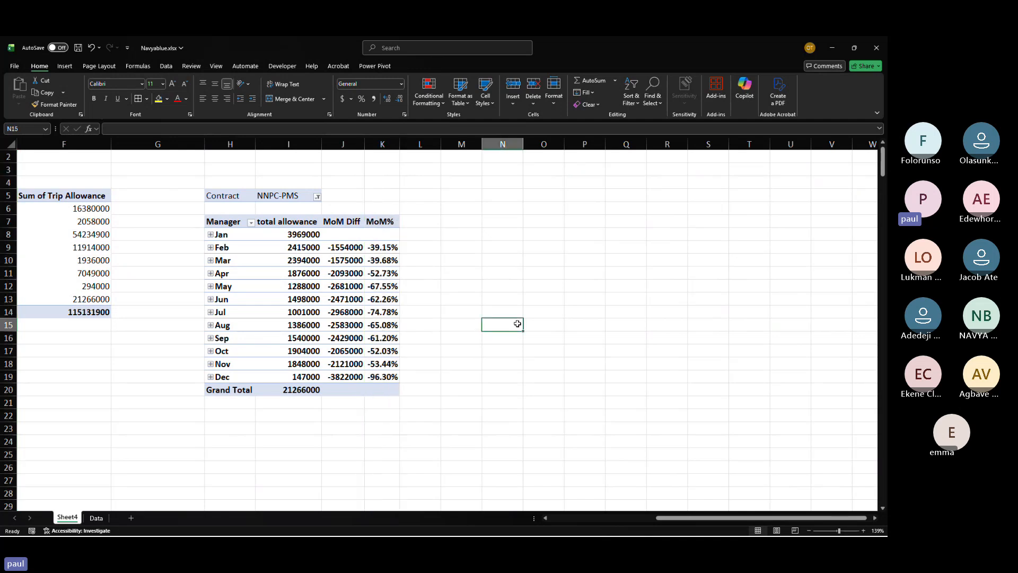
click(381, 144)
click(345, 260)
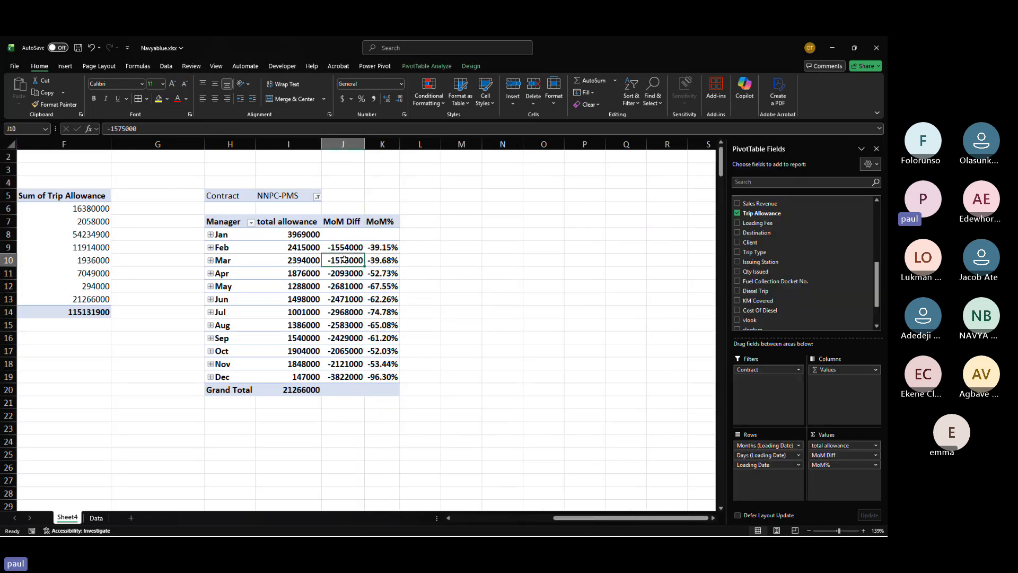
right_click(345, 260)
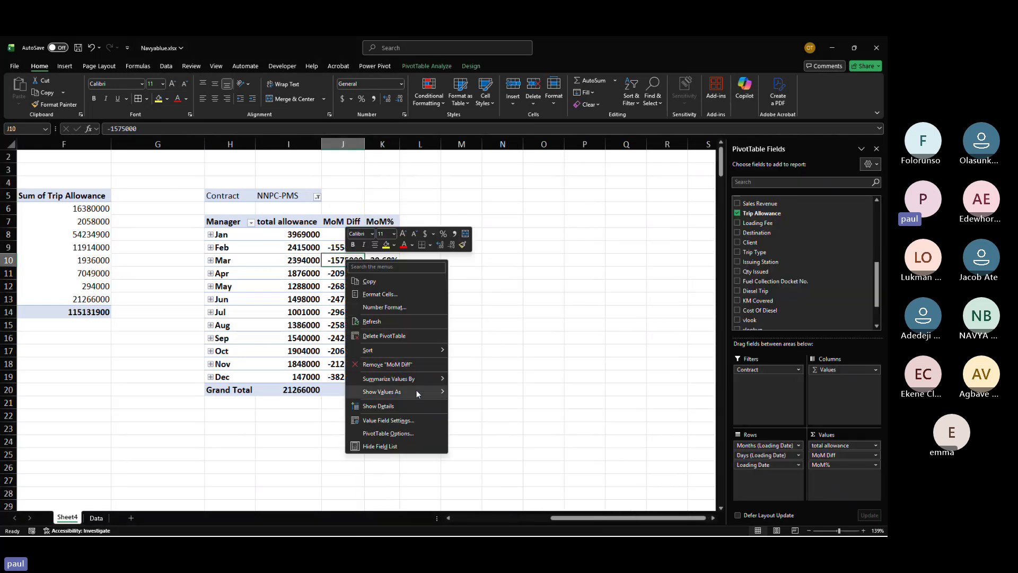
mouse_move(417, 393)
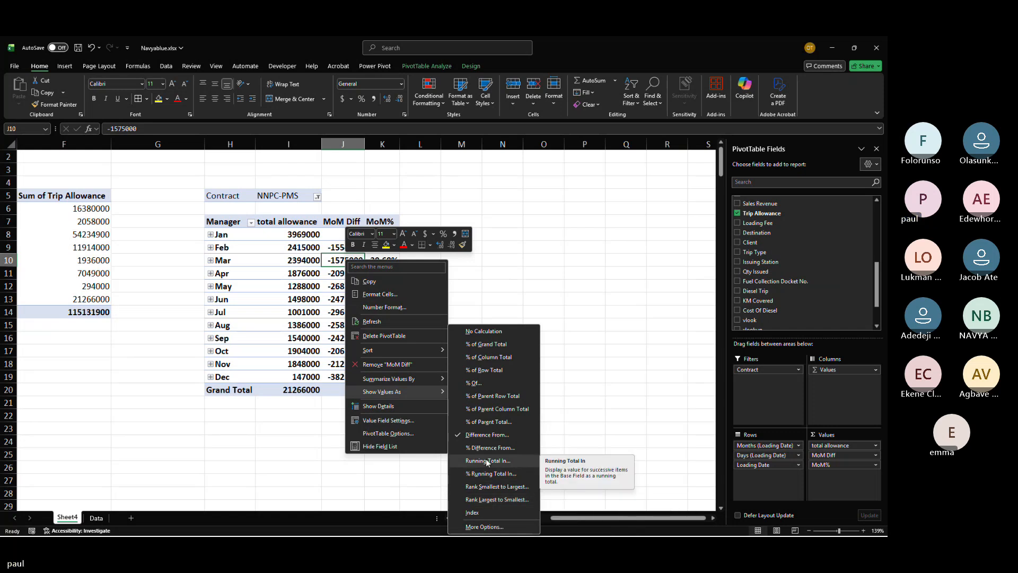
click(277, 386)
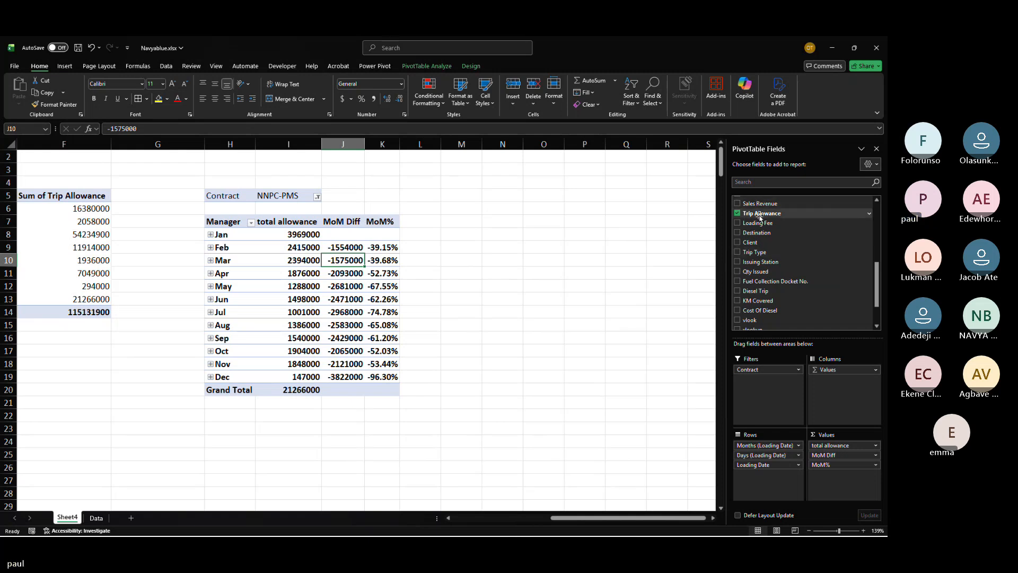
Step: Add Trip Allowance to the values again and show it as a running total in Months (Loading Date)
drag(759, 217, 831, 480)
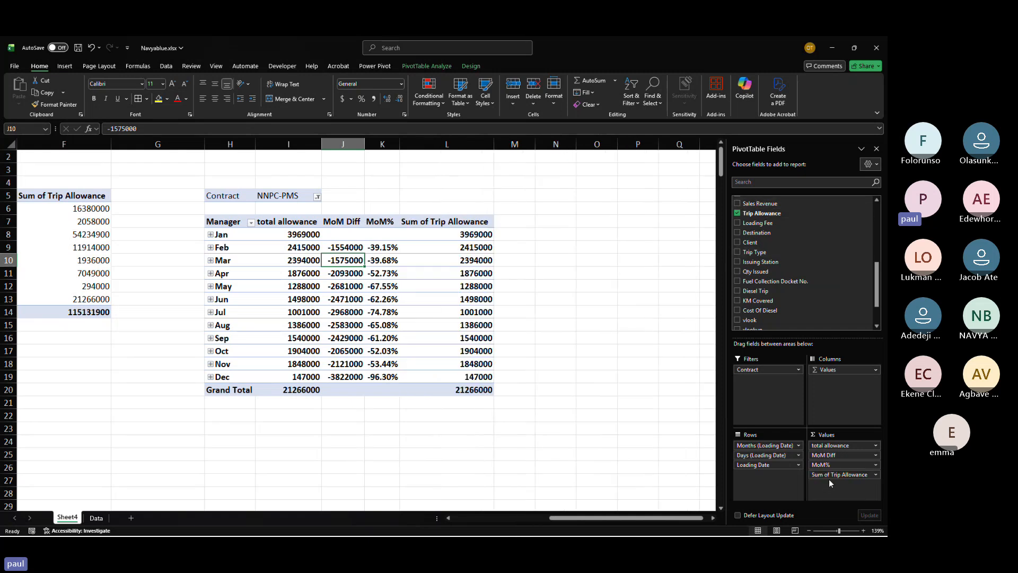
click(475, 238)
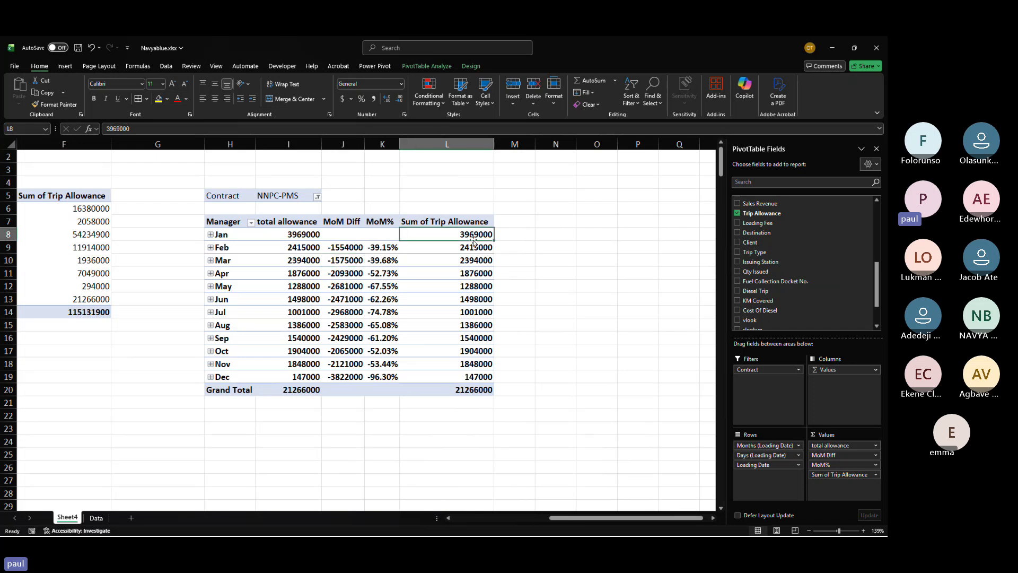
right_click(468, 237)
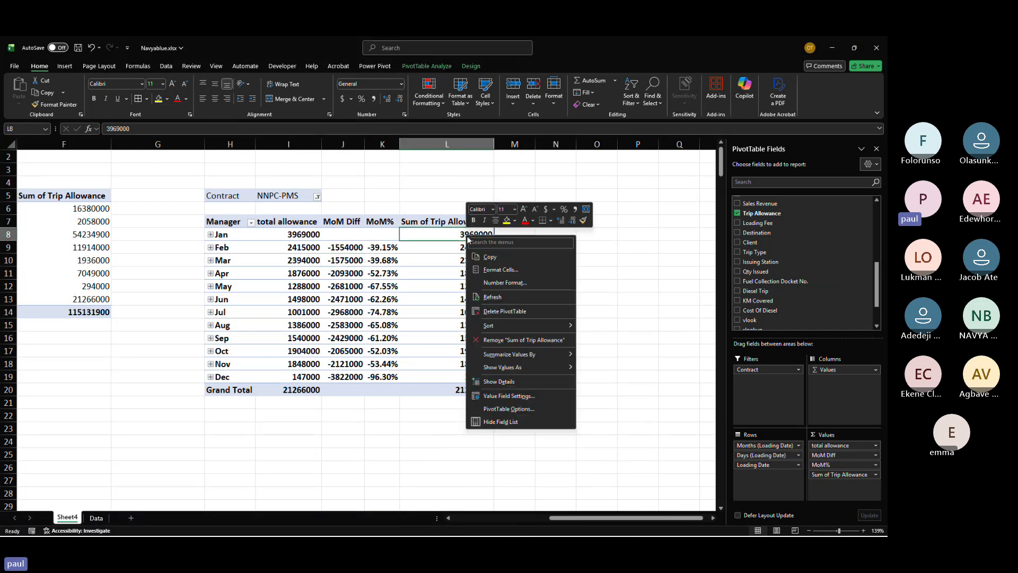
mouse_move(546, 372)
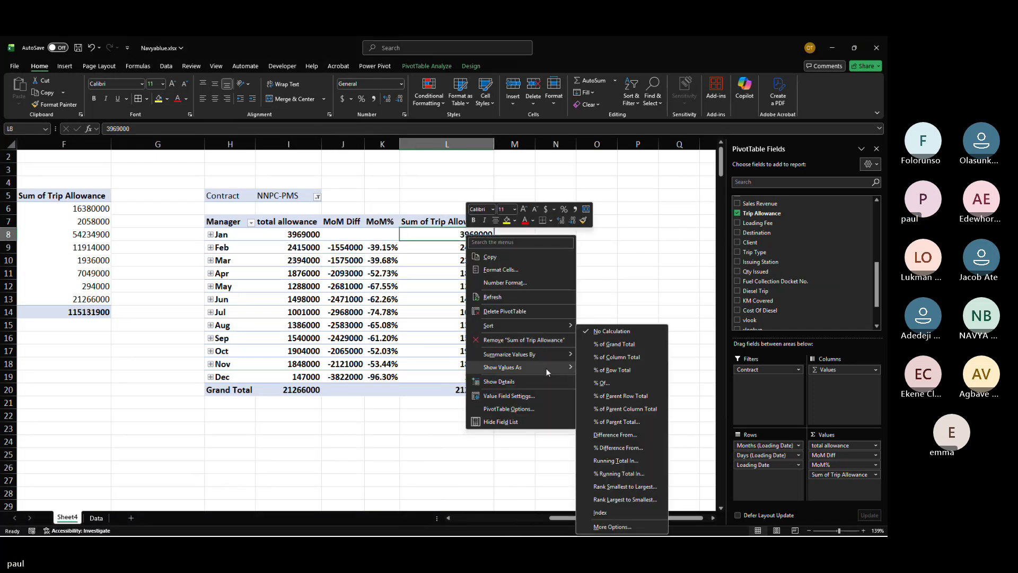
click(631, 459)
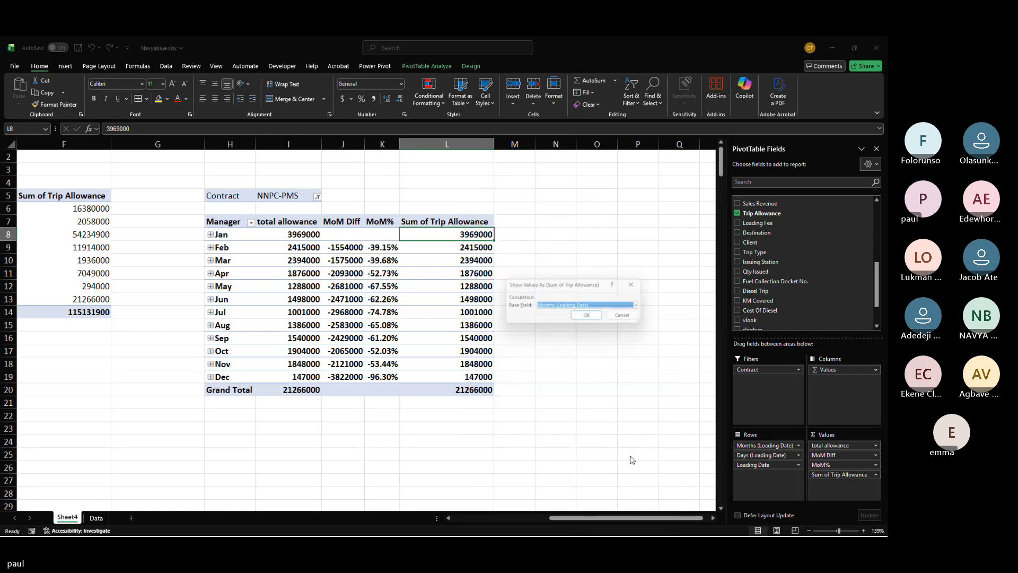
click(586, 317)
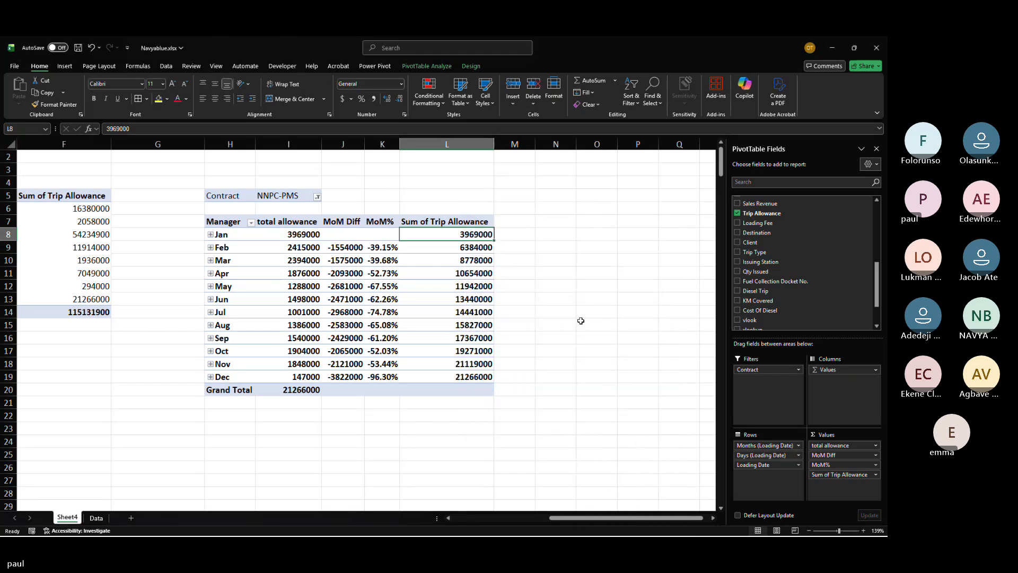
Step: Select the January and February total allowance cells to check their combined values
drag(302, 237, 301, 244)
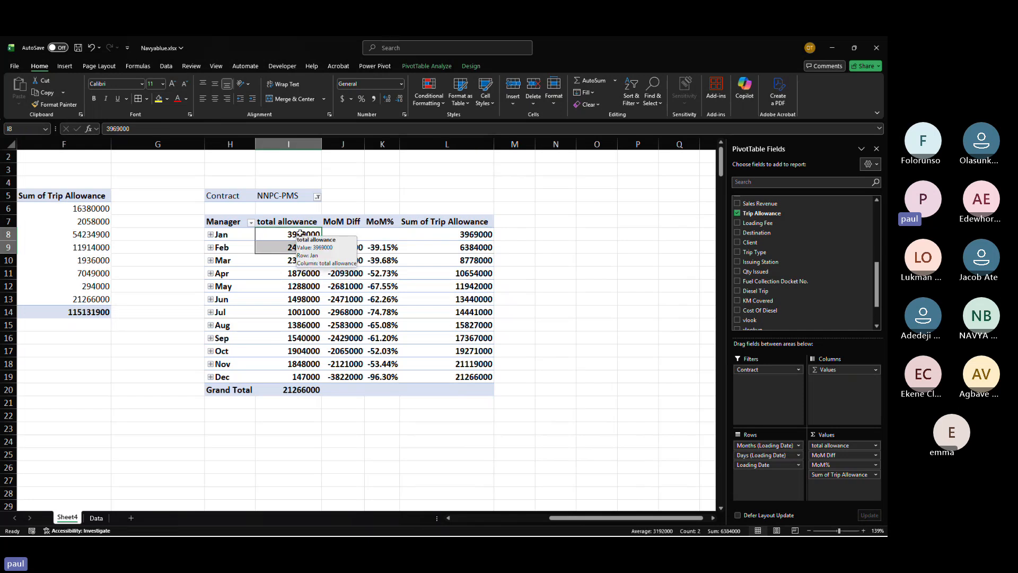
click(340, 195)
click(303, 234)
drag(302, 233, 306, 248)
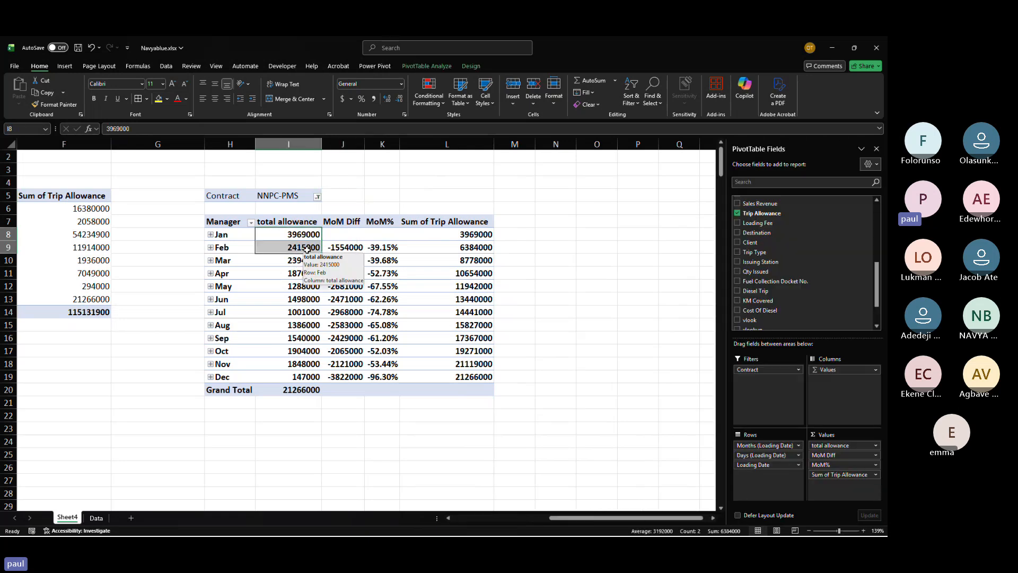
Step: Select the running-total cells from February to December to compare them with the monthly total allowance values
drag(307, 237, 307, 248)
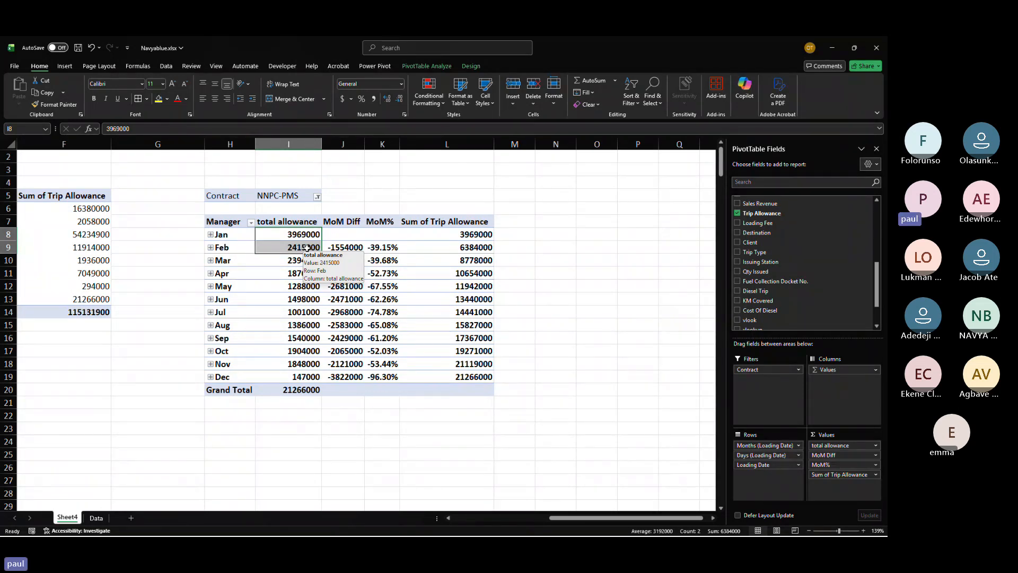
click(394, 315)
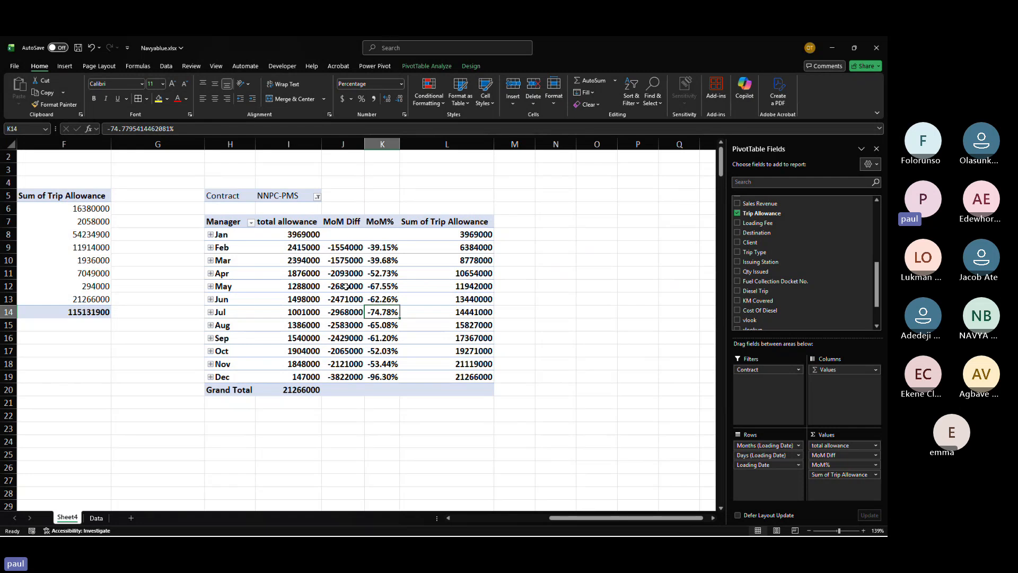
drag(313, 236, 313, 222)
click(374, 204)
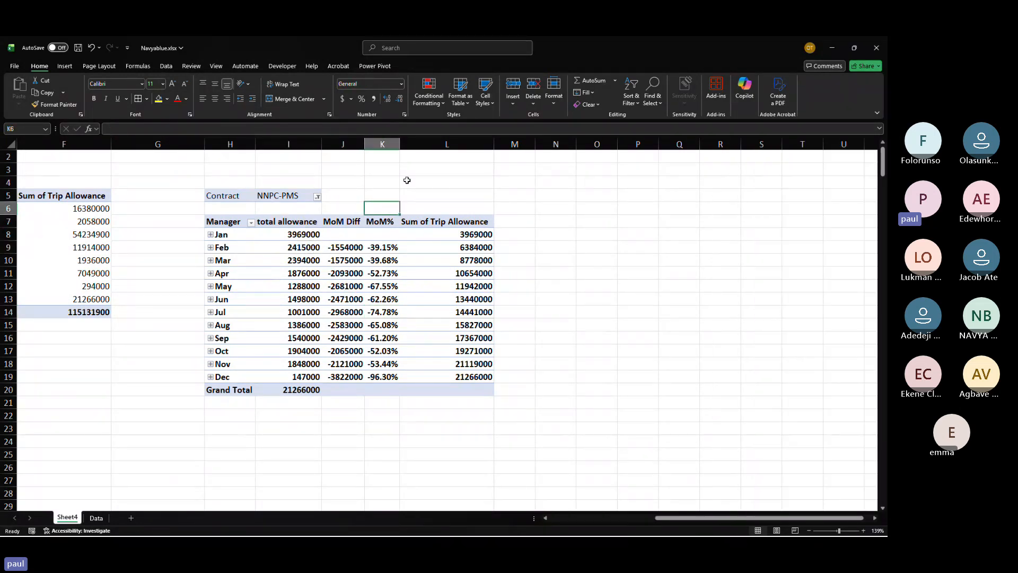
click(441, 168)
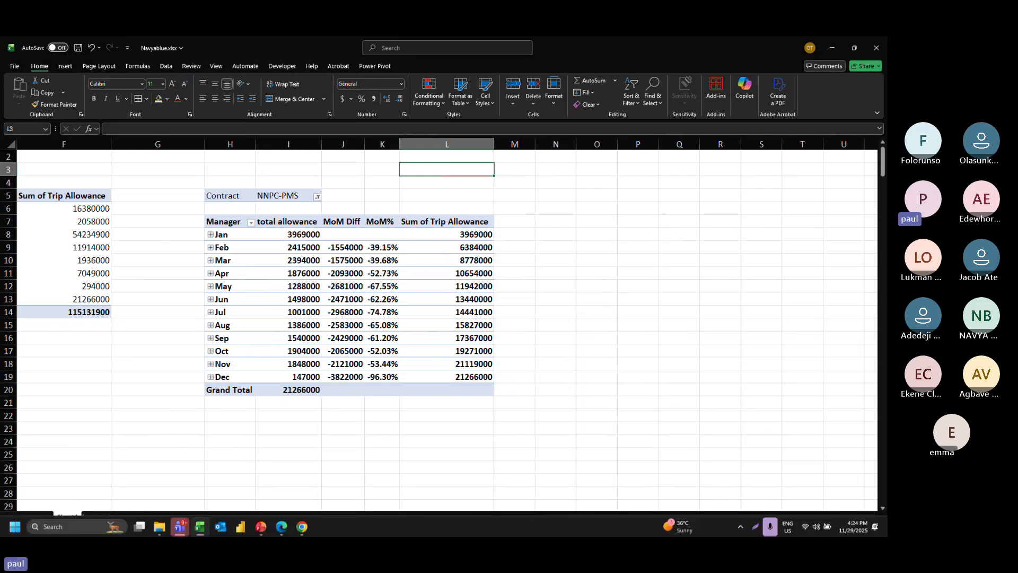
key(alt+Tab)
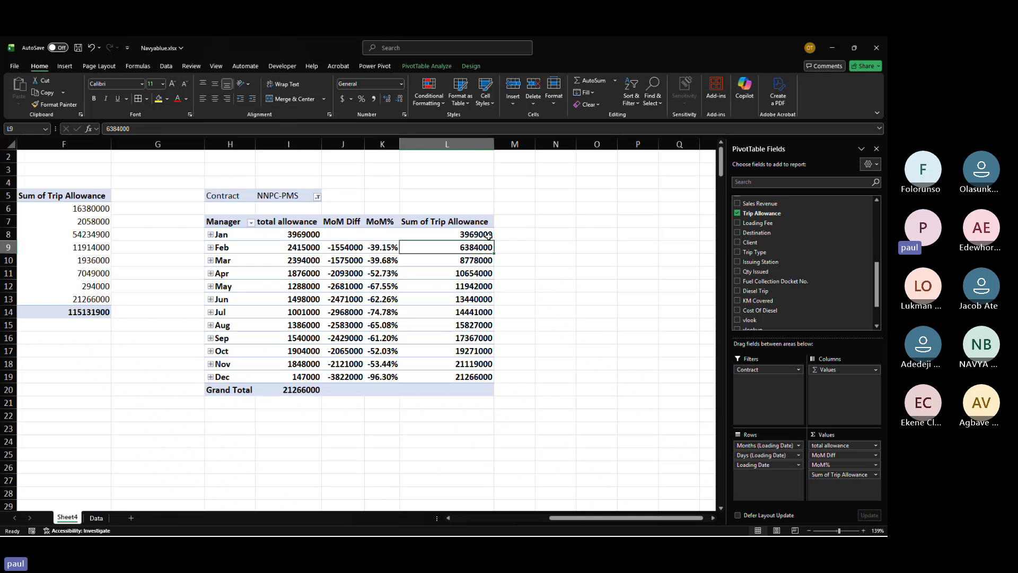
drag(469, 248, 472, 376)
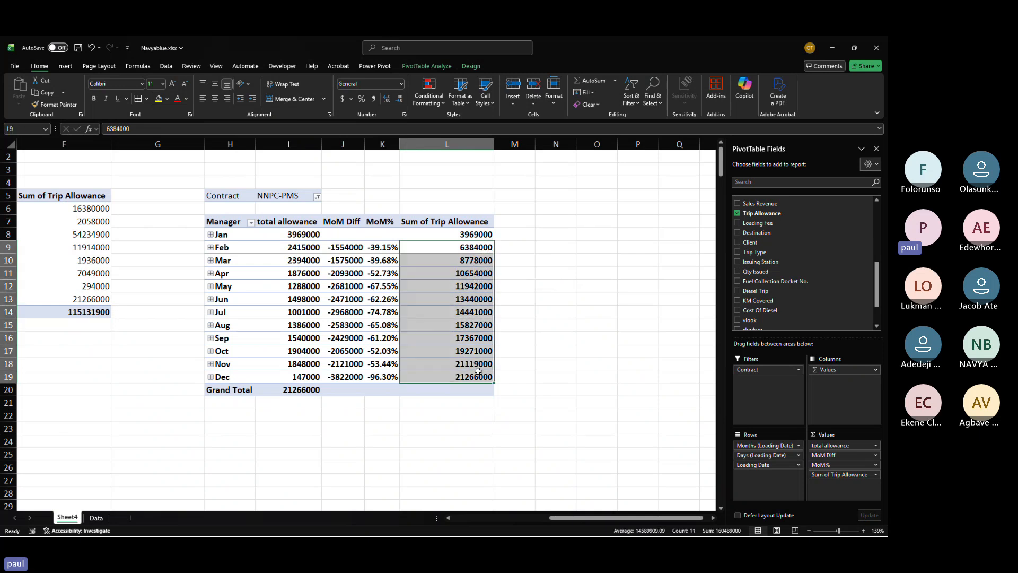
click(472, 376)
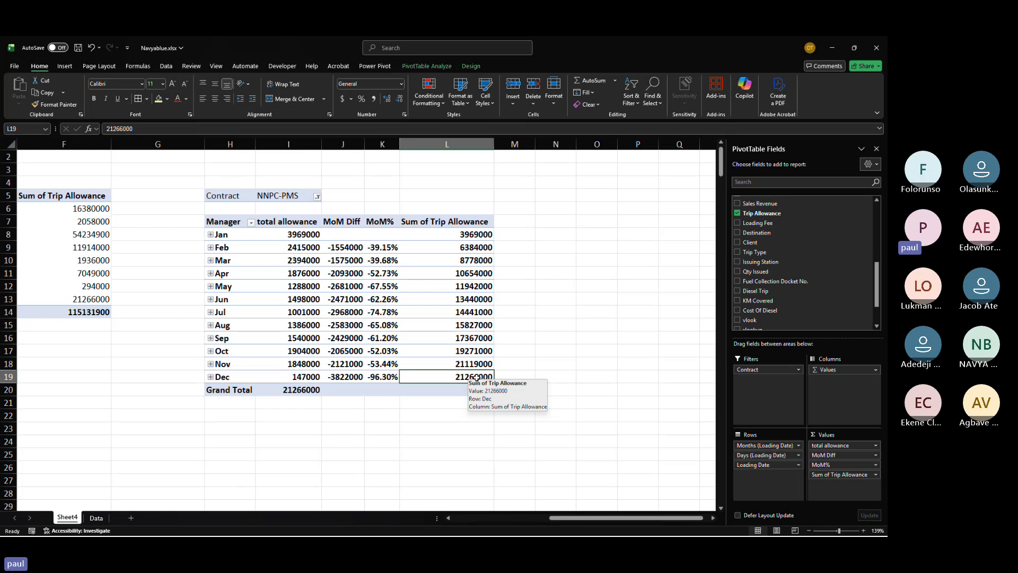
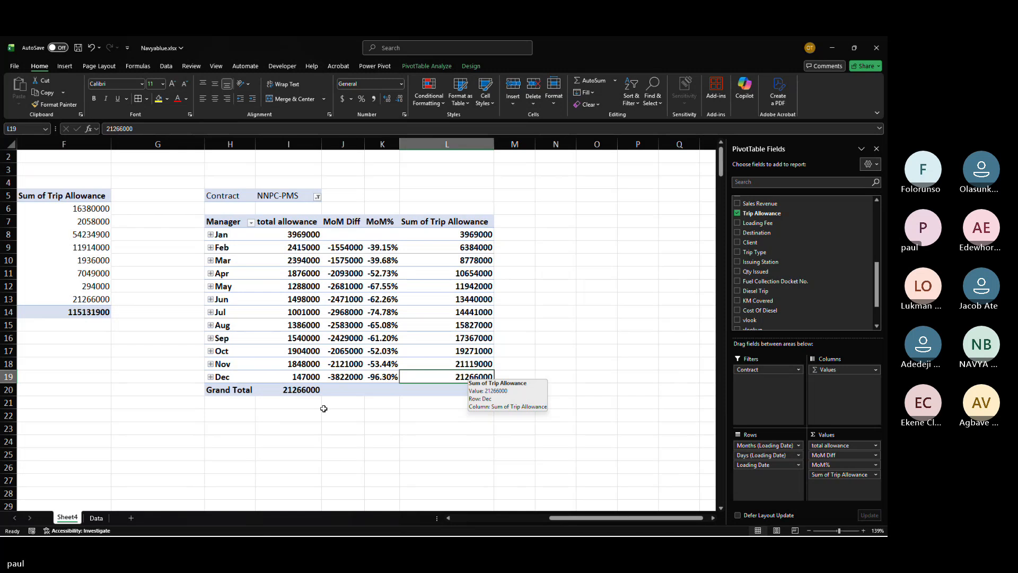
Step: Add a new worksheet named Dashboard and hide its gridlines
click(130, 520)
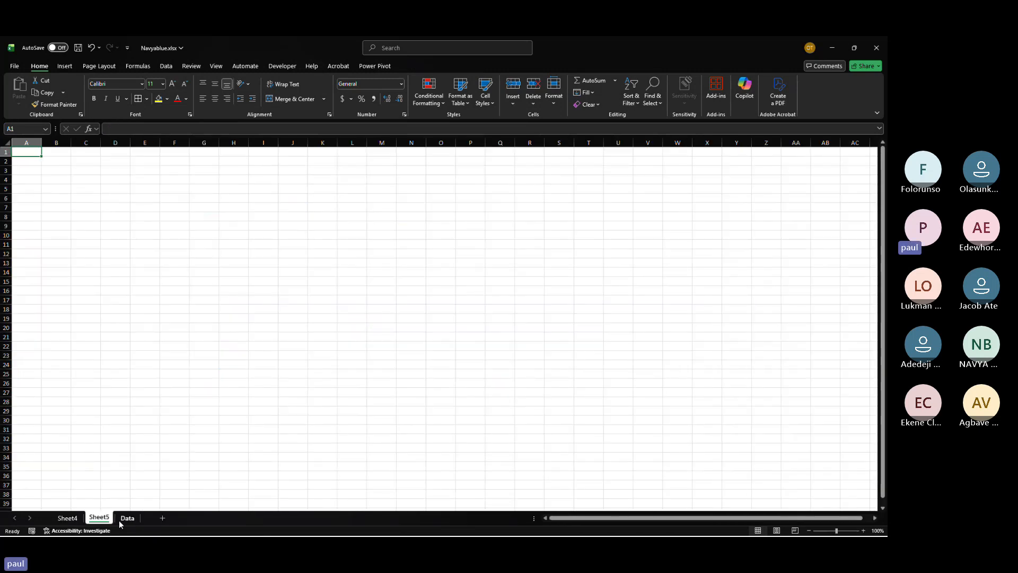
double_click(99, 518)
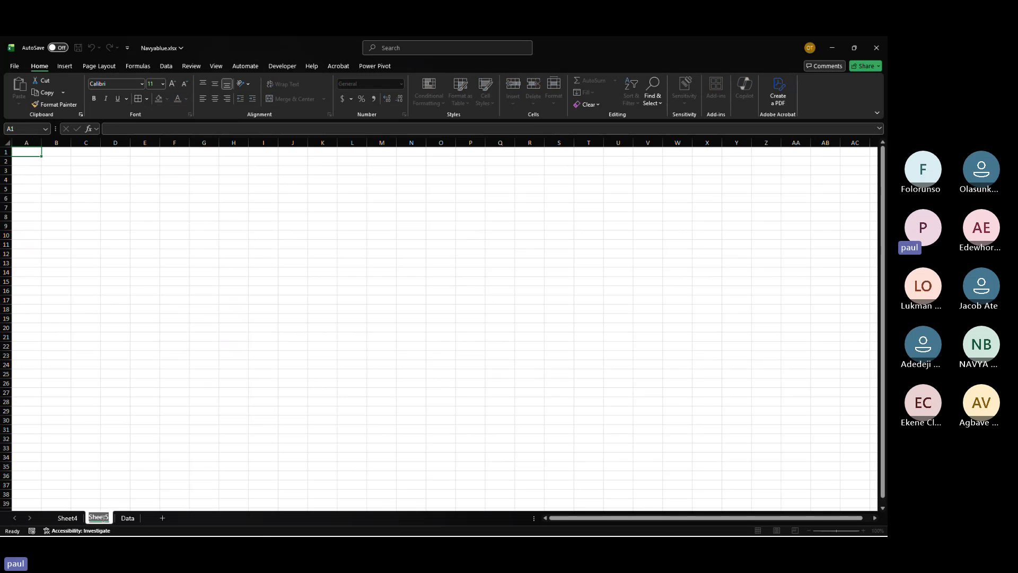
text(Dashbo)
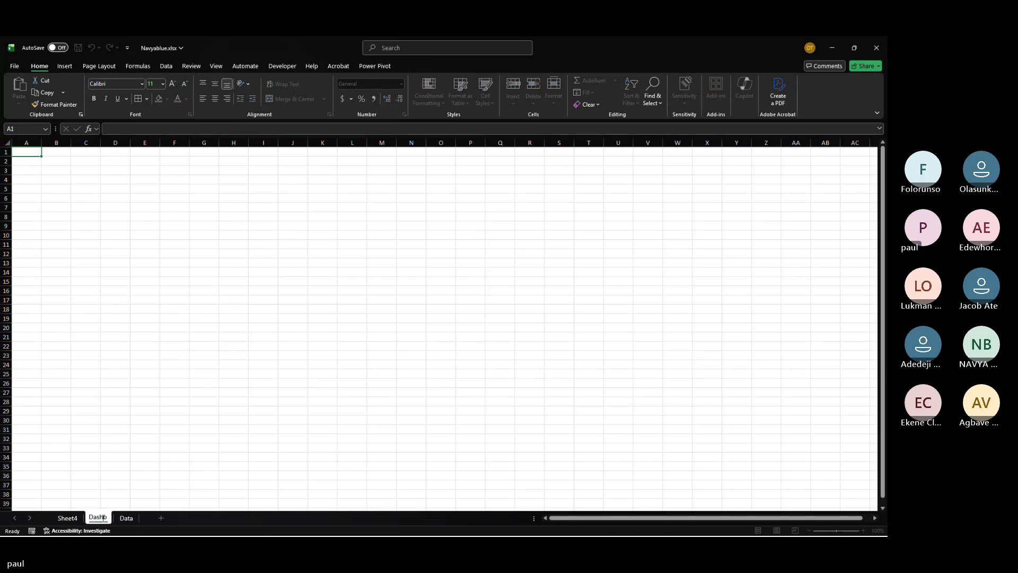
text(ard)
key(Return)
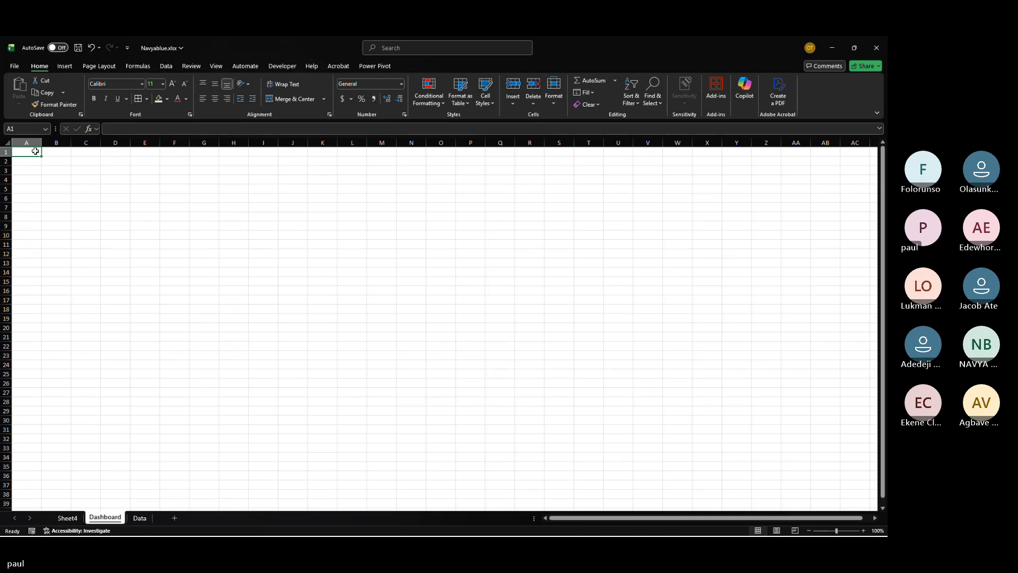
click(215, 67)
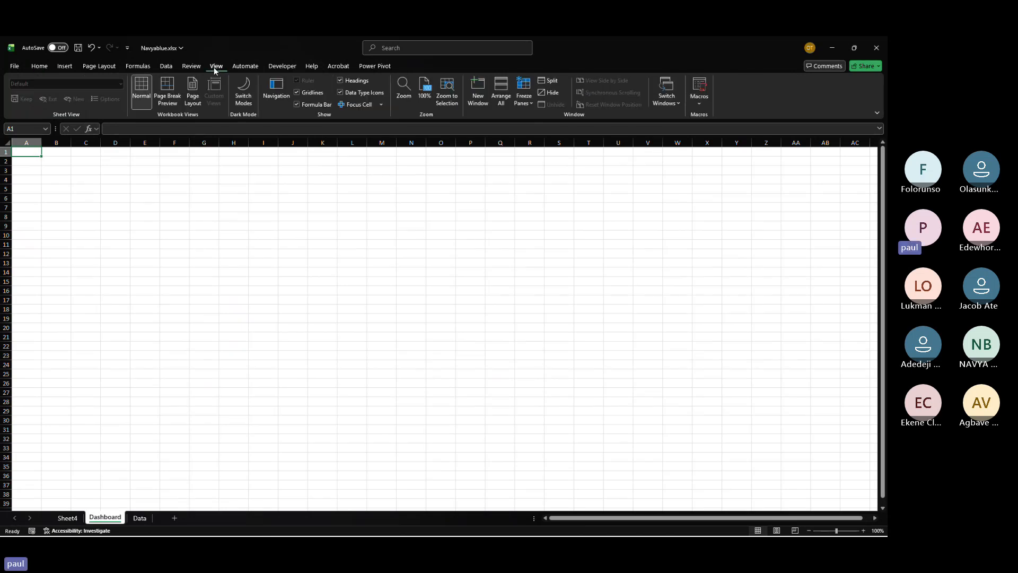
click(296, 91)
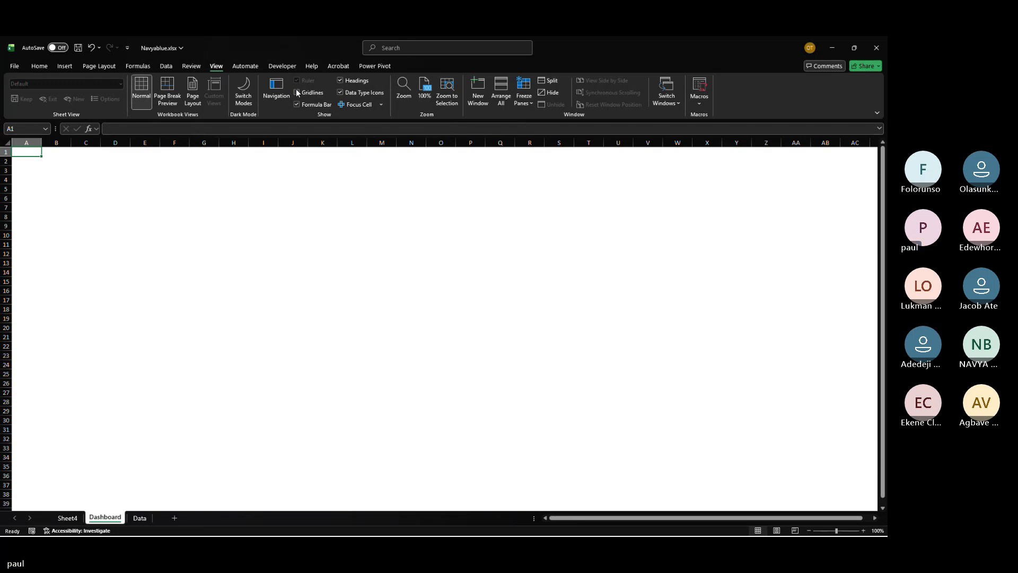
Step: Copy the manager PivotTable on Sheet4 and paste it at cell A18
click(73, 518)
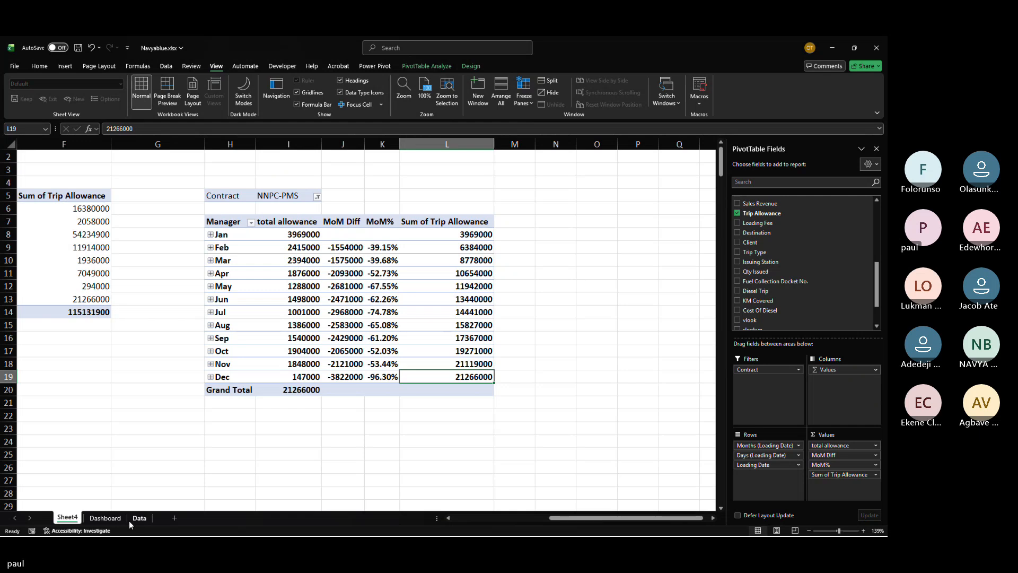
click(133, 519)
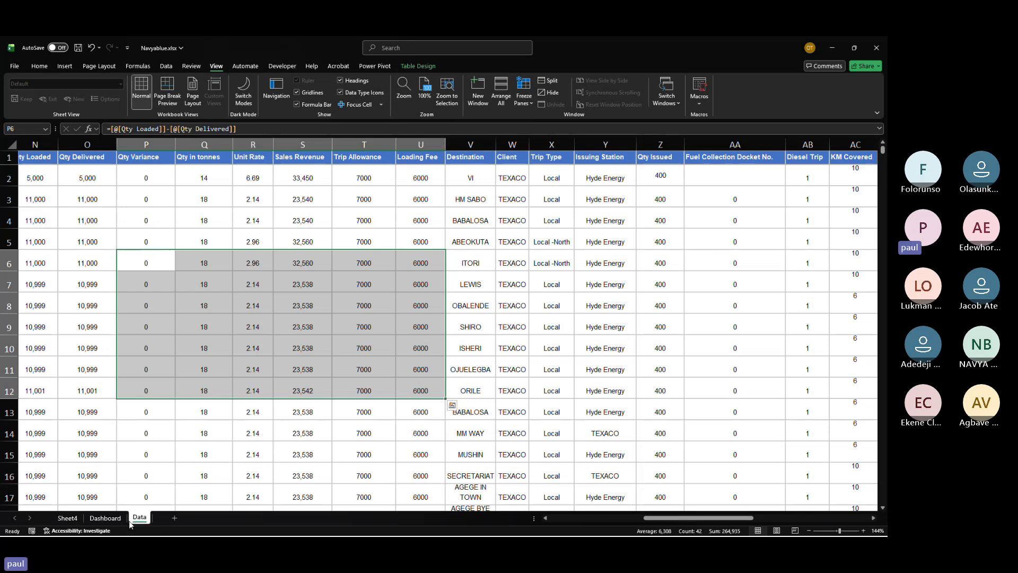
click(73, 518)
scroll(76, 518, left, 3)
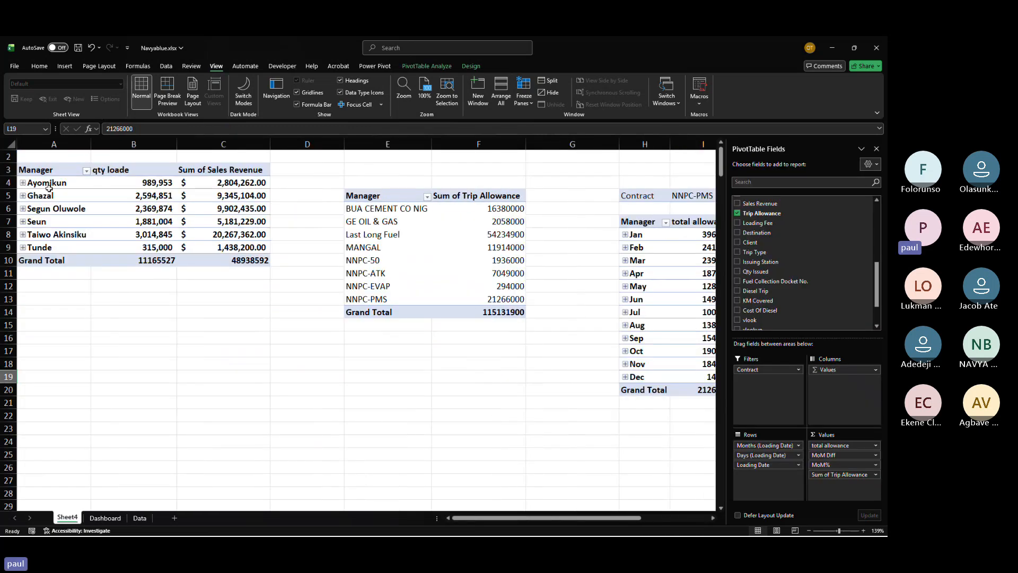
drag(41, 170, 242, 259)
key(ctrl+c)
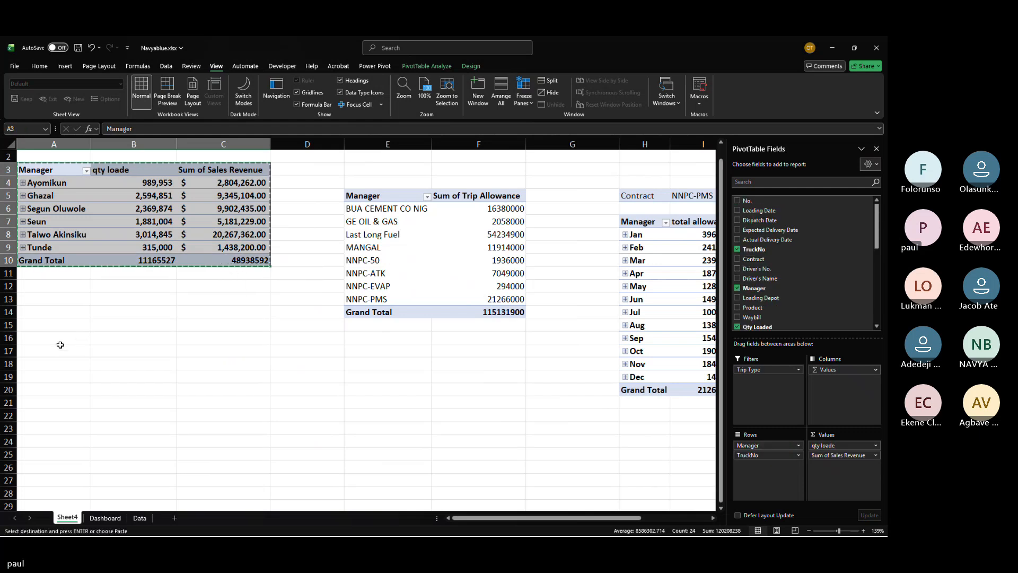
click(50, 359)
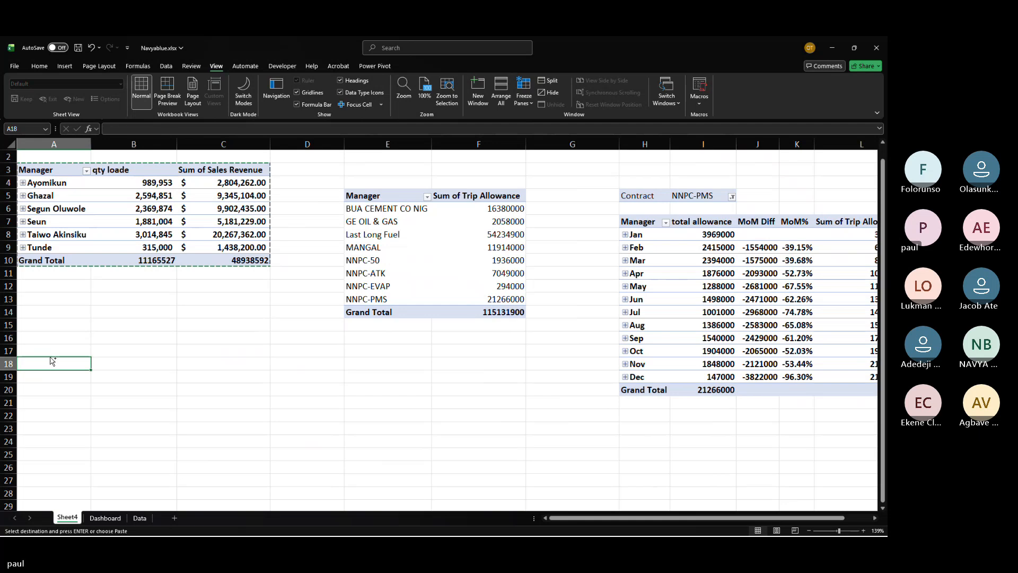
key(ctrl+v)
Step: Inspect the pasted cells and undo the paste at A18
click(313, 429)
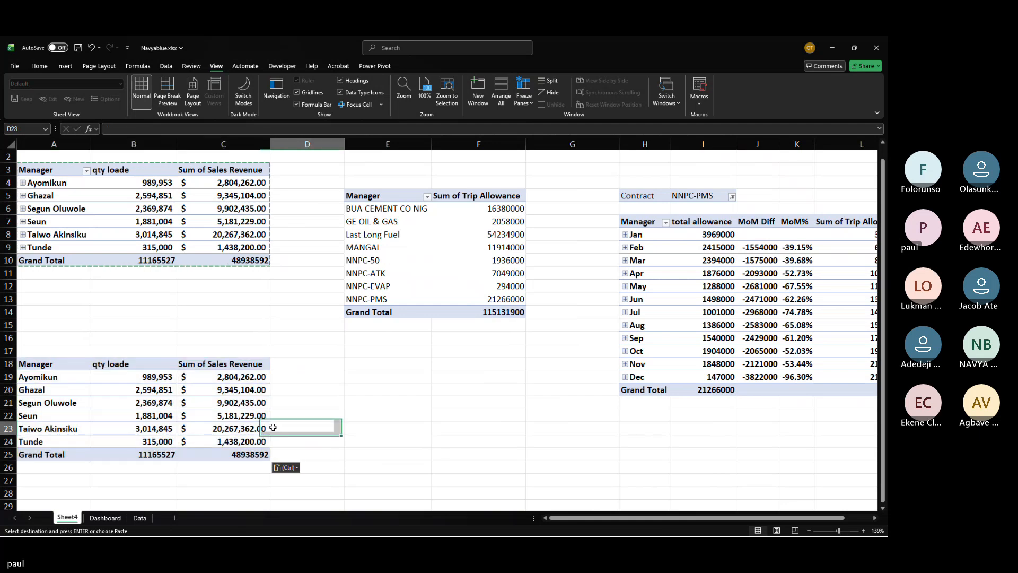
click(234, 420)
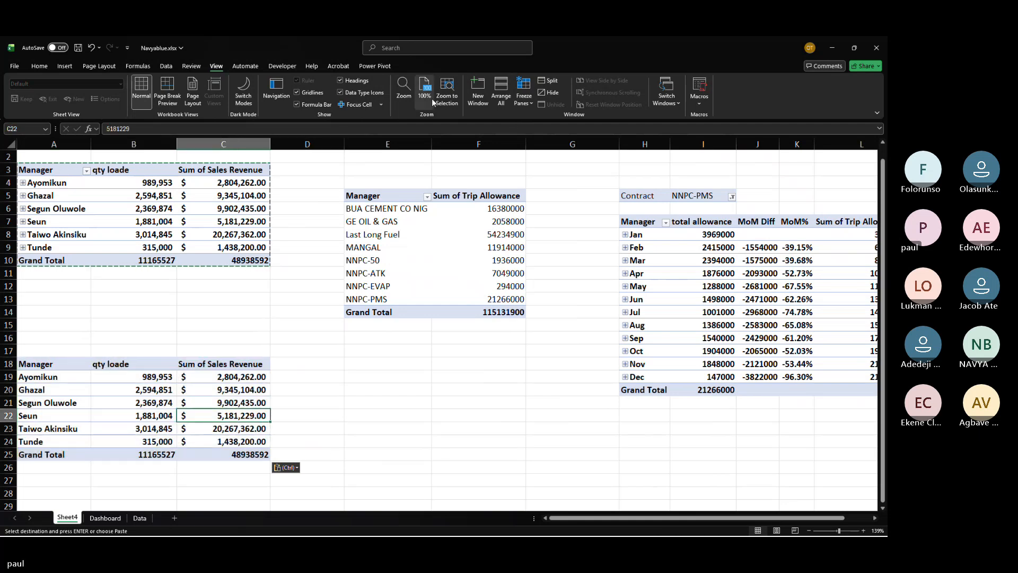
click(152, 439)
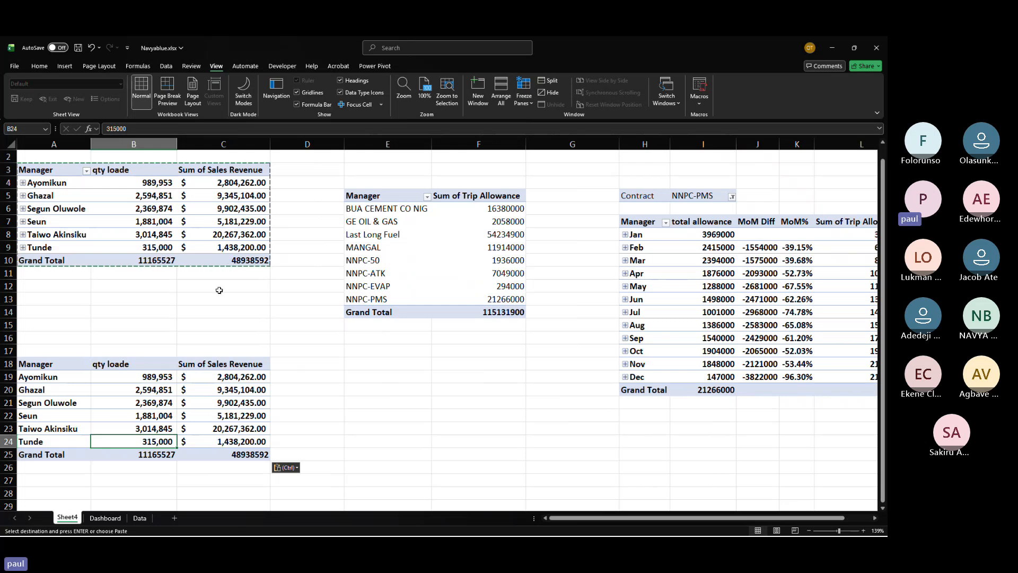
scroll(219, 290, up, 1)
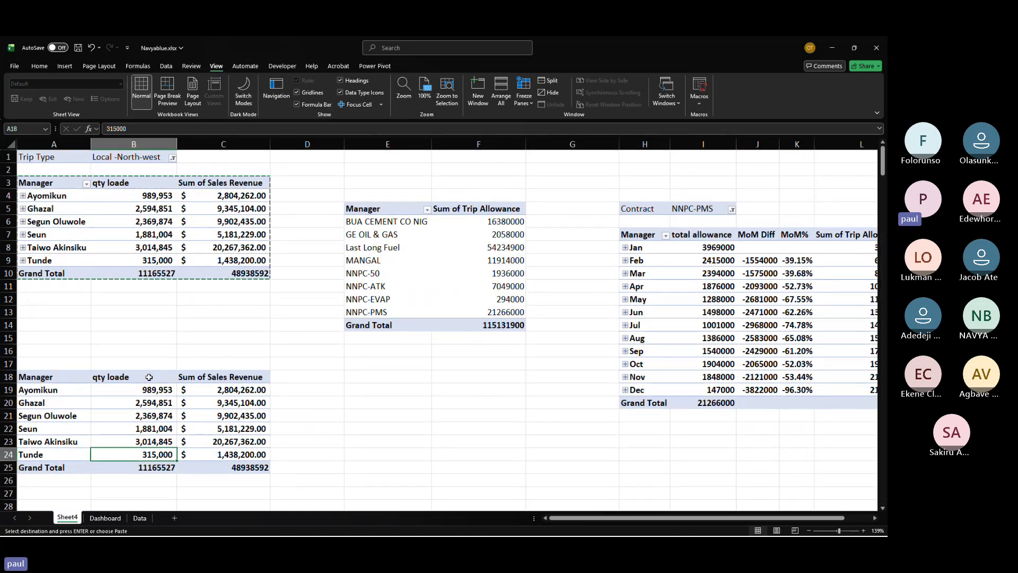
key(ctrl+z)
Step: Copy the whole manager PivotTable including its Trip Type filter and paste it at cell A20
drag(37, 157, 202, 273)
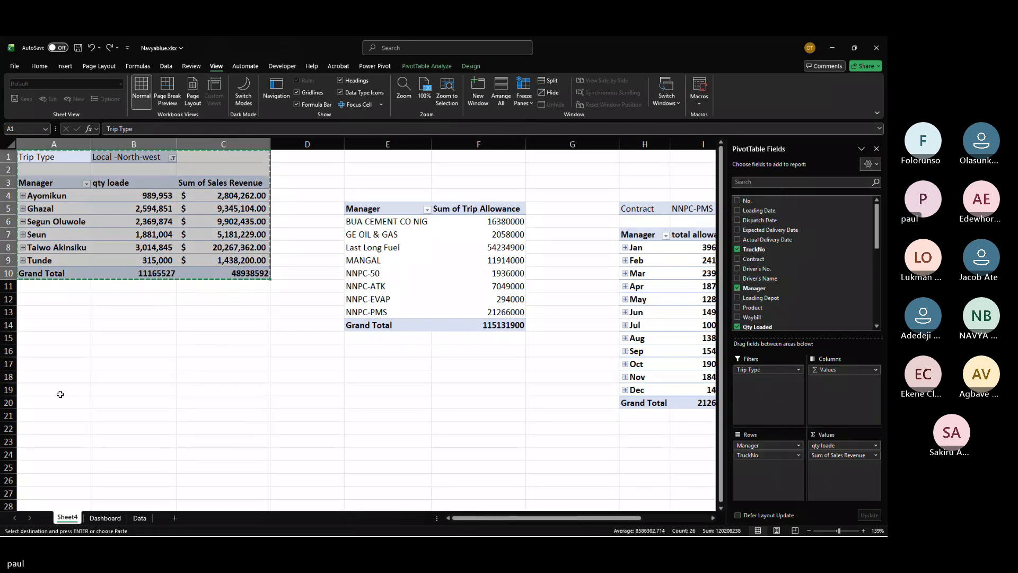
click(60, 402)
key(ctrl+v)
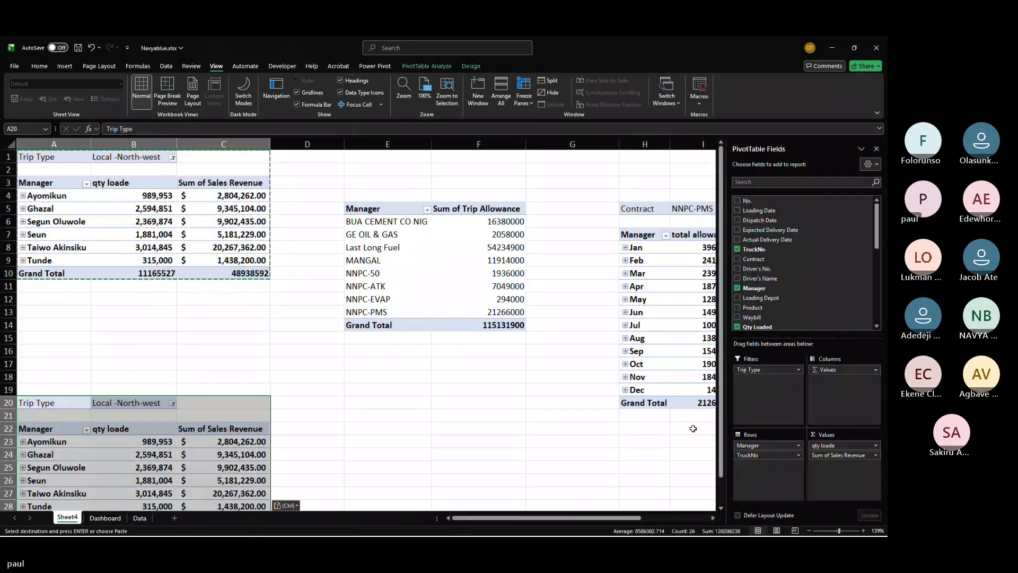
Step: Remove the Trip Type filter and the Sales Revenue and qty loade value fields from the copied PivotTable
click(799, 369)
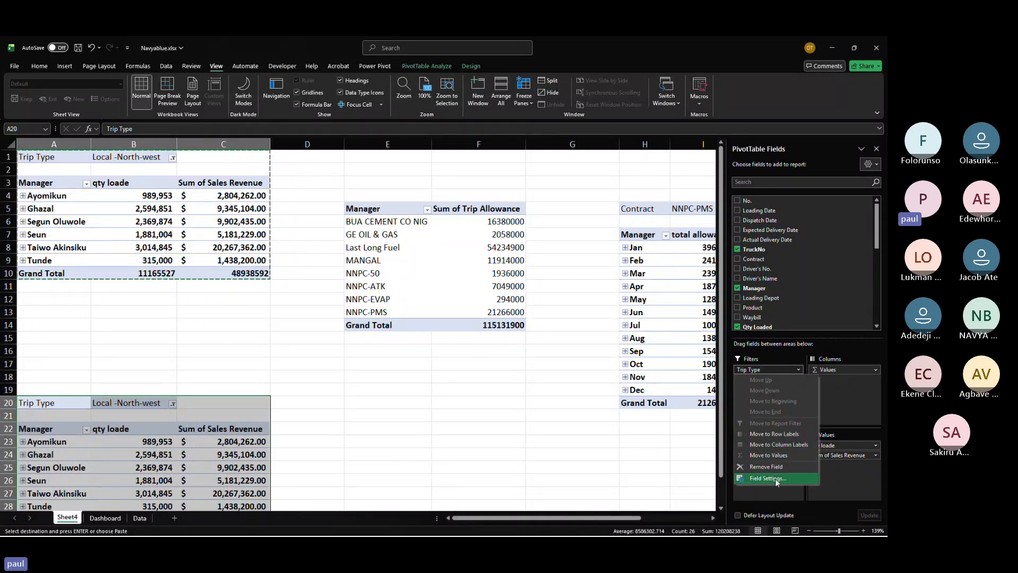
click(769, 466)
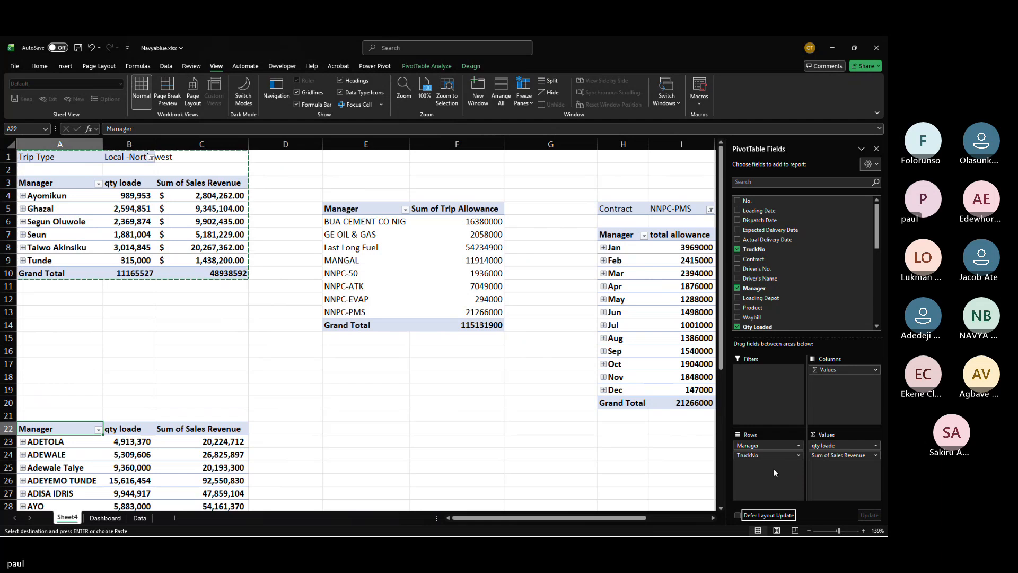
click(875, 455)
click(838, 435)
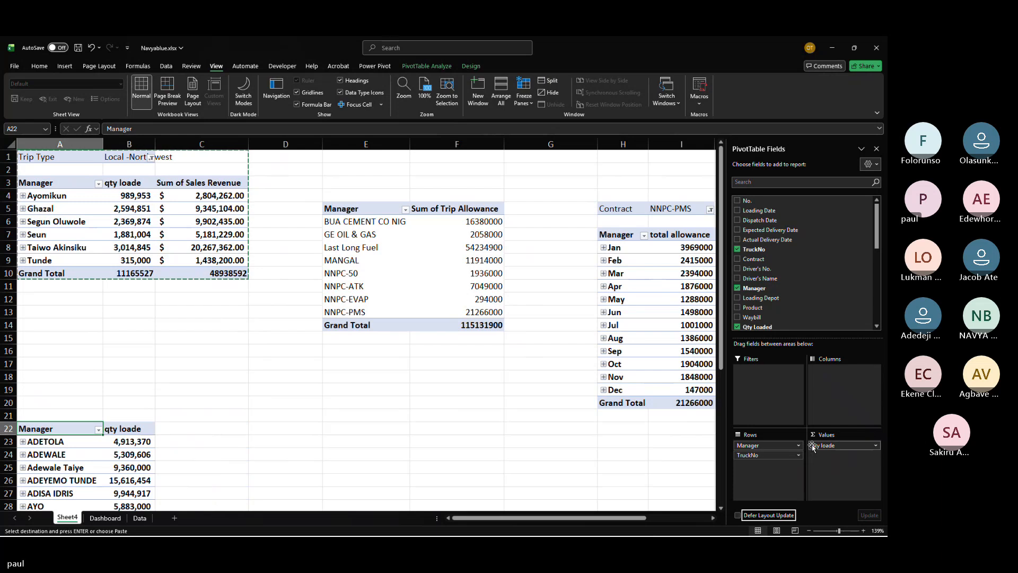
click(875, 446)
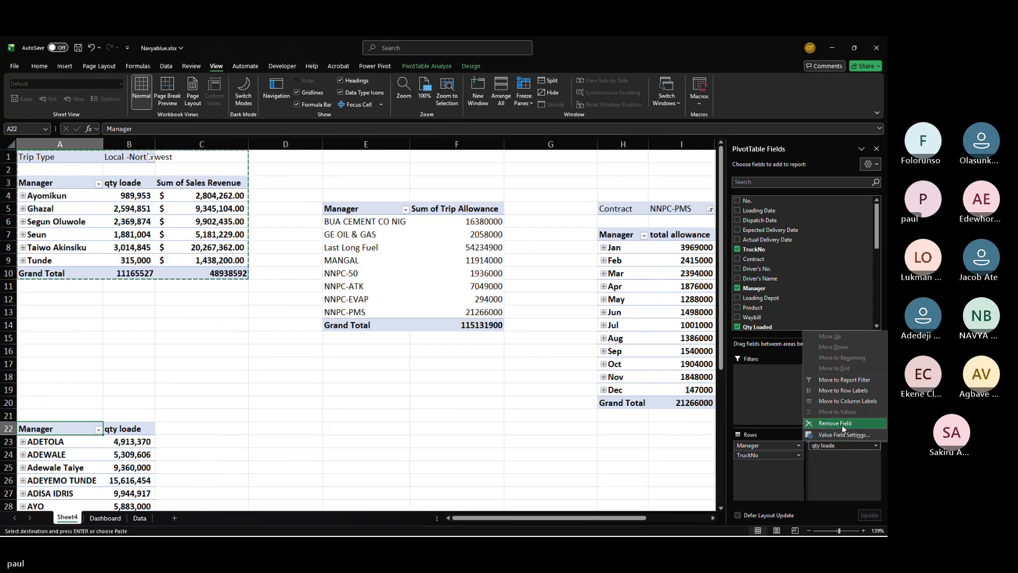
click(843, 424)
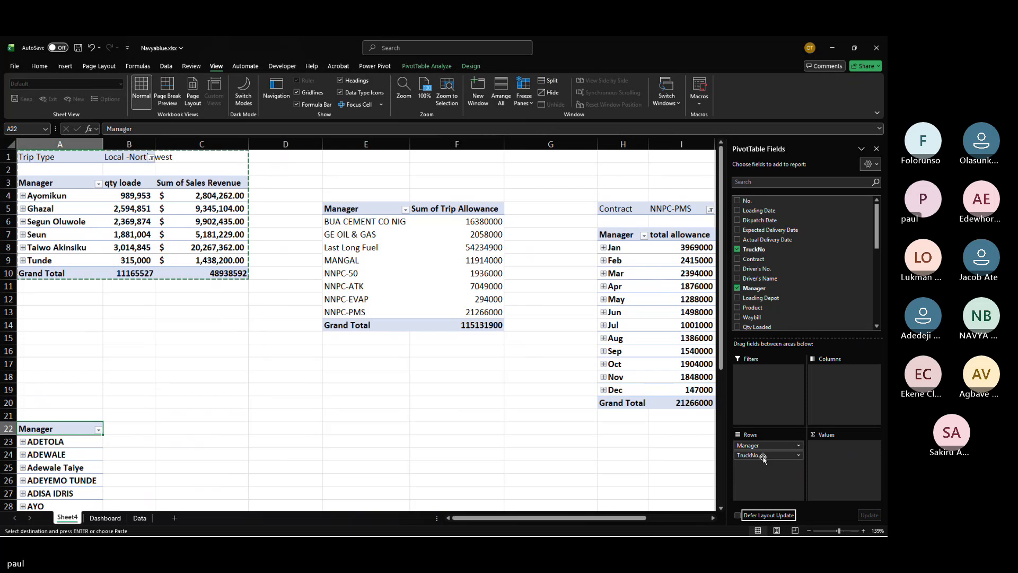
Step: Move TruckNo into the values as a count and remove Manager from the rows
drag(762, 457, 840, 455)
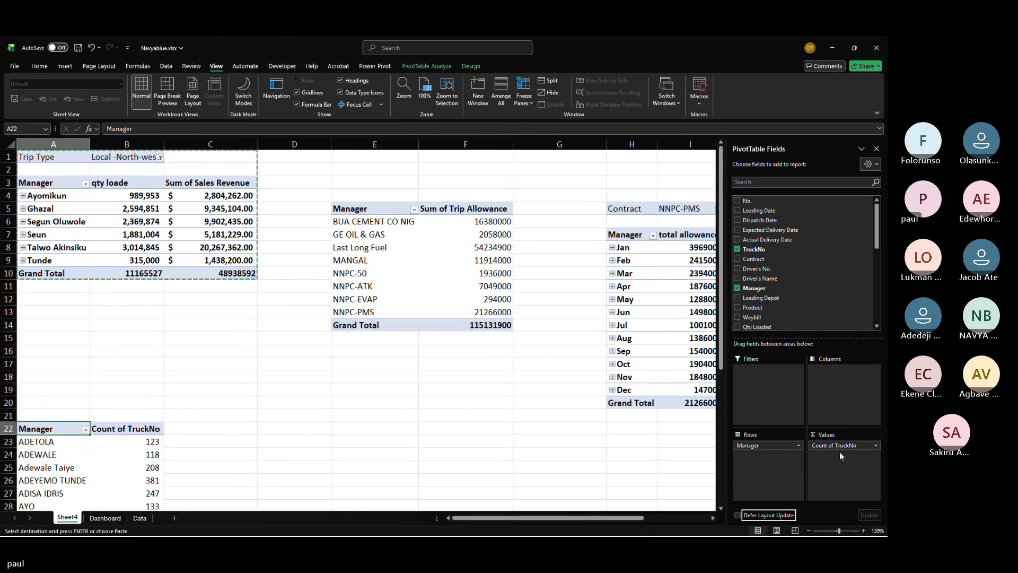
click(799, 444)
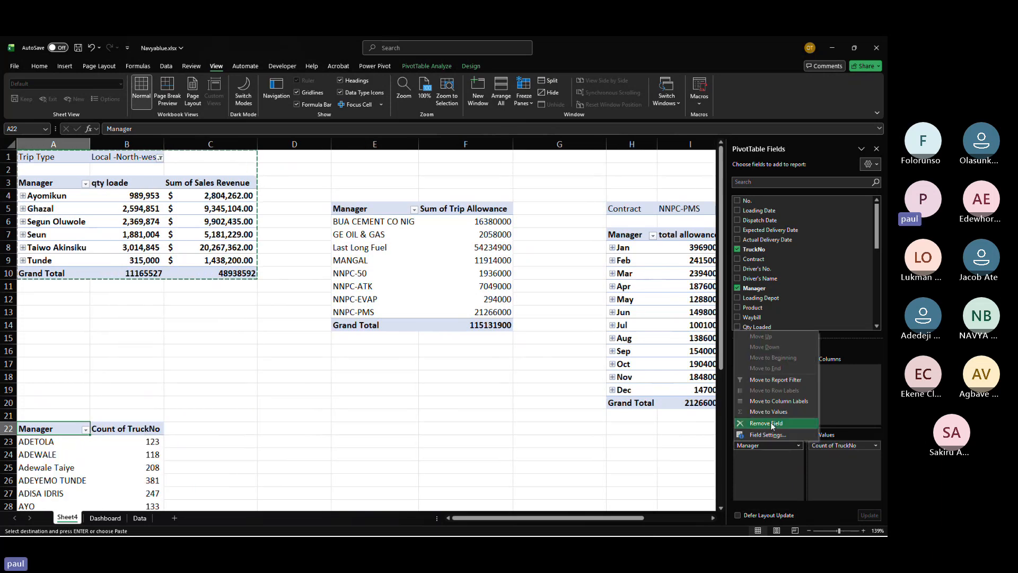
click(771, 422)
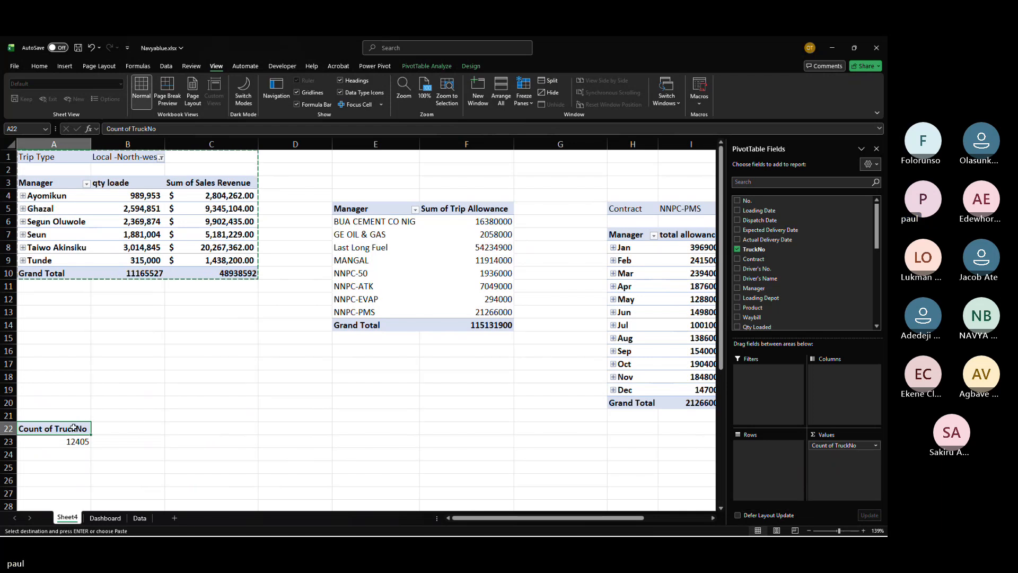
Step: Rename the Count of TruckNo value header to Trip Log
key(Escape)
text(TR)
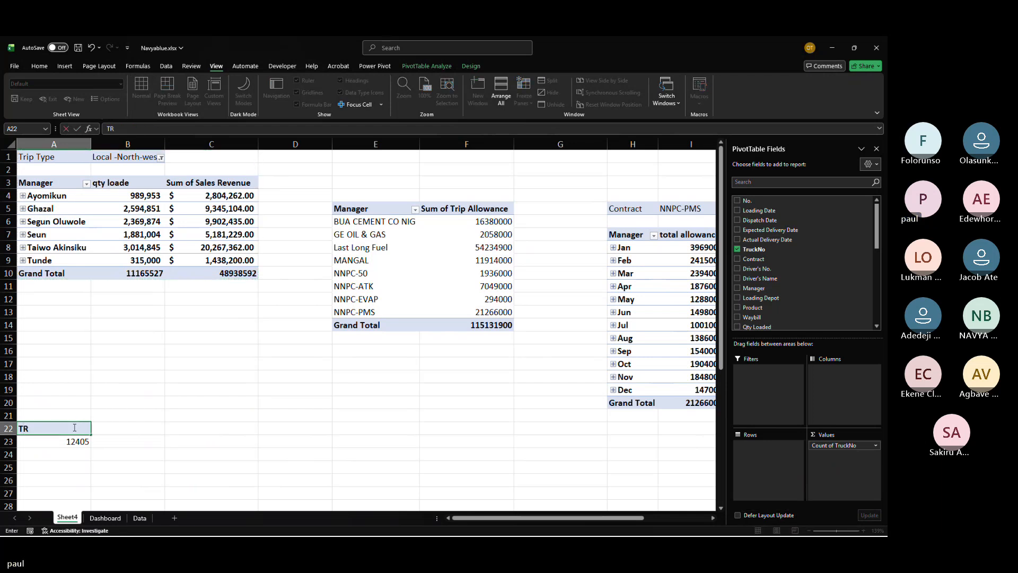
key(BackSpace)
text(rip Log)
key(Page_Down)
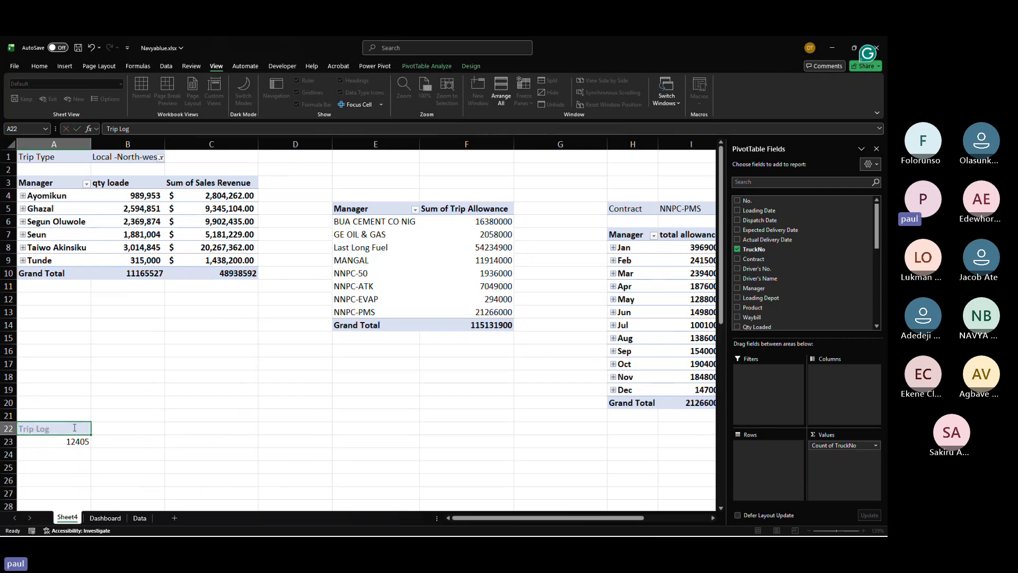
key(Page_Up)
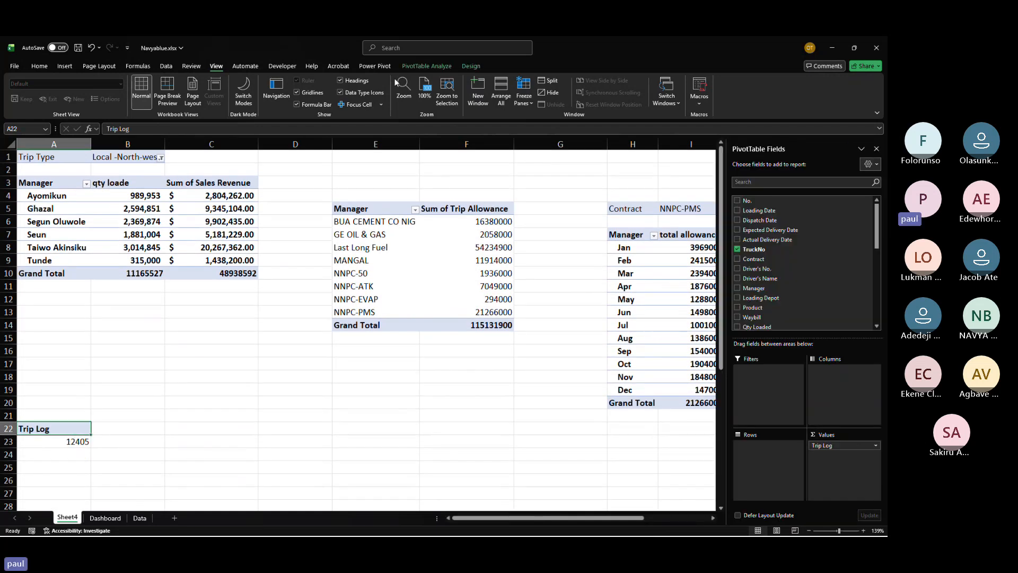
Step: Rename the copied PivotTable to Trip Log
click(447, 69)
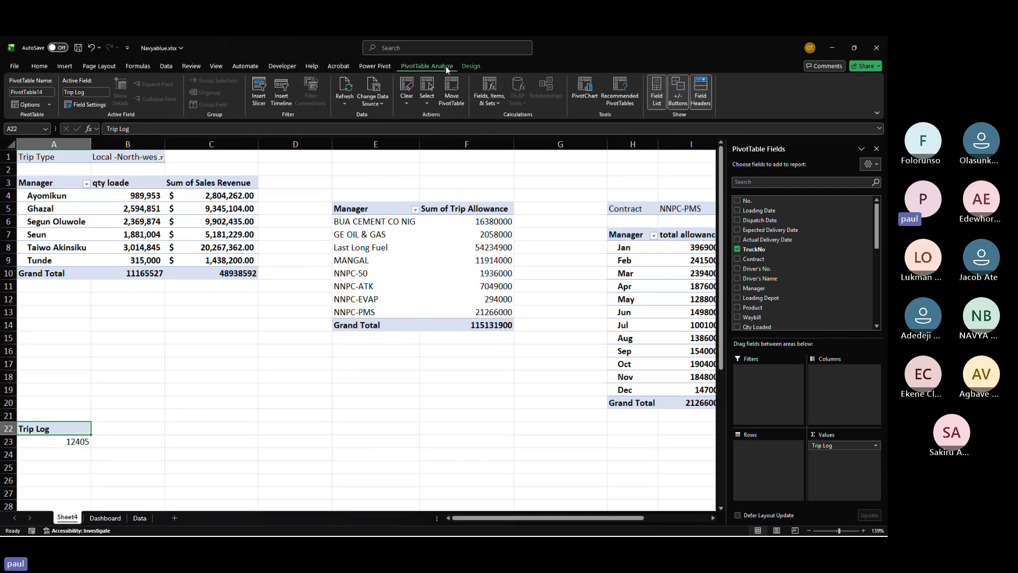
click(44, 92)
text(Trip Log)
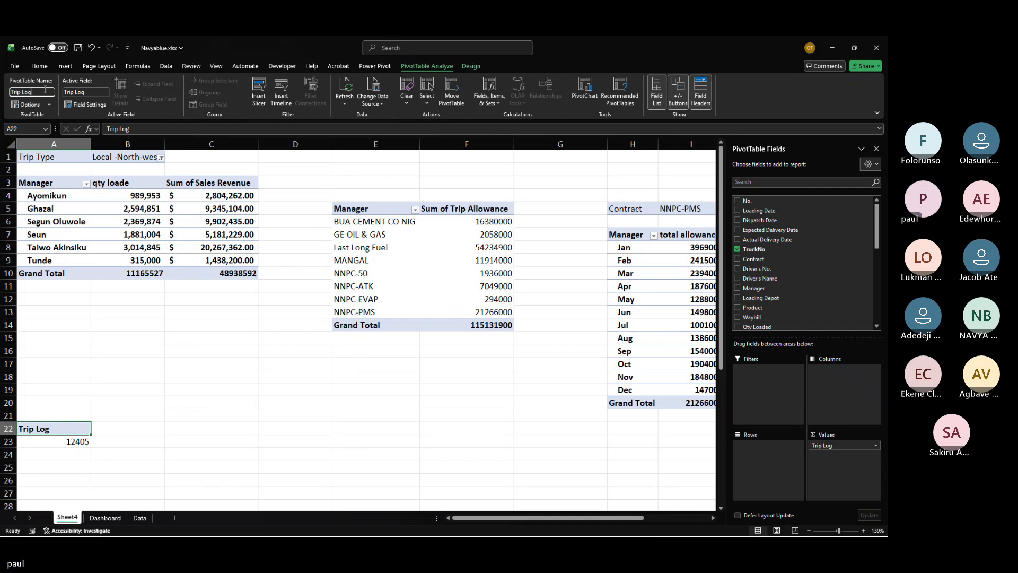
key(Return)
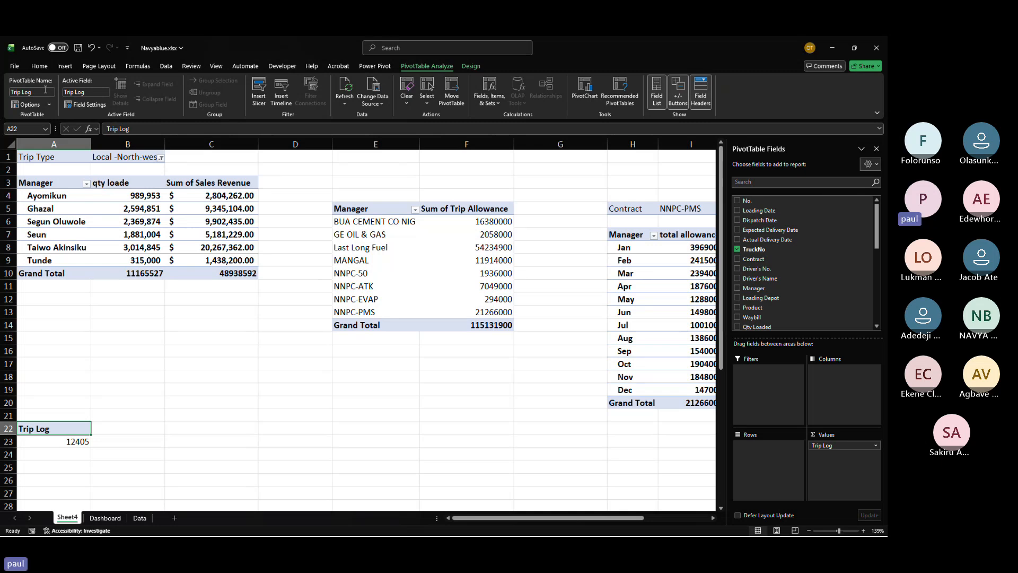
Step: Highlight the Sales Revenue, Trip Allowance and Loading Fee columns on the Data sheet with a yellow-green fill
click(142, 519)
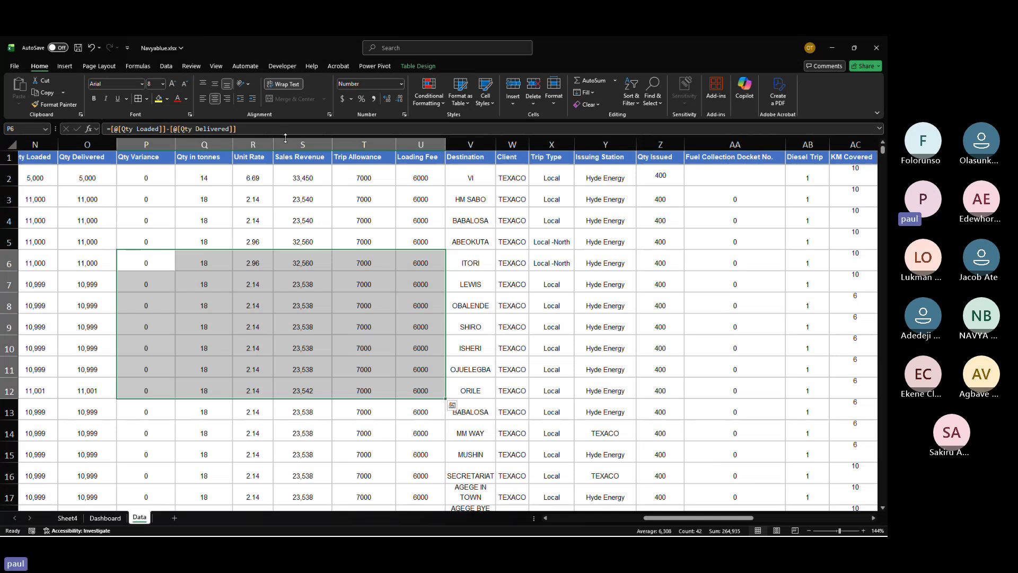
click(302, 144)
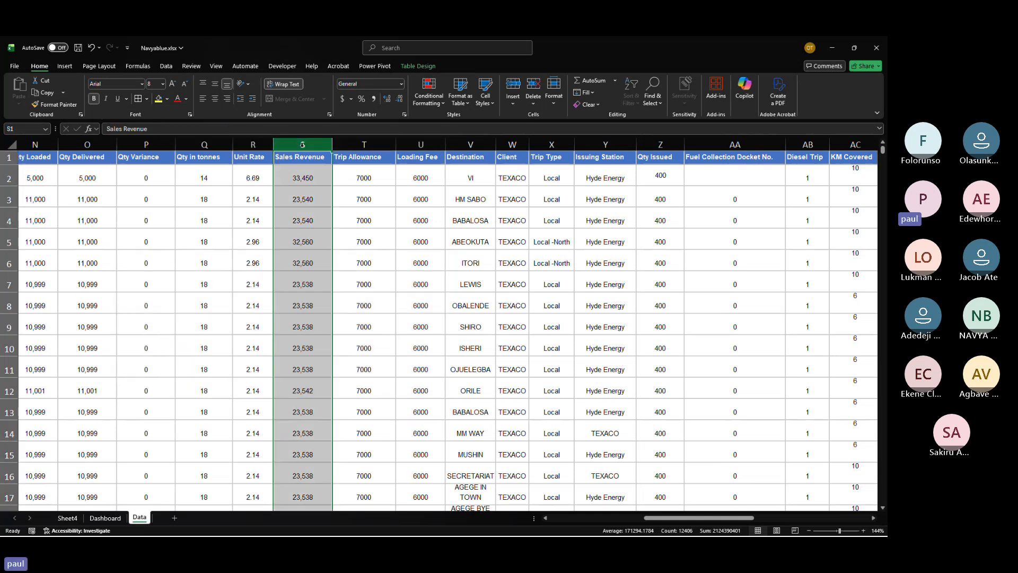
ctrl+click(364, 144)
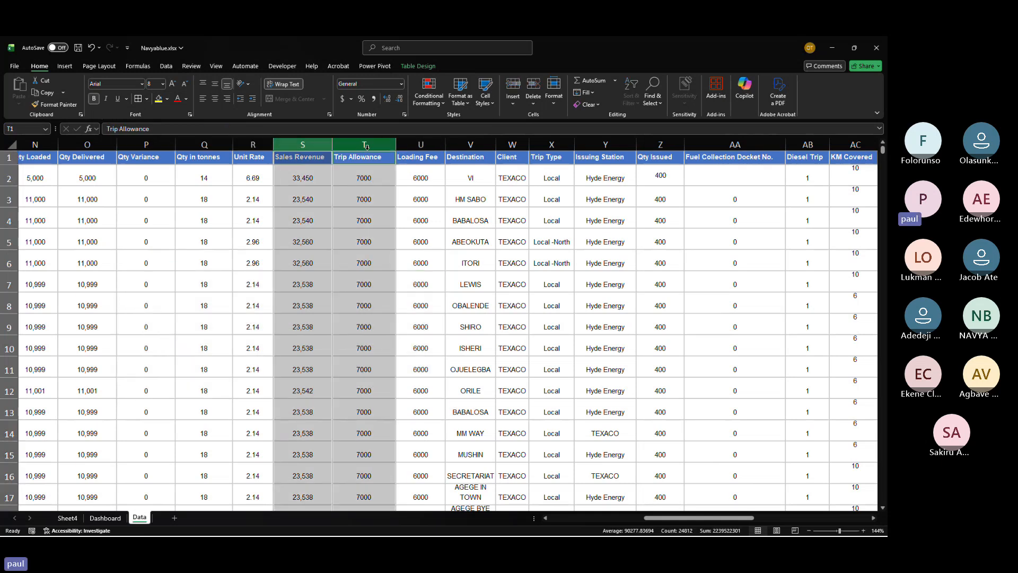
ctrl+click(421, 146)
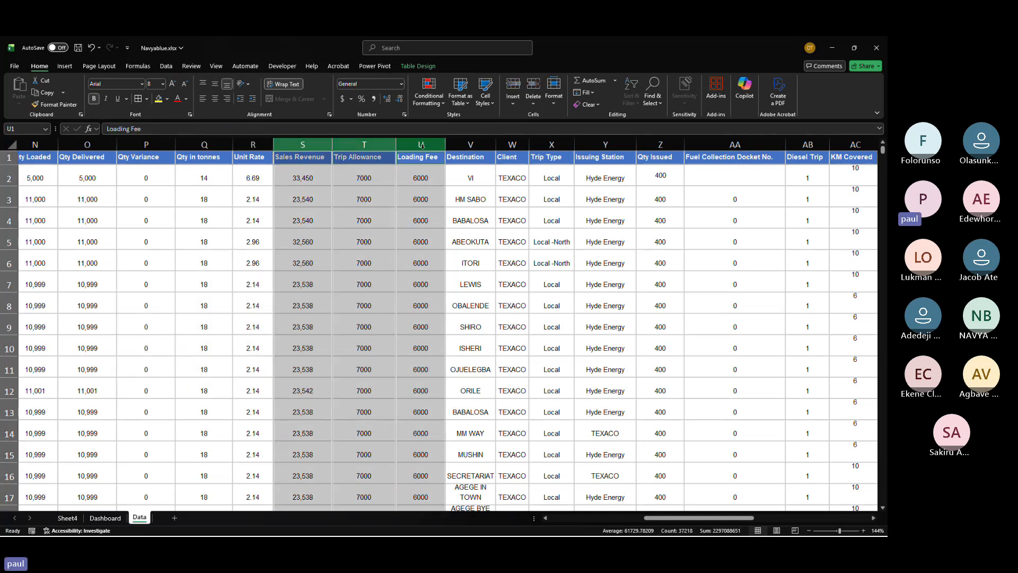
click(160, 100)
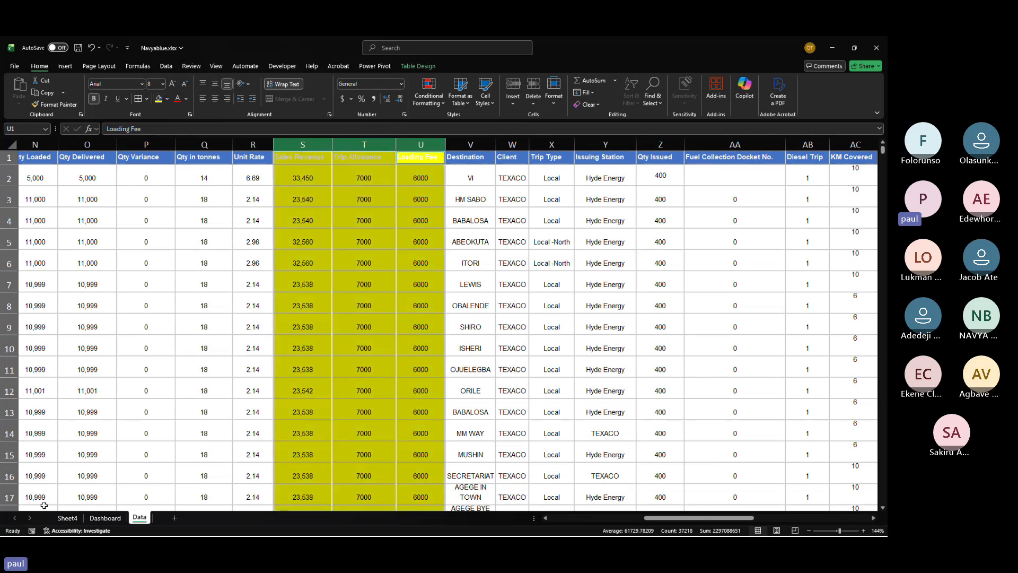
Step: Copy the Trip Log PivotTable on Sheet4 and paste it into cell C22
key(ctrl+Page_Up)
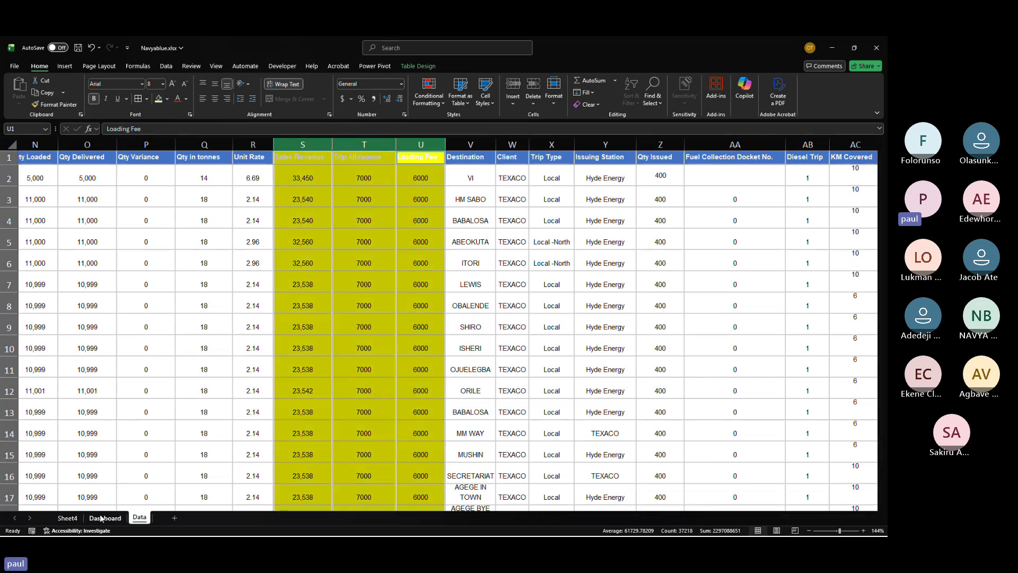
click(66, 517)
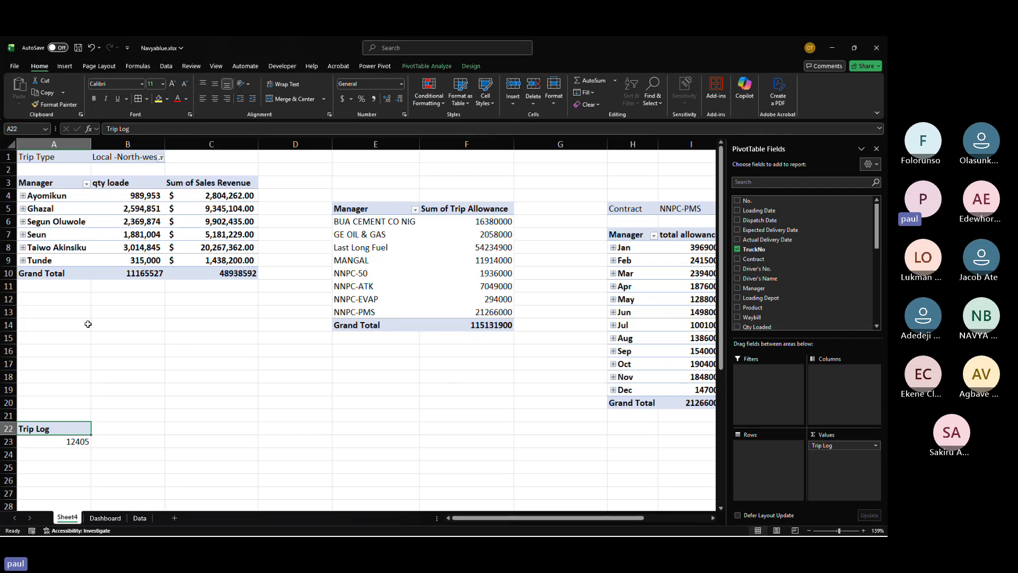
click(37, 426)
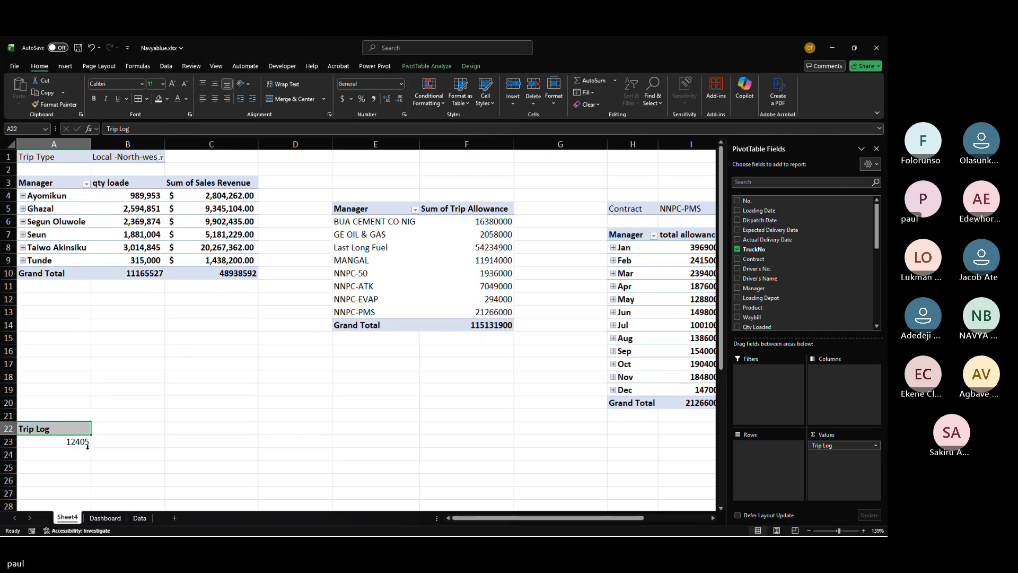
drag(43, 431, 78, 443)
key(ctrl+c)
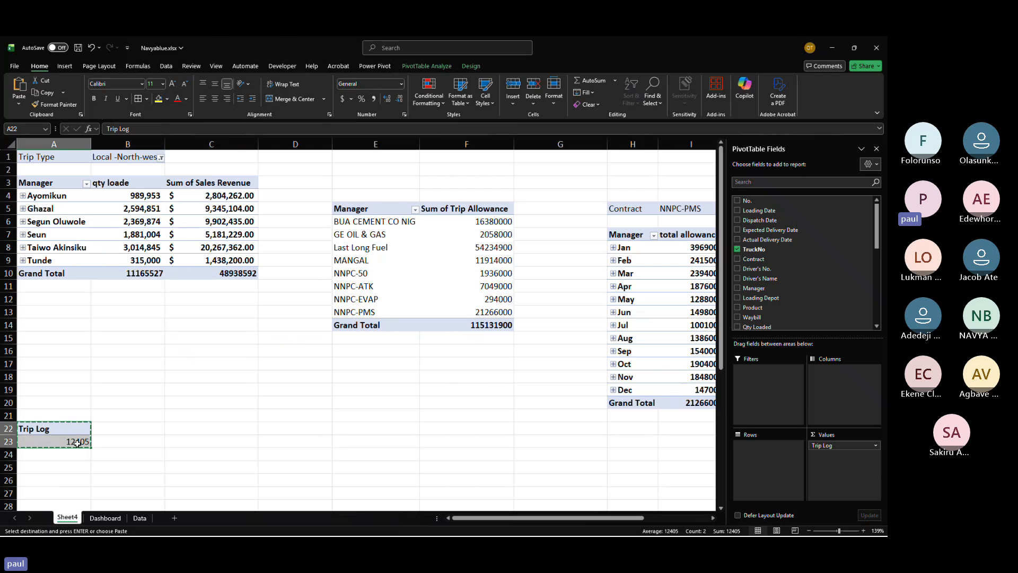
click(179, 426)
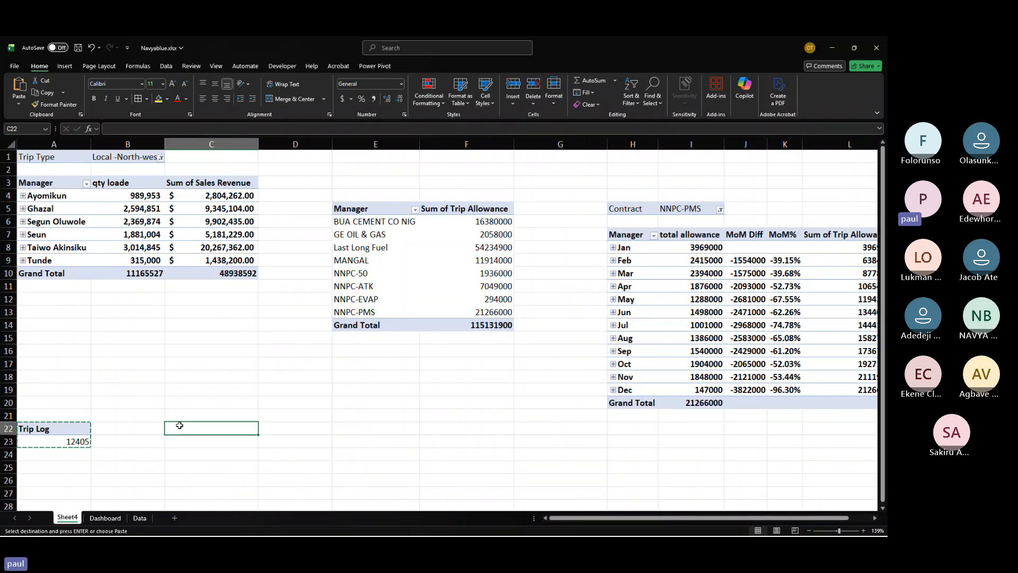
key(ctrl+v)
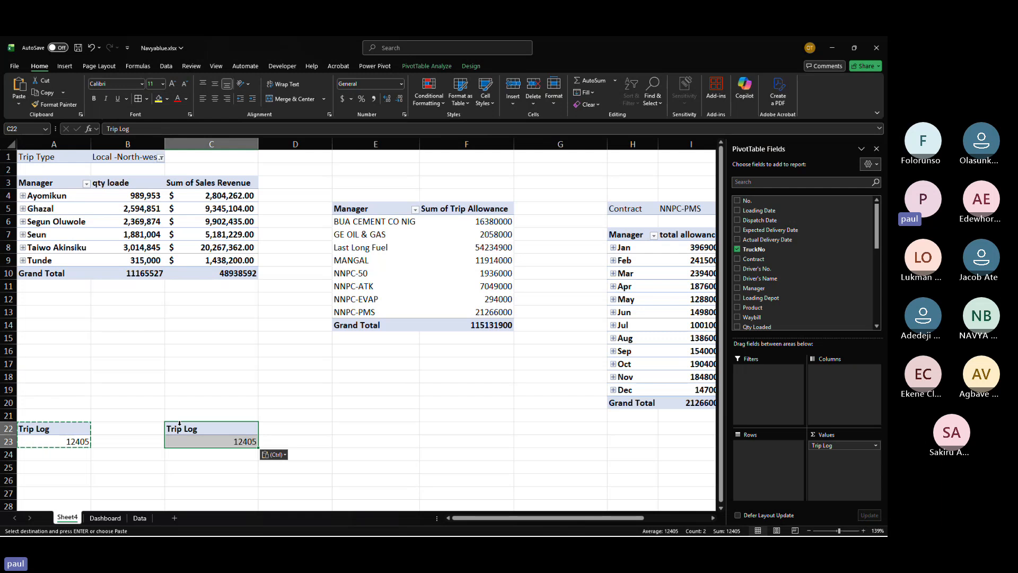
Step: In the pasted PivotTable, remove the Trip Log value and add Sales Revenue to the values instead
click(876, 445)
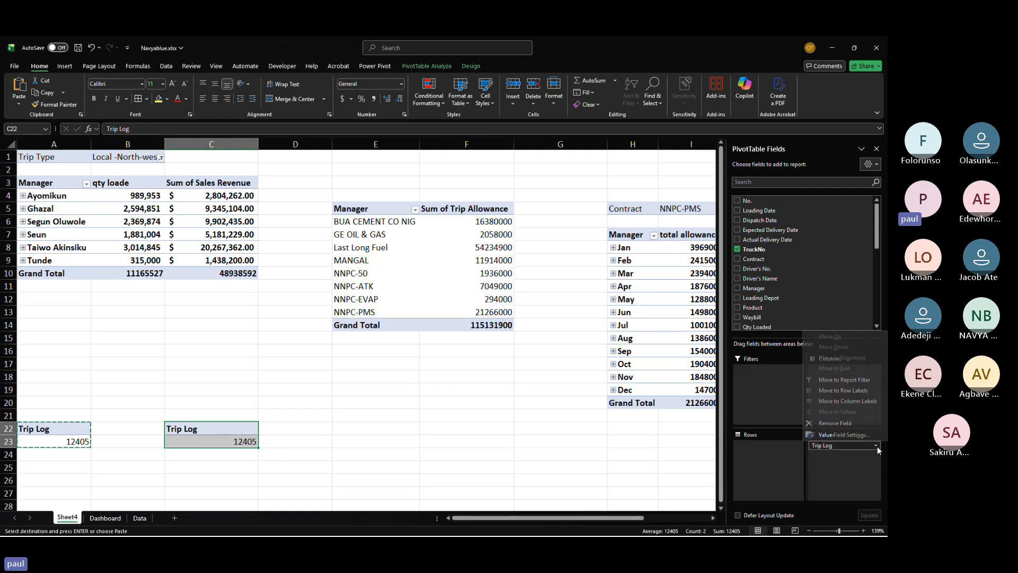
click(835, 422)
scroll(748, 272, down, 3)
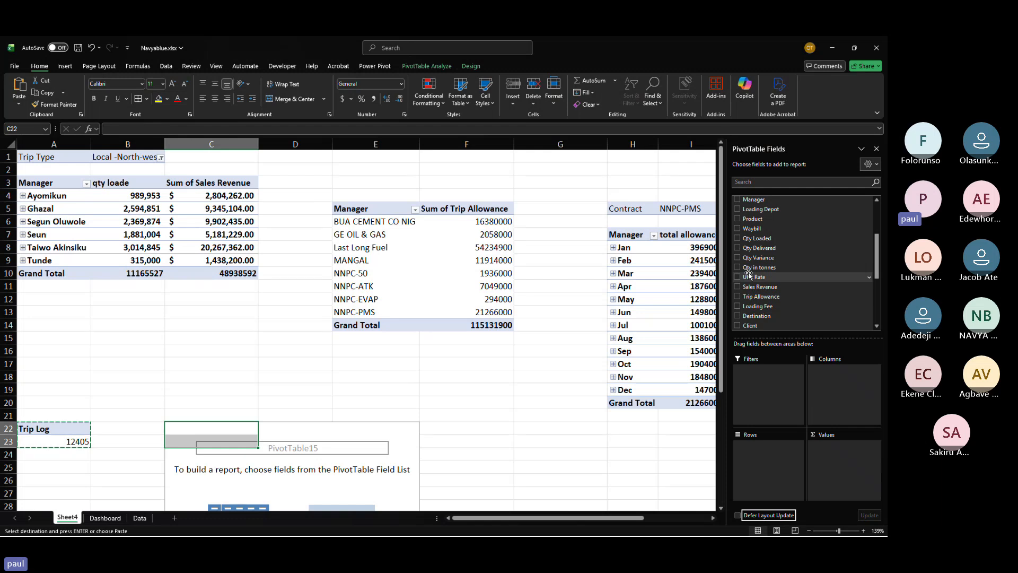
click(769, 288)
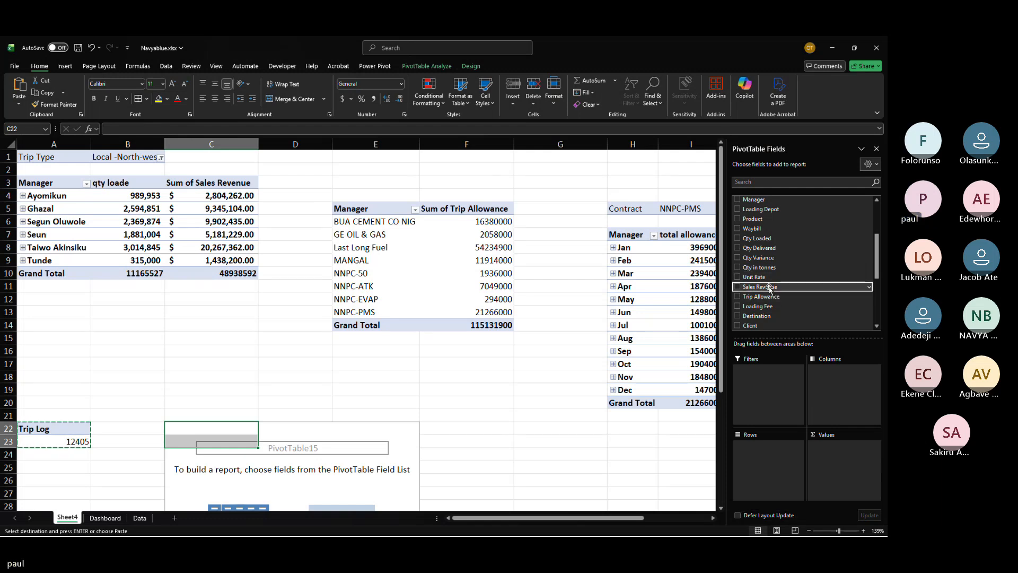
drag(769, 287, 836, 450)
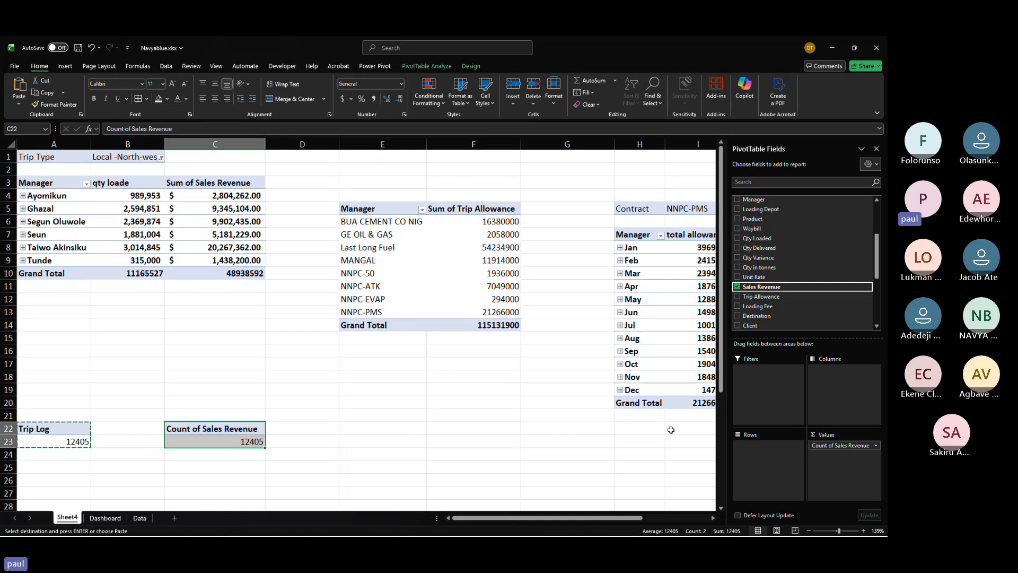
Step: Copy the Sales Revenue PivotTable and paste it into cell D22
click(219, 427)
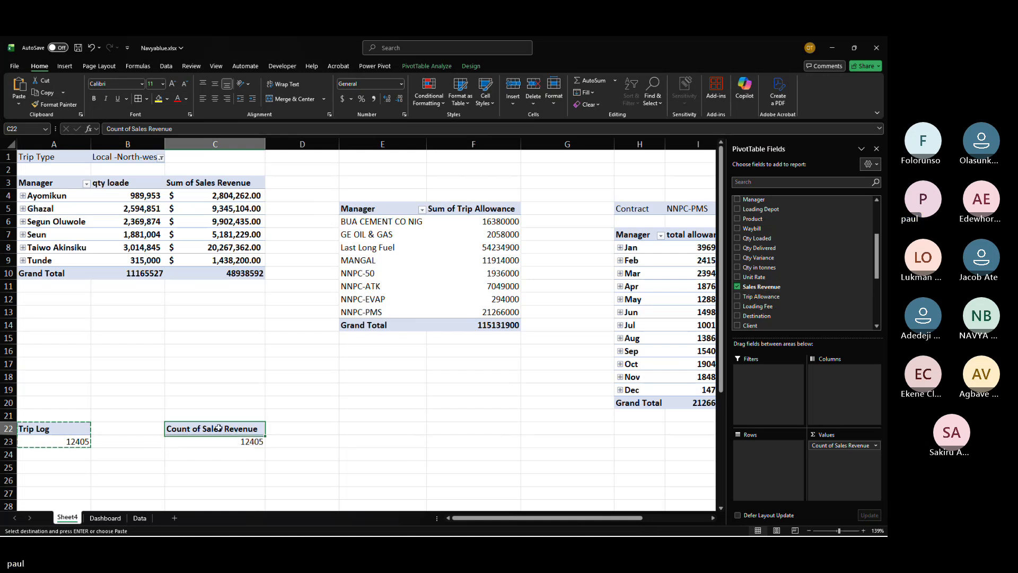
drag(219, 427, 257, 444)
key(ctrl+c)
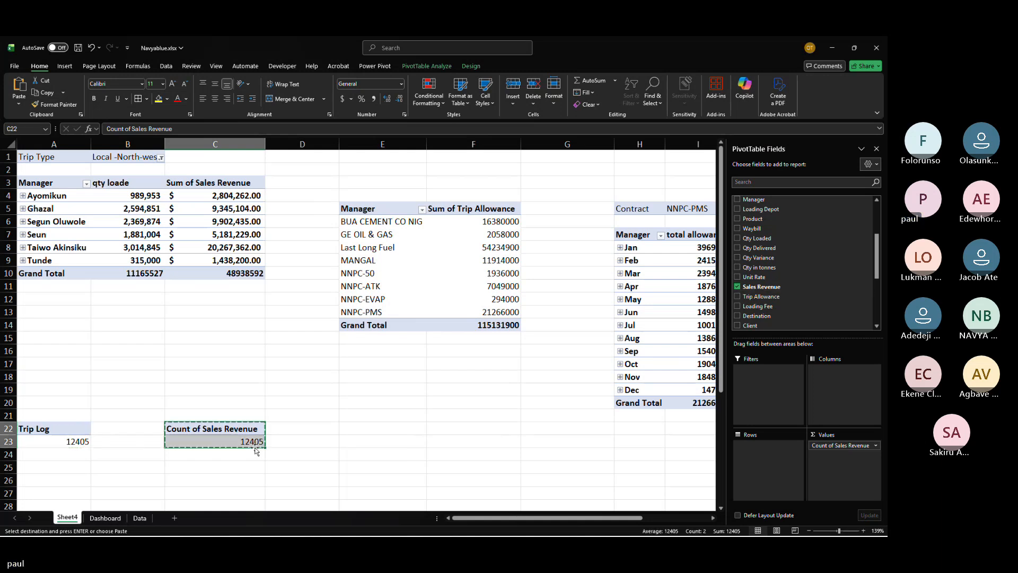
click(323, 430)
key(ctrl+v)
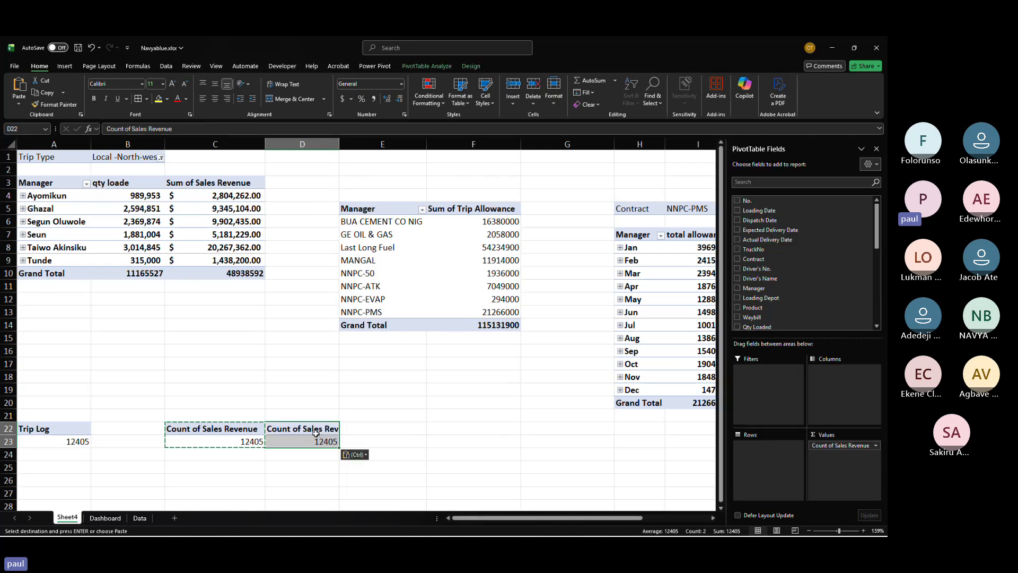
Step: Add Loading Fee to the new copy's values and remove the Count of Sales Revenue field
scroll(770, 300, down, 3)
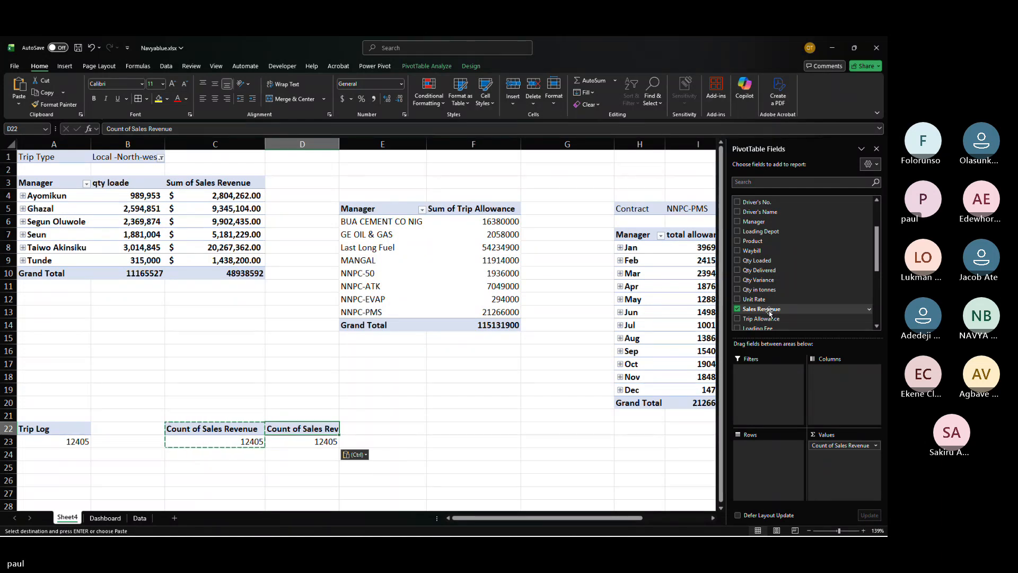
drag(758, 327, 825, 470)
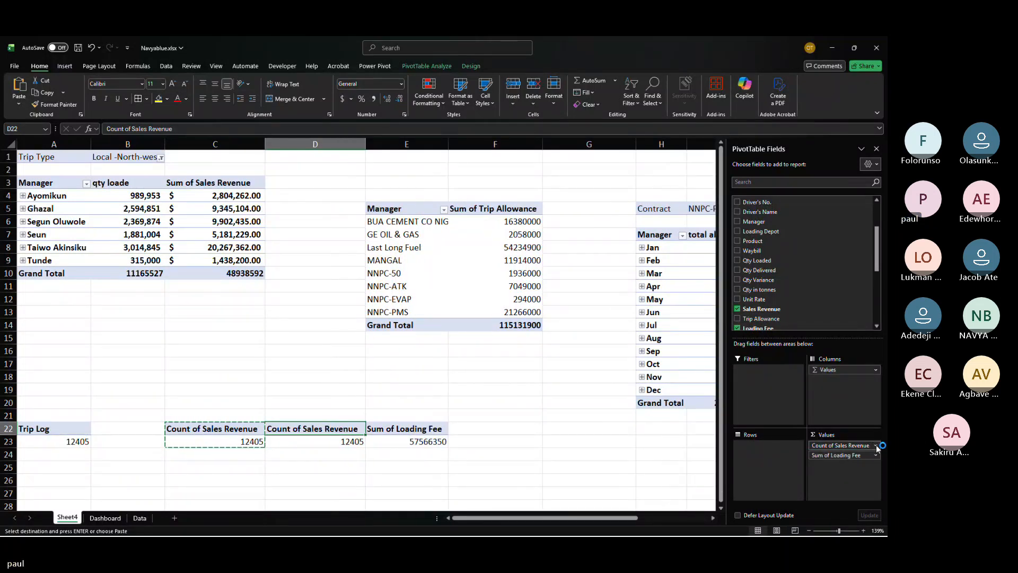
click(876, 445)
click(840, 424)
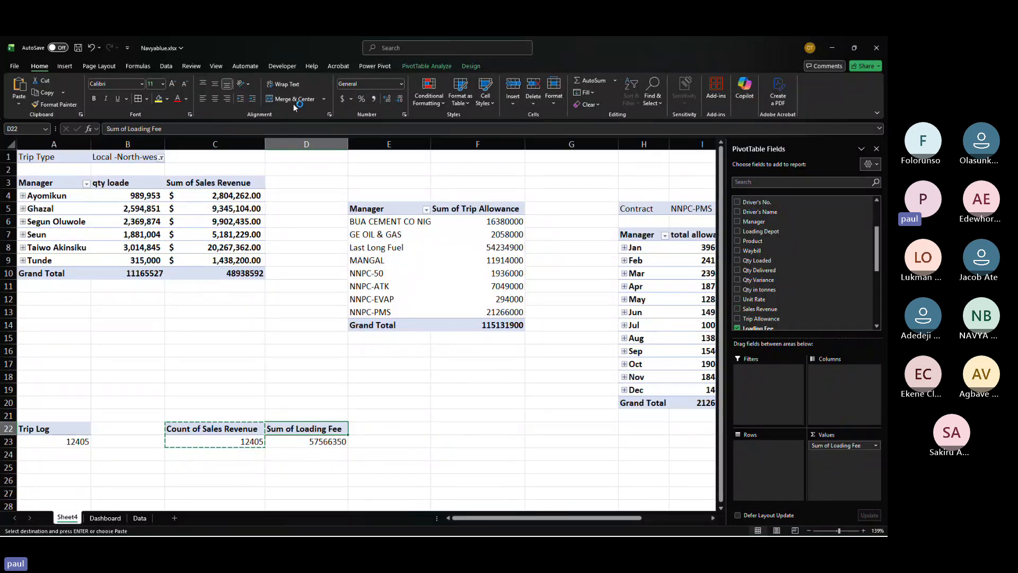
Step: Rename the Loading Fee PivotTable to loading fee
click(422, 70)
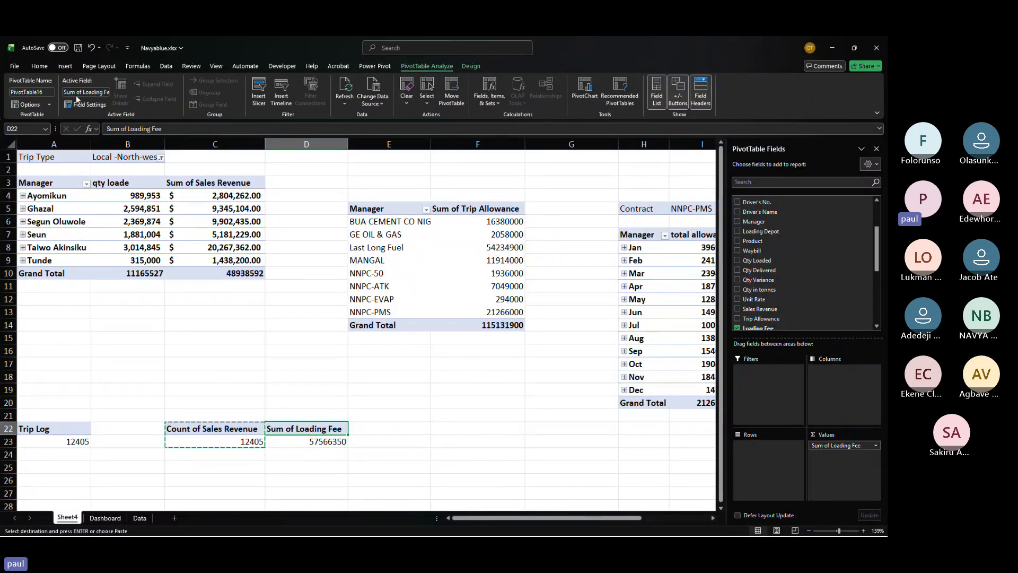
click(47, 90)
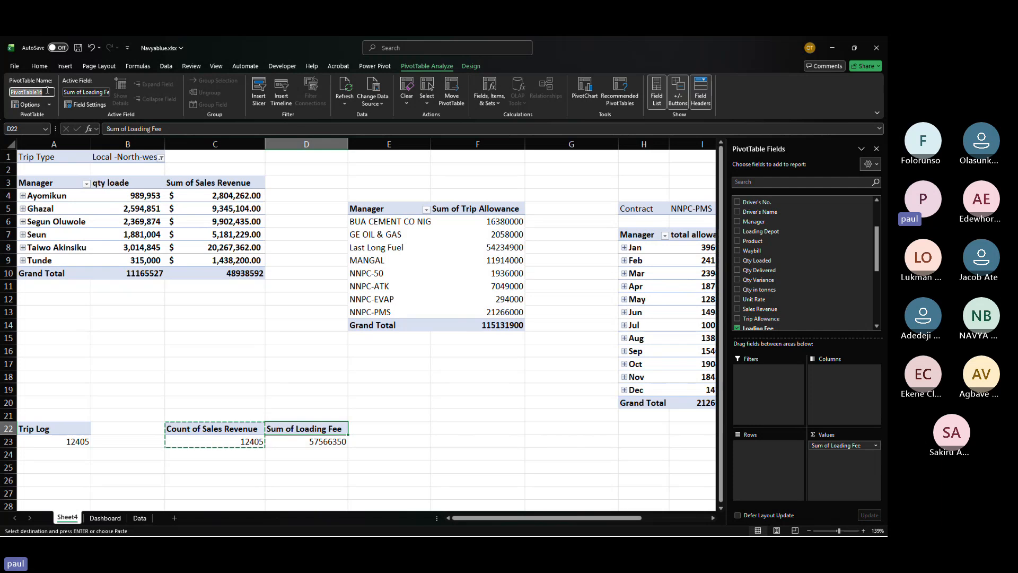
text(loading f)
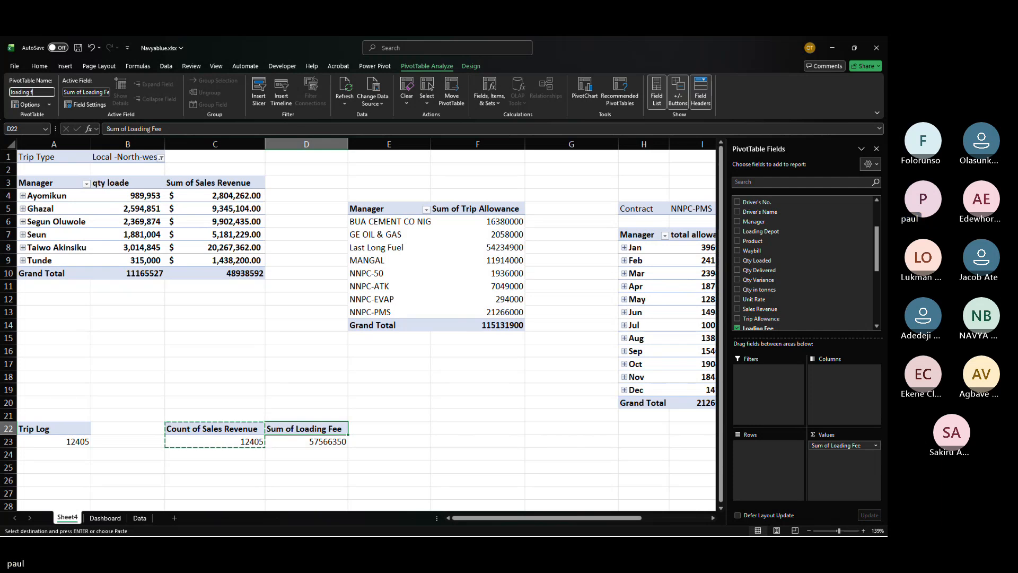
text(ee)
key(Return)
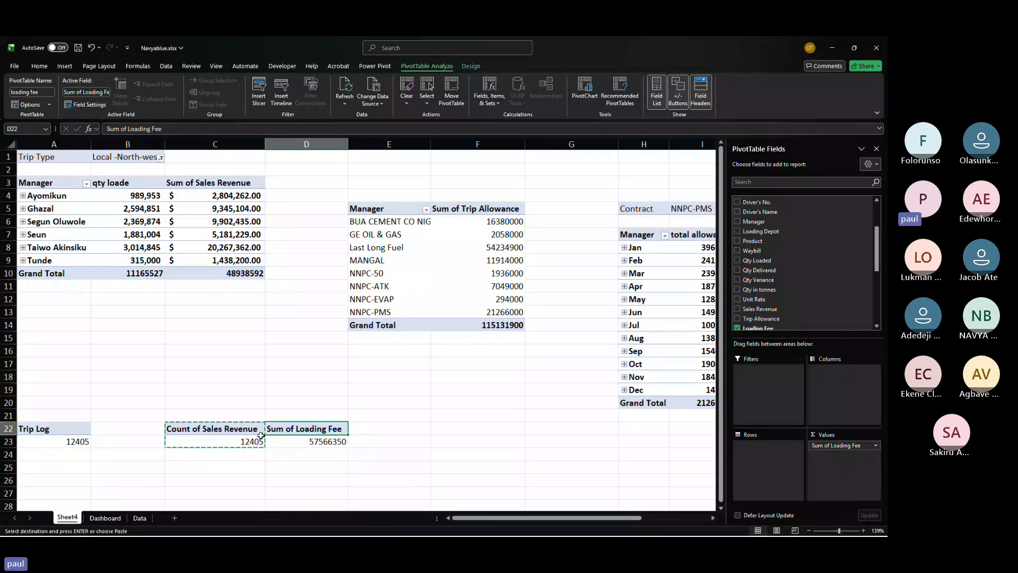
Step: Merge and centre cells B1 to O2 on the Dashboard sheet
click(104, 518)
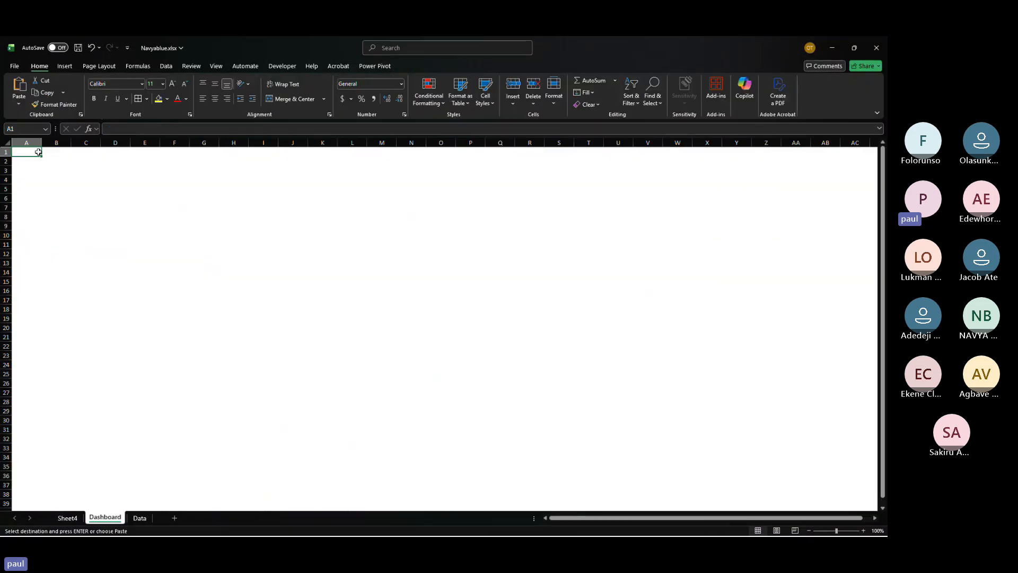
drag(59, 153, 455, 162)
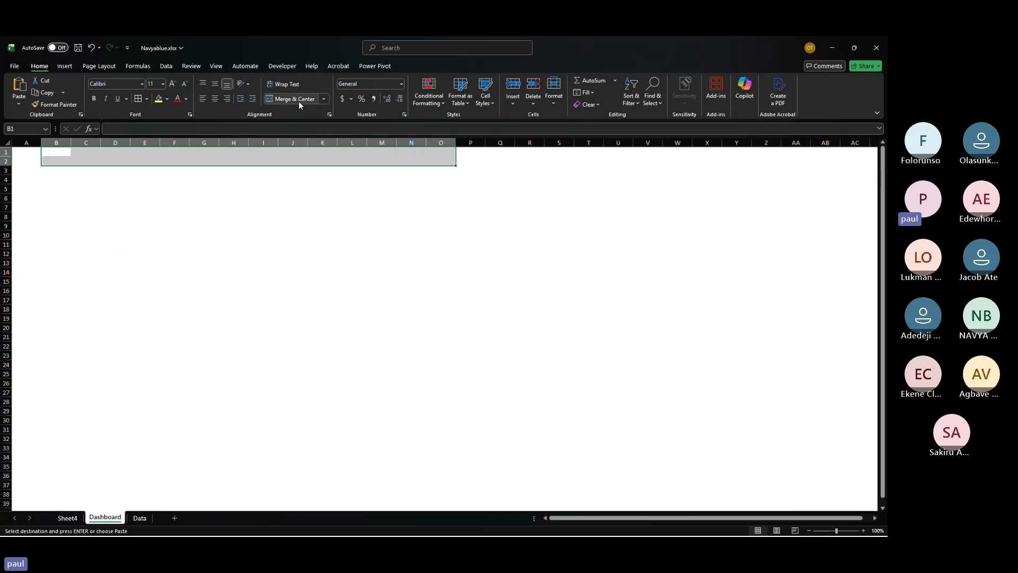
click(297, 101)
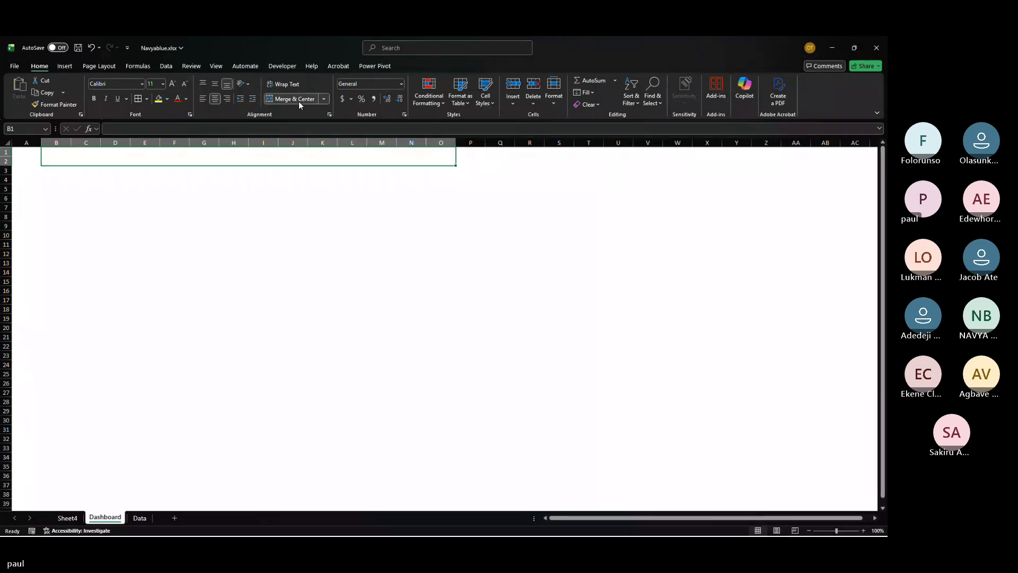
Step: Enter the title XY TRUK PERFORMANCE REPORT in the merged cell
text(xy)
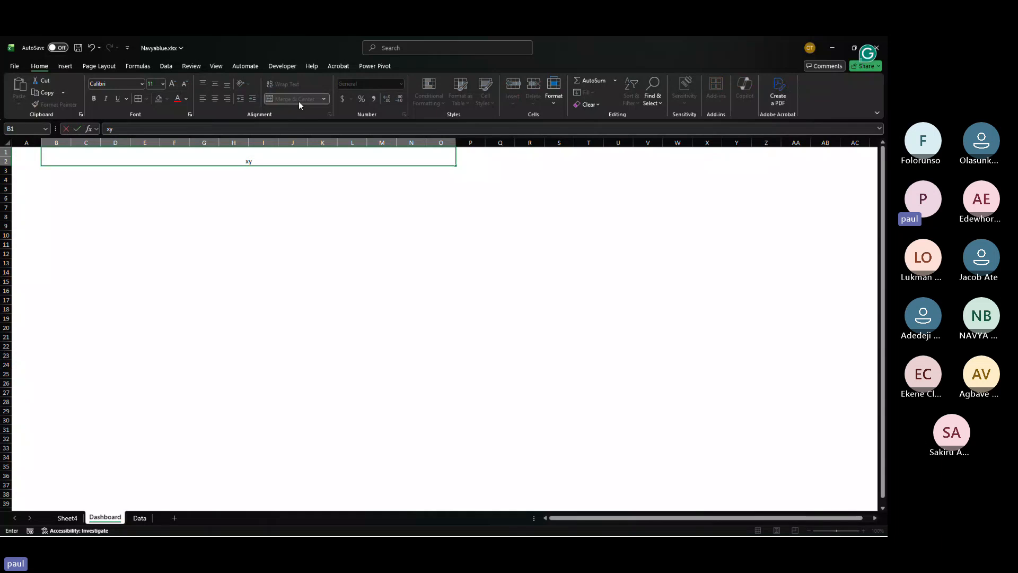
key(BackSpace)
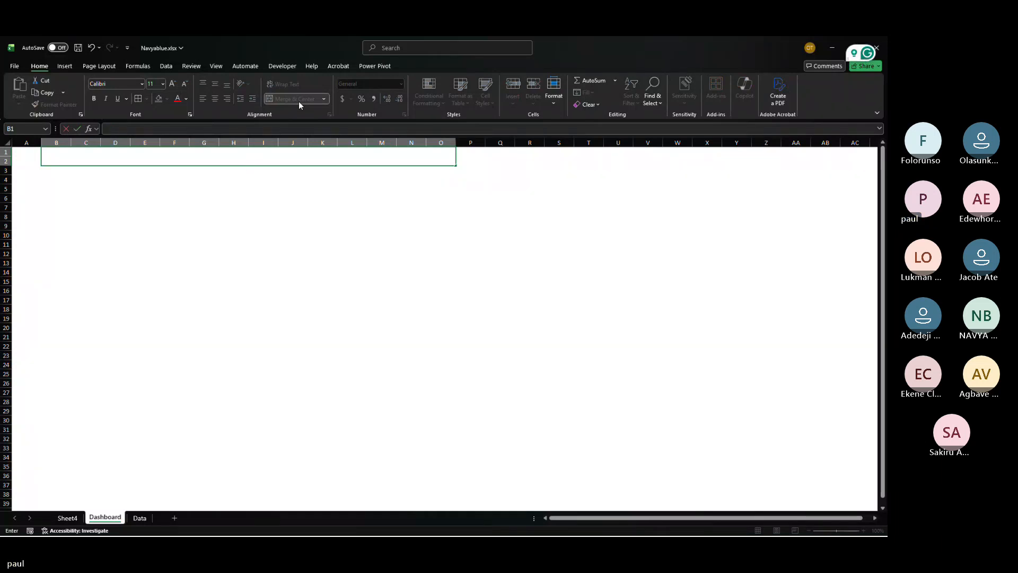
text(y TRUK)
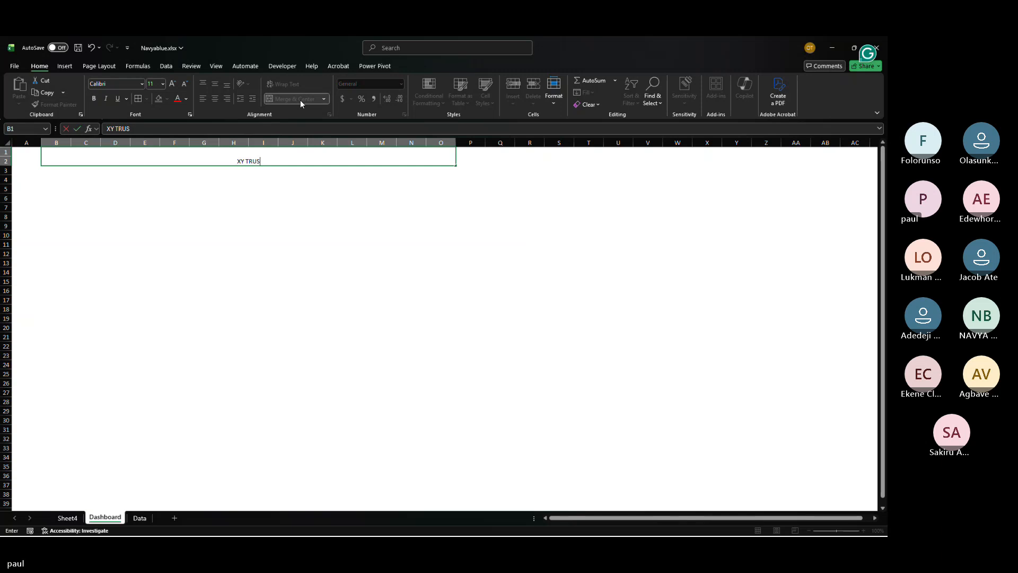
text( PERFORMANCE REPORT)
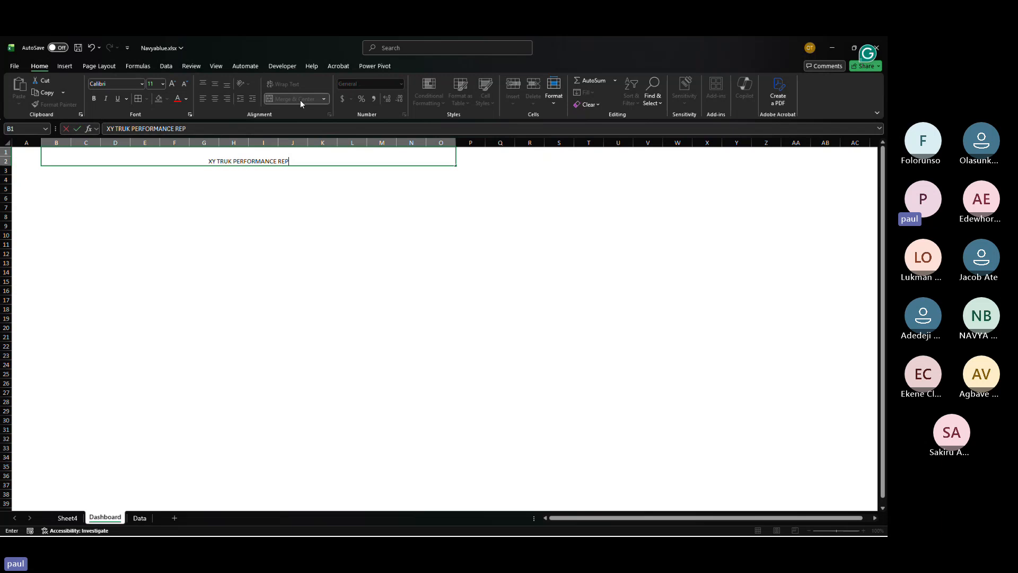
key(Return)
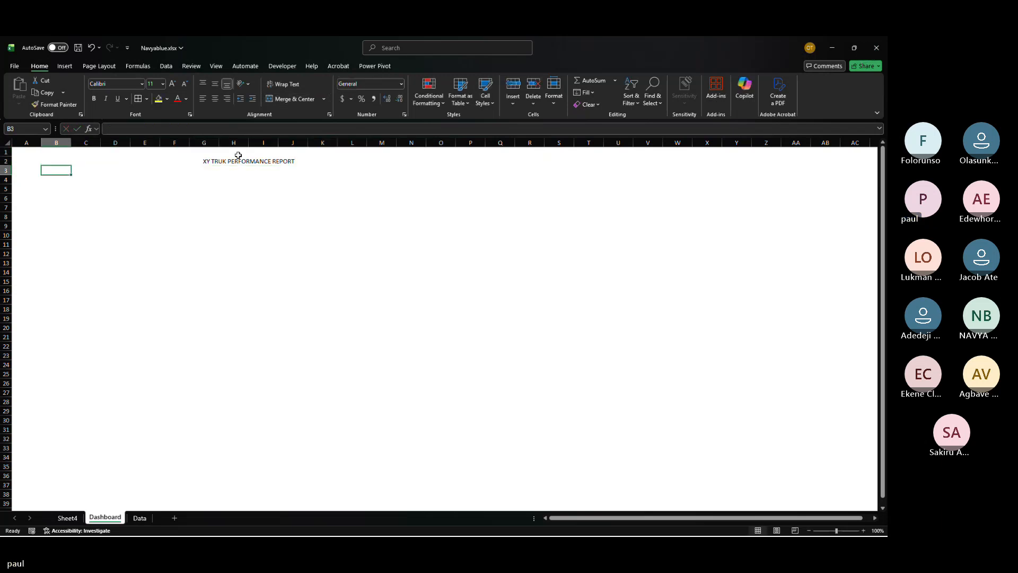
Step: Middle-align the title cell and give it a light blue fill
click(203, 160)
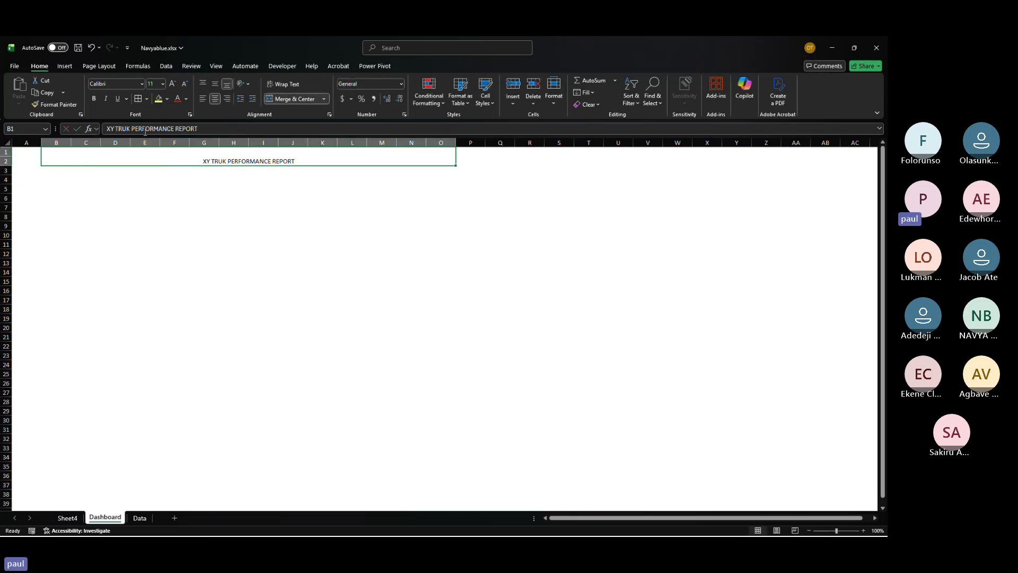
click(158, 99)
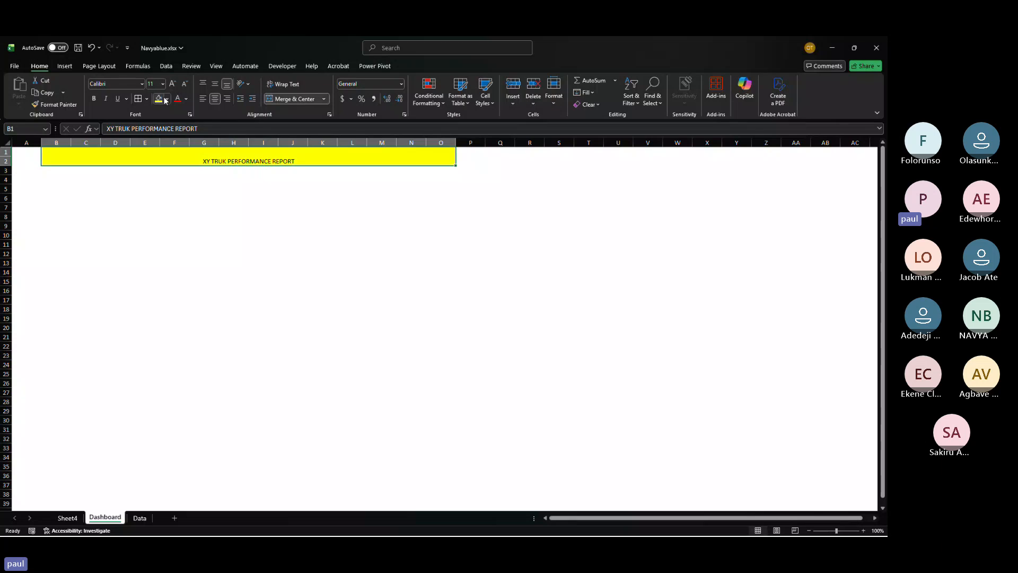
click(215, 84)
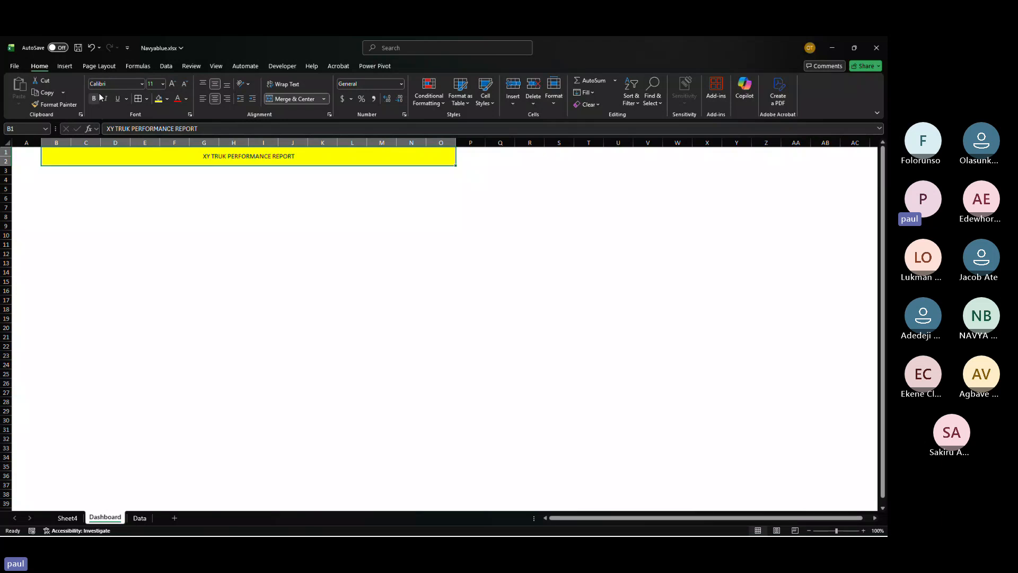
click(167, 99)
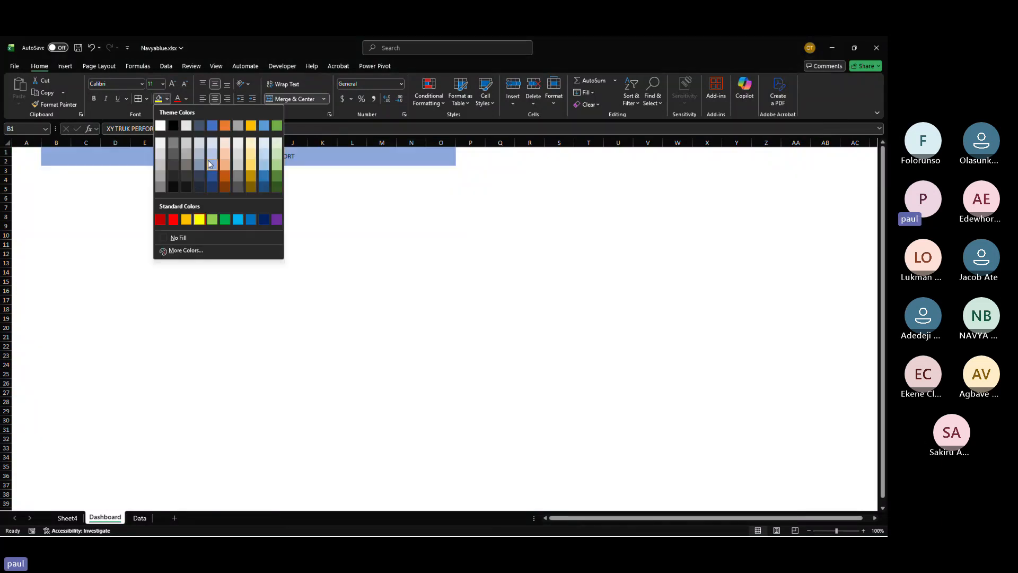
click(208, 163)
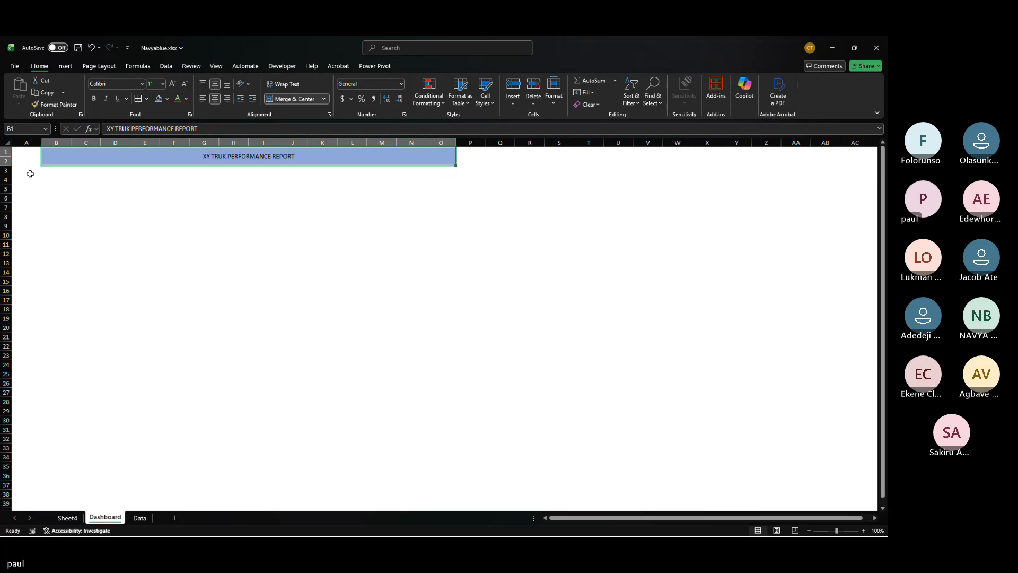
Step: Fill cells A3 to O35 on the Dashboard sheet with a light grey background
mouse_move(29, 170)
mouse_down()
mouse_move(357, 232)
mouse_move(463, 316)
mouse_move(479, 391)
mouse_move(470, 422)
mouse_move(422, 463)
mouse_move(455, 461)
mouse_move(450, 470)
mouse_up()
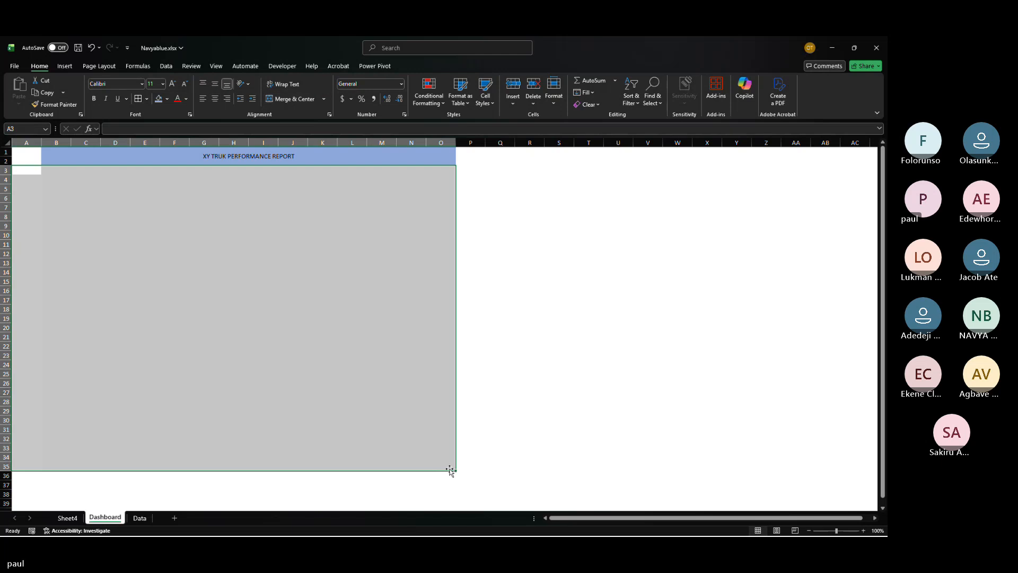
click(167, 98)
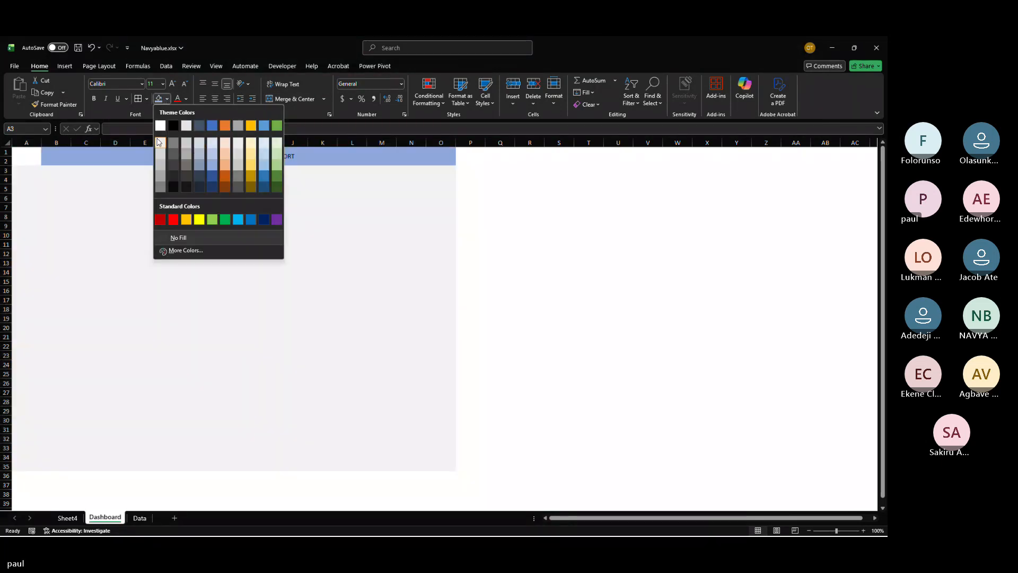
click(159, 142)
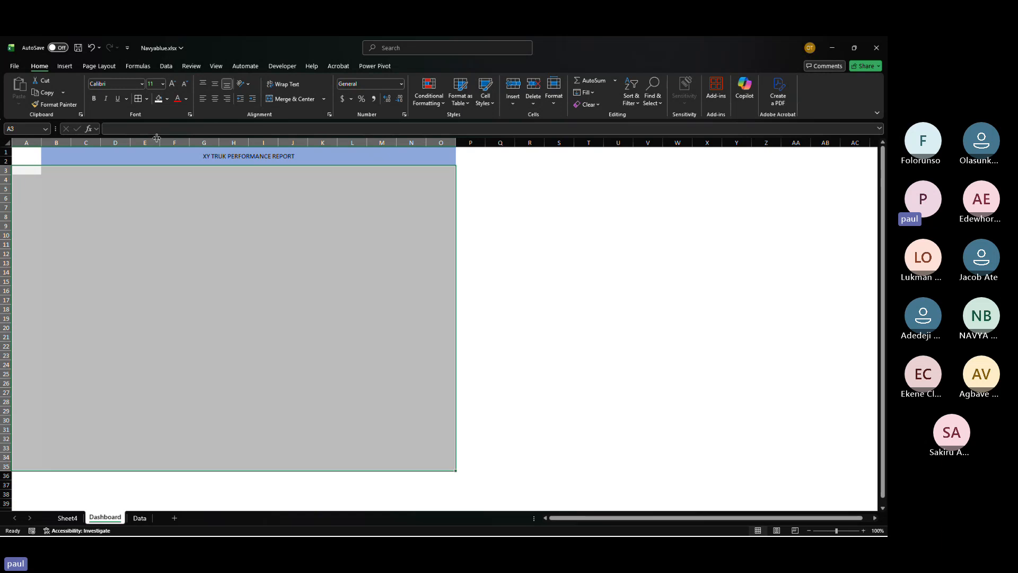
click(27, 155)
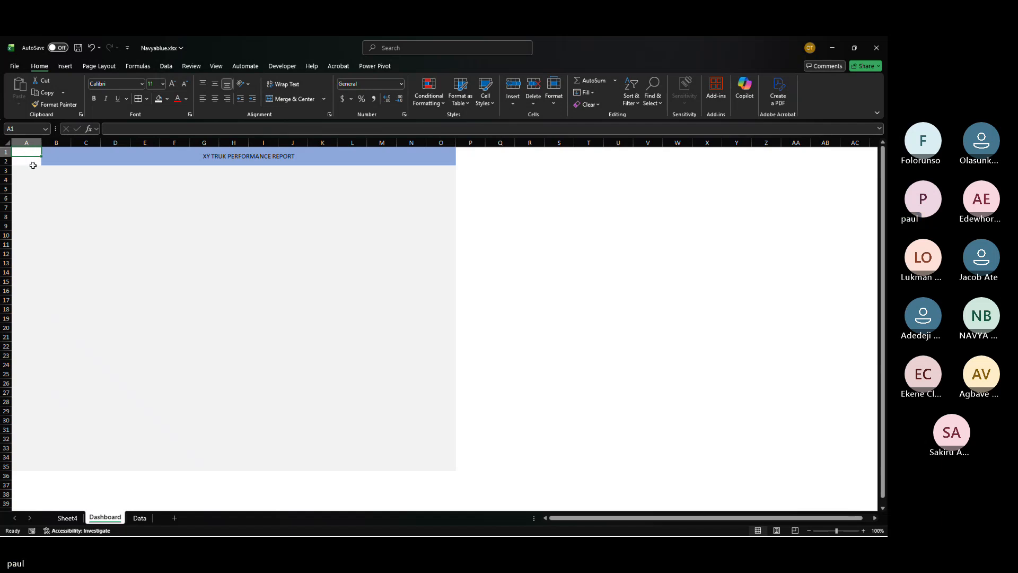
Step: Draw a rounded rectangle about 1.18 by 0.57 inches just below the title at B3
click(49, 180)
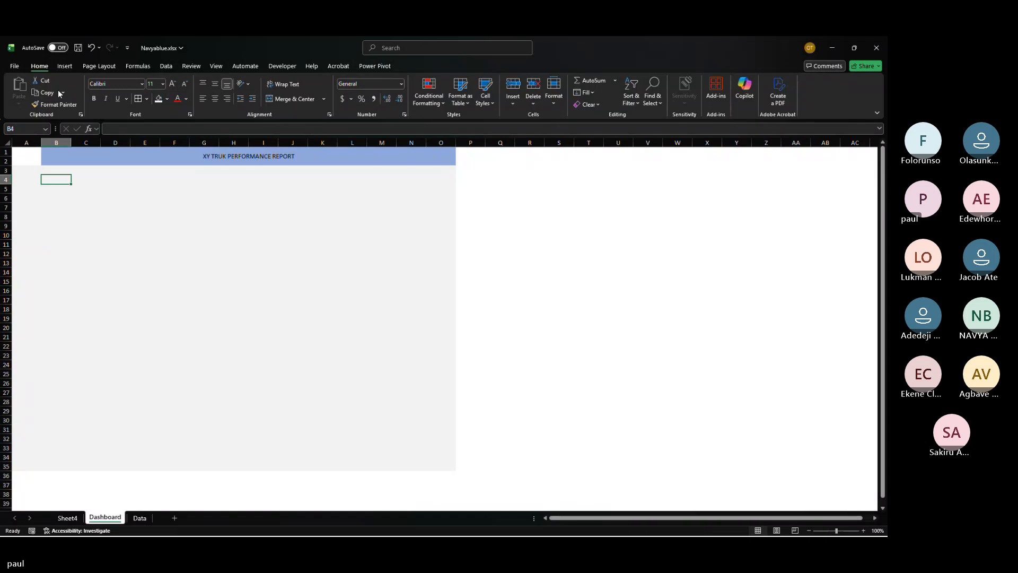
click(64, 65)
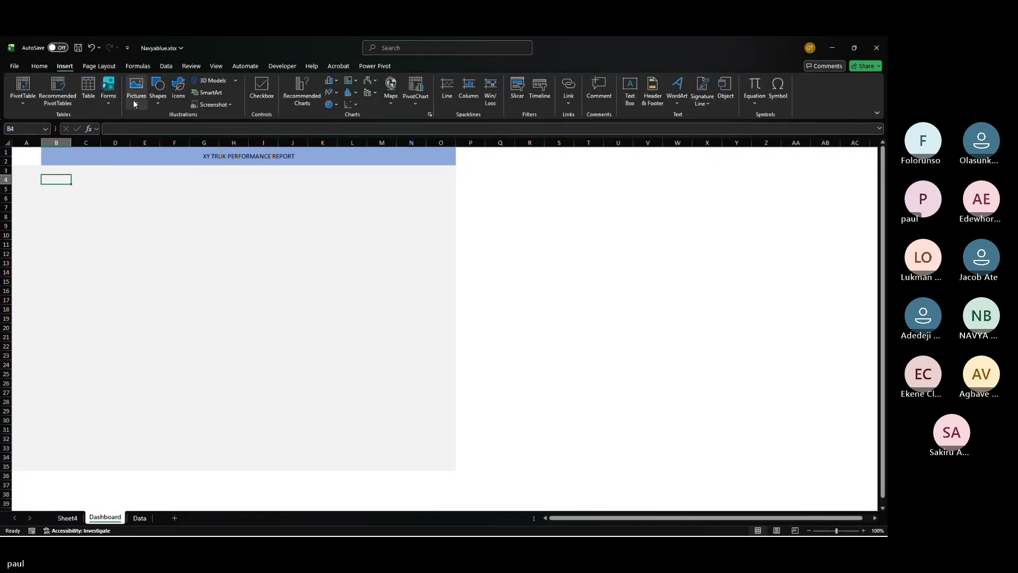
click(157, 91)
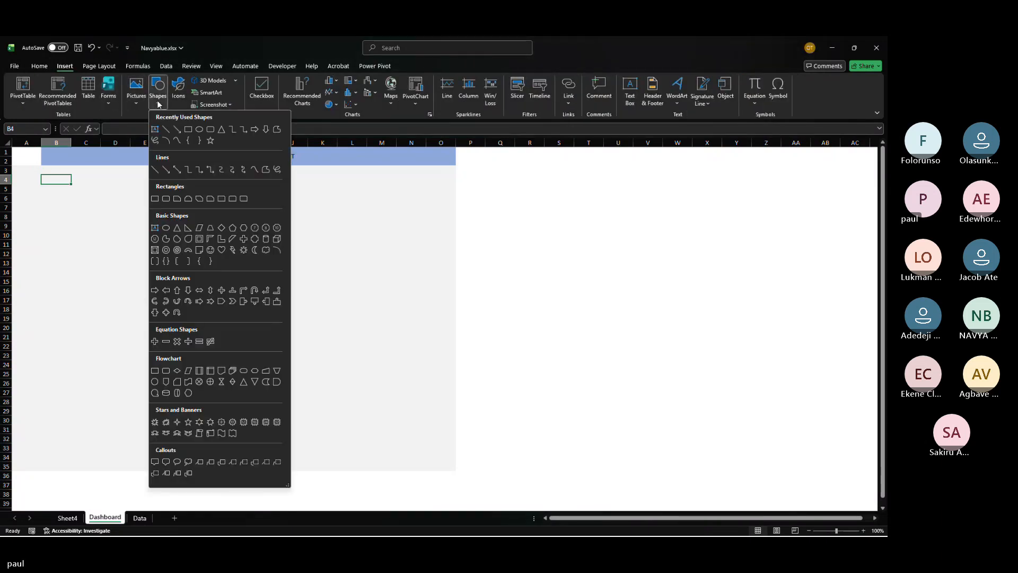
click(210, 131)
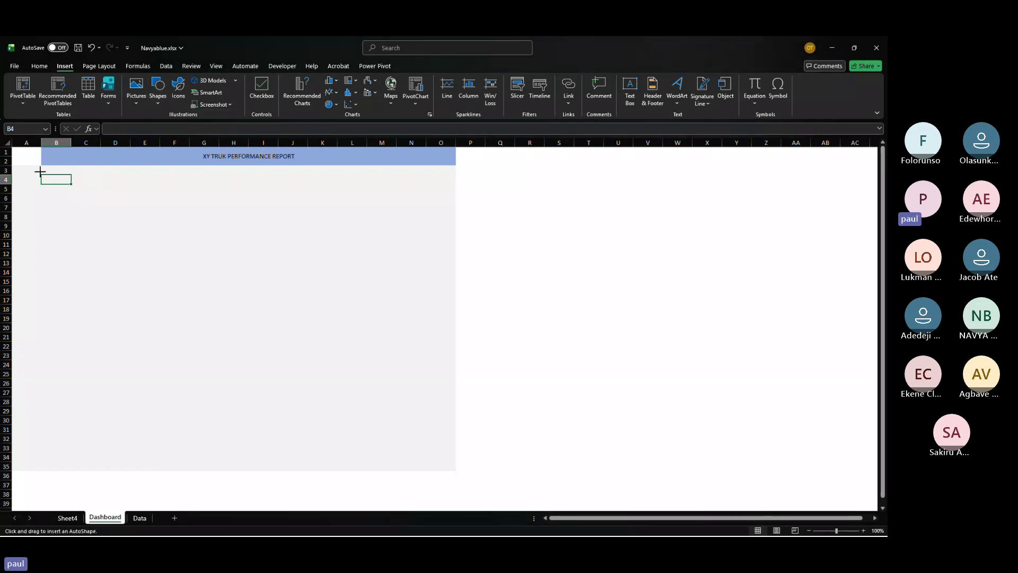
drag(40, 171, 91, 196)
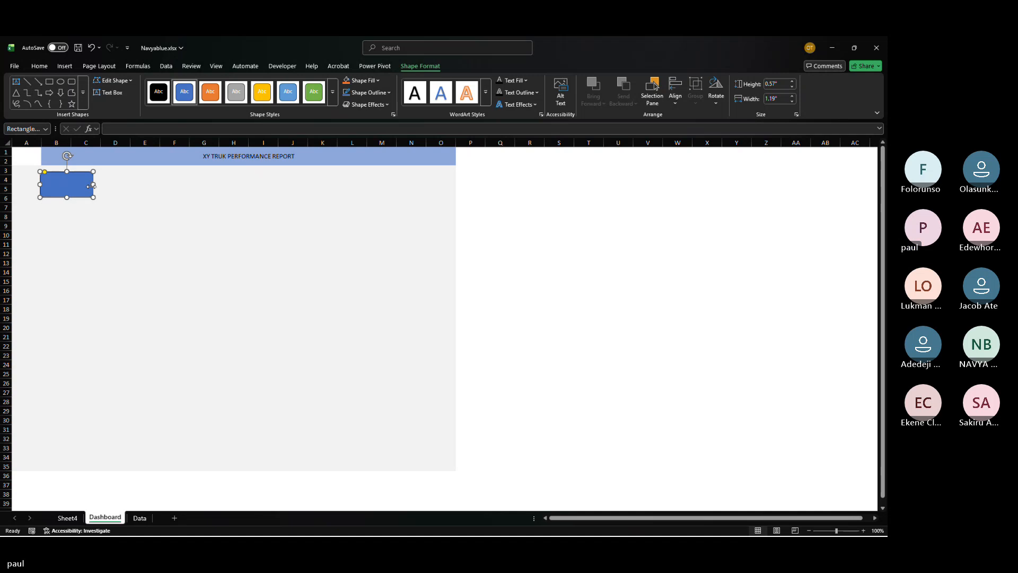
Step: Duplicate the rectangle twice and place the copies side by side to its right
key(ctrl+d)
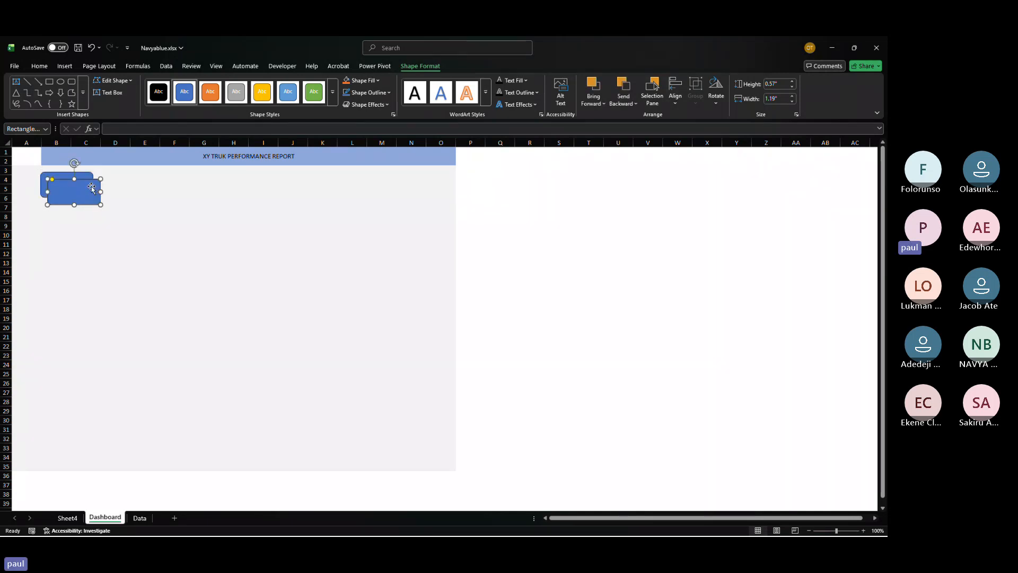
drag(91, 186, 166, 179)
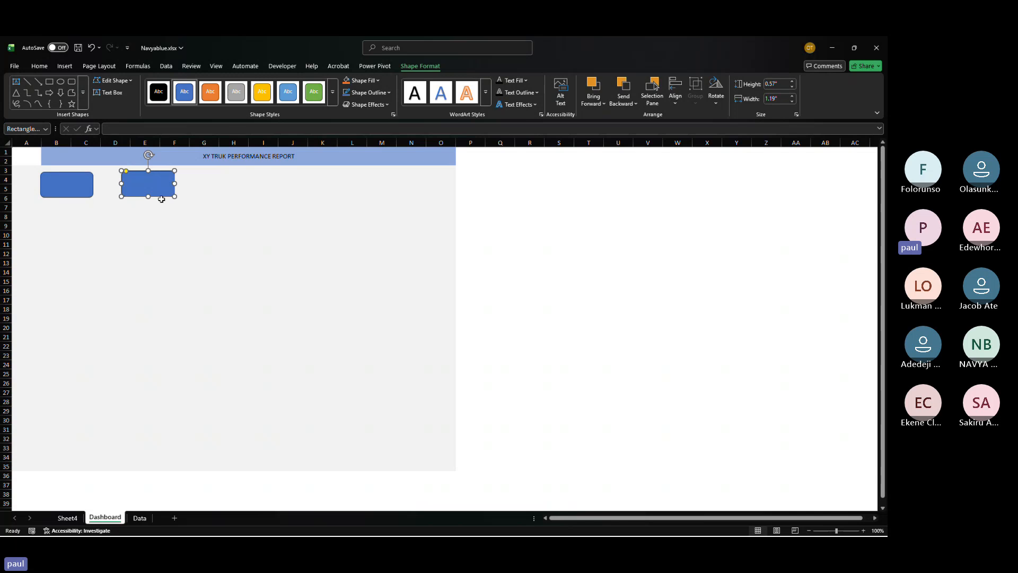
key(ctrl+d)
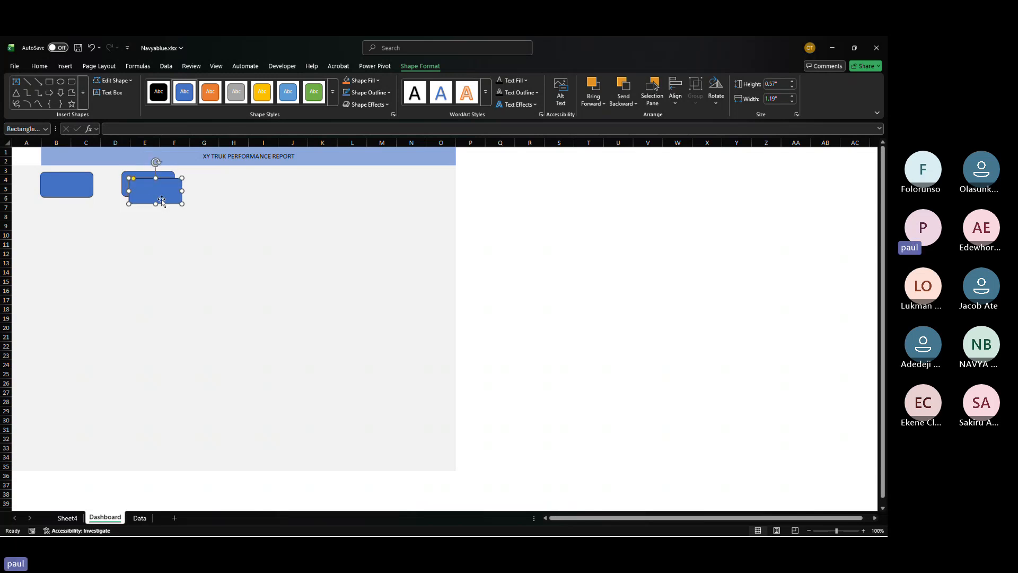
drag(161, 192, 231, 186)
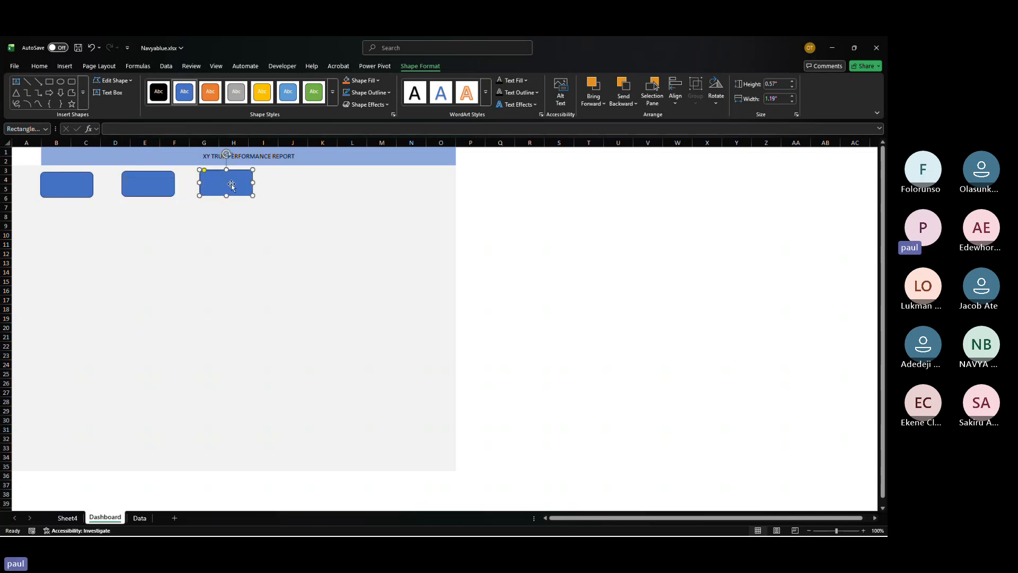
Step: Try to link the first rectangle to the Trip Log value in Sheet4 cell A23
click(67, 518)
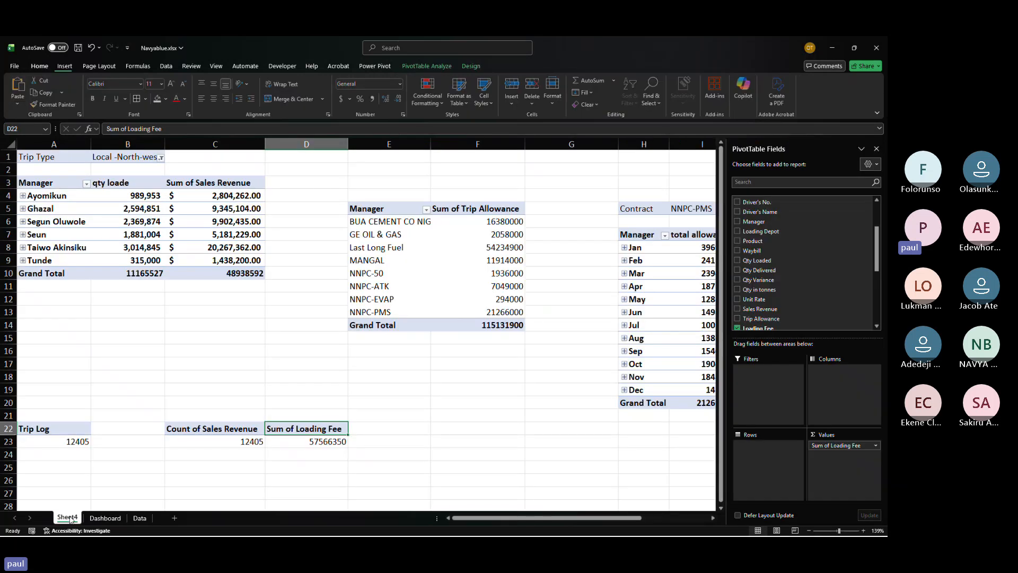
click(106, 518)
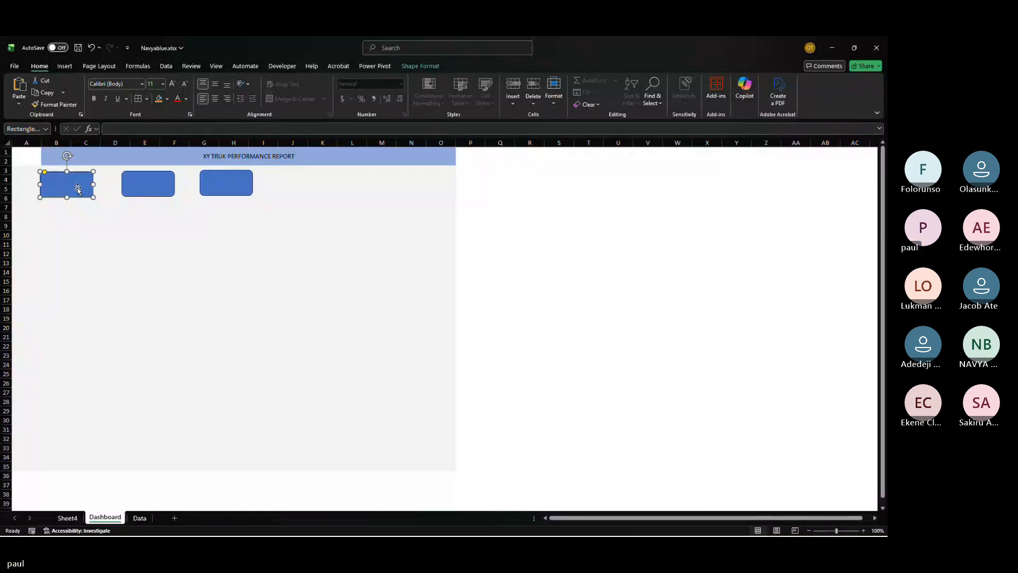
click(117, 132)
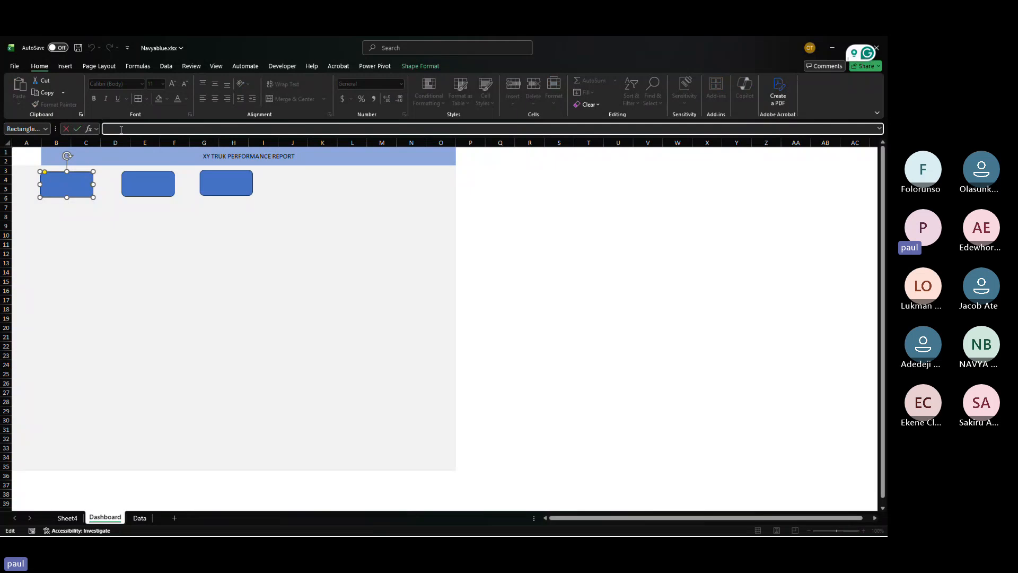
text(=)
click(68, 517)
click(78, 442)
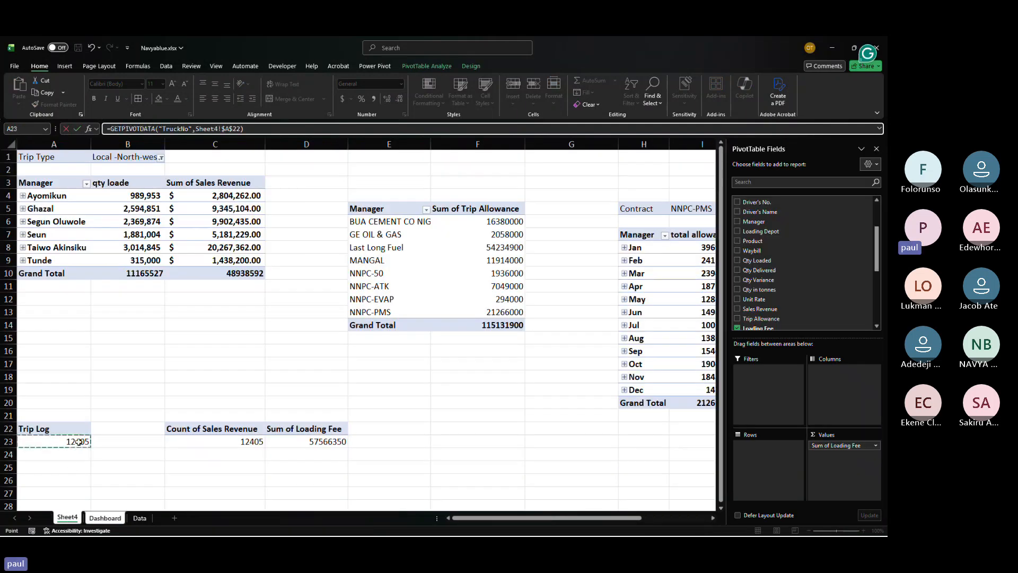
key(Return)
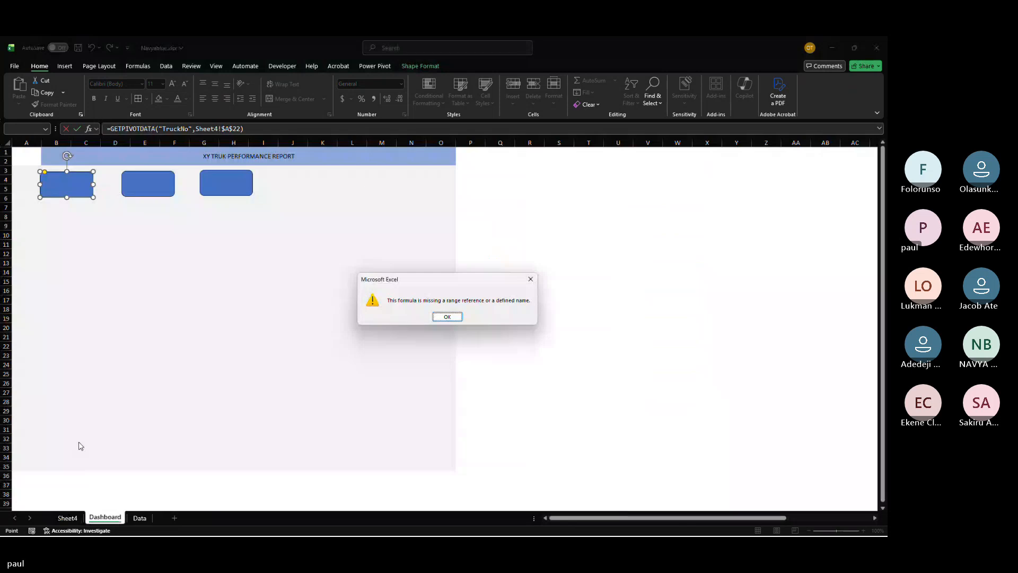
key(Return)
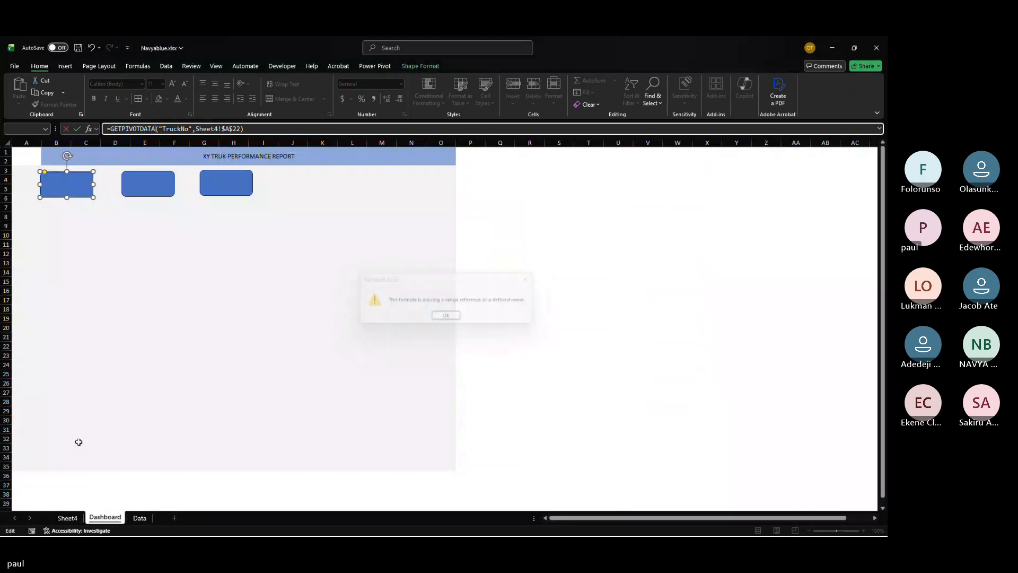
key(Return)
key(Escape)
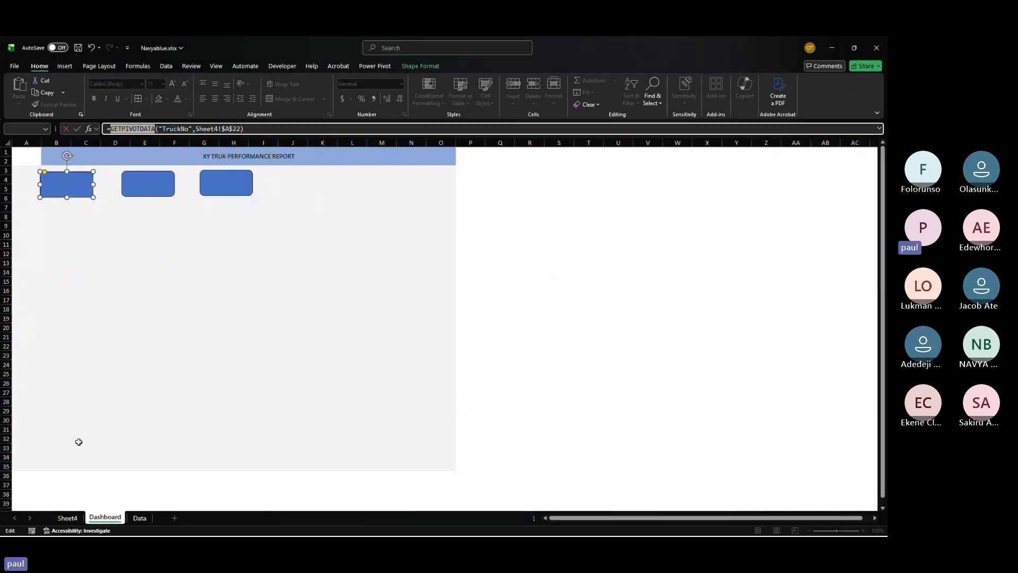
key(Escape)
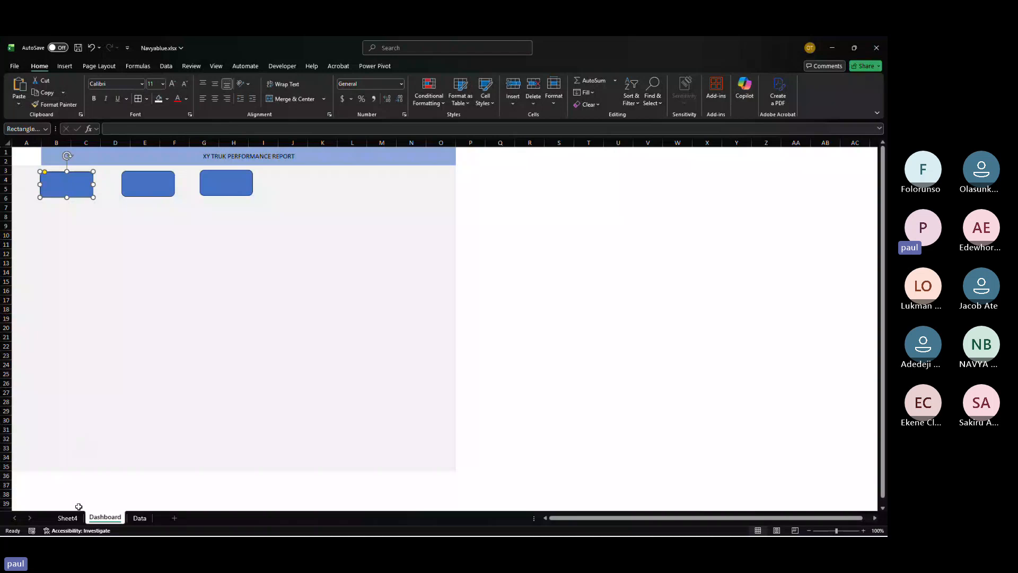
Step: Turn off Generate GetPivotData in the Trip Log PivotTable's options on Sheet4
click(67, 517)
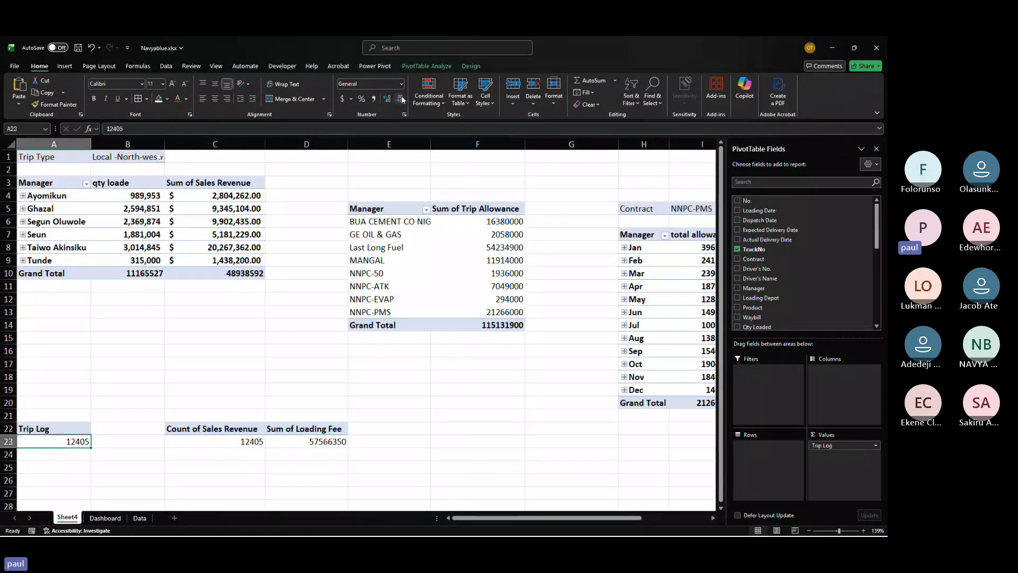
click(416, 65)
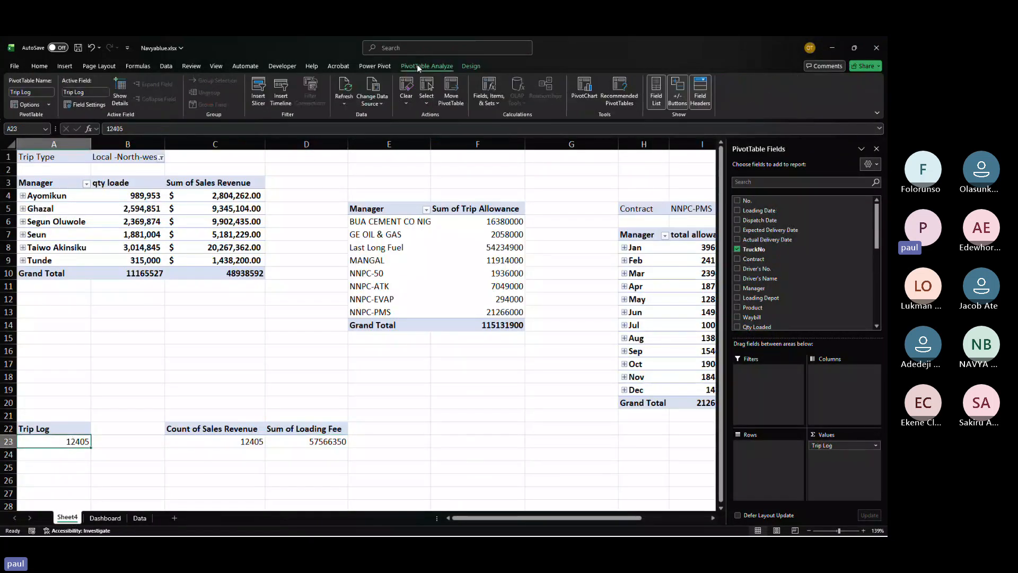
click(50, 108)
click(32, 139)
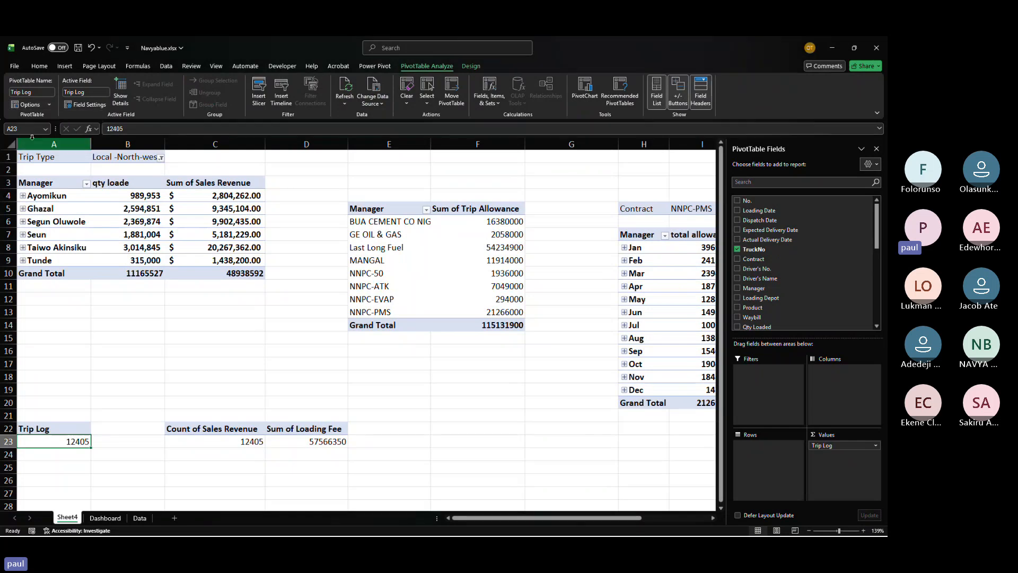
Step: Link the first rectangle's text to Sheet4 cell A23
click(105, 517)
click(84, 190)
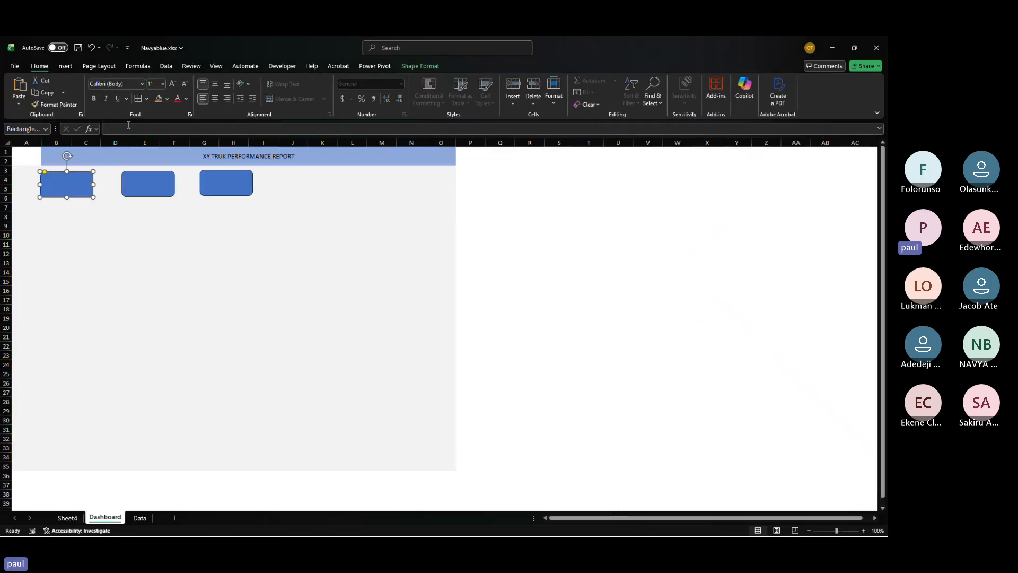
click(128, 125)
text(=)
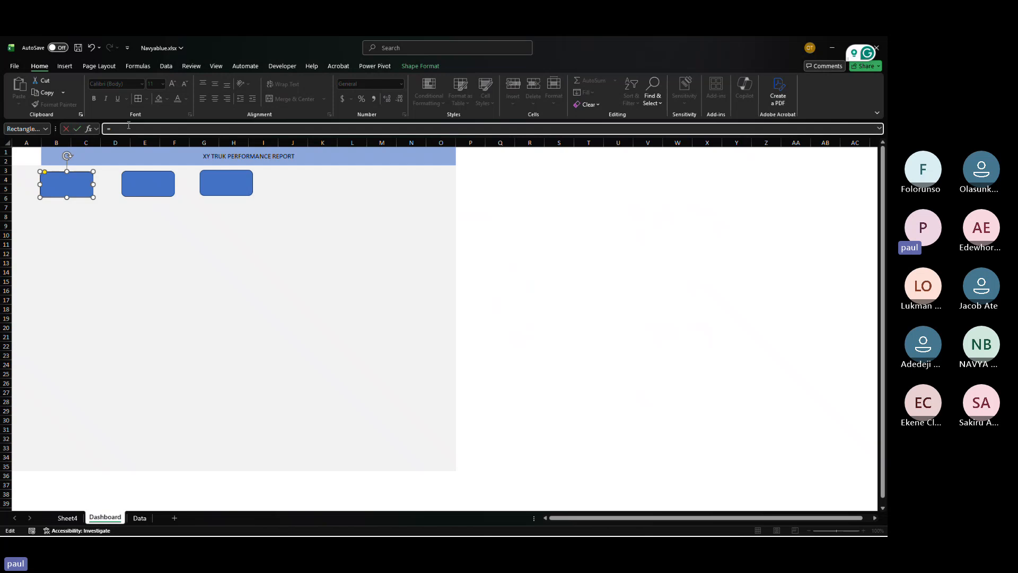
click(68, 518)
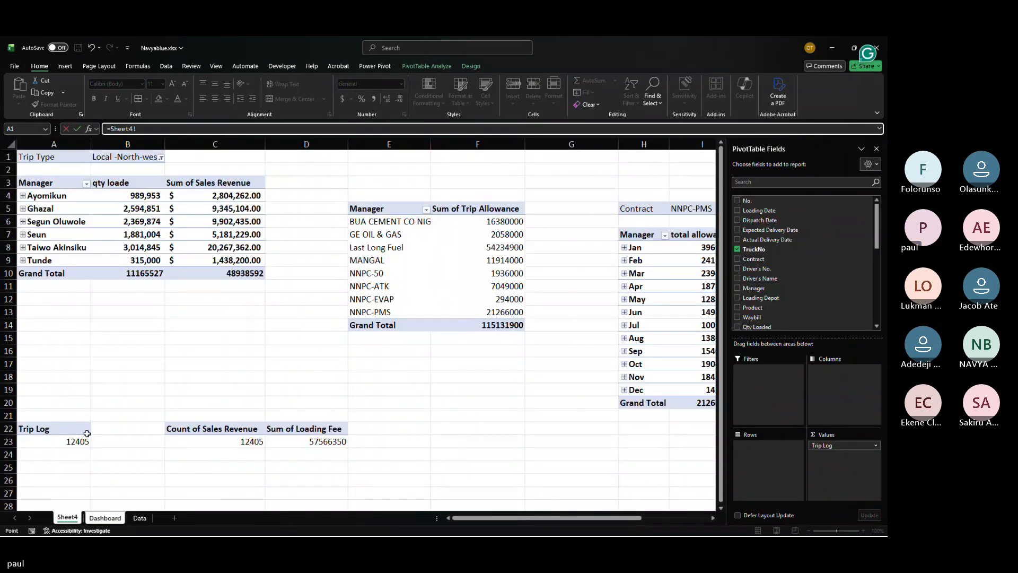
click(76, 442)
key(Return)
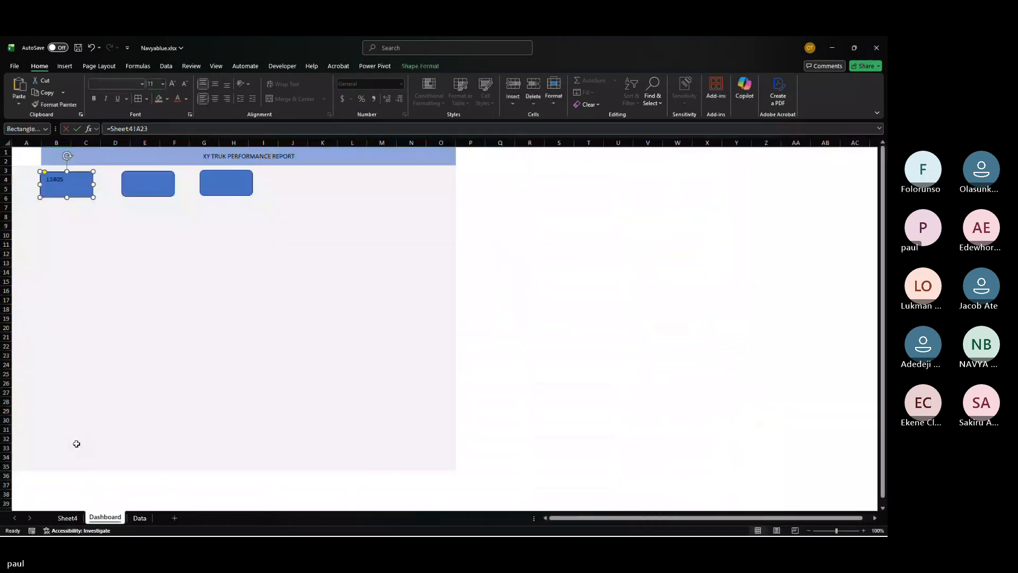
Step: Add the label Total Trips above the value inside the first rectangle
click(52, 179)
key(Return)
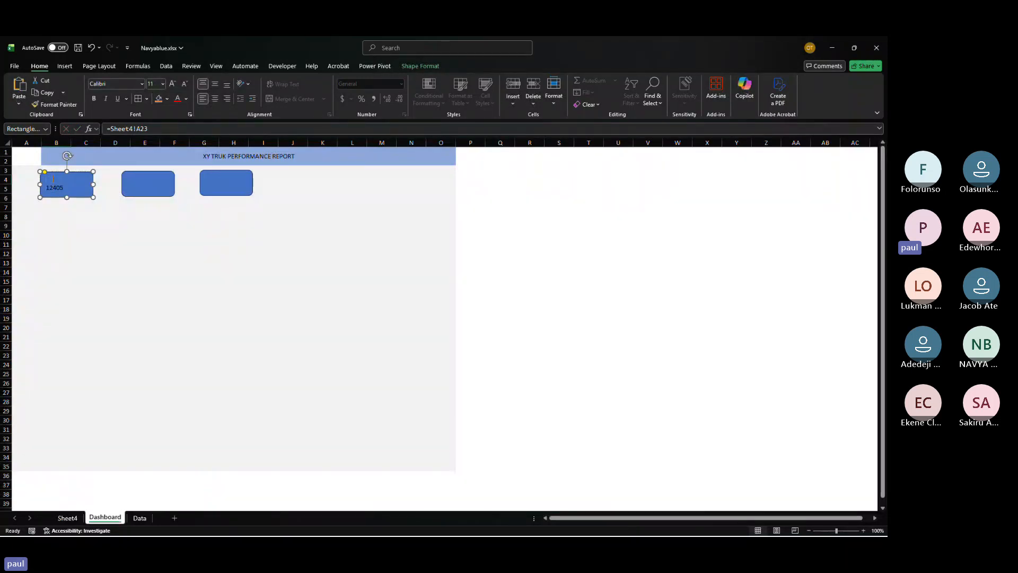
text(Total Trips)
Step: Format the first rectangle's text white, bold and 14 pt, and make the rectangle slightly taller
key(ctrl+a)
click(187, 98)
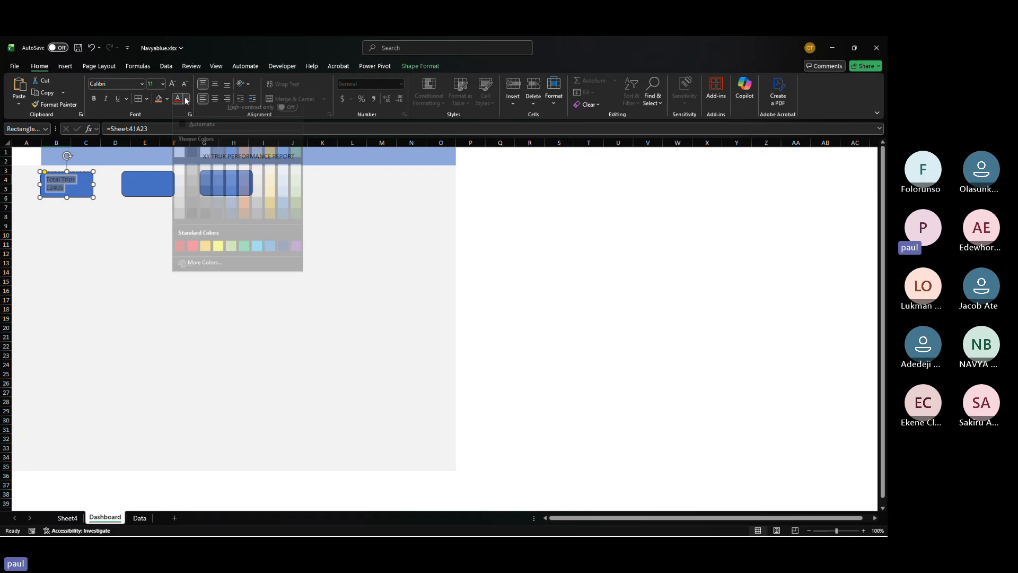
click(179, 153)
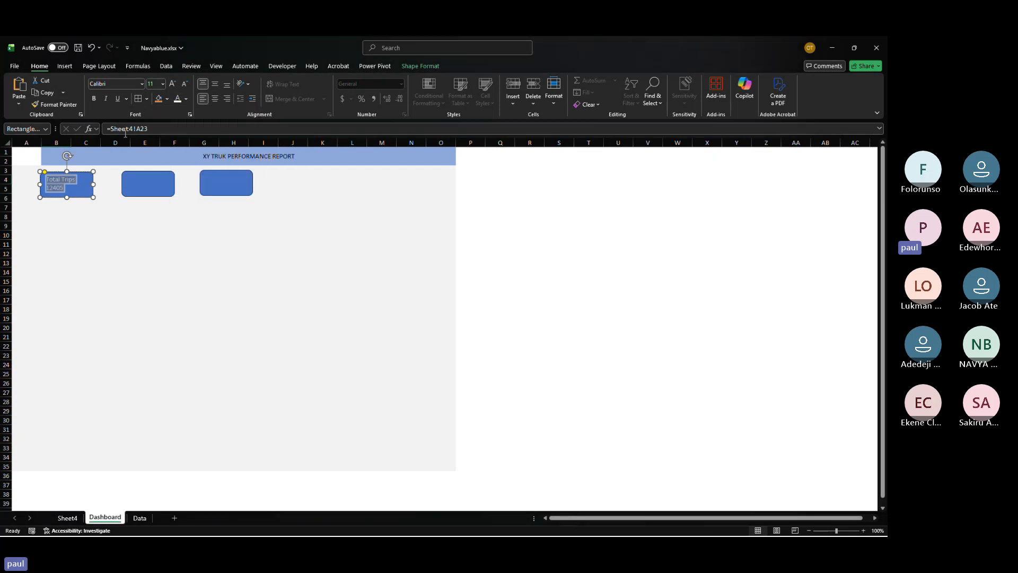
click(96, 99)
click(173, 83)
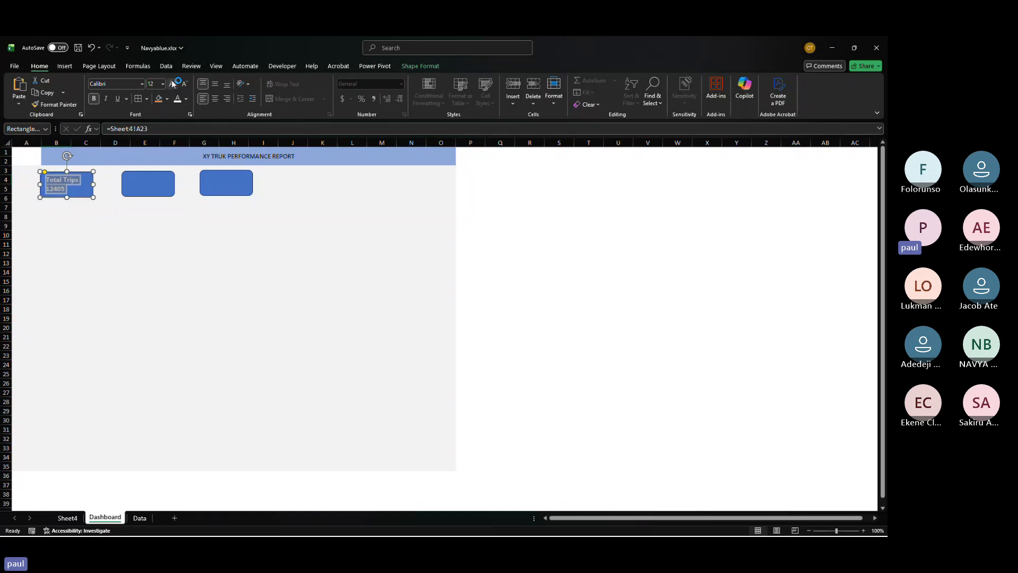
click(498, 355)
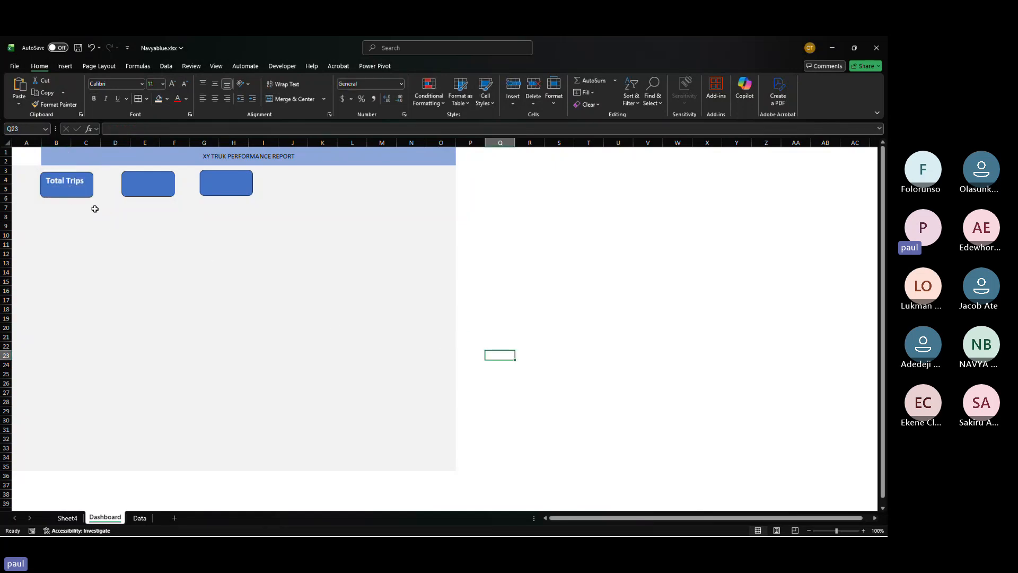
click(86, 190)
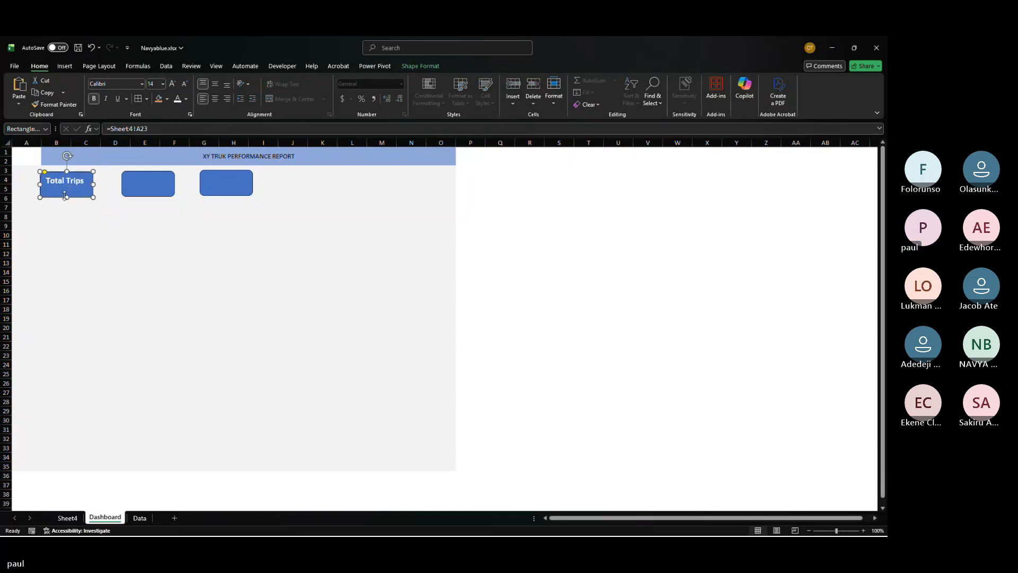
drag(64, 196, 66, 203)
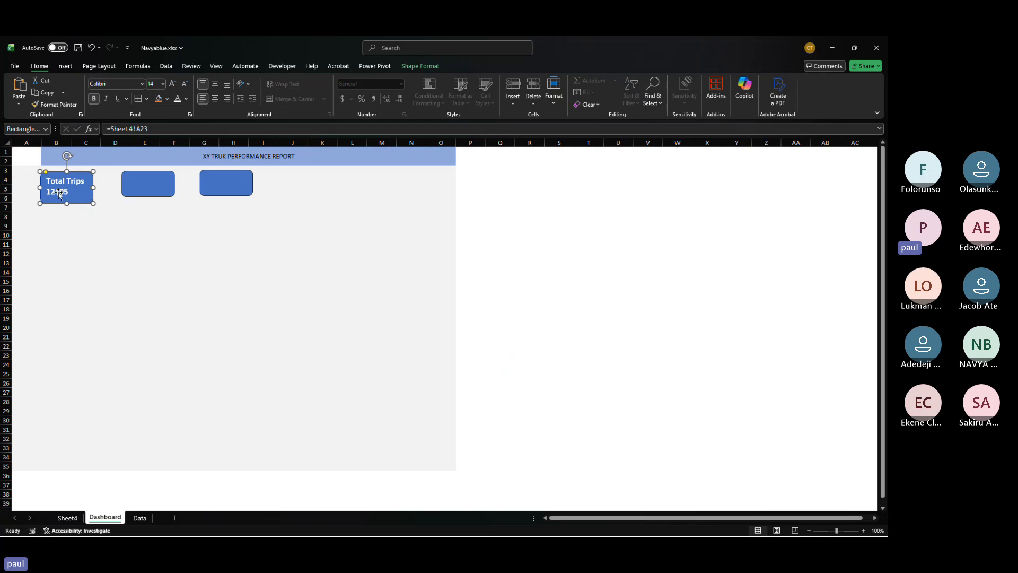
Step: Format Sheet4 cell A23 with comma style and no decimal places
click(68, 518)
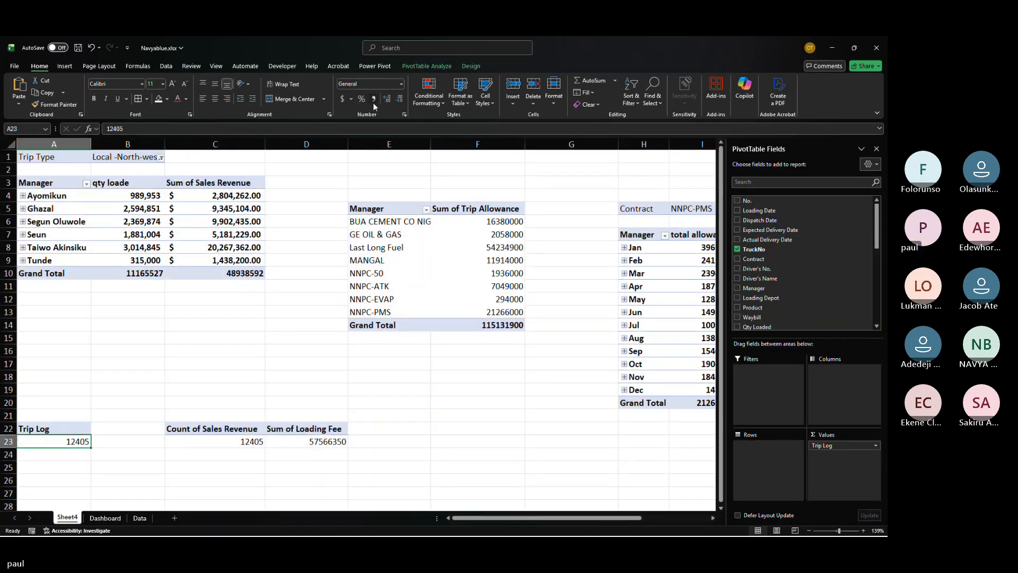
click(373, 100)
click(106, 519)
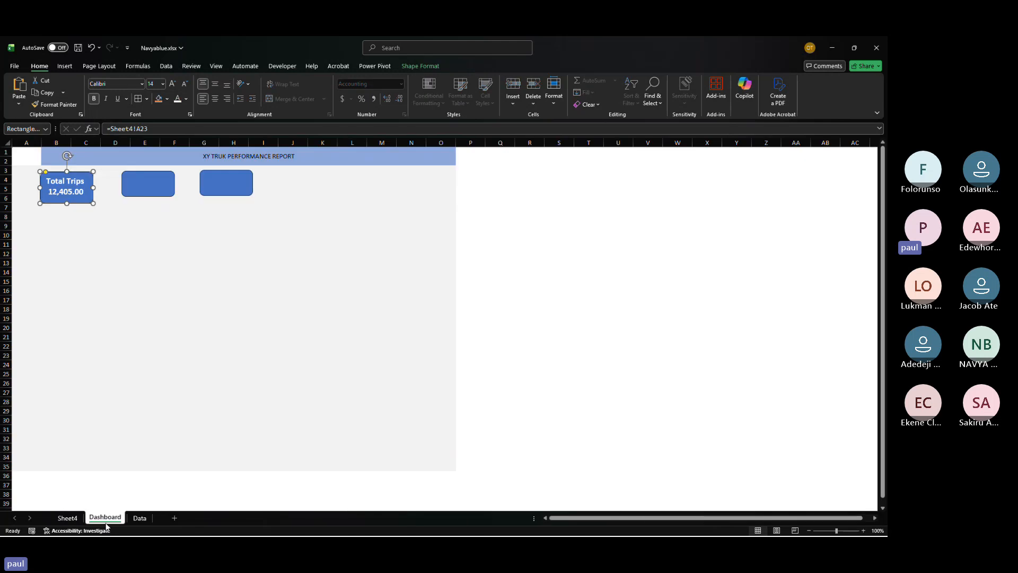
click(67, 518)
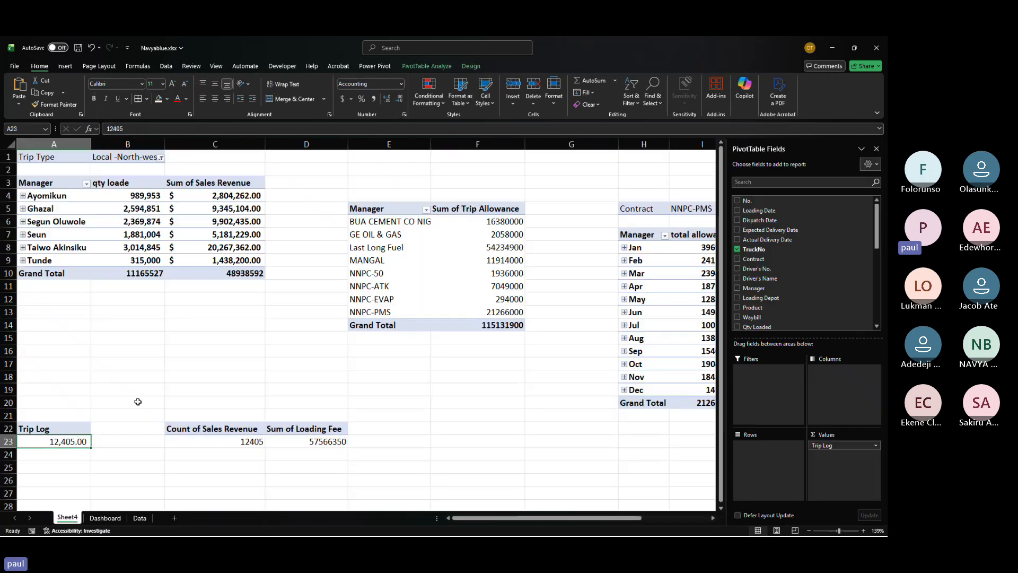
click(402, 98)
click(402, 98)
click(118, 518)
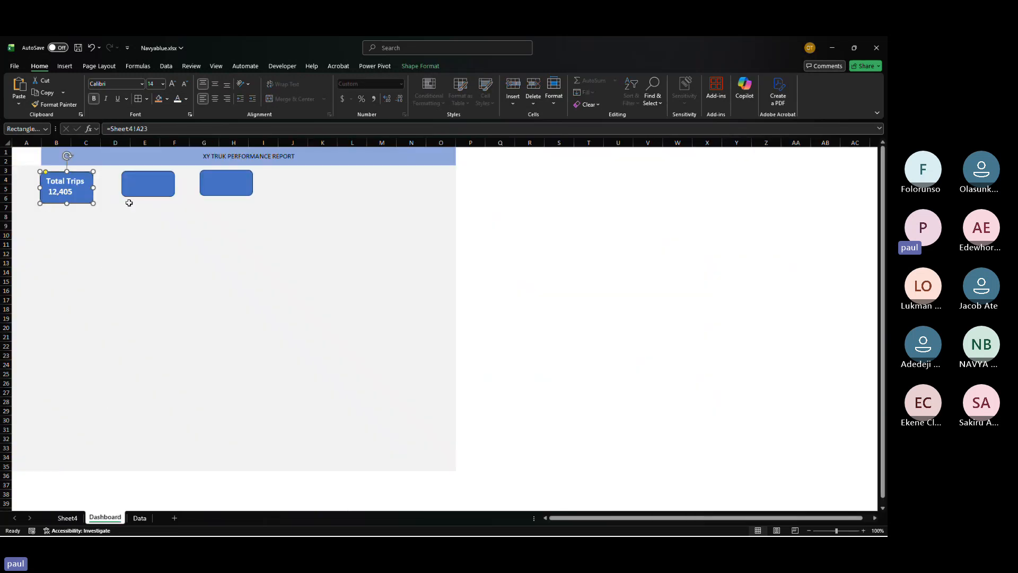
Step: Make the second rectangle slightly taller
click(147, 195)
drag(148, 195, 146, 208)
click(143, 204)
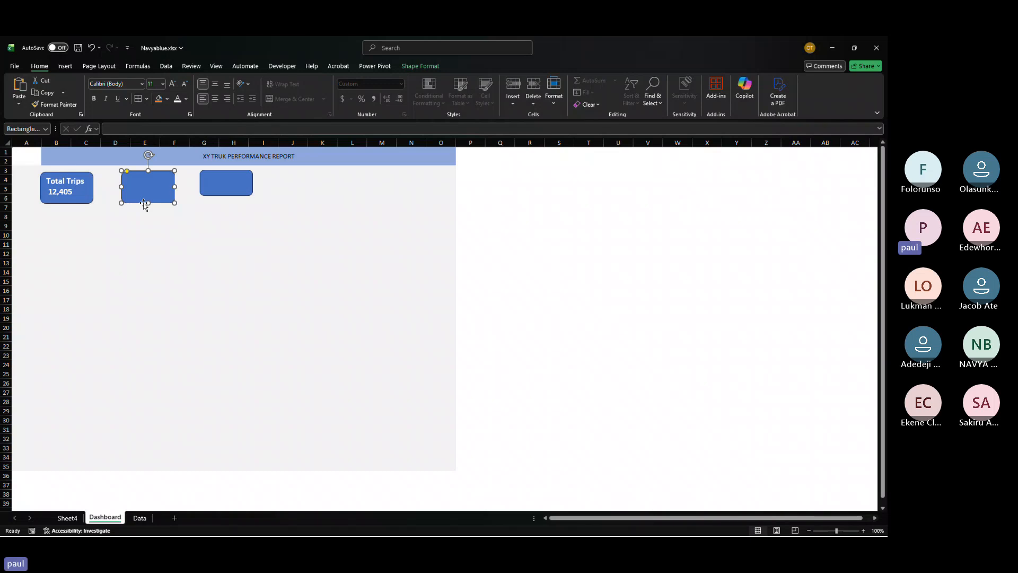
click(69, 518)
click(105, 518)
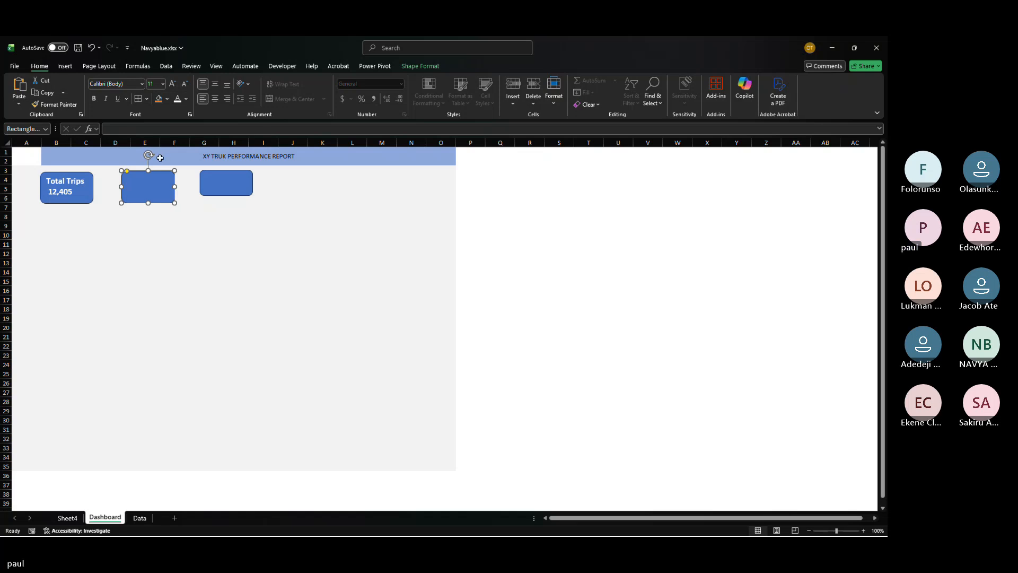
Step: Link the second rectangle's text to Sheet4 cell C23
click(153, 128)
text(=)
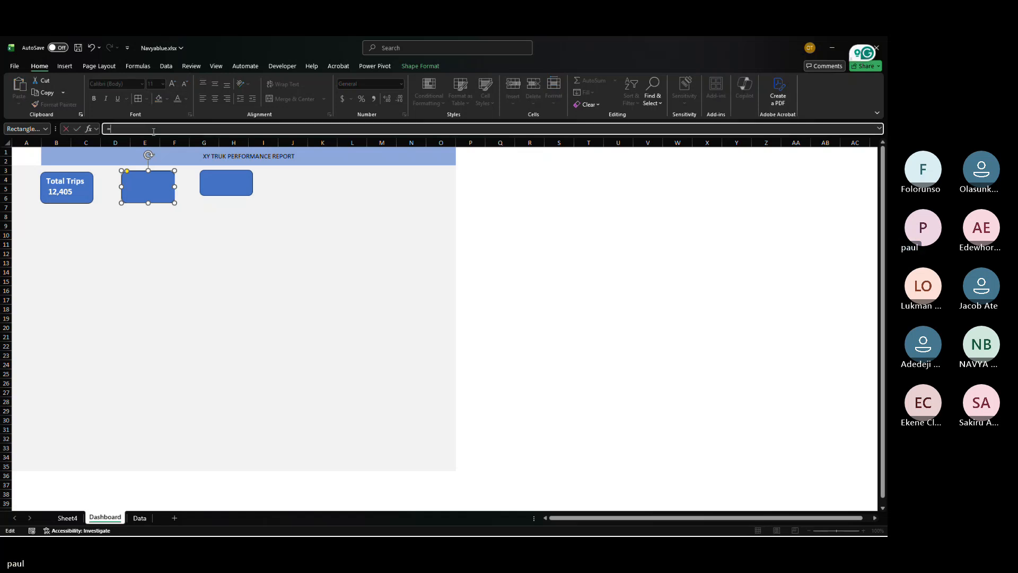
click(73, 517)
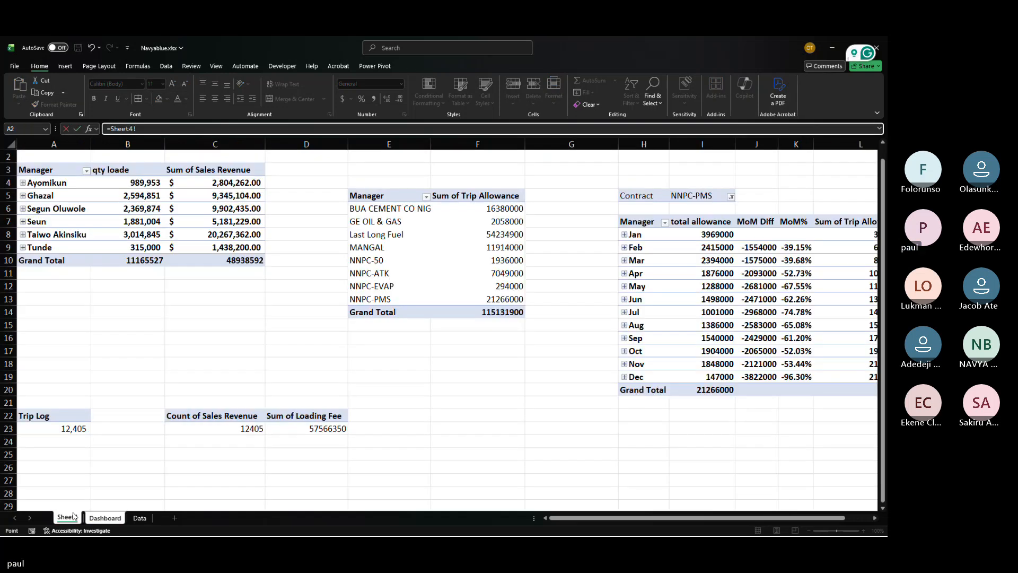
click(257, 429)
key(Return)
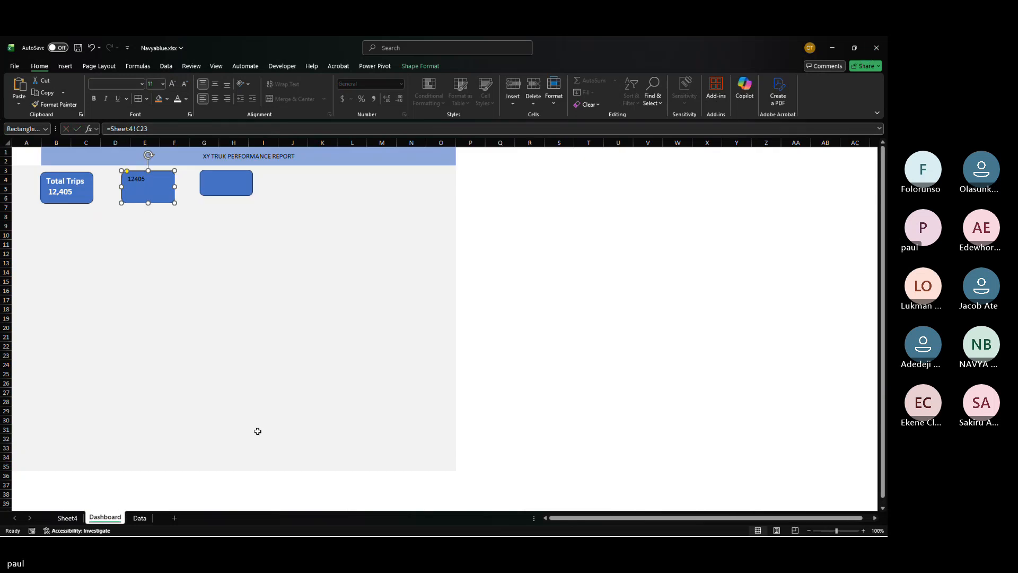
Step: Add the label Sales Revenue above the value inside the second rectangle
click(131, 179)
key(Return)
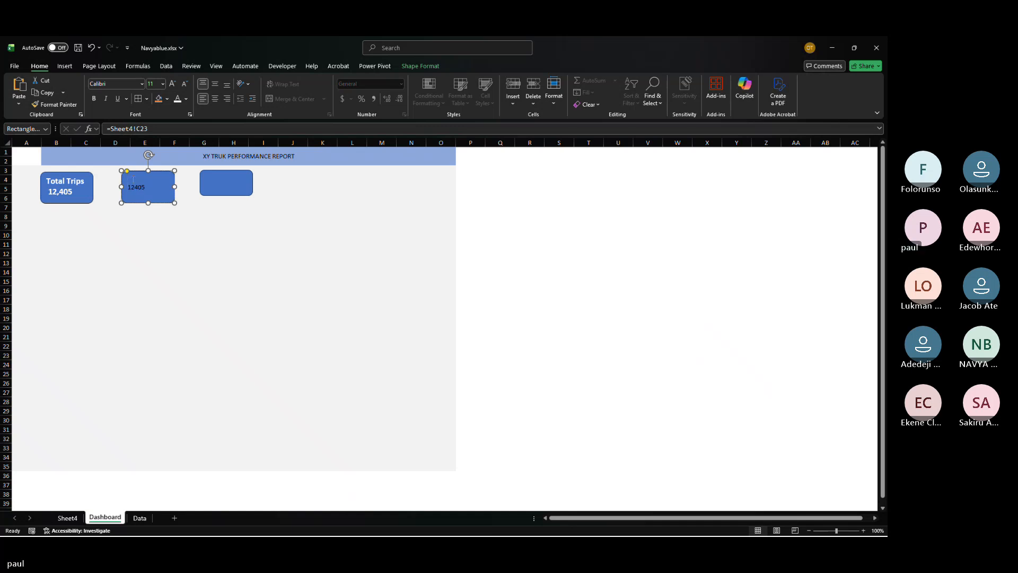
text(Sales R)
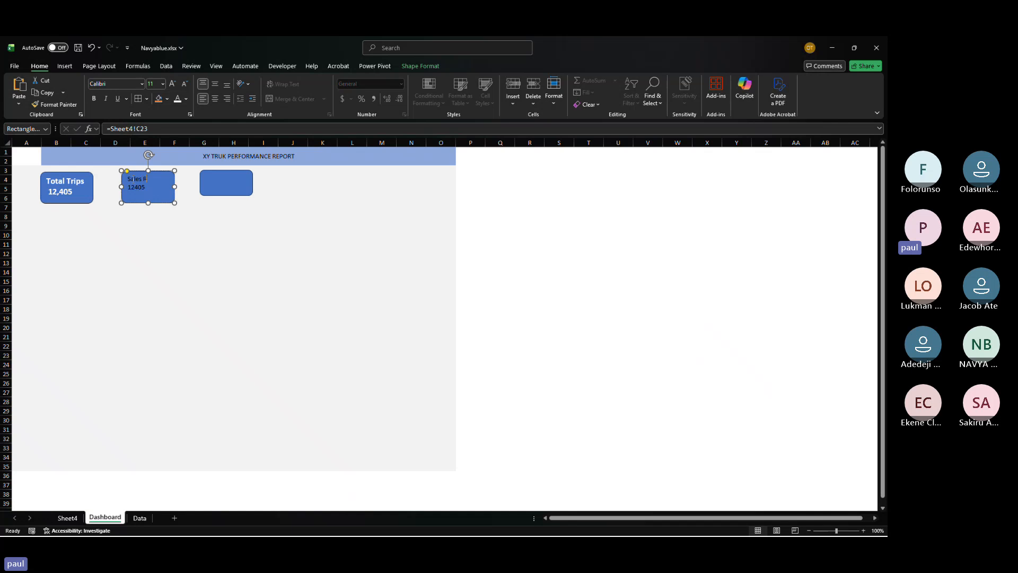
text(evenue)
Step: Set the second rectangle's text to 12 pt
key(ctrl+a)
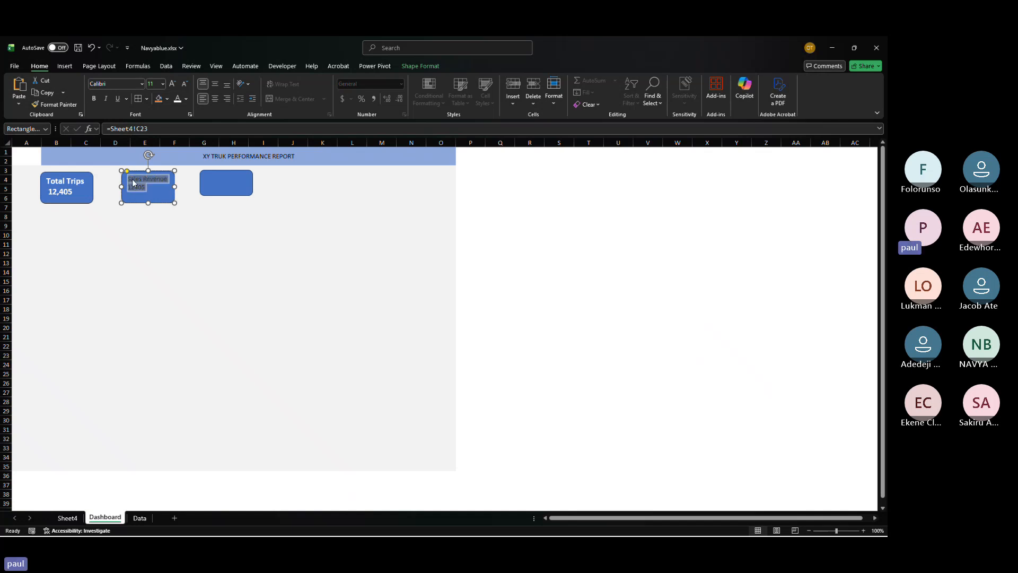
click(172, 84)
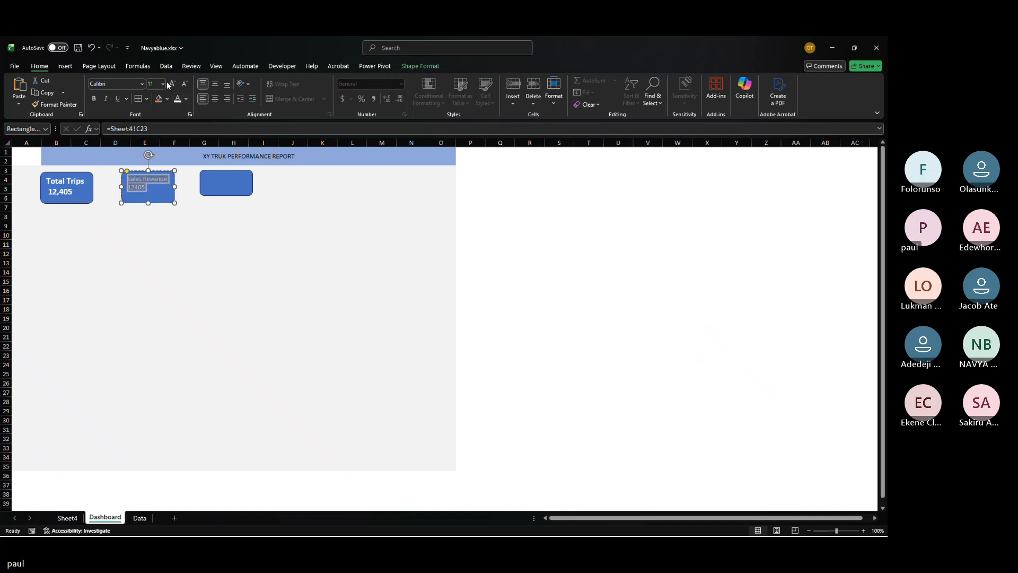
click(172, 84)
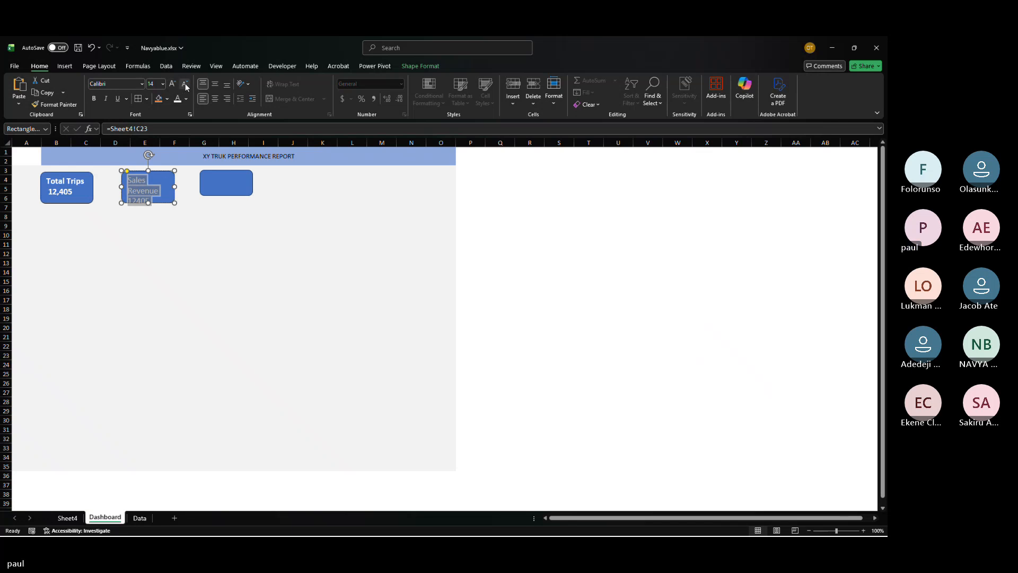
click(184, 84)
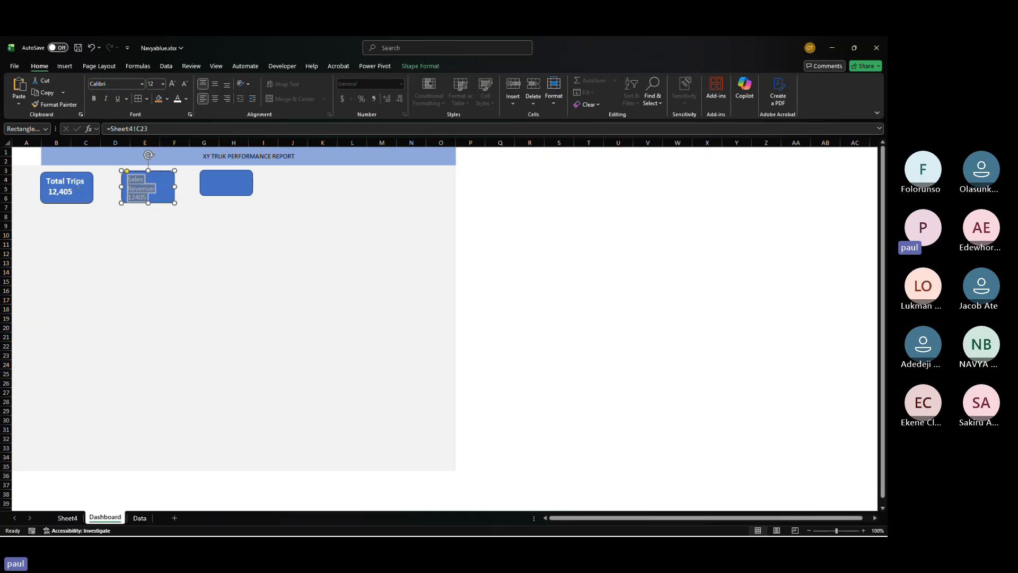
click(174, 263)
Step: Set the second rectangle's text to 14 pt and widen the rectangle
click(66, 183)
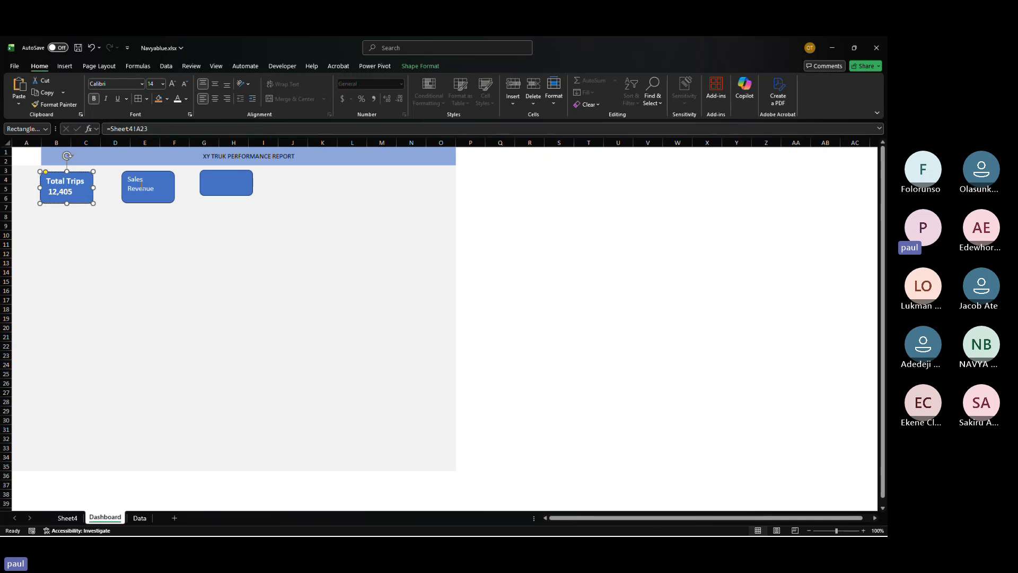
click(203, 290)
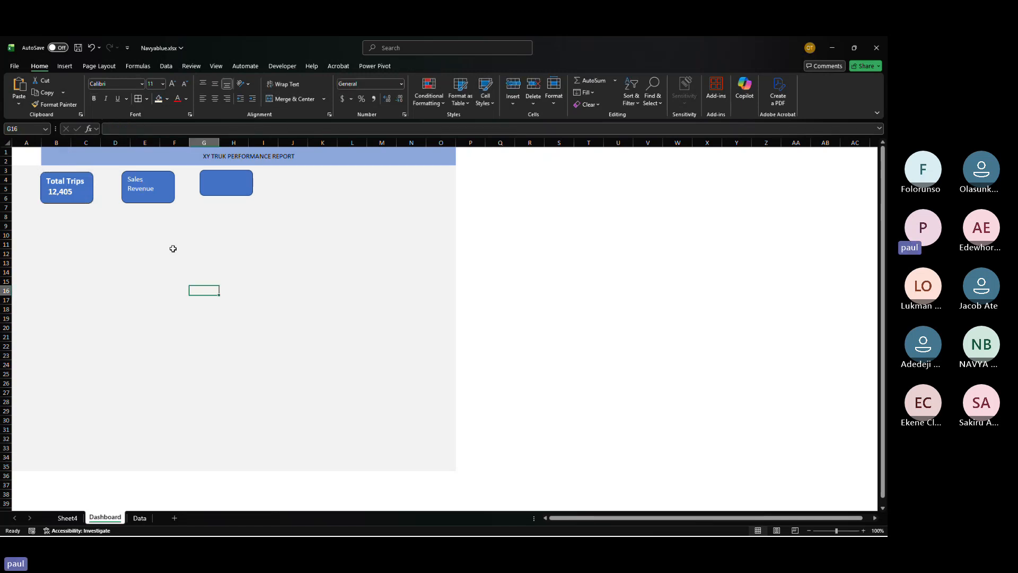
click(135, 193)
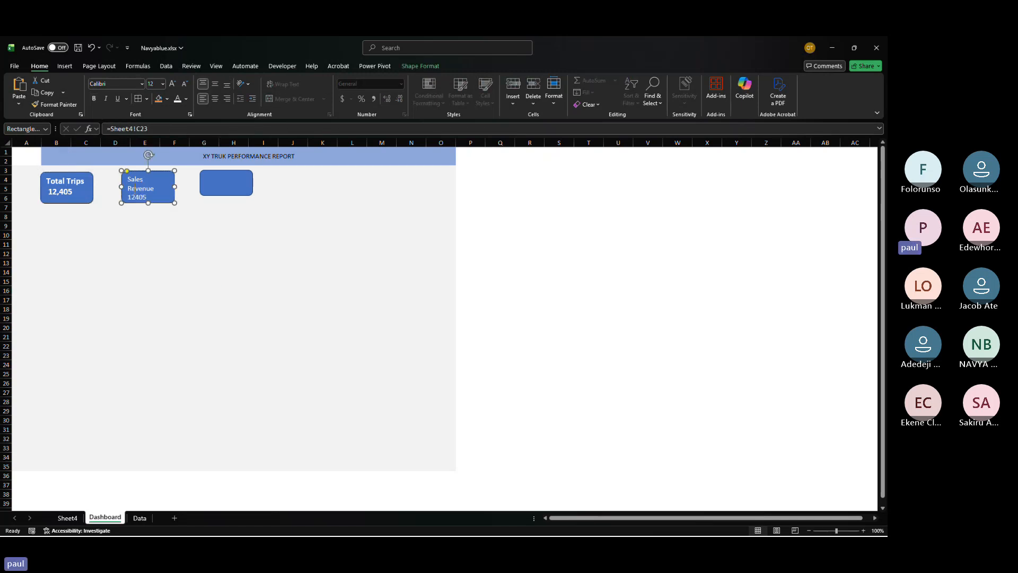
triple_click(135, 188)
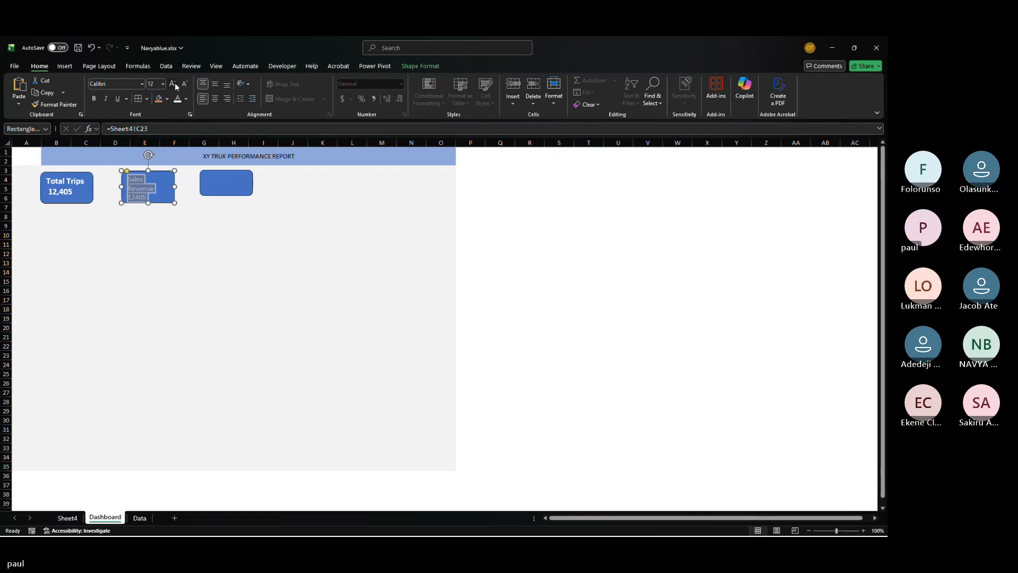
click(173, 84)
click(173, 84)
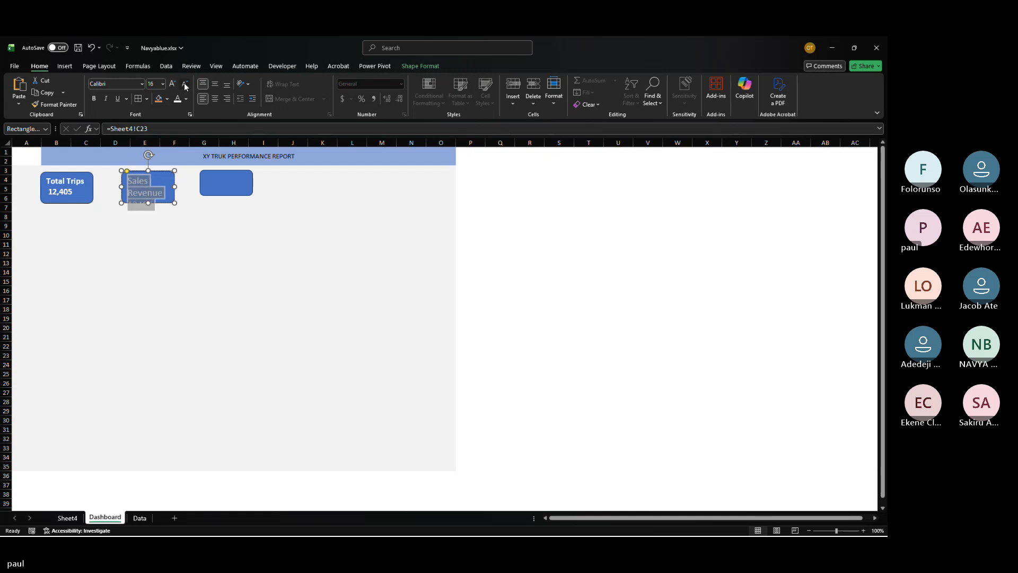
click(185, 84)
drag(174, 187, 240, 199)
Step: Link the third rectangle's text to Sheet4 cell D23
click(222, 196)
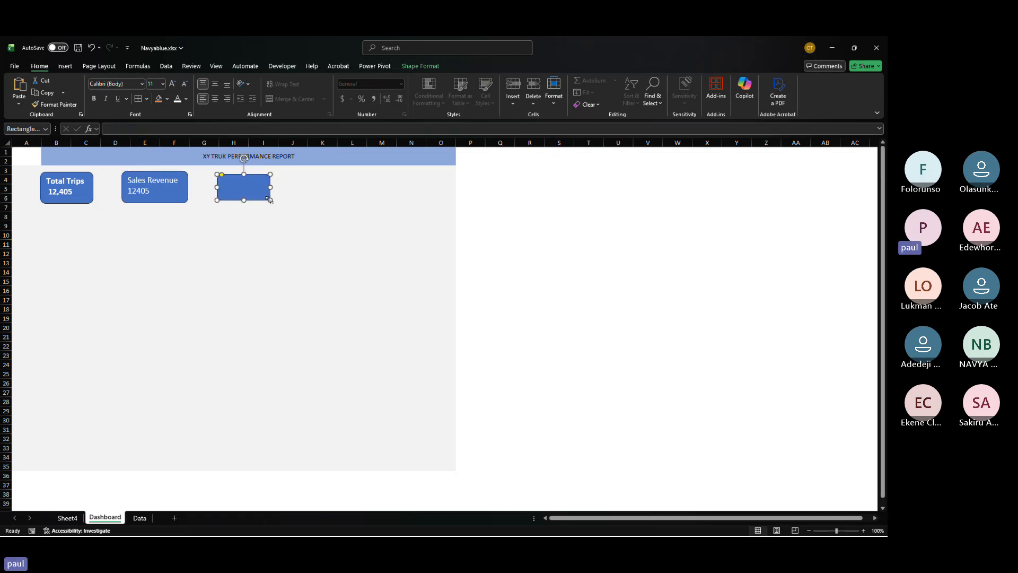
click(69, 518)
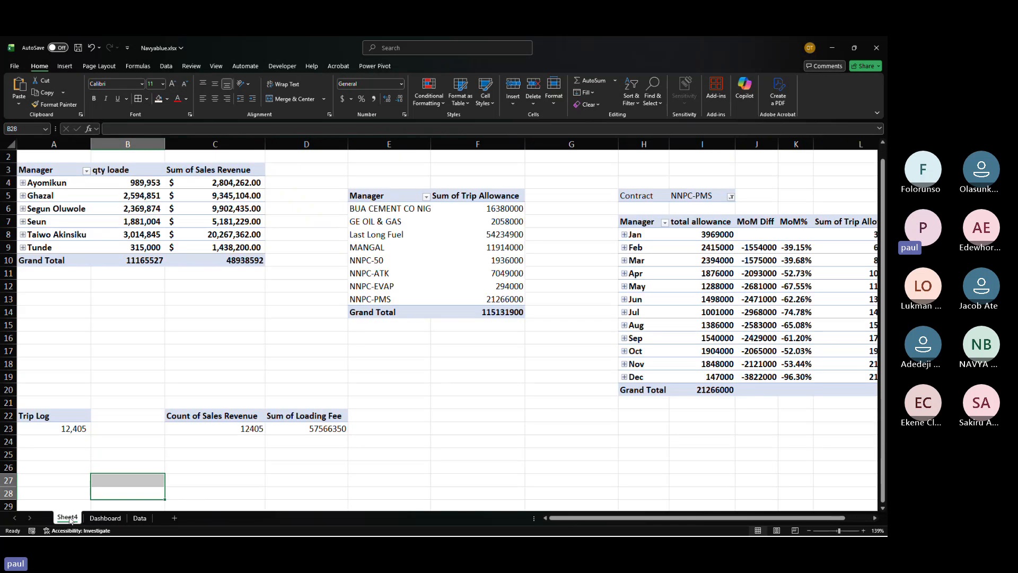
click(105, 518)
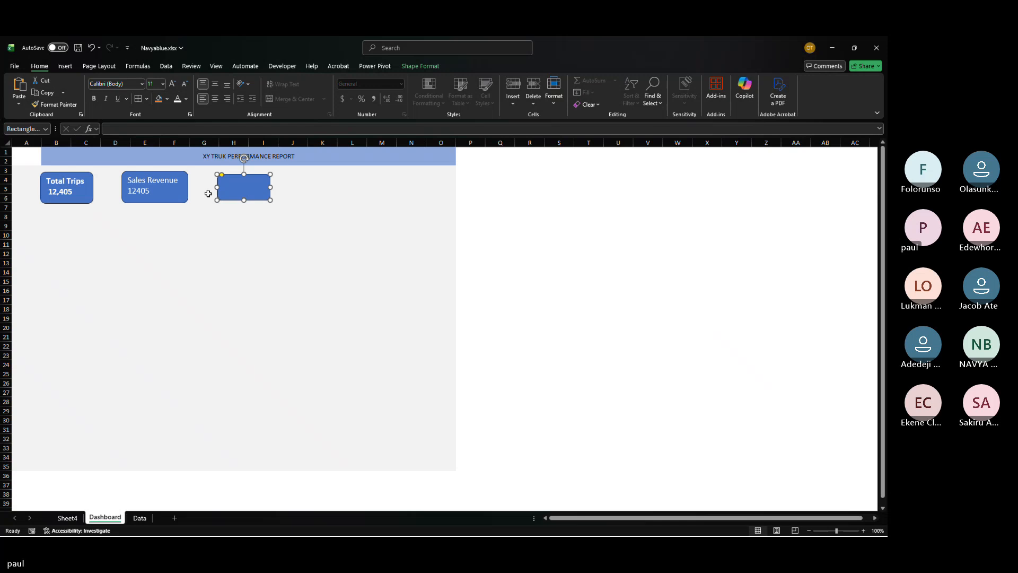
click(174, 130)
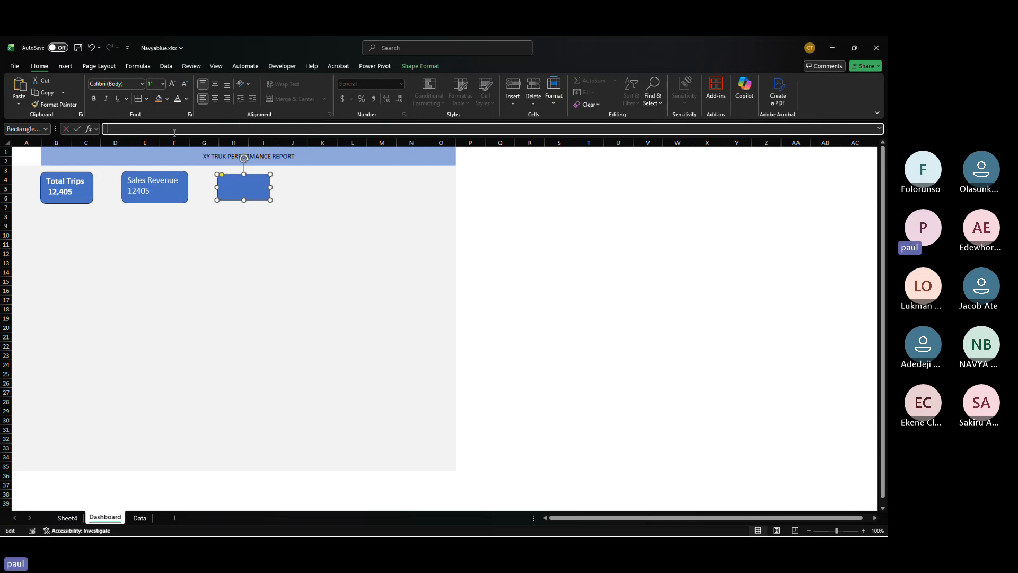
text(=)
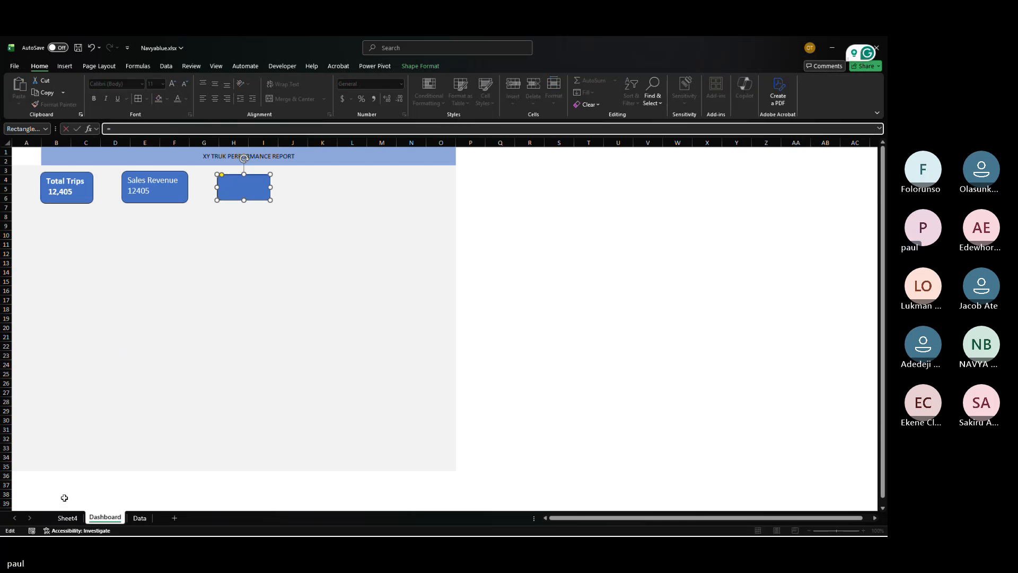
click(67, 519)
click(67, 522)
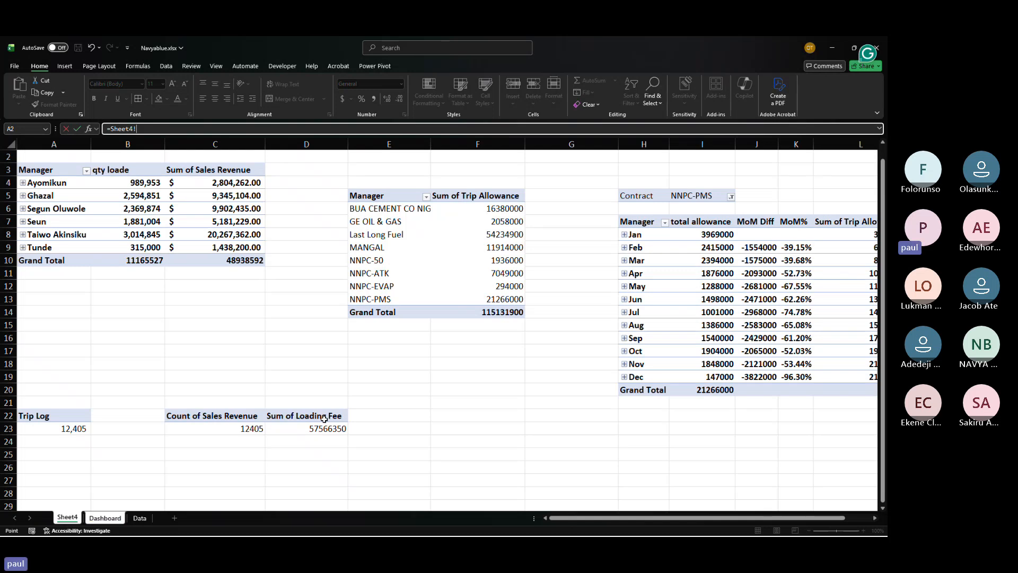
click(320, 427)
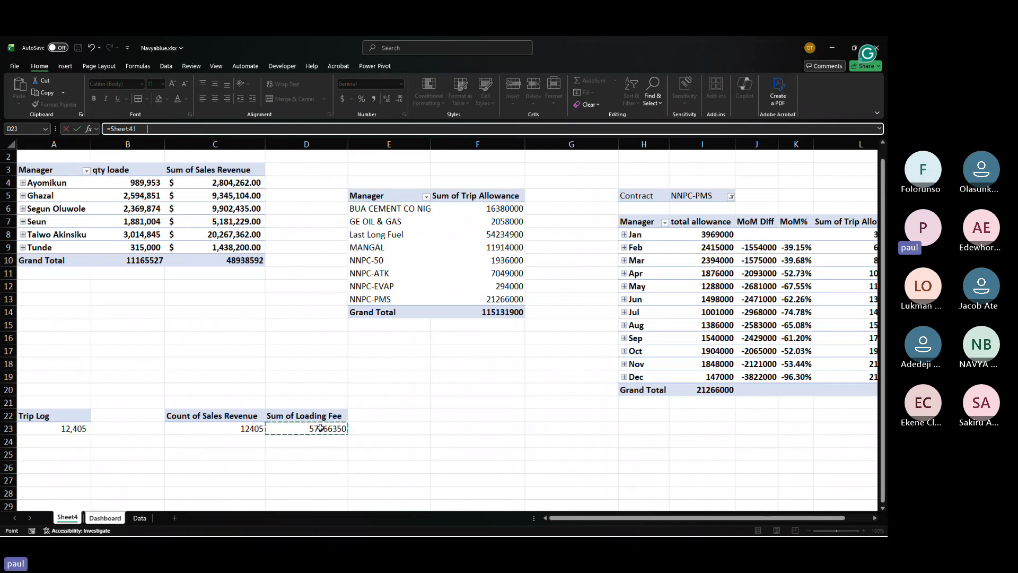
key(Return)
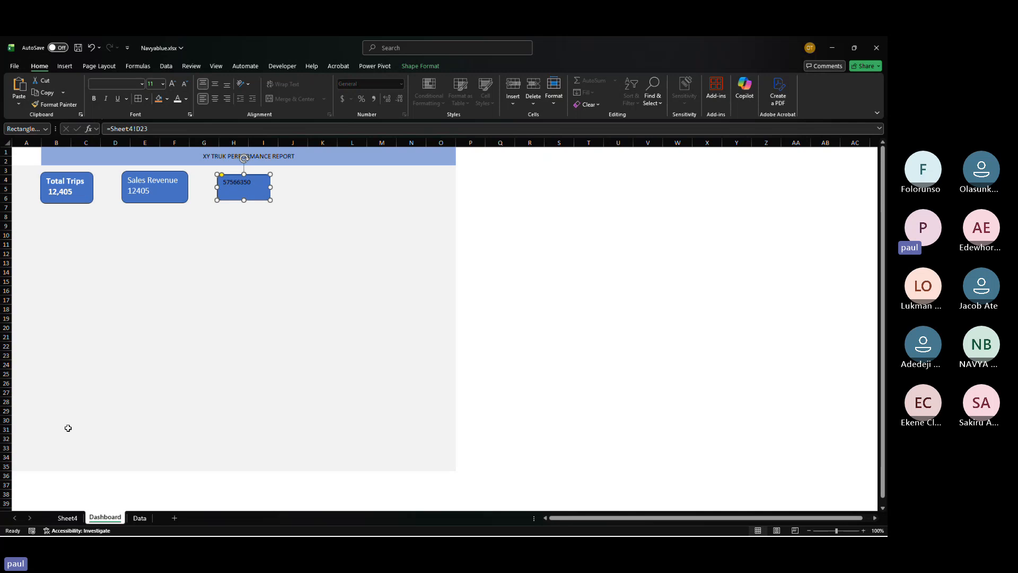
Step: Apply Accounting number format to Sheet4 cells C23 and D23
click(69, 520)
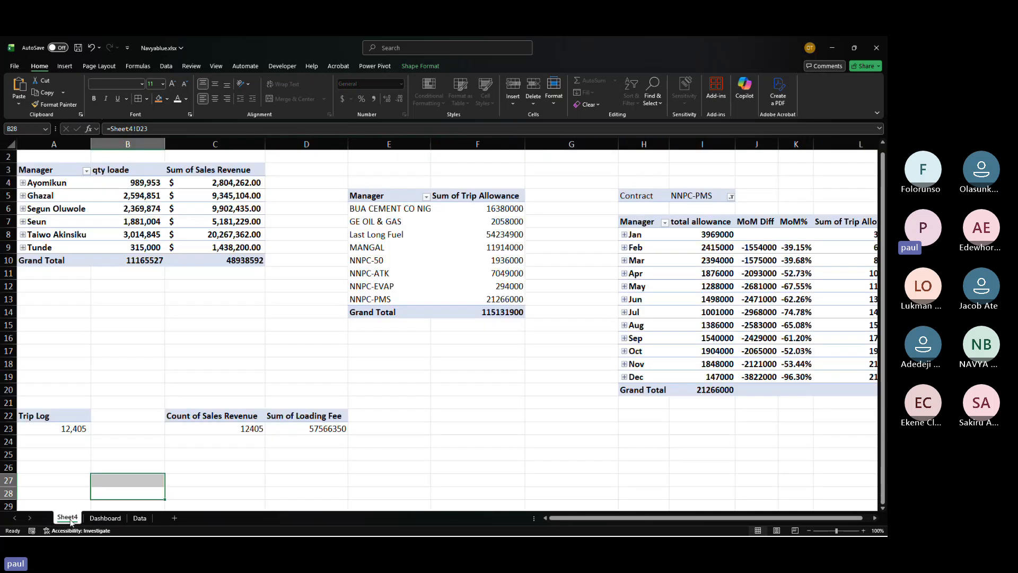
click(247, 428)
click(343, 104)
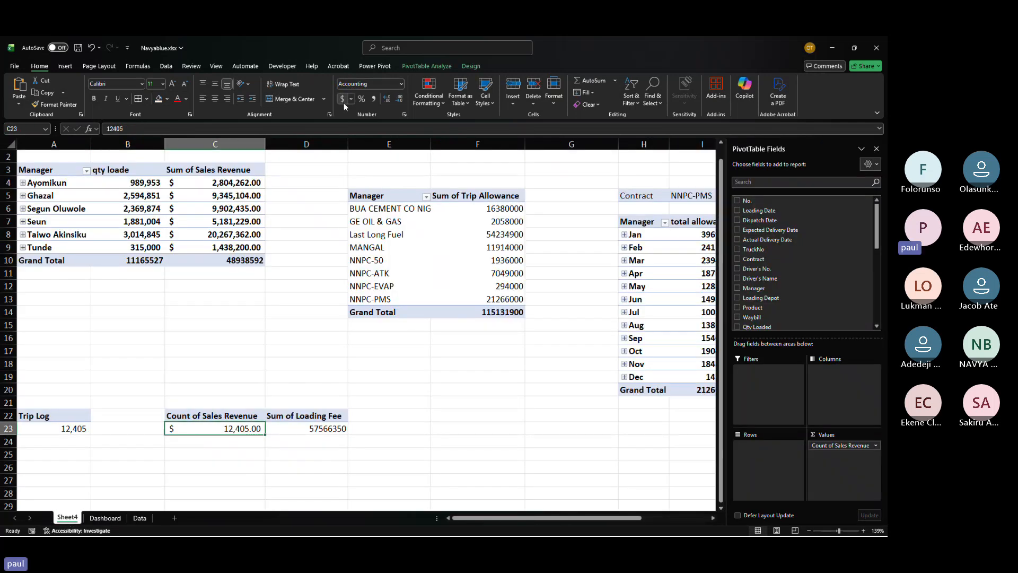
key(Return)
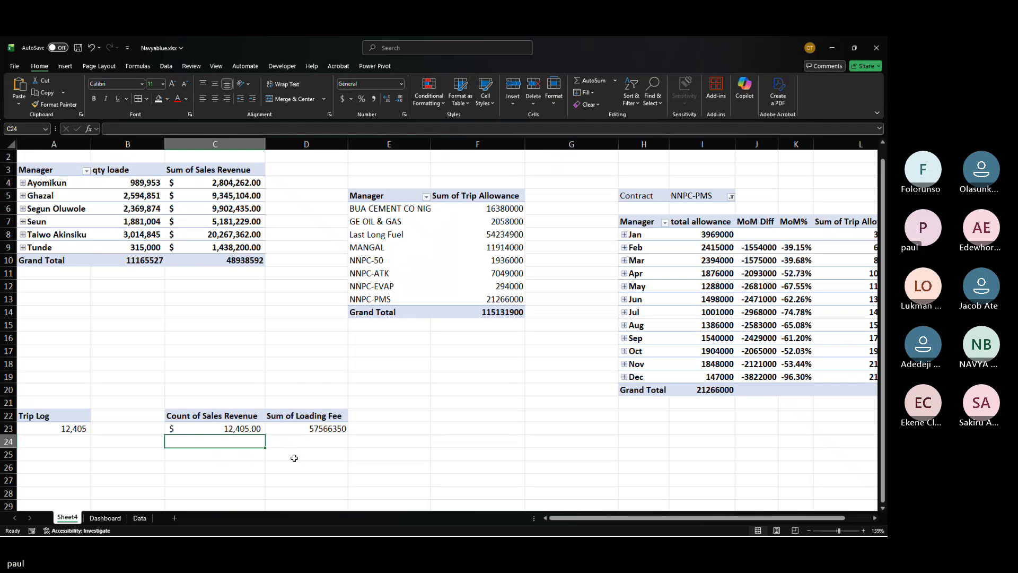
click(318, 428)
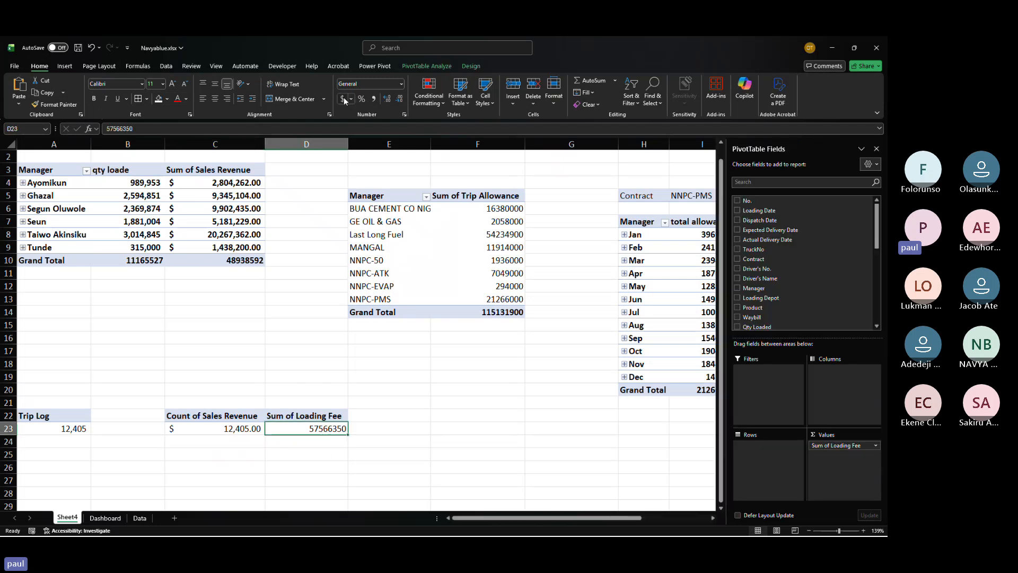
click(343, 99)
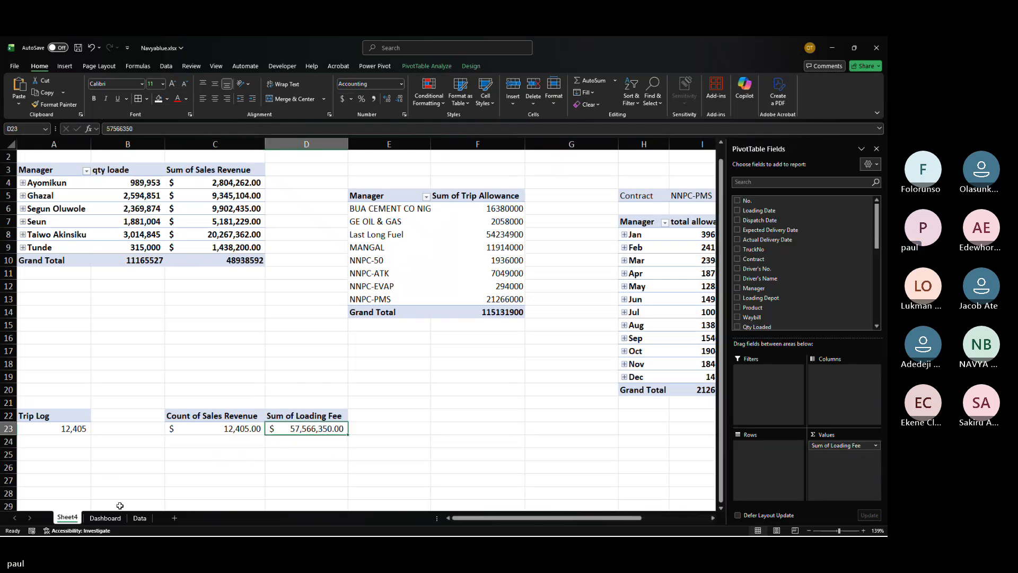
click(109, 519)
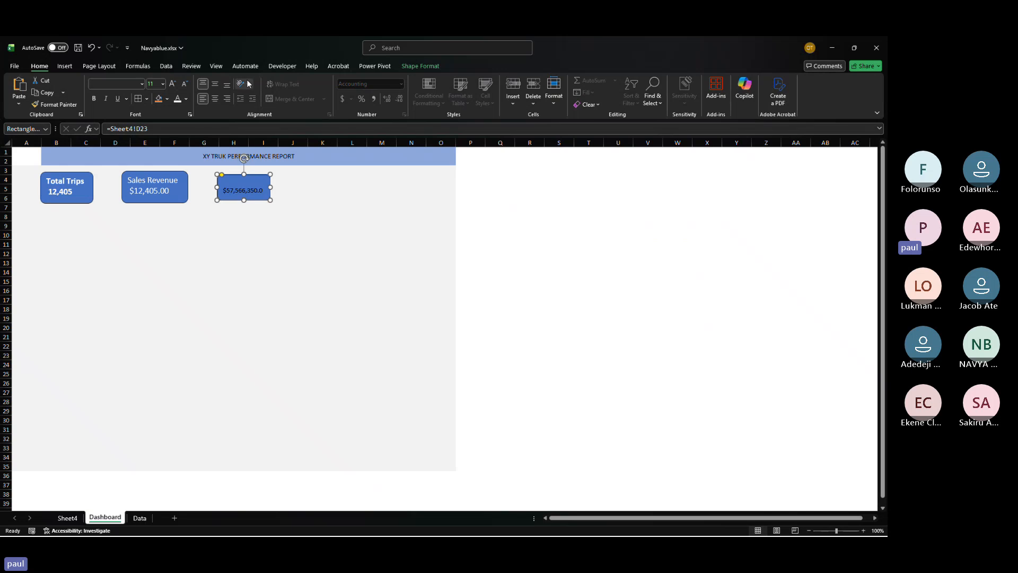
click(234, 190)
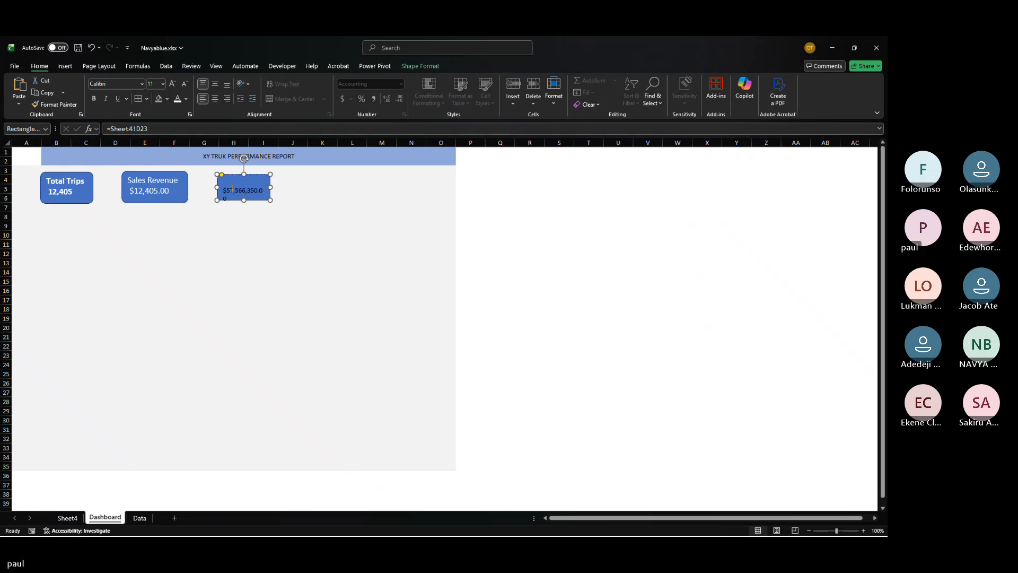
Step: Add the label Loading Fee to the third rectangle's text
text(Loading Fee)
Step: Enlarge all of the third rectangle's text to 14 pt and widen the rectangle to fit
key(ctrl+a)
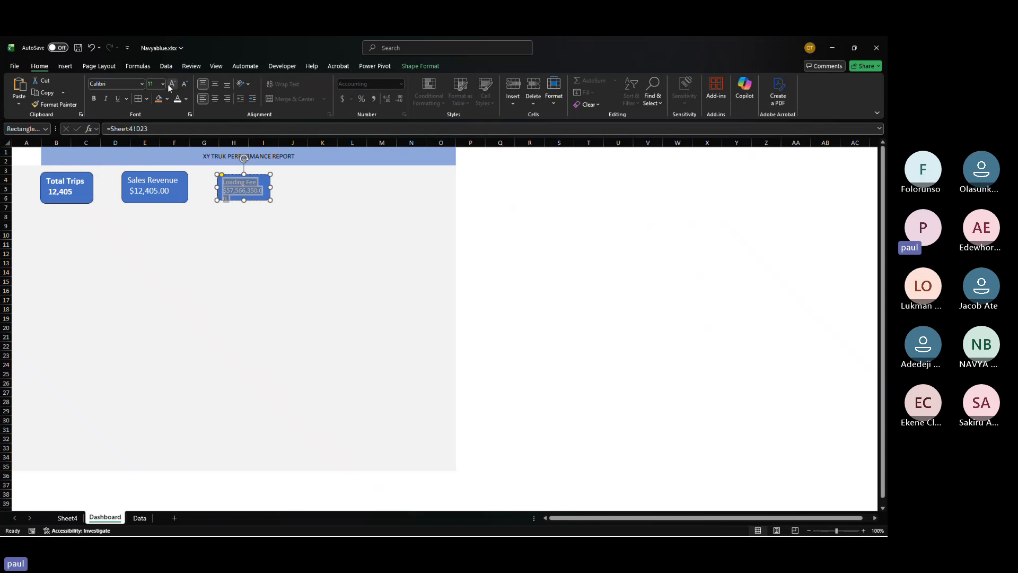
click(173, 85)
click(172, 85)
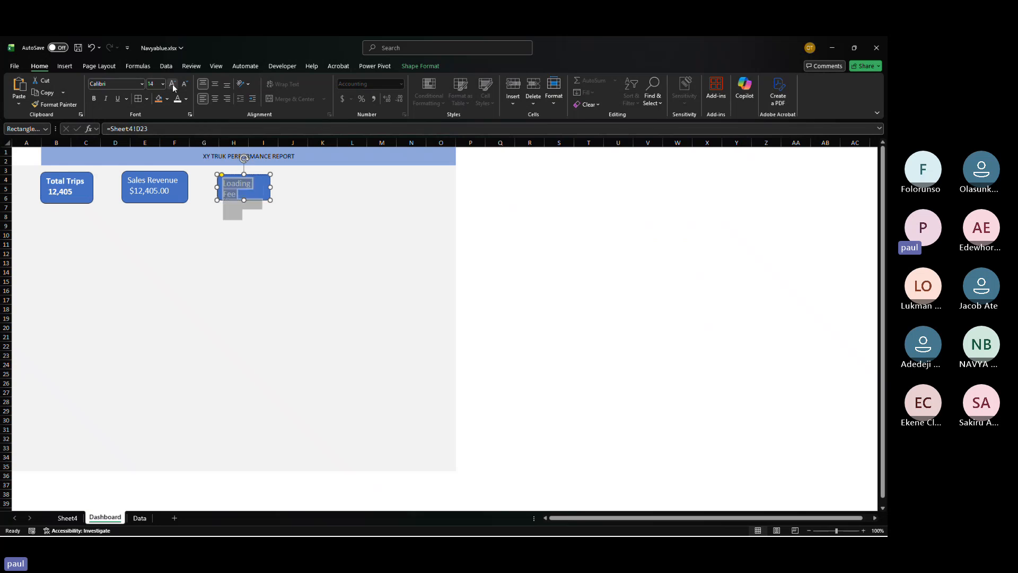
mouse_move(270, 187)
mouse_down()
mouse_move(296, 185)
mouse_move(257, 202)
mouse_up()
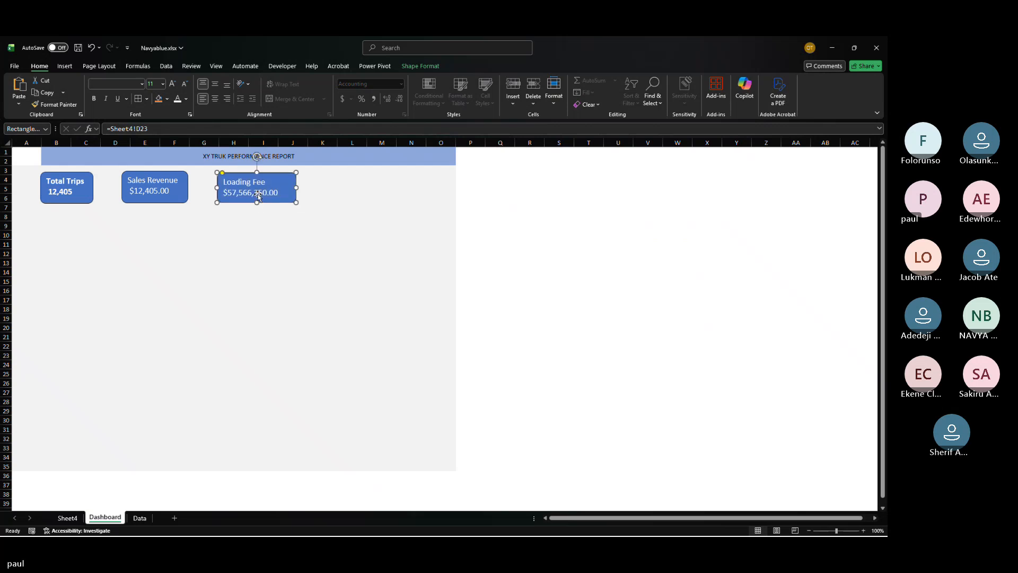
drag(257, 173, 257, 170)
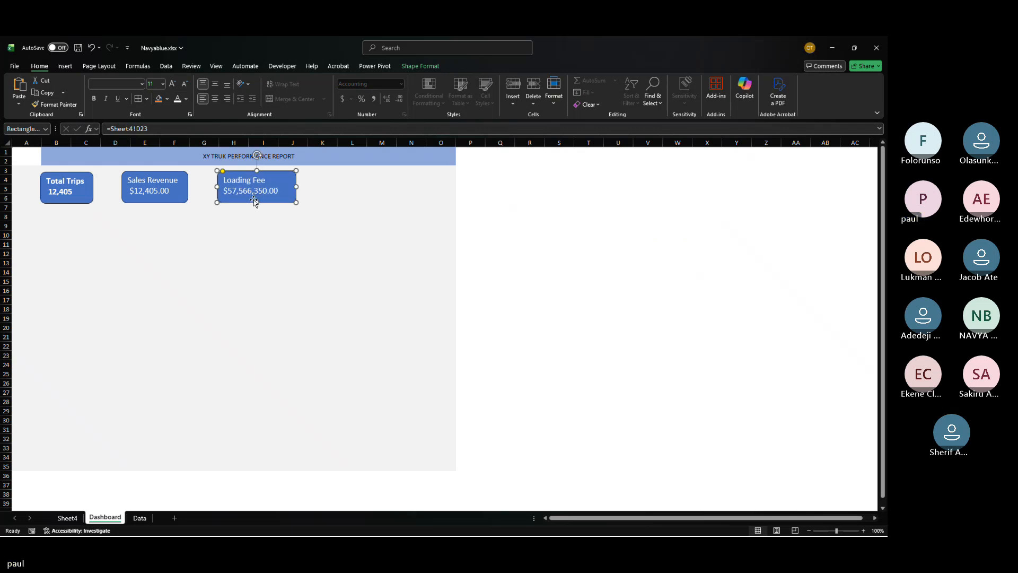
click(493, 226)
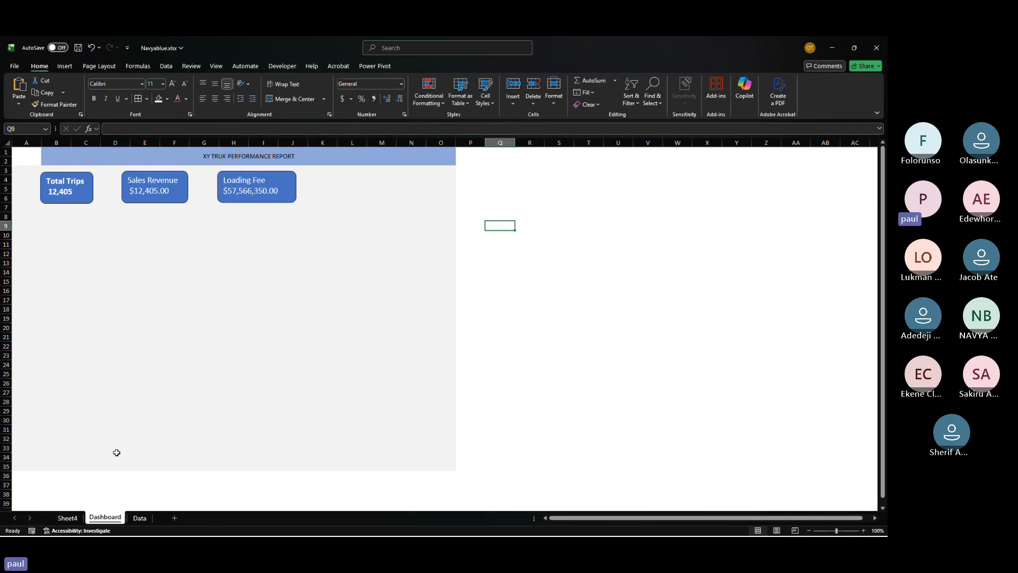
Step: Insert a Contract slicer for the Sum of Loading Fee PivotTable on Sheet4
click(68, 518)
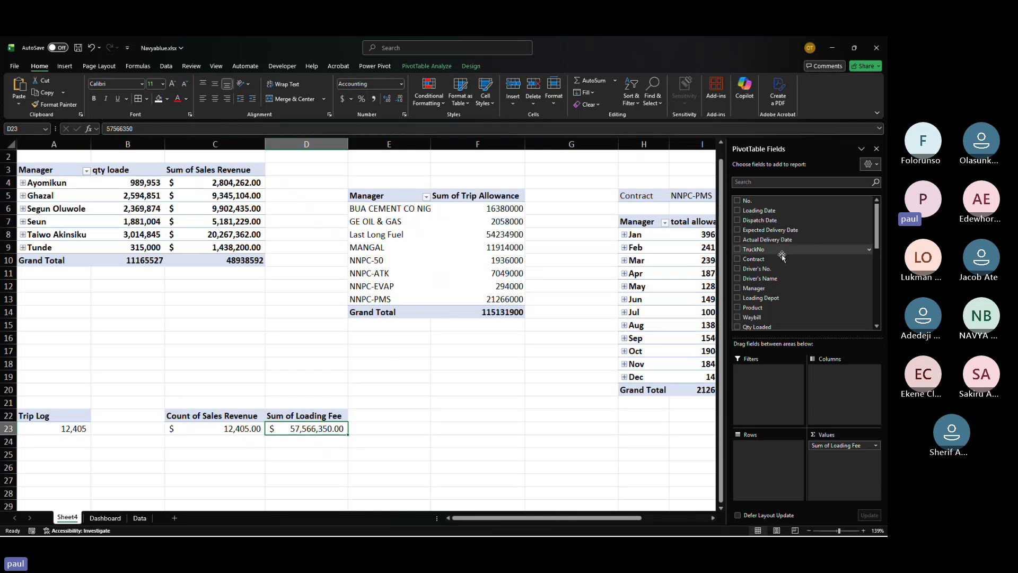
scroll(748, 263, down, 4)
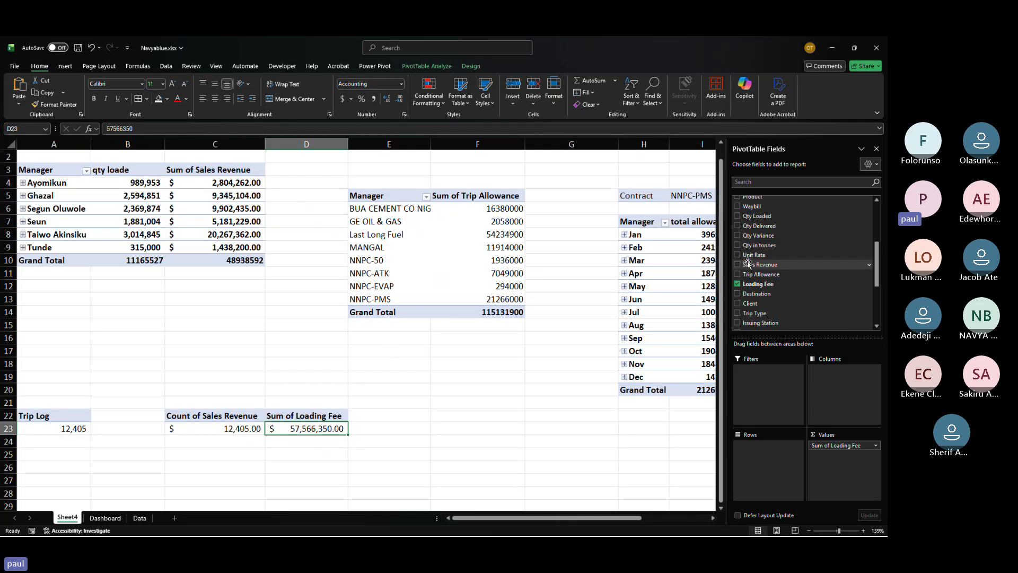
scroll(748, 263, up, 3)
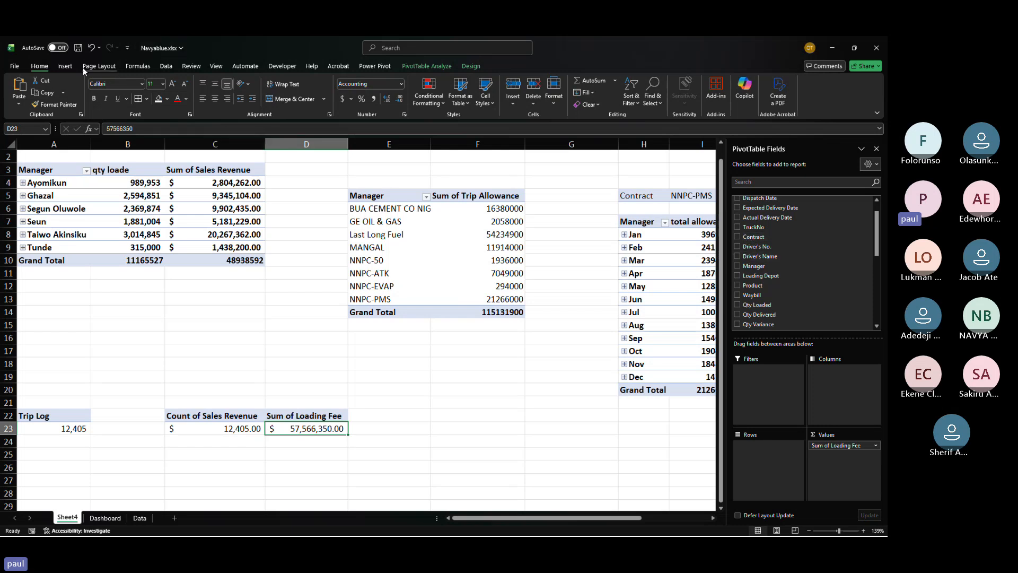
click(65, 67)
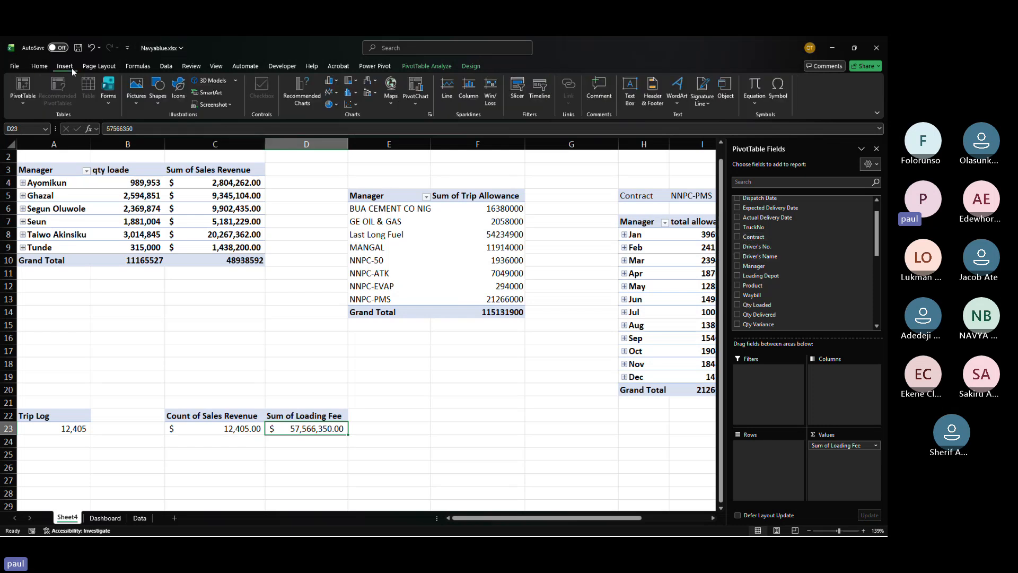
click(517, 90)
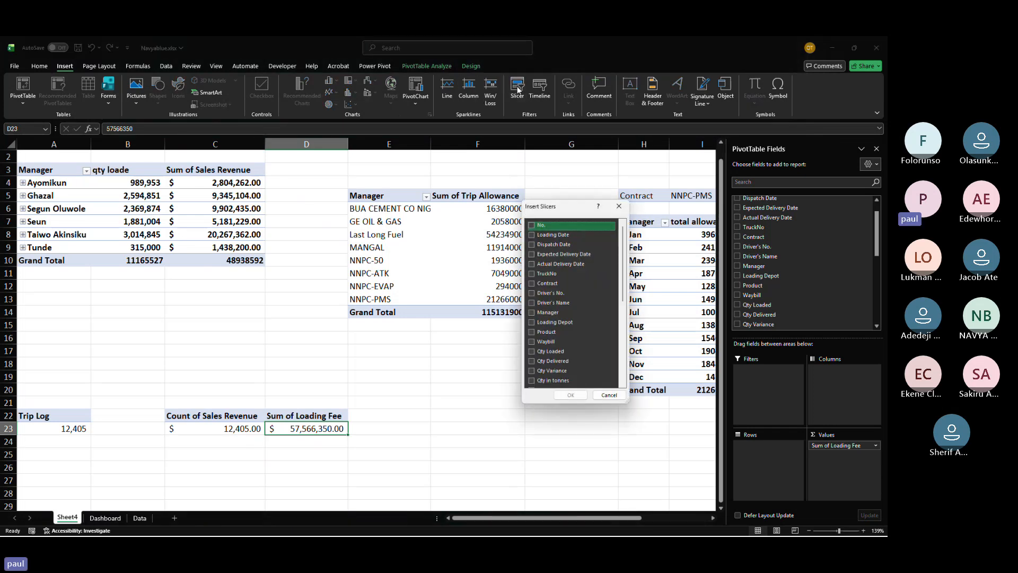
click(531, 284)
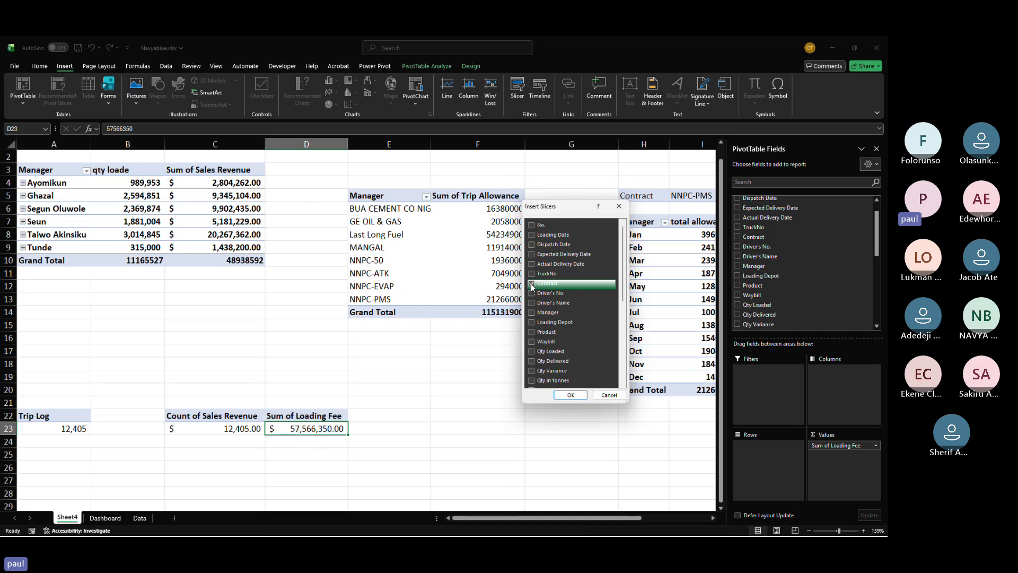
click(572, 394)
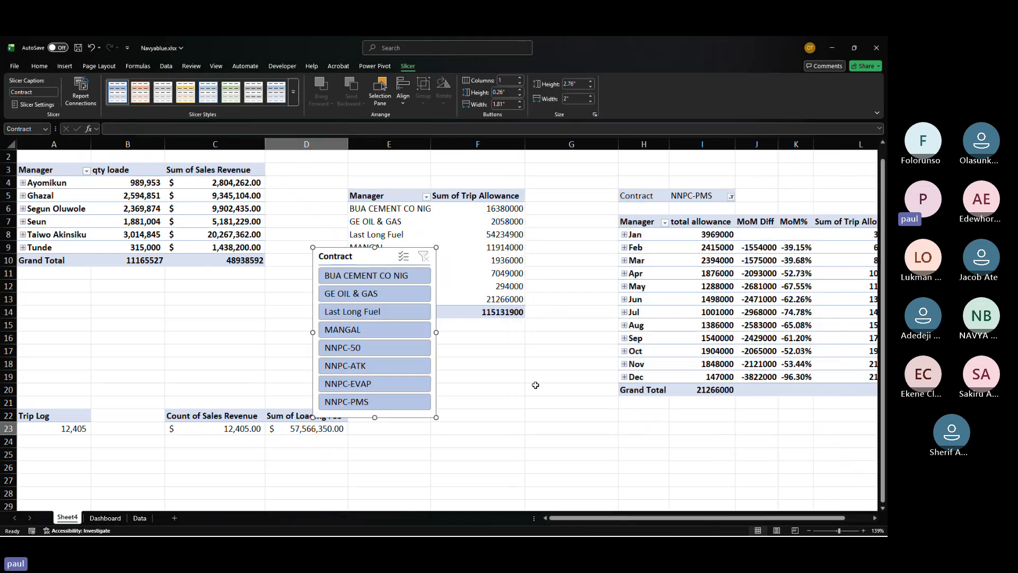
Step: Try the slicer's Last Long Fuel, NNPC-PMS and NNPC-50 filters and check the Dashboard's Loading Fee figure
click(371, 311)
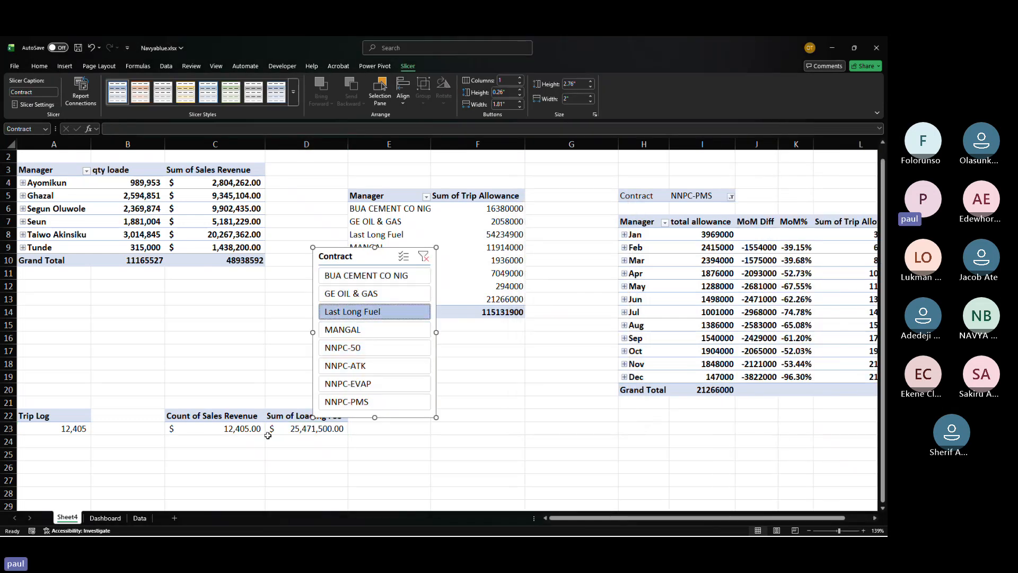
click(366, 402)
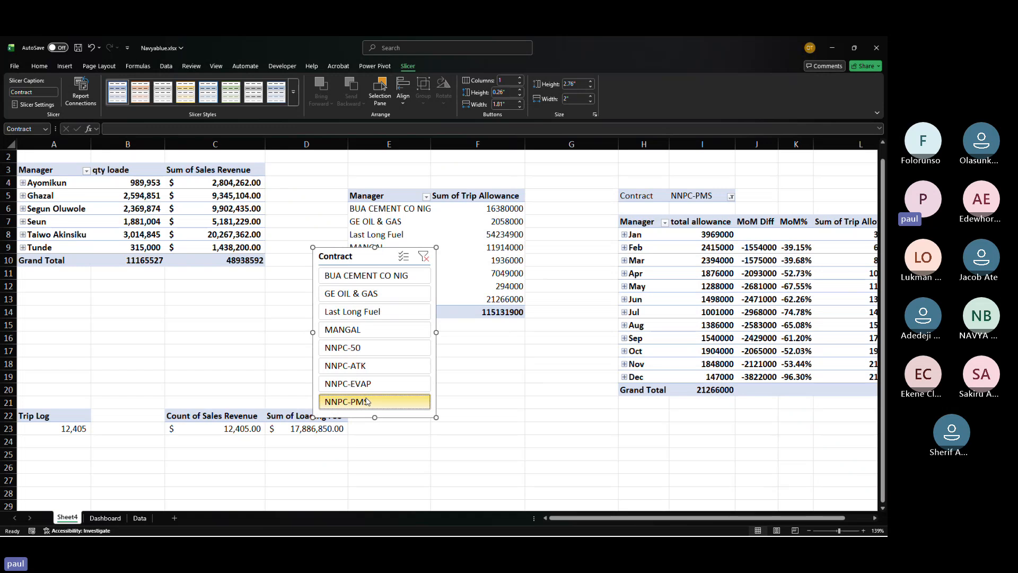
click(345, 350)
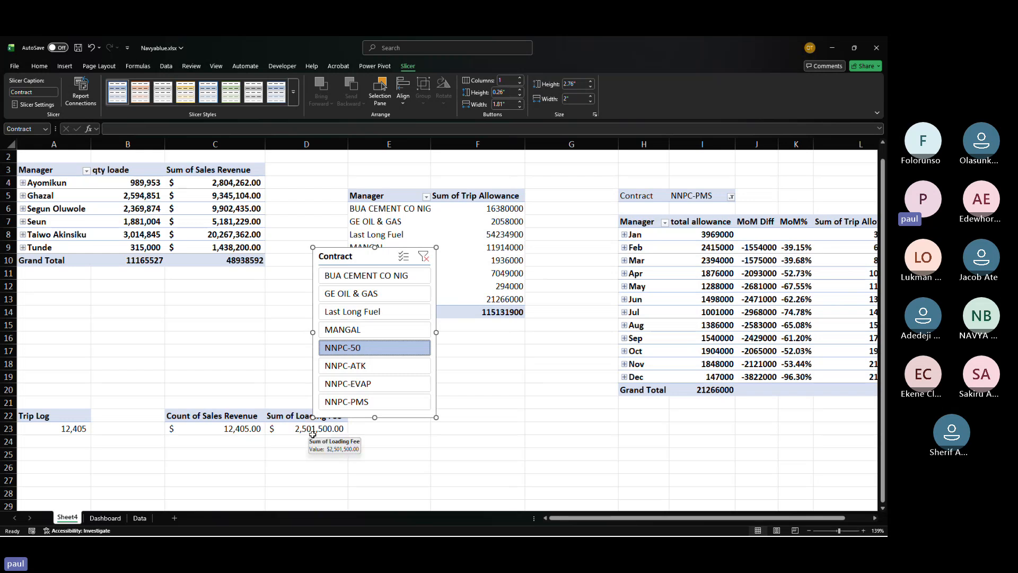
click(106, 518)
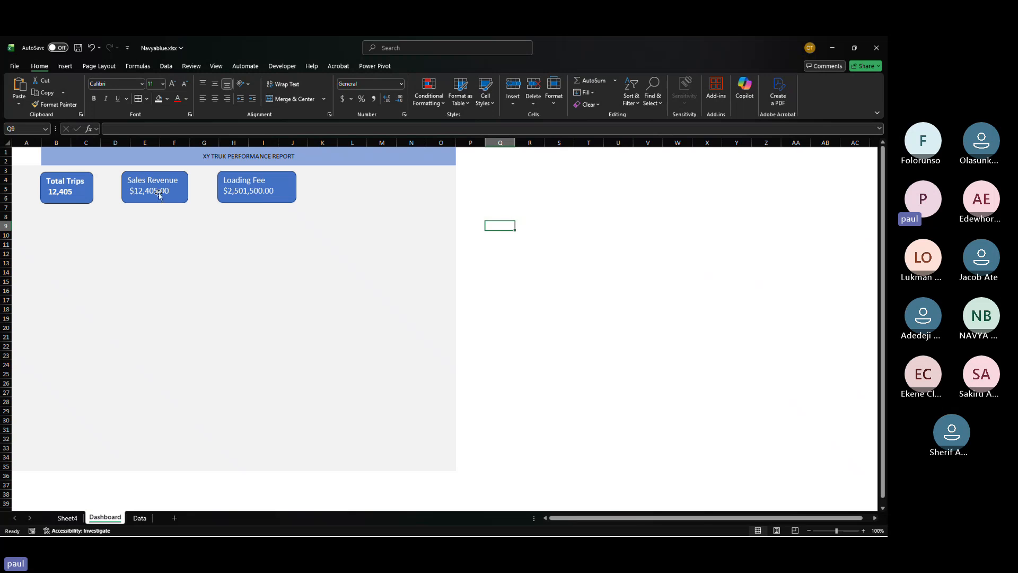
Step: Move the Contract slicer from Sheet4 onto the Dashboard, beside the Loading Fee rectangle
click(68, 518)
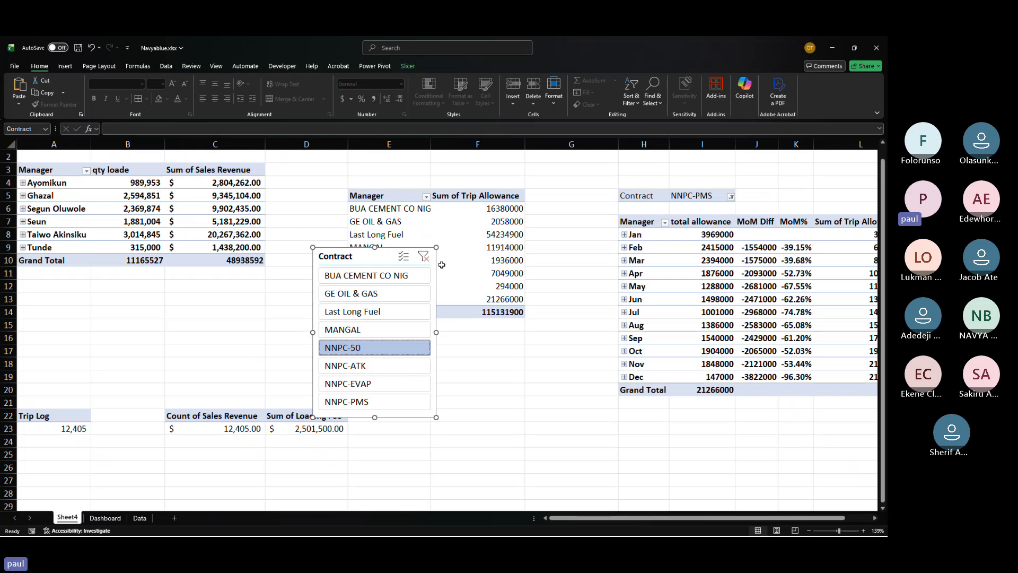
key(Delete)
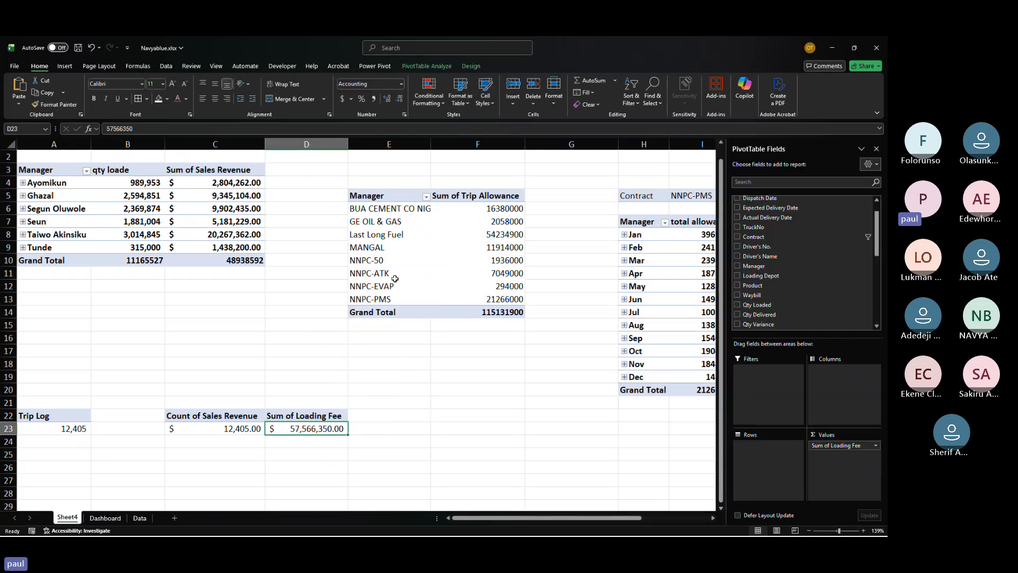
click(109, 518)
key(ctrl+v)
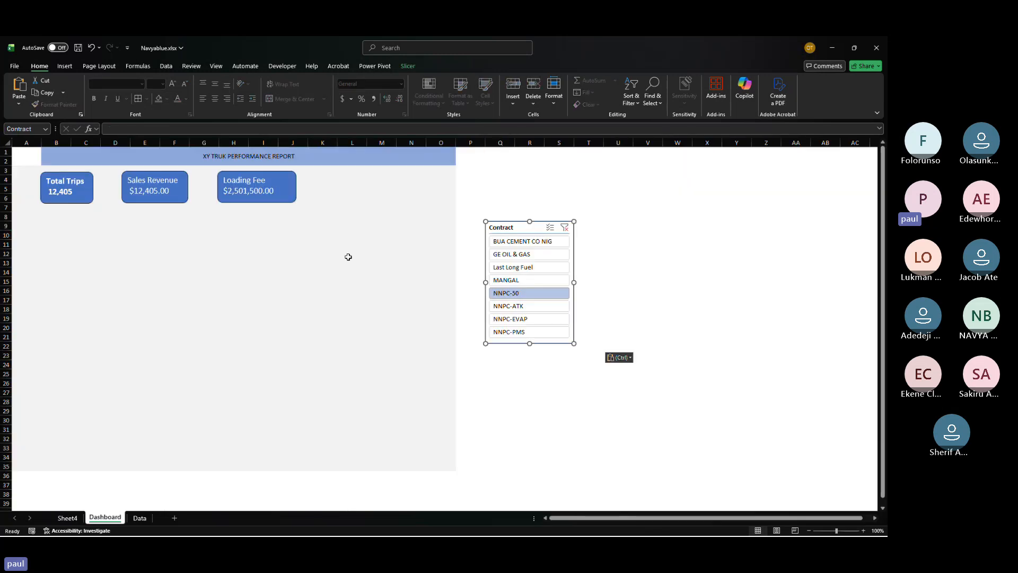
drag(517, 222, 400, 170)
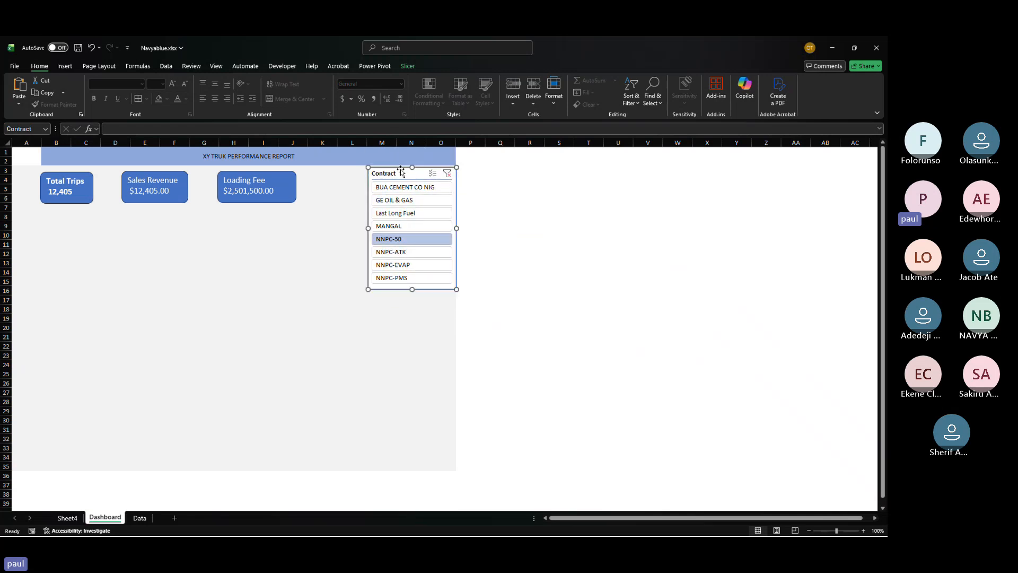
Step: Filter the Contract slicer to NNPC-ATK
click(418, 211)
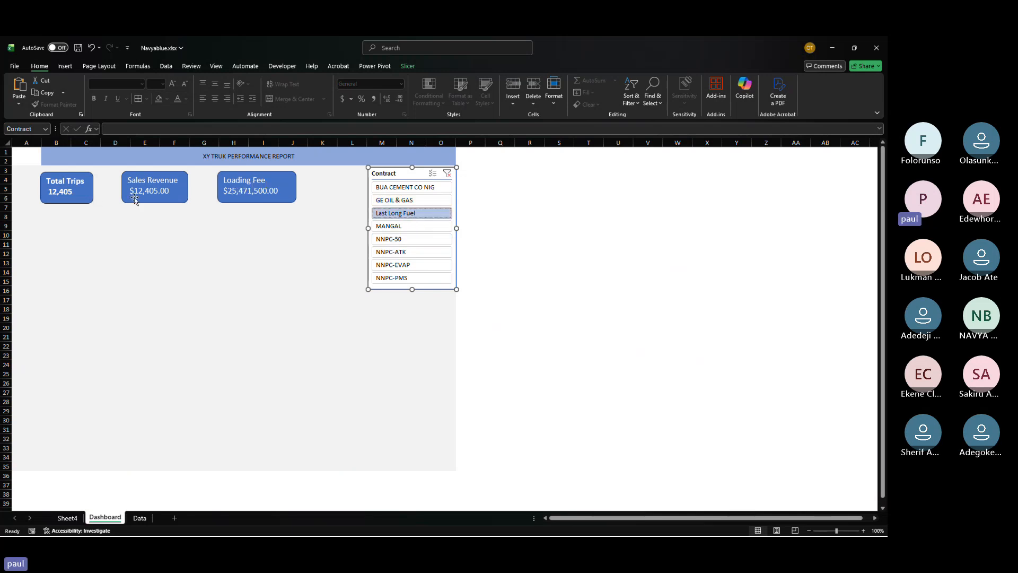
click(417, 256)
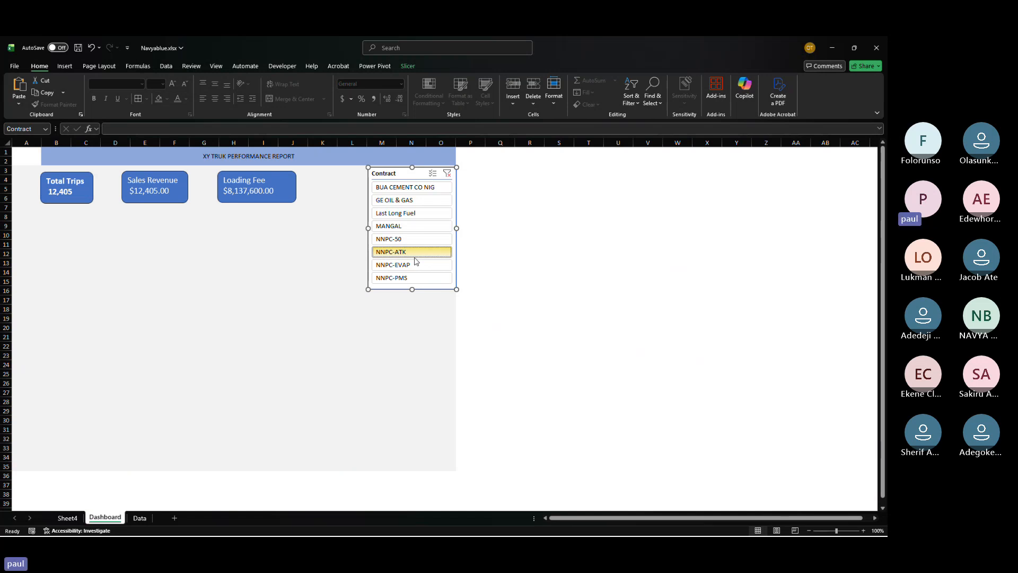
right_click(414, 260)
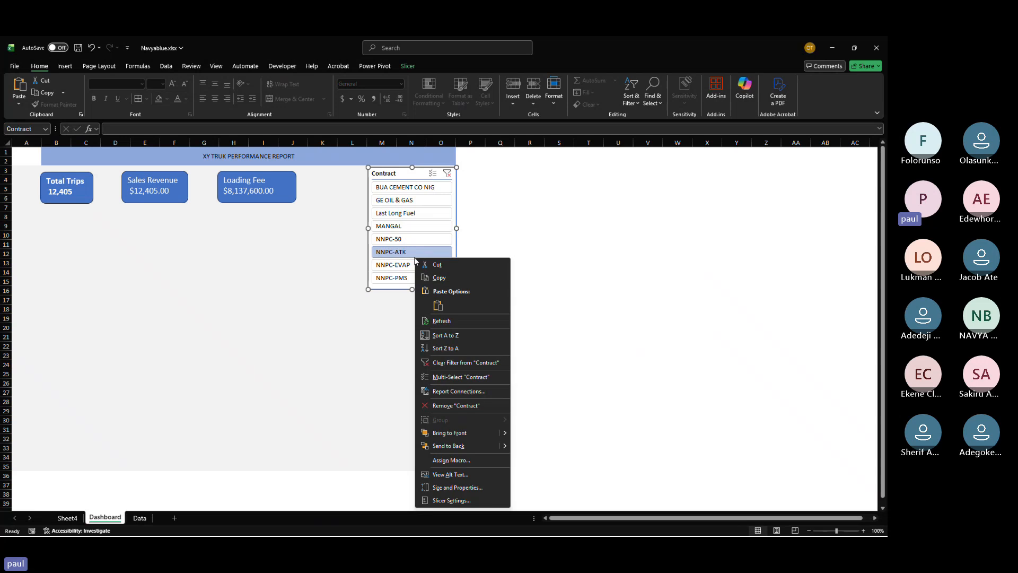
key(Escape)
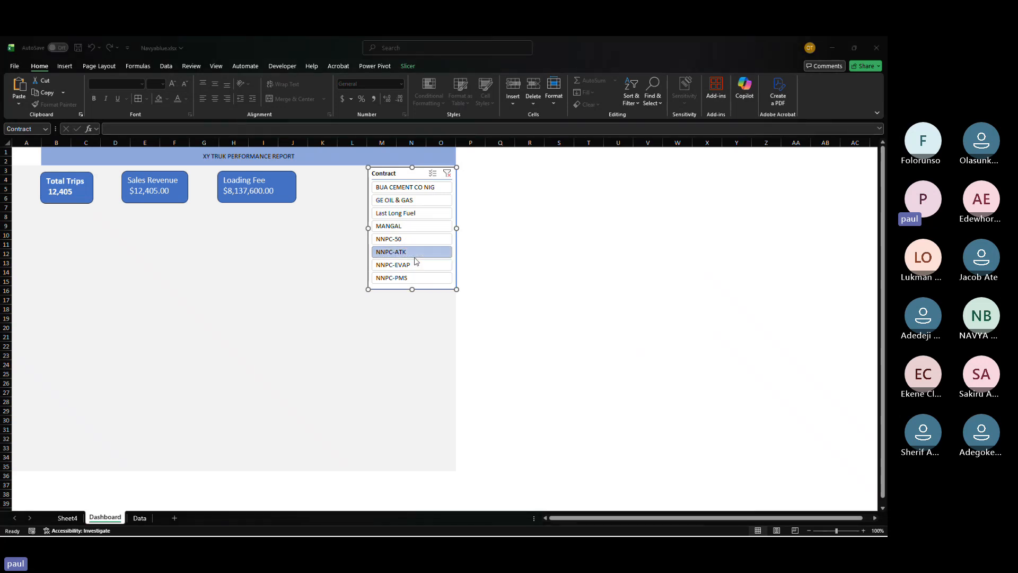
key(alt+Tab)
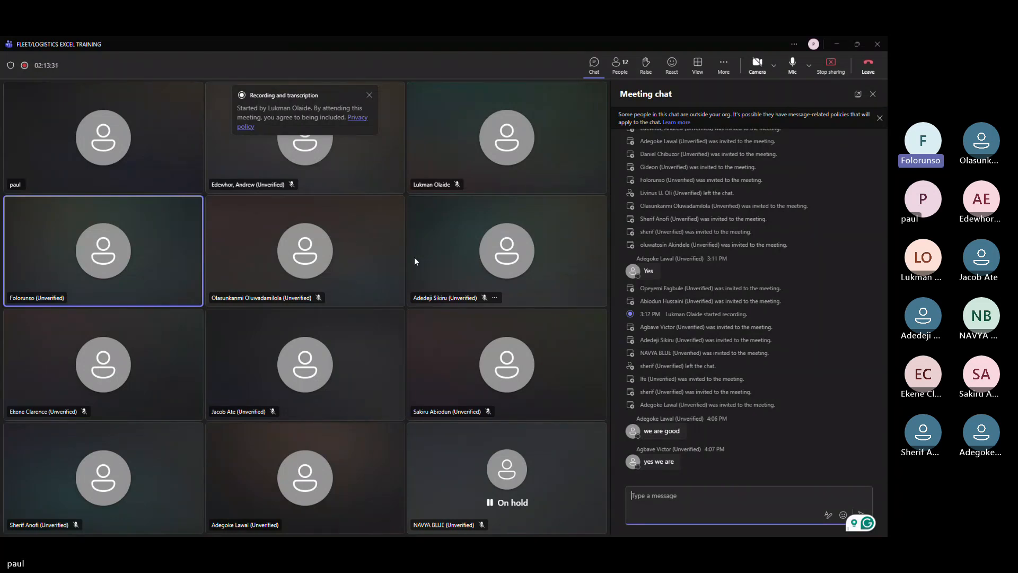
key(alt+Tab)
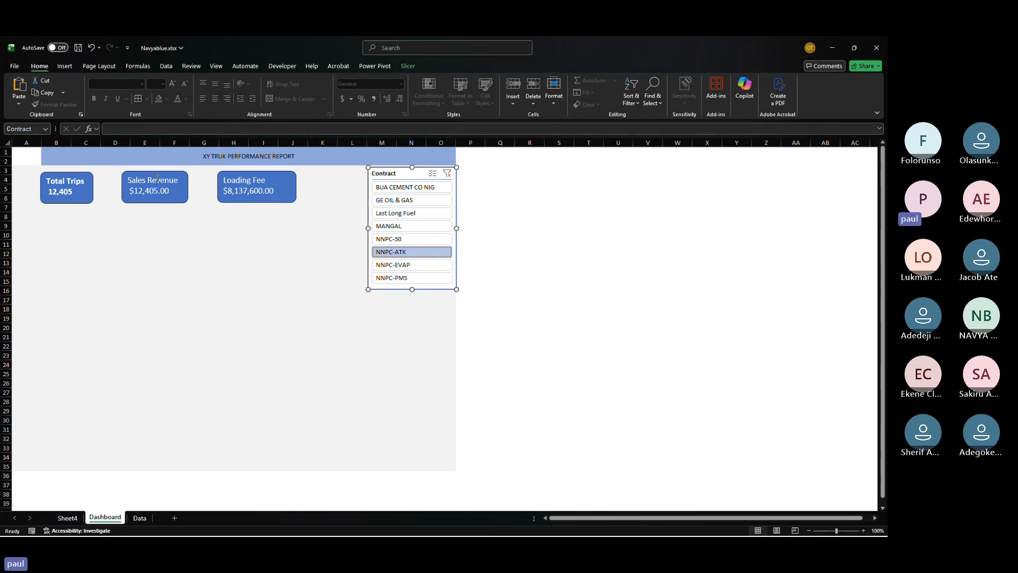
click(55, 199)
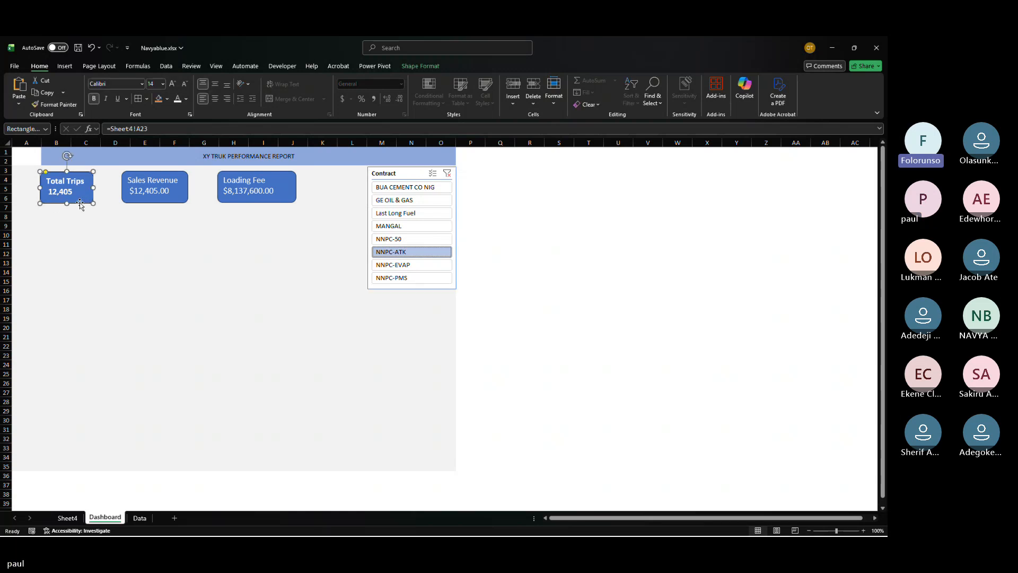
drag(80, 205, 149, 243)
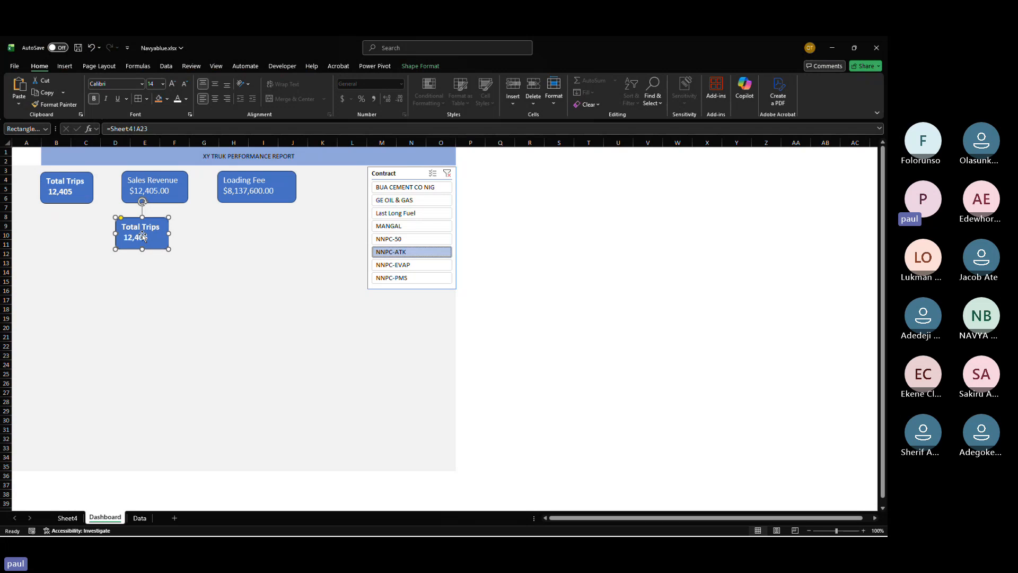
key(Delete)
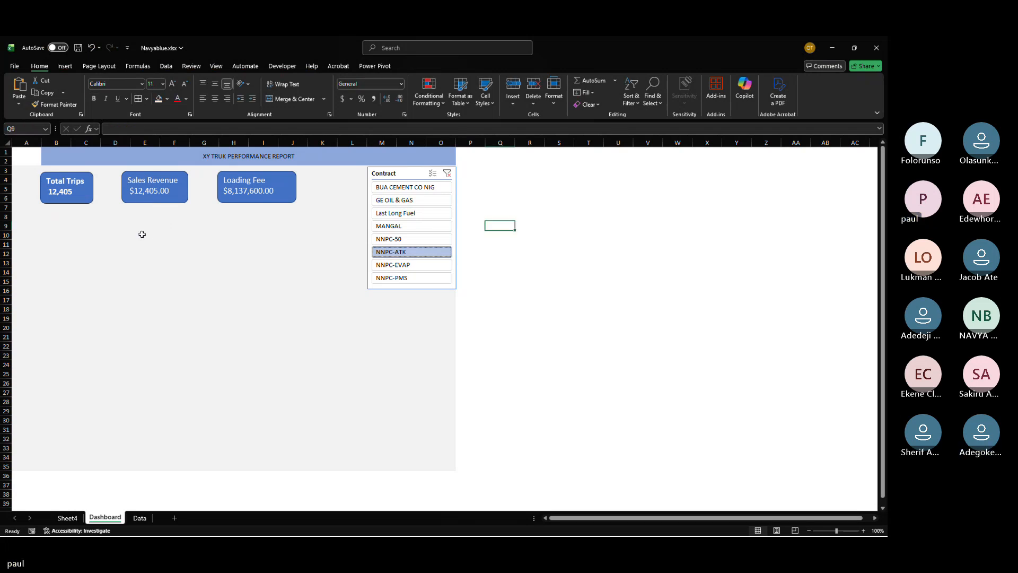
key(alt+Tab)
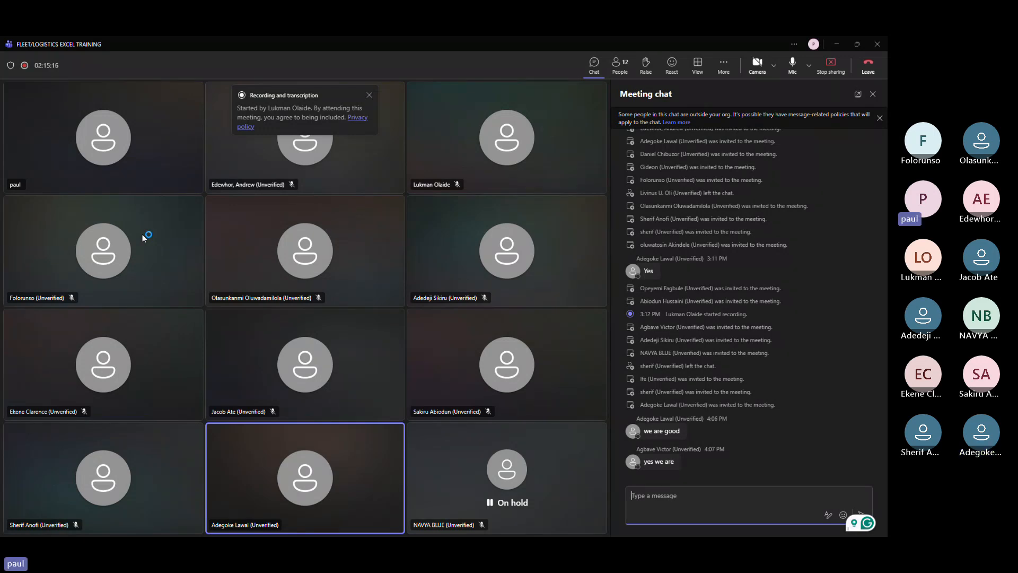
key(alt+Tab)
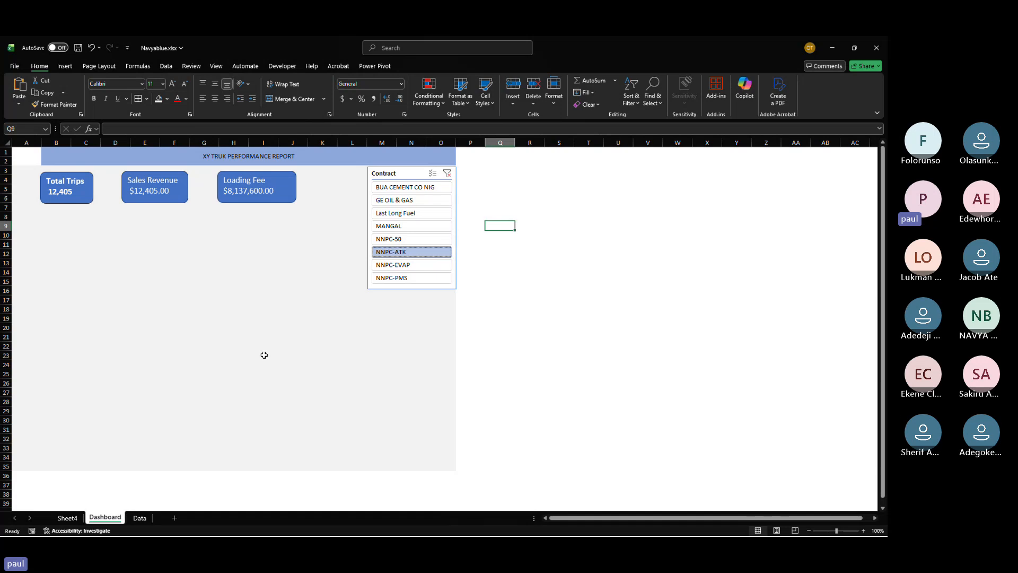
Step: Draw a fourth rectangle about 1.24 by 0.76 inches to the right of the Loading Fee rectangle
click(71, 66)
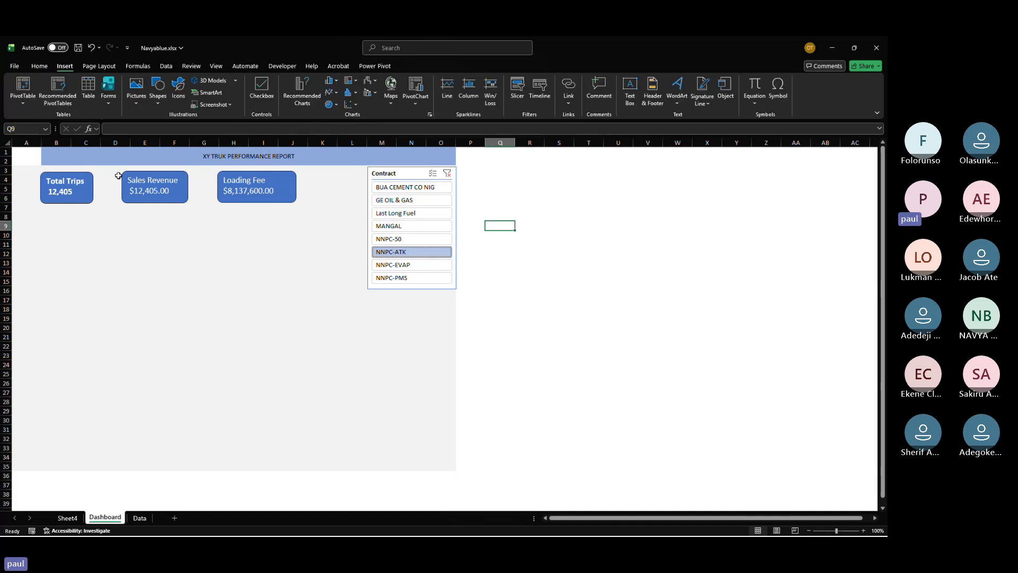
click(157, 98)
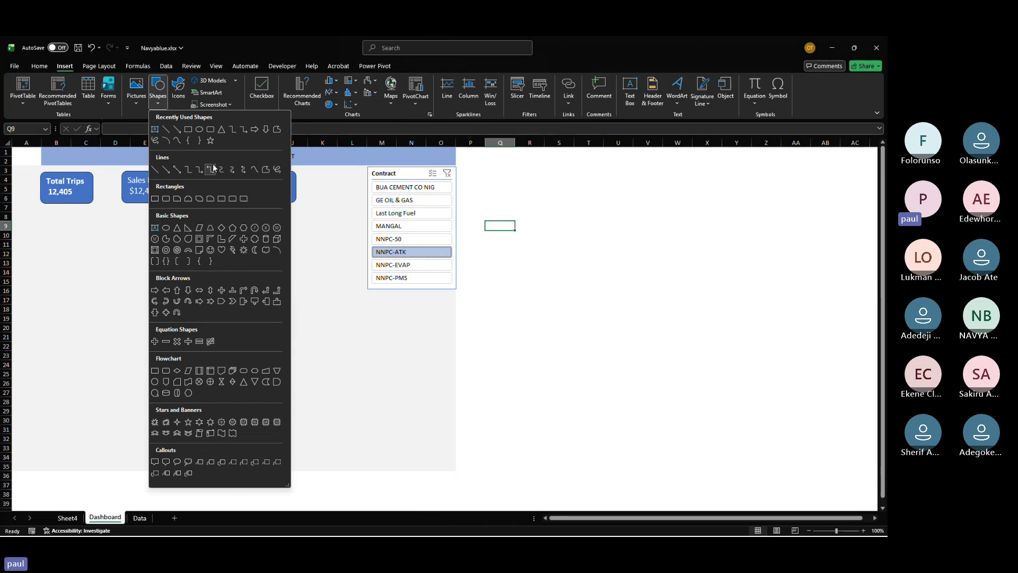
click(210, 129)
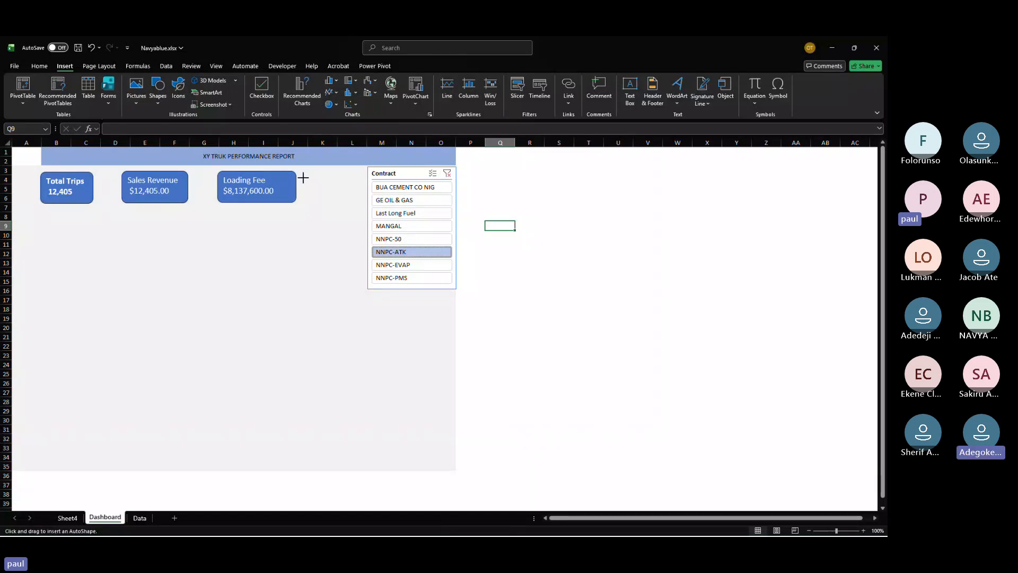
drag(305, 178, 358, 211)
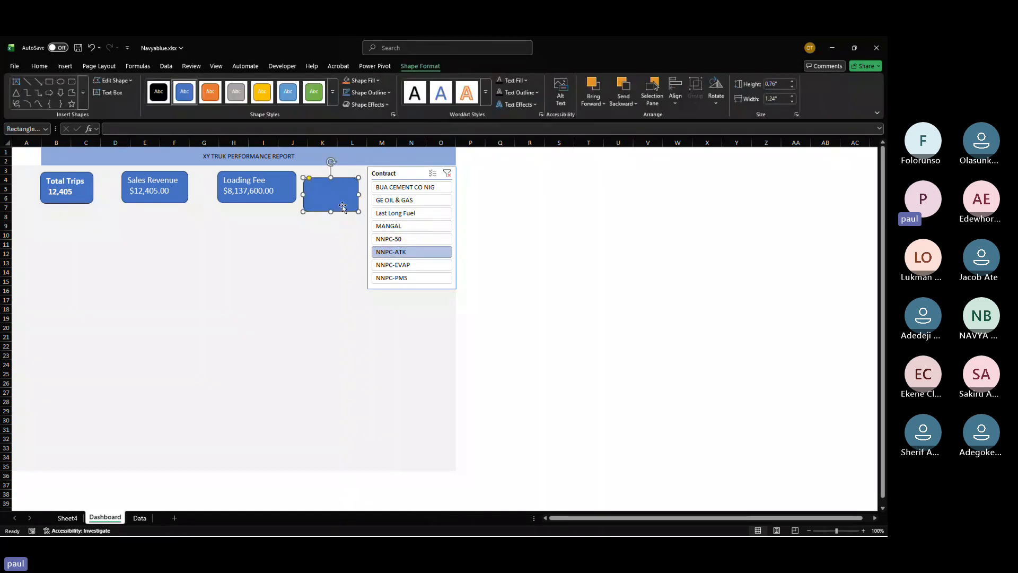
Step: Link the new rectangle's text to cell D23 on Sheet4 with a formula
click(127, 131)
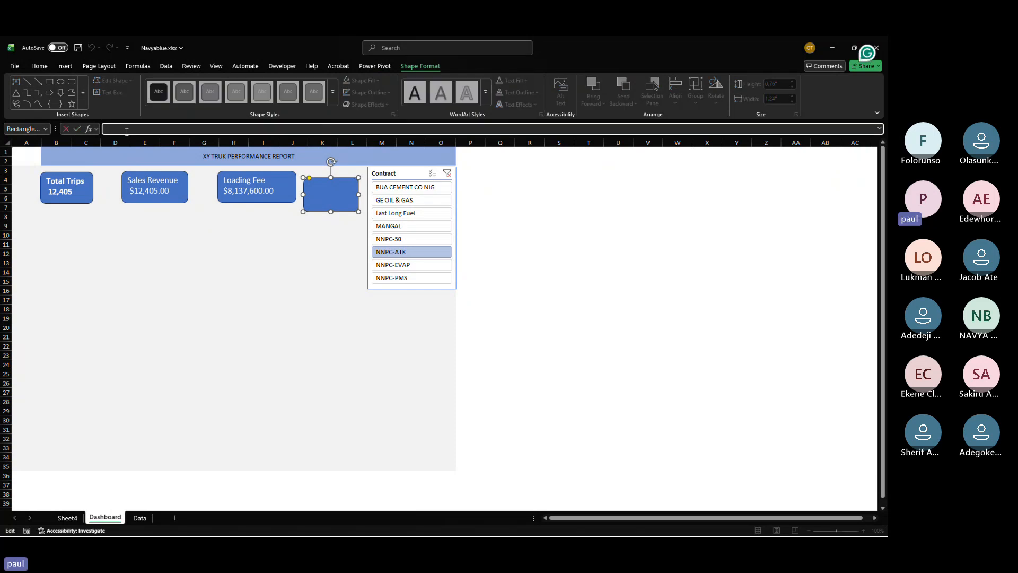
text(=)
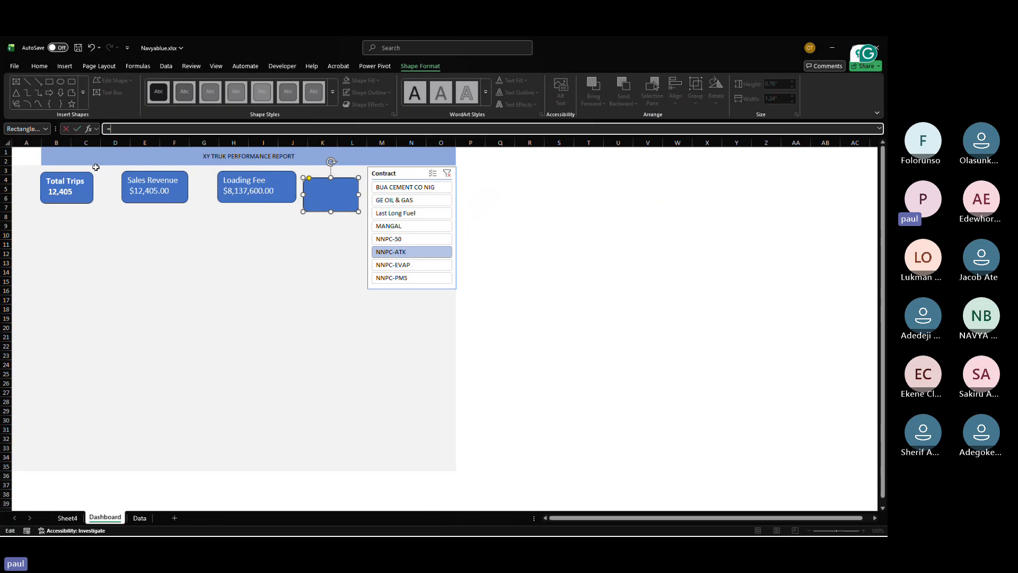
click(69, 518)
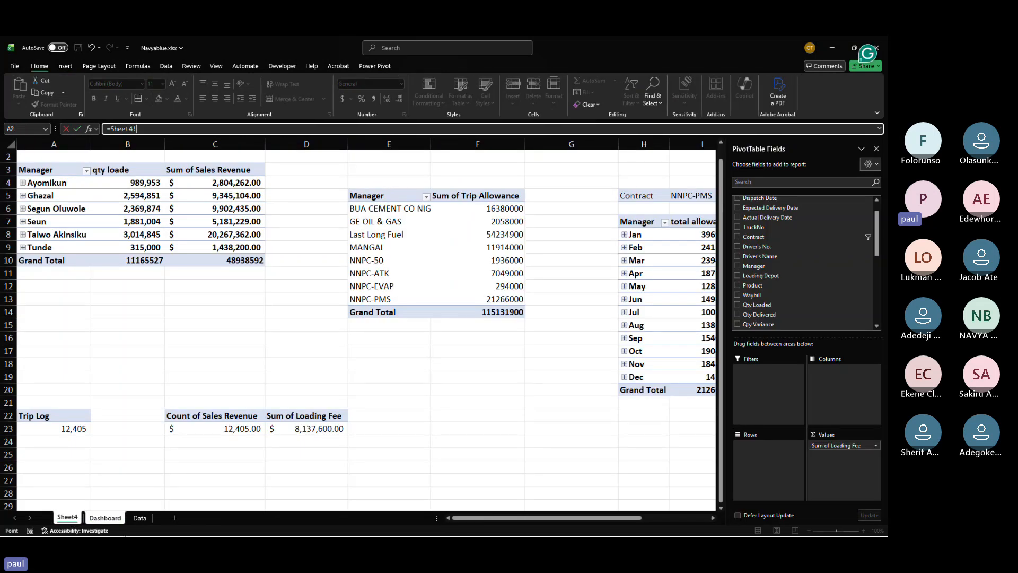
click(288, 428)
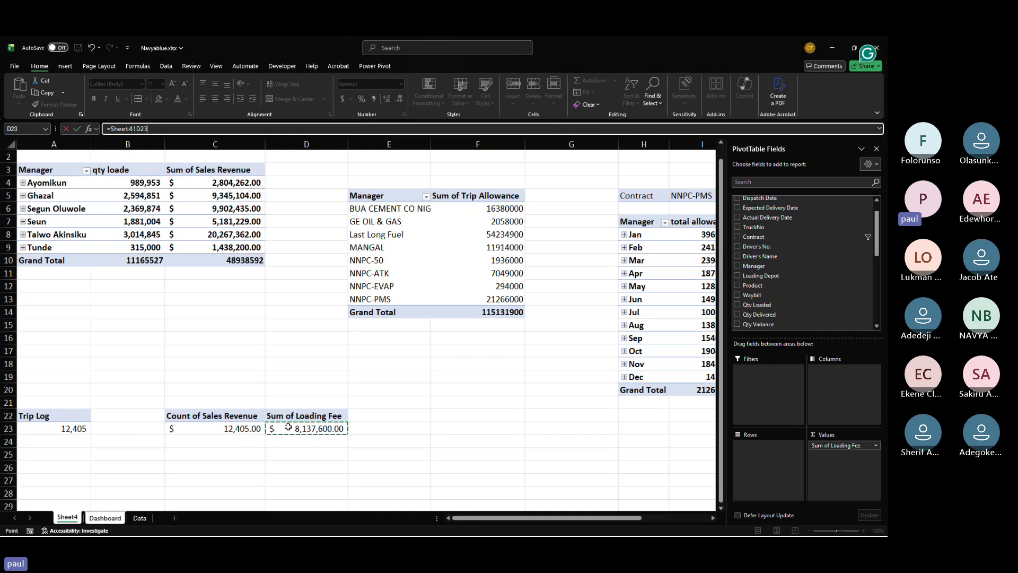
key(Return)
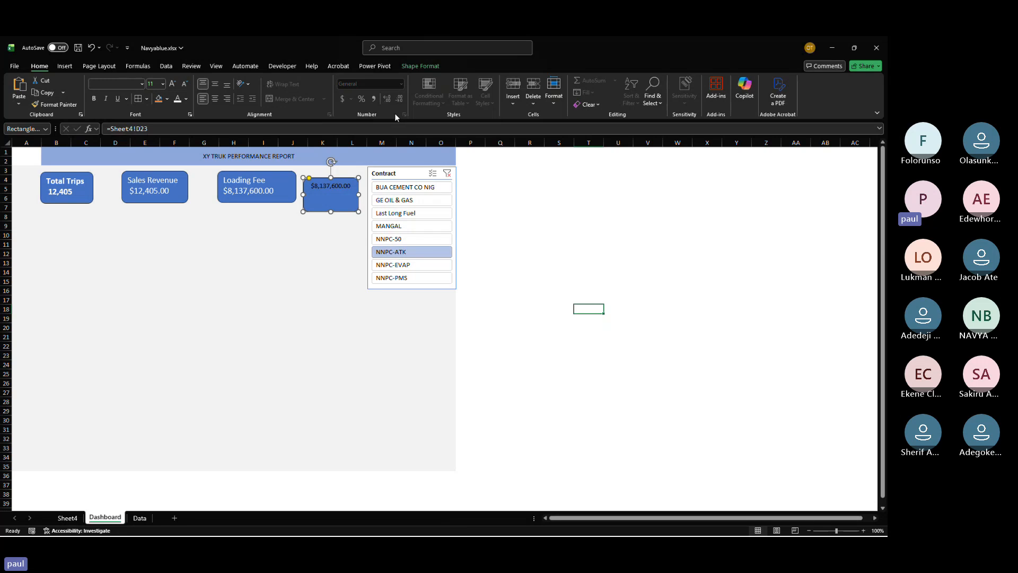
Step: Add the heading Total income on a line above the linked value inside the rectangle
right_click(320, 188)
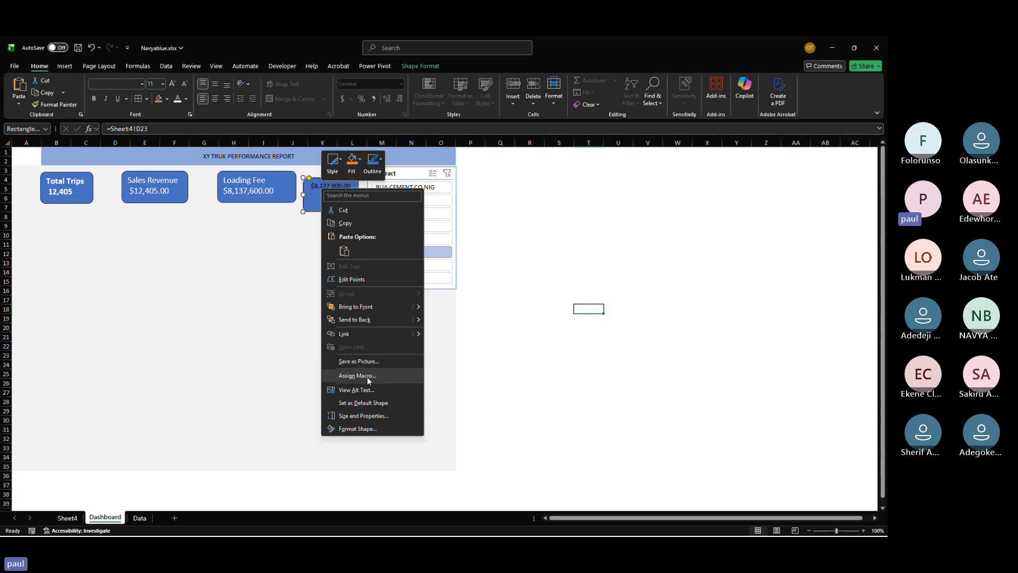
click(465, 355)
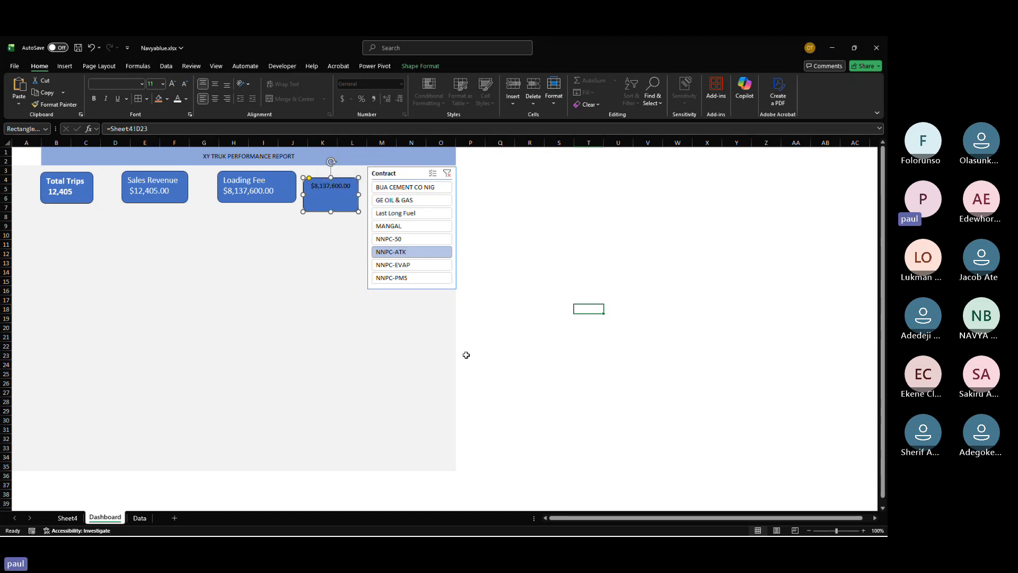
click(311, 188)
scroll(295, 179, up, 5)
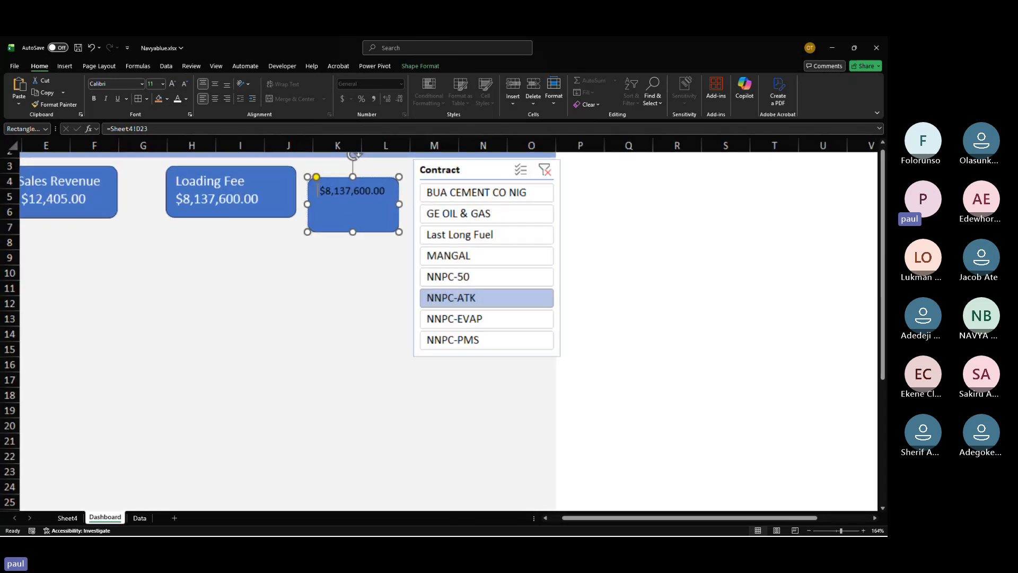
key(Return)
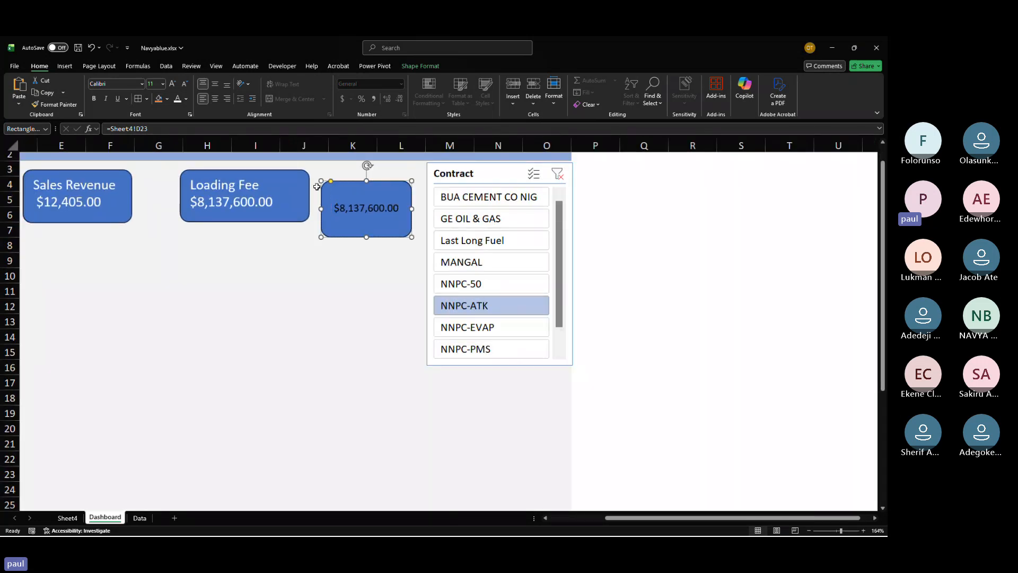
text(TOta)
key(BackSpace)
key(BackSpace)
key(BackSpace)
text(ota)
key(BackSpace)
text(l income)
Step: Enlarge the rectangle's text size and resize the rectangle so both lines fit
key(ctrl+a)
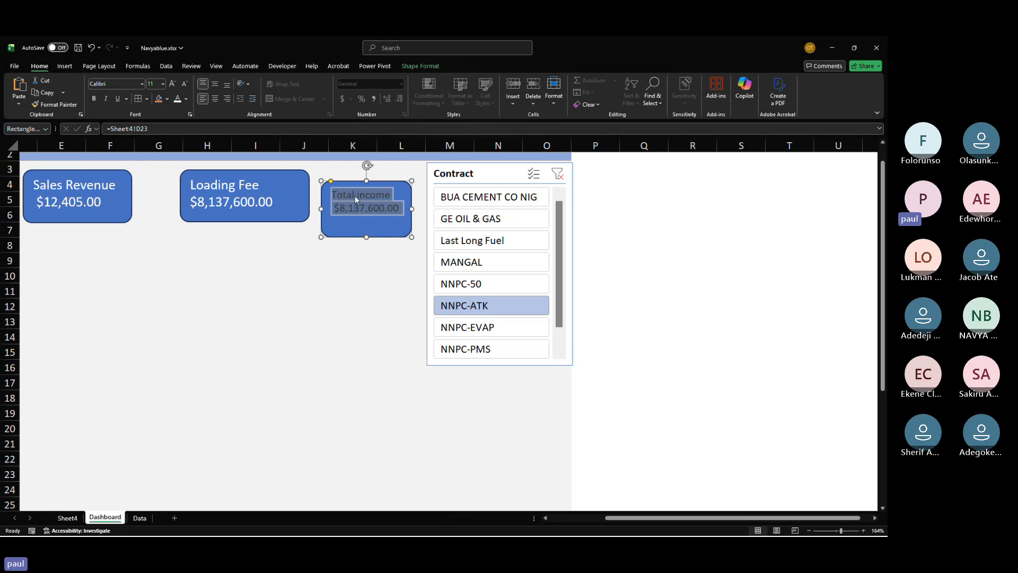
click(176, 102)
click(172, 85)
click(173, 85)
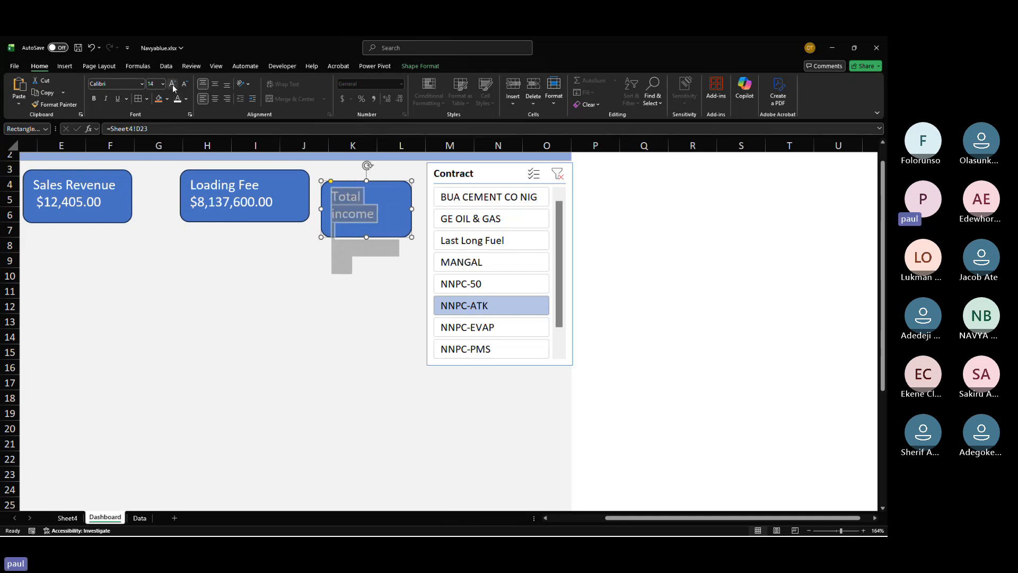
mouse_move(412, 209)
mouse_down()
mouse_move(438, 210)
mouse_move(403, 202)
mouse_up()
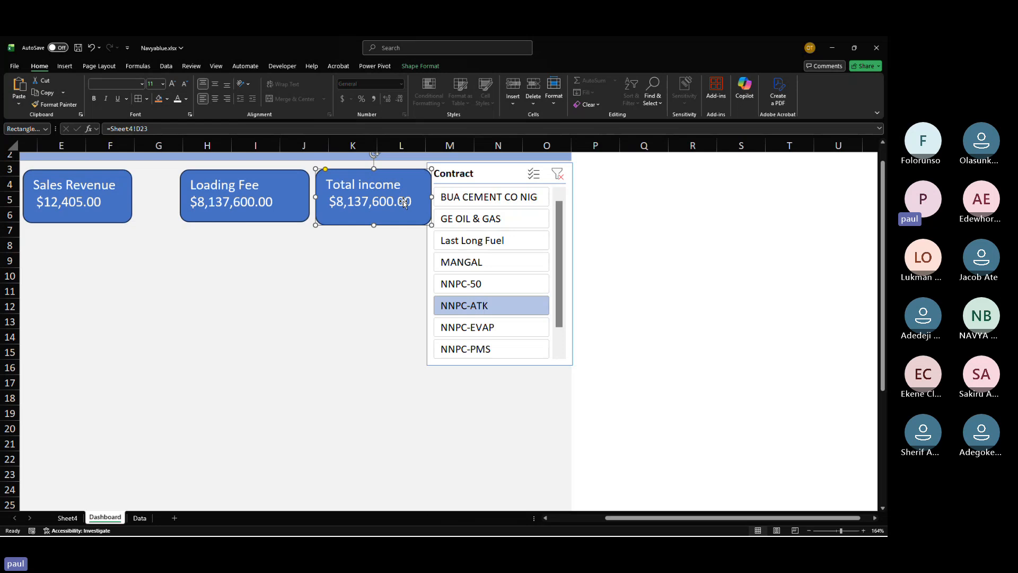
Step: Narrow the Contract slicer by moving its left edge inward
click(432, 271)
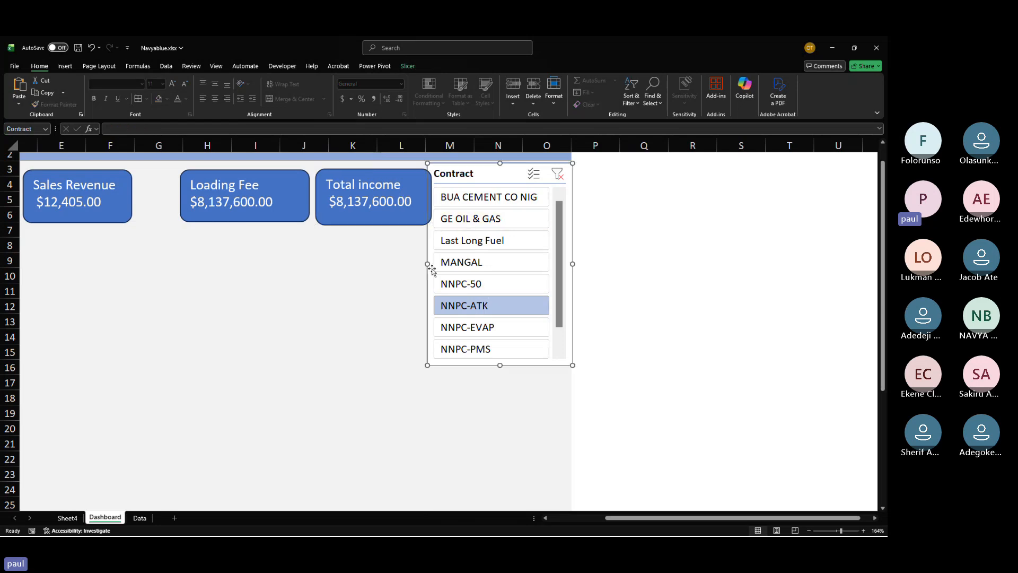
drag(427, 264, 448, 264)
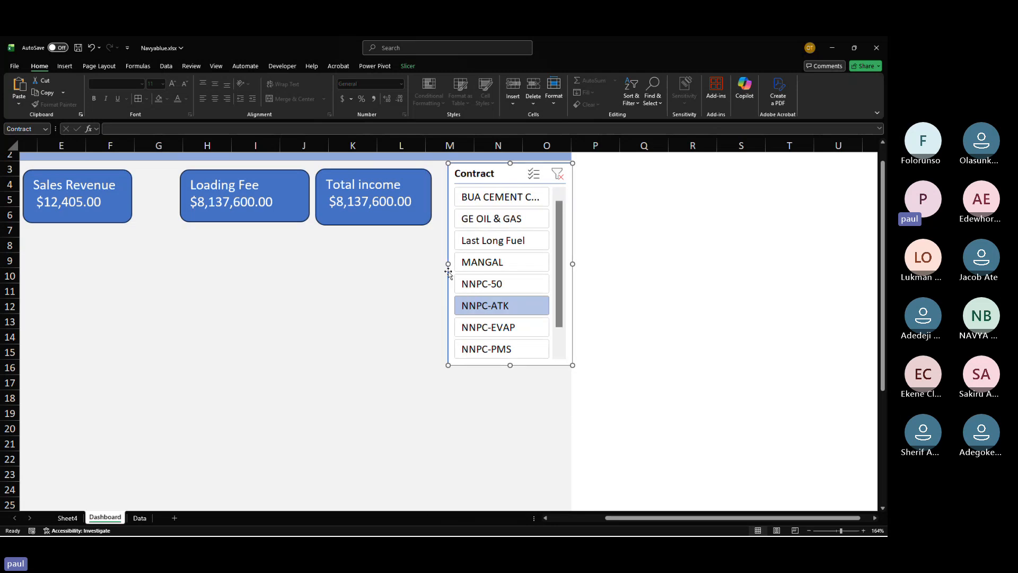
Step: Delete the Total income rectangle from the Dashboard
click(413, 179)
key(Delete)
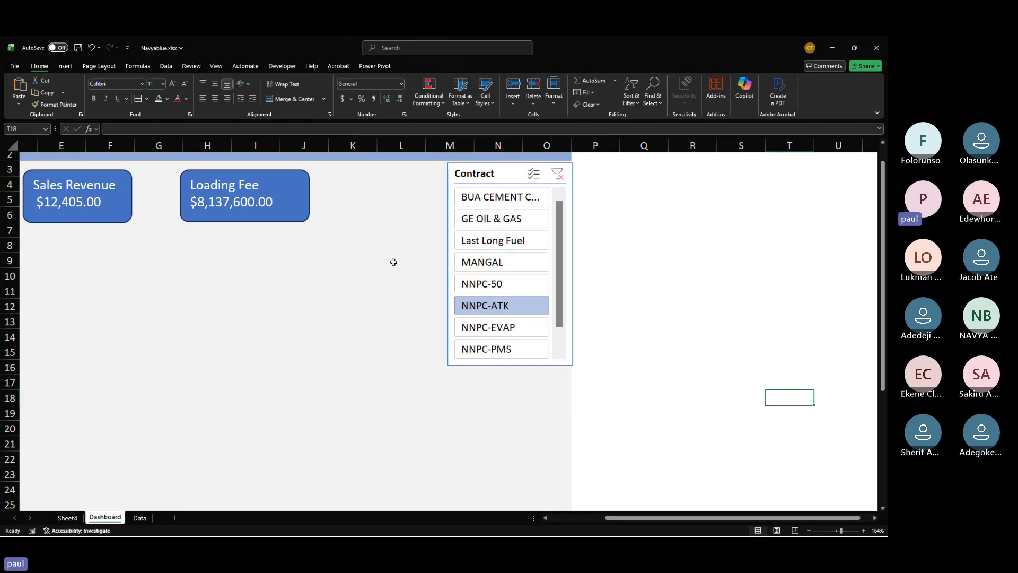
Step: Select the Total Trips, Sales Revenue and Loading Fee rectangles and distribute them horizontally
scroll(393, 262, left, 3)
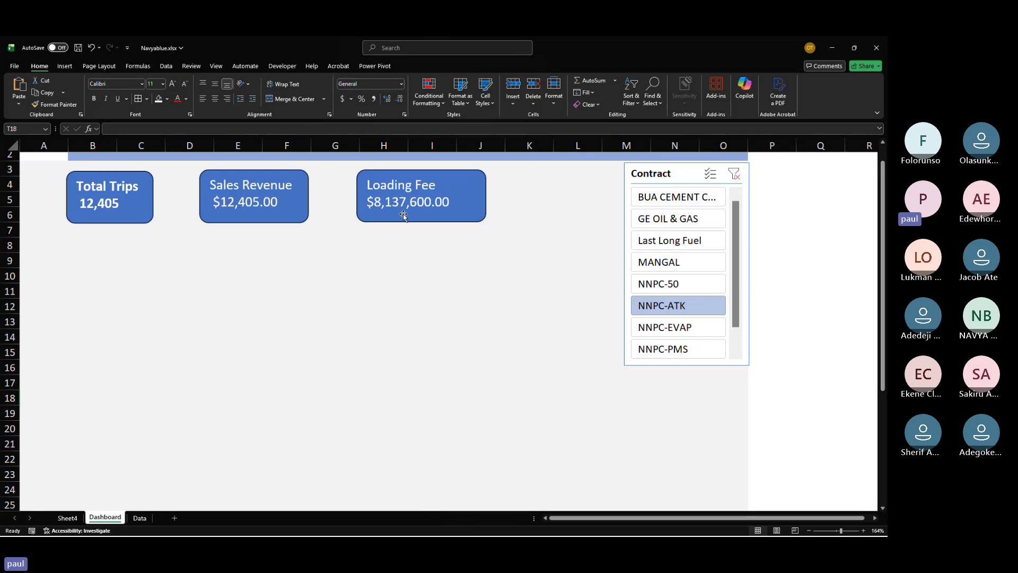
click(380, 190)
shift+click(112, 220)
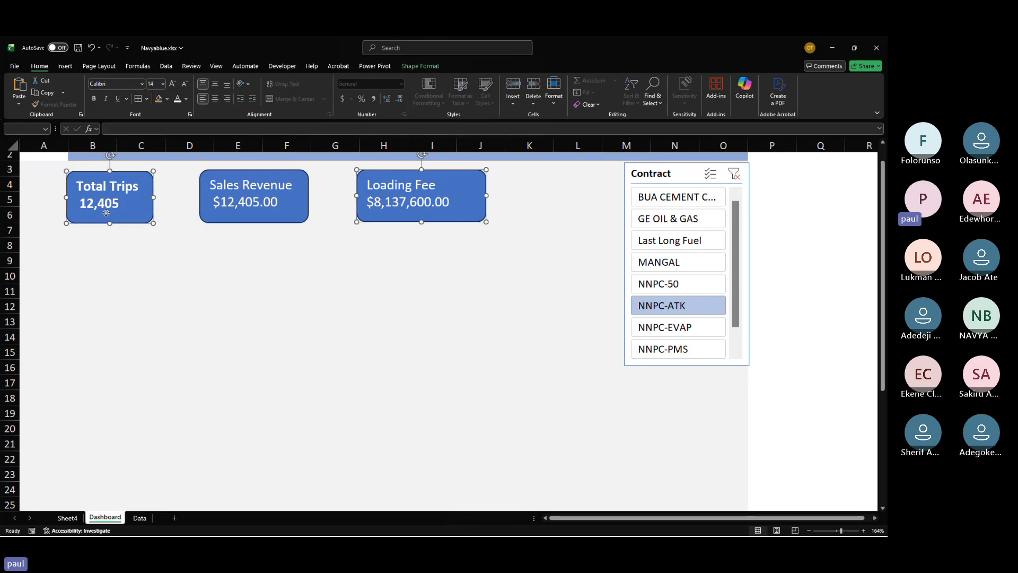
shift+click(205, 196)
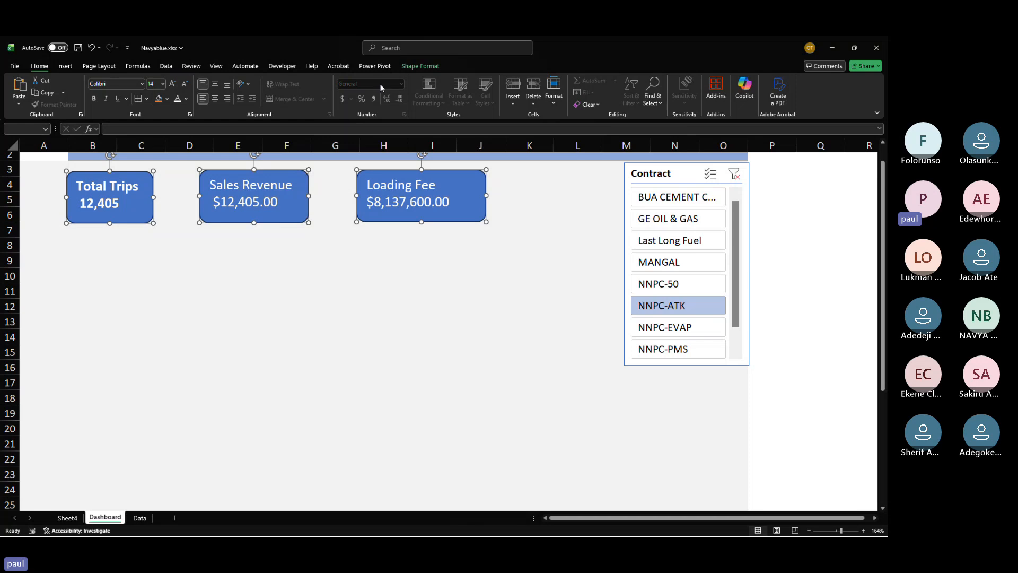
click(410, 66)
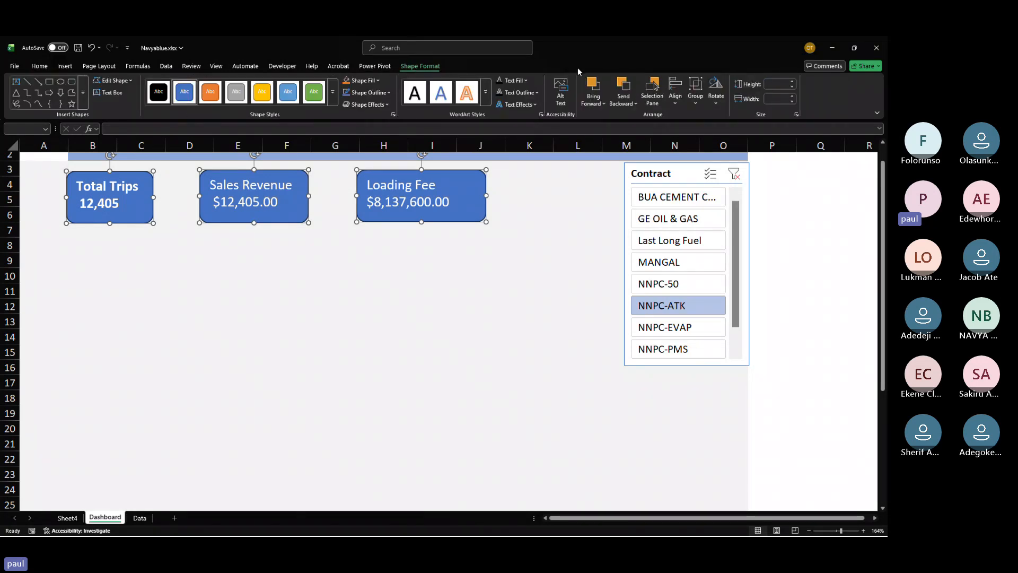
click(675, 93)
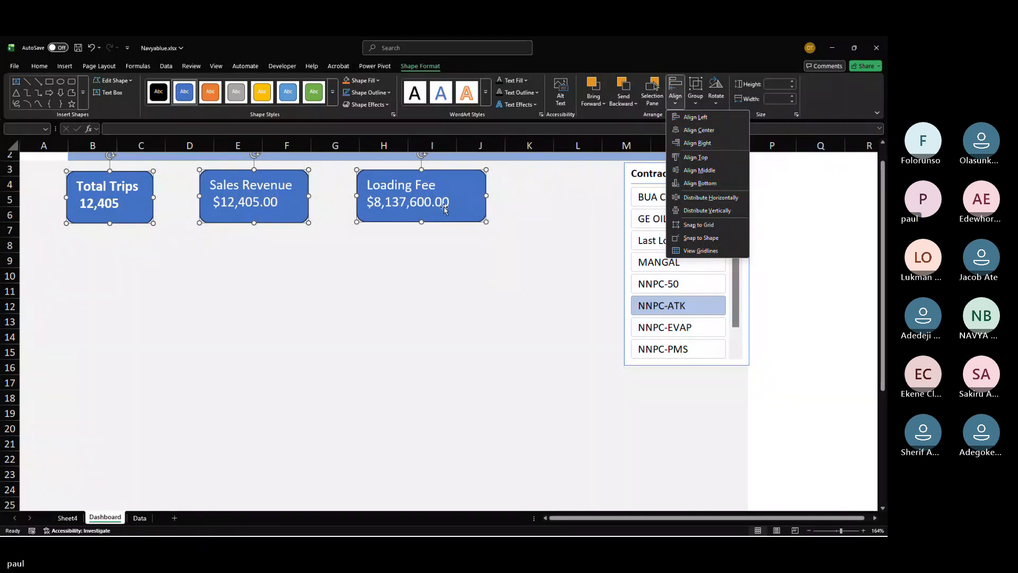
click(694, 198)
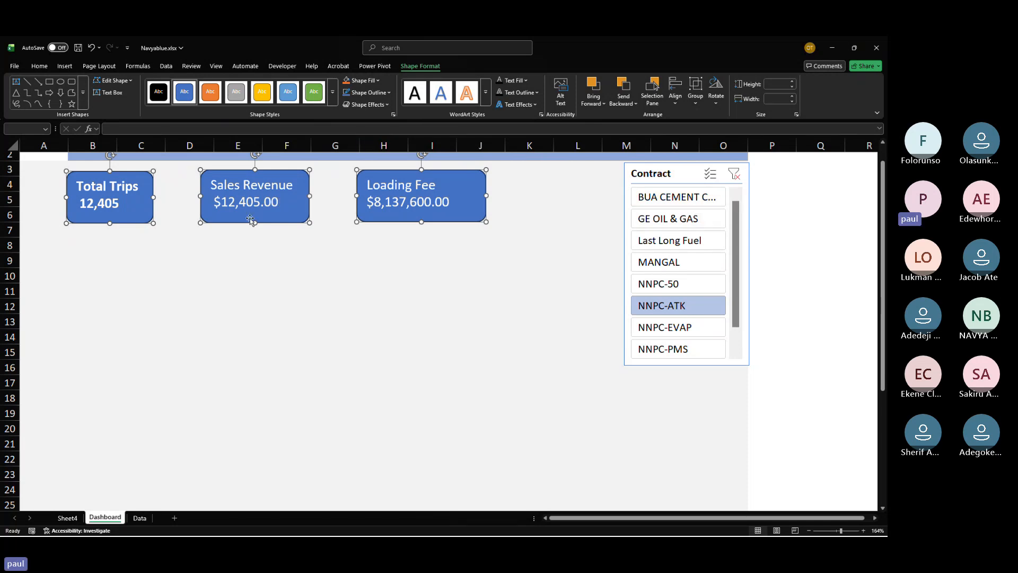
Step: Narrow the Loading Fee rectangle by pulling in its right edge
click(329, 203)
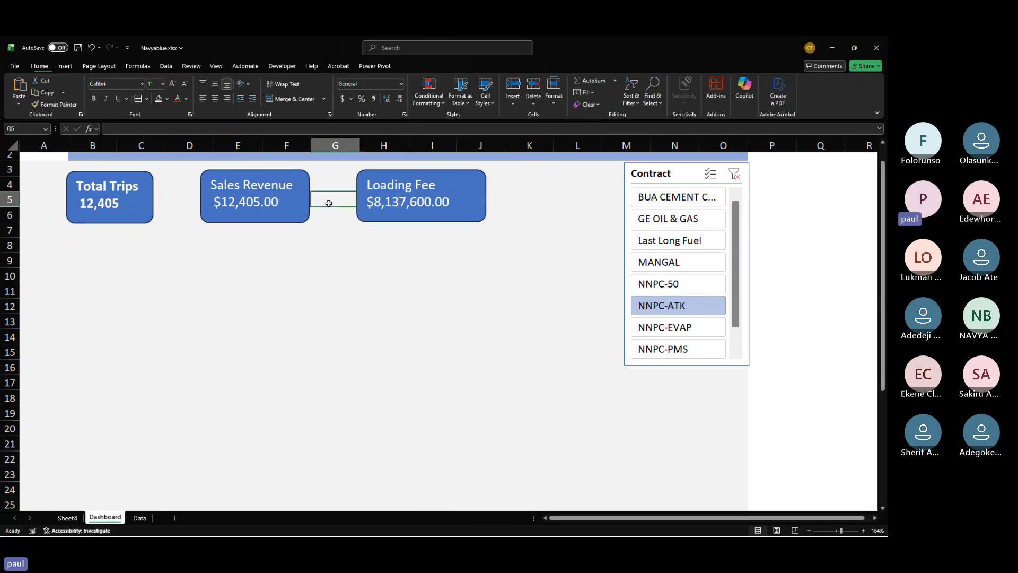
click(175, 195)
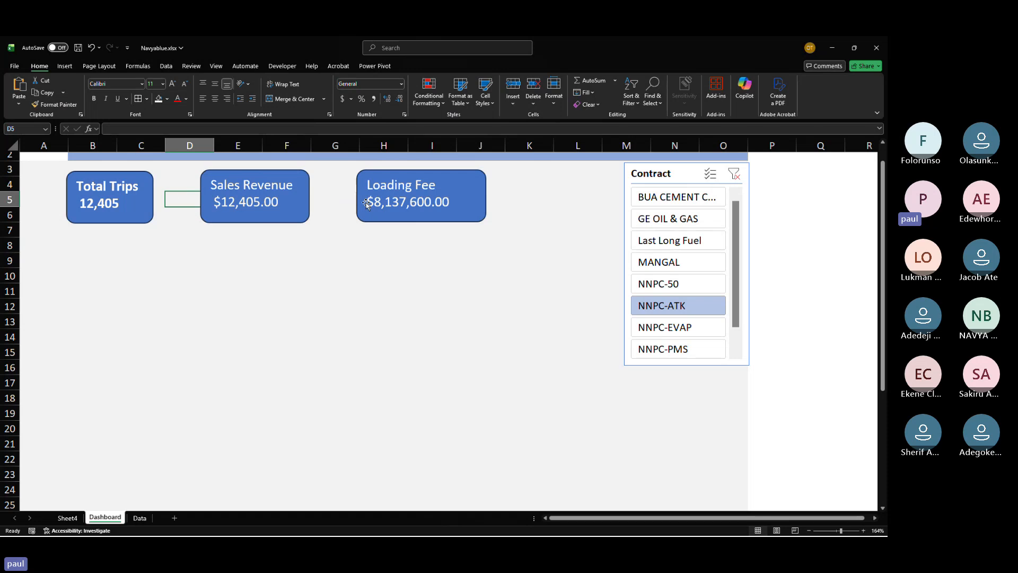
click(469, 201)
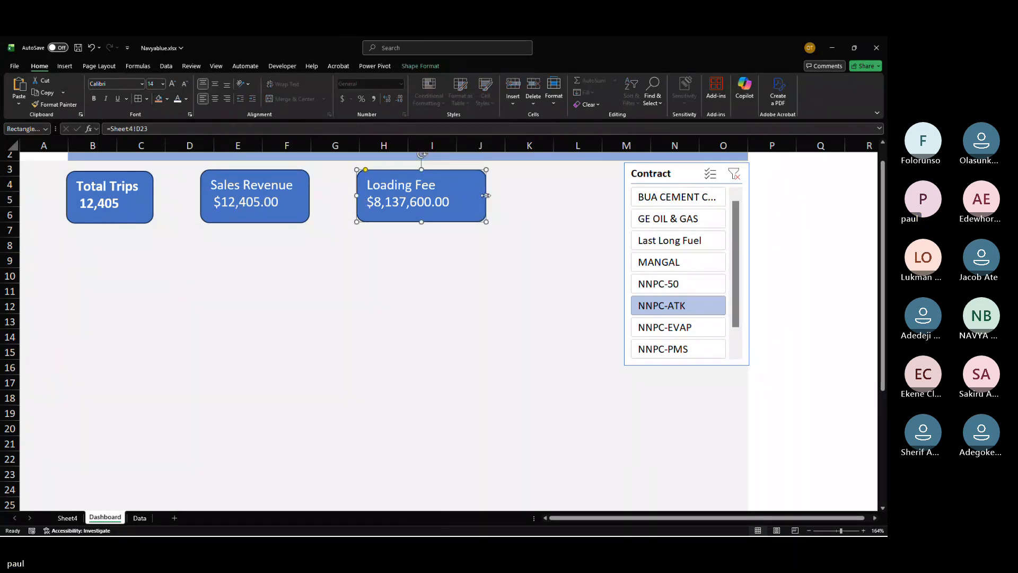
drag(485, 196, 457, 201)
drag(466, 202, 468, 203)
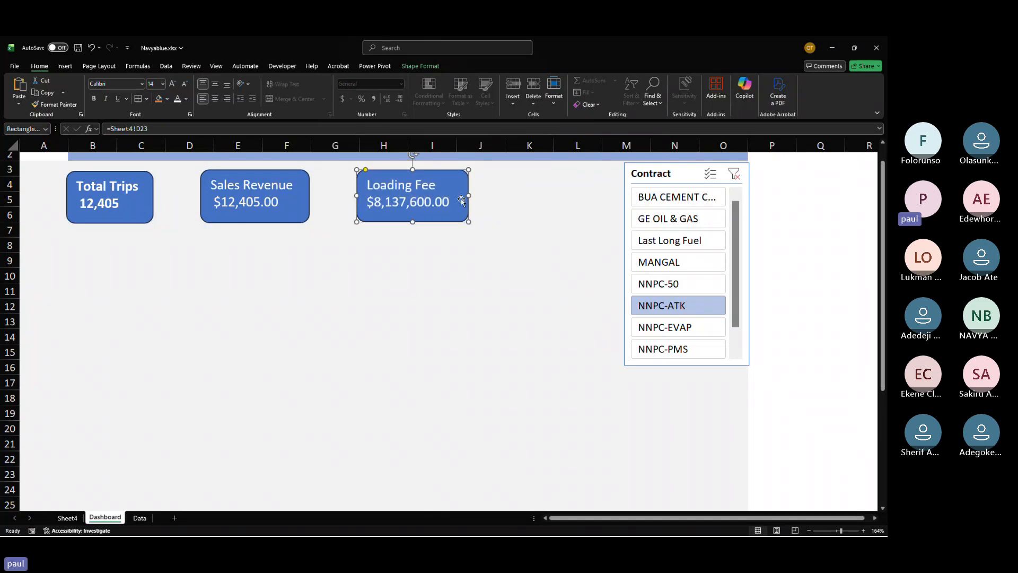
Step: Open the Insert shapes gallery to add another shape to the Dashboard
click(64, 66)
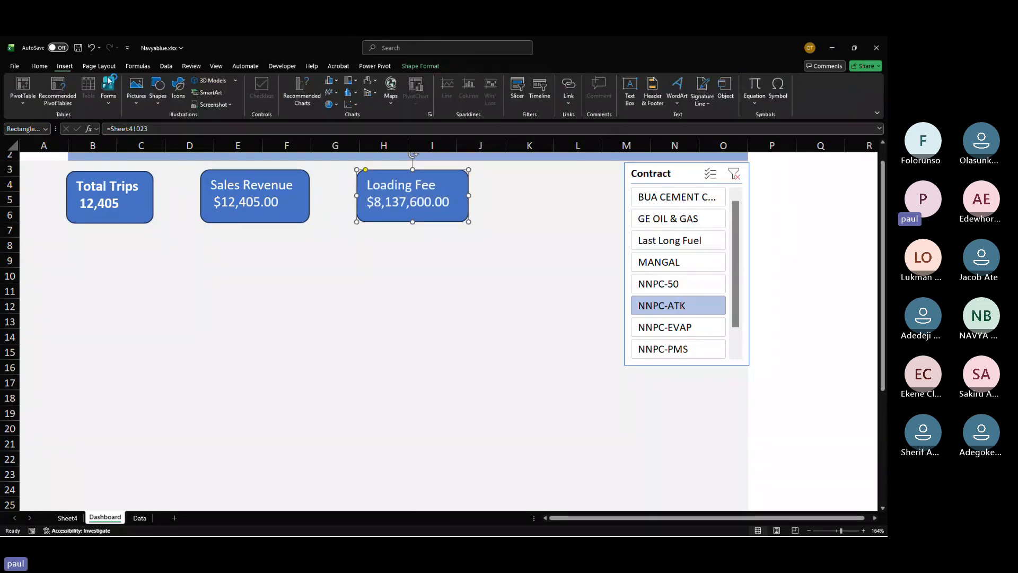
click(162, 101)
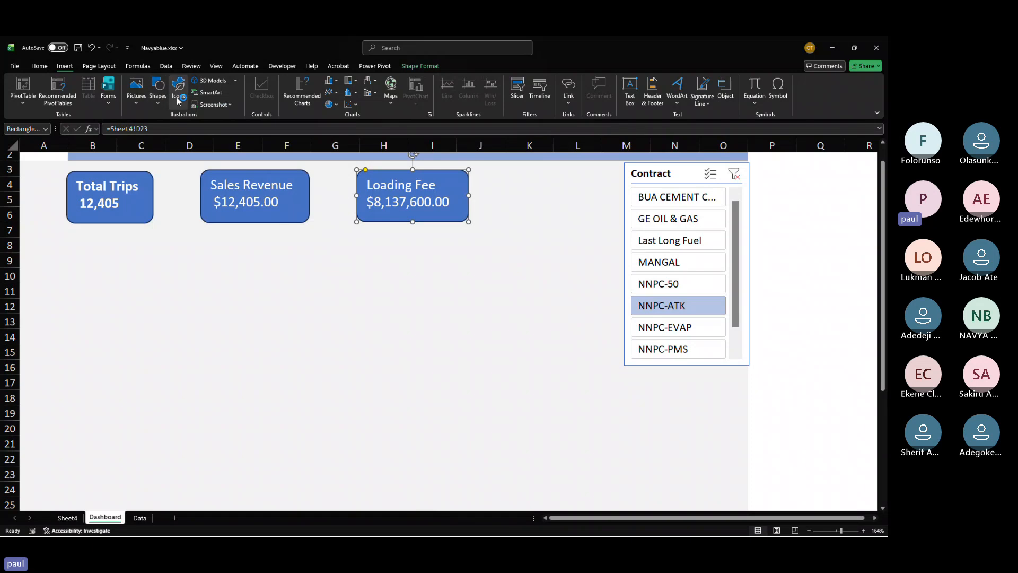
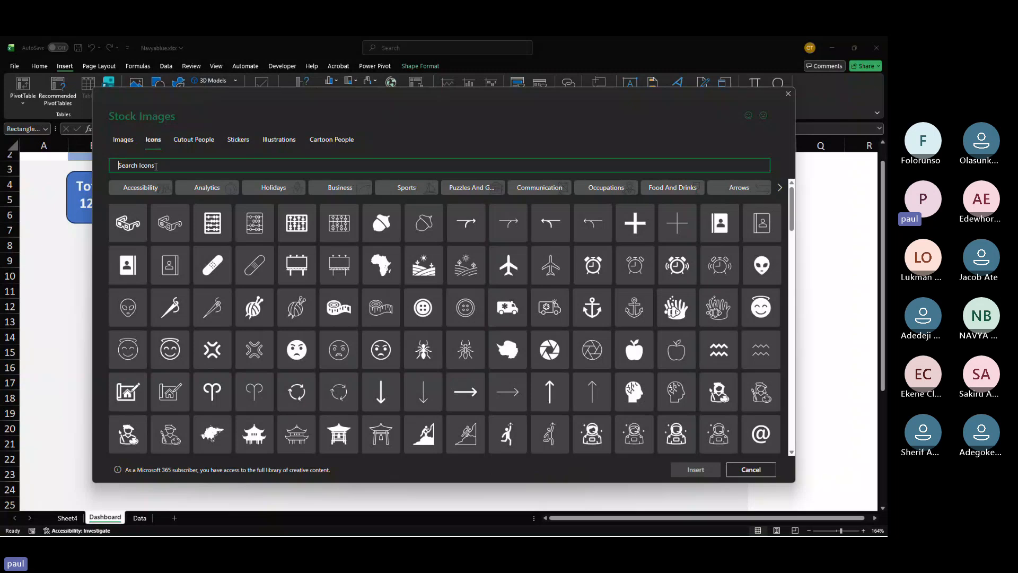
Step: Search the stock icons for "money" and insert the stacked coins icon
text(money)
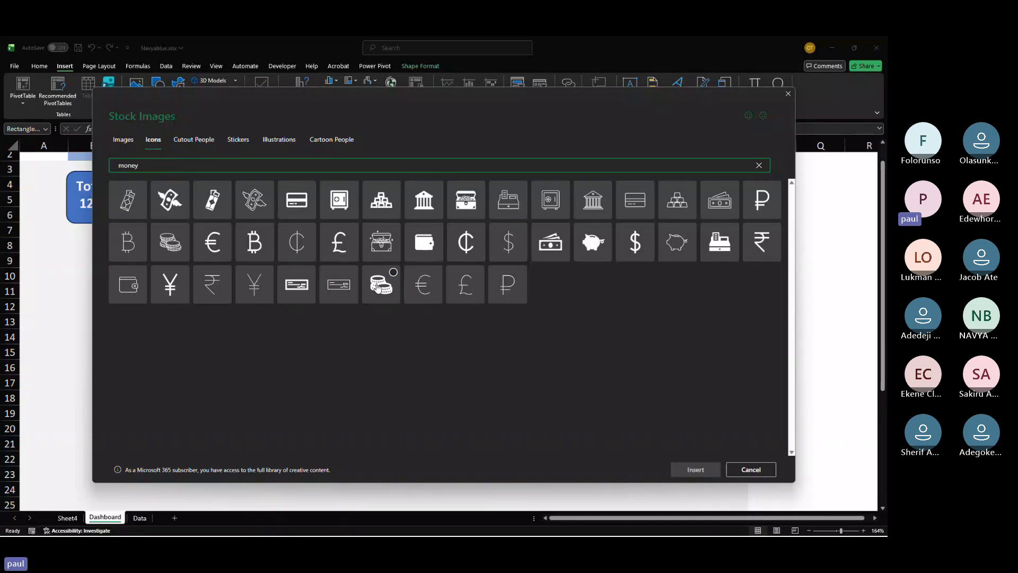
click(393, 276)
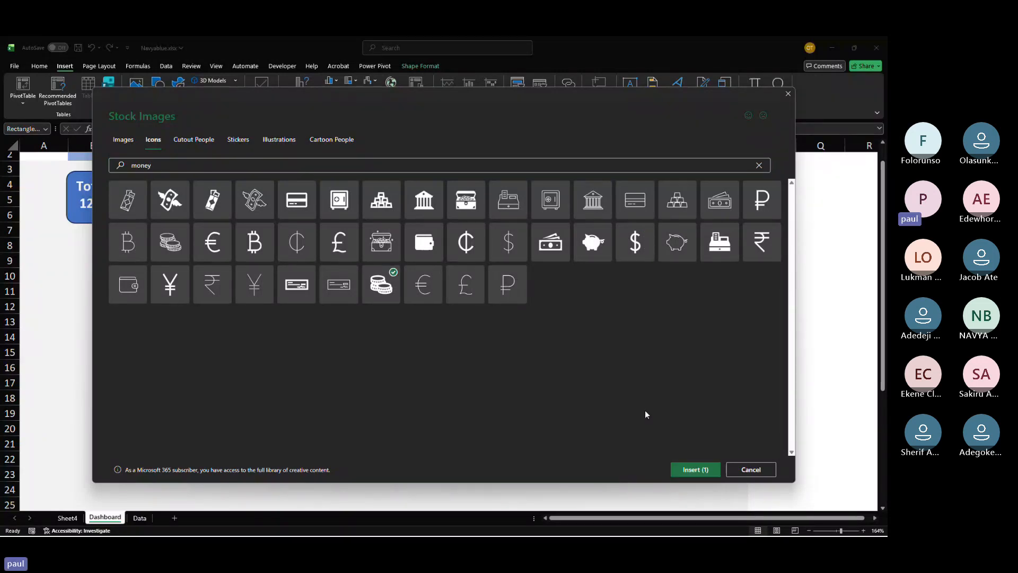
click(712, 468)
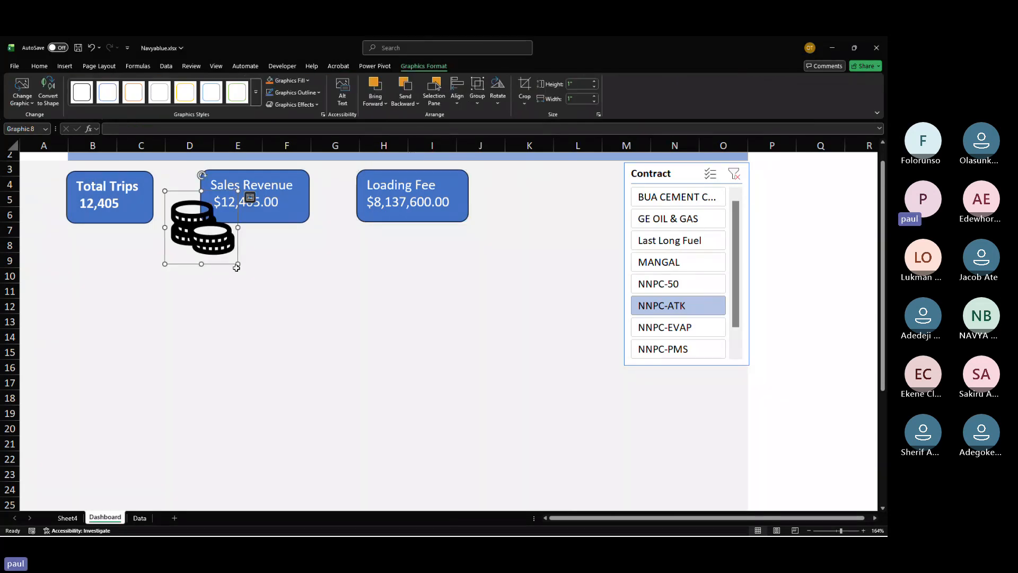
Step: Shrink the coins icon and duplicate it onto the Total Trips and Sales Revenue cards
drag(238, 263, 291, 214)
key(ctrl+d)
click(293, 213)
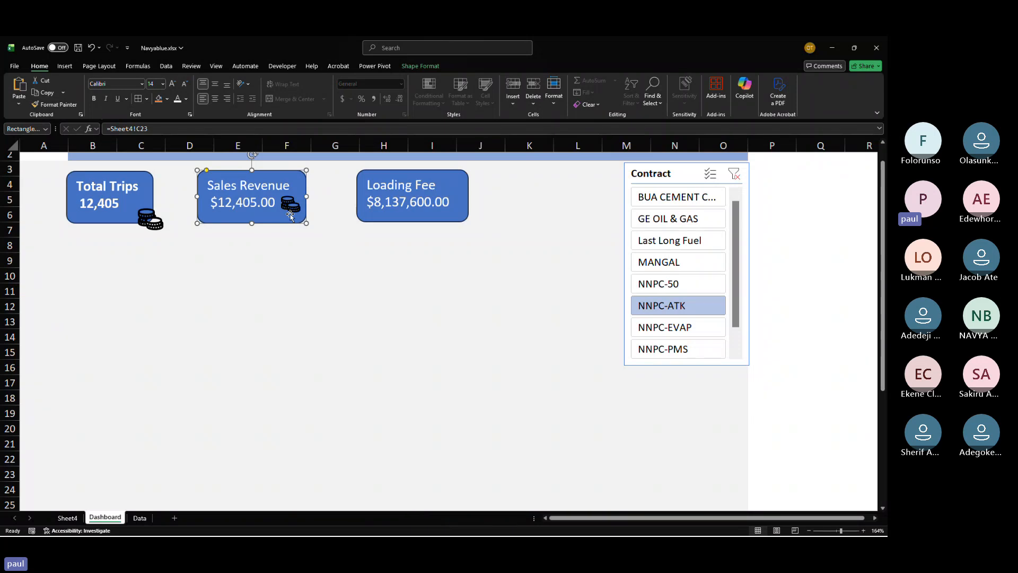
Step: Search the stock icons for "truck" and insert the outline truck icon
click(137, 67)
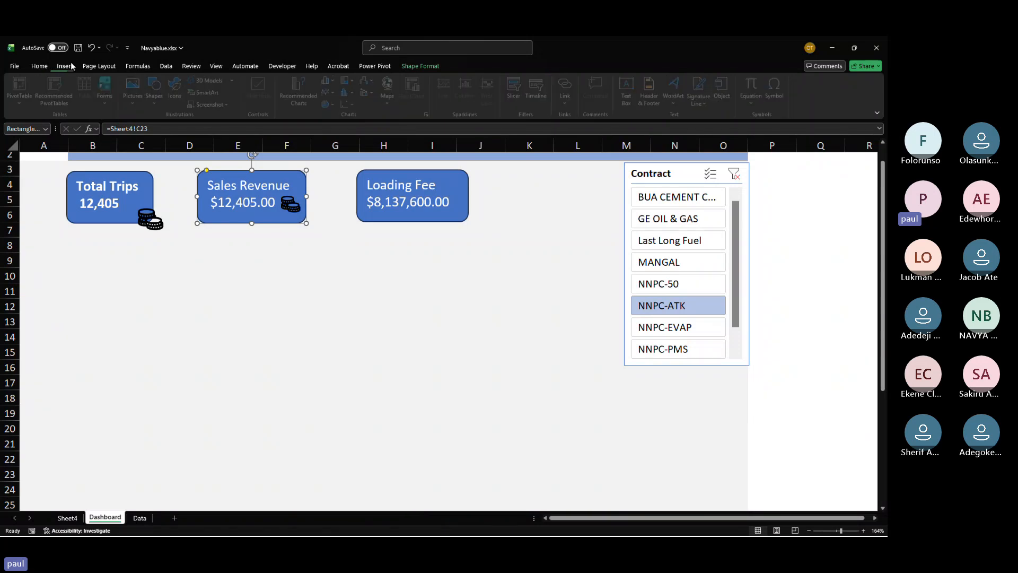
click(64, 65)
click(178, 95)
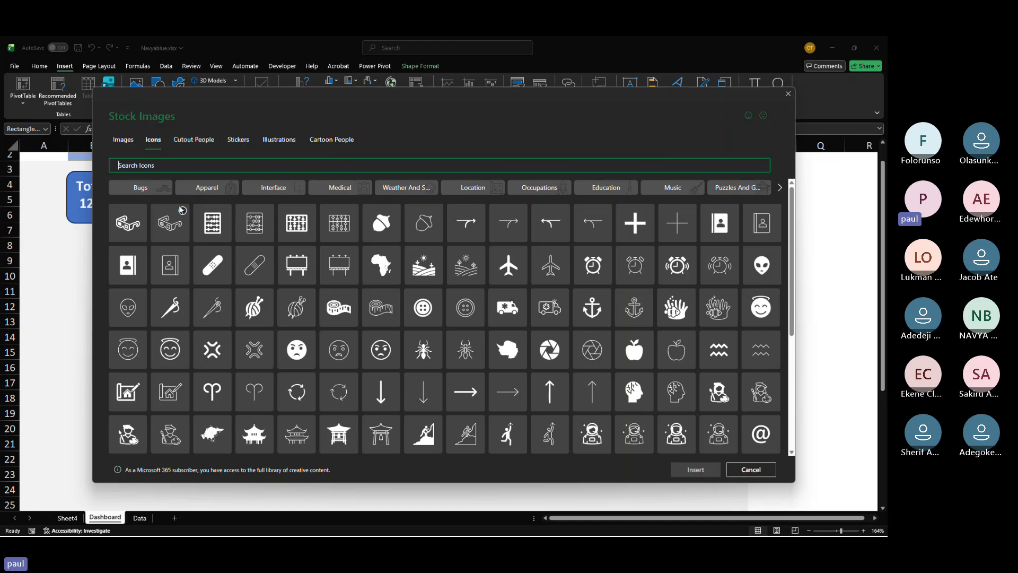
text(truck)
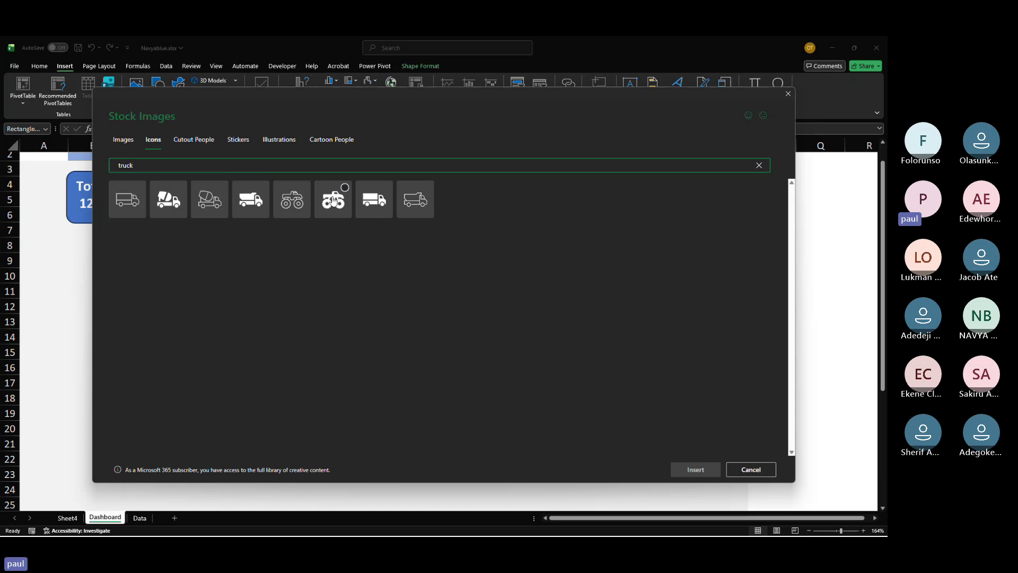
click(415, 211)
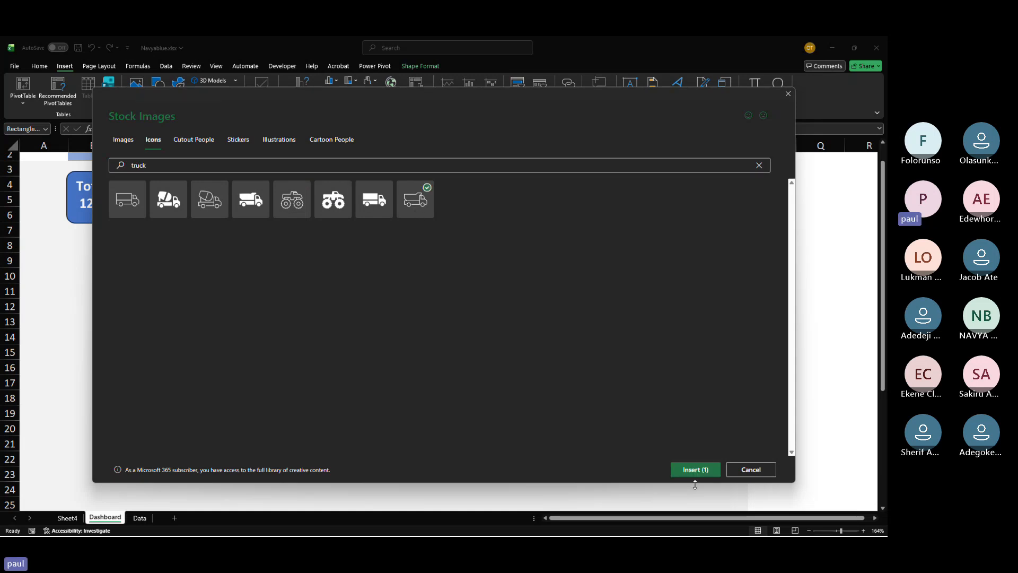
click(695, 469)
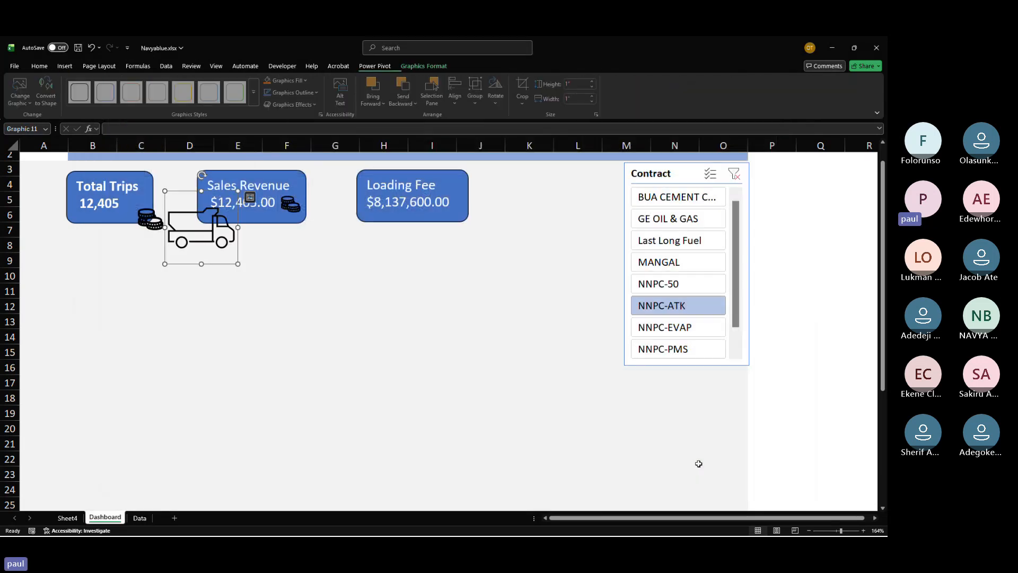
Step: Move the truck icon beside the Total Trips card and shrink it to fit
scroll(386, 377, up, 1)
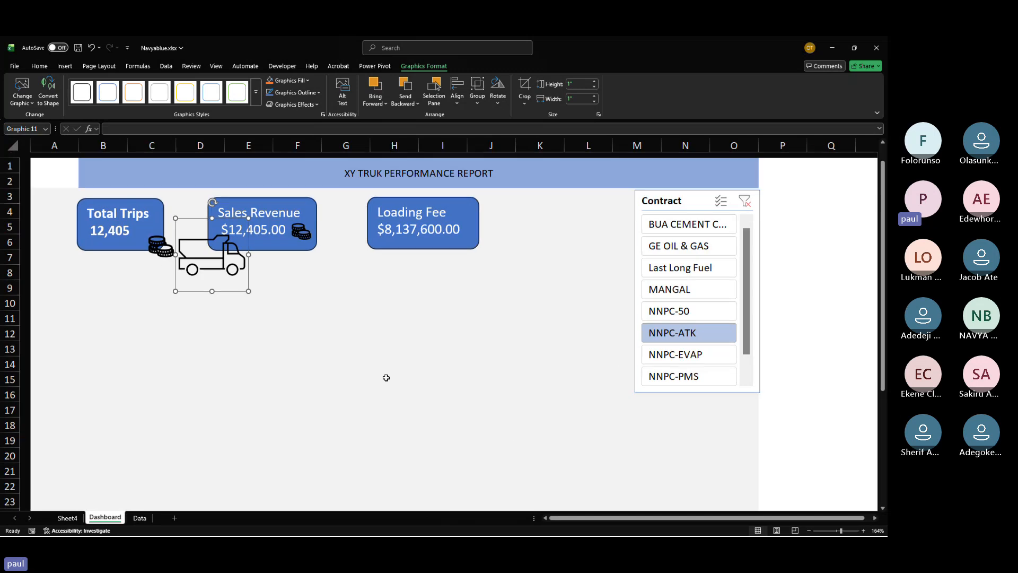
drag(207, 268, 47, 225)
click(192, 259)
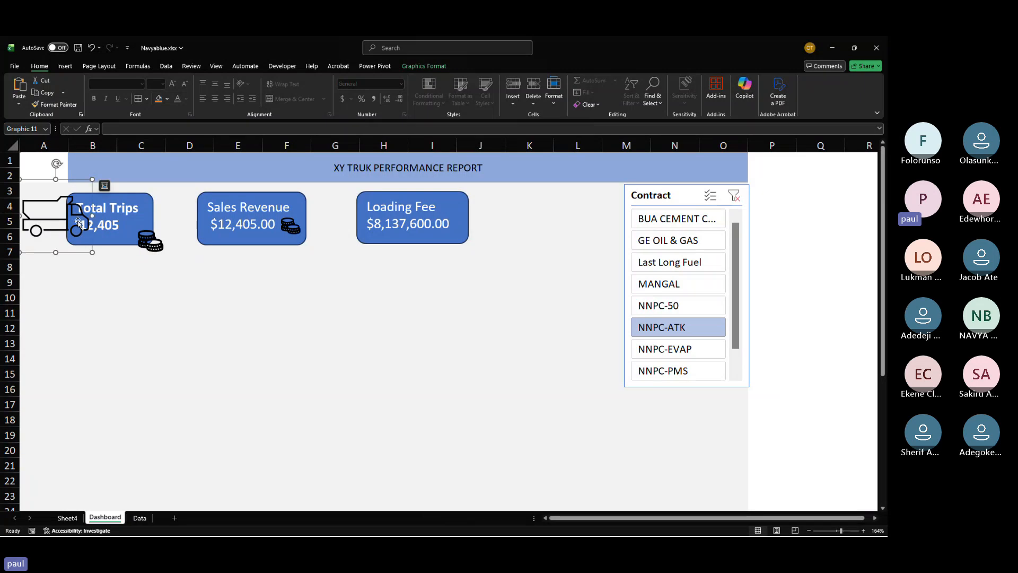
drag(93, 252, 54, 219)
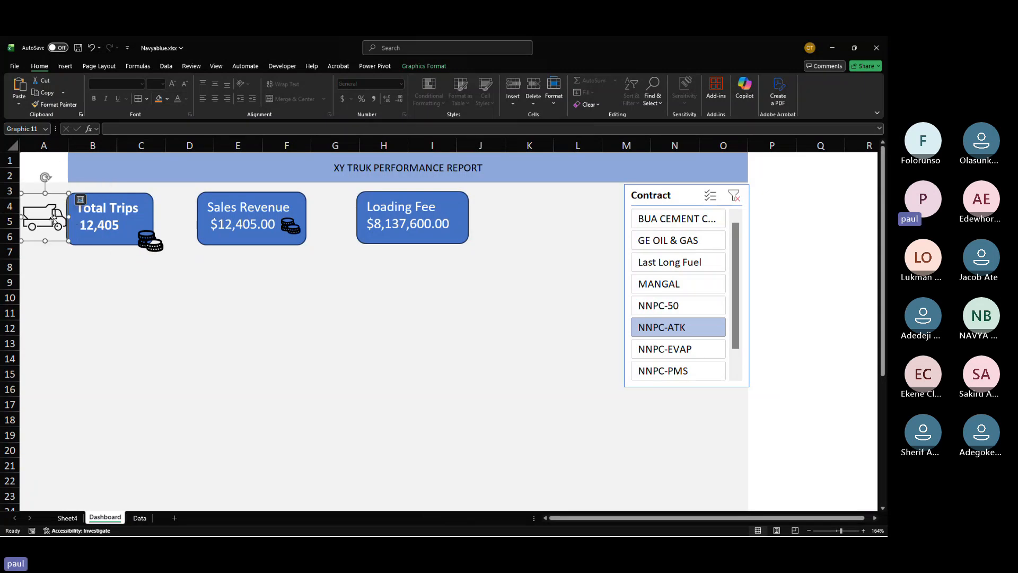
Step: Shrink the Total Trips coins icon and copy the Sales Revenue coins icon onto the Loading Fee card
click(149, 245)
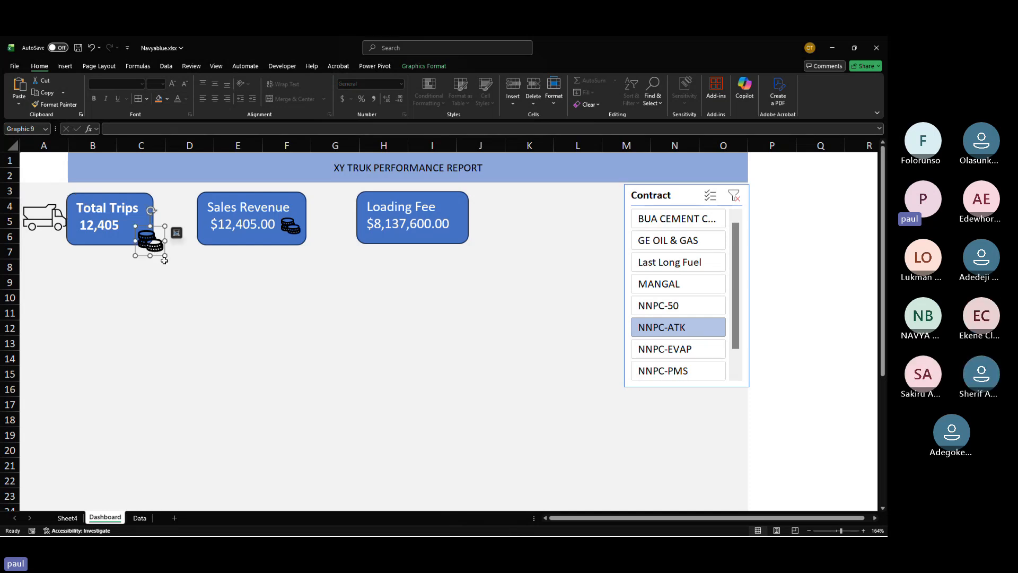
drag(165, 259, 141, 236)
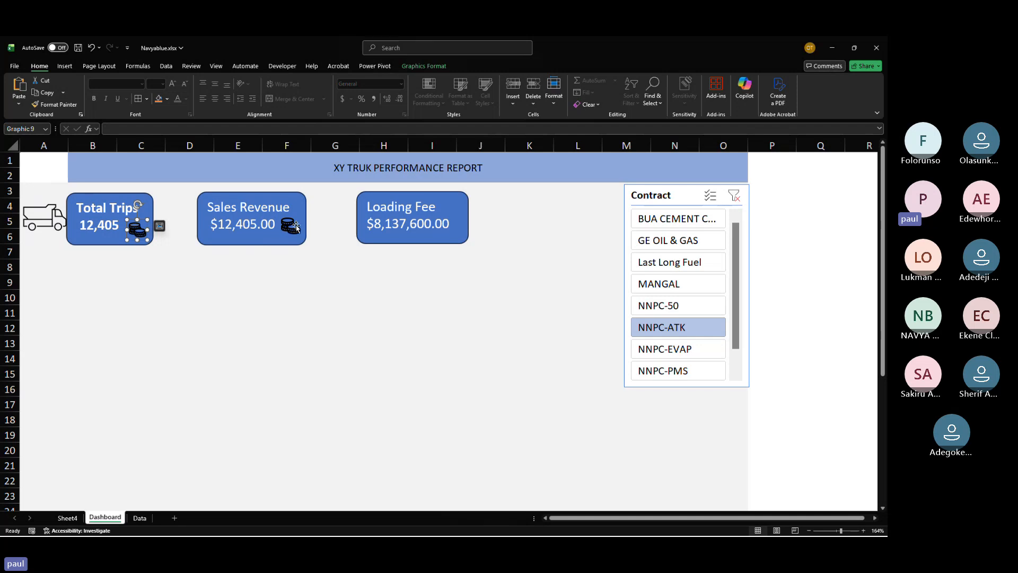
click(296, 226)
drag(295, 224, 450, 197)
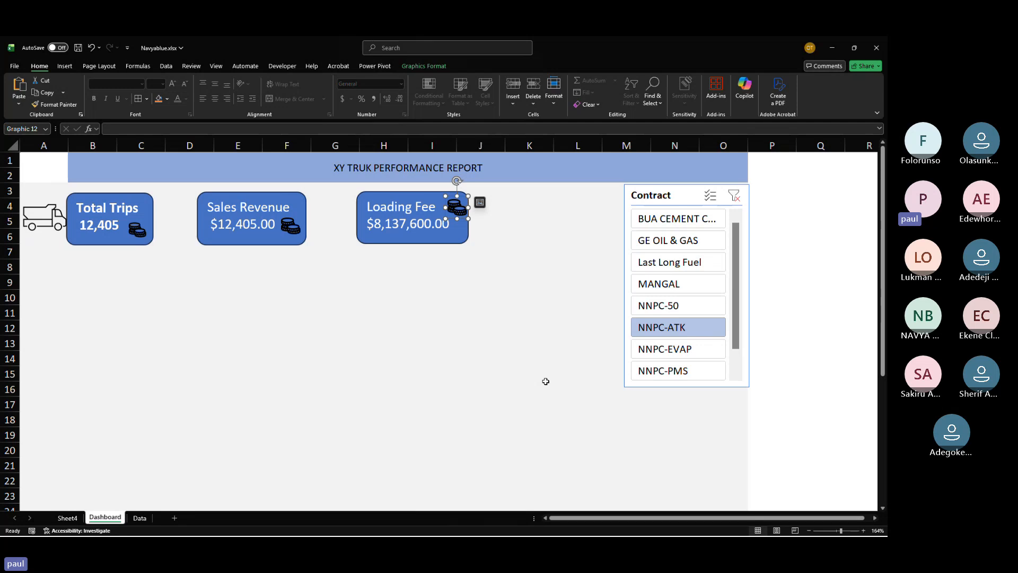
Step: Connect the Contract slicer to the Trip Log, PivotTable15 and PivotTable13 reports through Report Connections
click(685, 310)
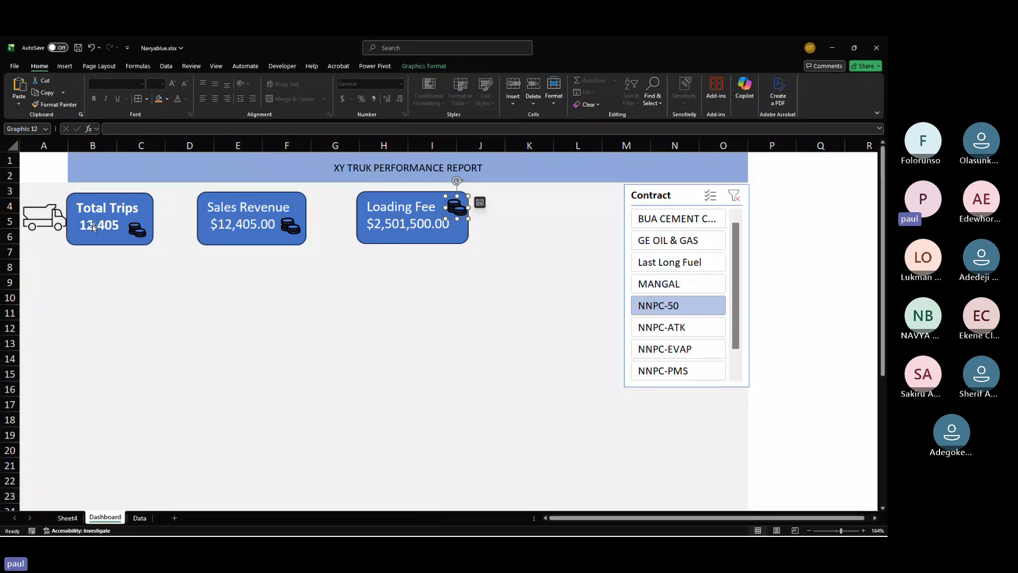
right_click(659, 202)
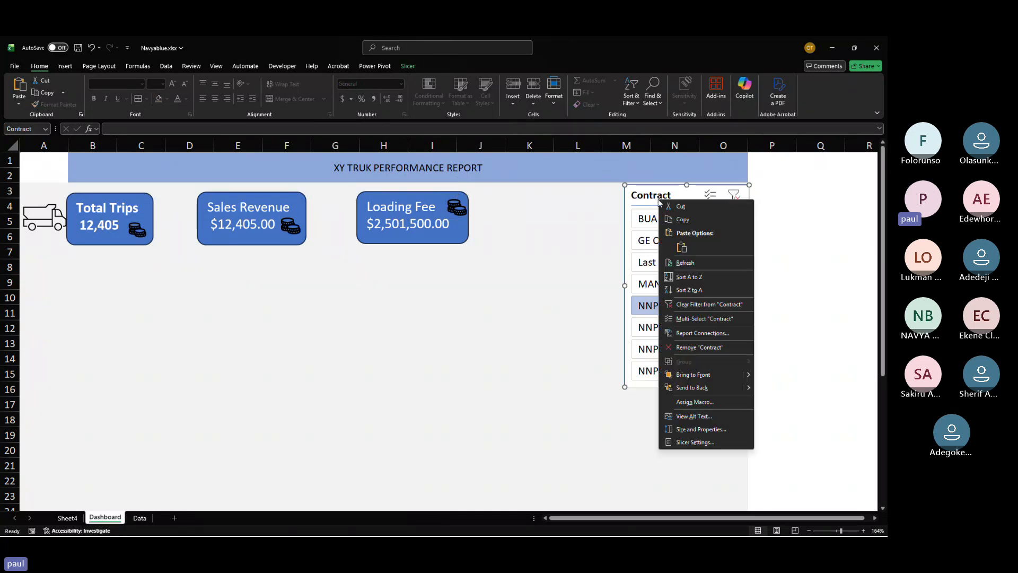
click(699, 333)
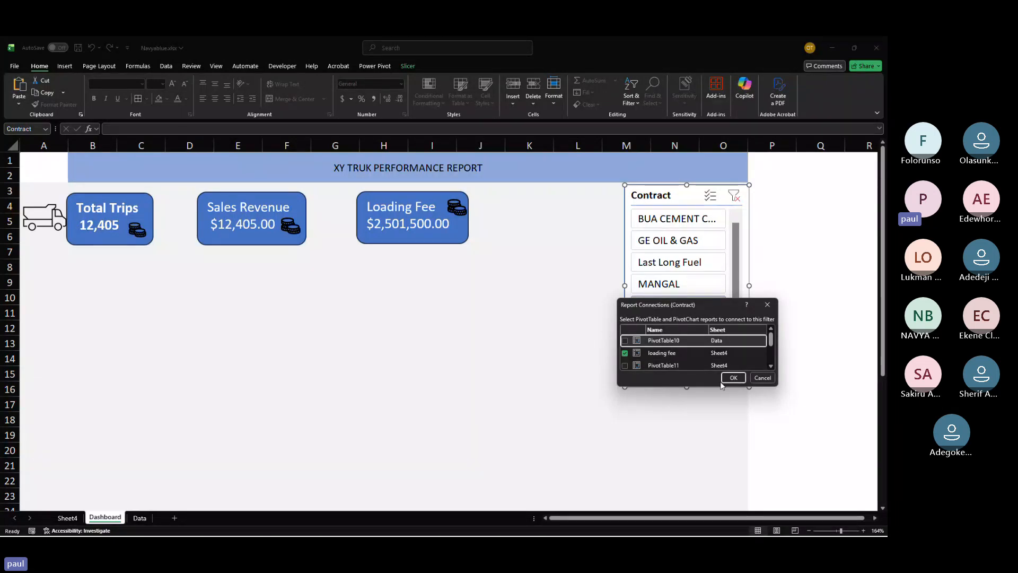
drag(780, 381, 818, 381)
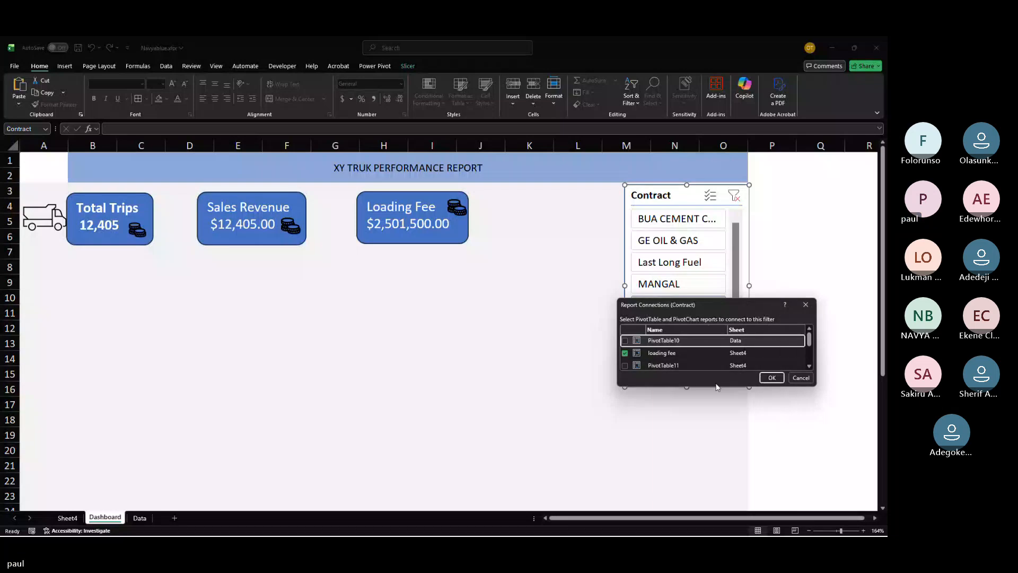
drag(716, 387, 684, 501)
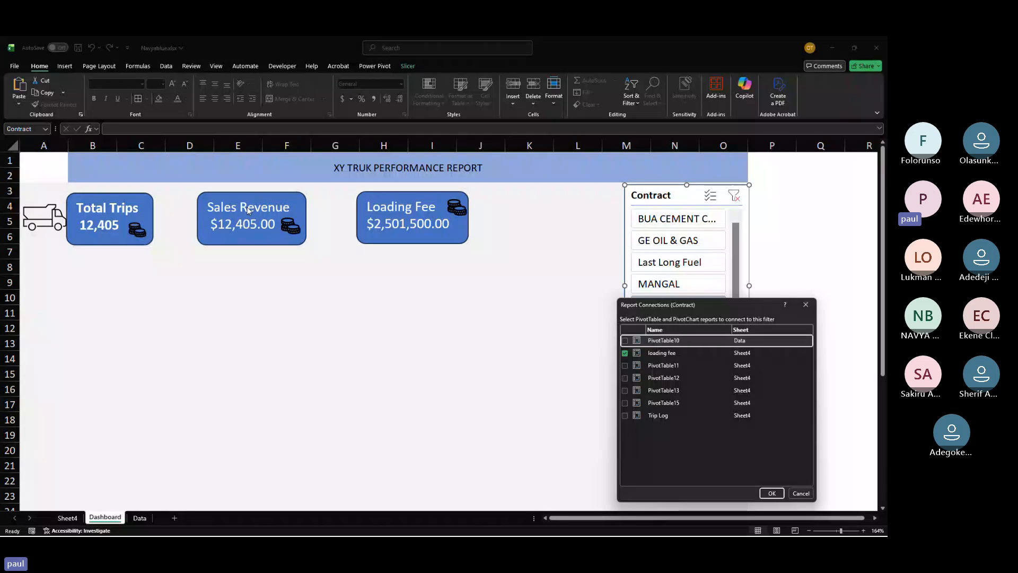
click(625, 415)
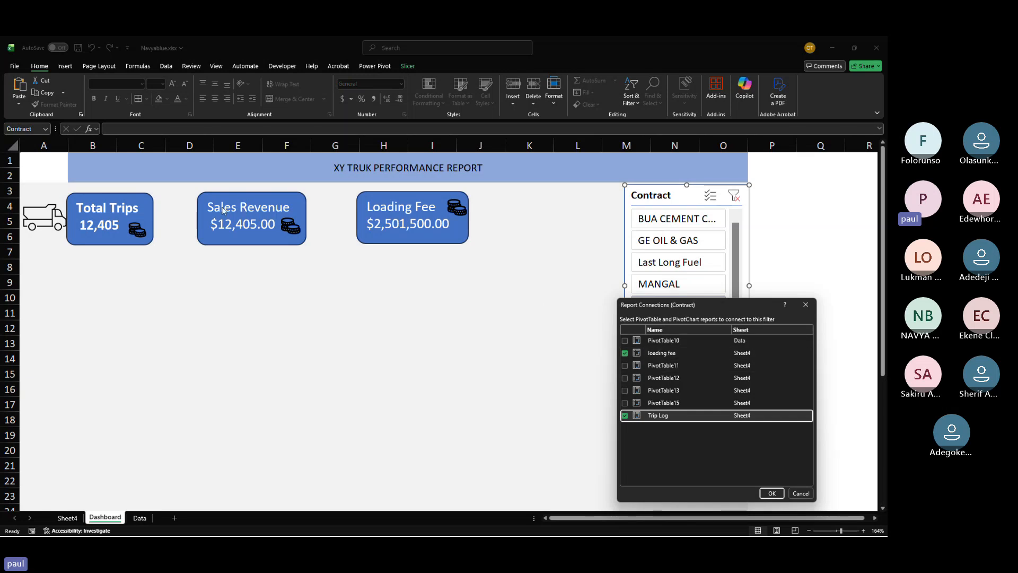
click(625, 404)
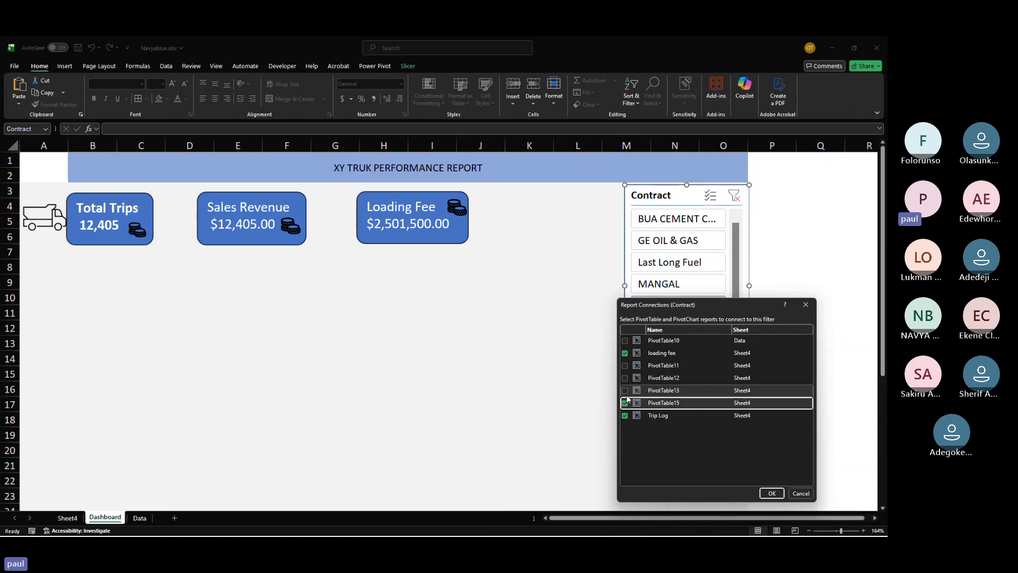
click(625, 391)
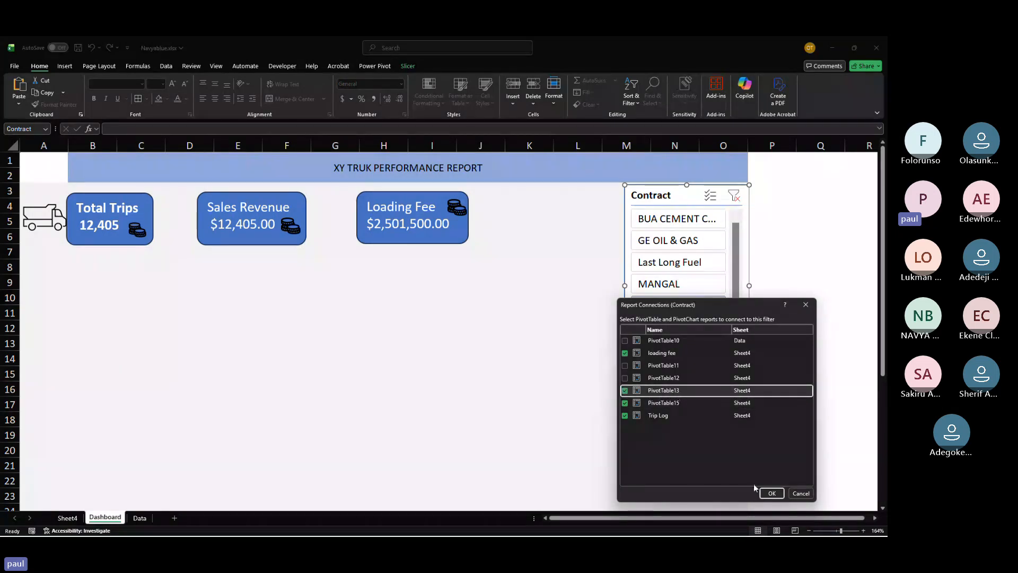
click(771, 493)
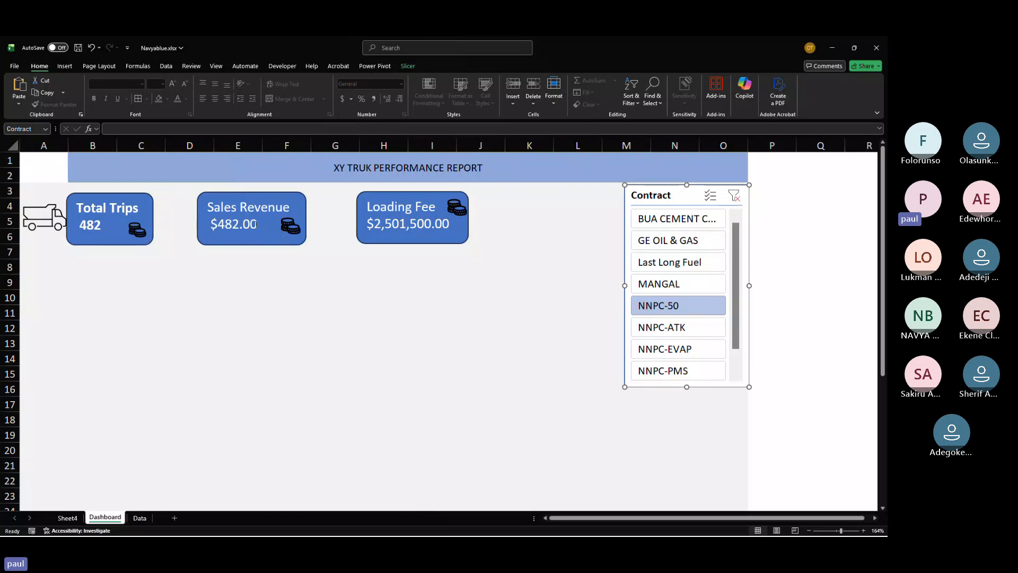
Step: Filter the Contract slicer to Last Long Fuel and select the Sales Revenue card
click(660, 326)
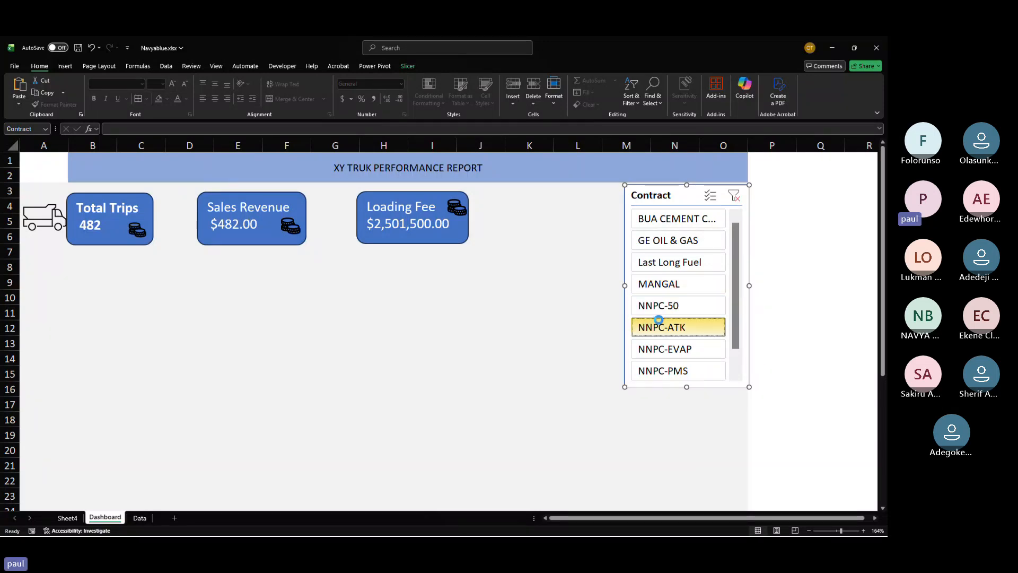
click(658, 271)
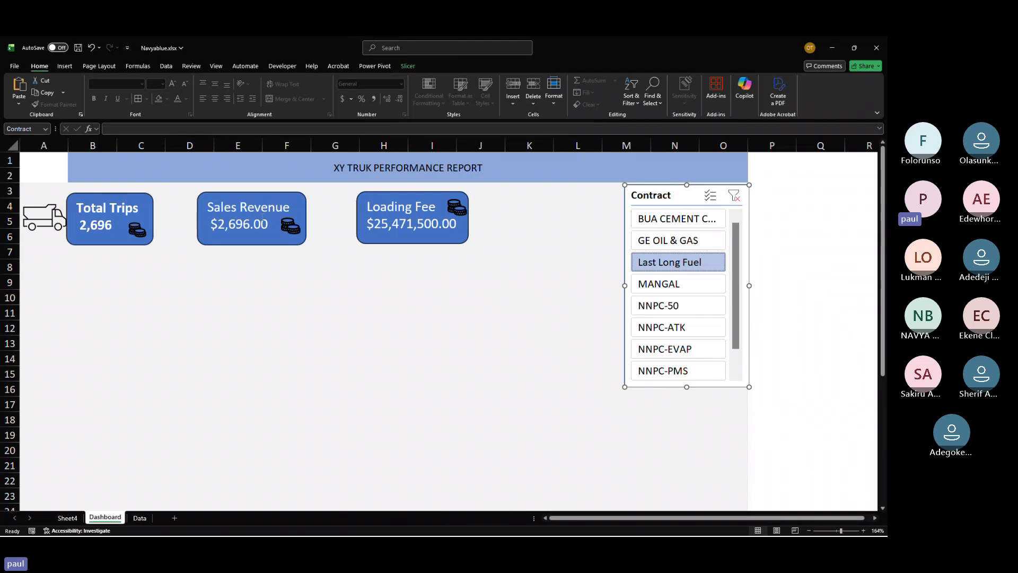
click(264, 223)
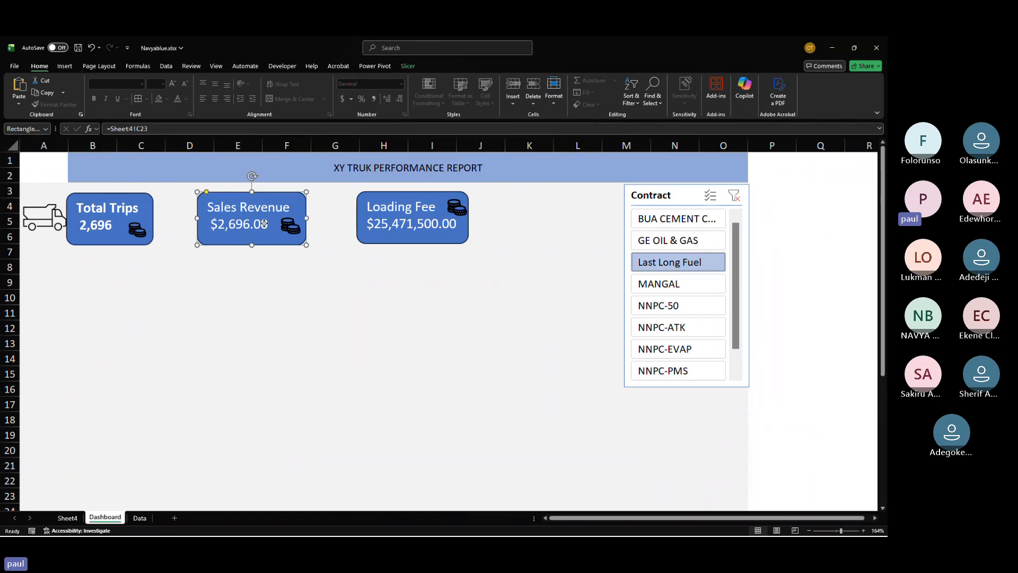
Step: On Sheet4, change the Sales Revenue value field in C23 to summarize by Sum
click(67, 518)
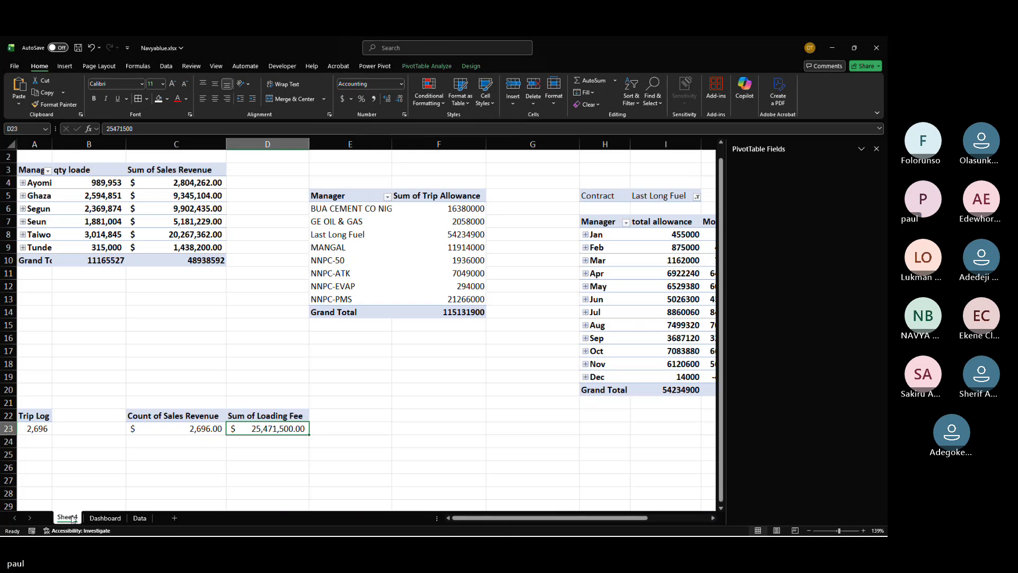
click(181, 429)
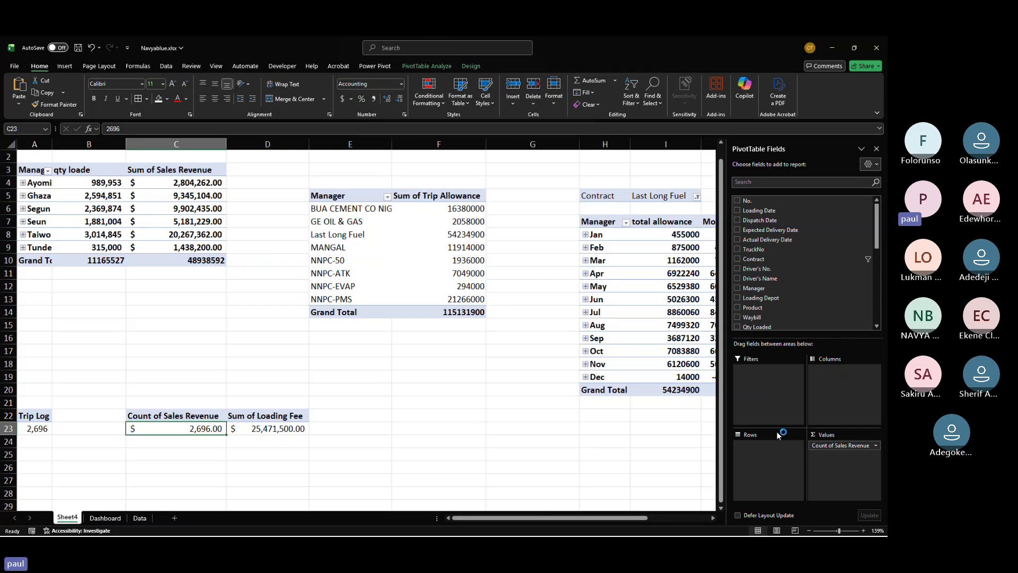
click(875, 446)
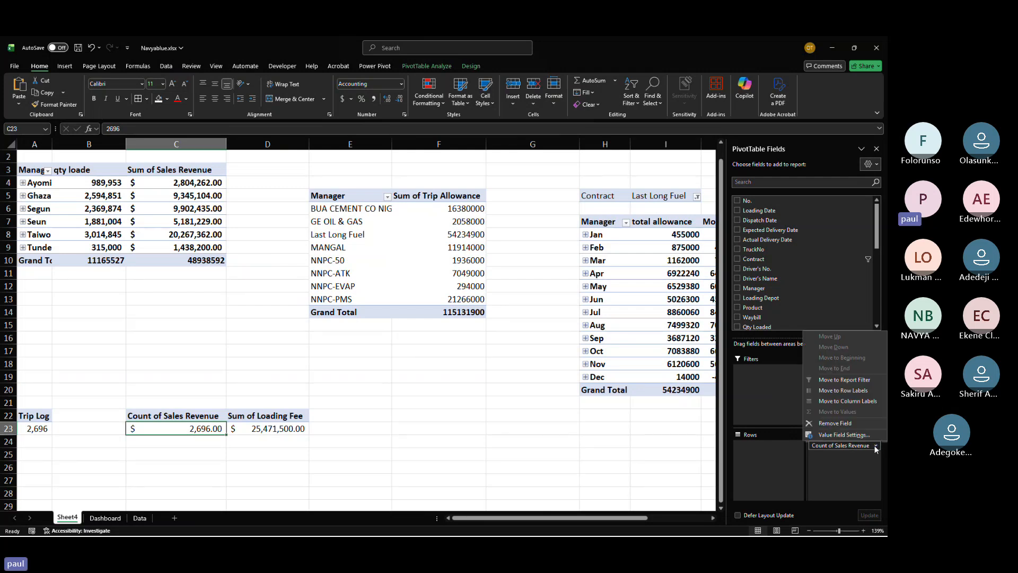
click(843, 434)
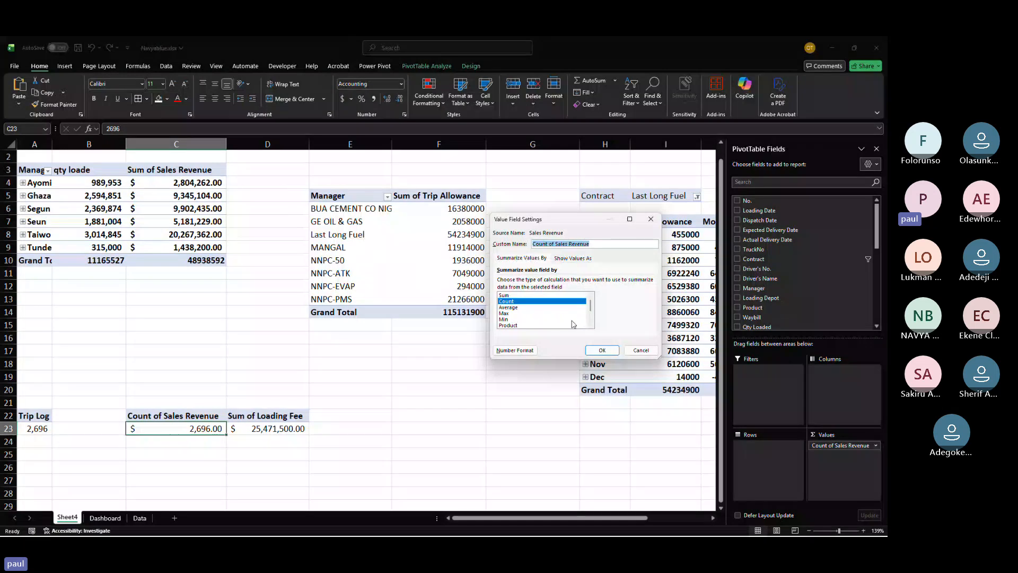
click(530, 295)
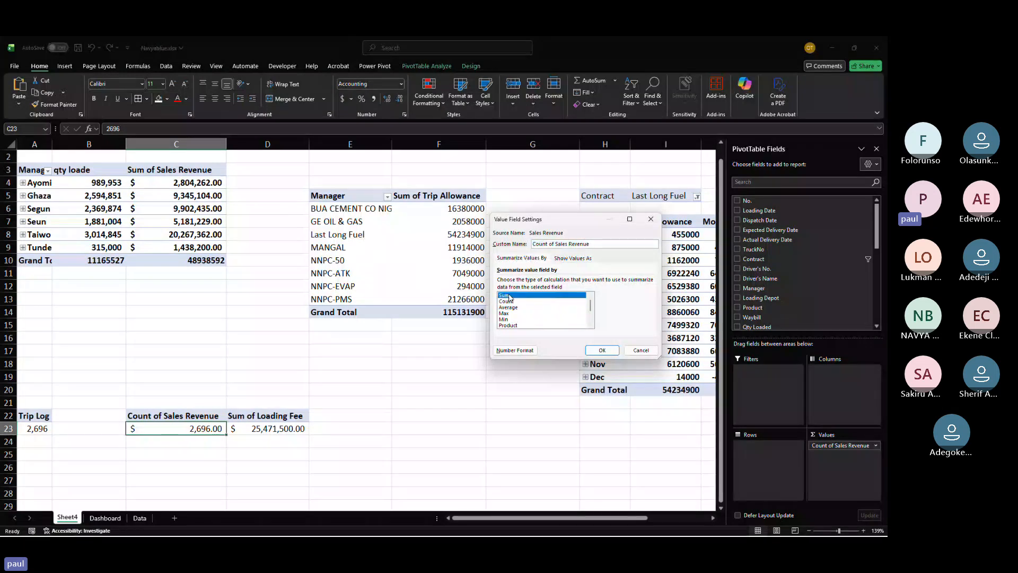
click(603, 350)
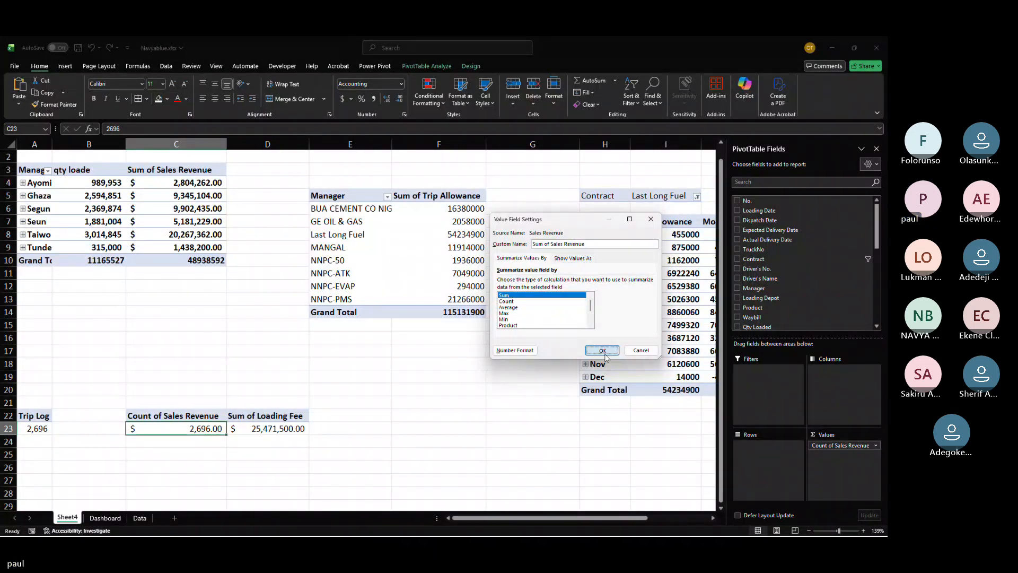
Step: Return to the Dashboard and make the Sales Revenue card slightly taller
click(105, 517)
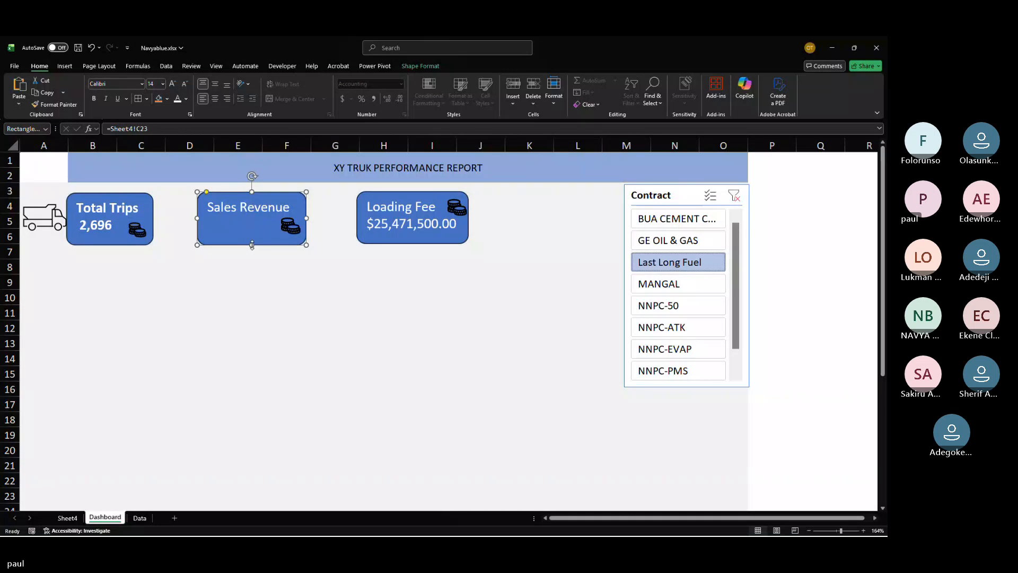
drag(252, 245, 255, 255)
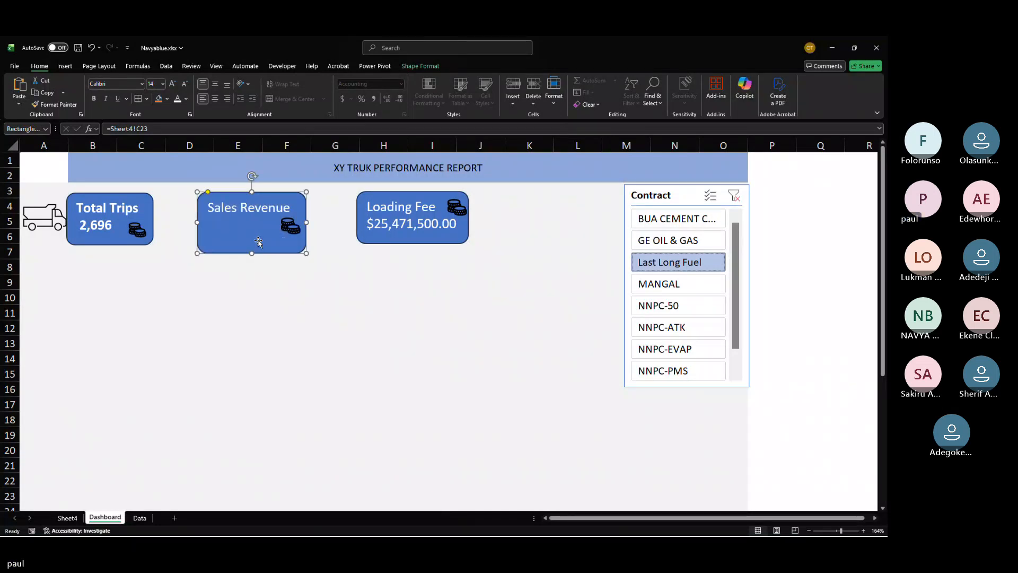
Step: Widen the Sales Revenue card to fit its value, adjust its height, and reposition its coin icon
drag(307, 222, 320, 243)
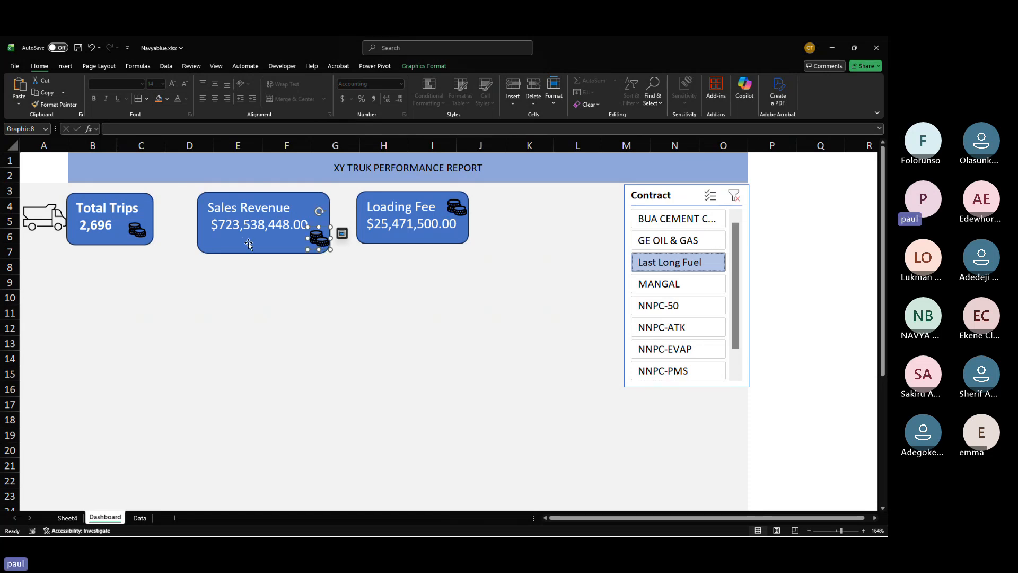
click(280, 246)
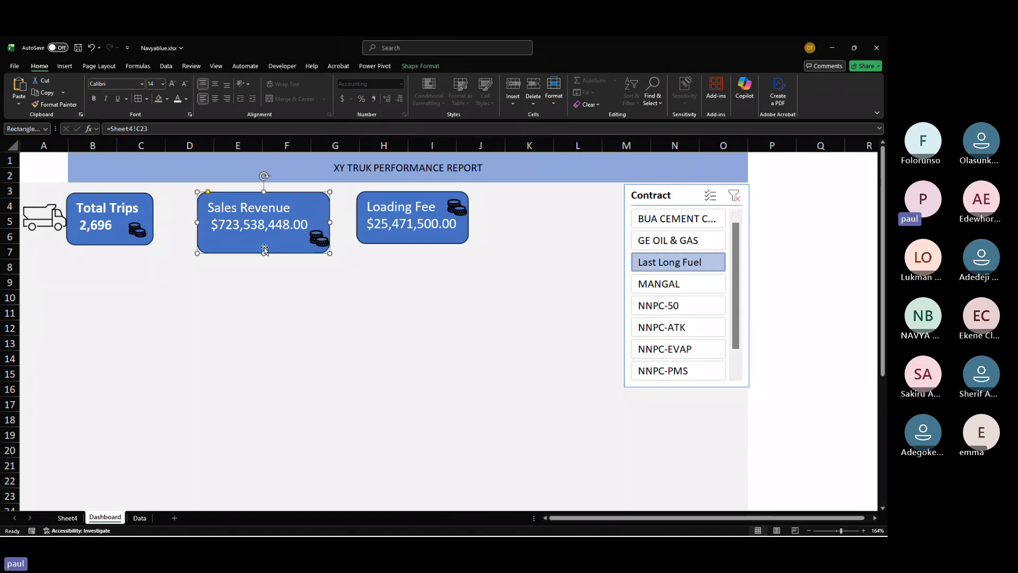
drag(263, 253, 265, 248)
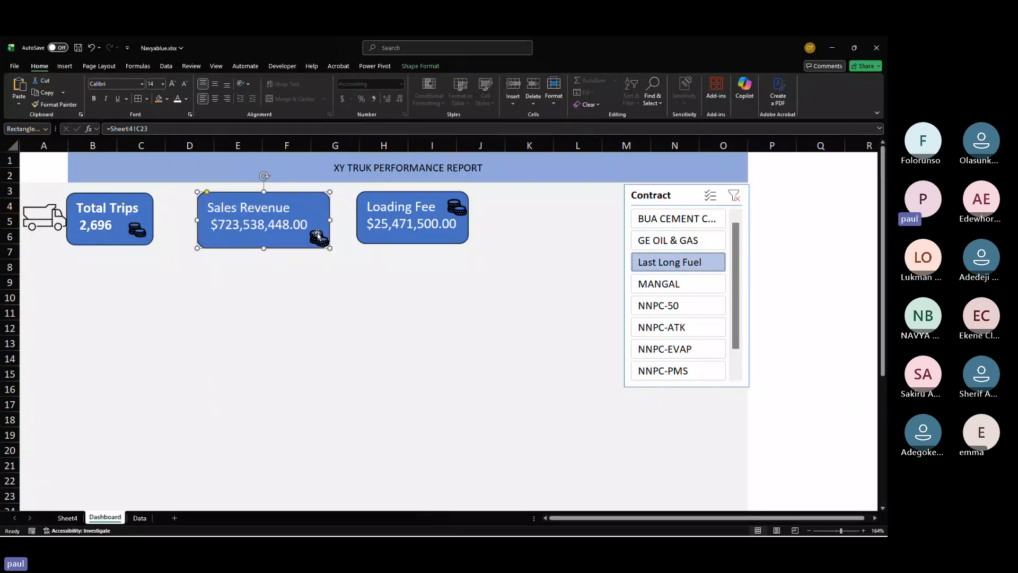
drag(323, 234, 324, 234)
Step: Make the Loading Fee card slightly taller to match the Sales Revenue card
click(437, 236)
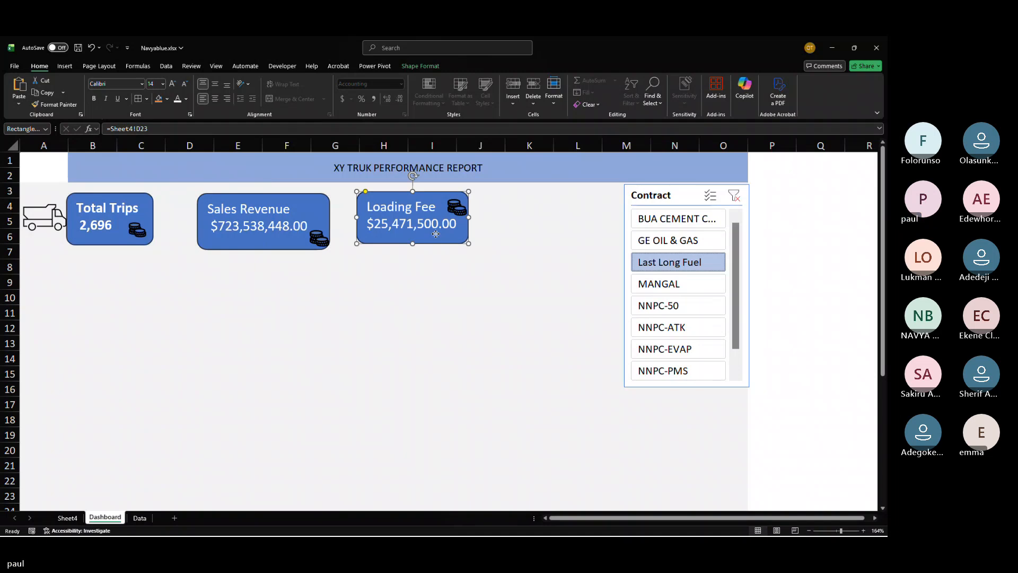
drag(411, 243, 411, 249)
click(452, 306)
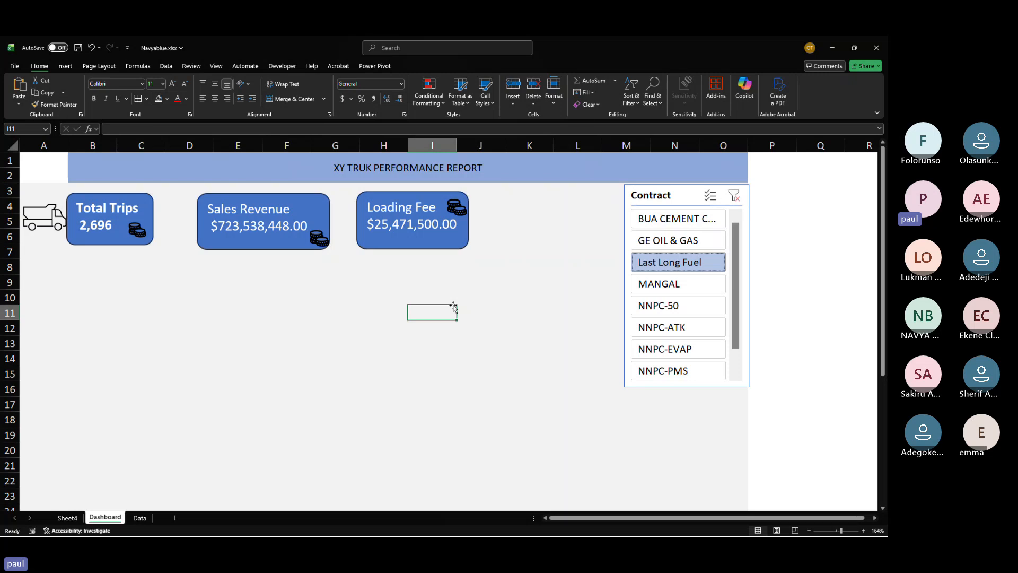
Step: Test the Contract slicer by selecting NNPC-50, NNPC-EVAP, and finally GE OIL & GAS
click(680, 305)
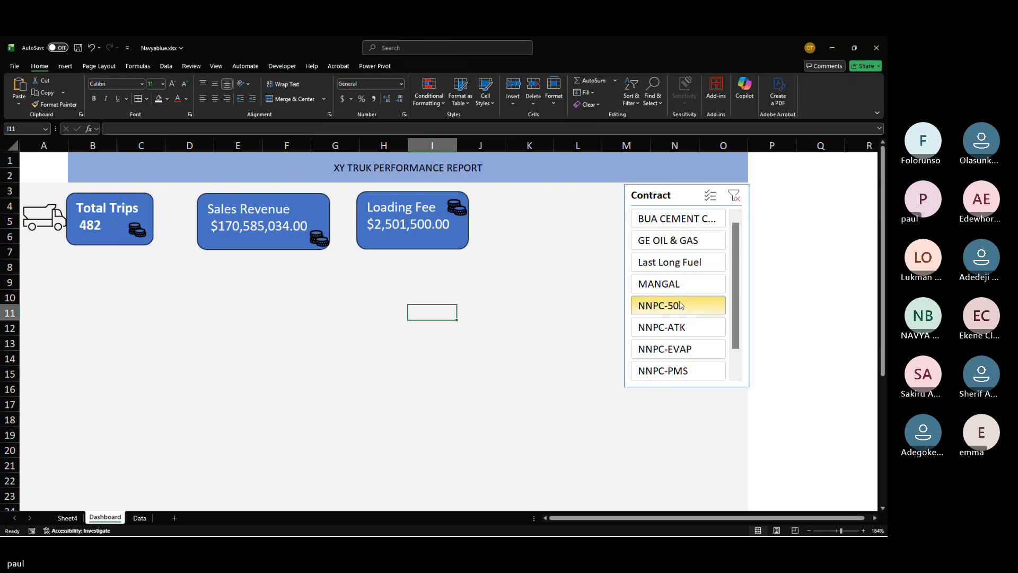
click(672, 352)
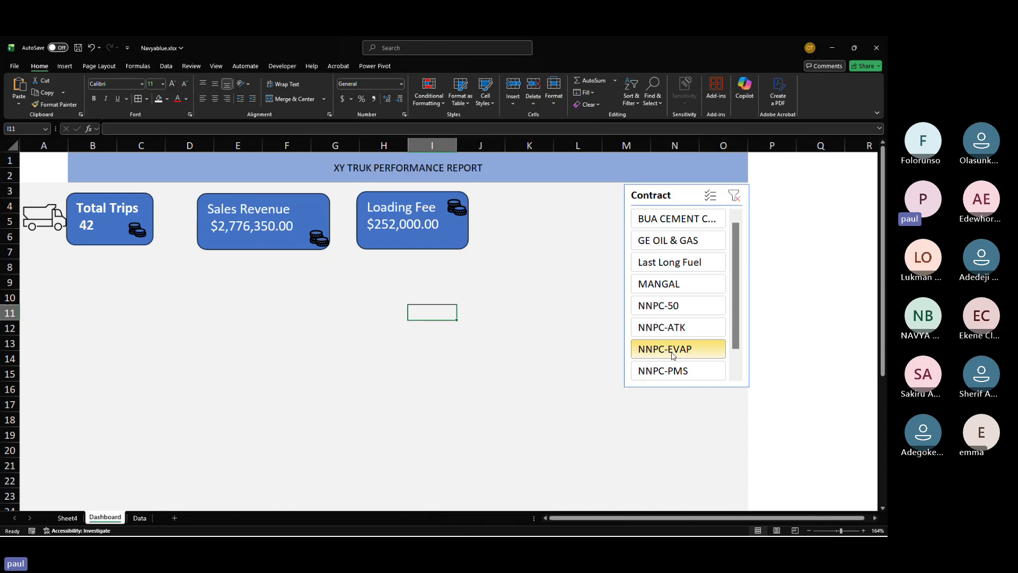
scroll(672, 354, down, 4)
scroll(672, 355, up, 4)
click(670, 242)
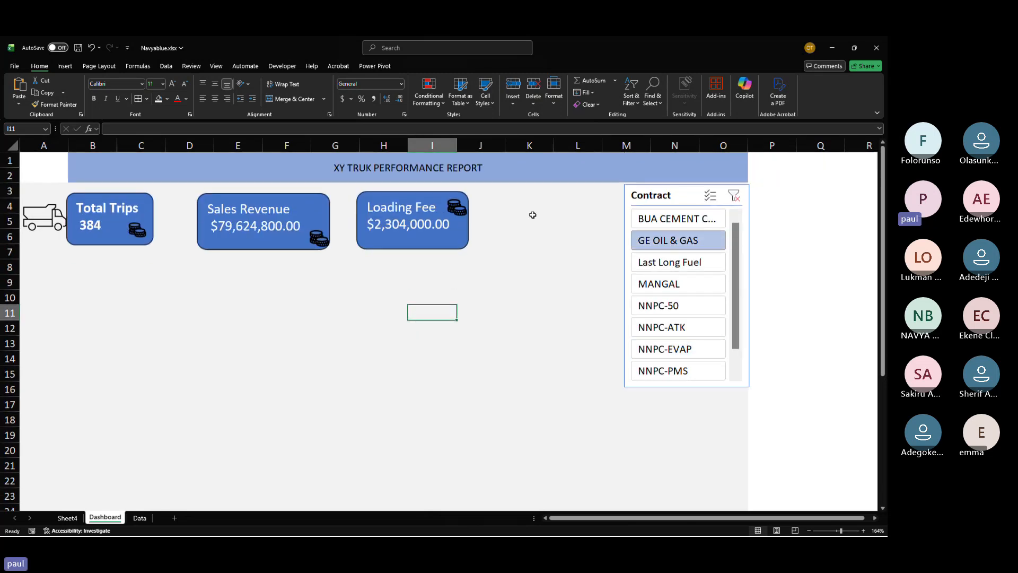
click(65, 66)
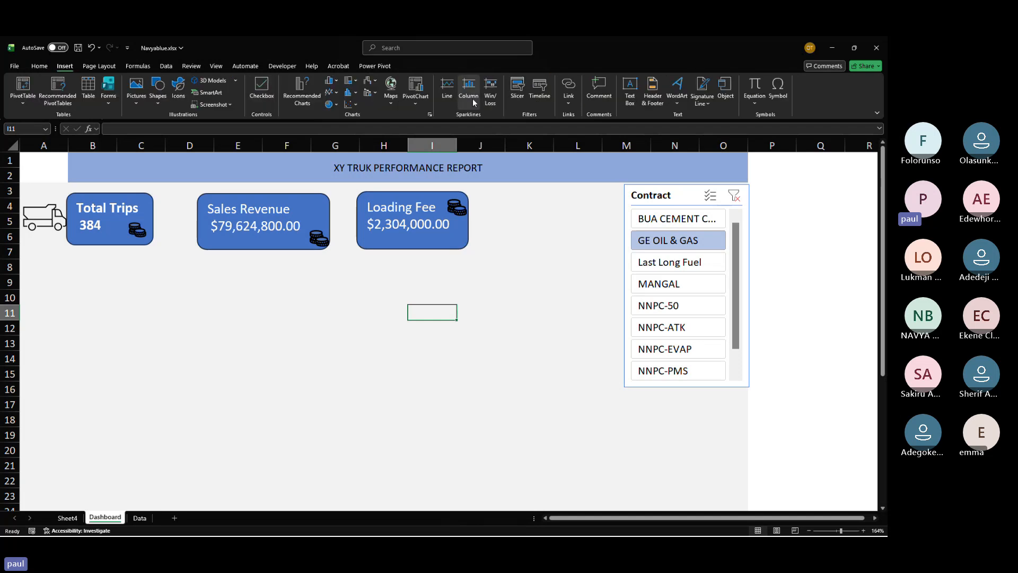
click(542, 90)
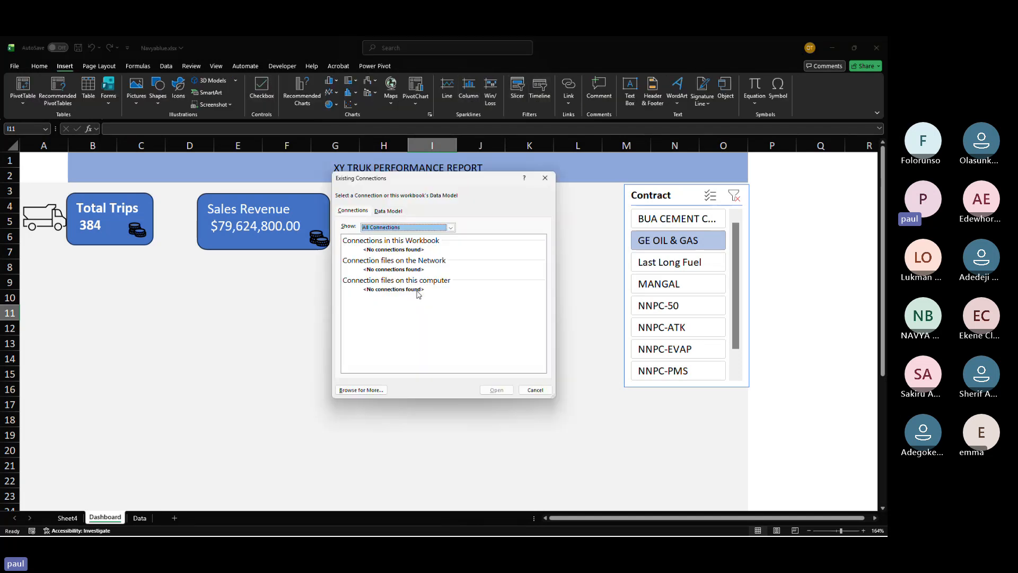
click(536, 388)
Step: On Sheet4, insert a Loading Date timeline for the pivot table at D23
click(68, 517)
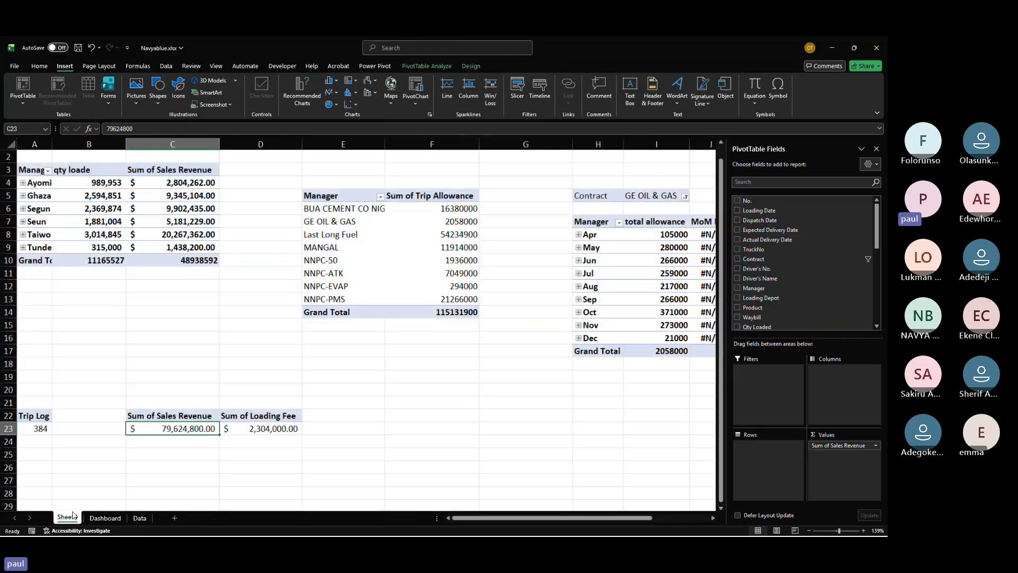
click(260, 430)
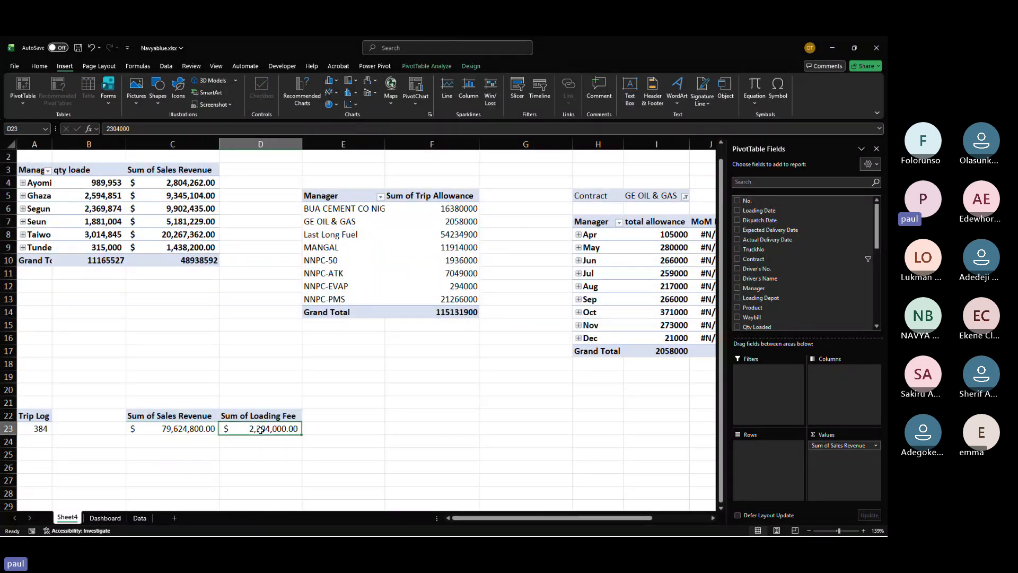
click(539, 88)
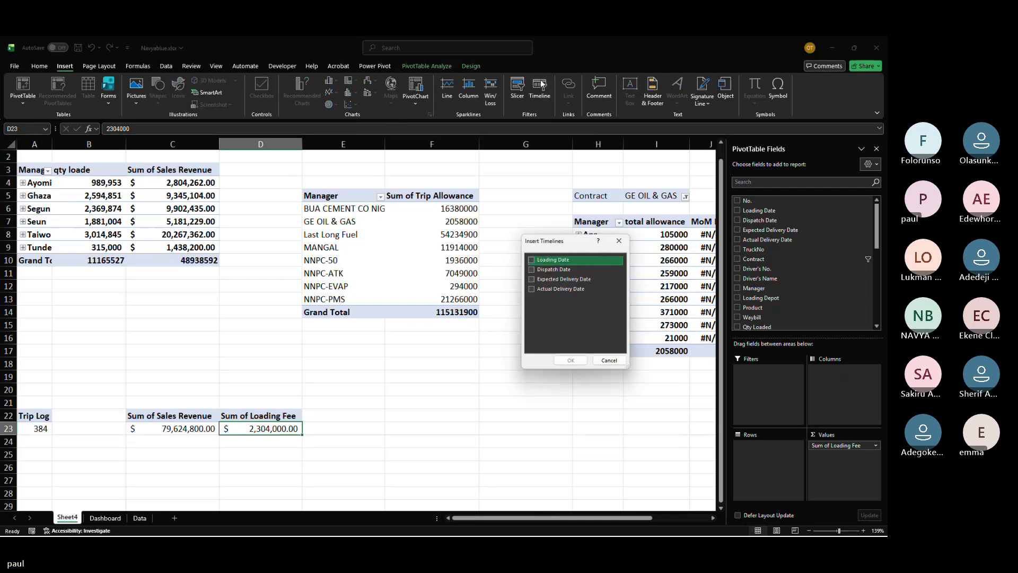
click(532, 261)
click(563, 359)
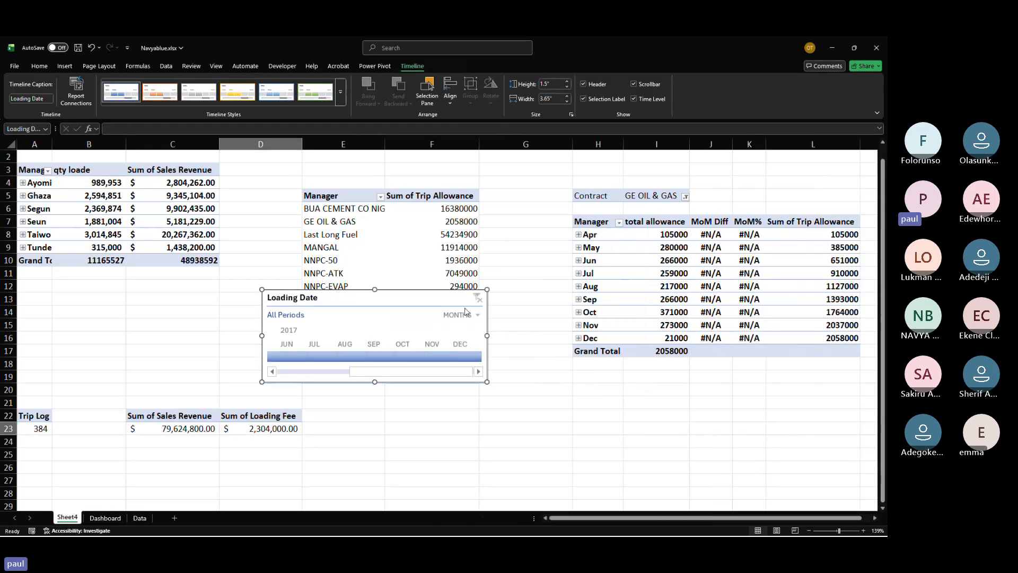
Step: Scroll the timeline back to early 2017 and step through the months from Mar to Jun 2017
drag(382, 371, 309, 367)
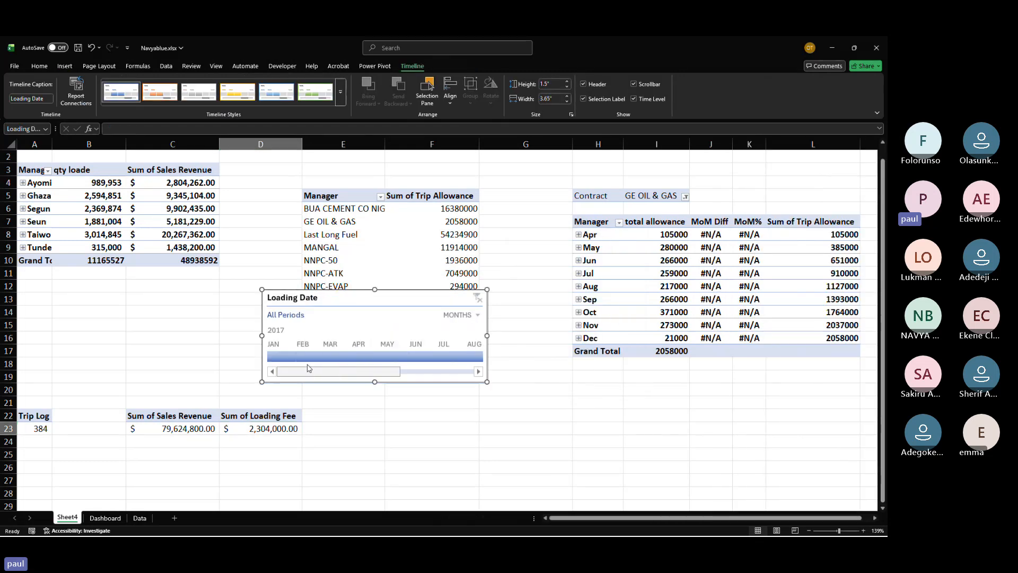
click(335, 356)
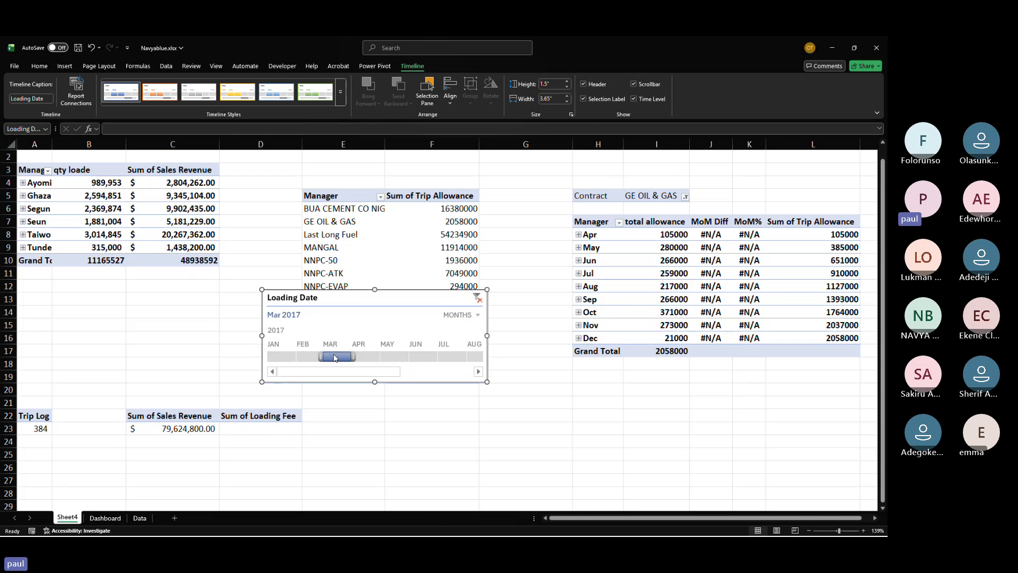
click(369, 356)
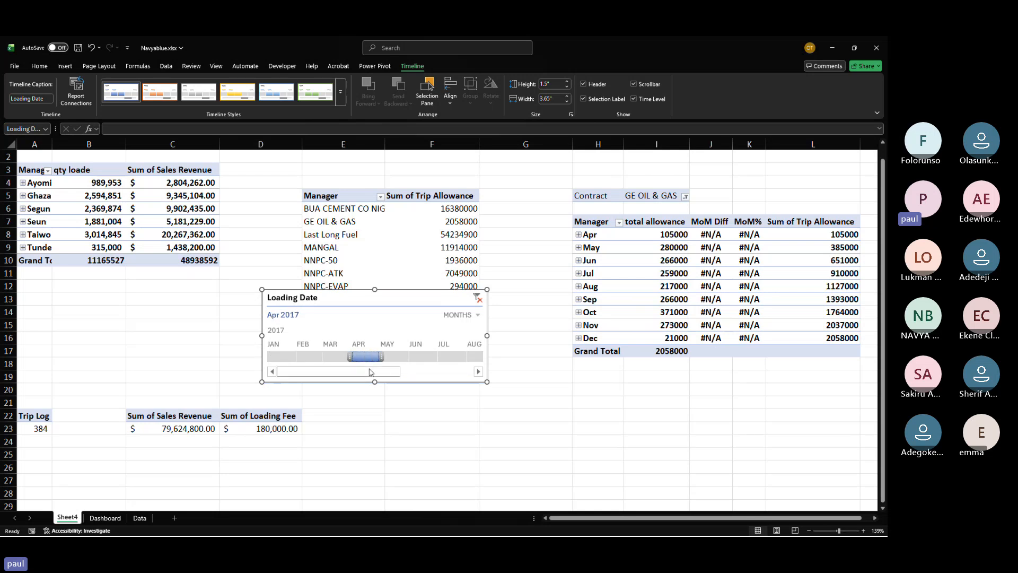
click(401, 357)
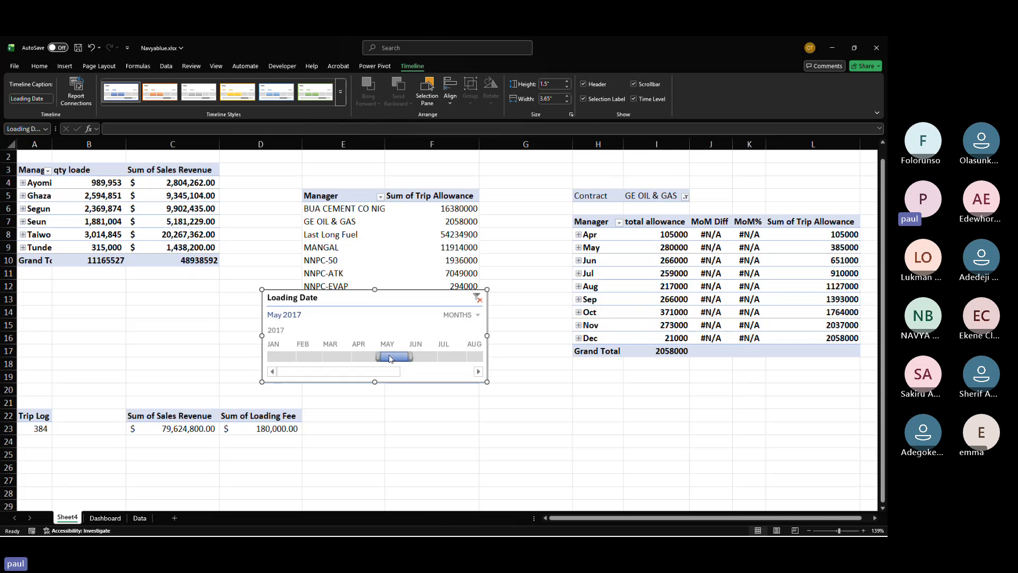
click(420, 356)
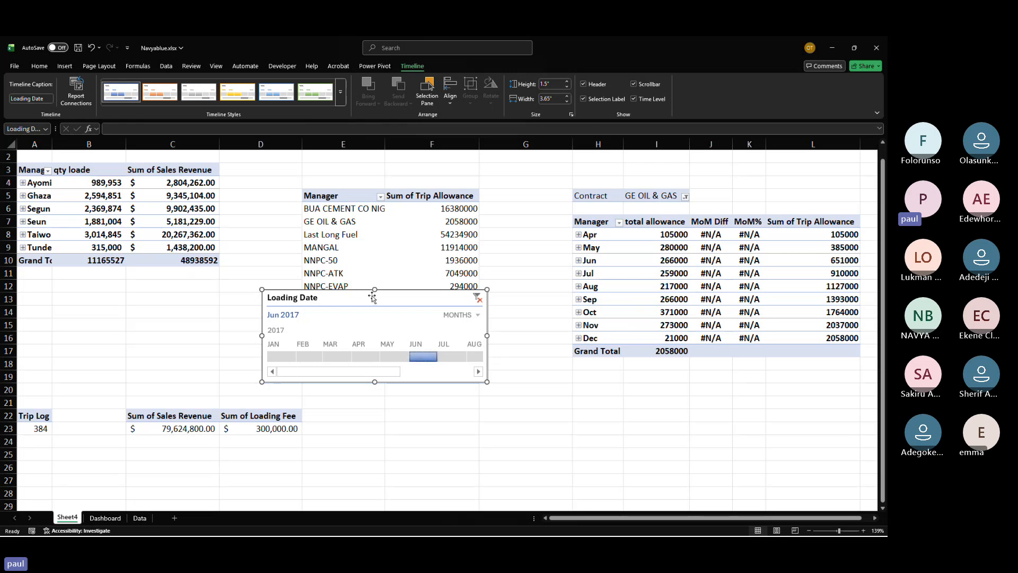
Step: Move the Loading Date timeline from Sheet4 onto the Dashboard sheet
key(Delete)
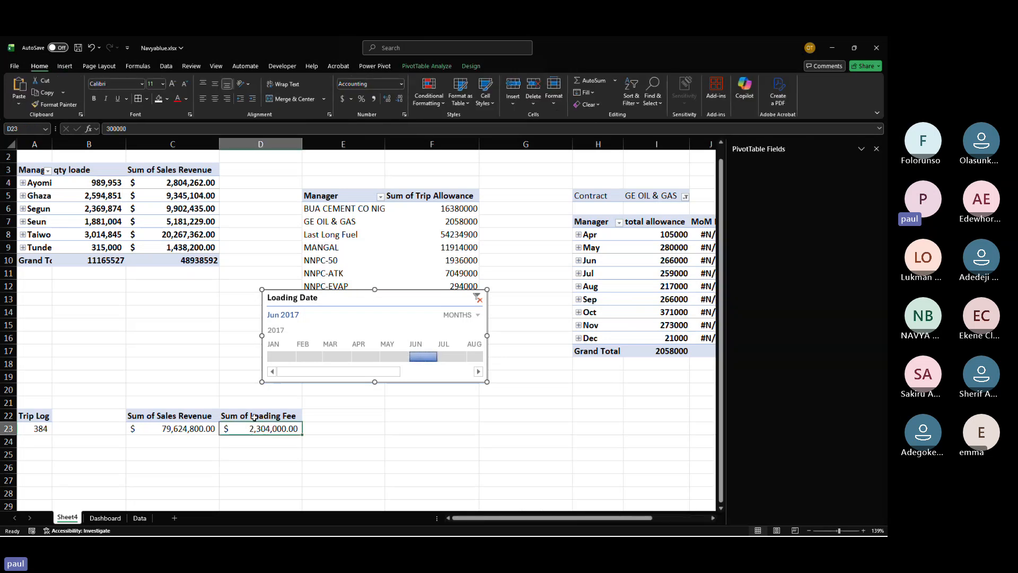
click(106, 517)
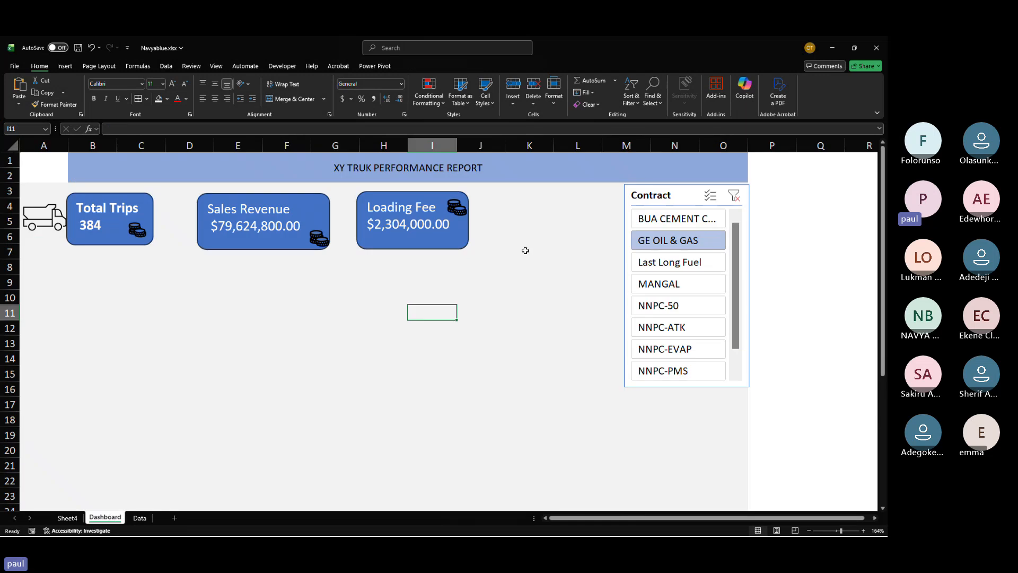
key(ctrl+v)
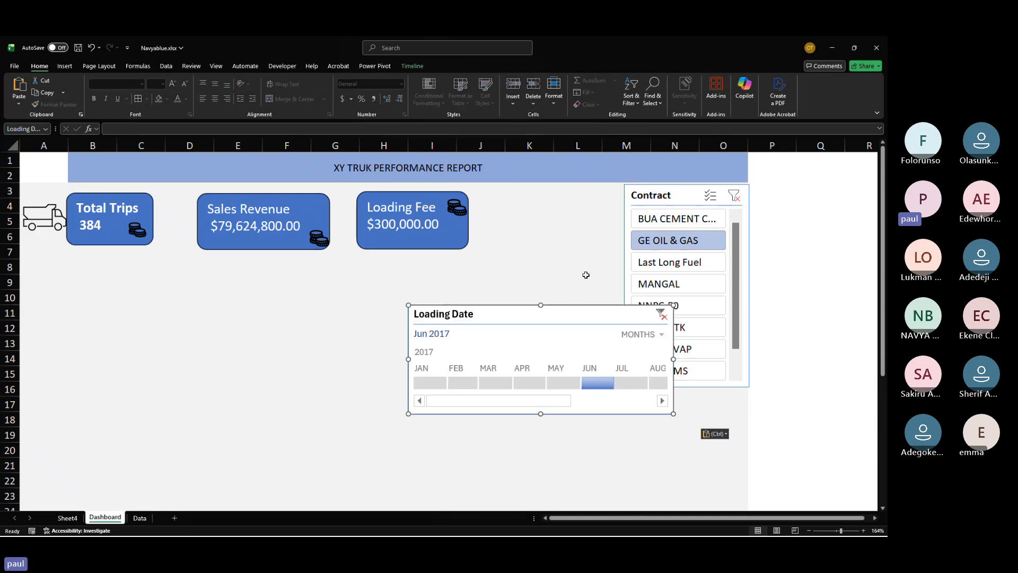
Step: Position the Loading Date timeline at the top right, beside the report title banner
drag(581, 258, 647, 136)
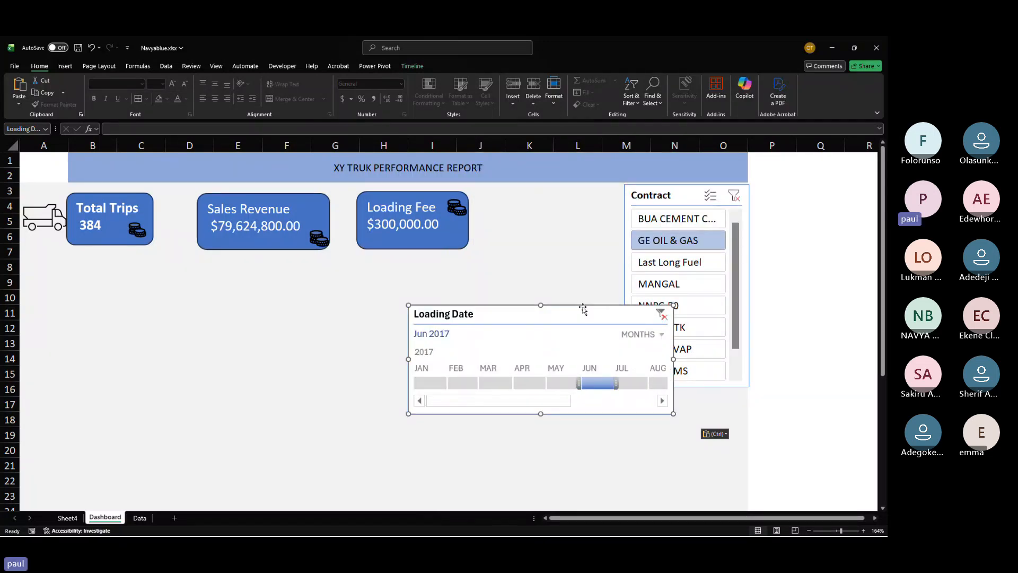
drag(583, 309, 659, 157)
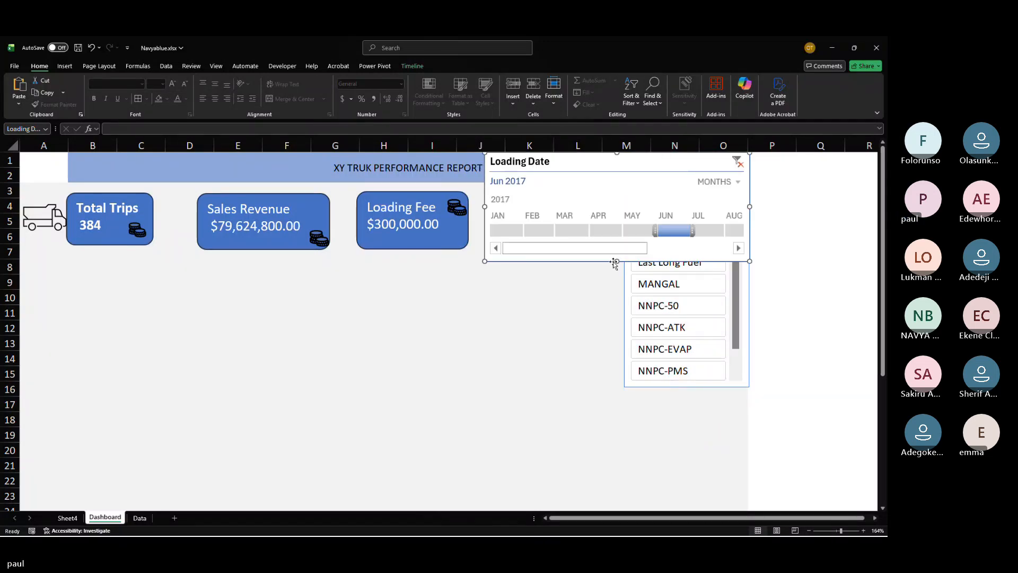
drag(616, 261, 611, 181)
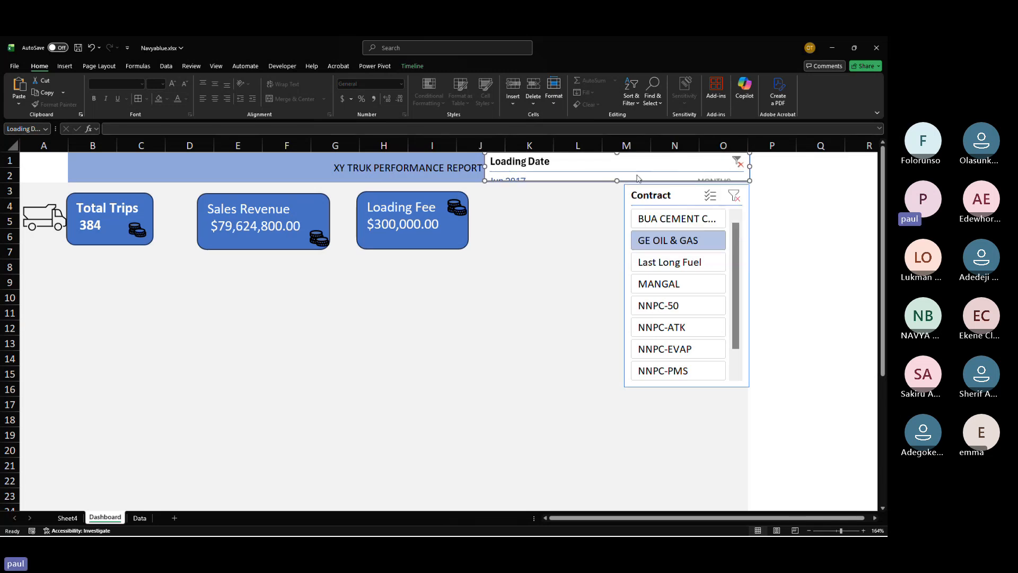
drag(617, 180, 630, 239)
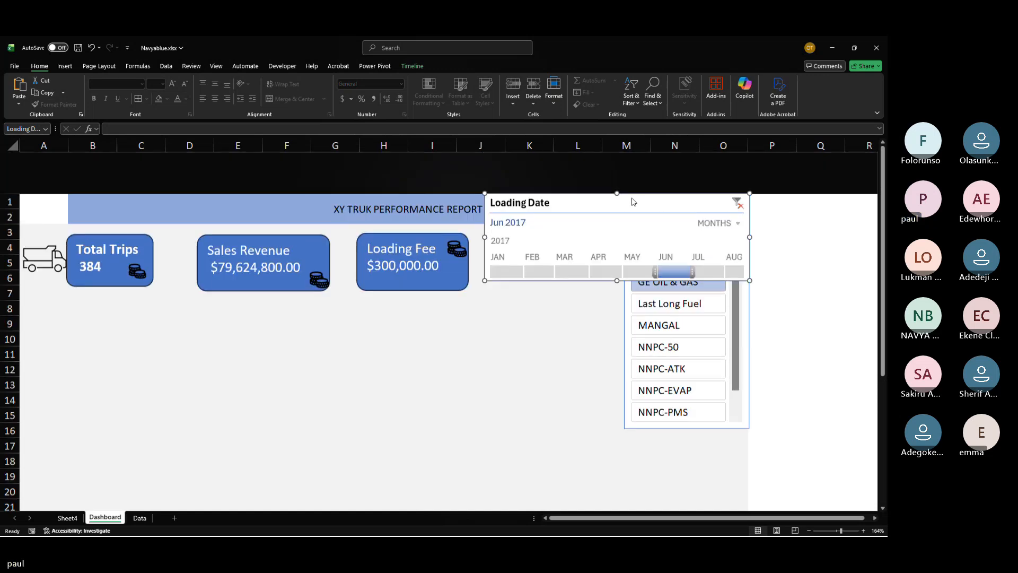
Step: Move the Contract slicer down to about rows 10–22 and resize the timeline to start near column J
drag(726, 361, 739, 465)
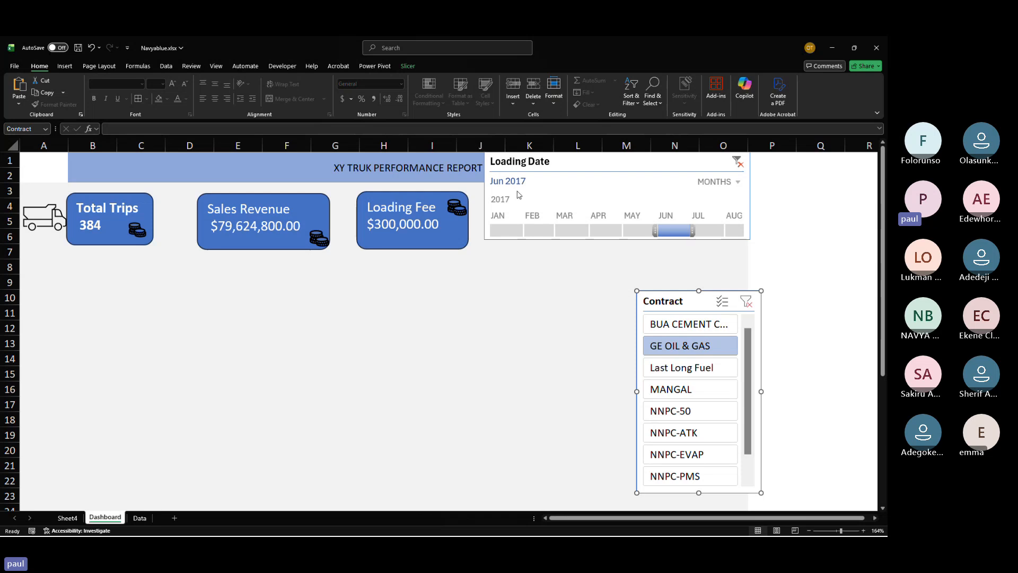
click(555, 154)
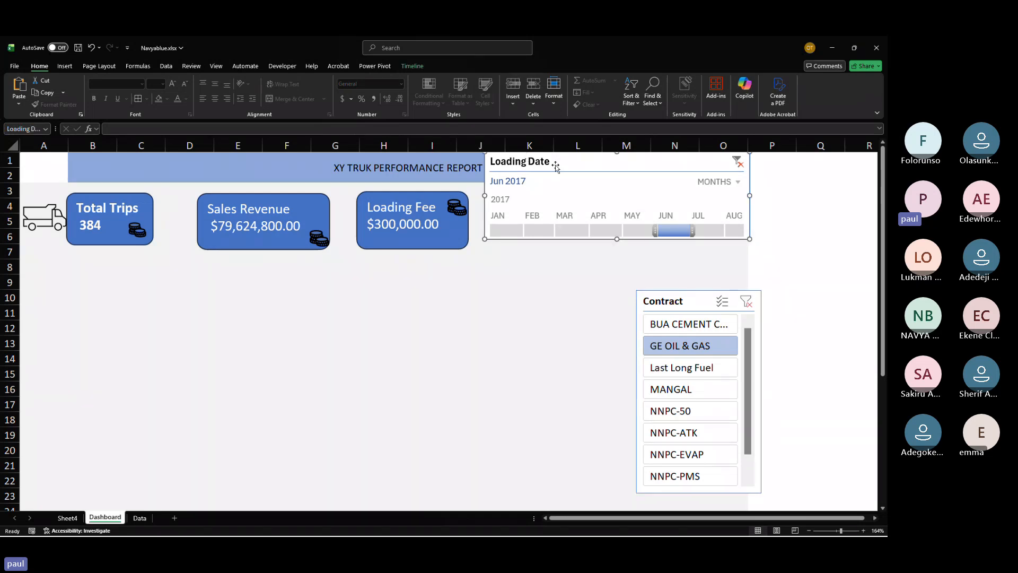
drag(485, 196, 609, 218)
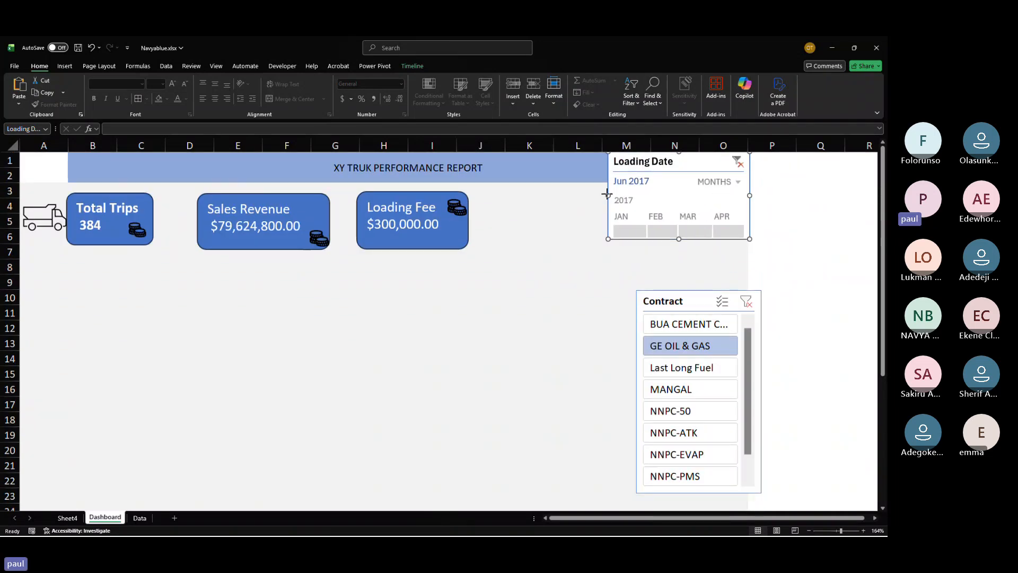
drag(607, 194, 498, 201)
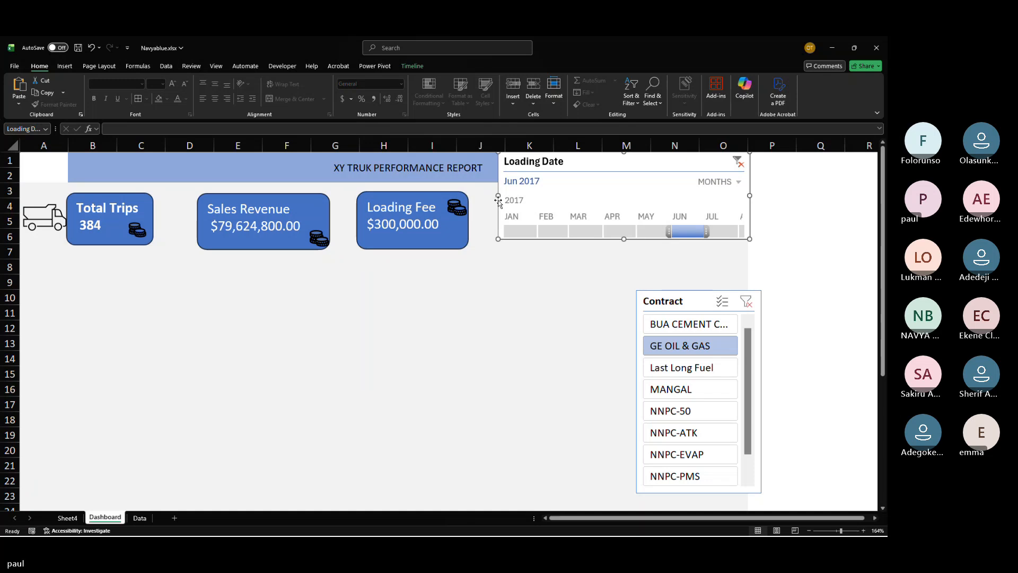
Step: Widen the Loading Date timeline leftward so it starts at about column H
drag(707, 231, 733, 235)
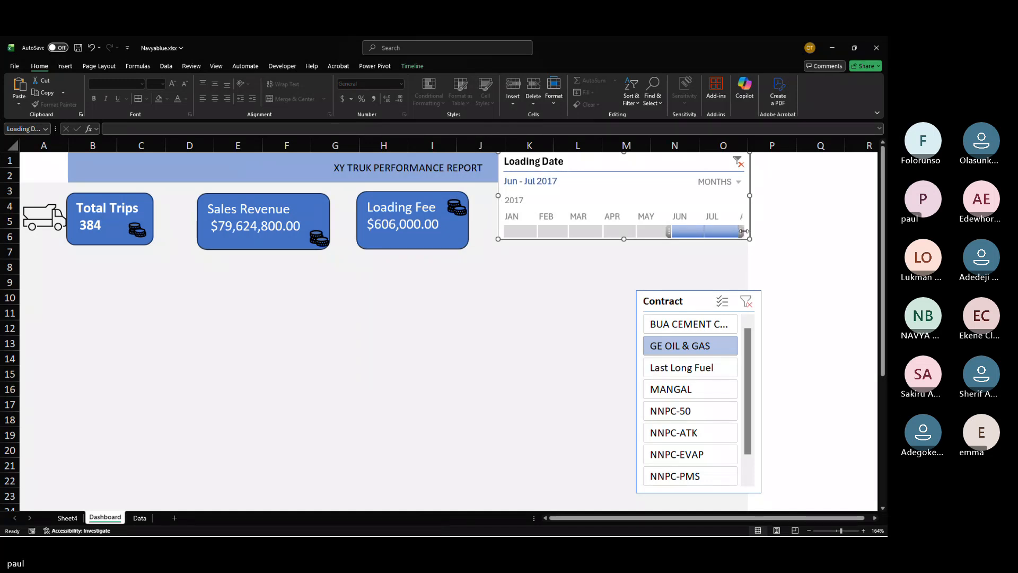
drag(743, 232, 705, 232)
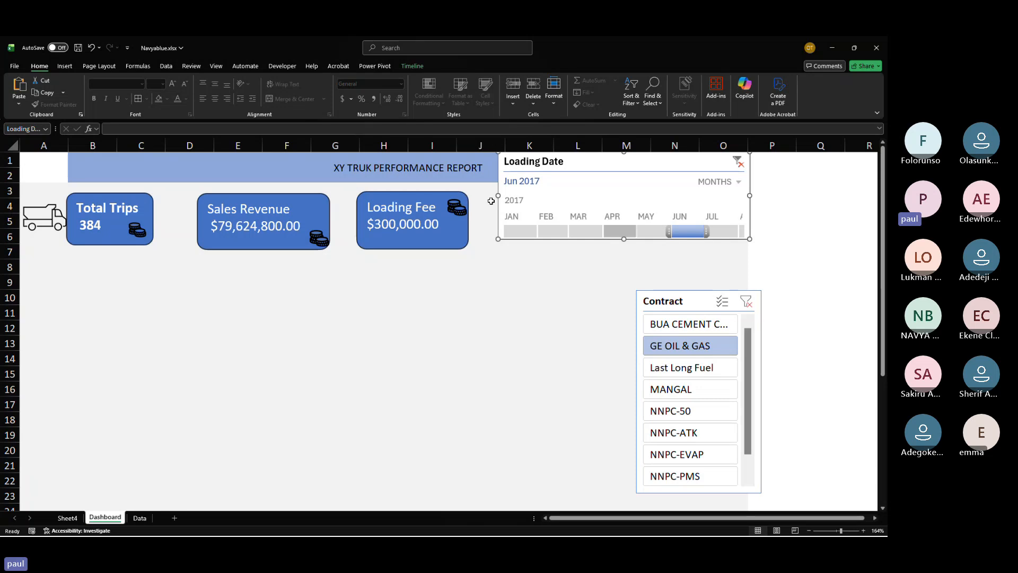
drag(500, 197, 381, 196)
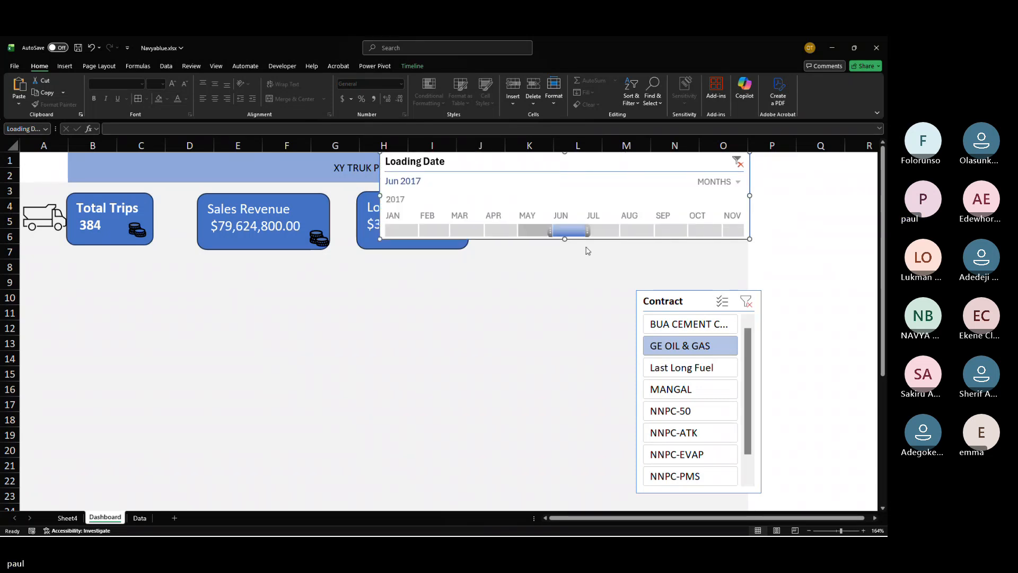
Step: Filter the timeline to Jun–Nov 2017, then to Nov 2017 only
drag(570, 237, 733, 233)
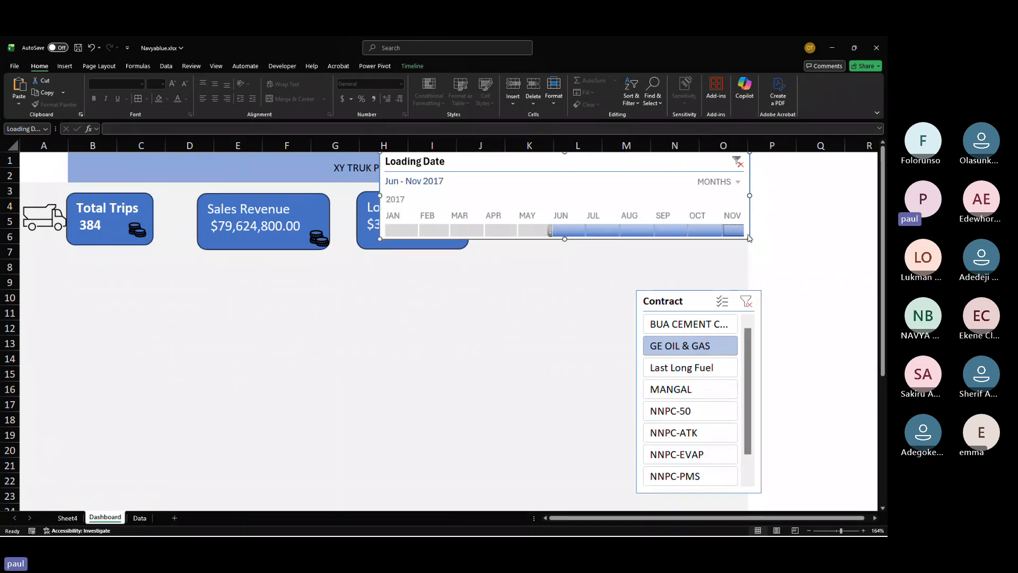
click(733, 233)
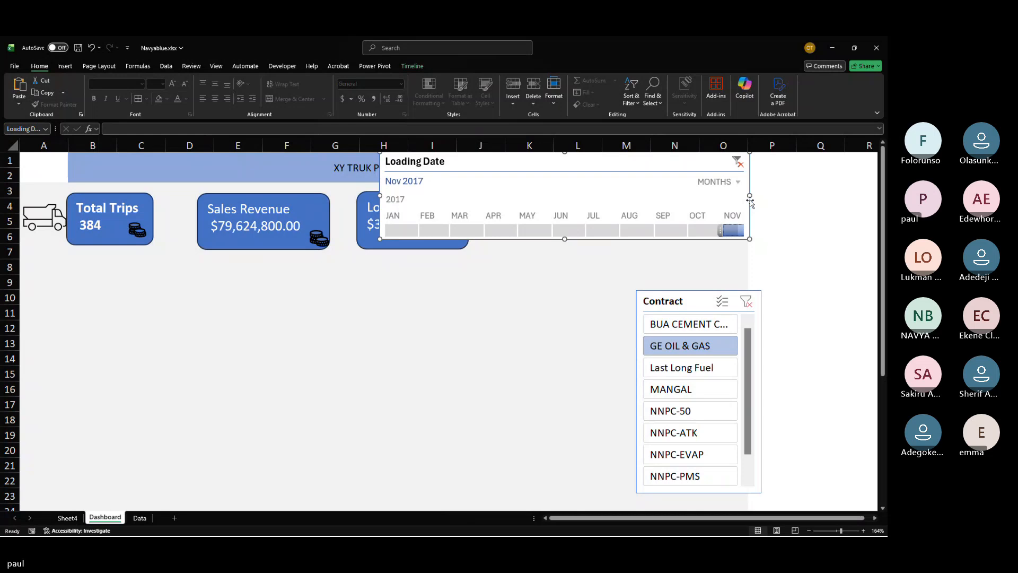
Step: Widen the Loading Date timeline rightward to about column Q and filter it to Dec 2017
drag(750, 195, 829, 218)
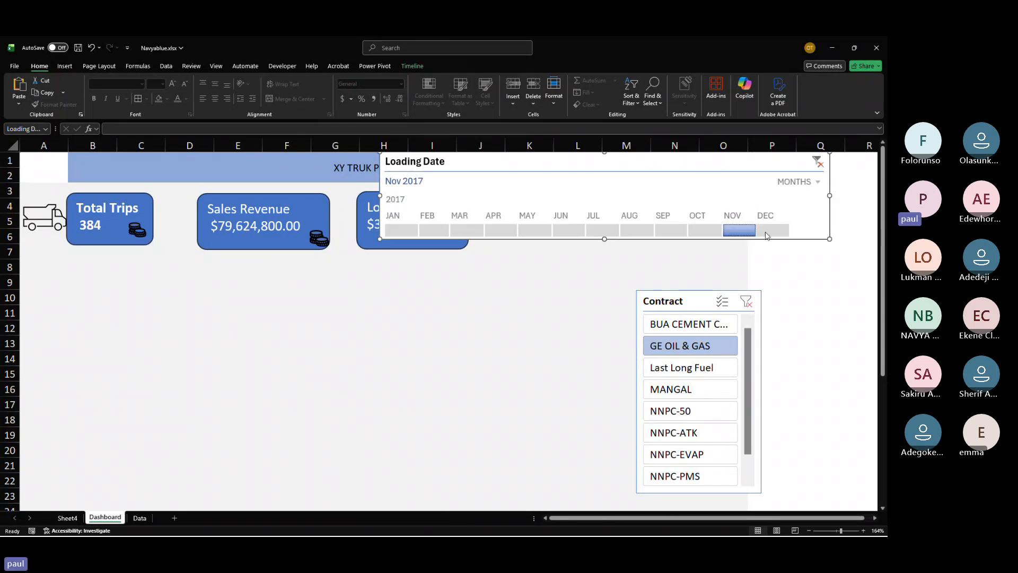
click(773, 230)
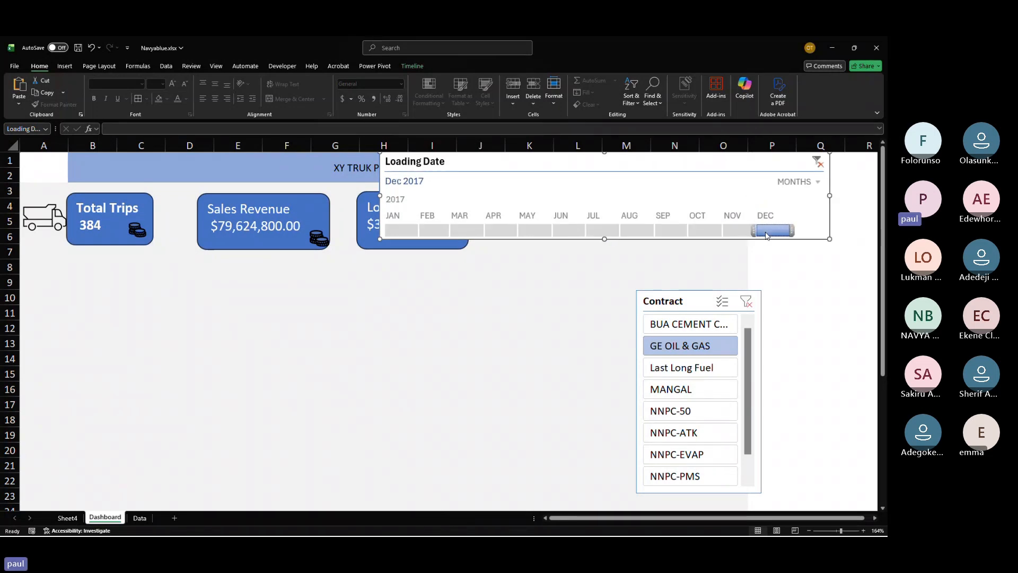
Step: Hide the timeline's time level and scrollbar
click(415, 68)
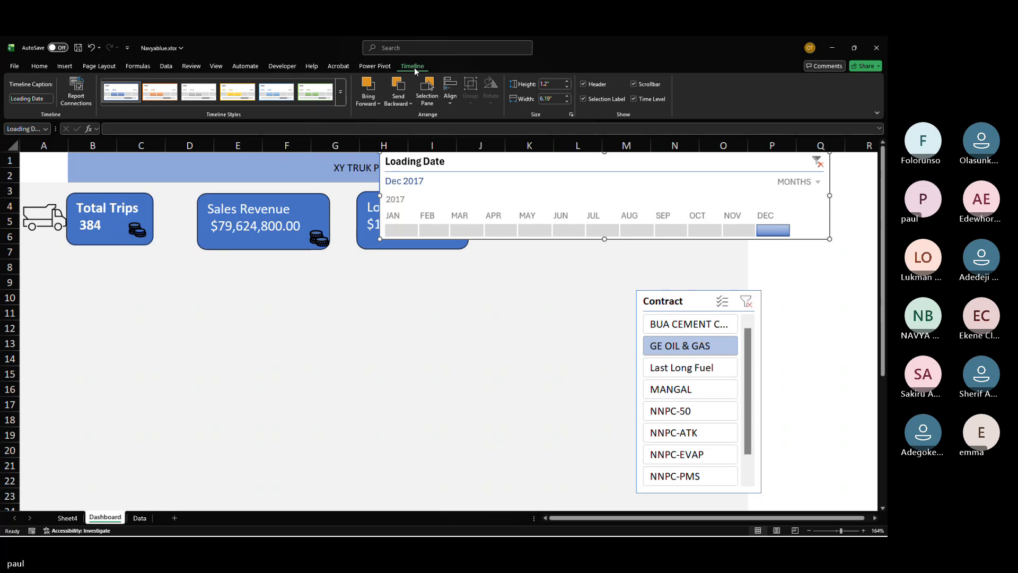
click(634, 99)
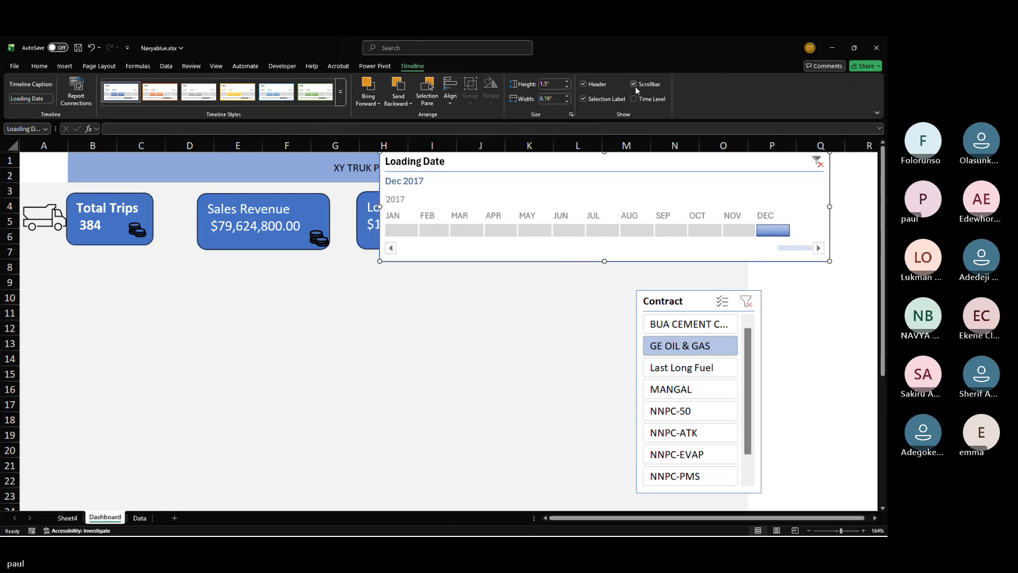
click(634, 84)
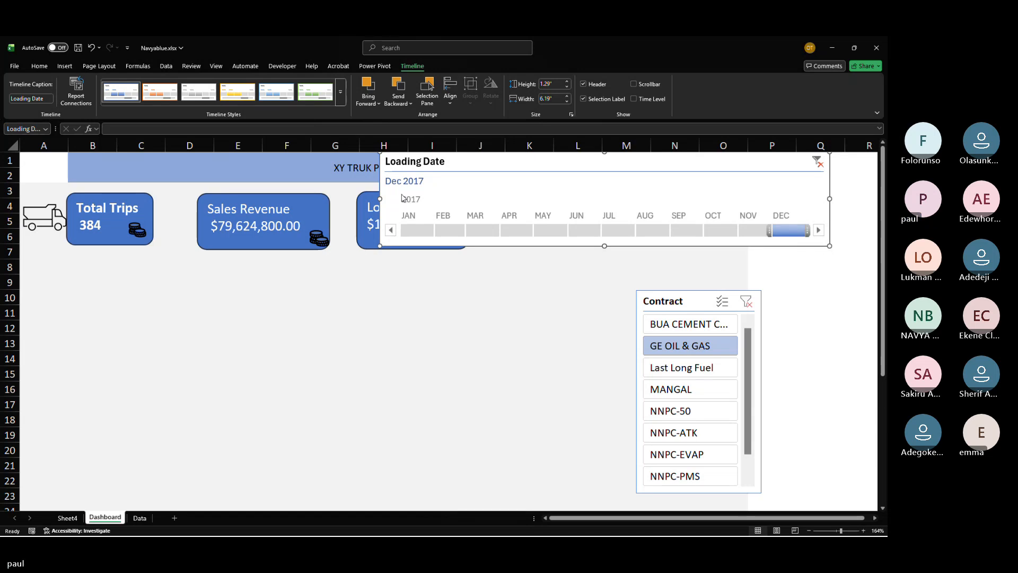
Step: Shrink the timeline to span about columns L–N and reduce its height
drag(380, 198, 558, 200)
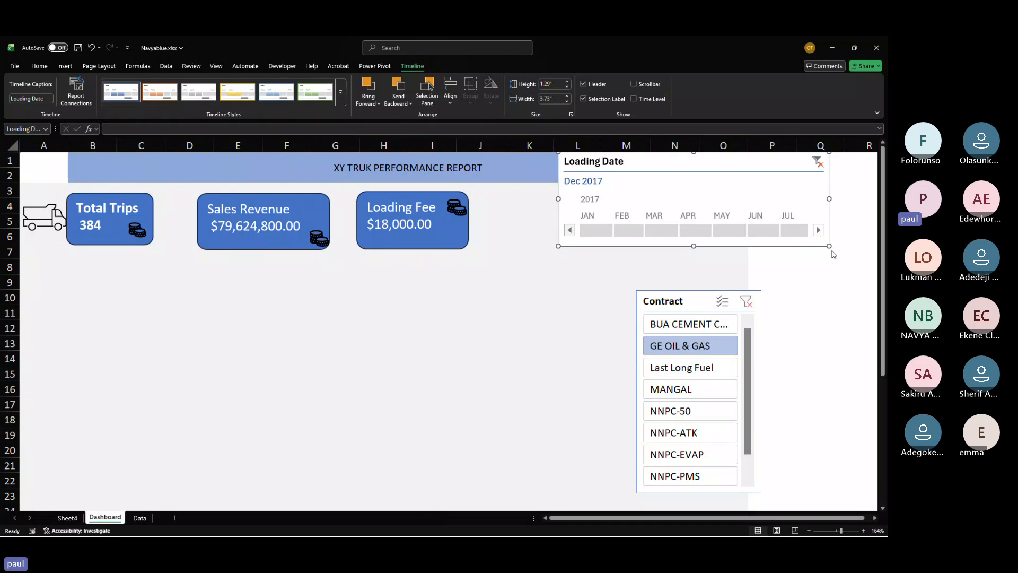
click(819, 230)
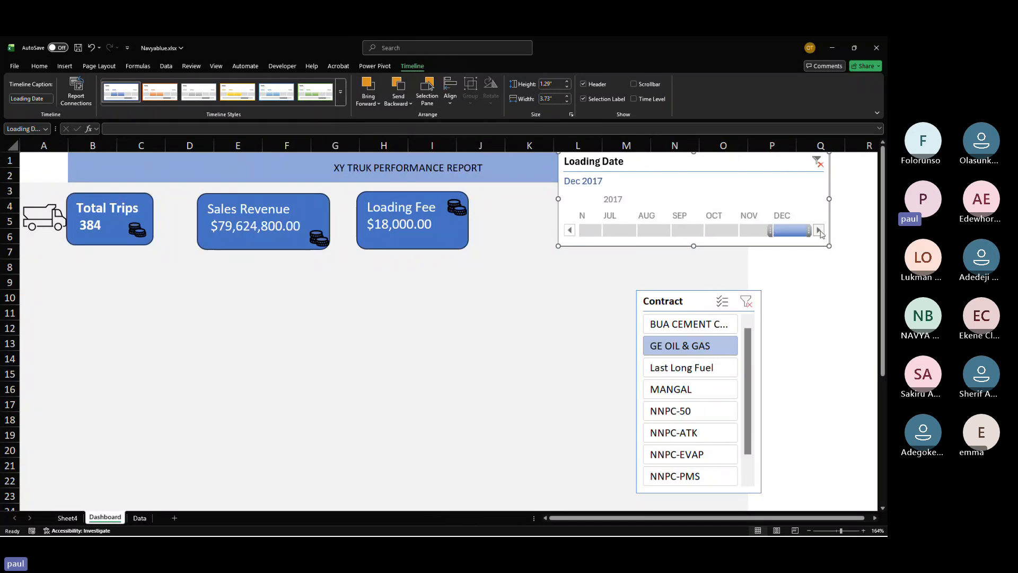
drag(829, 199, 673, 201)
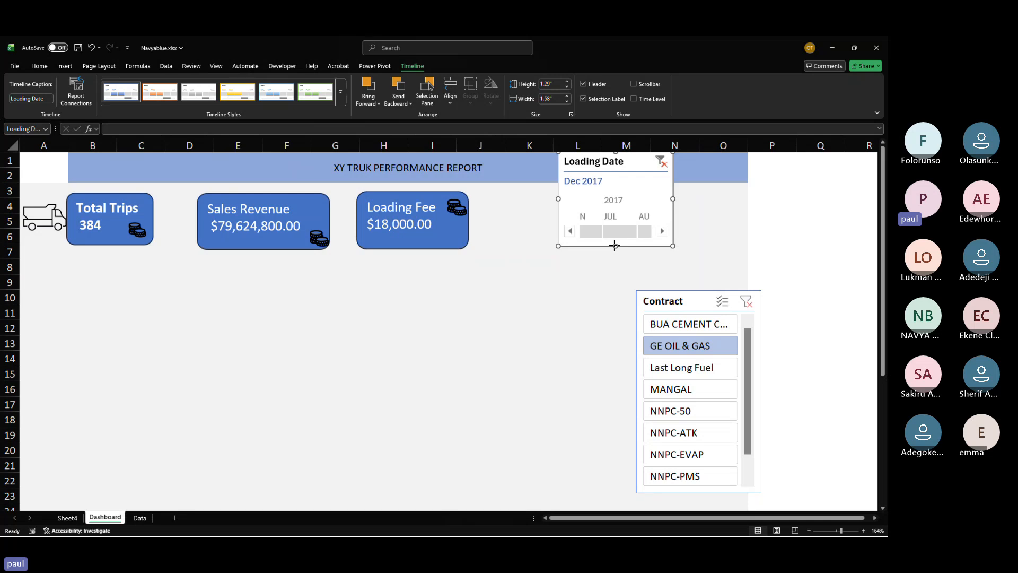
drag(614, 245, 613, 206)
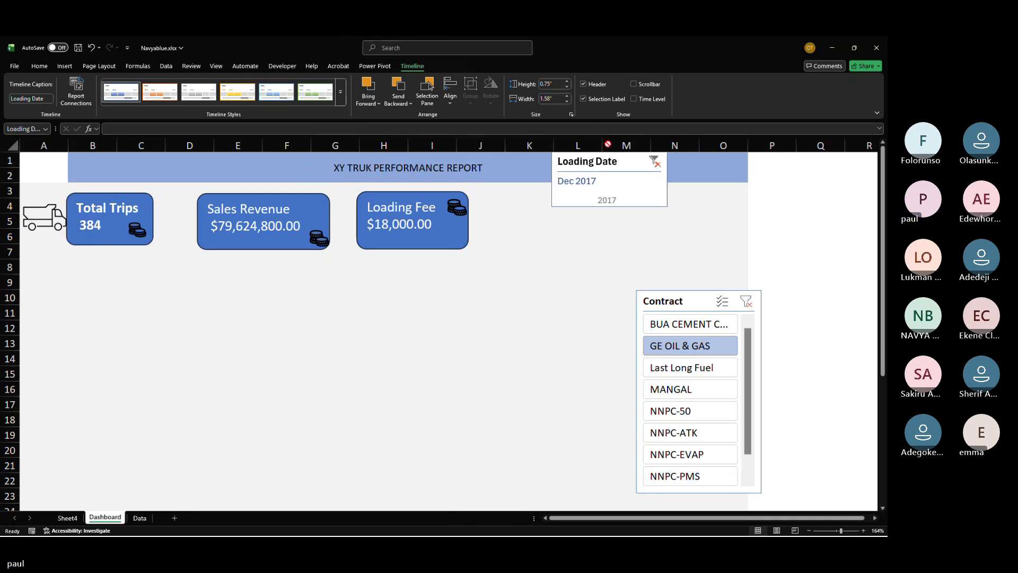
Step: Hide the timeline header and selection label, then widen it to column O and deepen it to about row 5
click(583, 84)
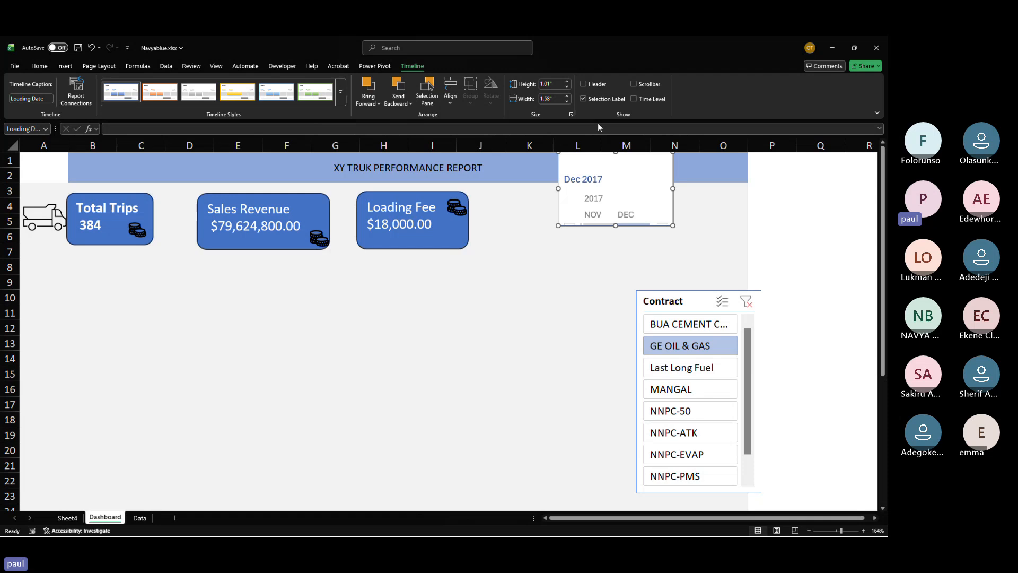
click(583, 99)
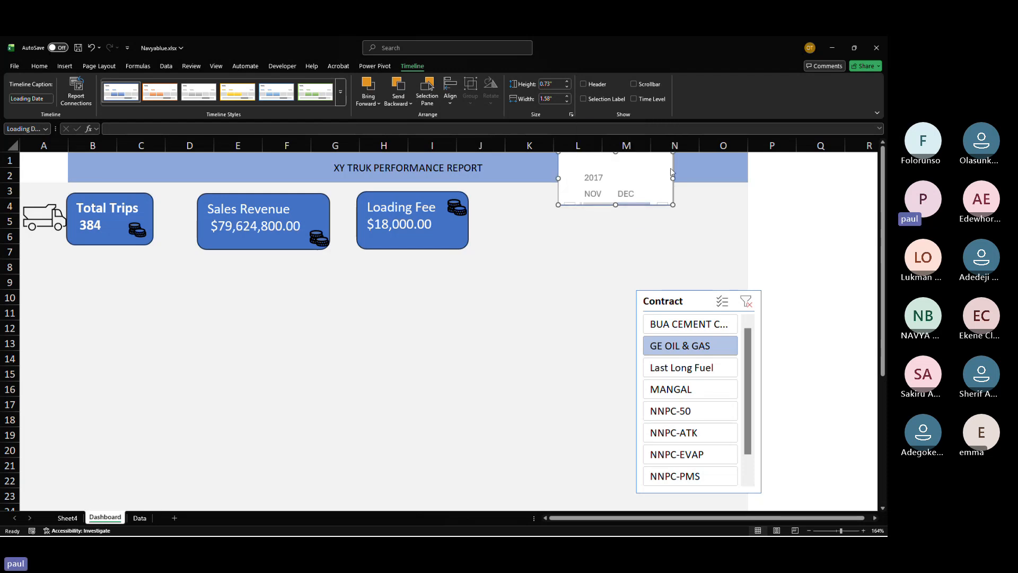
drag(671, 178, 748, 178)
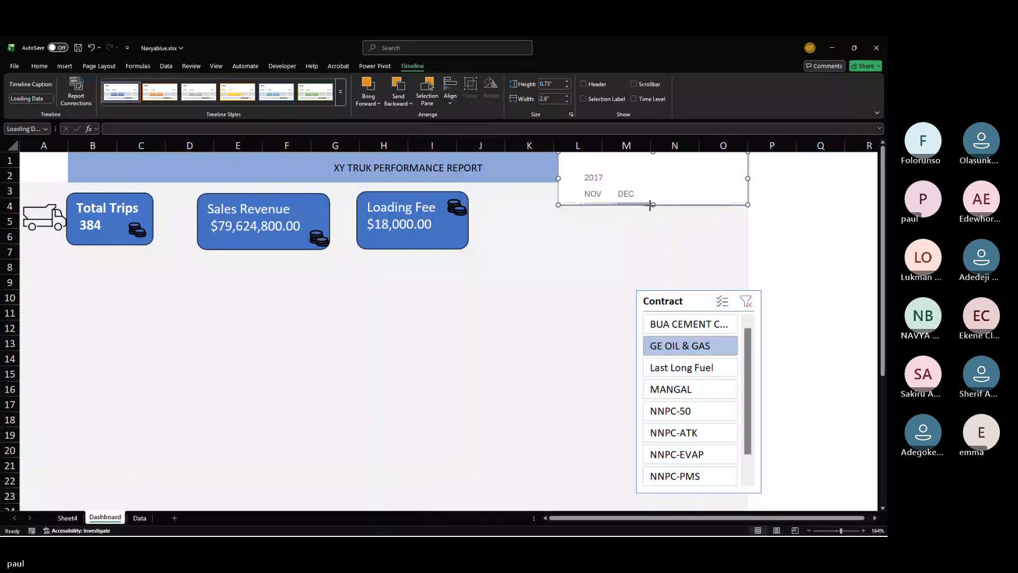
drag(653, 206, 657, 233)
scroll(607, 212, up, 4)
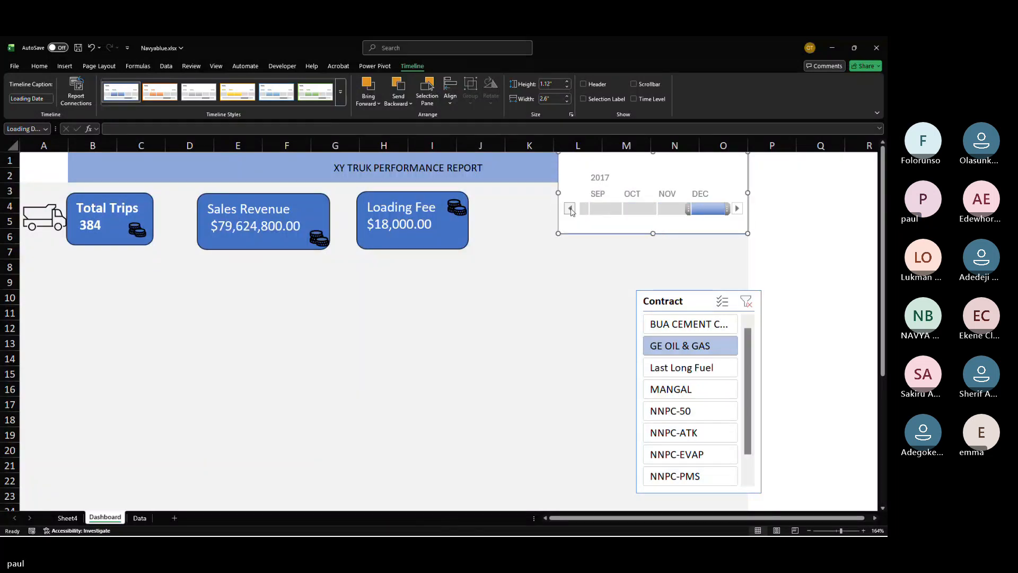
Step: Open the timeline's report connections and also connect it to the Trip Log and PivotTable15 pivot tables
click(598, 208)
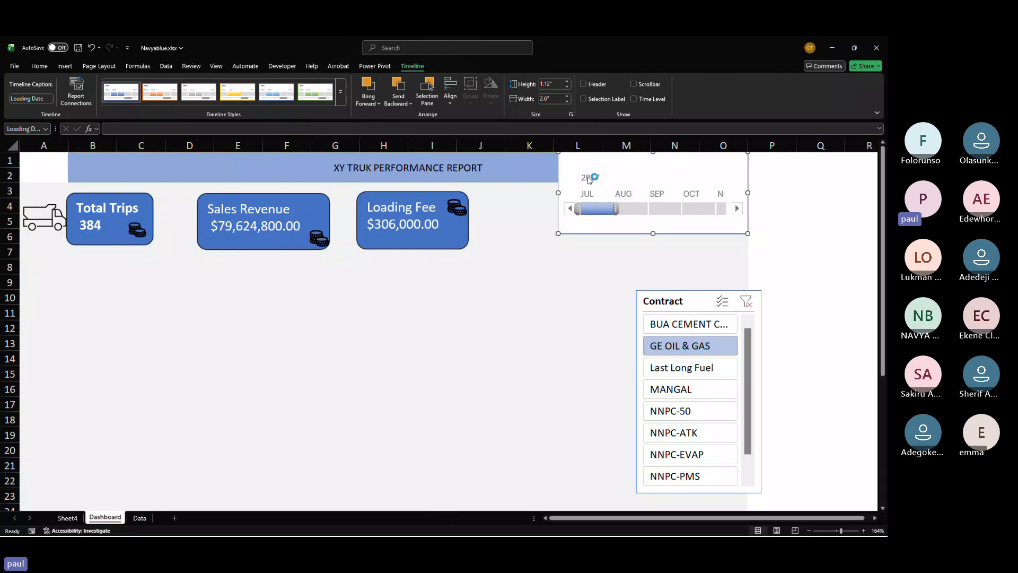
right_click(602, 167)
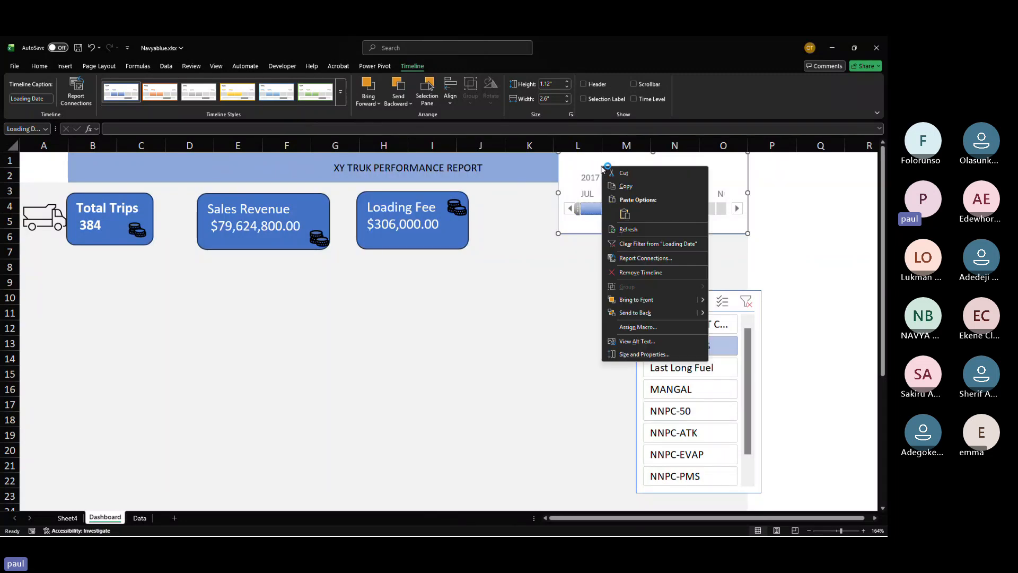
click(630, 258)
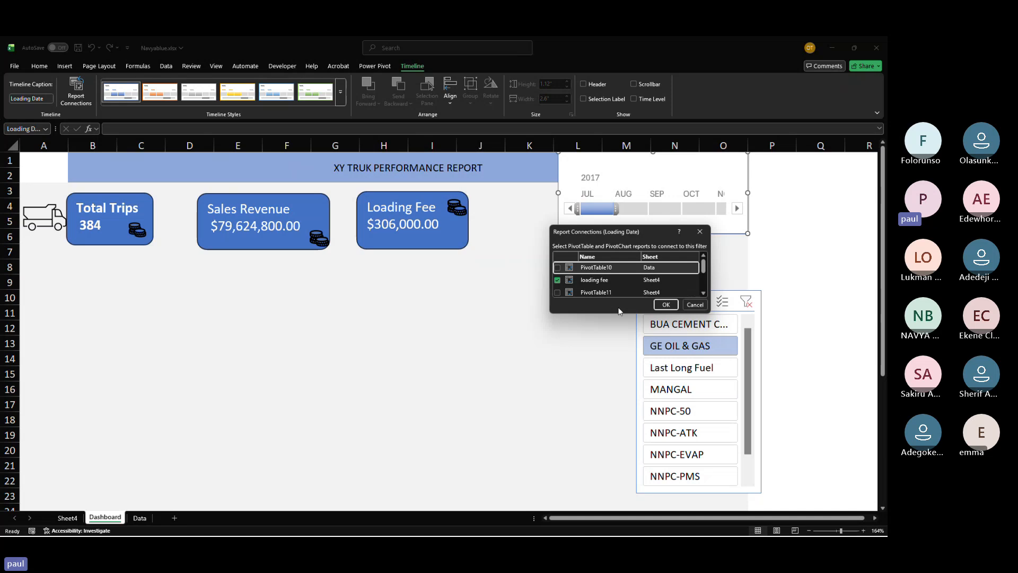
drag(615, 314, 628, 439)
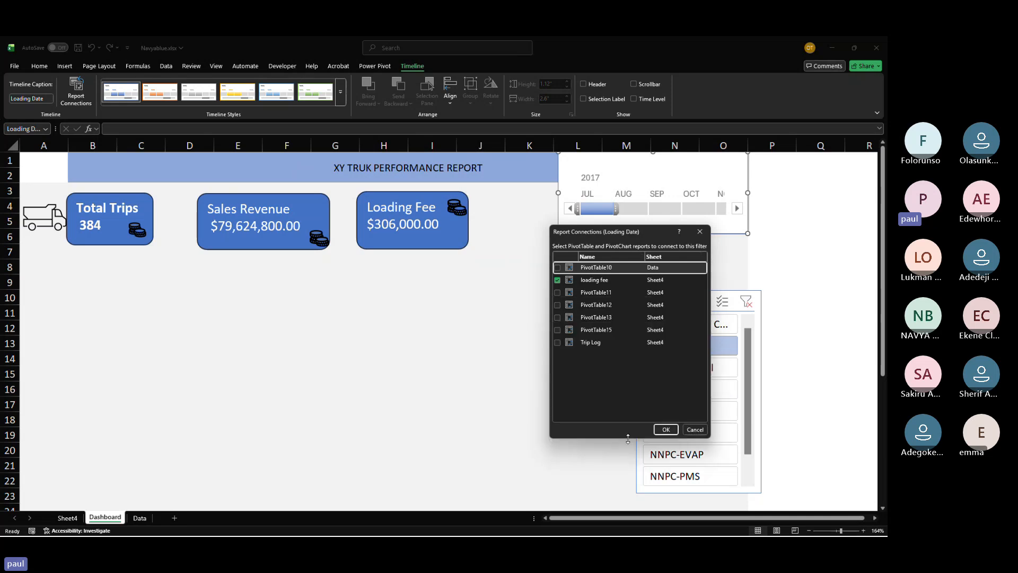
click(557, 342)
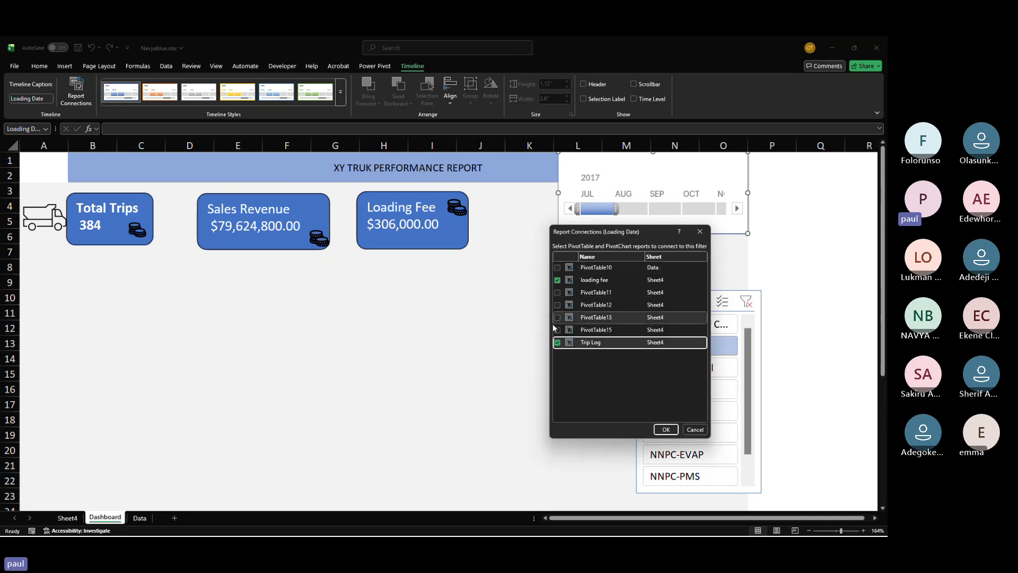
click(557, 330)
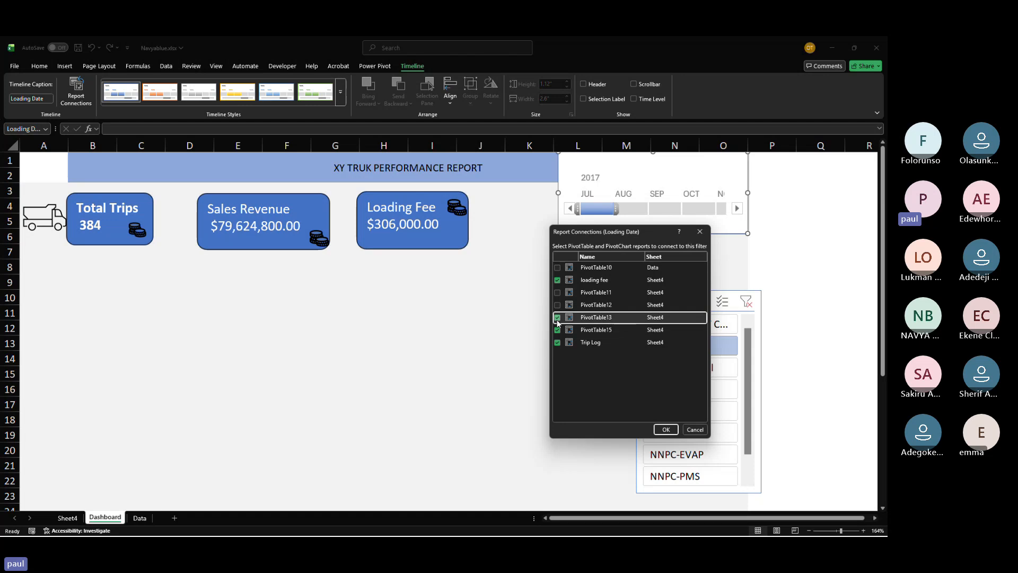
click(667, 432)
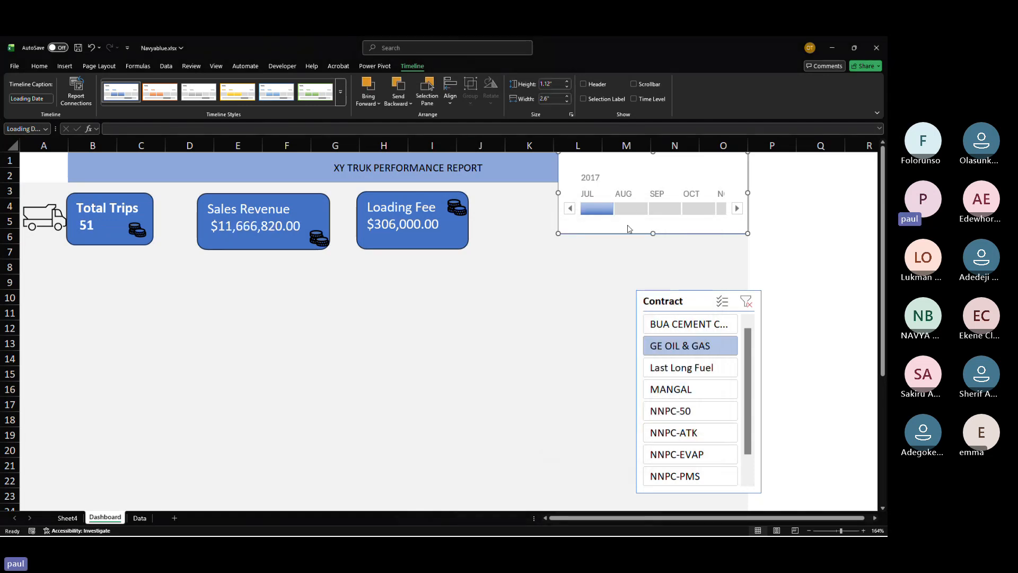
Step: Filter the timeline through Aug, Sep and Oct 2017, ending on Sep 2017
click(631, 209)
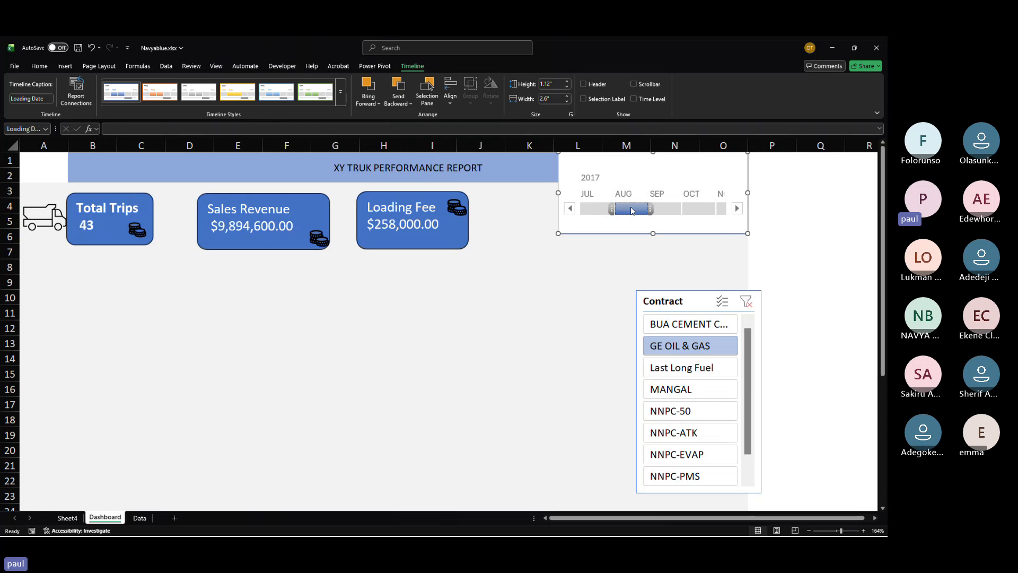
click(667, 210)
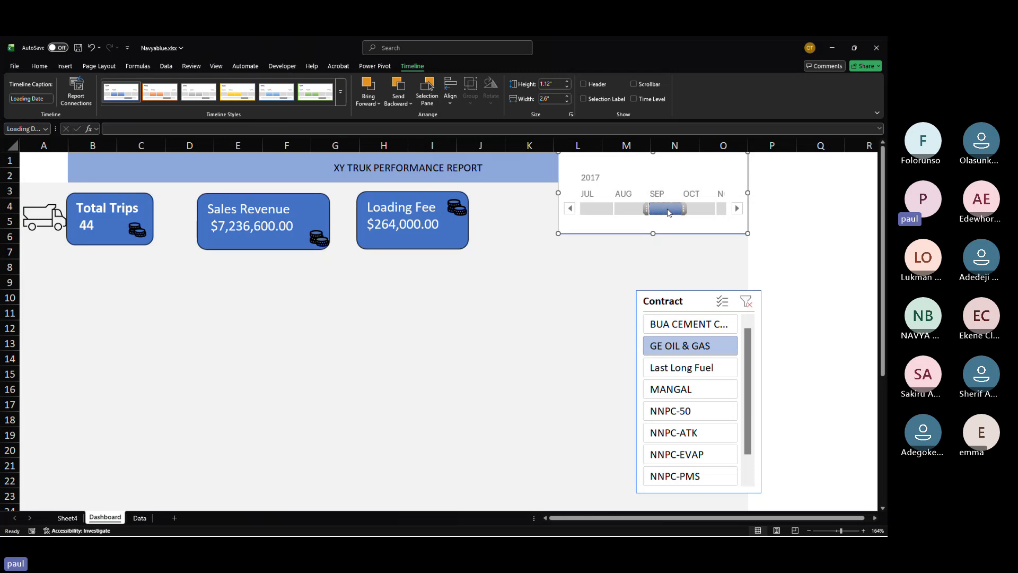
click(699, 208)
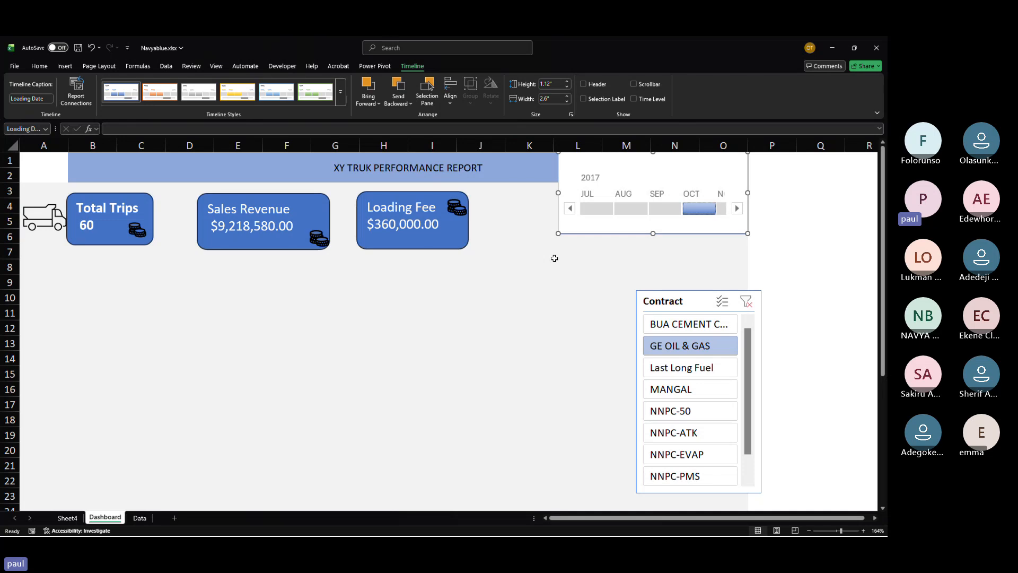
click(664, 208)
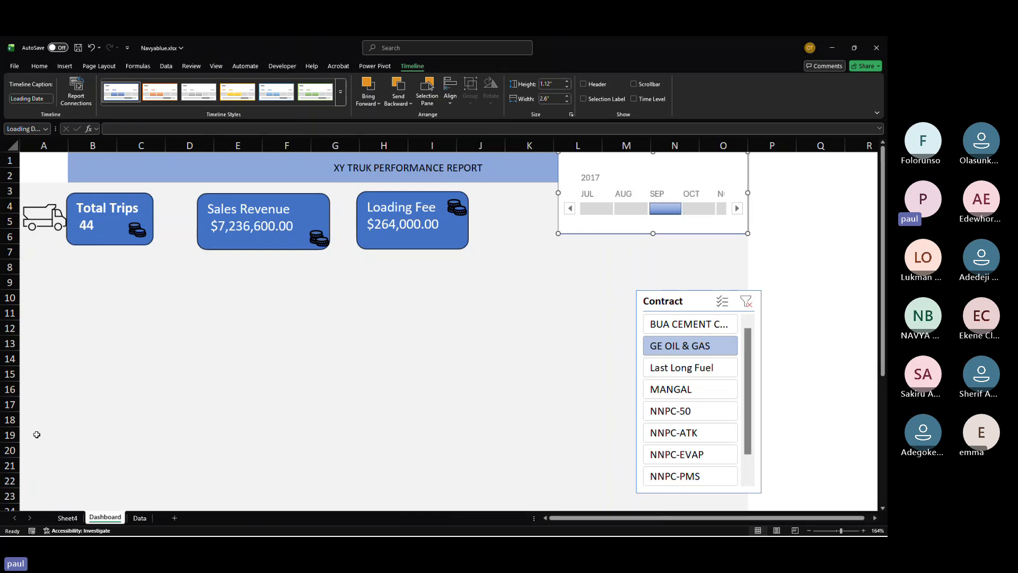
Step: Drill into a pivot value on Sheet4 to open its detail records, then delete the resulting detail sheet
click(64, 520)
double_click(29, 430)
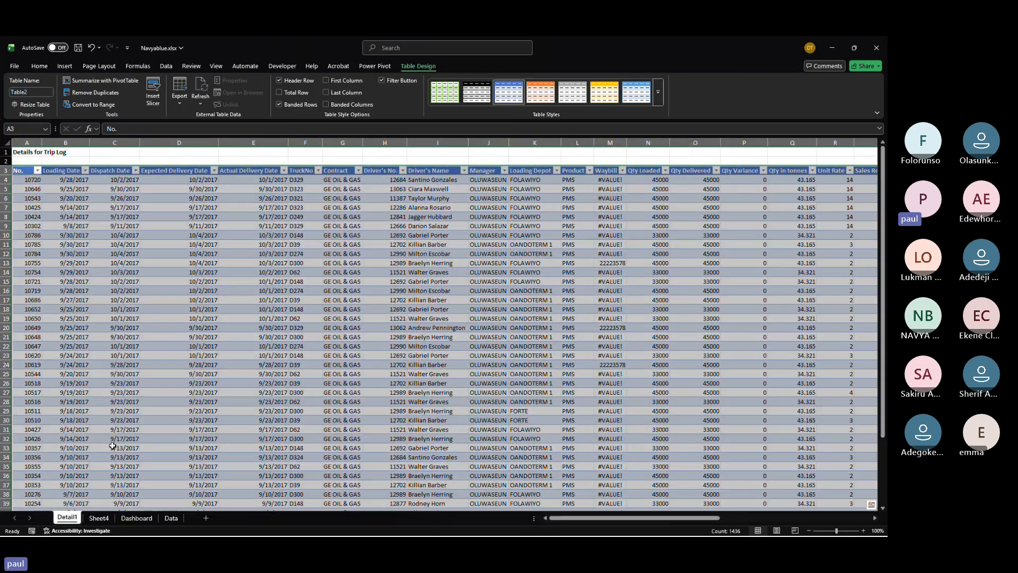
right_click(70, 520)
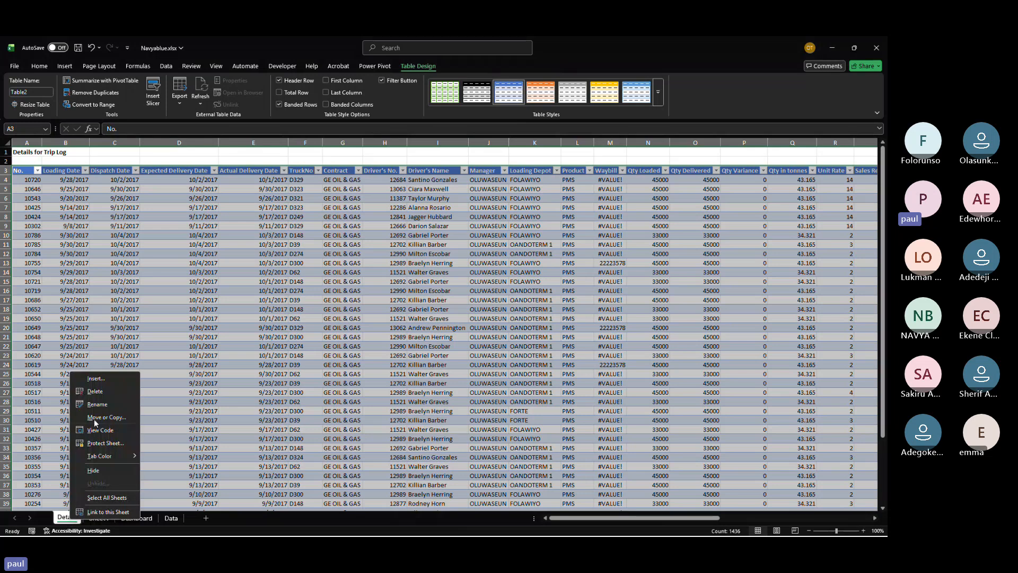
click(95, 391)
click(434, 316)
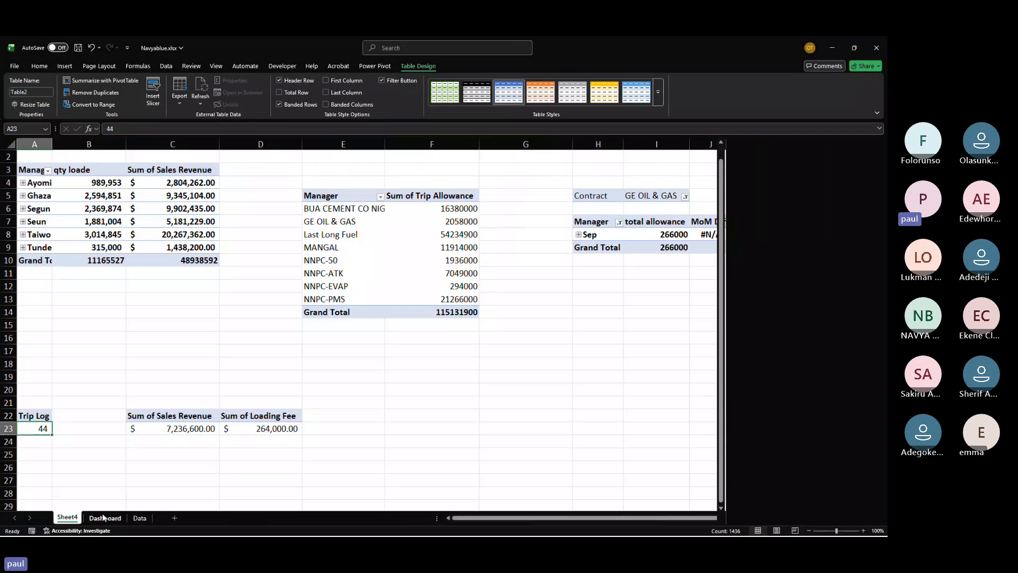
Step: Check the Sheet4 pivot tables and the Total Trips card's source against the Sep timeline filter
click(104, 516)
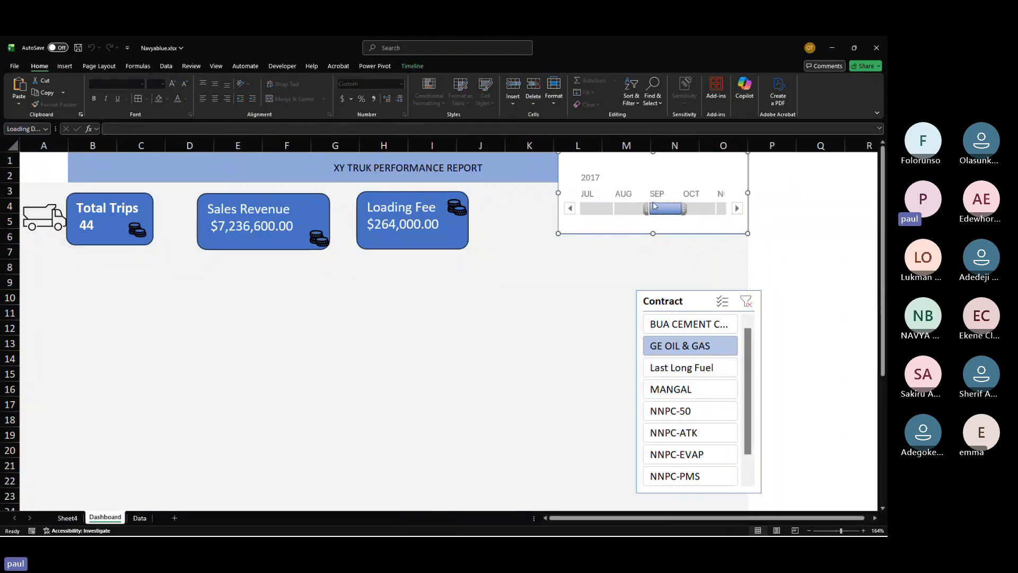
click(68, 517)
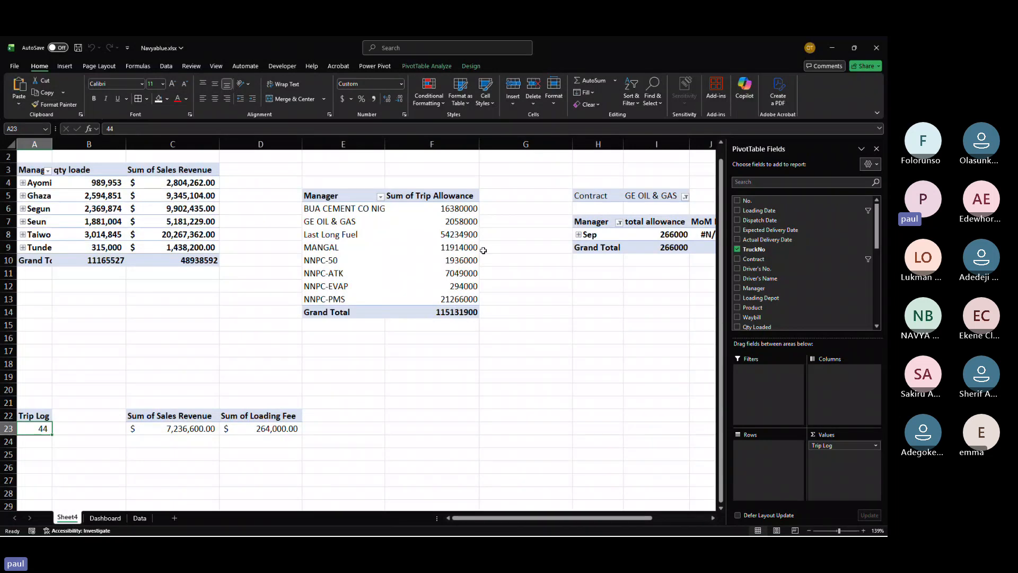
scroll(483, 251, right, 4)
scroll(483, 250, left, 4)
scroll(483, 250, up, 1)
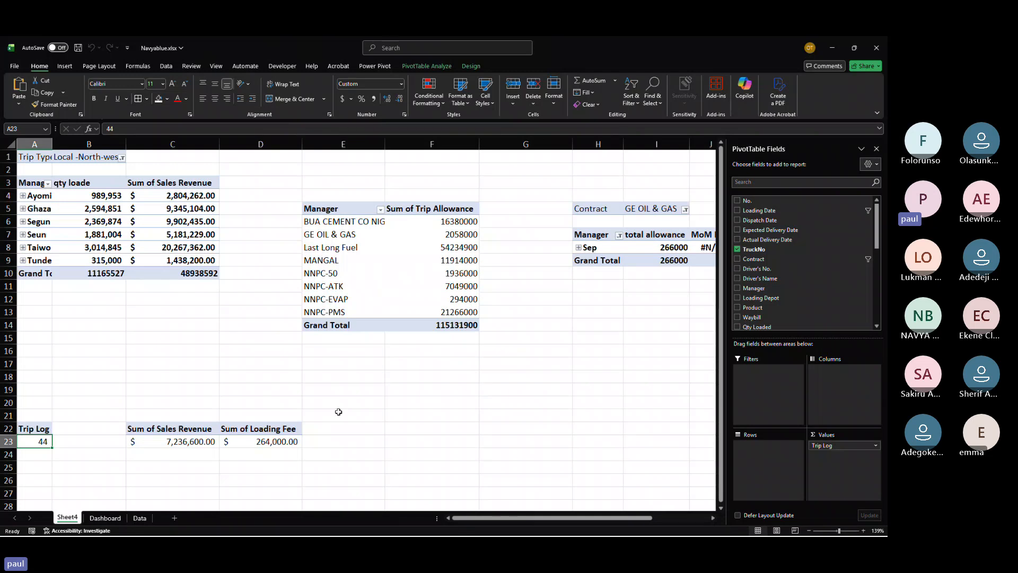
click(104, 518)
click(666, 210)
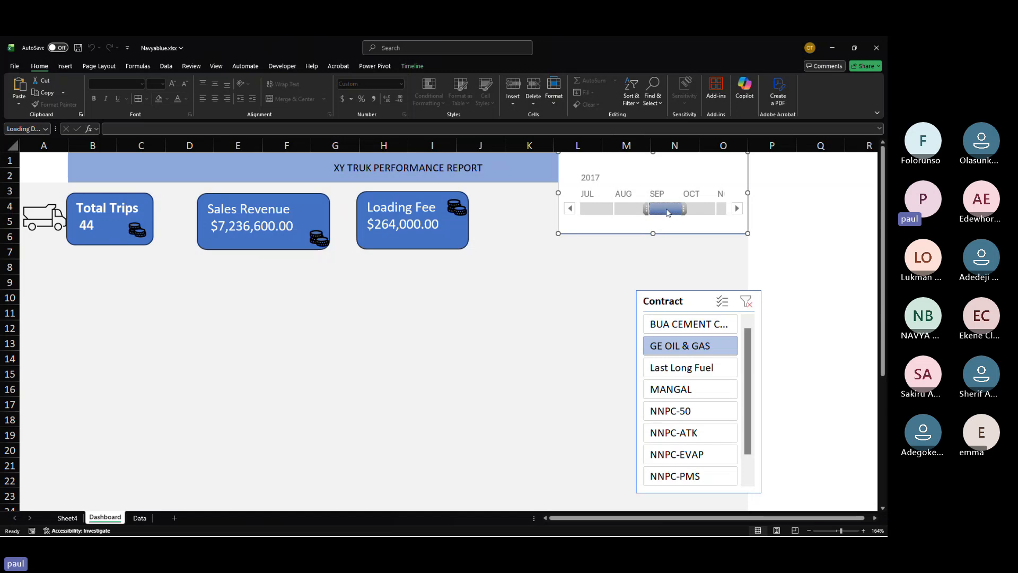
click(106, 240)
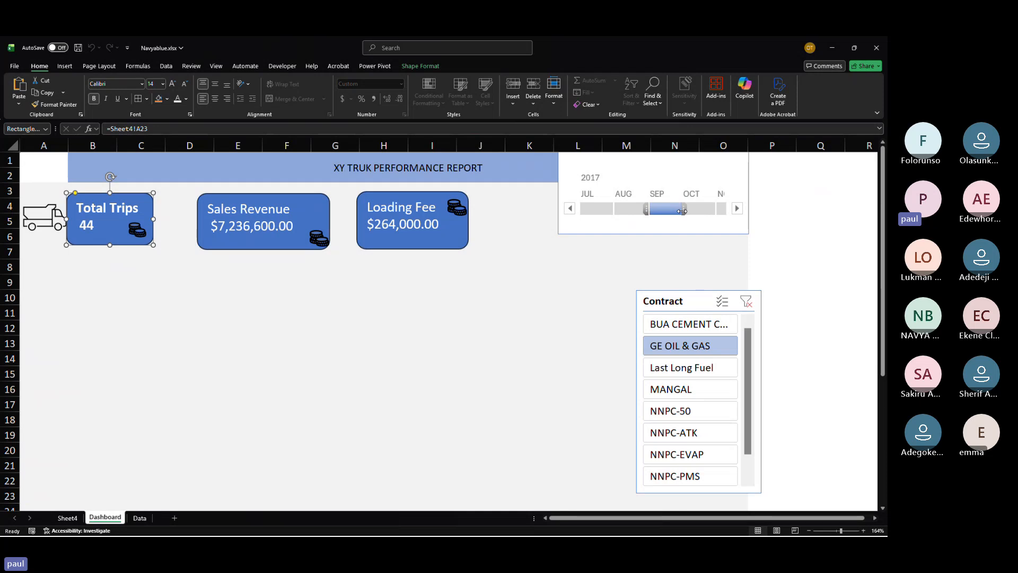
Step: Move the Contract slicer up beneath the timeline to about rows 7–18
click(657, 227)
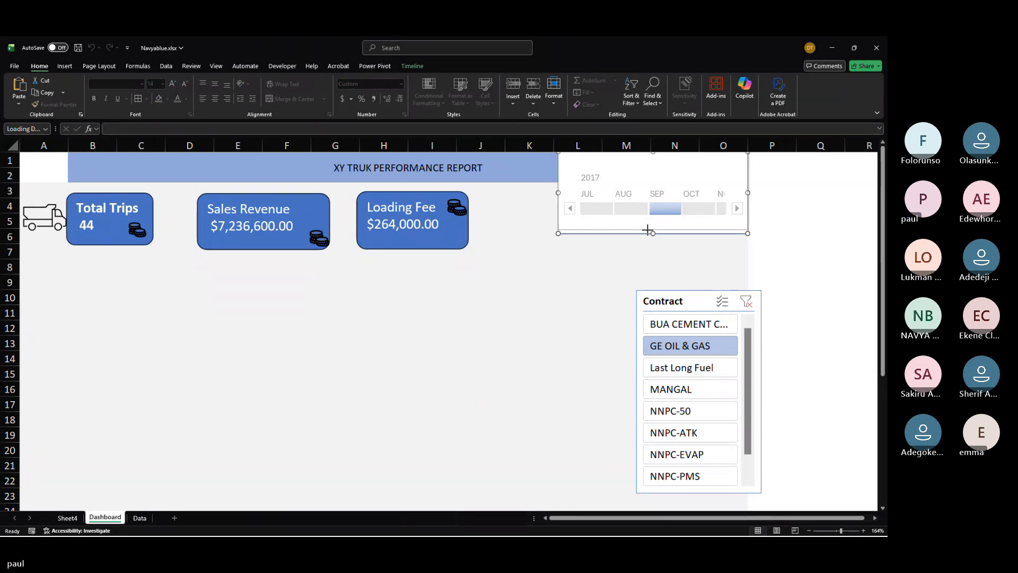
drag(687, 299, 673, 240)
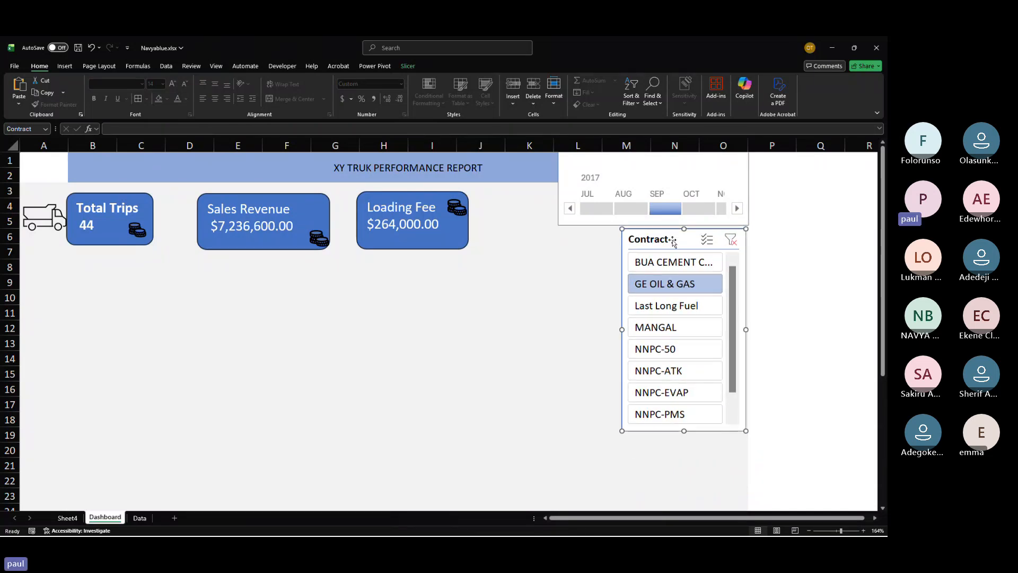
click(408, 66)
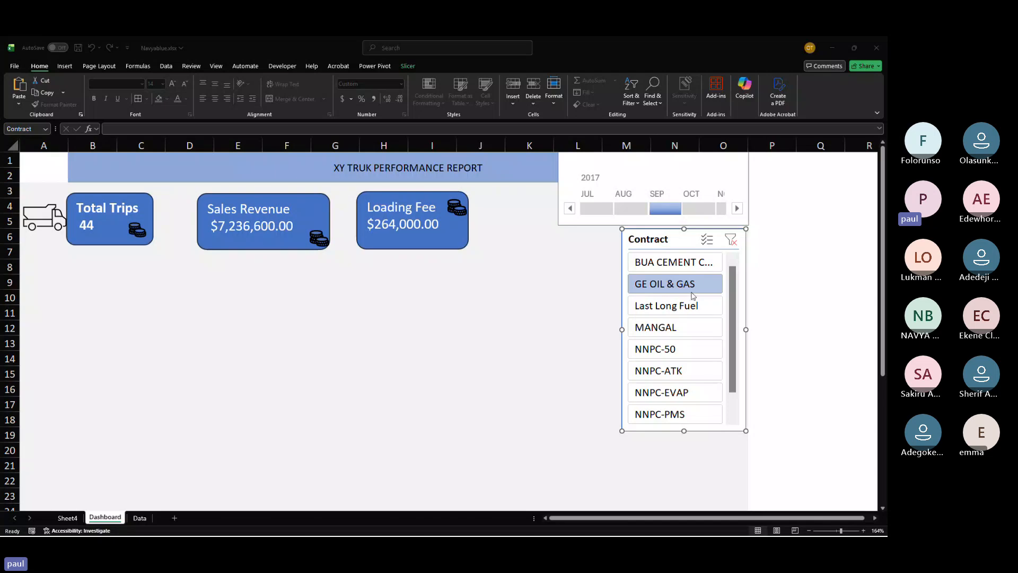
Step: Set the Contract slicer to 3 button columns and resize it to span about columns L–N, rows 7–11
click(528, 265)
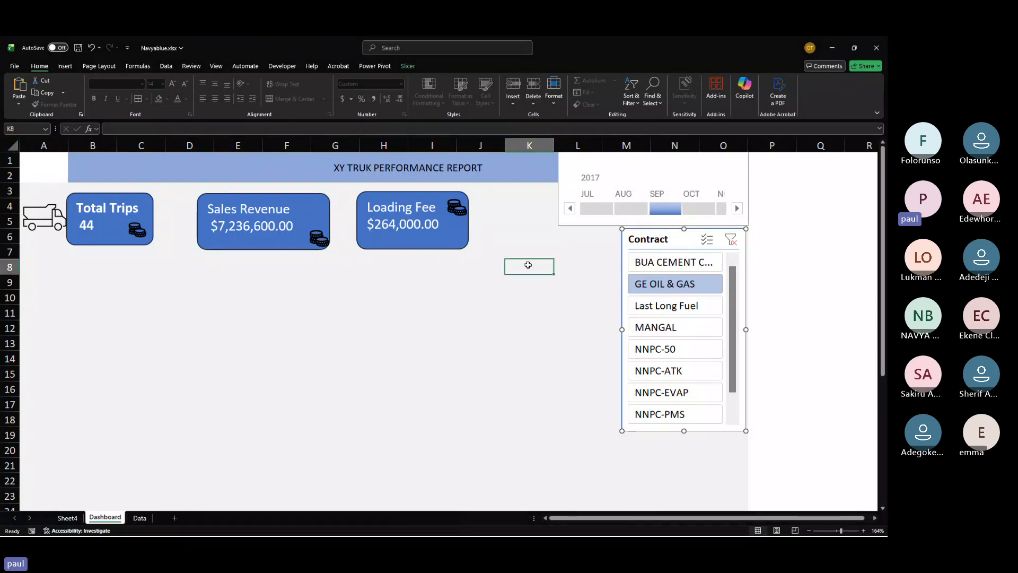
click(647, 240)
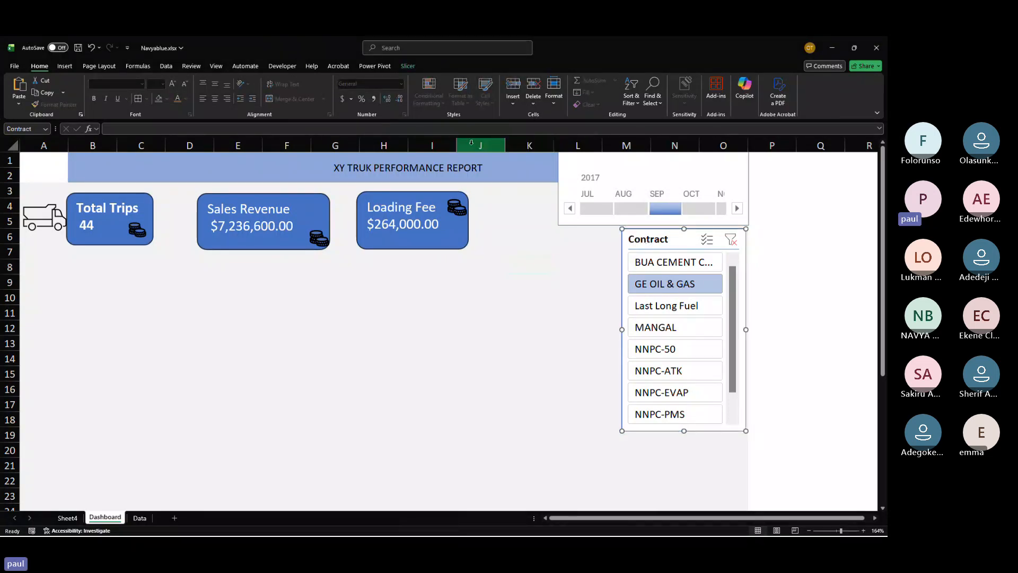
click(407, 66)
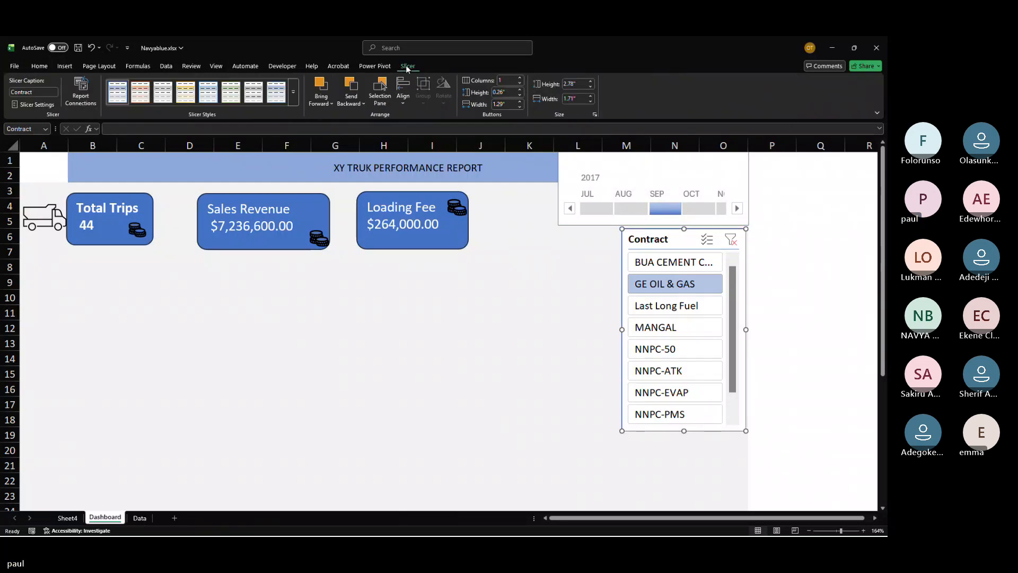
click(519, 78)
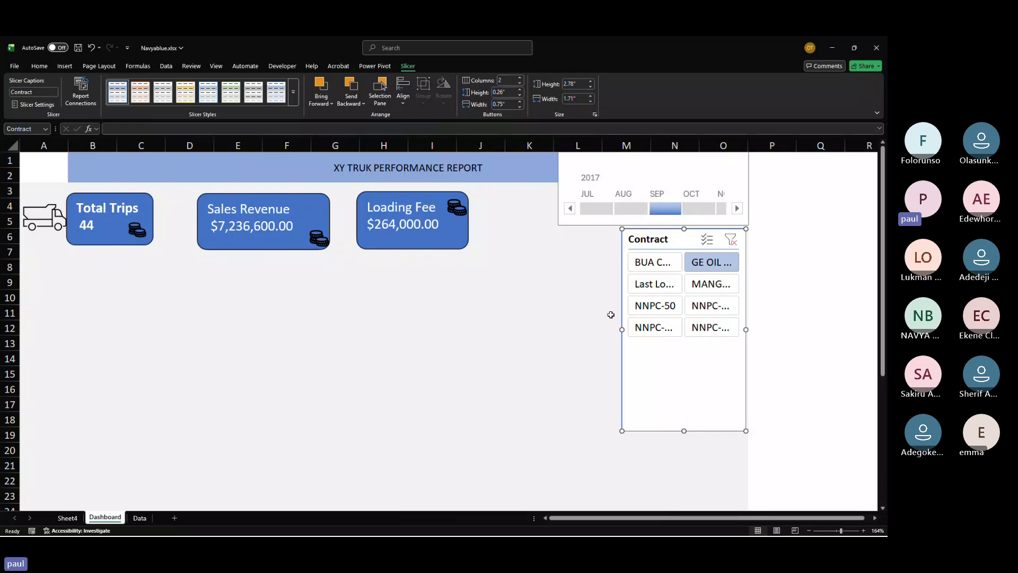
drag(622, 330, 610, 329)
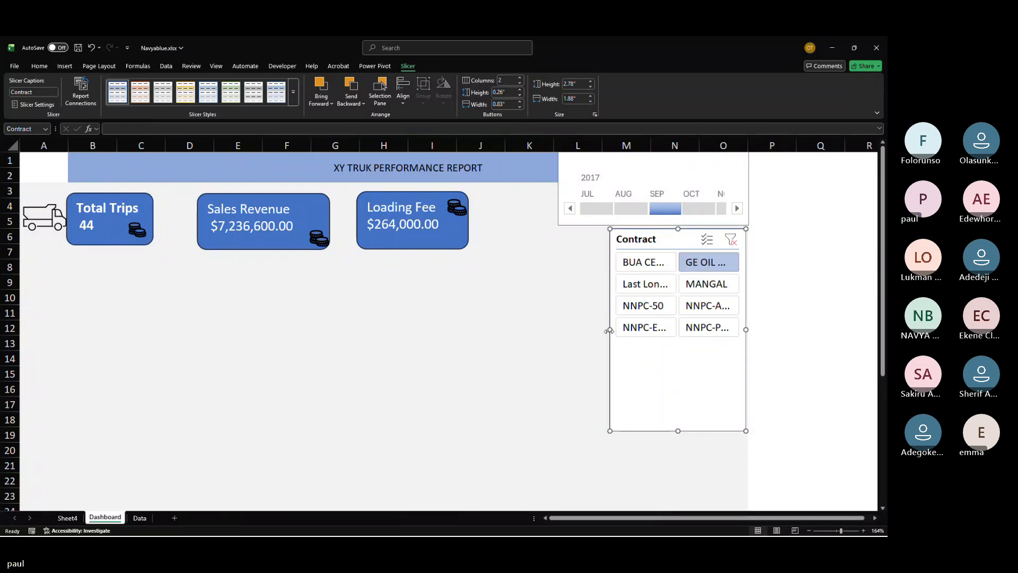
click(520, 78)
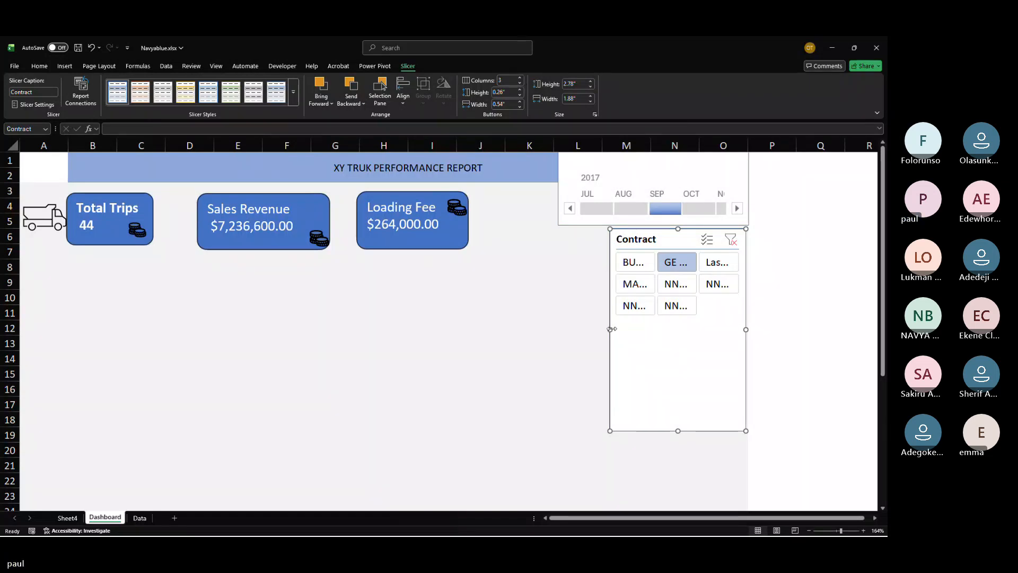
drag(609, 329, 558, 329)
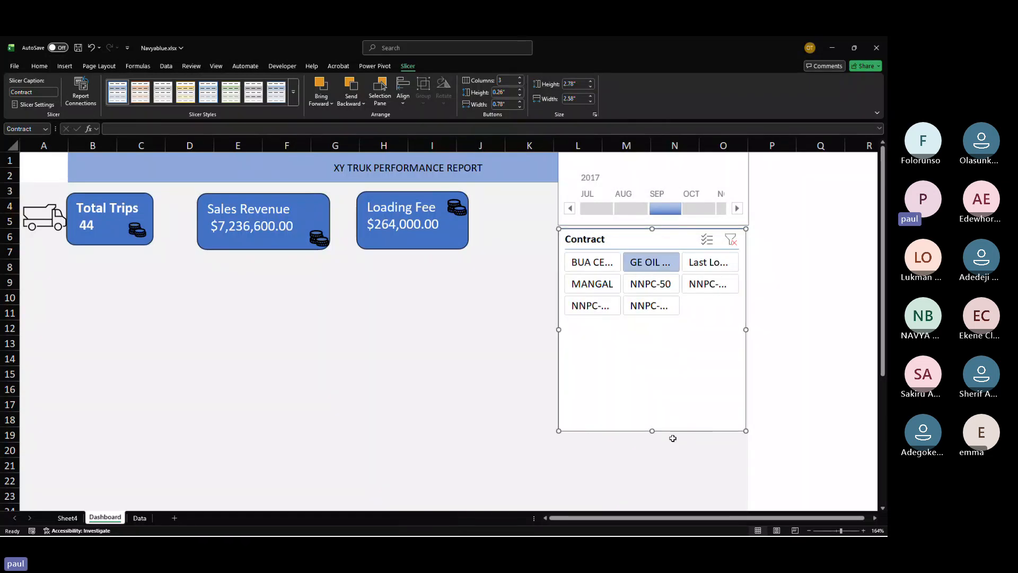
drag(652, 431, 668, 322)
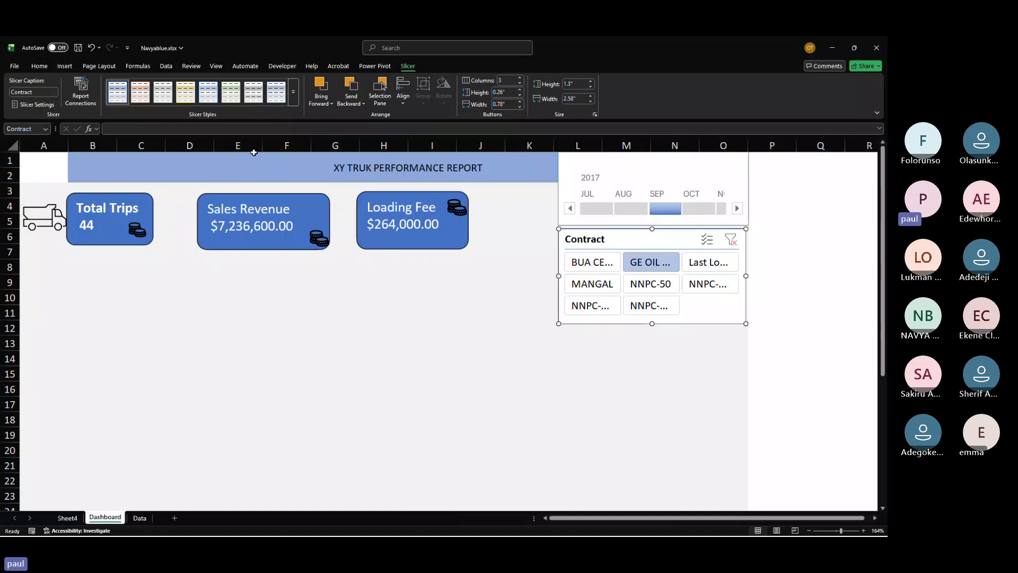
Step: Copy the Trip Log pivot table on Sheet4 and paste it at cell A25
click(68, 518)
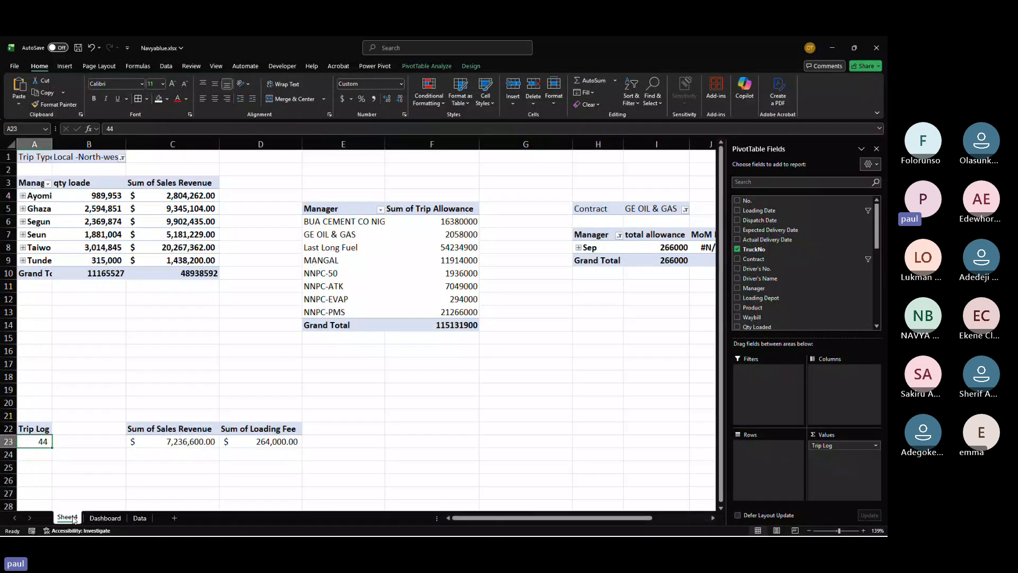
click(139, 517)
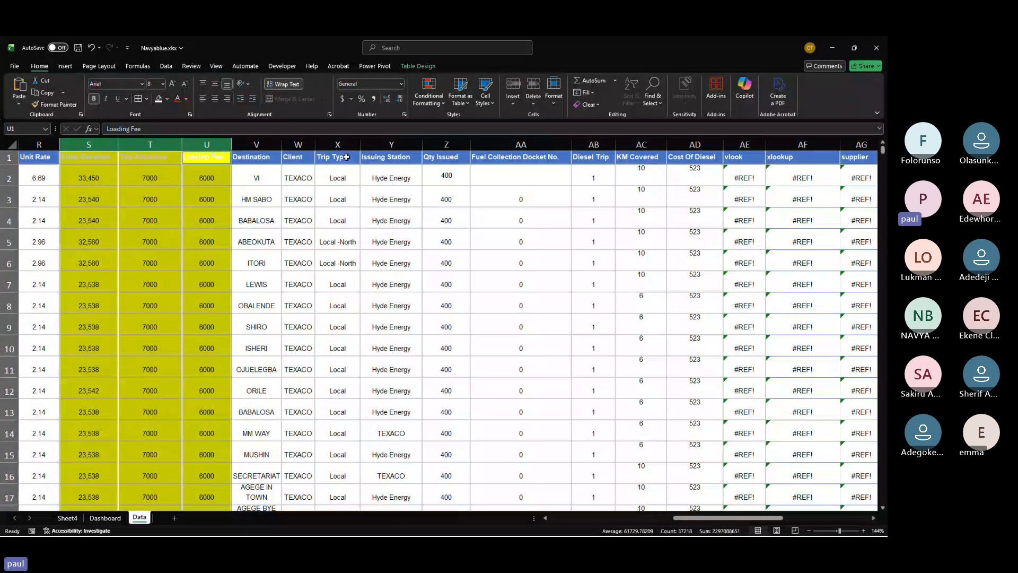
click(338, 144)
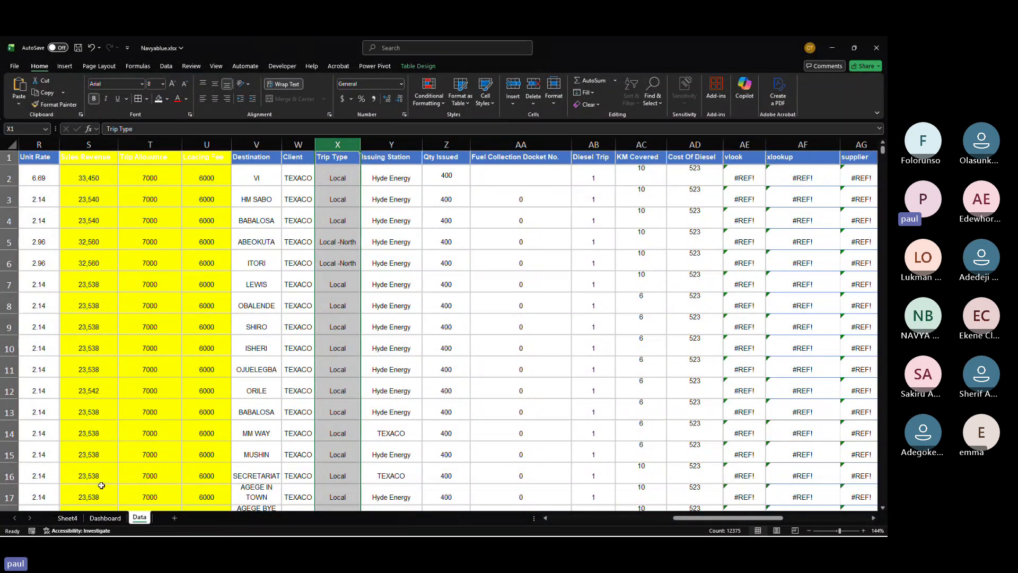
click(68, 517)
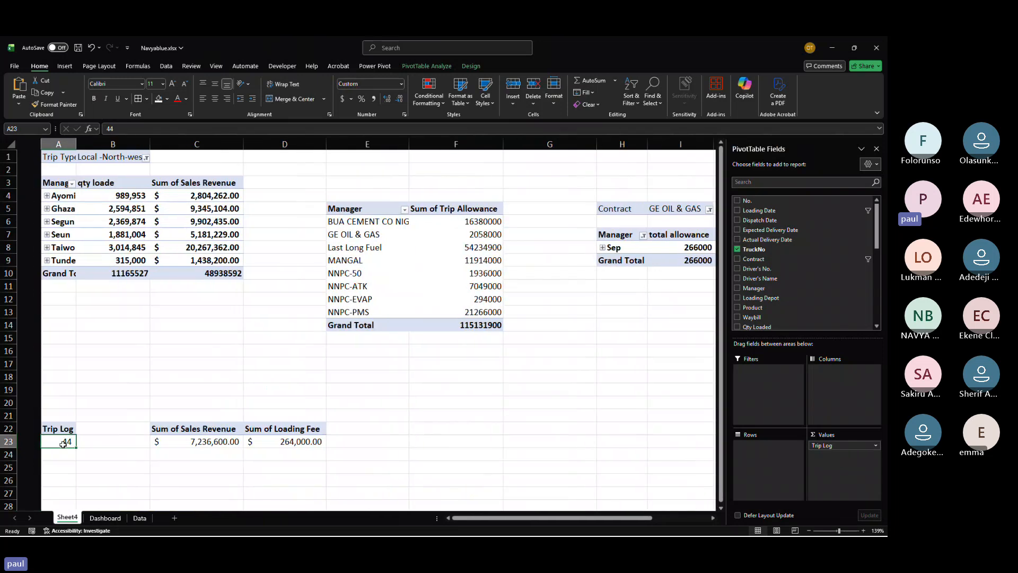
click(34, 430)
drag(34, 430, 42, 440)
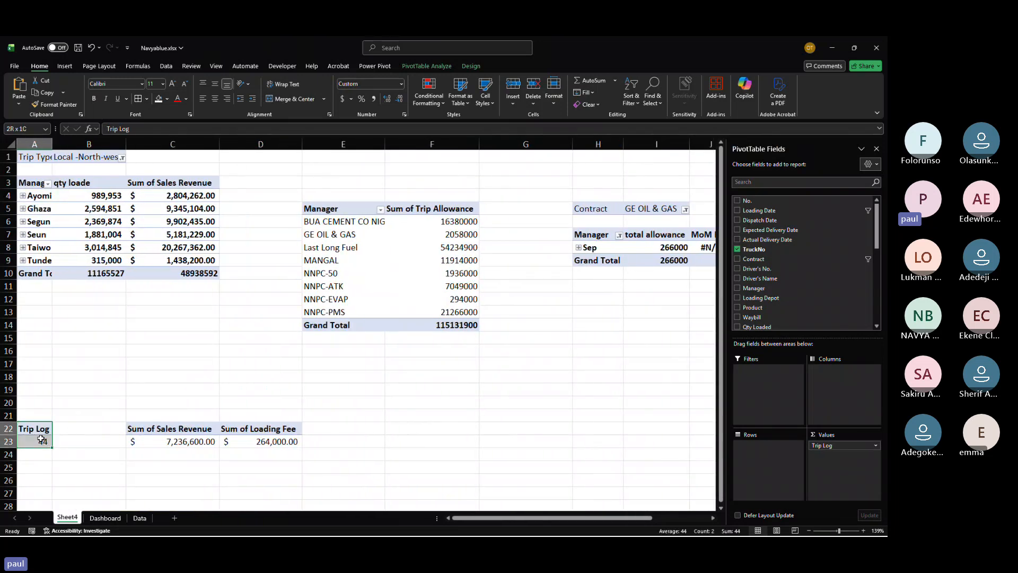
key(ctrl+c)
click(37, 468)
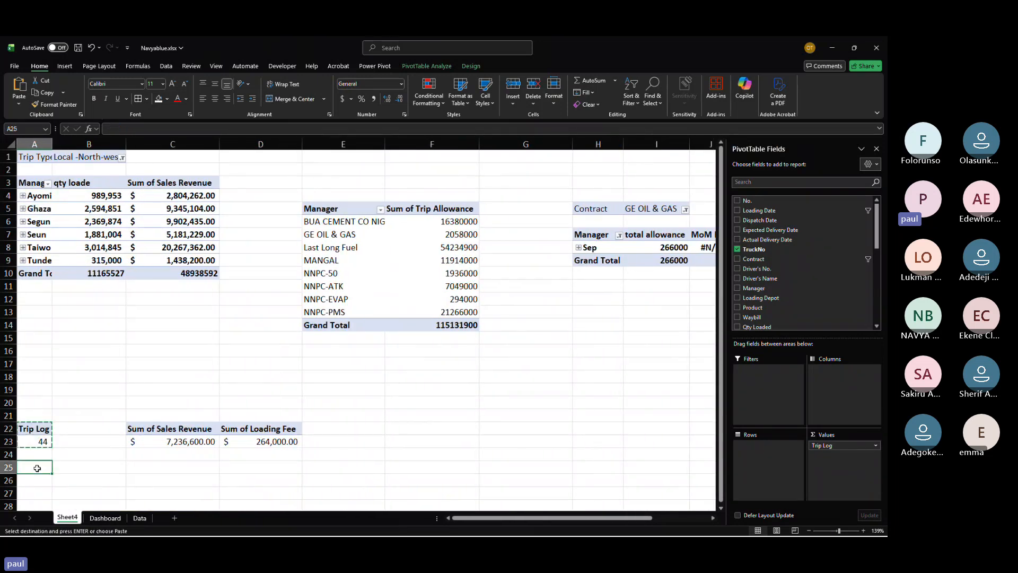
key(ctrl+v)
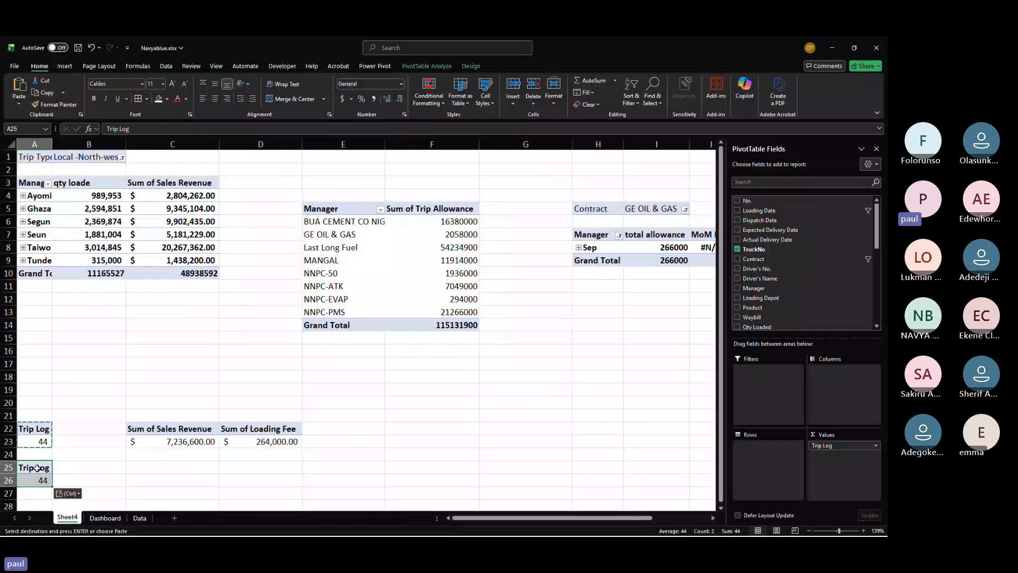
Step: Add the Trip Type field to the rows of the pasted pivot table
scroll(769, 307, down, 3)
scroll(758, 297, up, 3)
scroll(747, 304, down, 2)
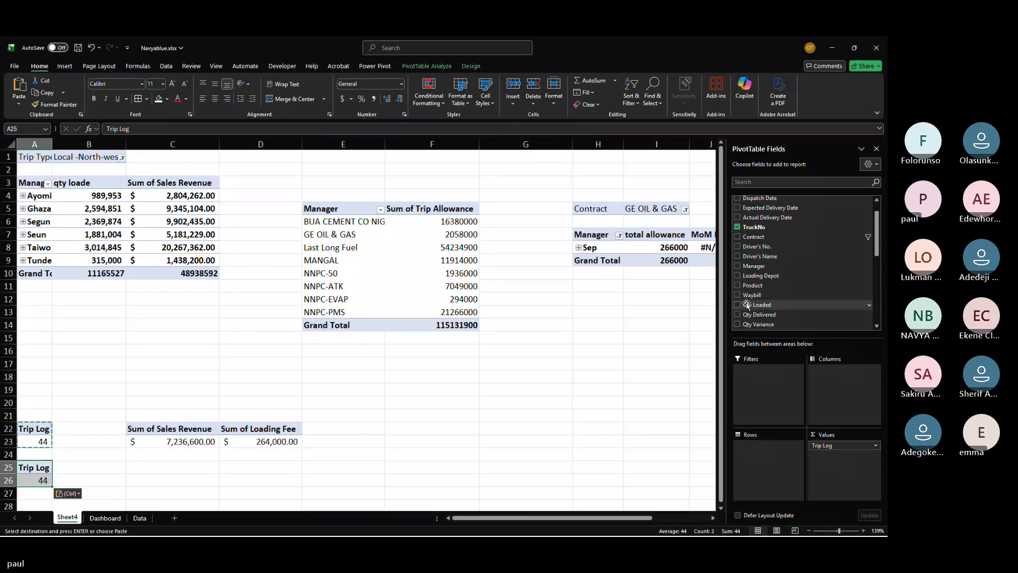
scroll(788, 304, down, 2)
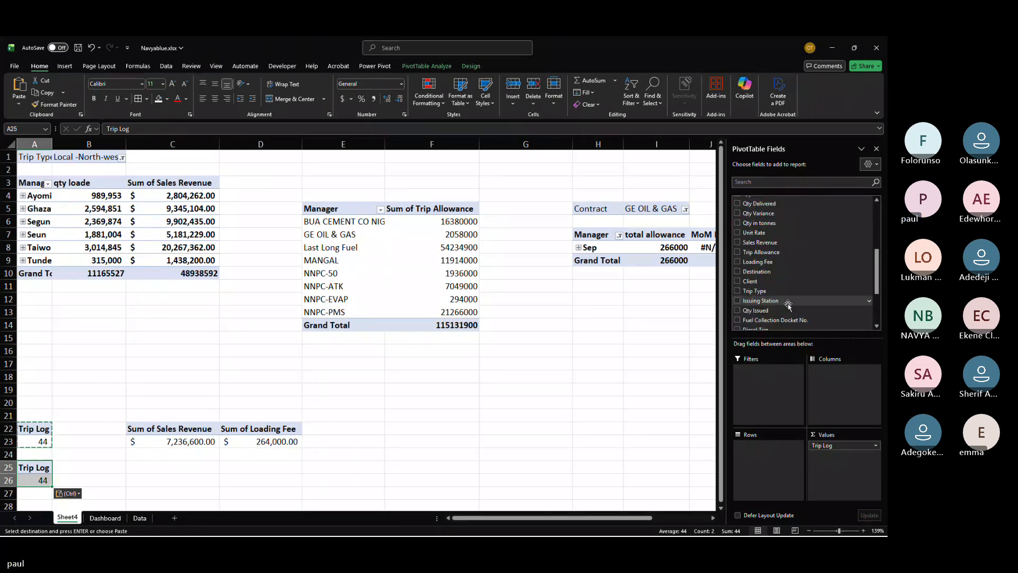
scroll(788, 306, down, 2)
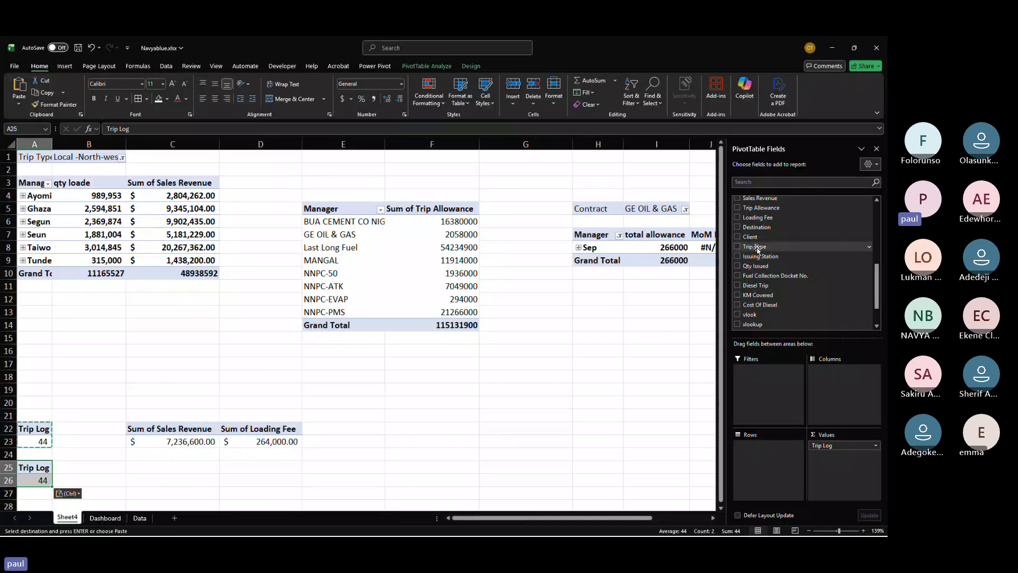
drag(759, 247, 753, 449)
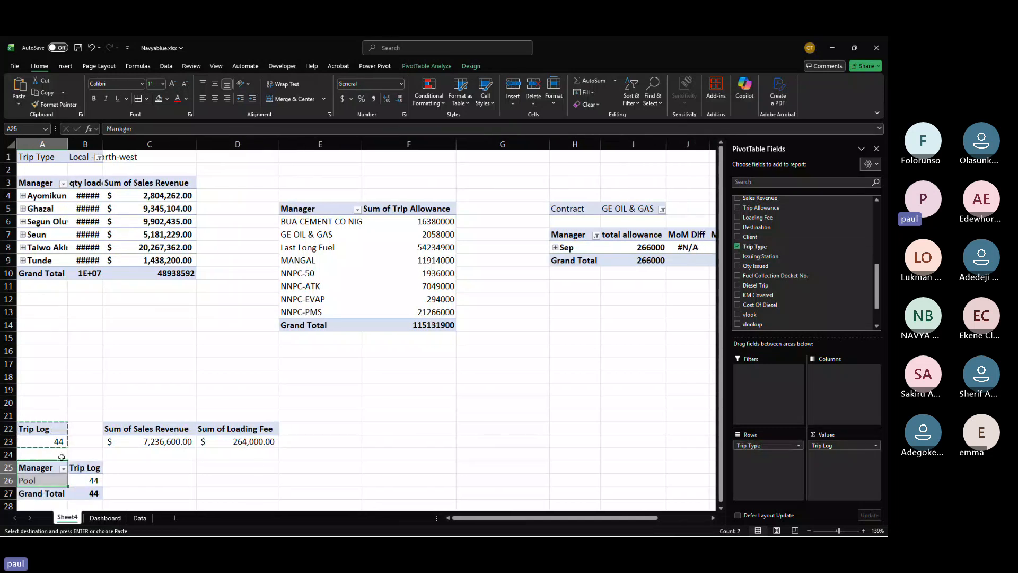
Step: Insert a clustered column pivot chart from the Trip Type pivot table
click(47, 474)
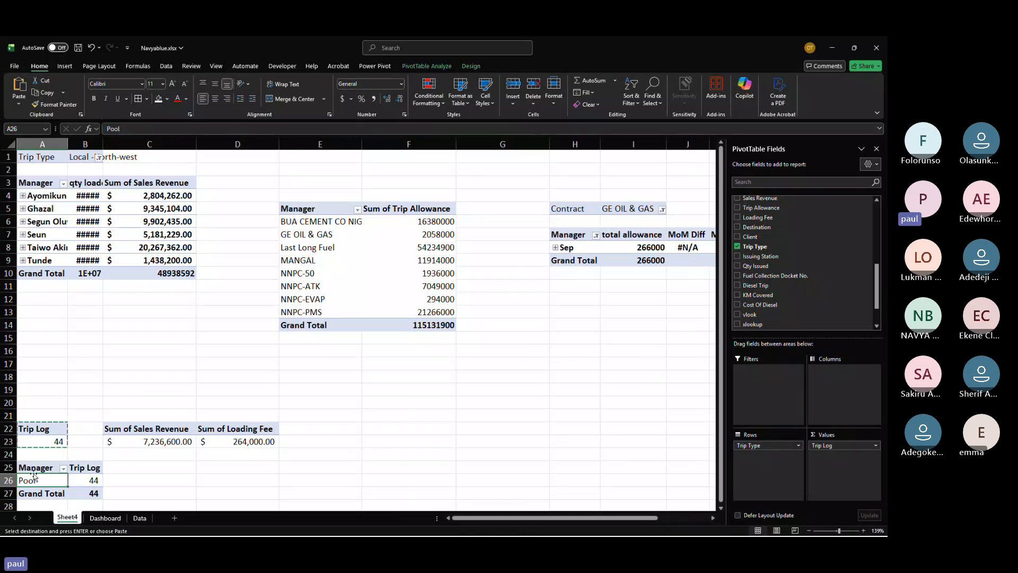
drag(41, 474, 82, 486)
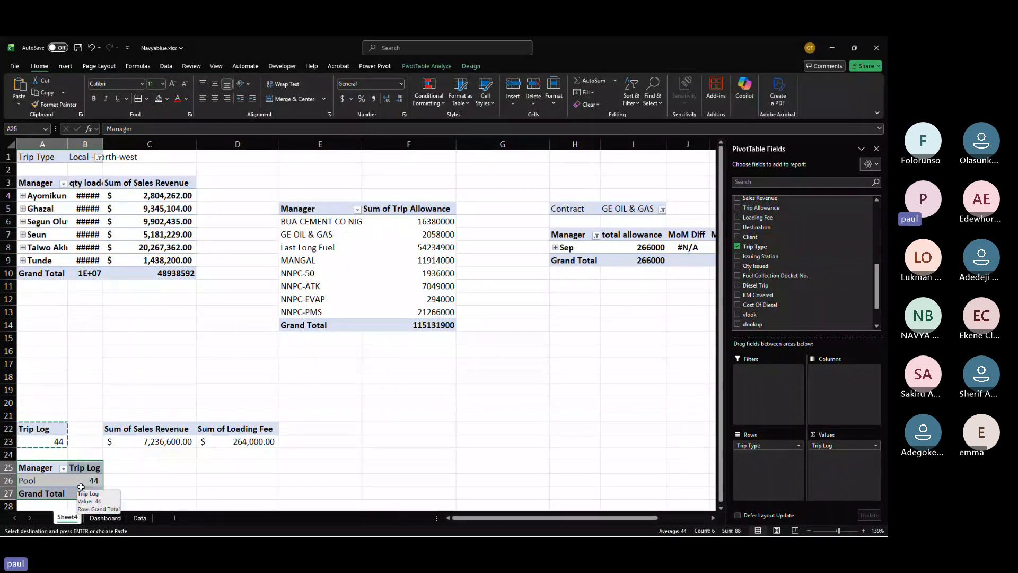
click(26, 479)
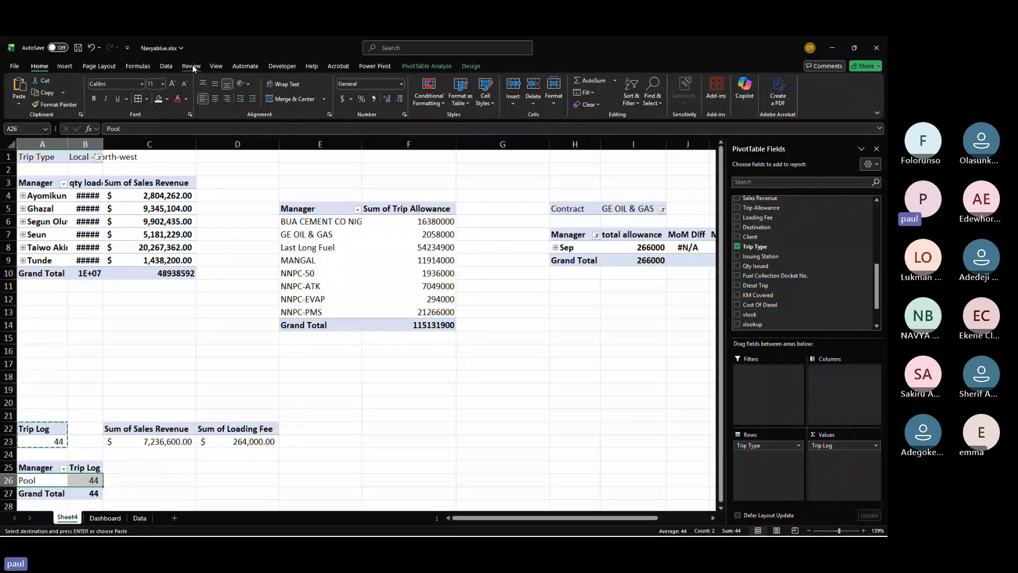
click(64, 65)
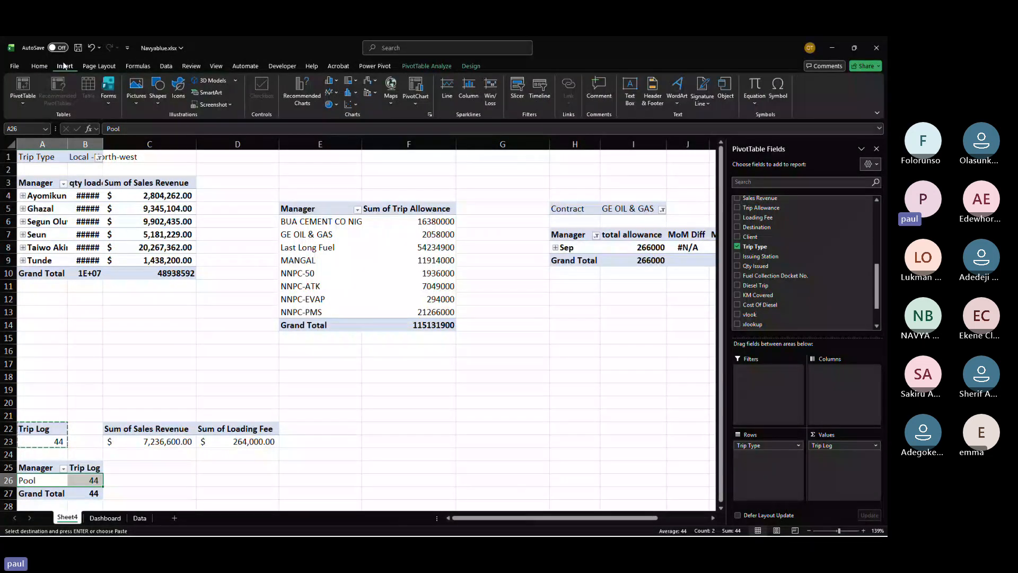
click(330, 80)
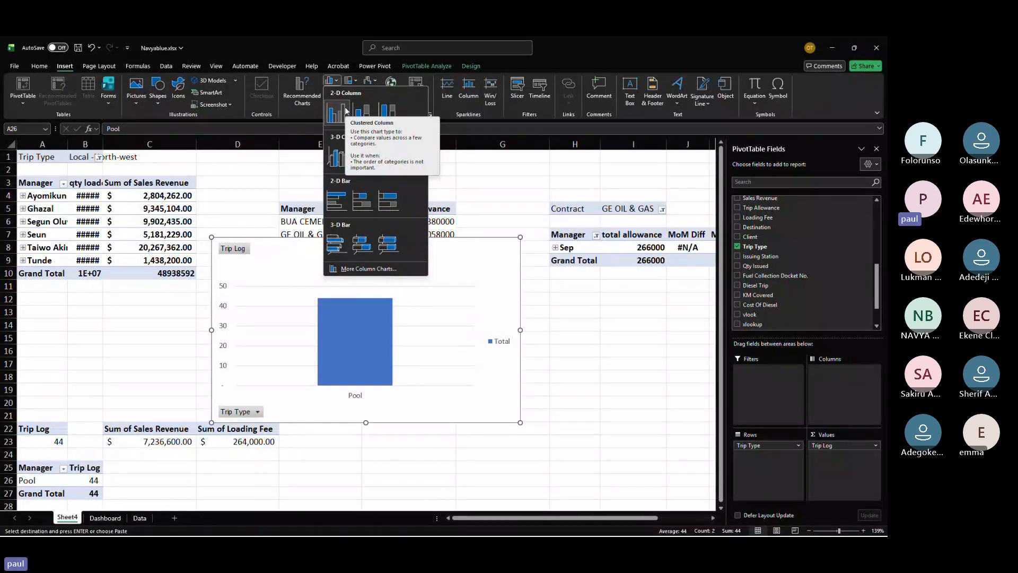
click(345, 110)
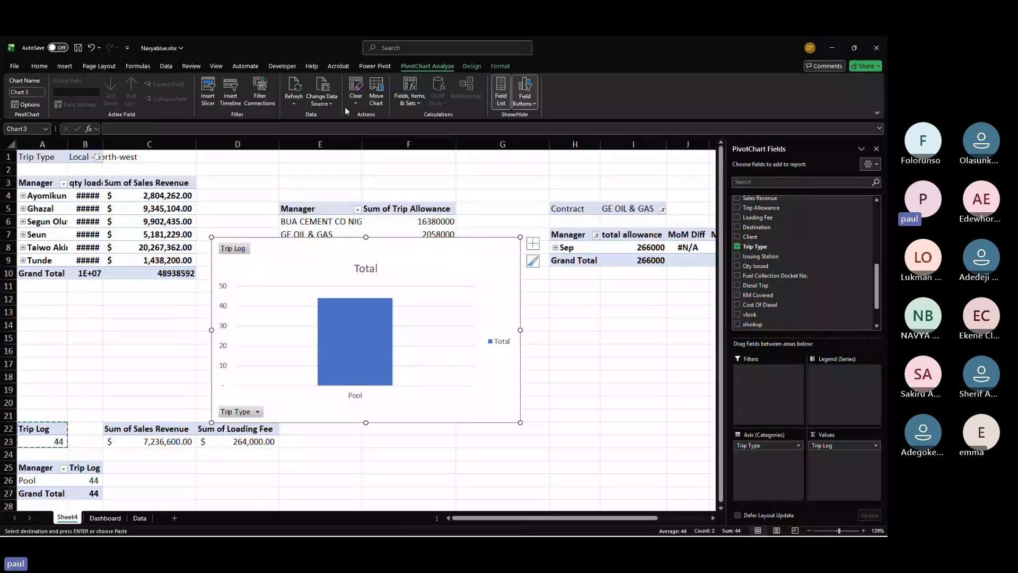
Step: Move the pivot chart from Sheet4 onto the Dashboard beneath the KPI cards
key(Delete)
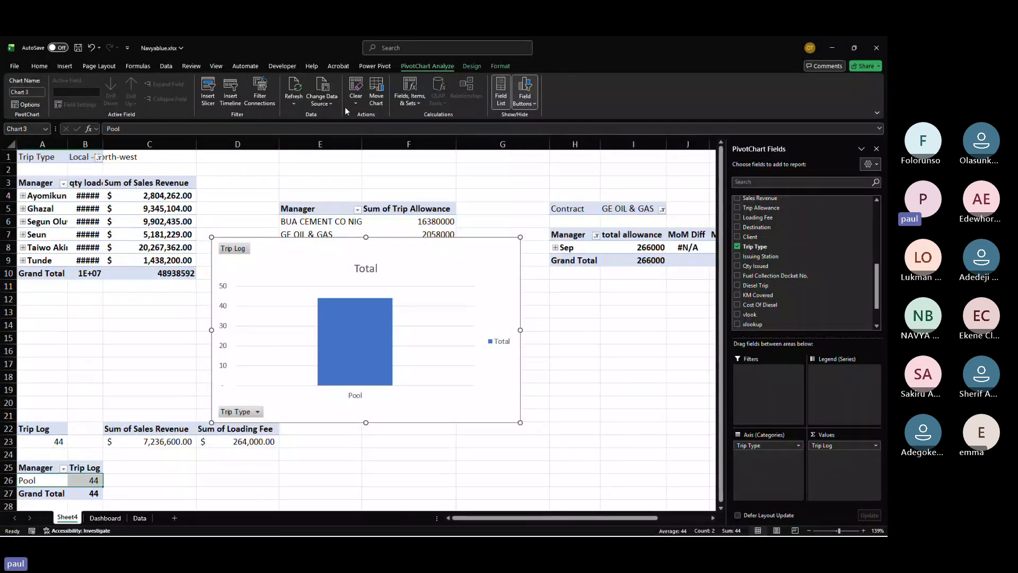
click(105, 518)
key(ctrl+v)
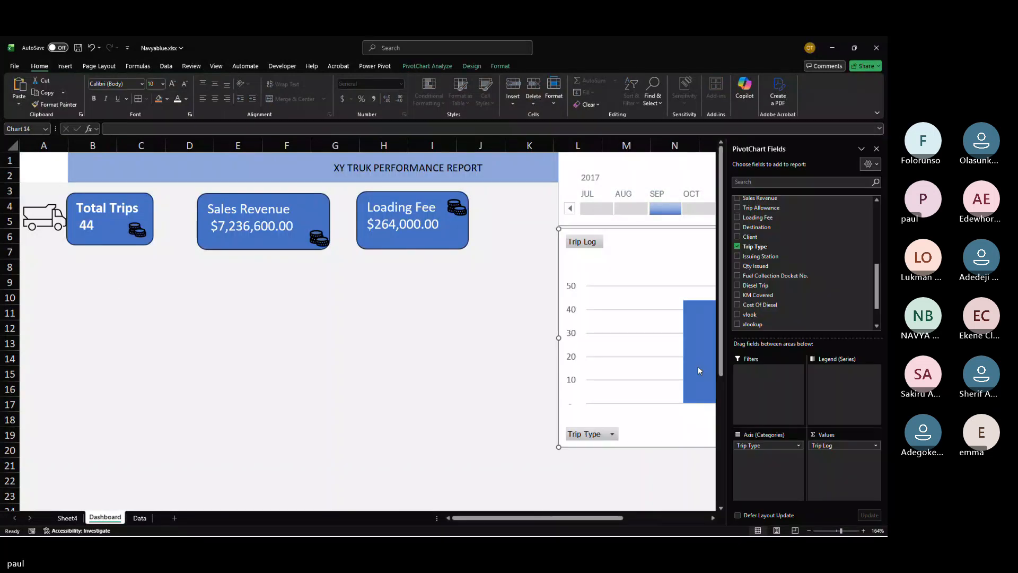
drag(623, 240, 123, 241)
Step: Test the chart by filtering the timeline to Aug 2017 and then Oct 2017
click(627, 207)
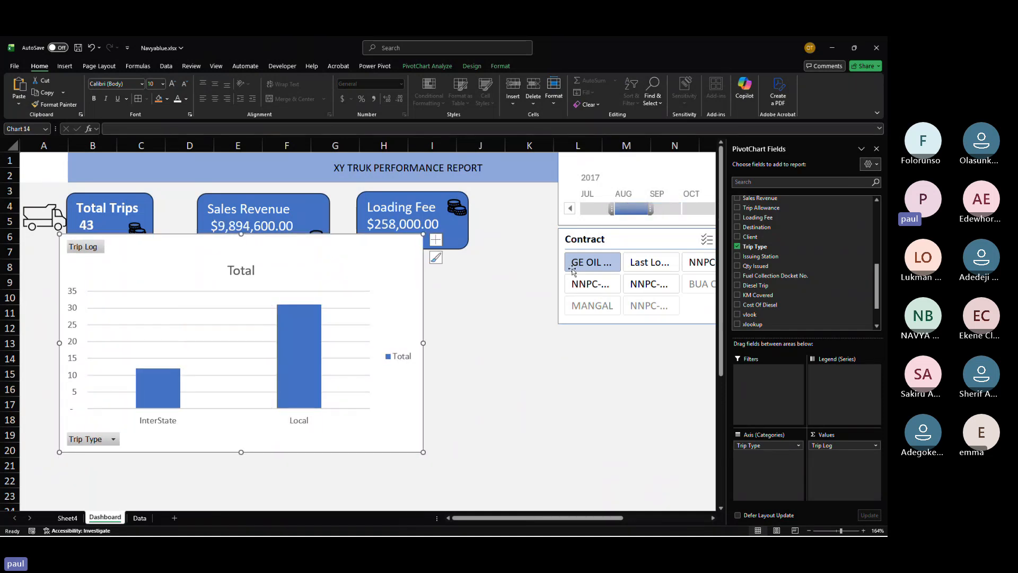
click(692, 212)
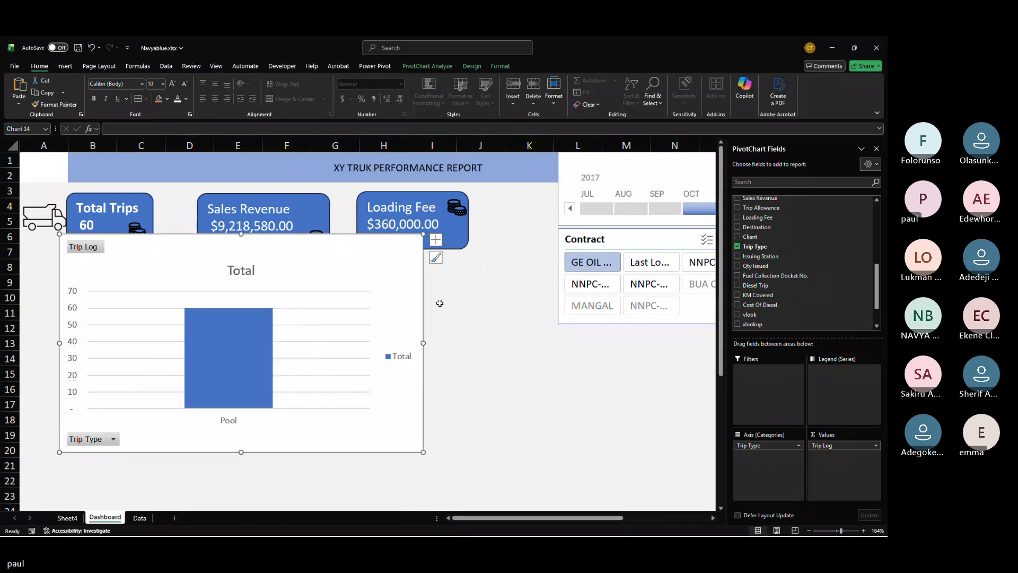
Step: Reposition and resize the chart to about columns A–I, rows 7–17 below the KPI cards
drag(241, 235, 241, 289)
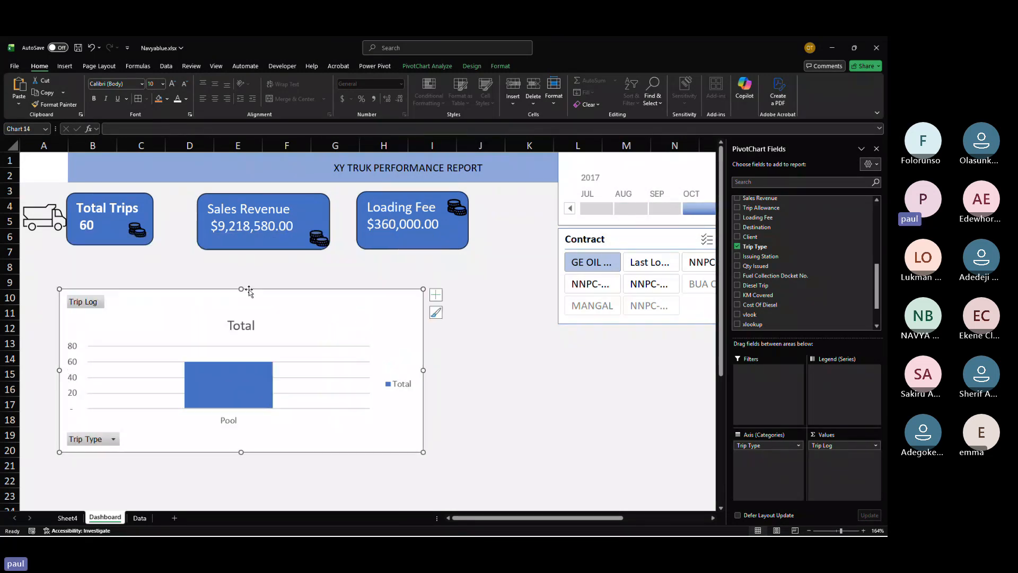
mouse_move(241, 324)
mouse_down()
mouse_move(216, 297)
mouse_move(219, 260)
mouse_up()
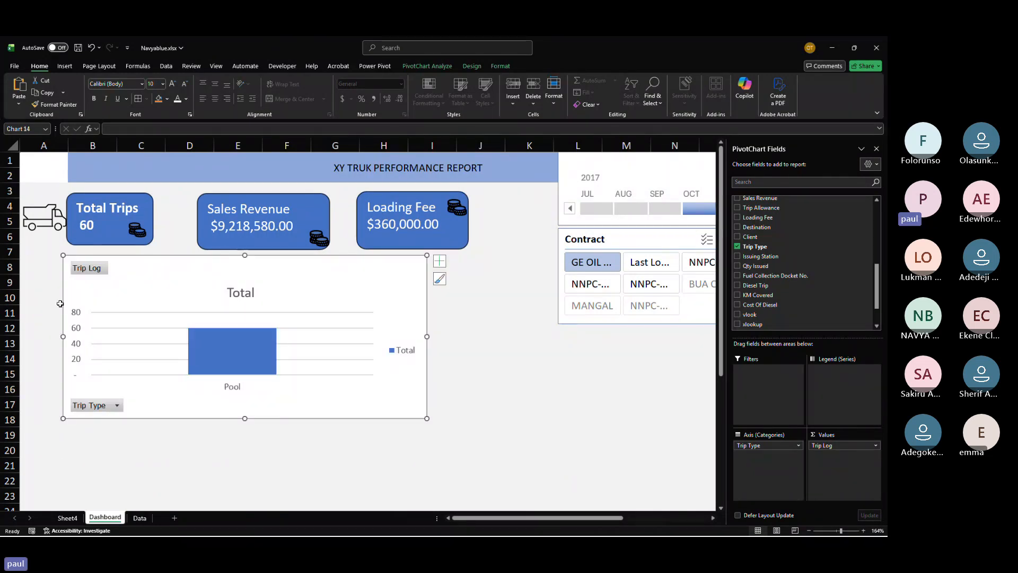
drag(63, 336, 34, 335)
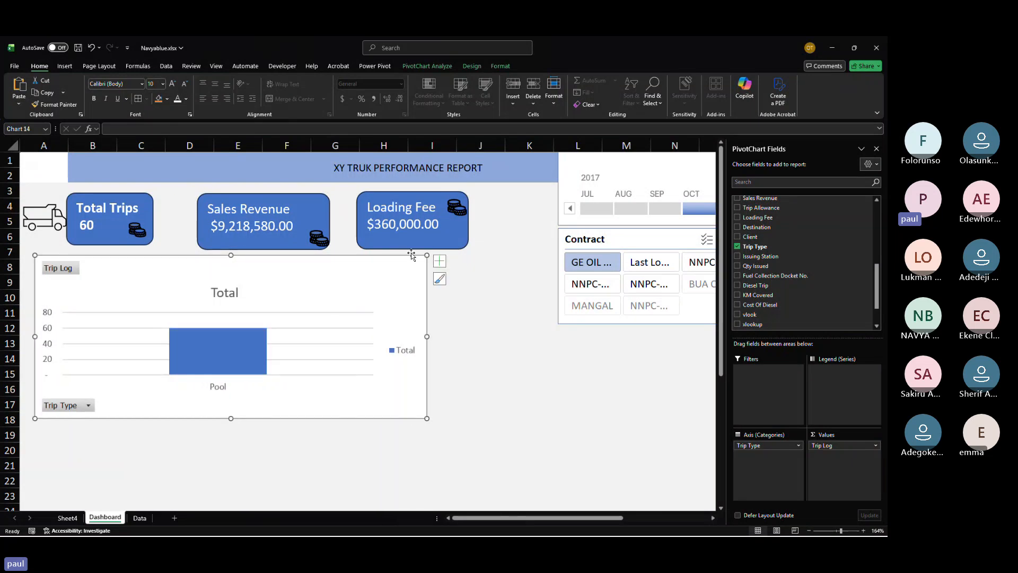
Step: Turn on data labels for the chart and filter the timeline to Jul 2017
click(440, 260)
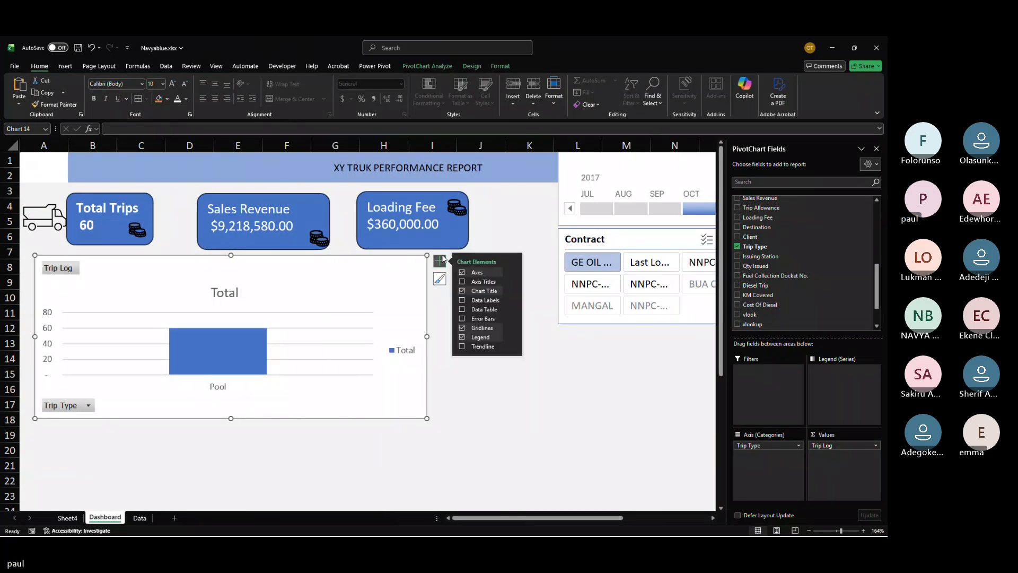
click(461, 300)
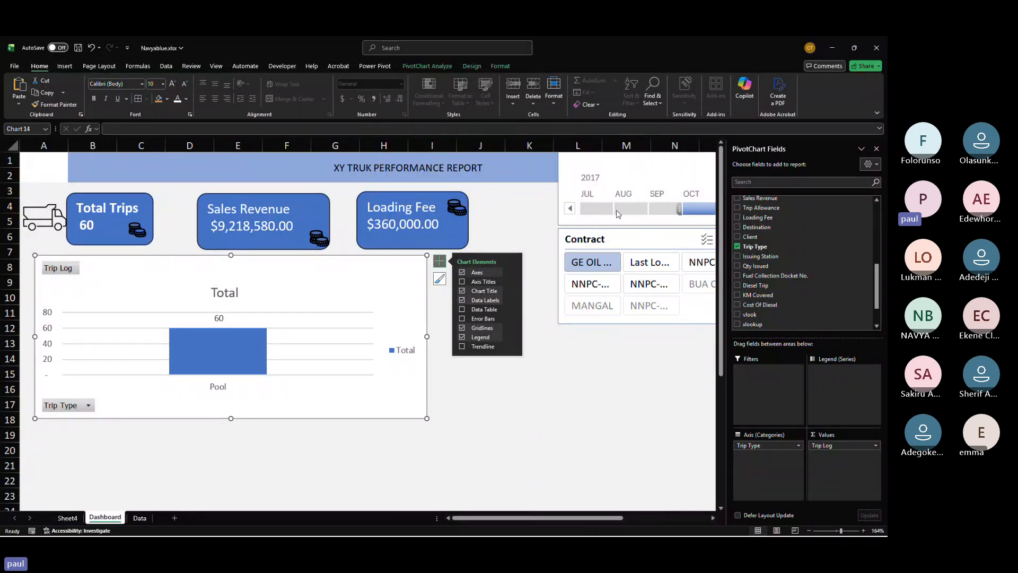
click(597, 208)
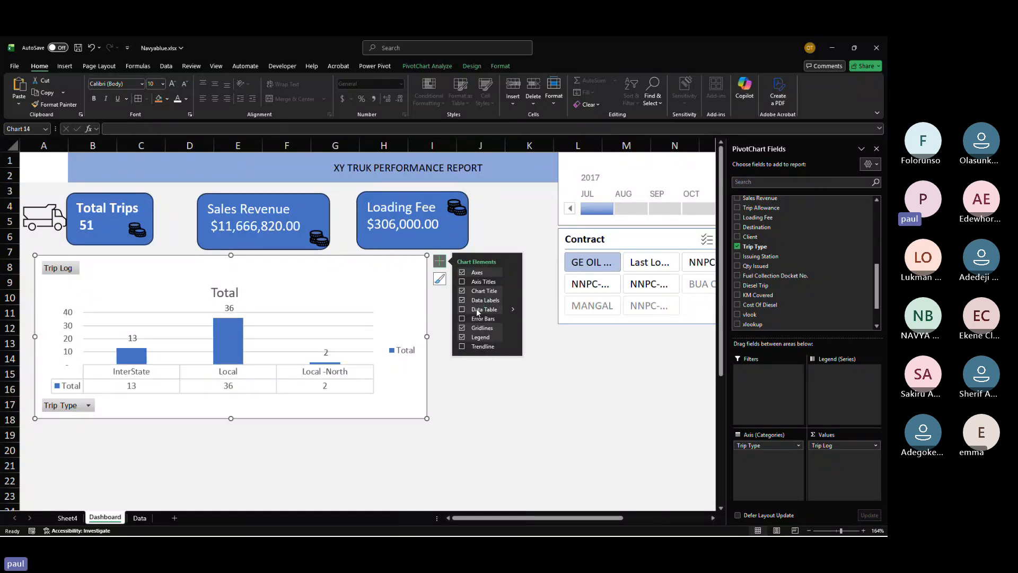
Step: Hide all field buttons on the pivot chart and turn off its primary vertical axis
right_click(71, 406)
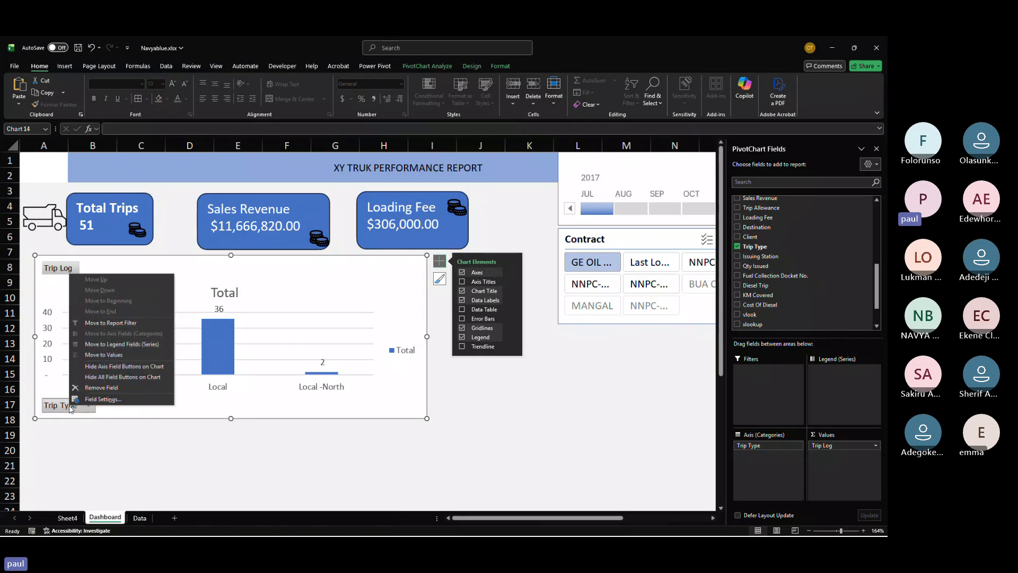
click(101, 377)
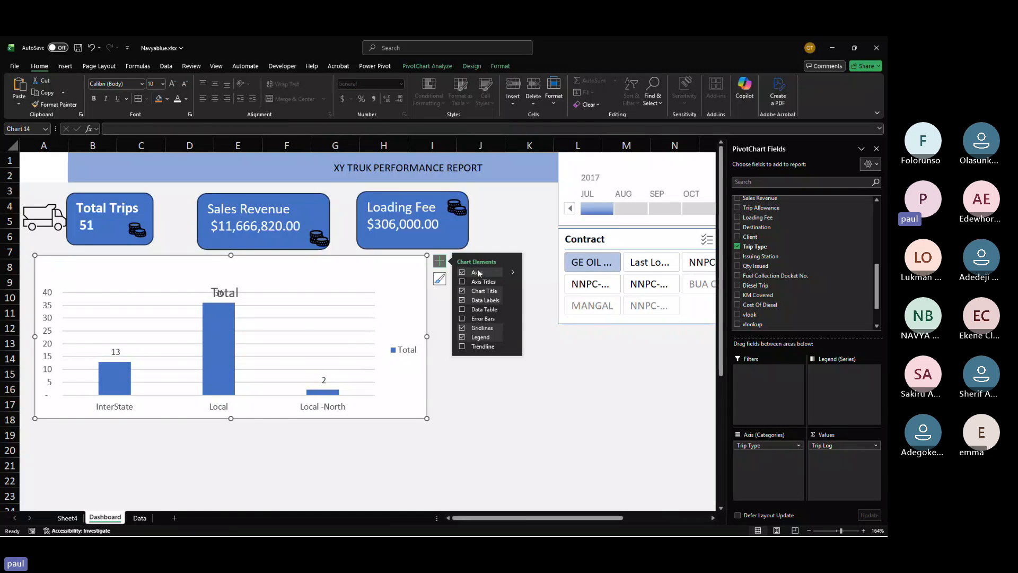
click(512, 272)
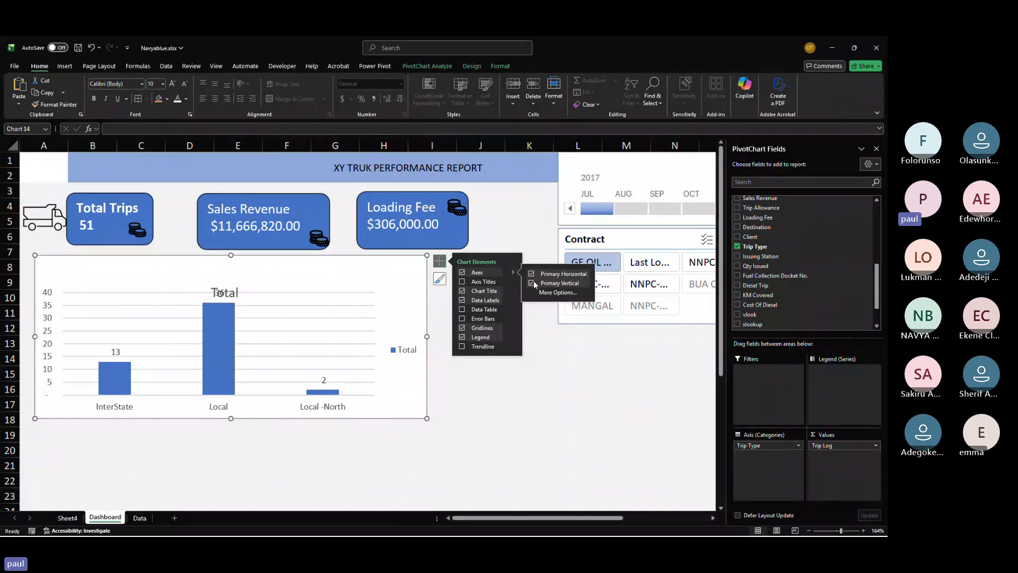
click(532, 283)
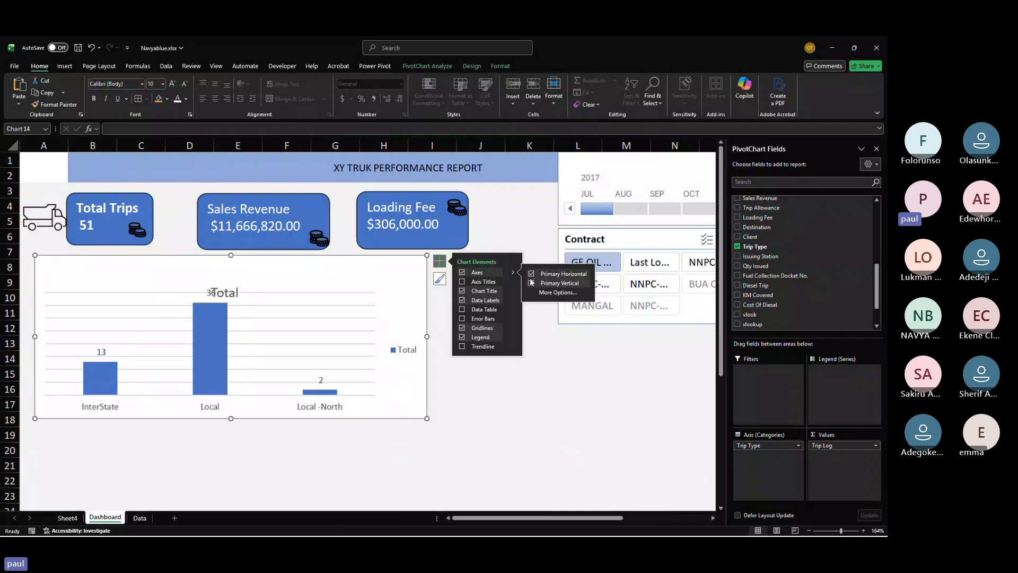
click(530, 274)
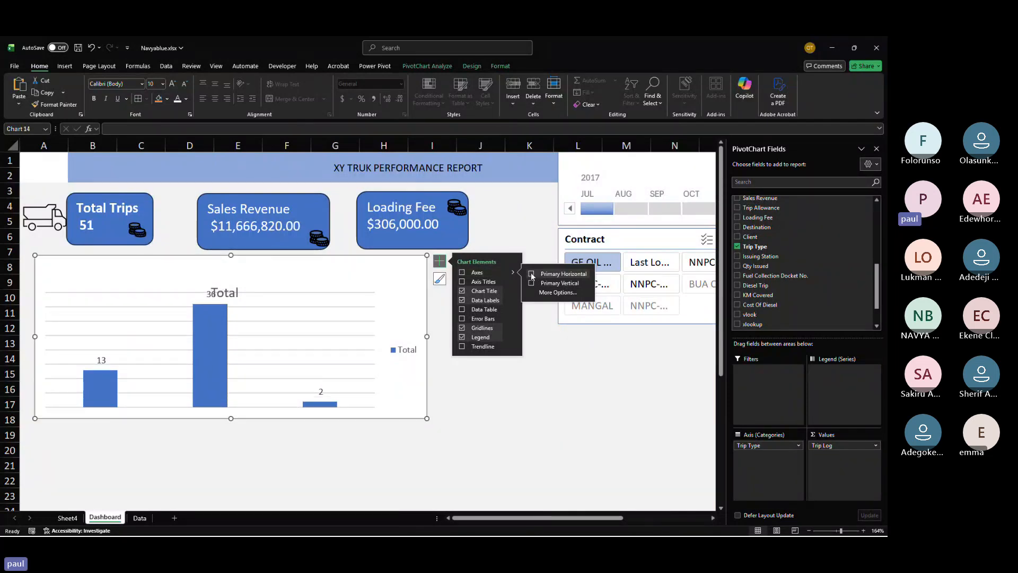
click(531, 274)
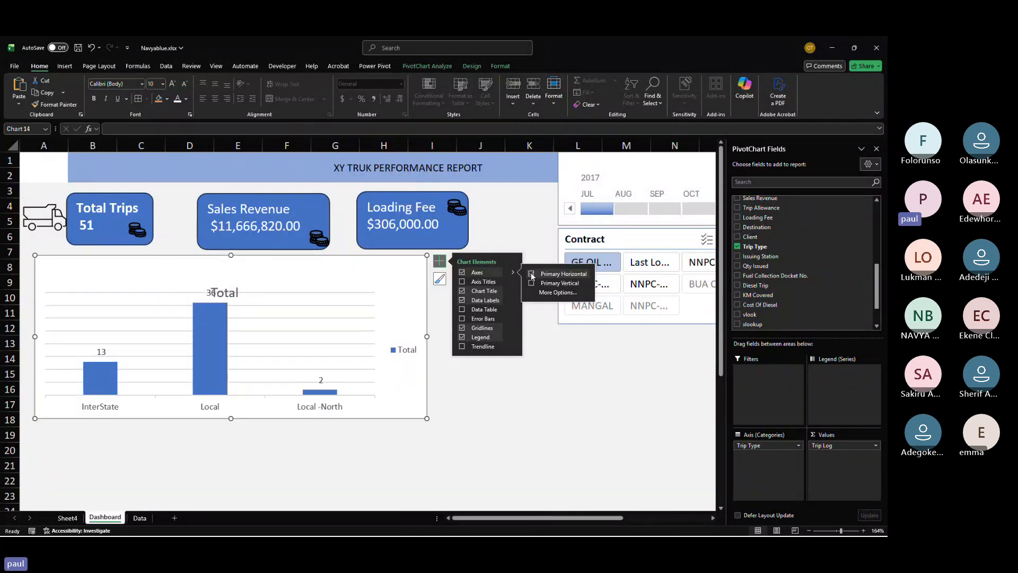
Step: Move the chart title up, rename it to Trip Type Breakdown, and save the workbook
click(224, 292)
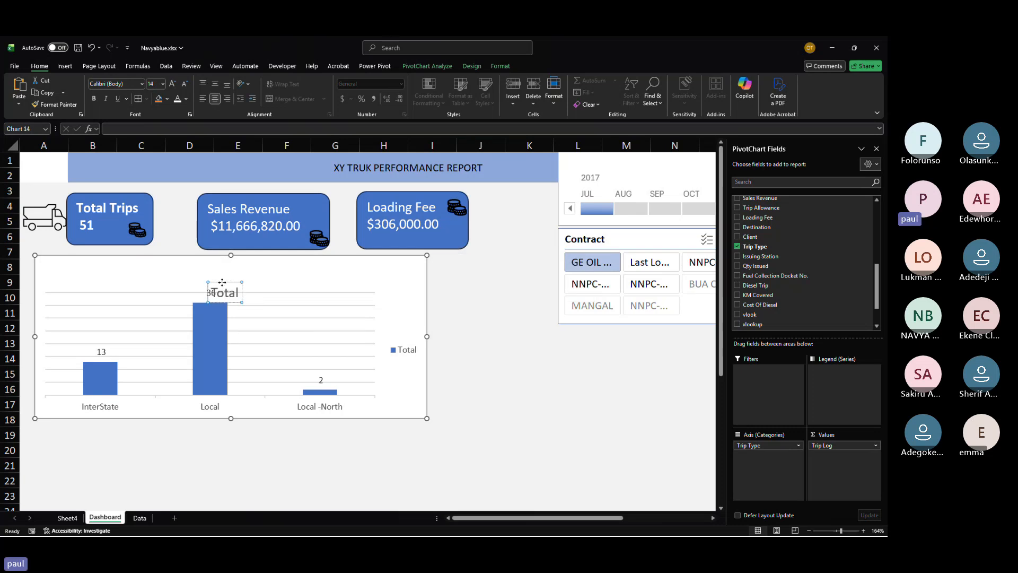
drag(222, 283, 207, 268)
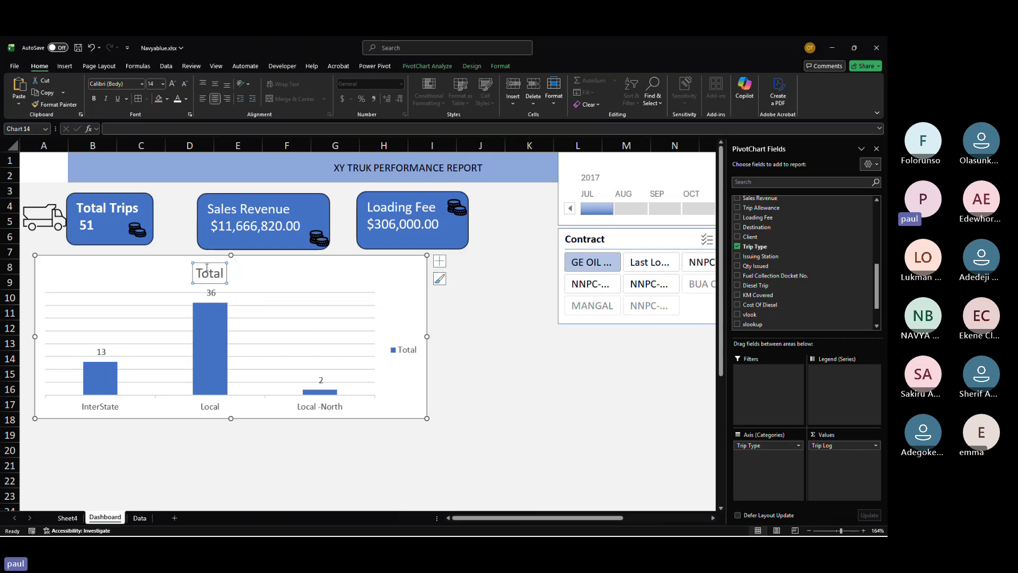
click(207, 269)
double_click(208, 271)
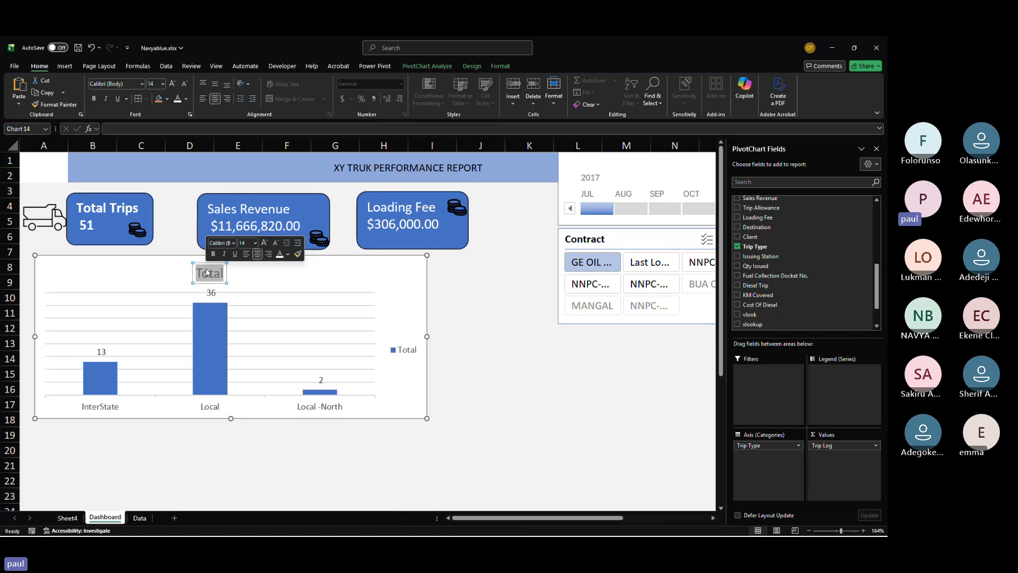
text(Tr)
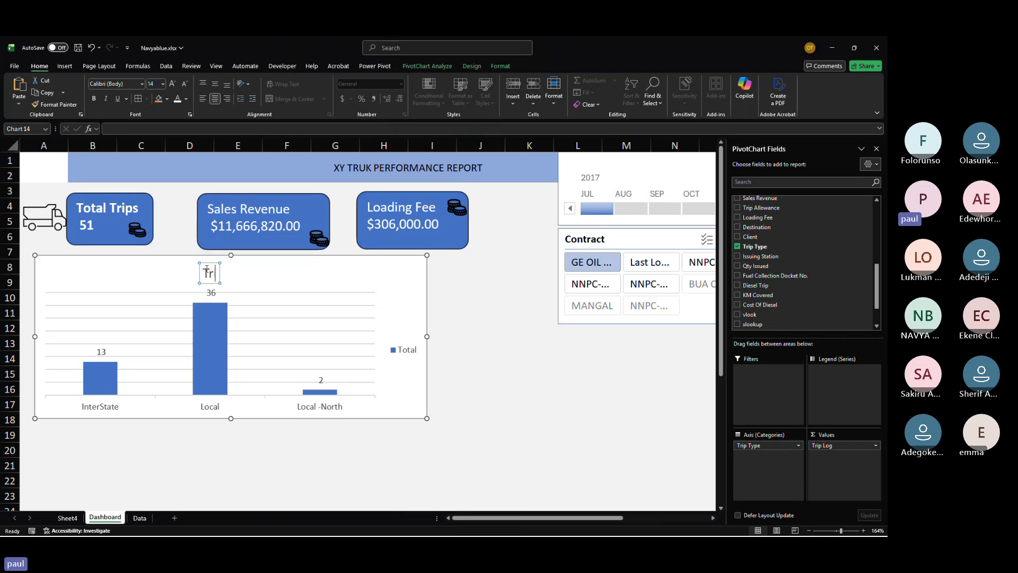
text(ip Type)
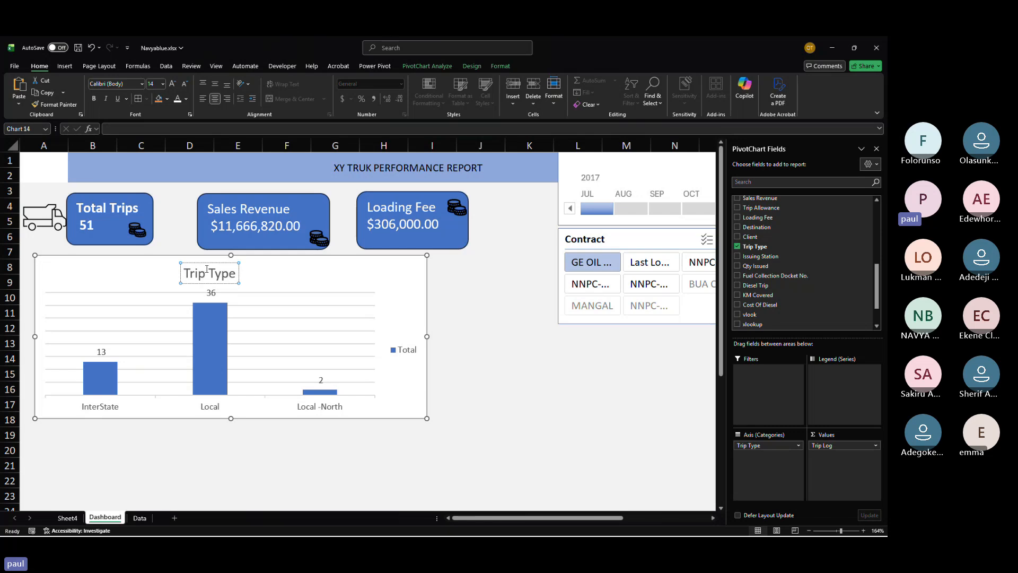
text( Brea)
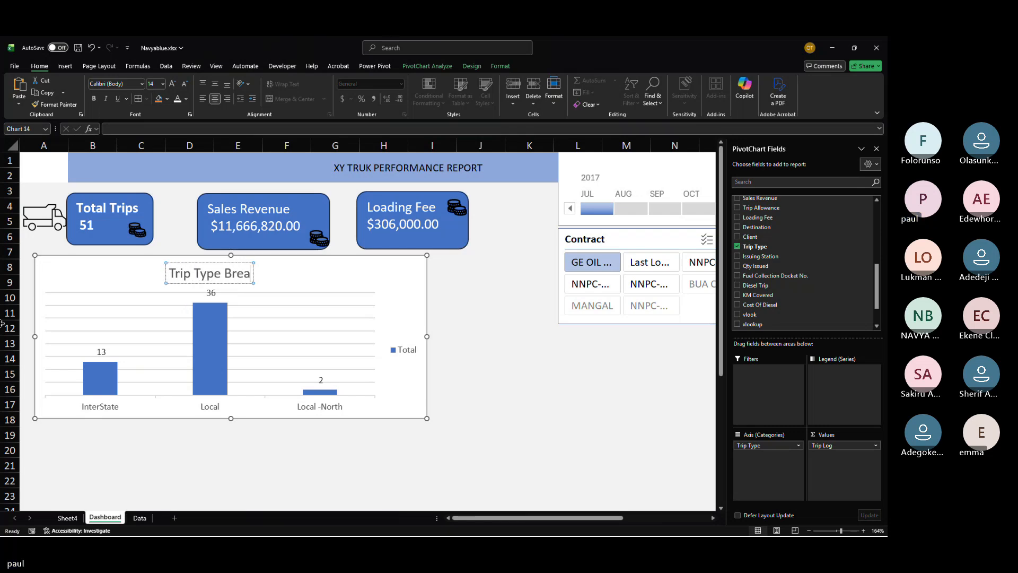
text(kdo)
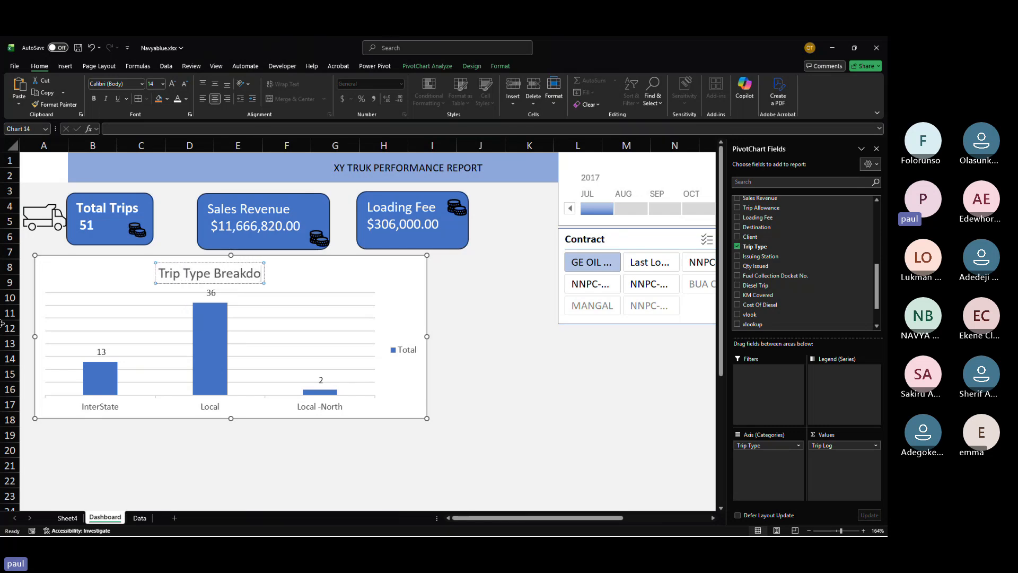
text(wn)
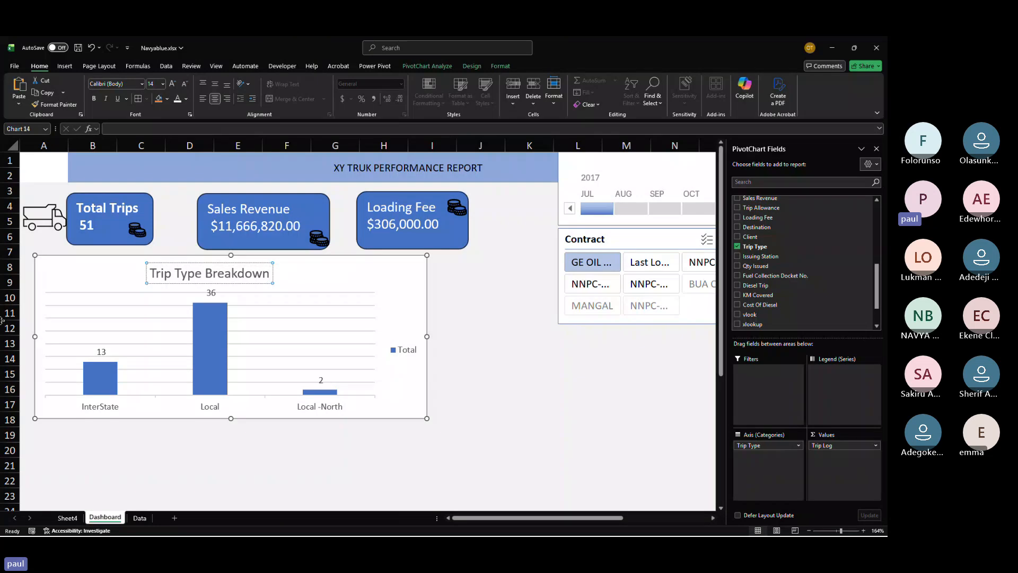
key(ctrl+s)
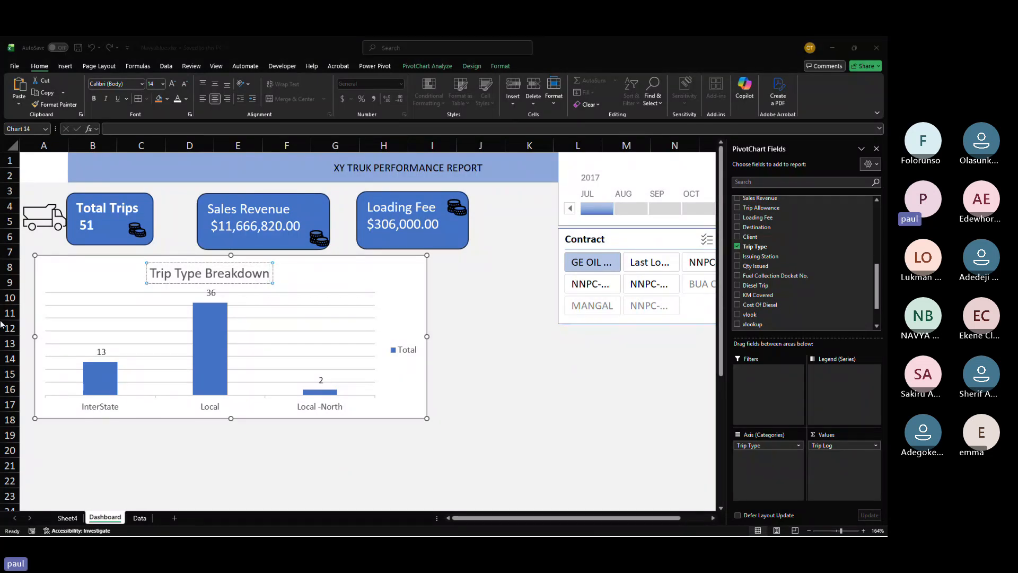
mouse_move(219, 533)
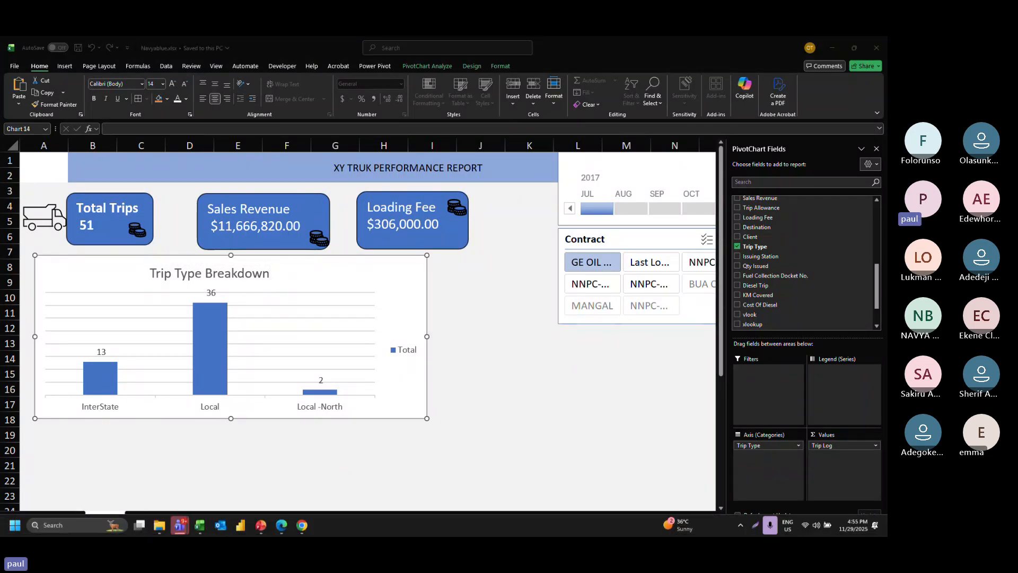
mouse_move(178, 525)
click(177, 479)
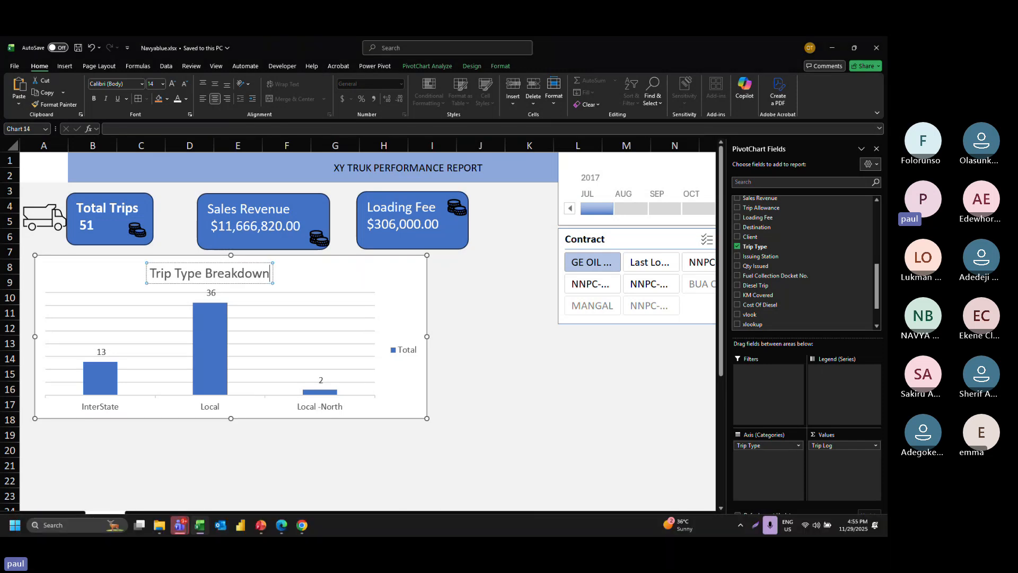
key(alt+Tab)
key(Tab)
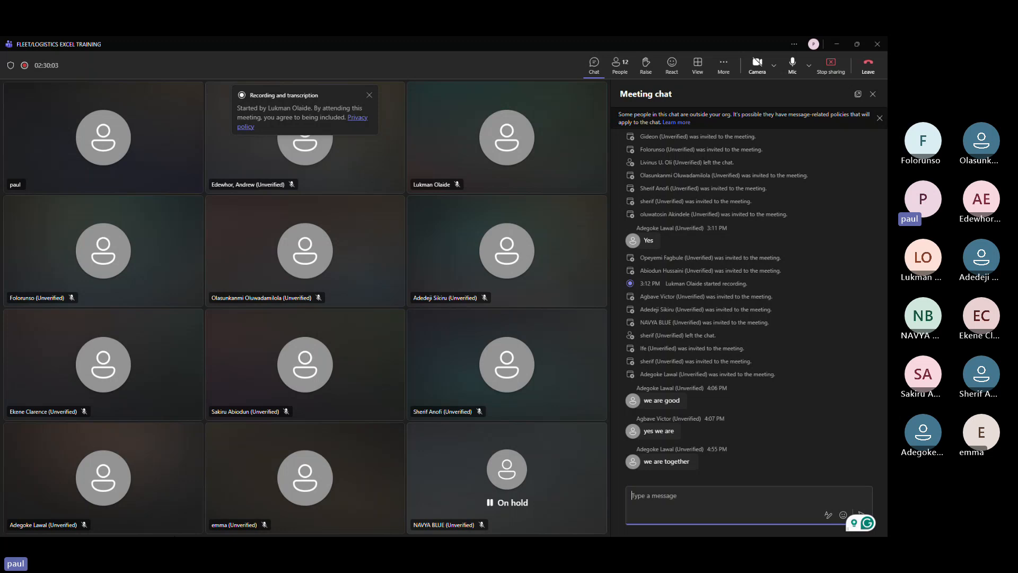
key(alt+Tab)
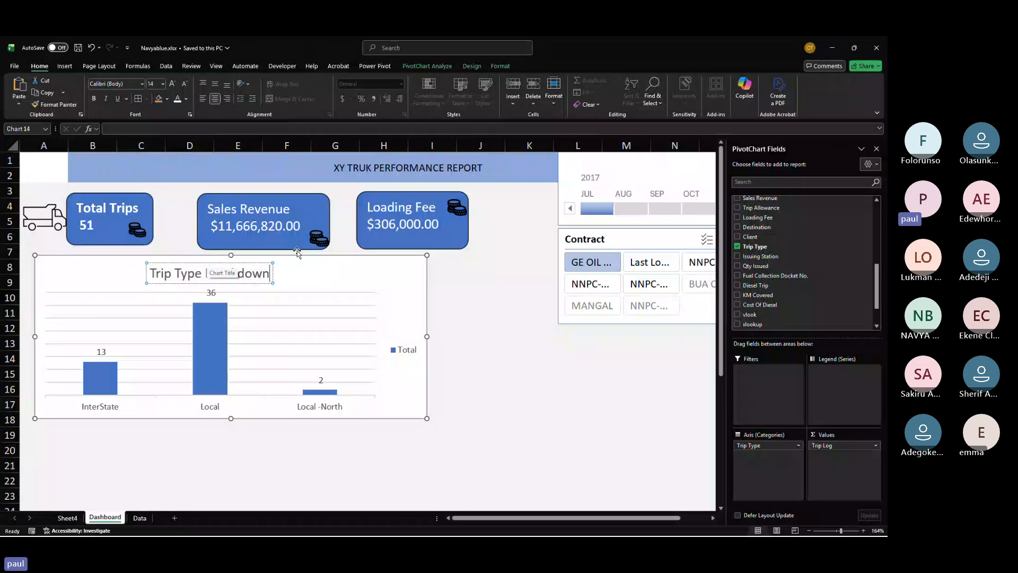
Step: Remove the gridlines from the chart
click(395, 256)
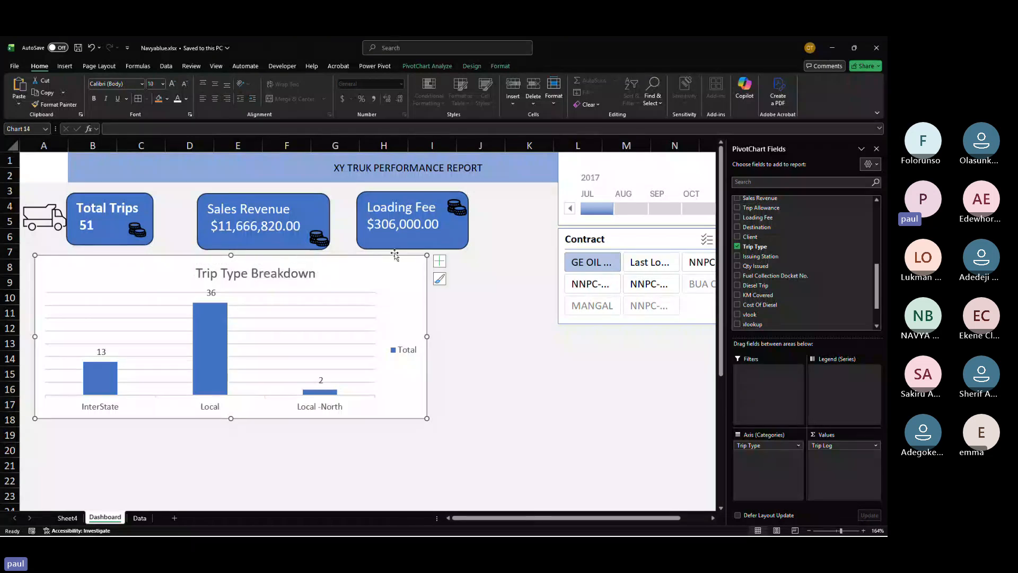
click(442, 276)
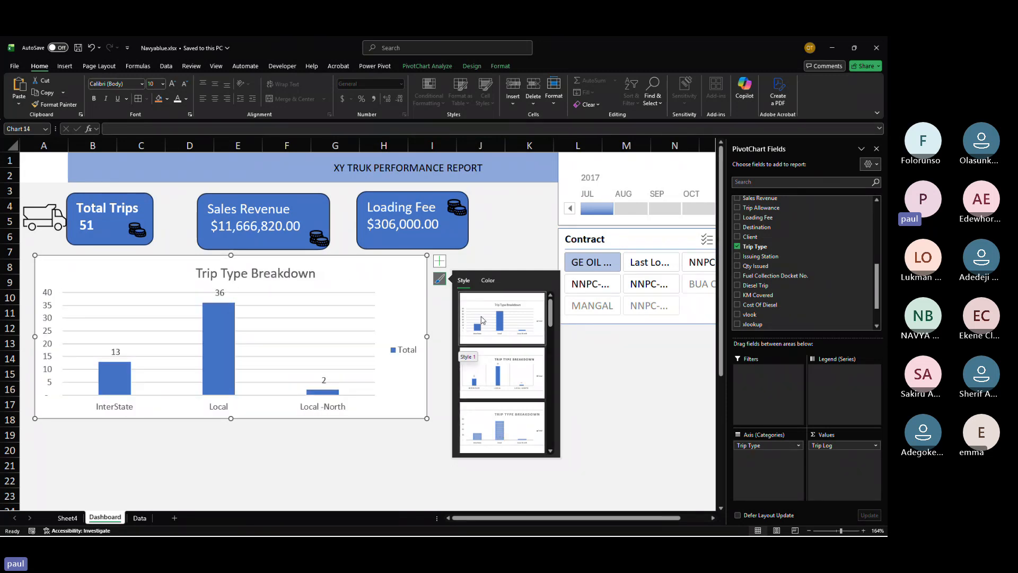
click(439, 261)
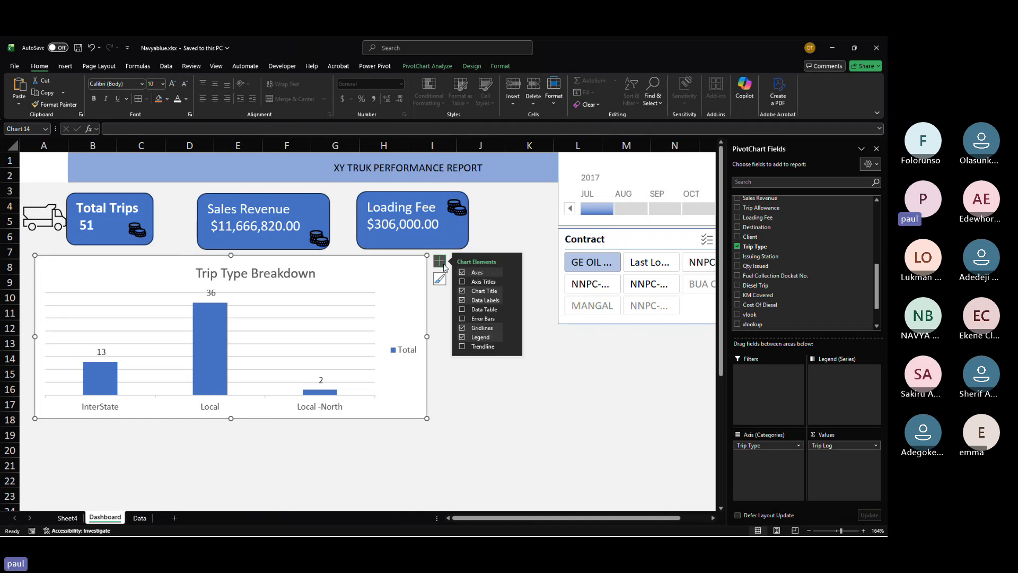
click(462, 329)
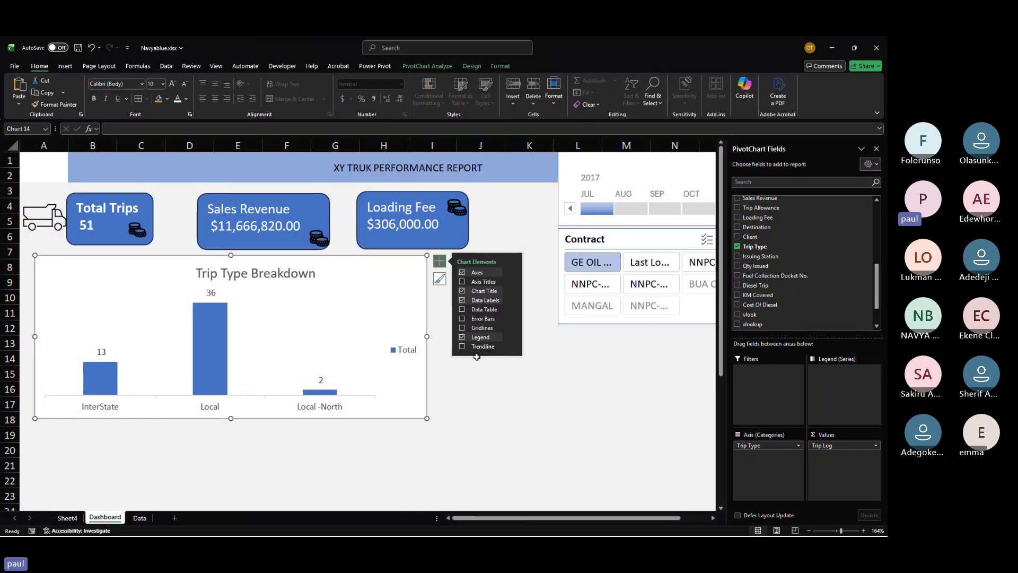
Step: Set the chart area's fill to No fill
double_click(391, 259)
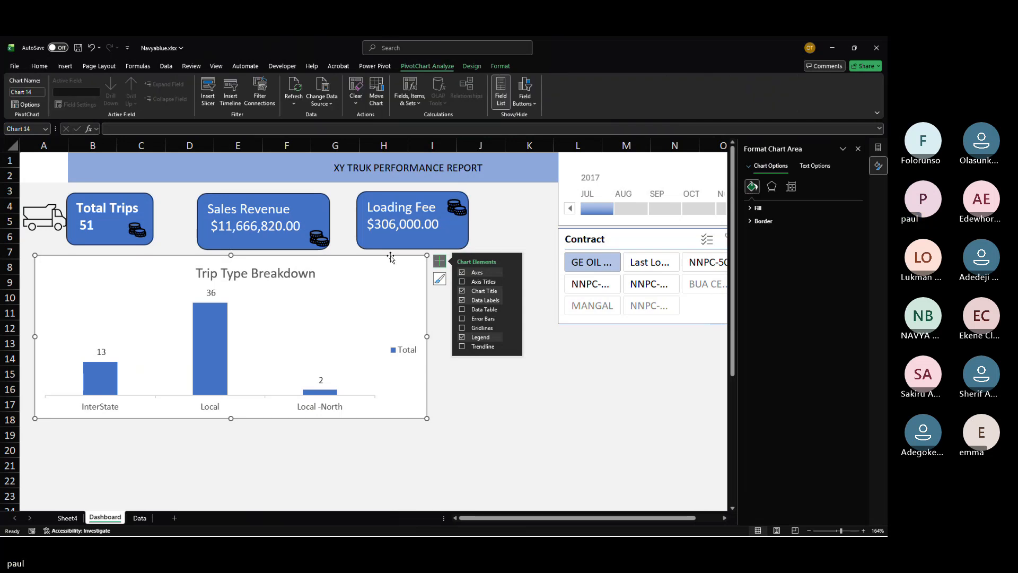
click(749, 208)
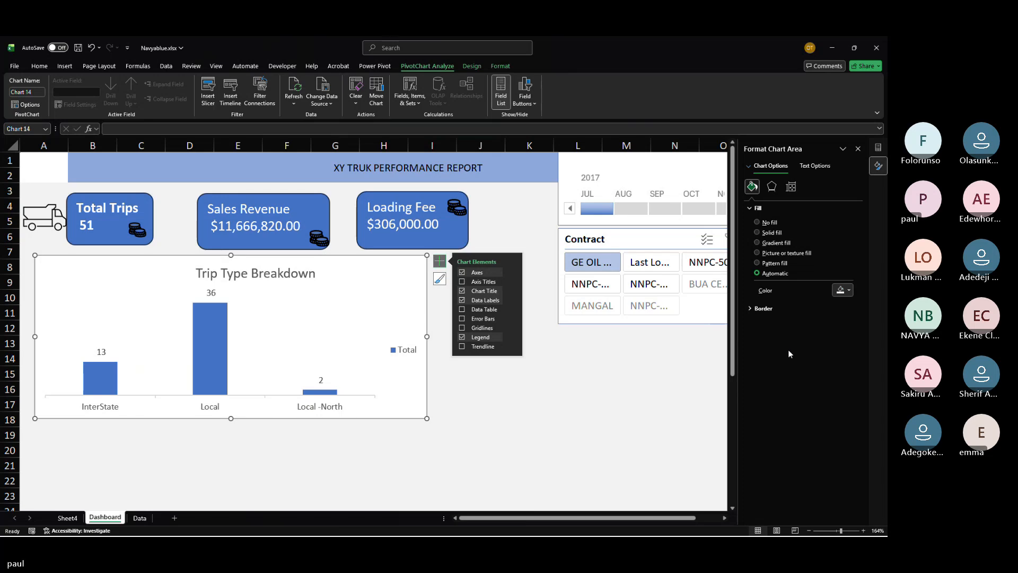
click(763, 221)
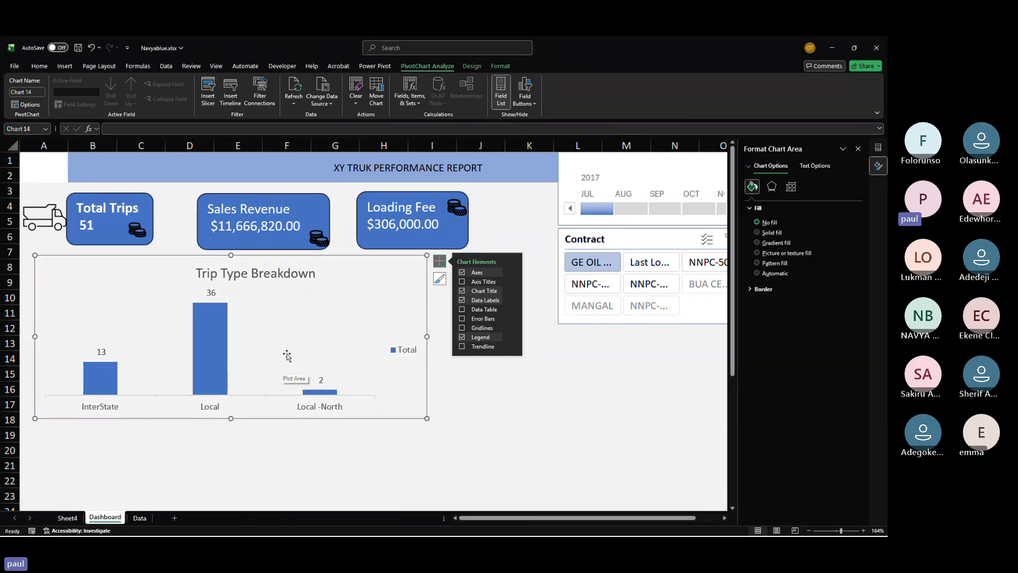
click(770, 234)
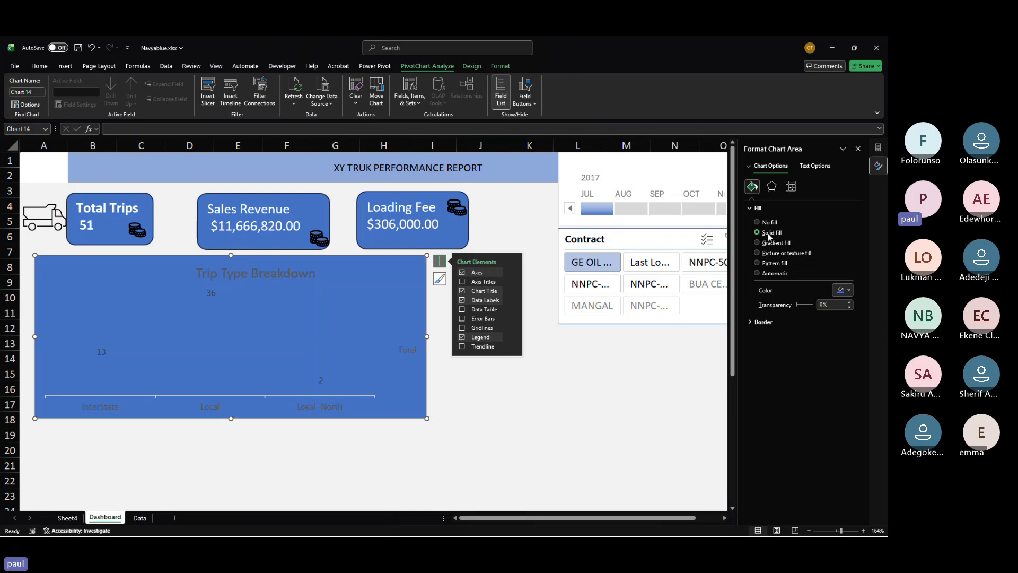
click(768, 243)
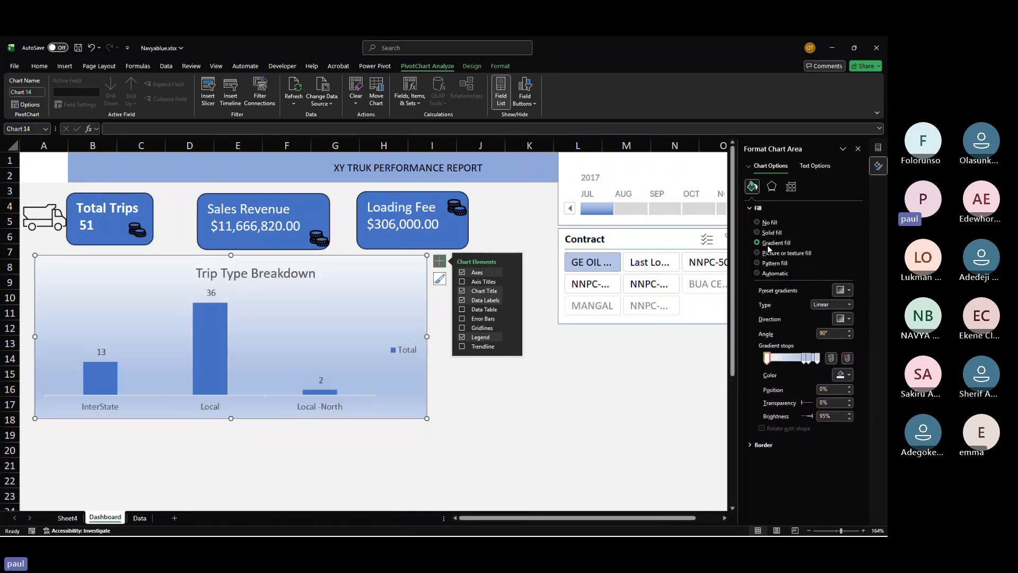
click(761, 222)
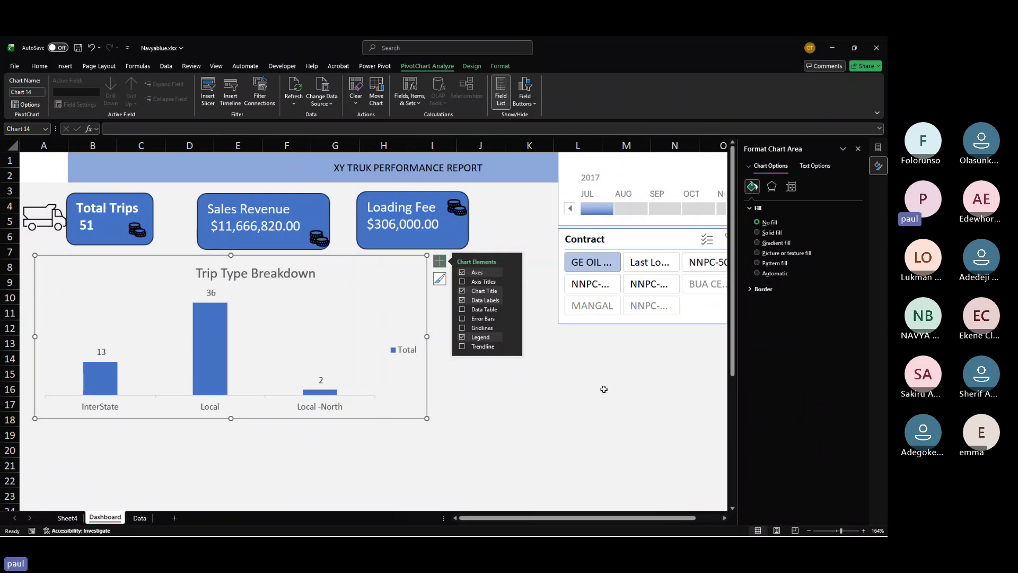
click(562, 412)
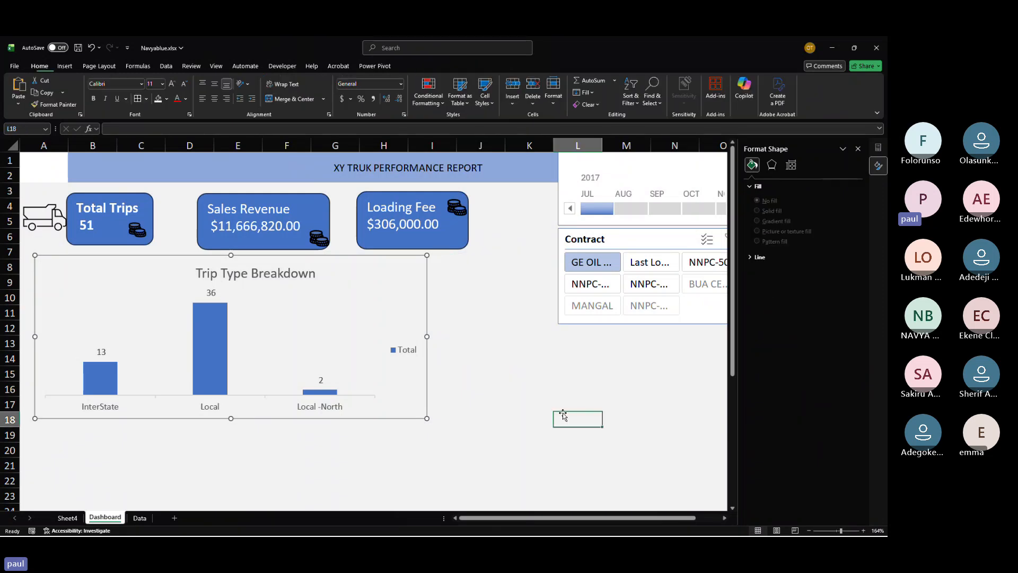
Step: Open the chart area's shape outline color options and close them without choosing
click(427, 282)
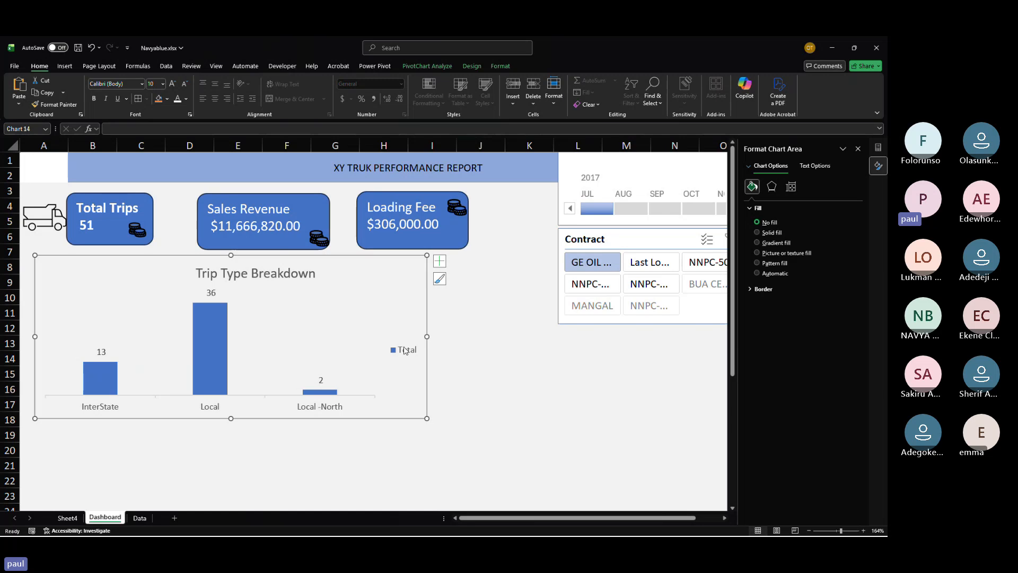
click(466, 66)
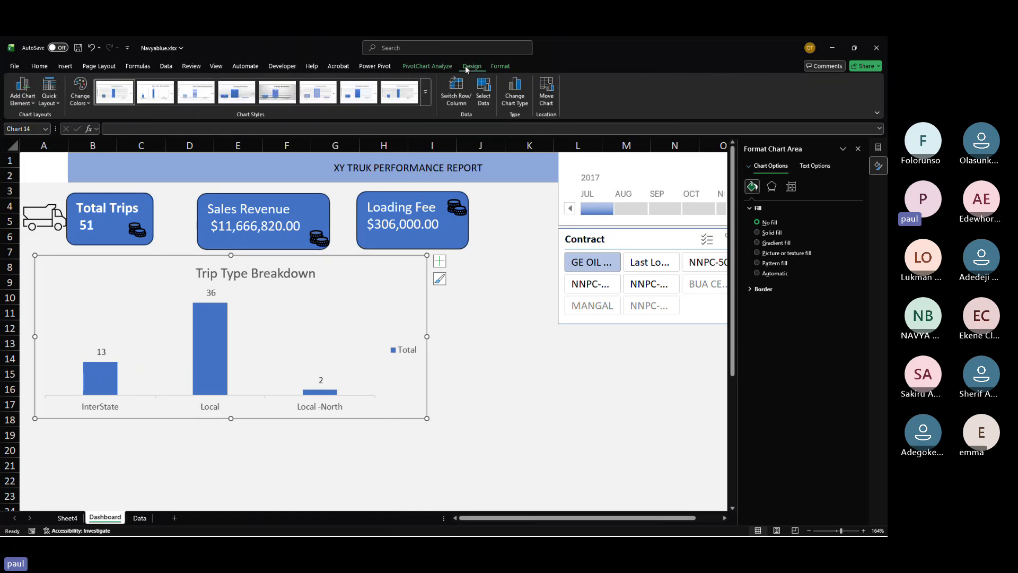
click(509, 66)
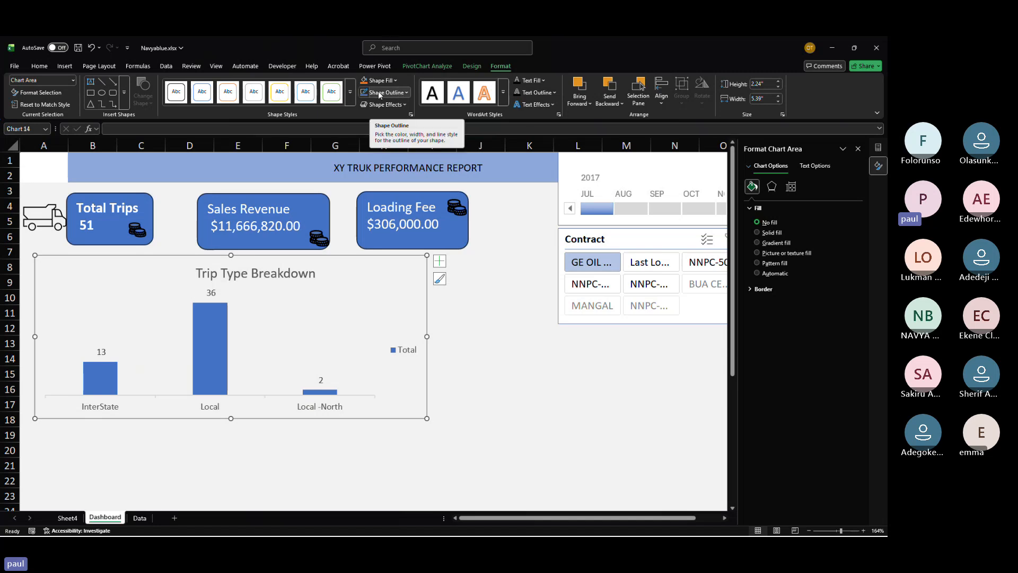
click(406, 92)
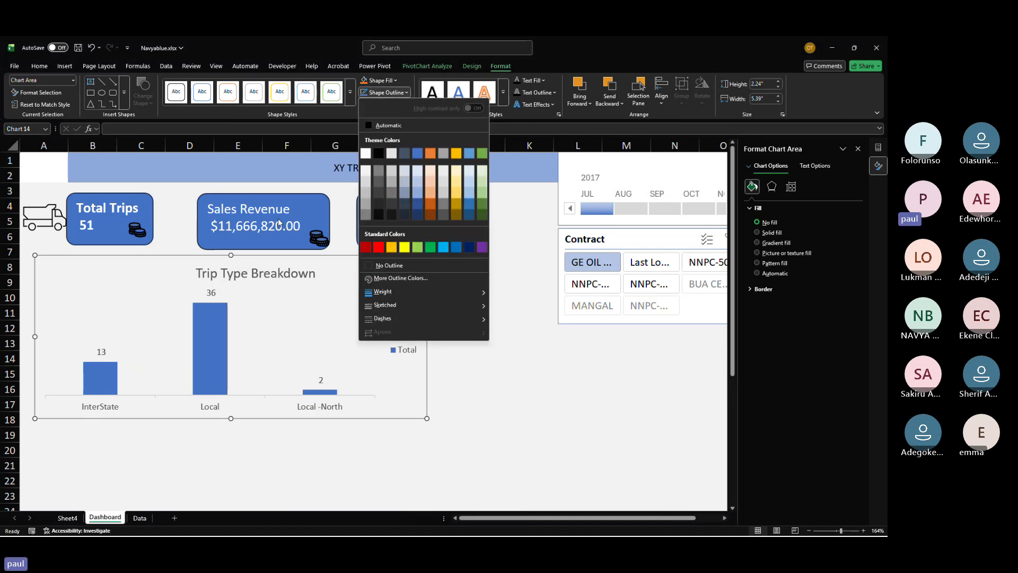
click(498, 338)
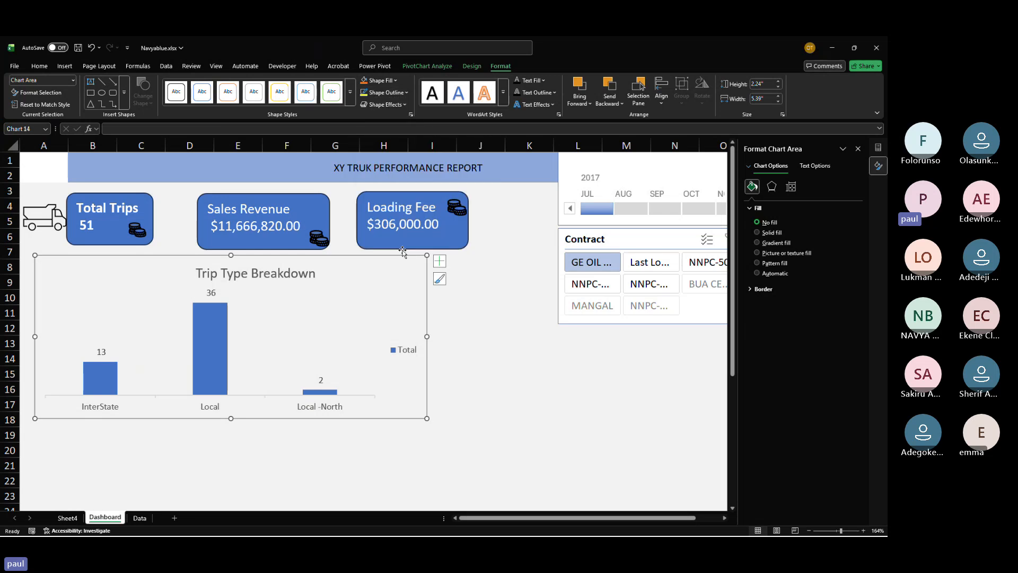
Step: Give the chart area's outline a dashed line style and a 2¼ pt weight
click(499, 337)
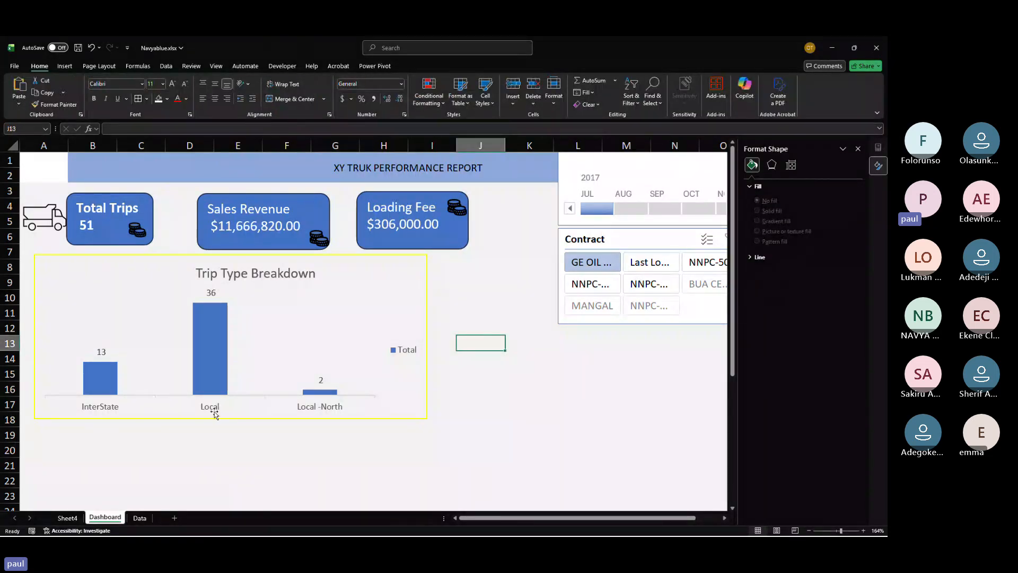
click(387, 274)
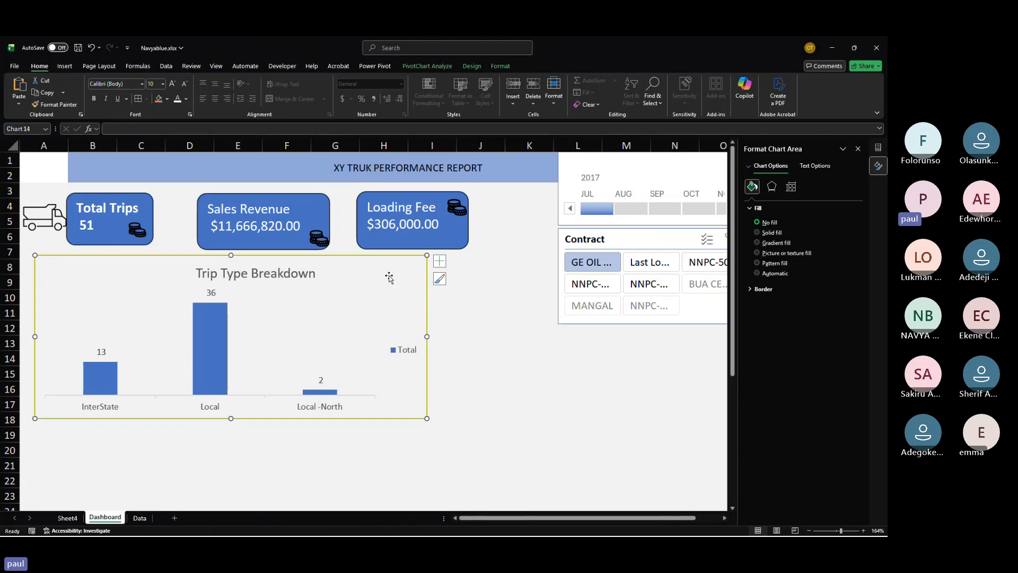
click(501, 68)
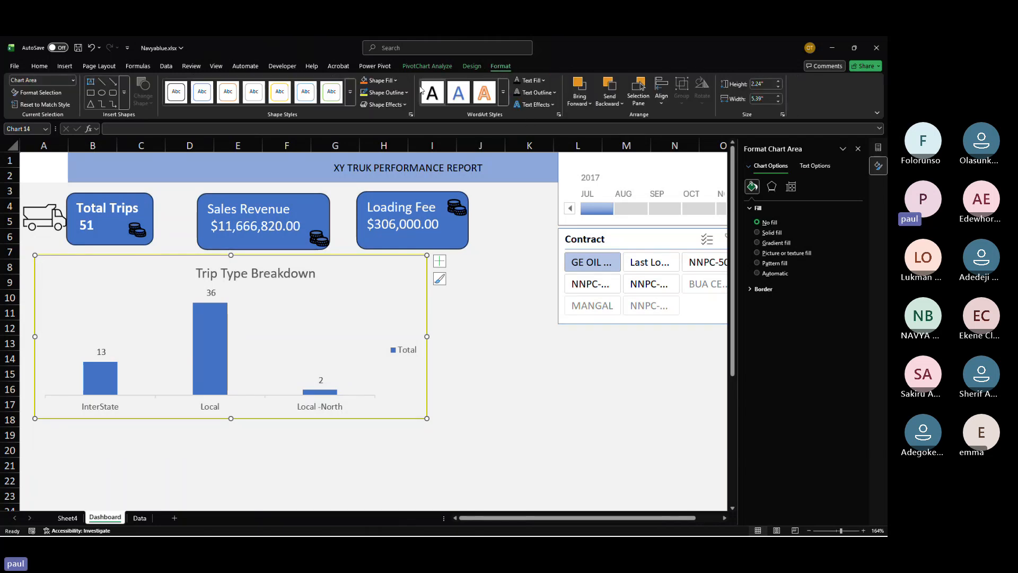
click(386, 92)
mouse_move(380, 324)
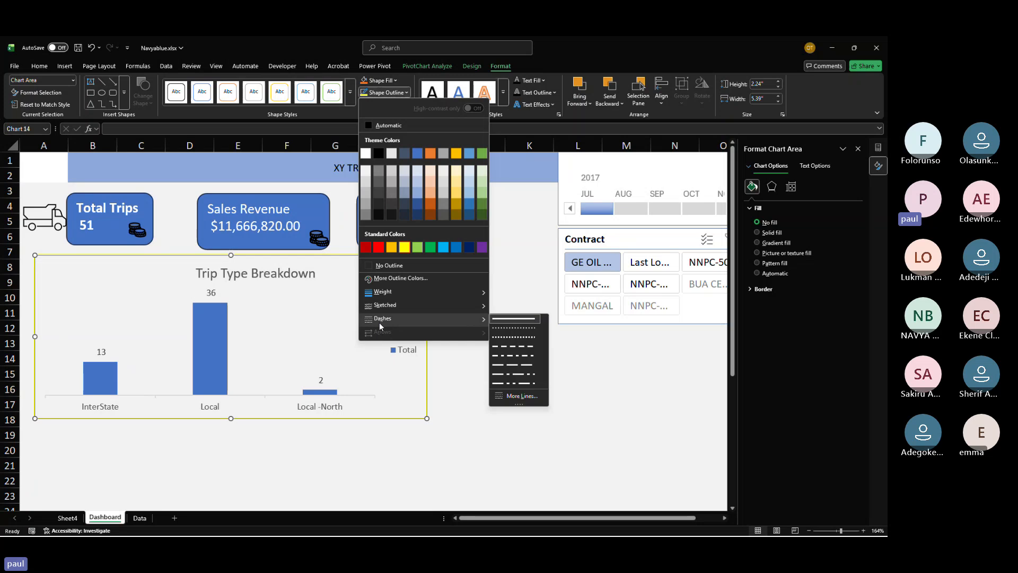
click(504, 357)
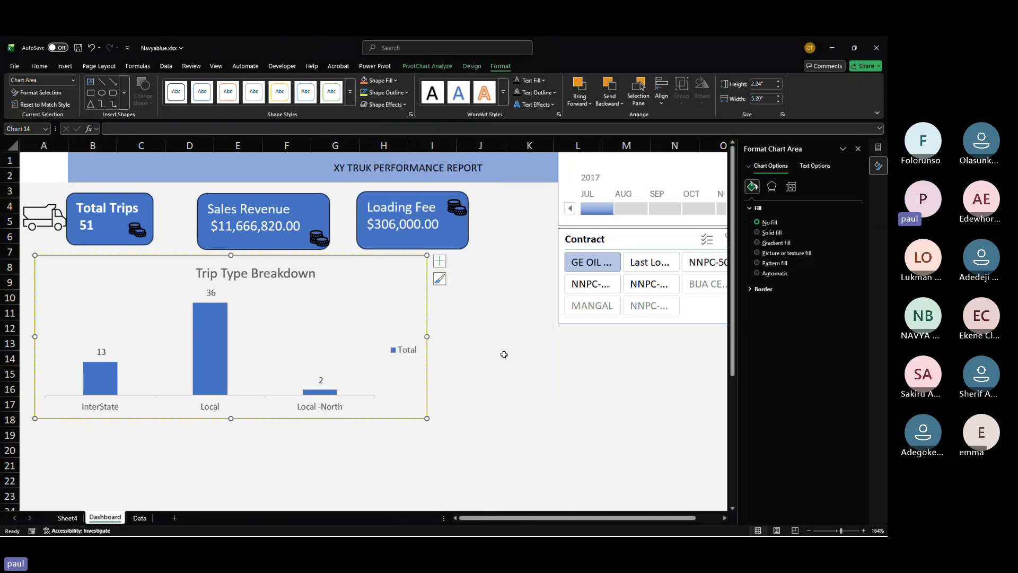
click(406, 93)
mouse_move(424, 288)
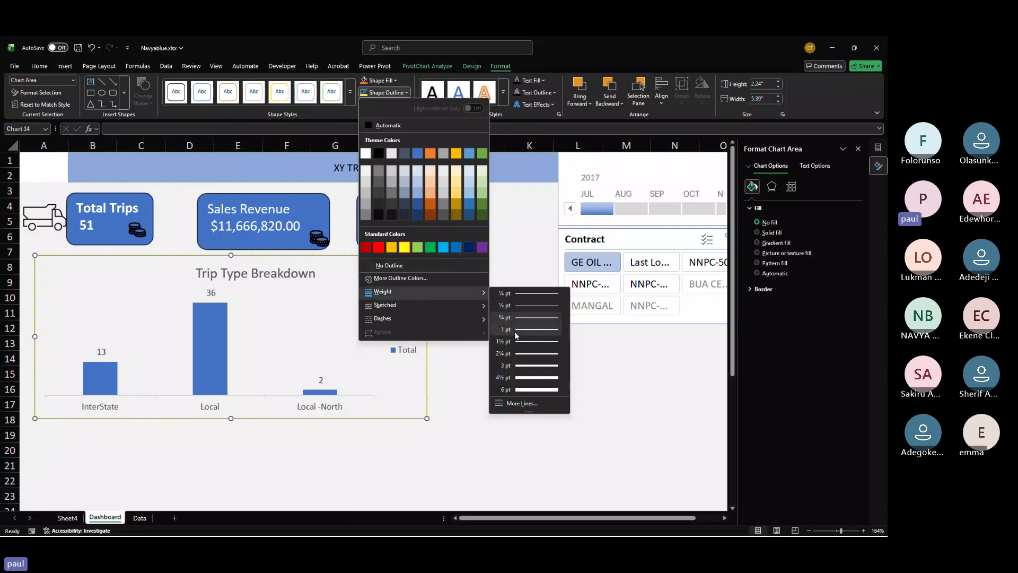
click(520, 354)
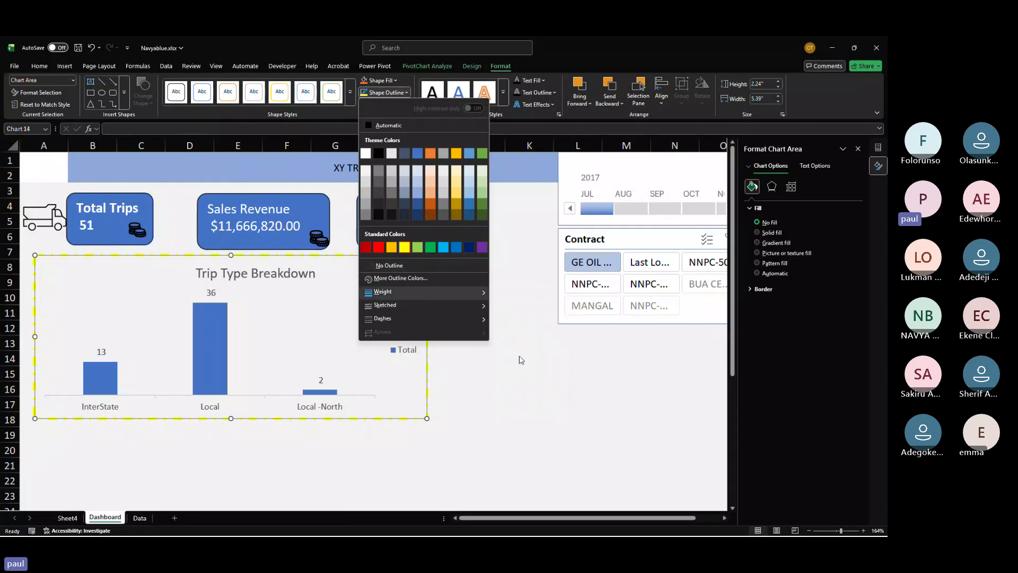
click(547, 368)
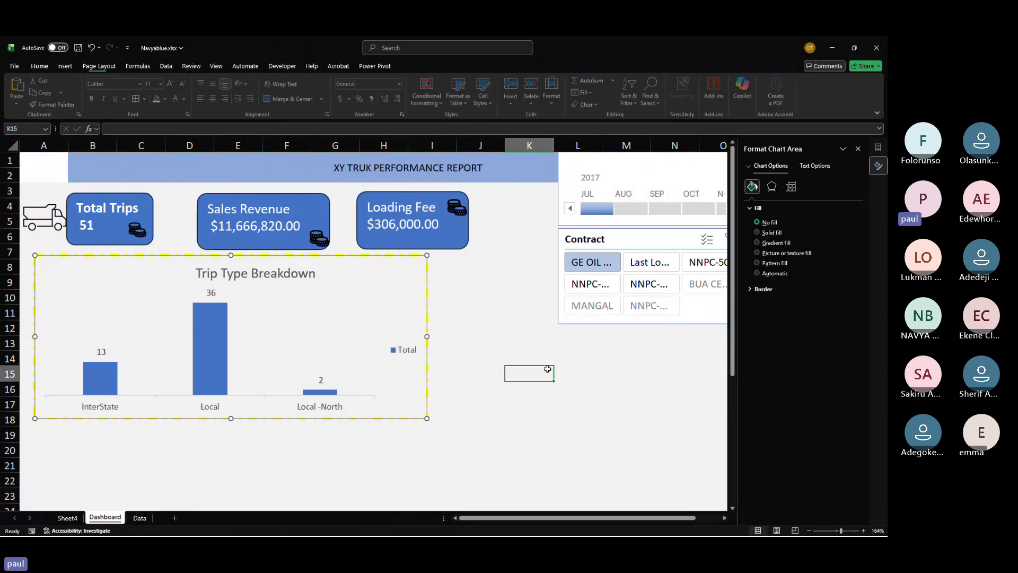
Step: Change the chart area's outline color to standard red
click(422, 282)
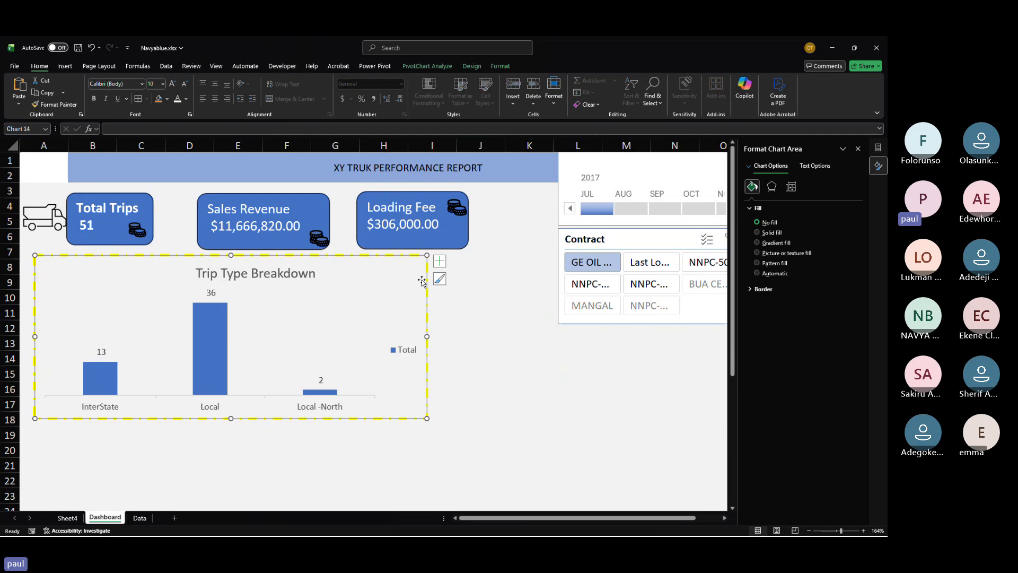
click(497, 68)
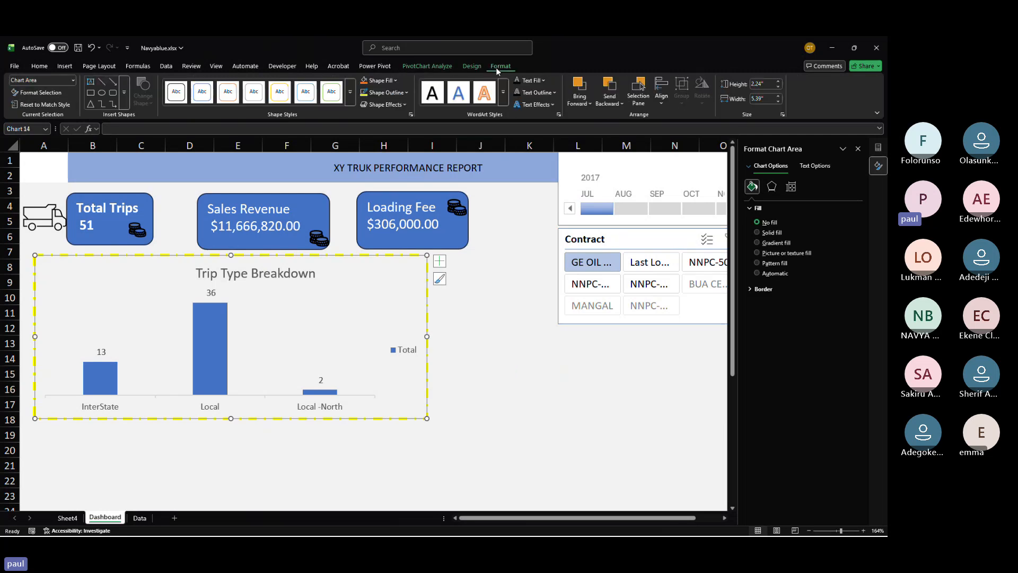
click(407, 93)
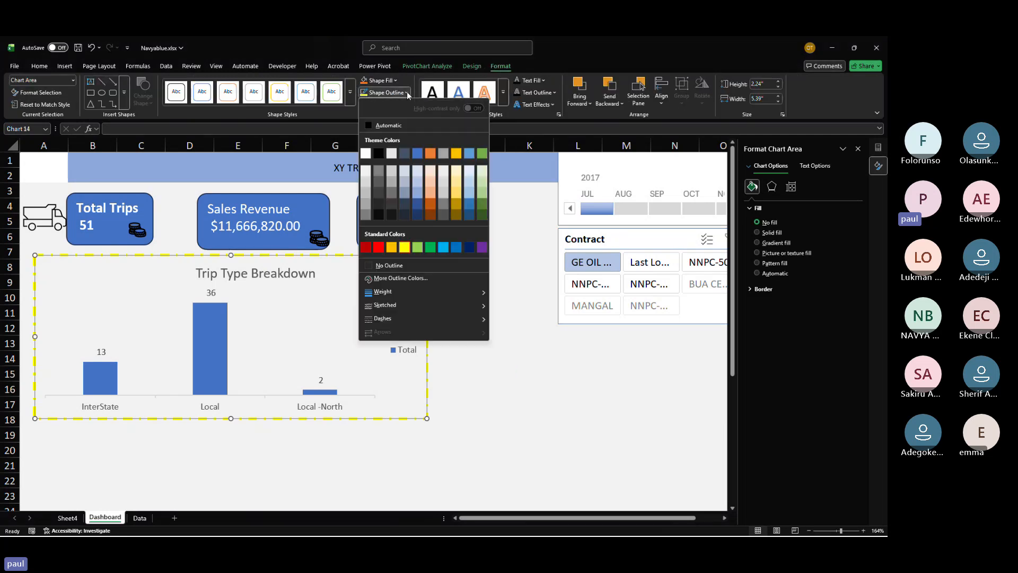
click(382, 249)
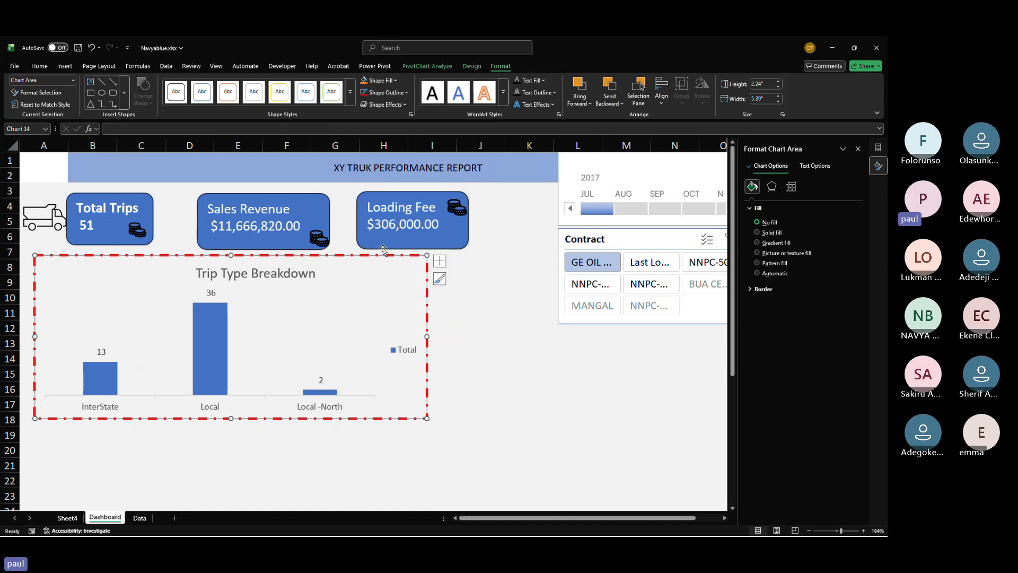
click(484, 348)
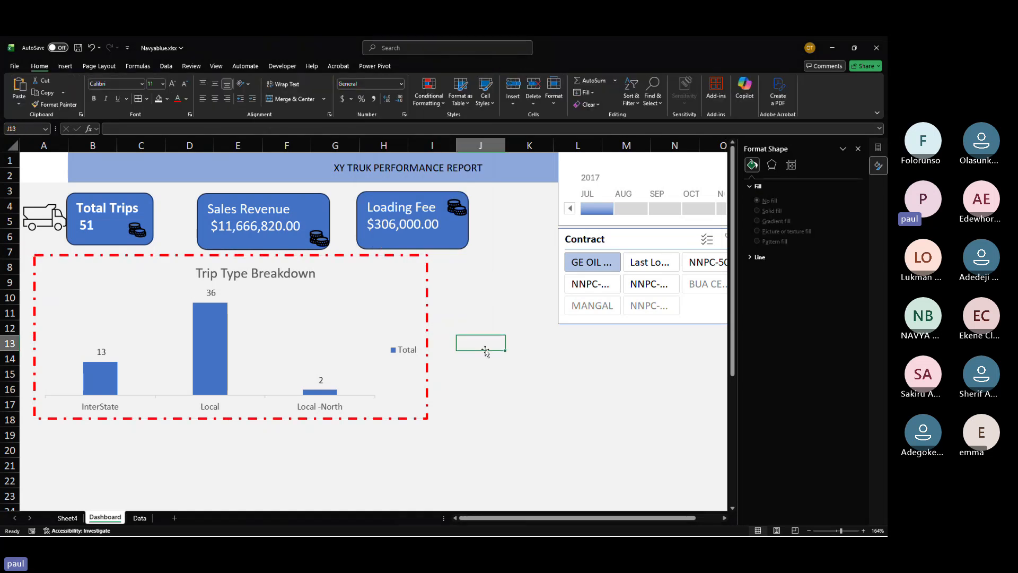
Step: Apply a sketched (hand-drawn) line style to the chart area's outline
click(382, 319)
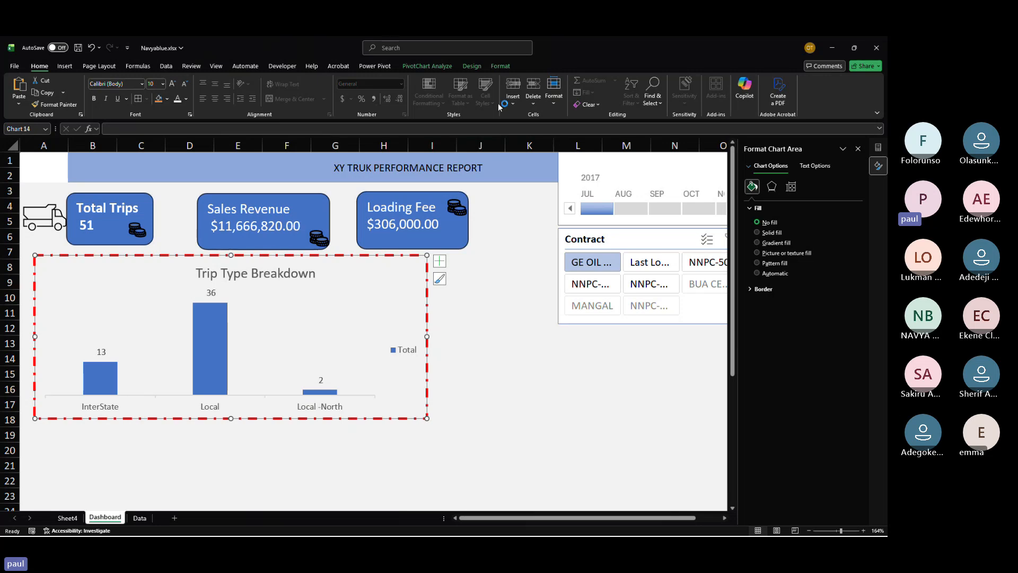
click(501, 66)
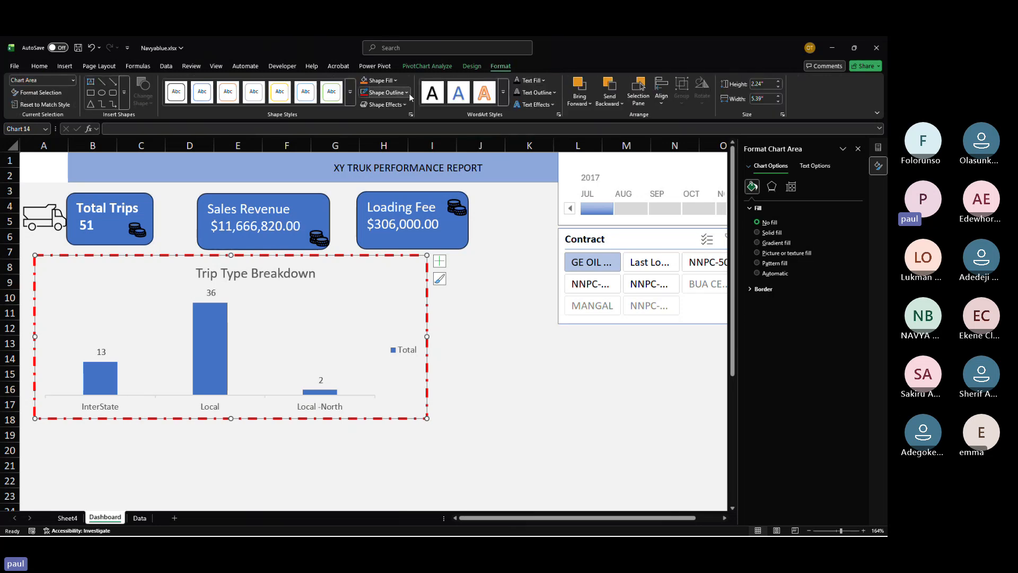
click(387, 92)
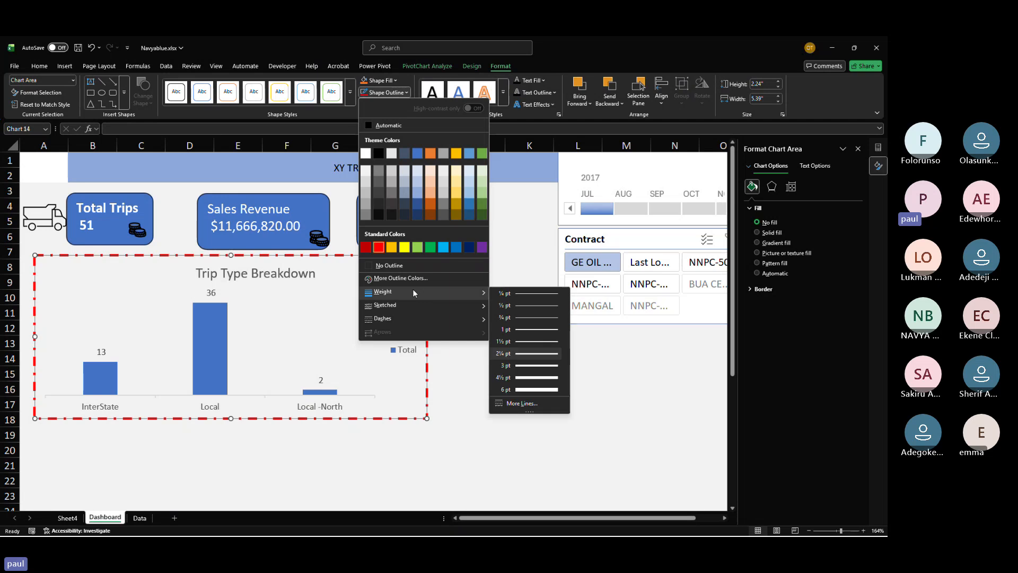
mouse_move(412, 305)
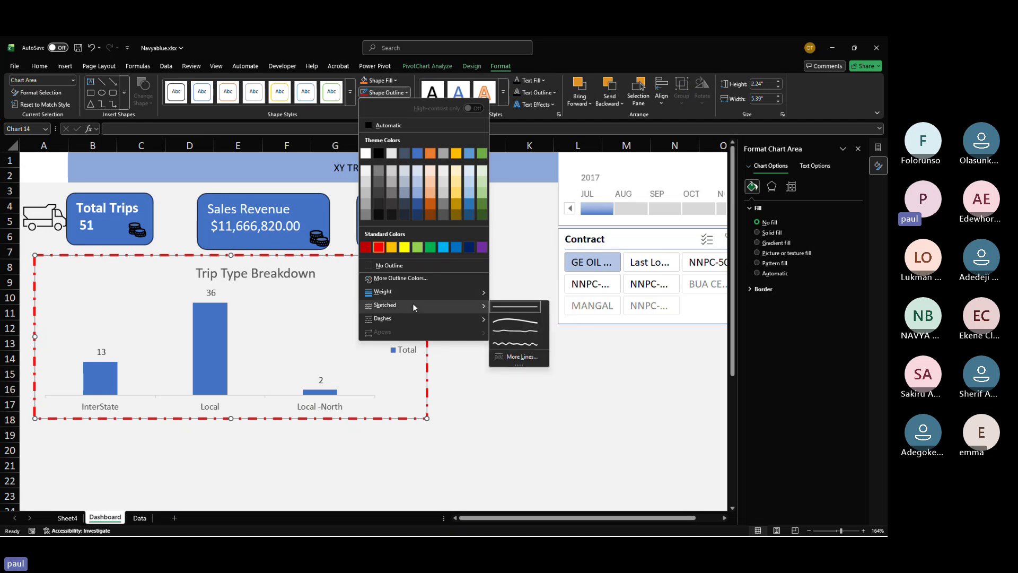
click(516, 331)
click(516, 330)
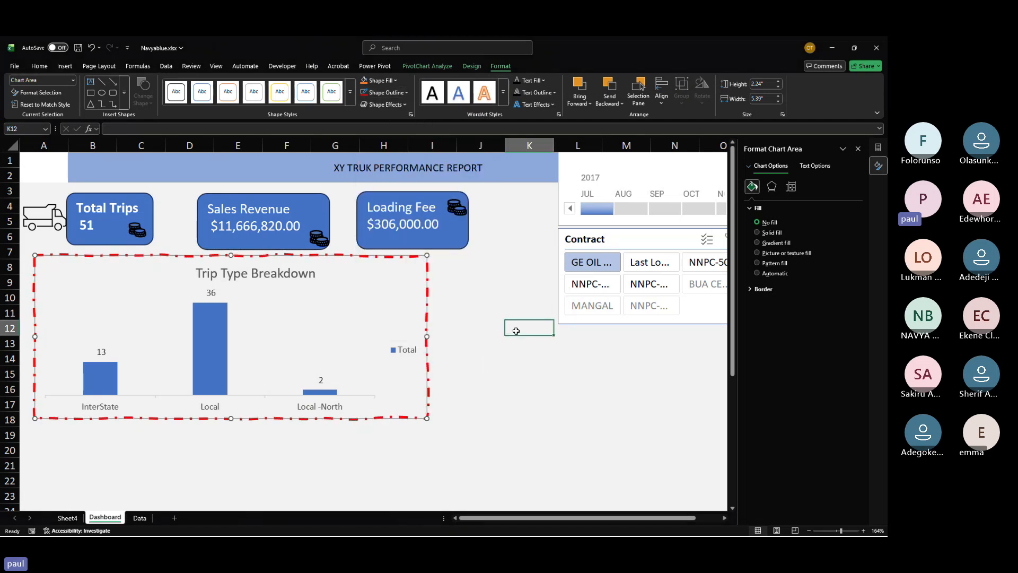
Step: Set the chart area's outline weight to ½ pt and its dash type to solid
click(419, 265)
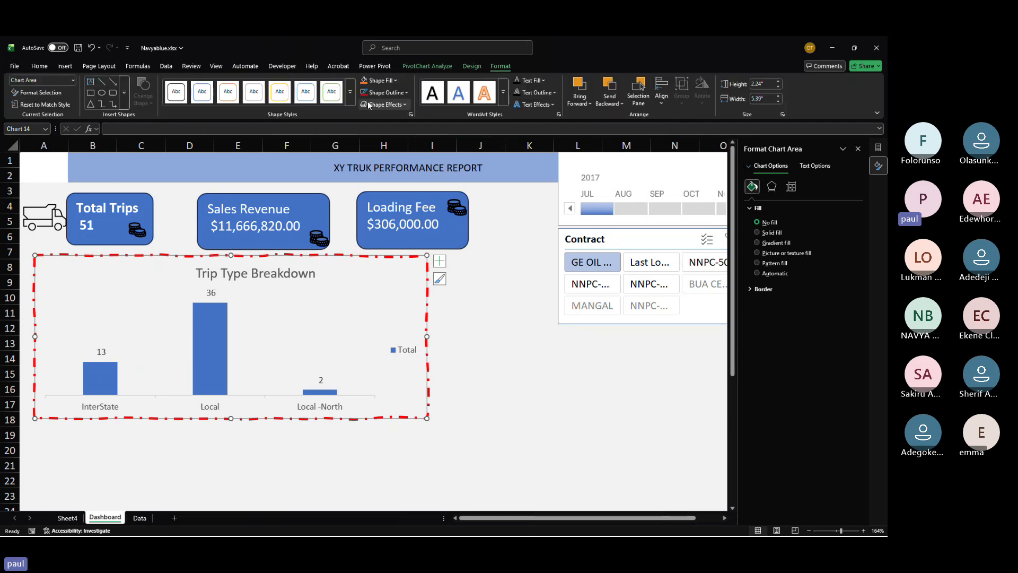
click(501, 66)
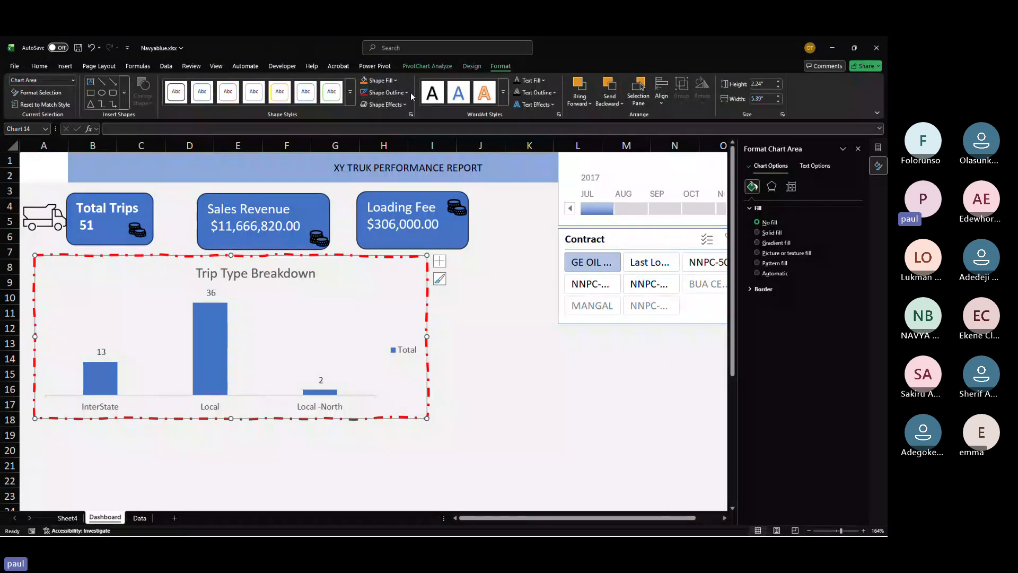
click(407, 94)
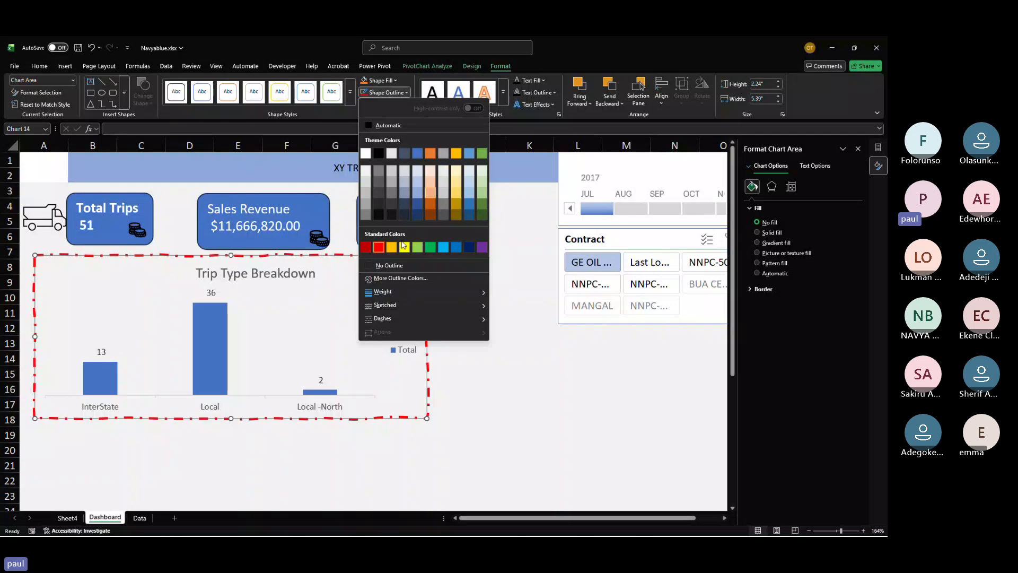
mouse_move(392, 294)
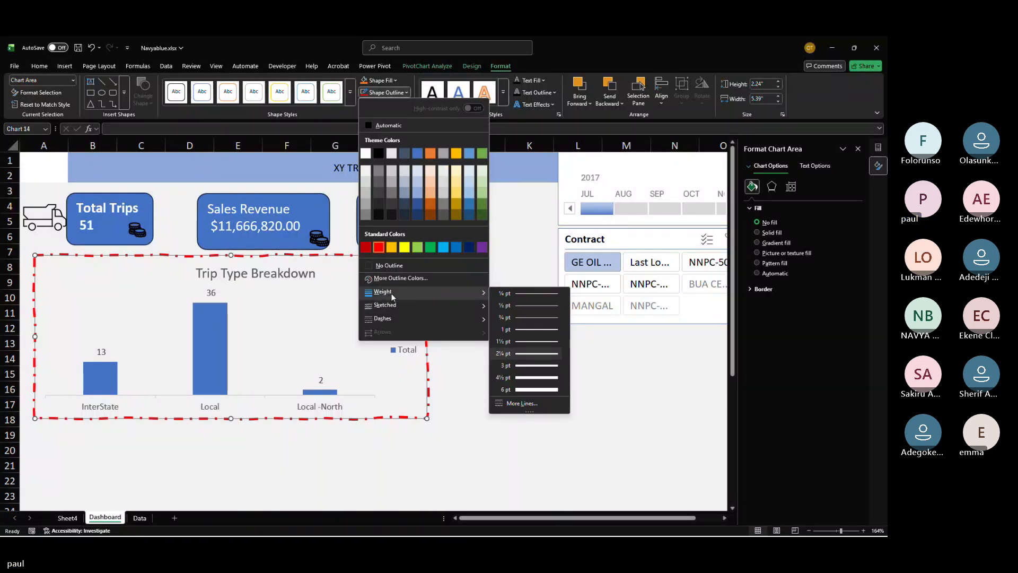
click(510, 305)
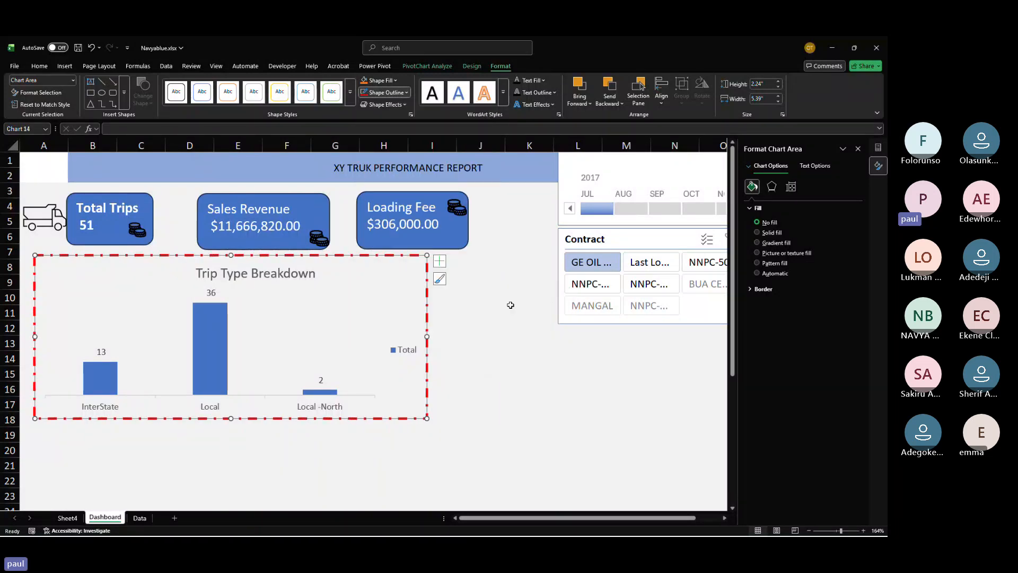
click(406, 94)
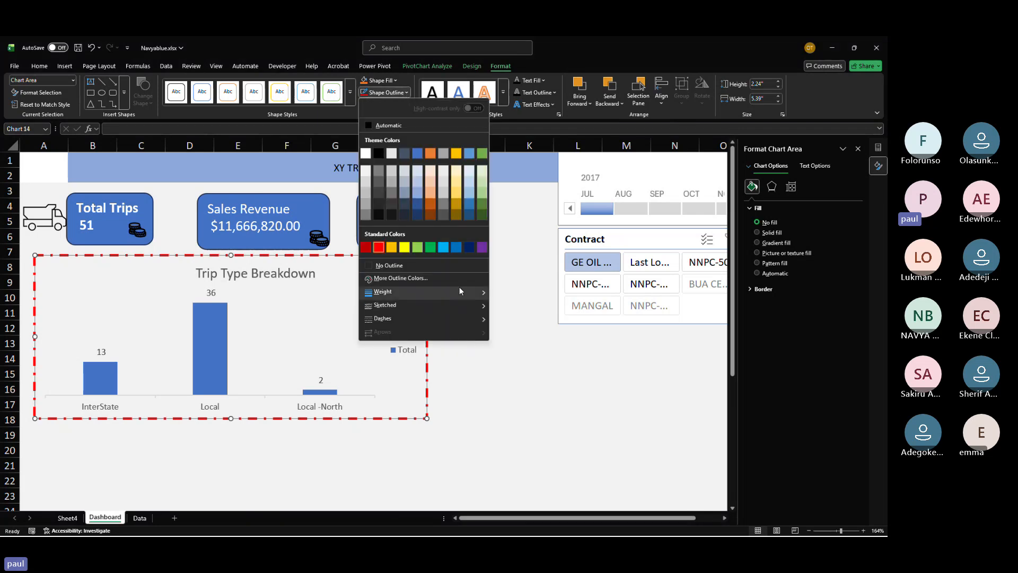
mouse_move(449, 306)
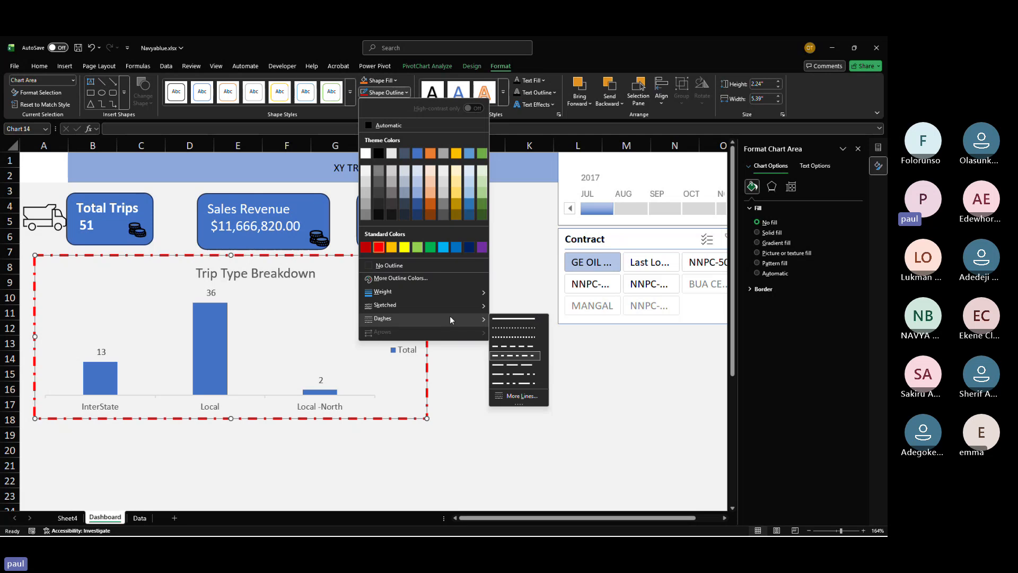
click(504, 318)
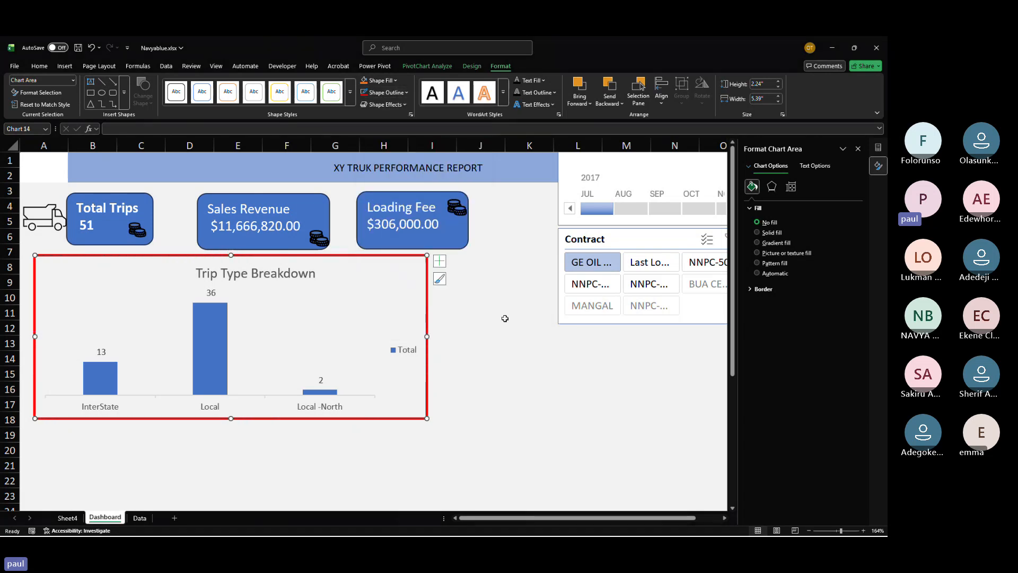
click(505, 322)
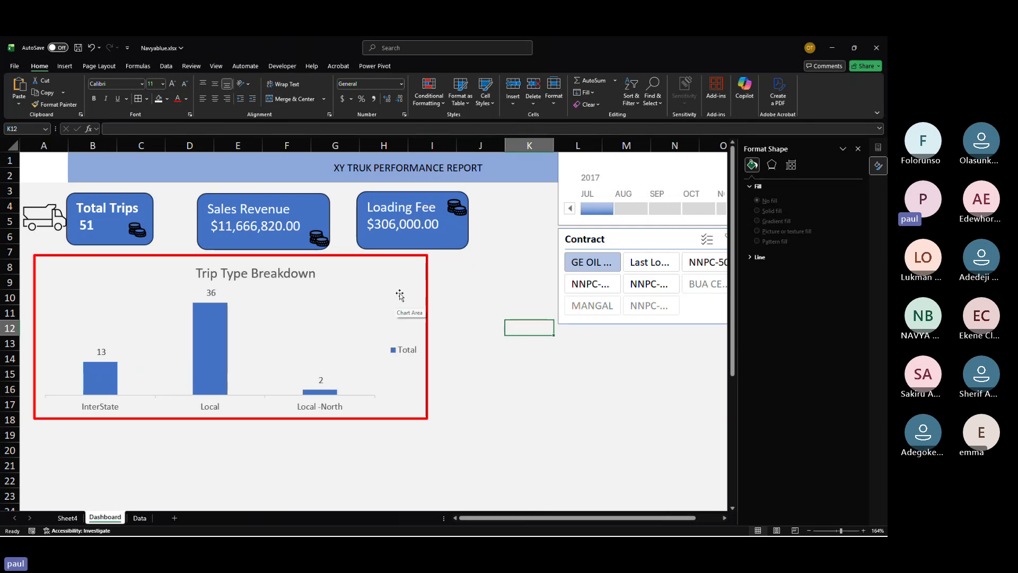
Step: Set the chart area's outline to No Outline
click(409, 274)
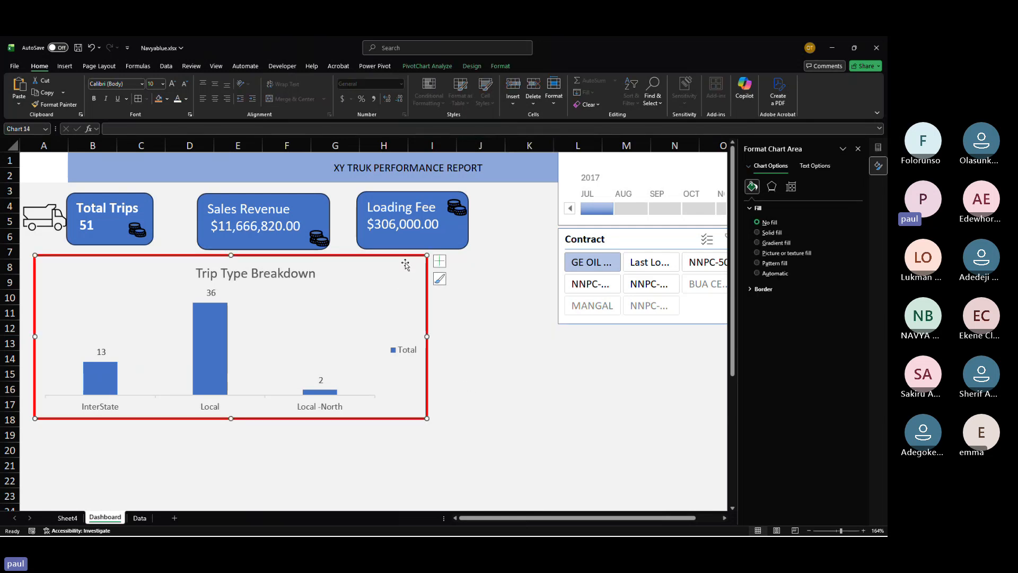
click(500, 68)
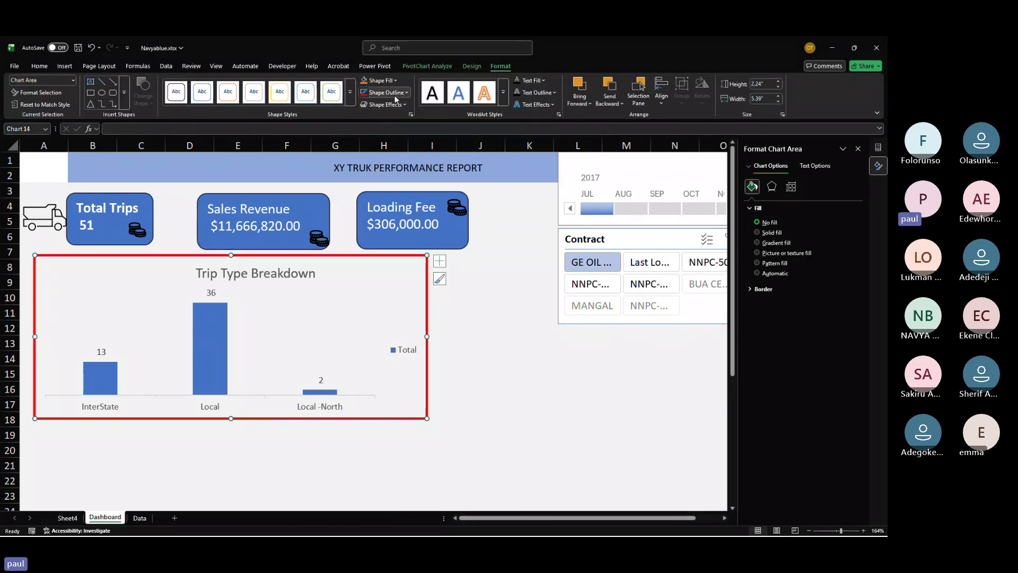
click(392, 93)
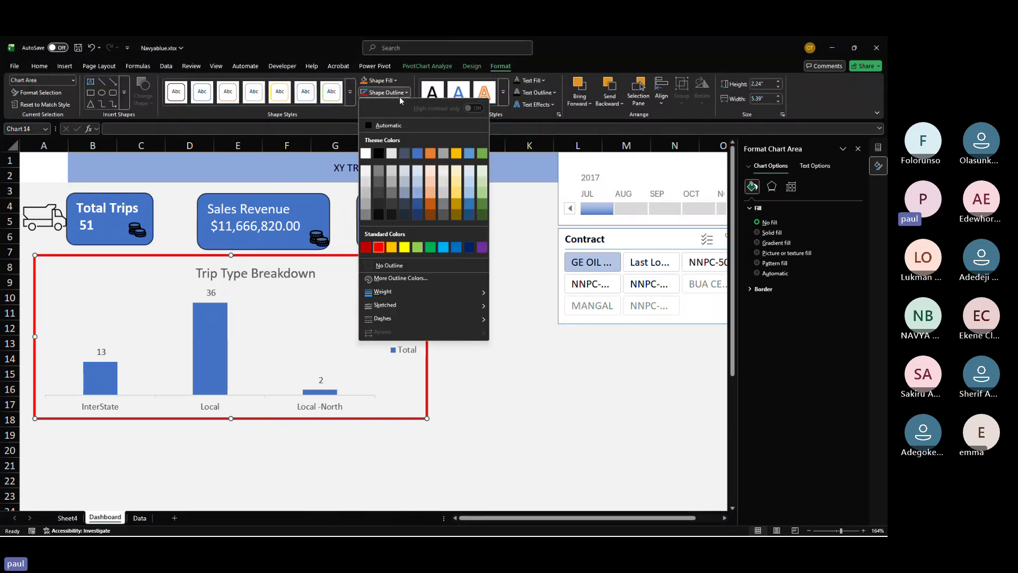
click(383, 265)
click(474, 341)
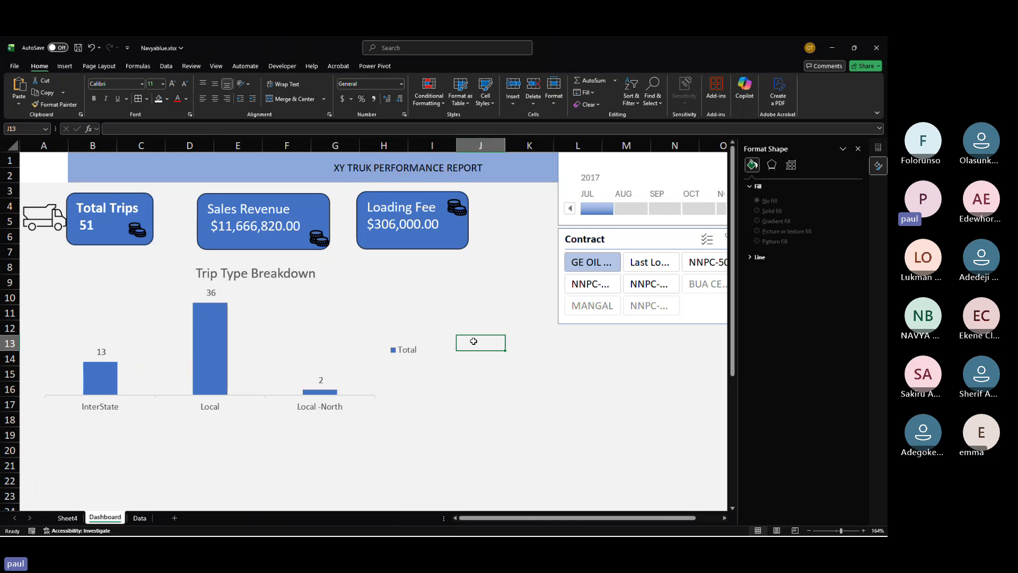
Step: Apply a light grey theme color to the chart area's outline
click(330, 297)
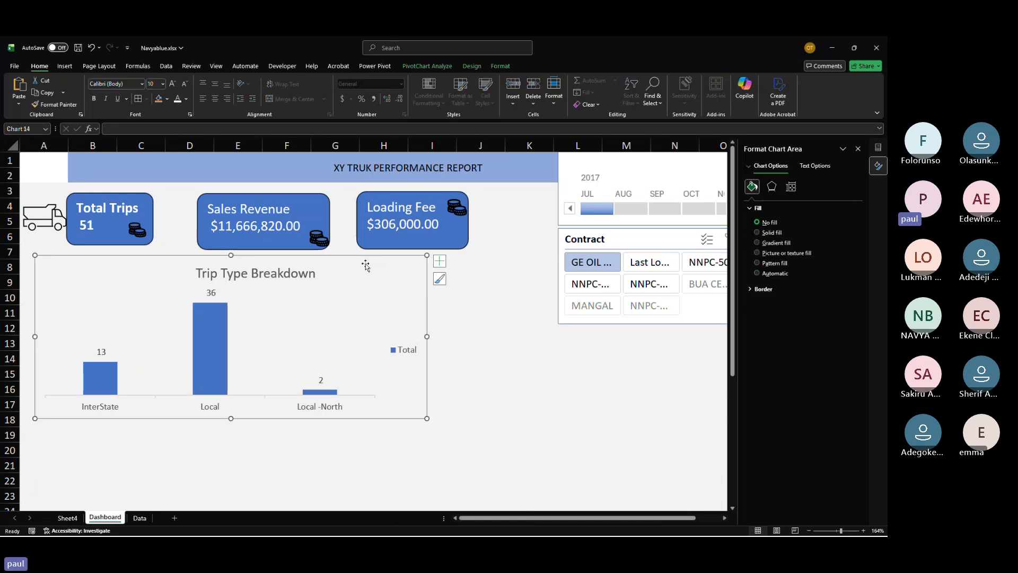
click(494, 67)
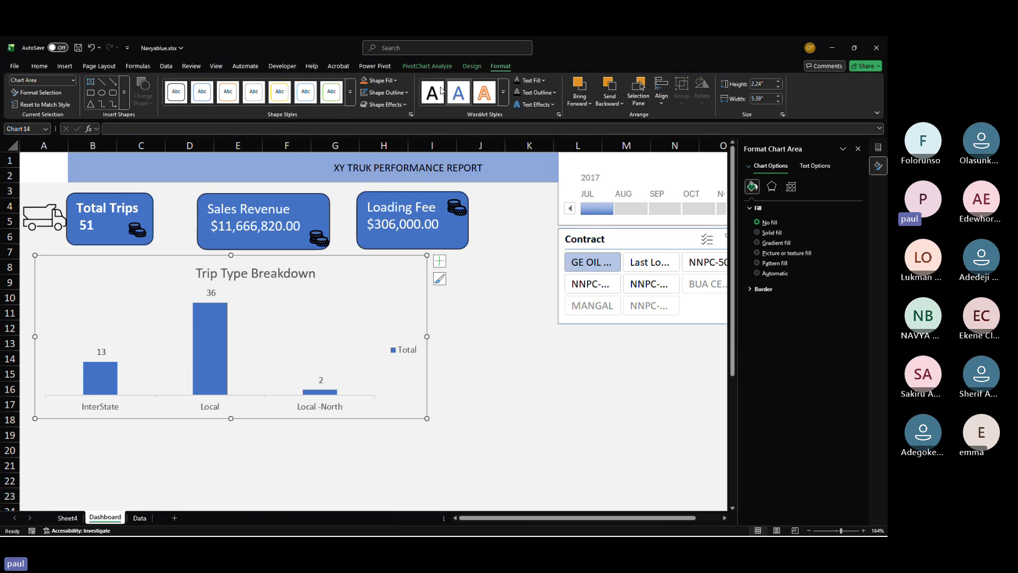
click(386, 93)
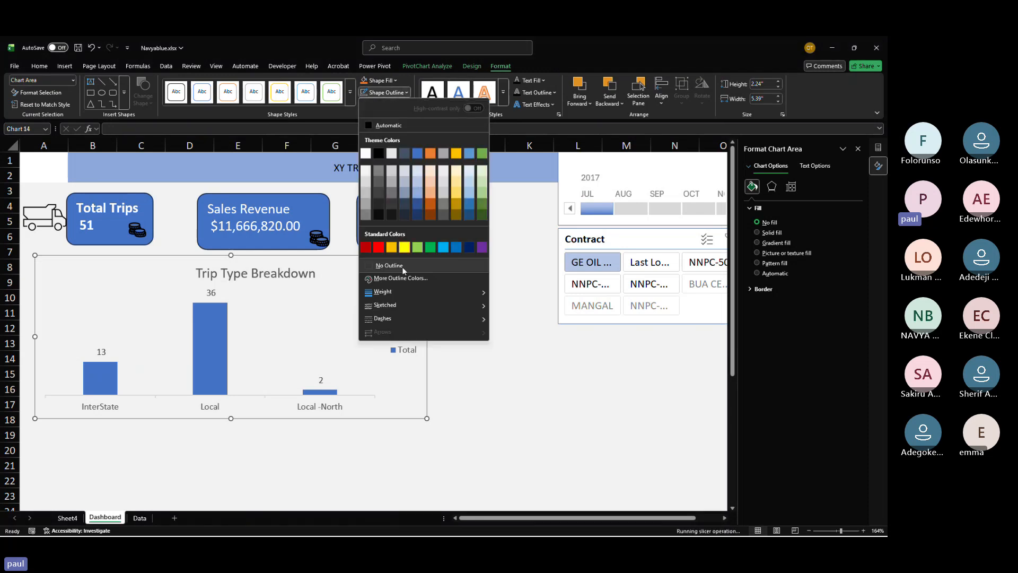
click(366, 183)
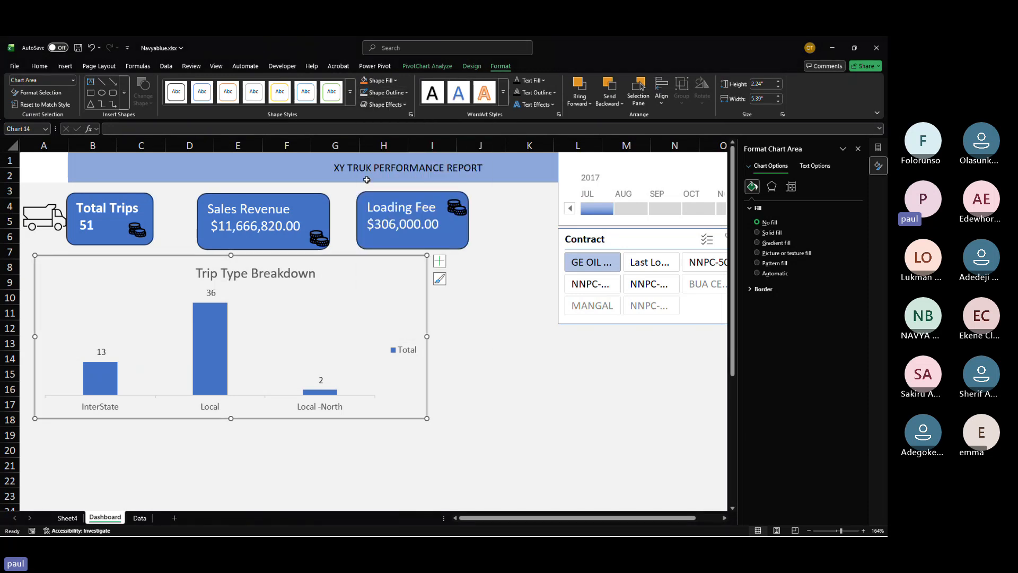
Step: Set the Trip Type chart area's outline weight to ½ pt
click(480, 299)
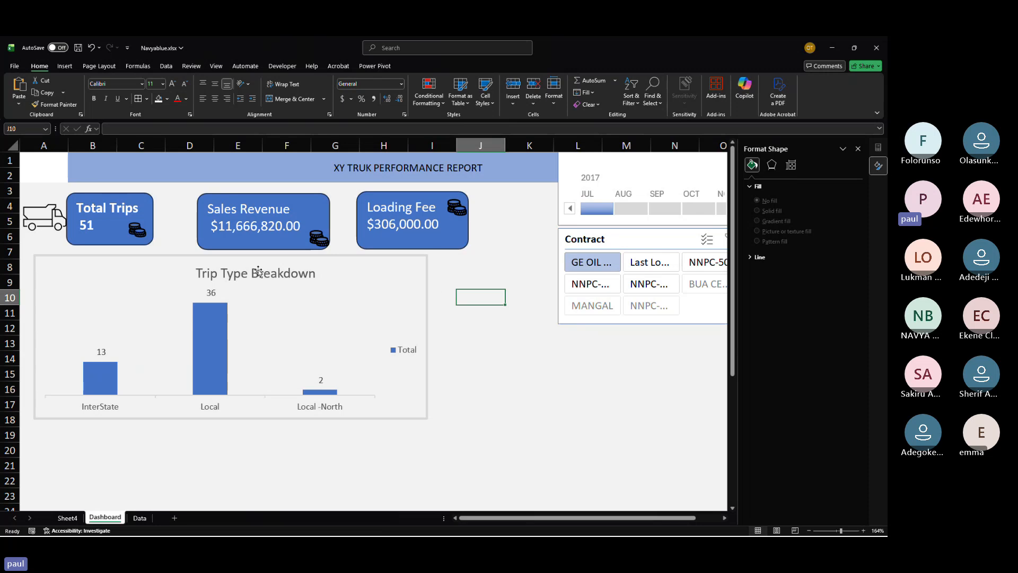
click(407, 274)
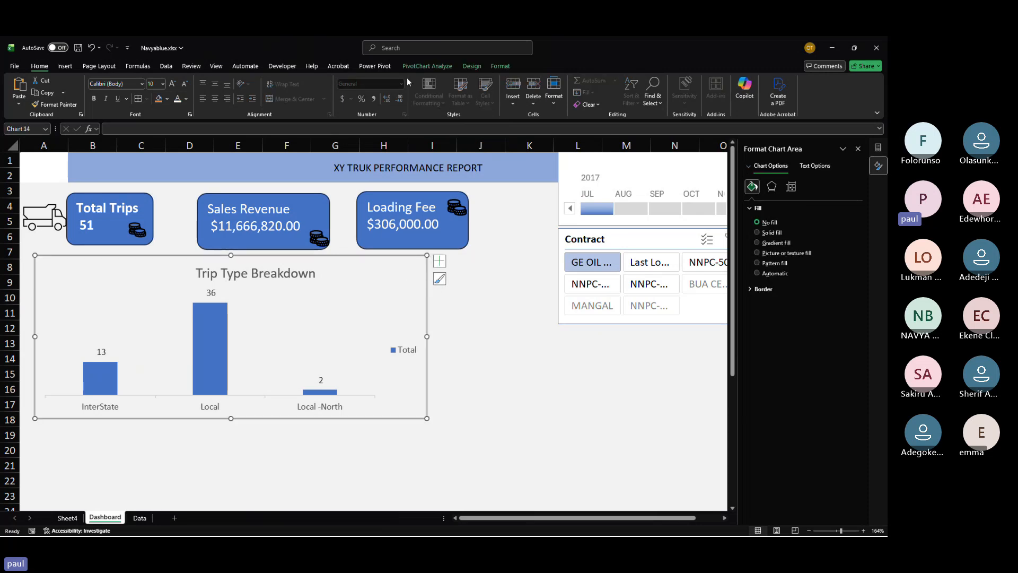
click(501, 66)
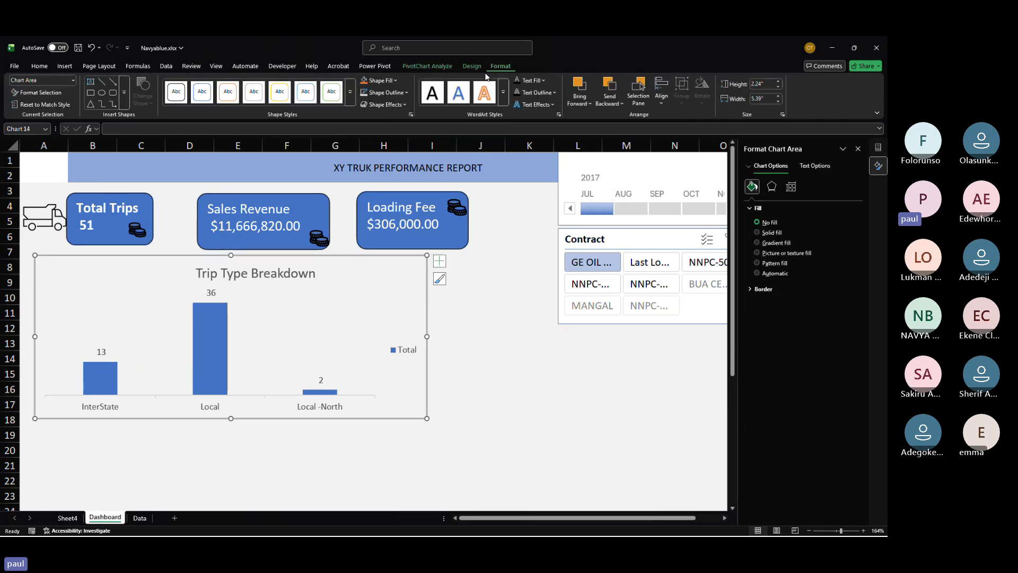
click(405, 93)
mouse_move(419, 290)
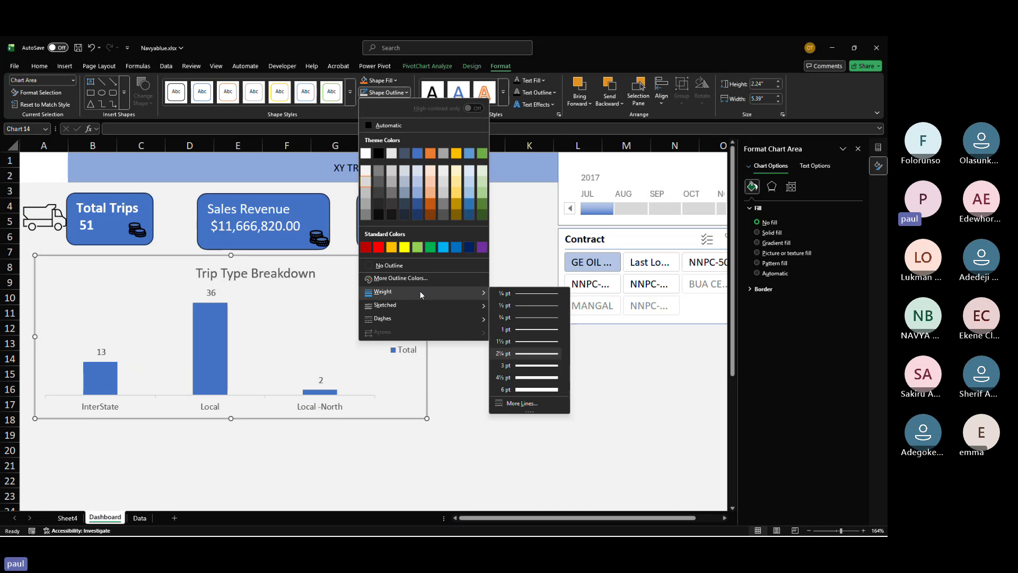
click(526, 305)
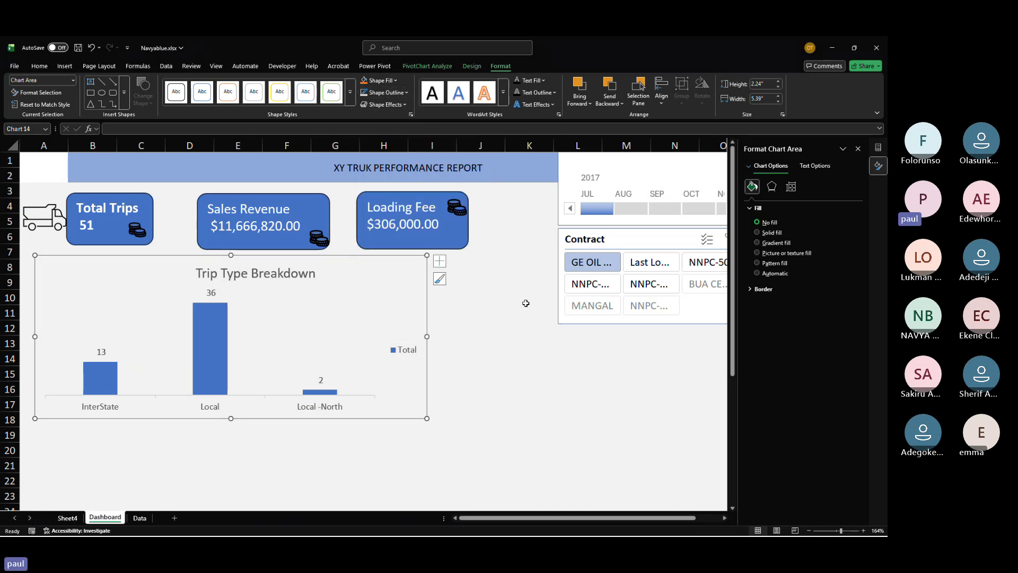
click(526, 303)
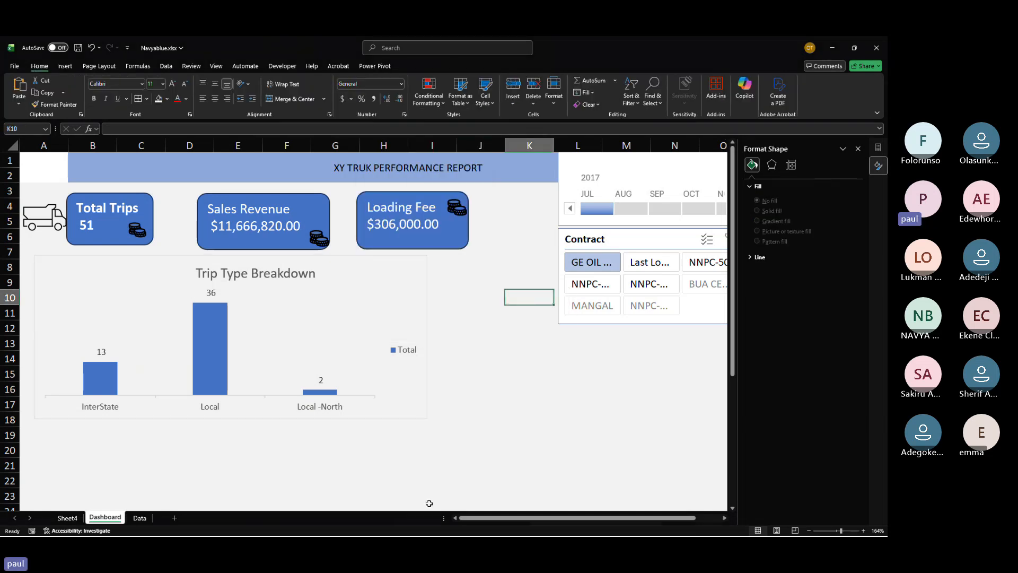
Step: Examine the Data sheet's Client, Trip Type and Contract columns and the Client filter list
scroll(429, 503, right, 2)
scroll(429, 503, left, 2)
click(66, 518)
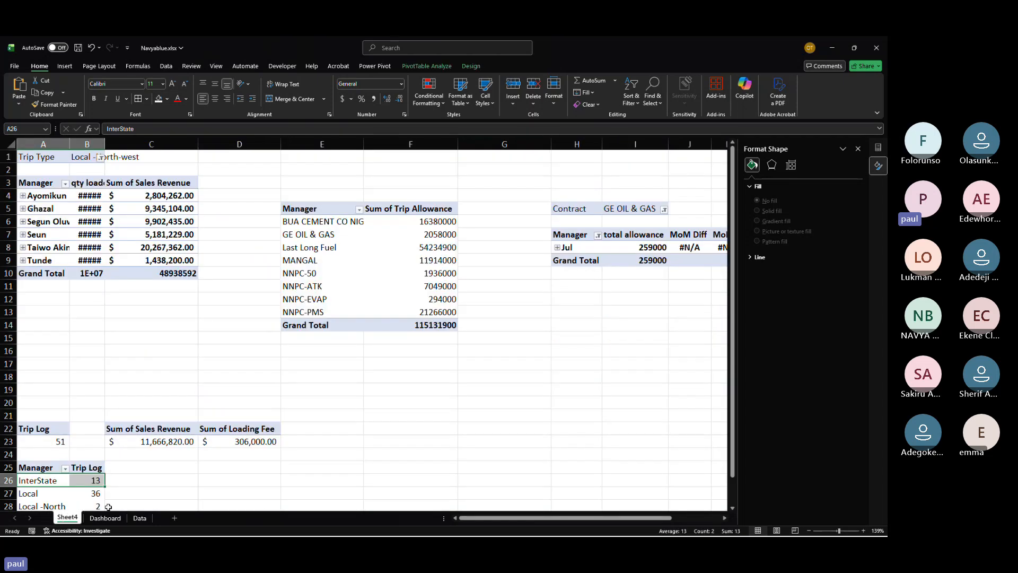
click(139, 518)
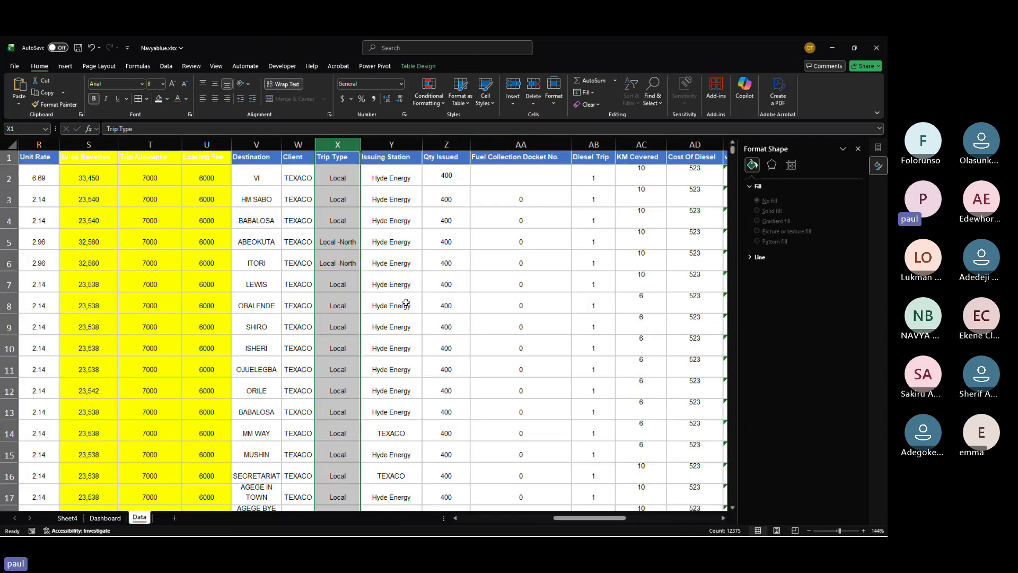
drag(298, 144, 337, 144)
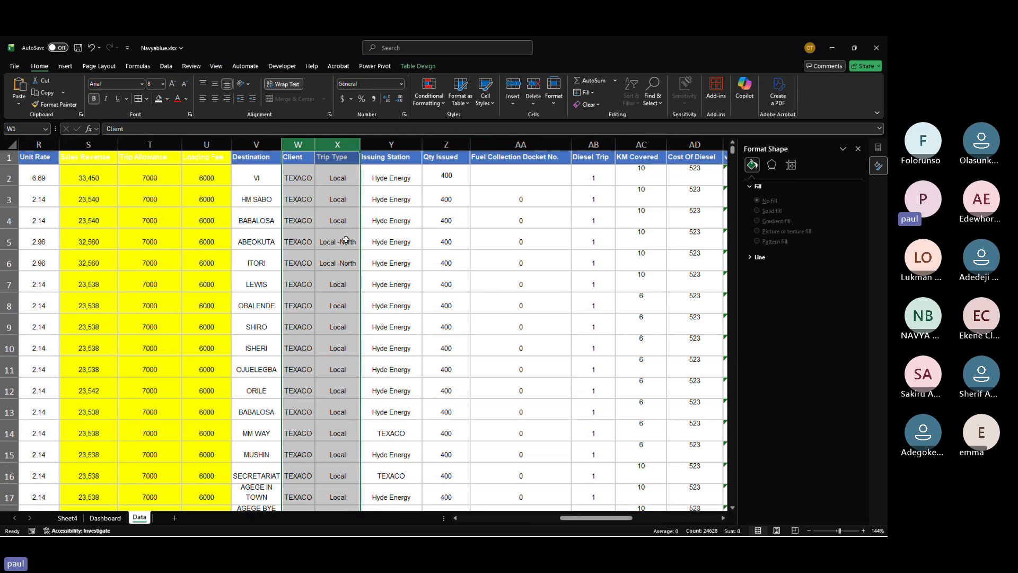
click(299, 156)
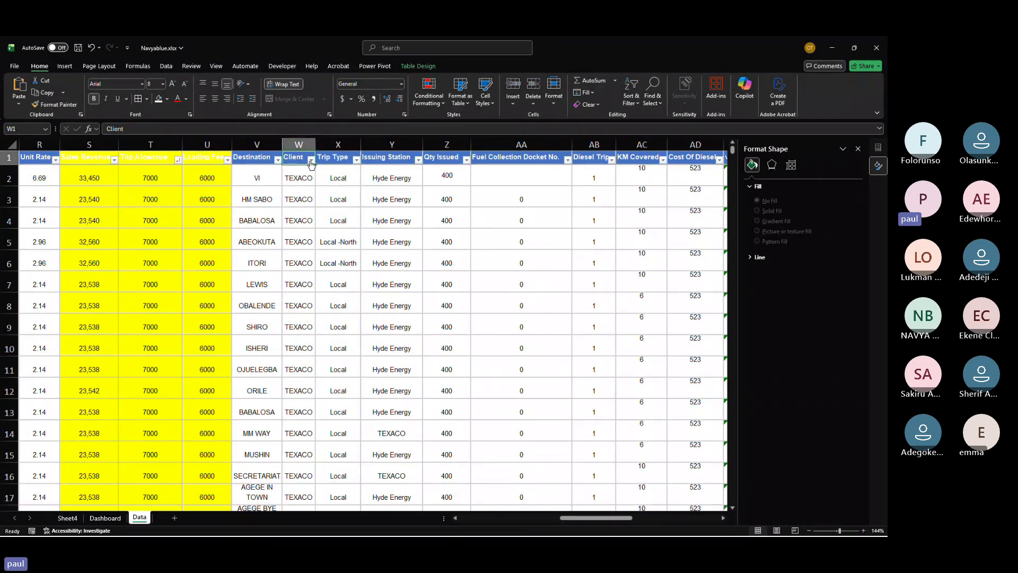
click(310, 161)
scroll(278, 323, down, 5)
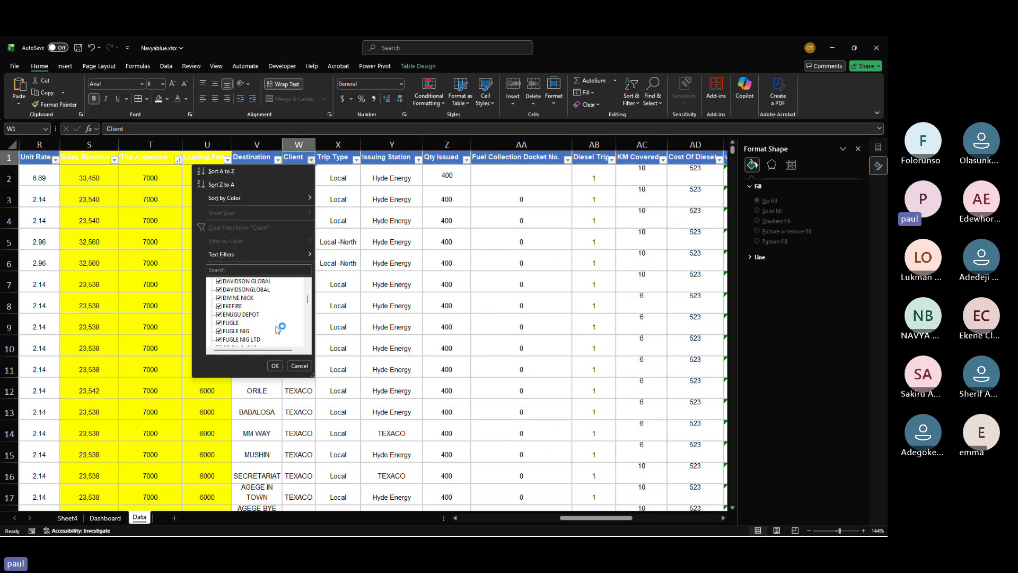
click(354, 337)
scroll(352, 336, right, 3)
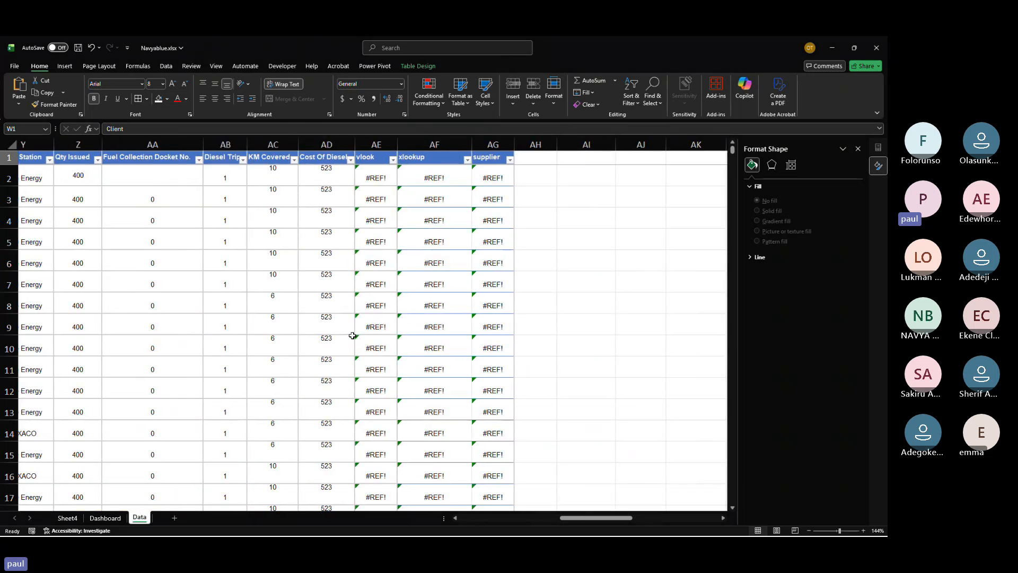
scroll(353, 336, left, 8)
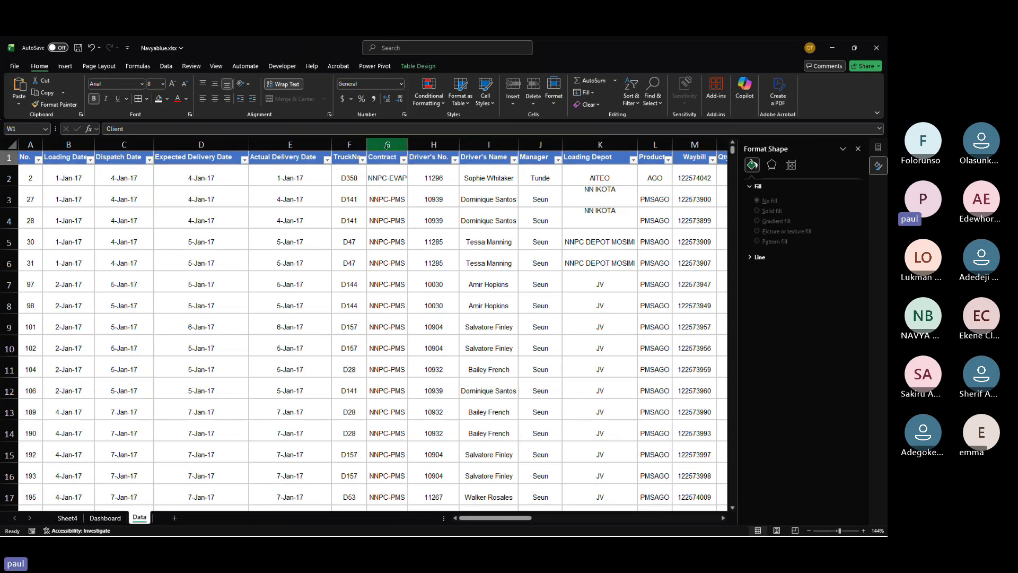
click(371, 145)
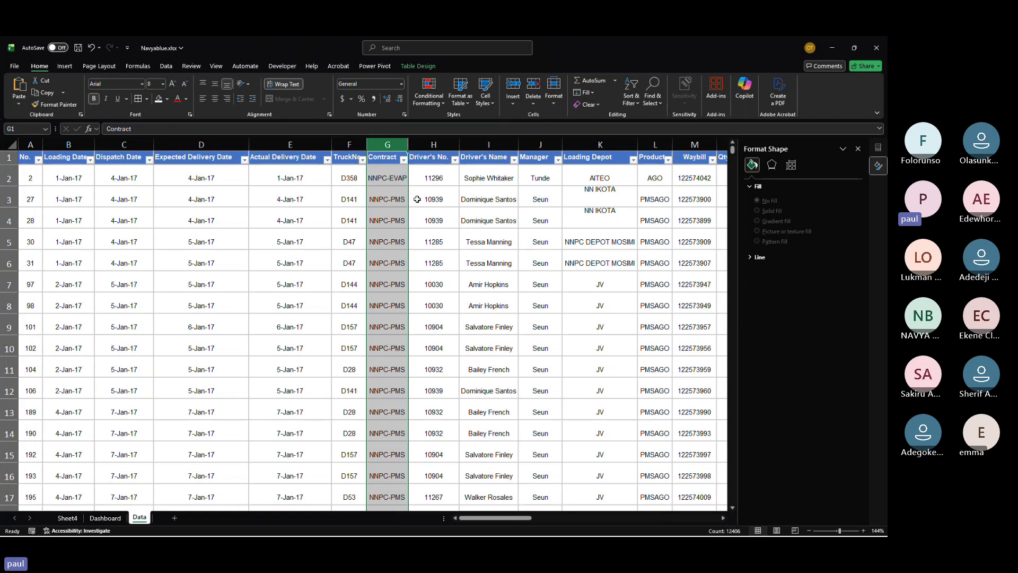
scroll(417, 198, right, 4)
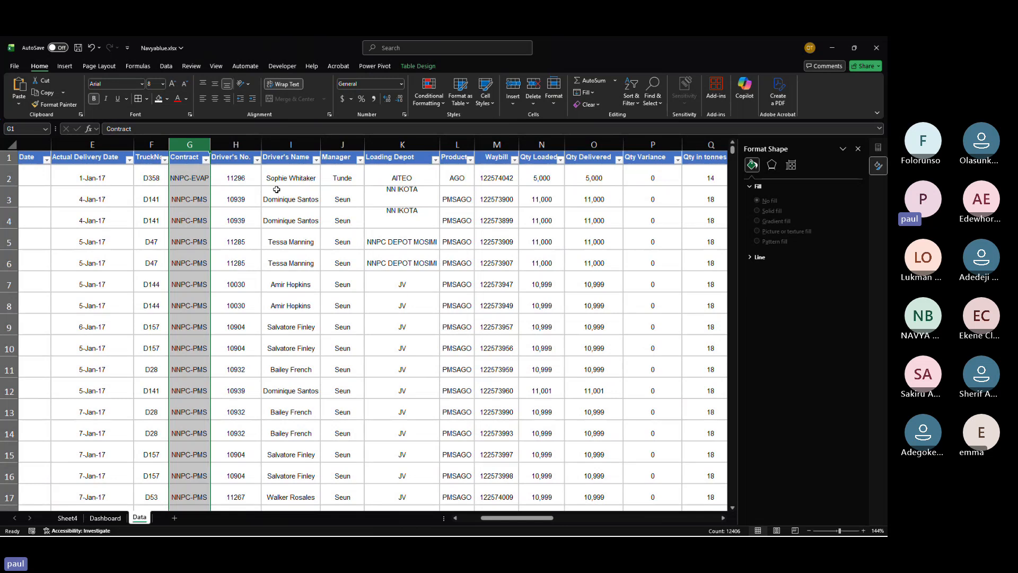
Step: Copy the Contract / Sum of Trip Allowance pivot table on Sheet4 and paste a duplicate at F22
click(67, 517)
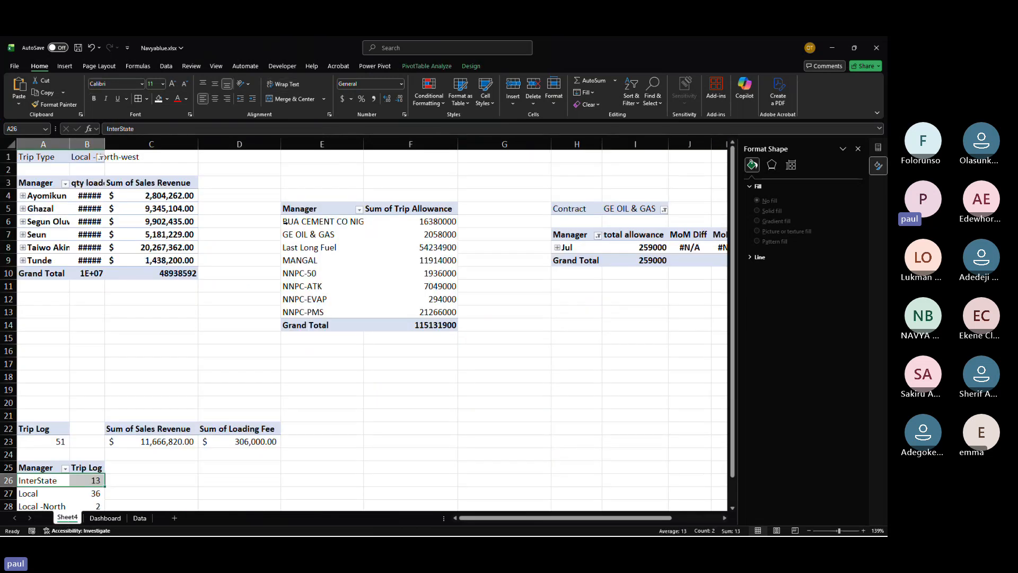
drag(309, 205, 453, 319)
key(ctrl+c)
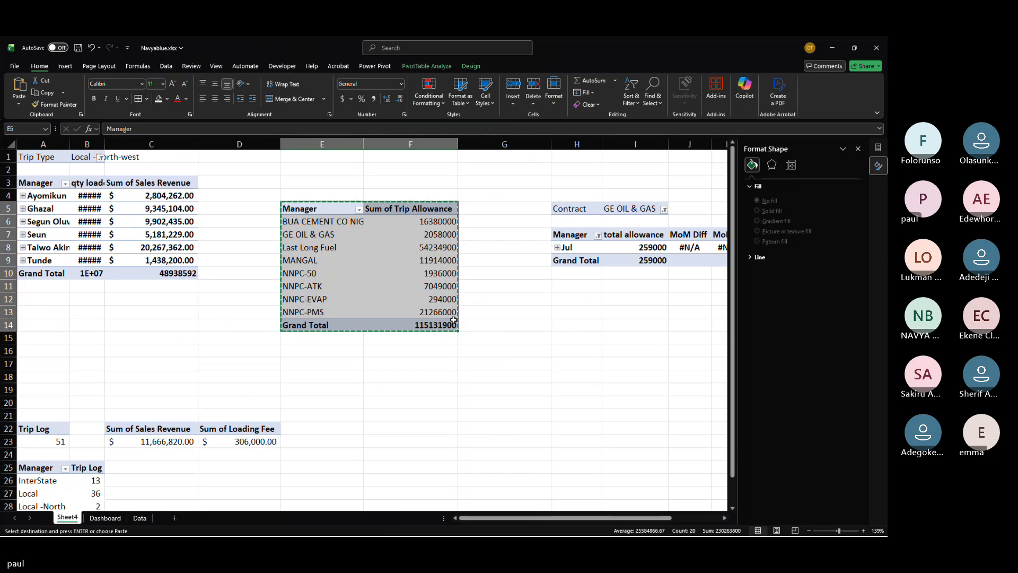
click(391, 429)
key(ctrl+v)
scroll(391, 428, down, 1)
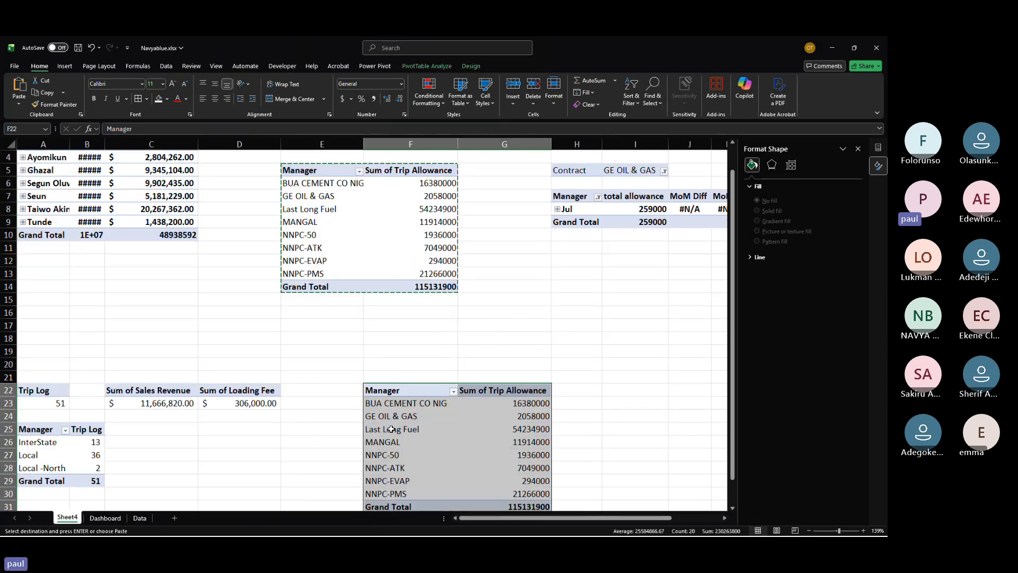
click(392, 429)
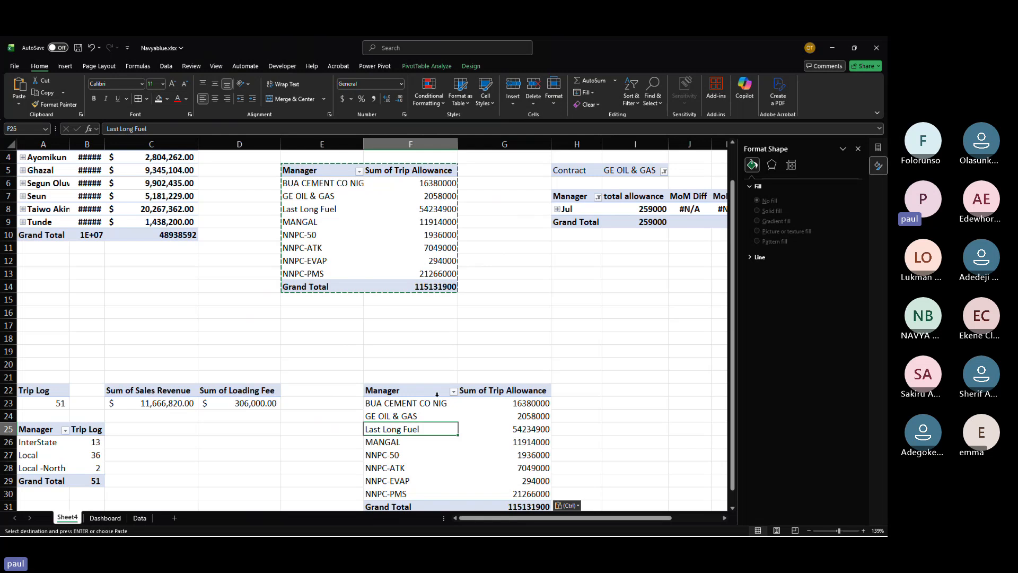
Step: Open the PivotTable Fields pane and remove Sum of Trip Allowance from the copied pivot's values
click(877, 145)
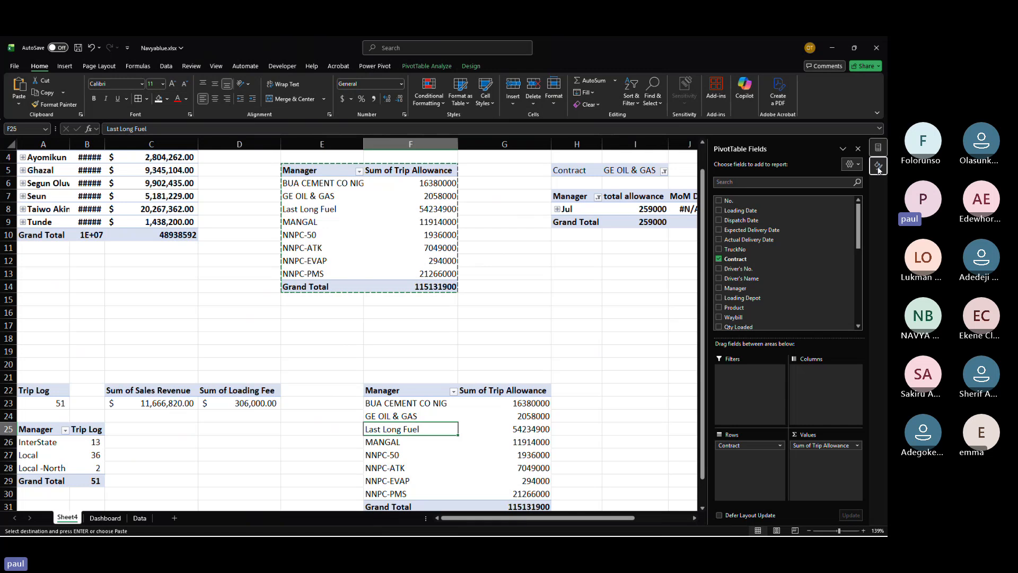
click(878, 166)
click(878, 147)
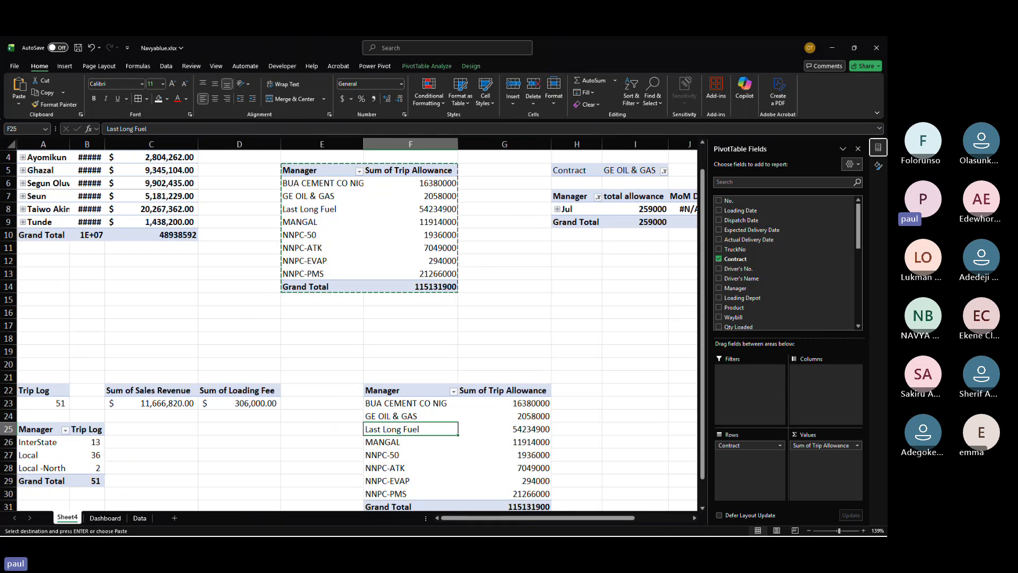
click(855, 445)
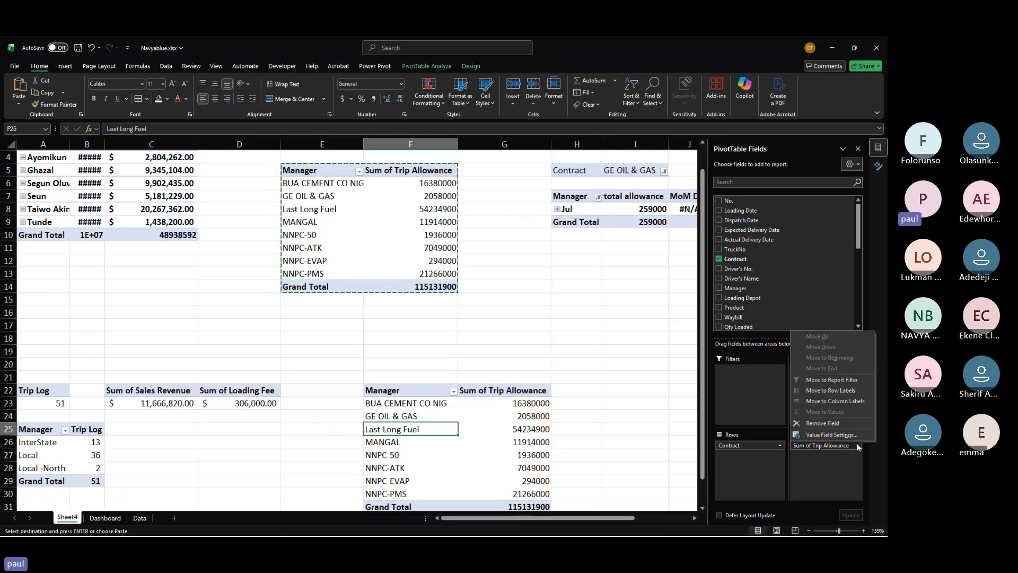
click(822, 423)
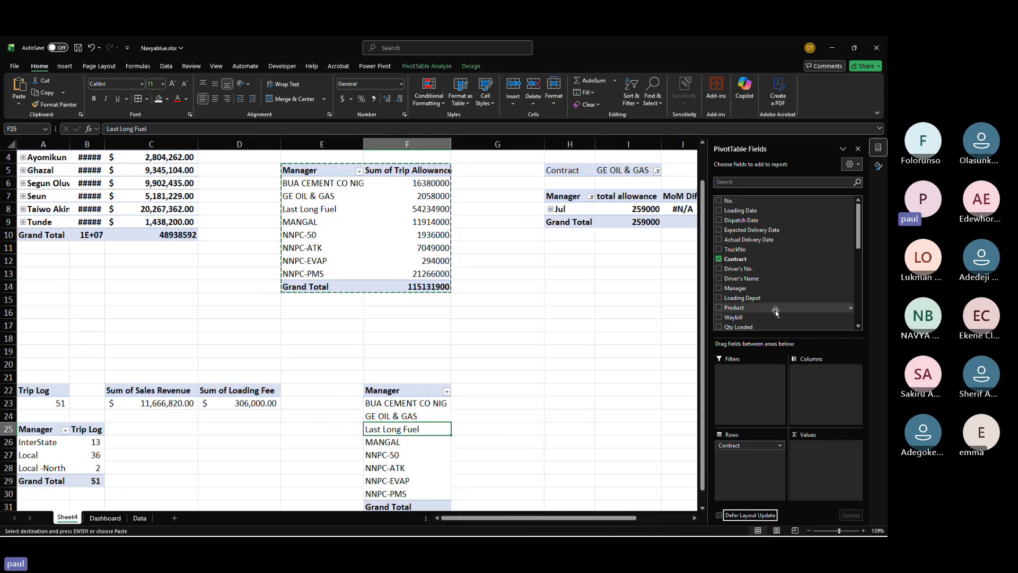
Step: Add the Sales Revenue and TruckNo fields to the copied pivot's Values area
scroll(775, 311, down, 4)
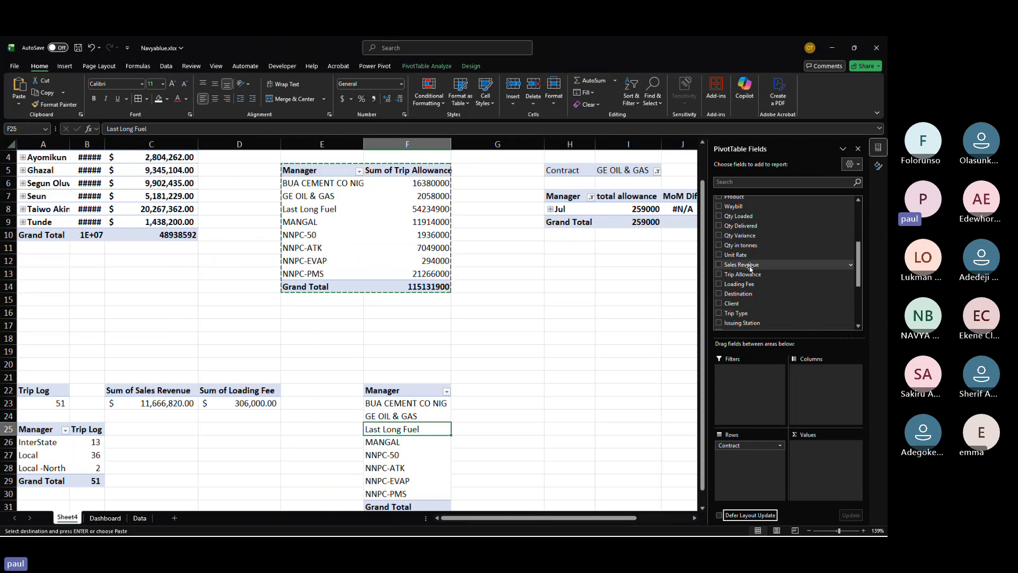
drag(742, 264, 822, 451)
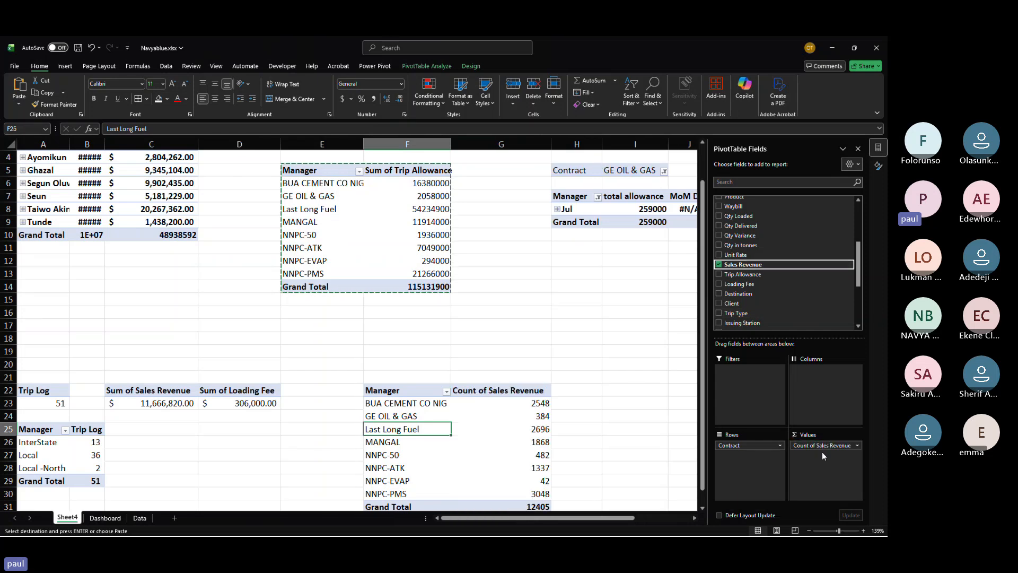
scroll(759, 313, up, 3)
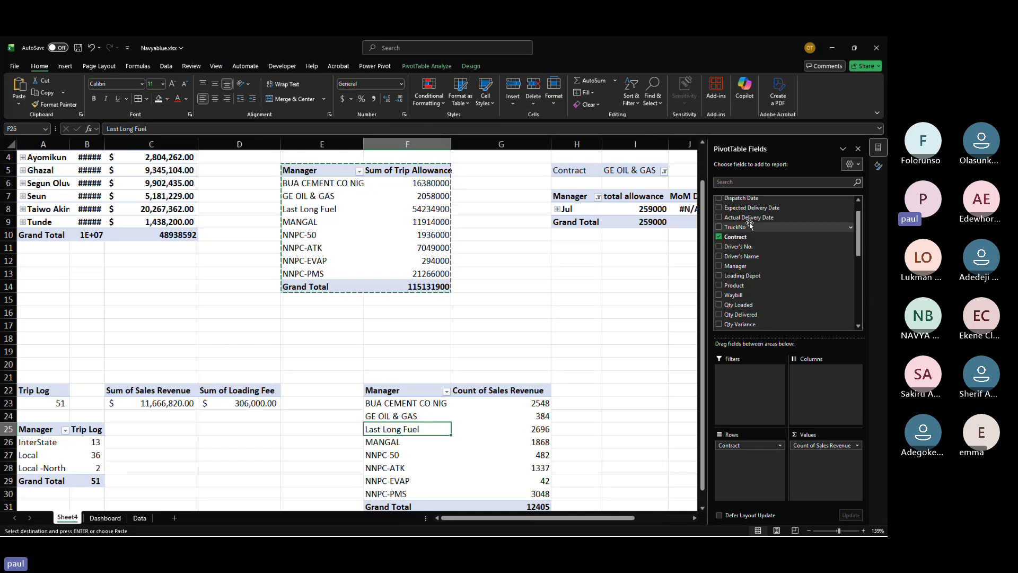
drag(749, 229, 812, 465)
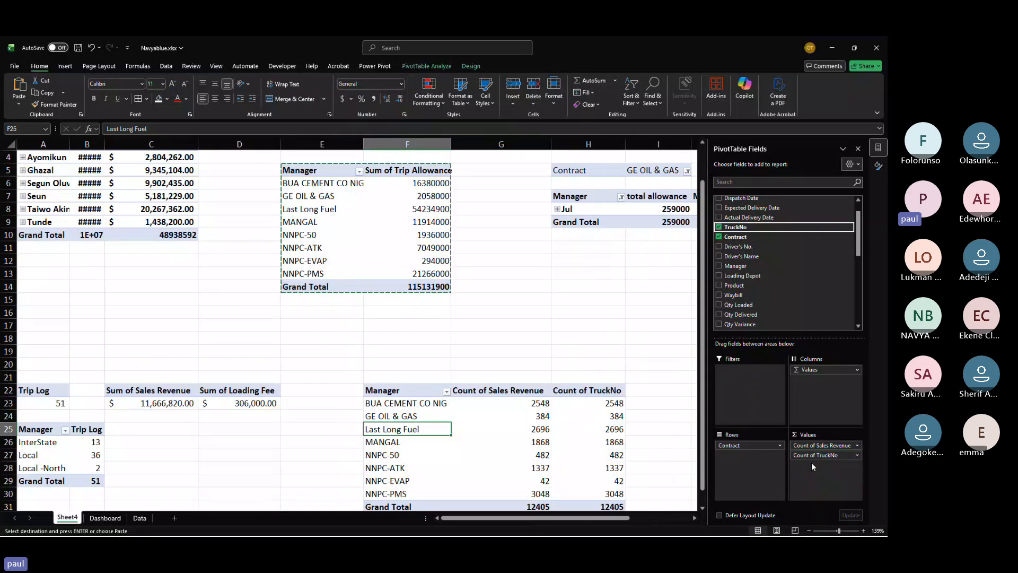
Step: Change the Sales Revenue value field to summarize by Sum
click(857, 446)
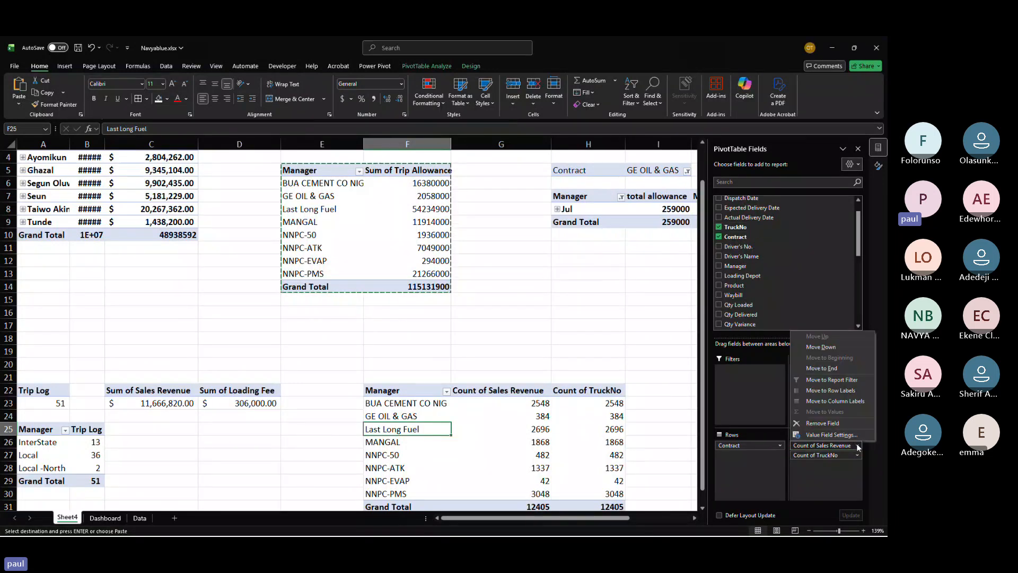
click(831, 434)
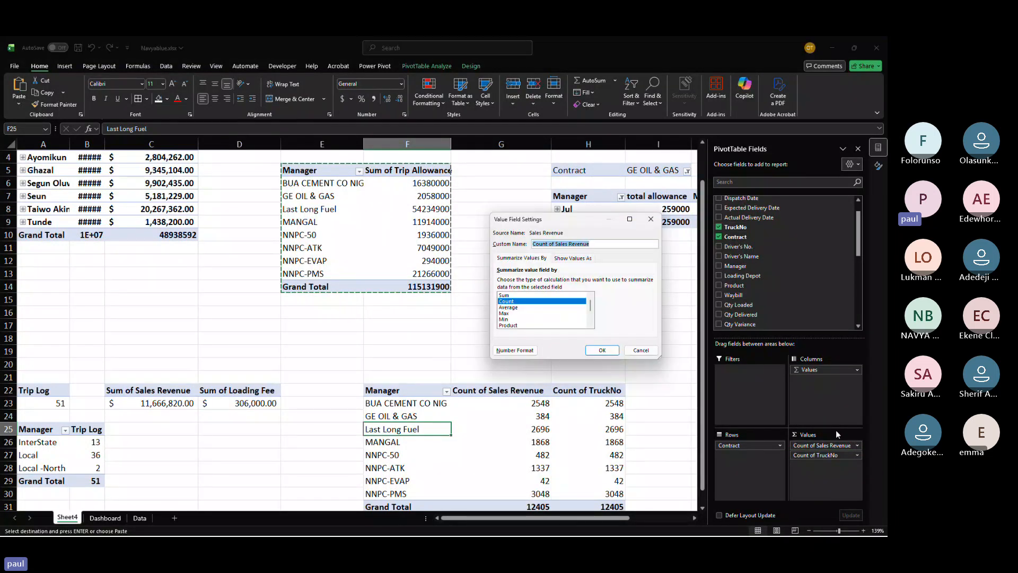
click(504, 295)
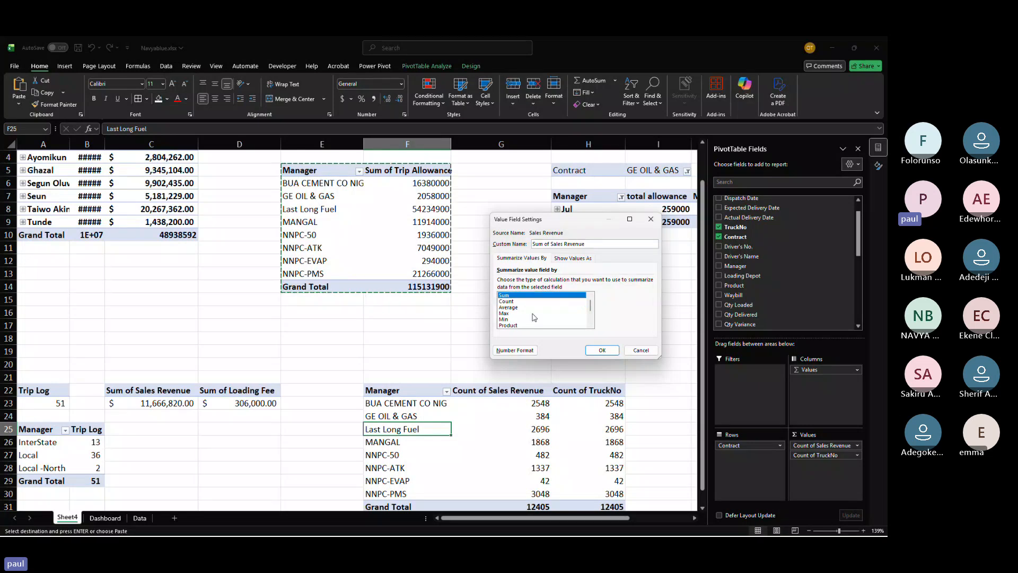
click(603, 350)
Step: Format the Sum of Sales Revenue values in accounting currency with no decimal places
drag(512, 403, 521, 506)
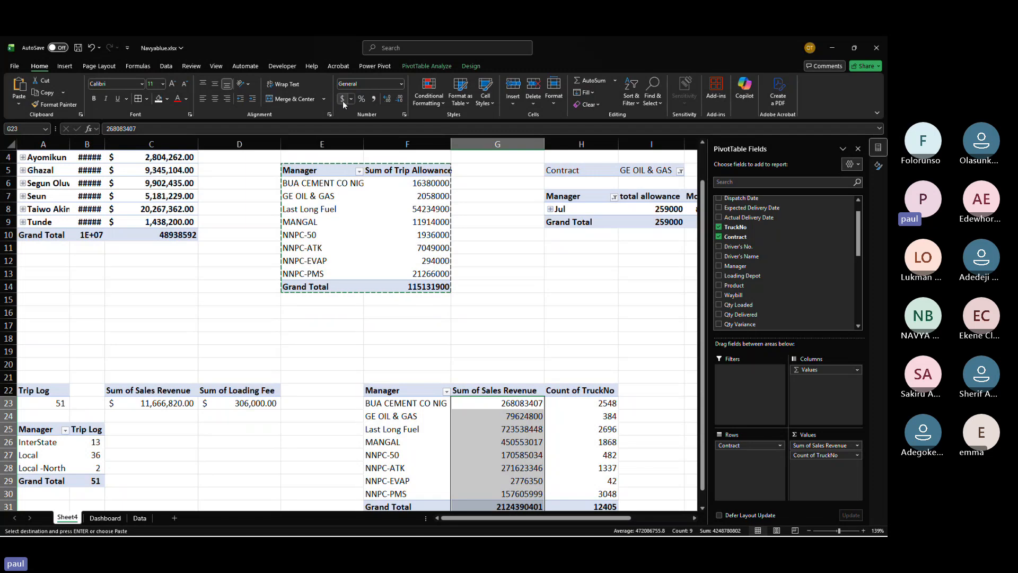
click(342, 99)
scroll(396, 208, down, 1)
scroll(396, 209, down, 3)
scroll(396, 208, right, 1)
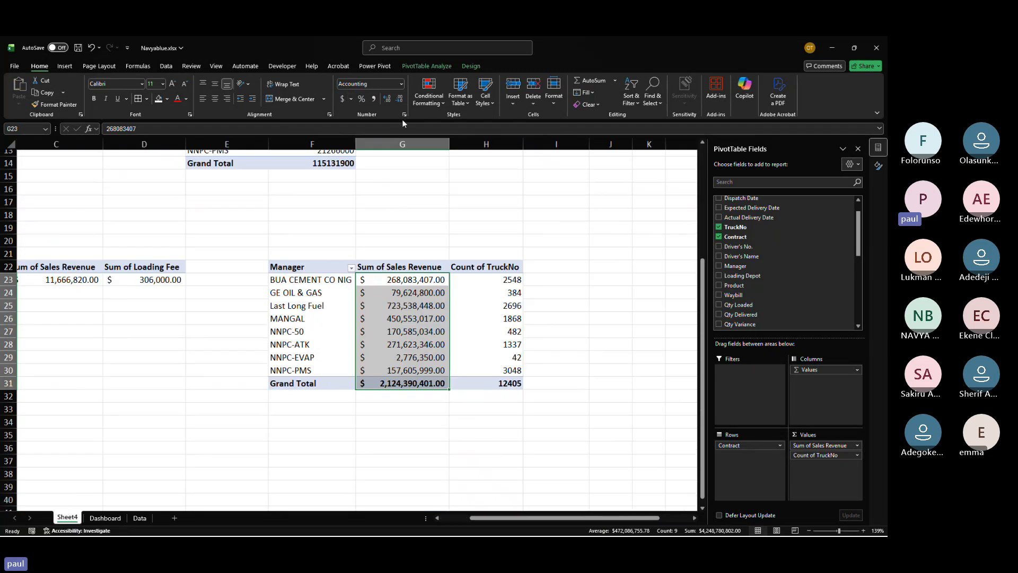
click(400, 104)
click(400, 104)
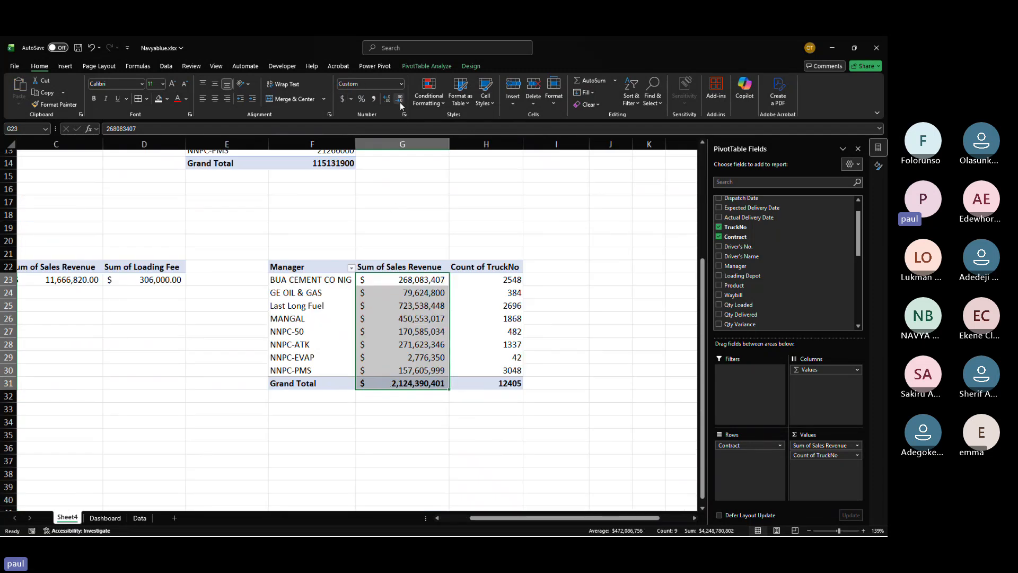
Step: Rename the pivot's value headers to Sales Revenue and Trips
click(552, 457)
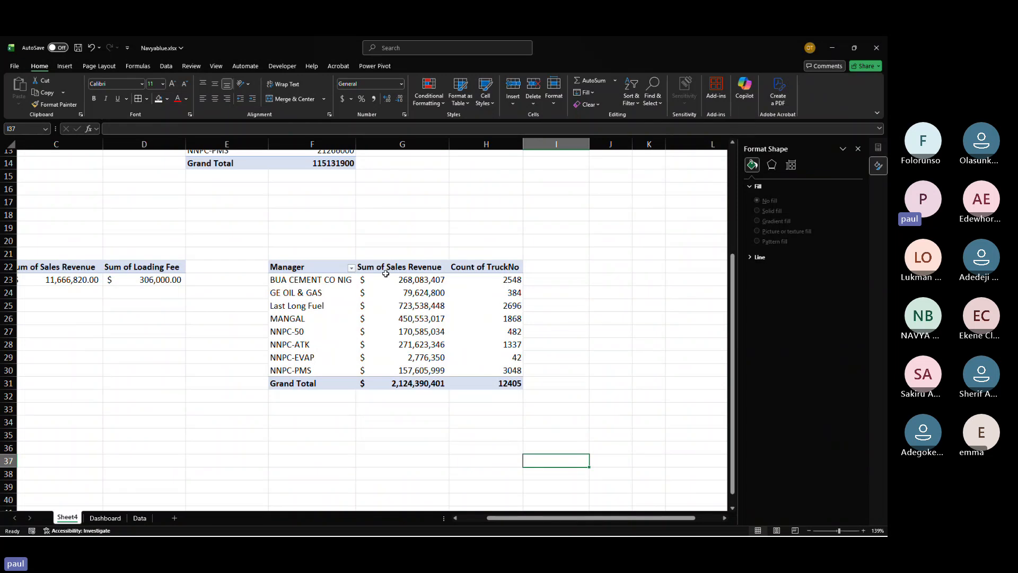
click(416, 266)
text(Sales)
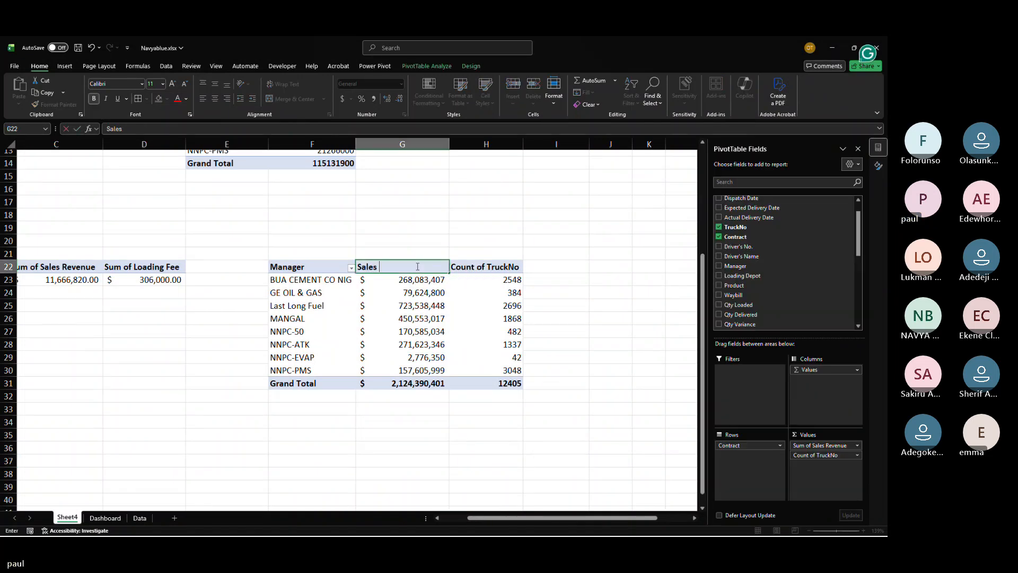
text(Re)
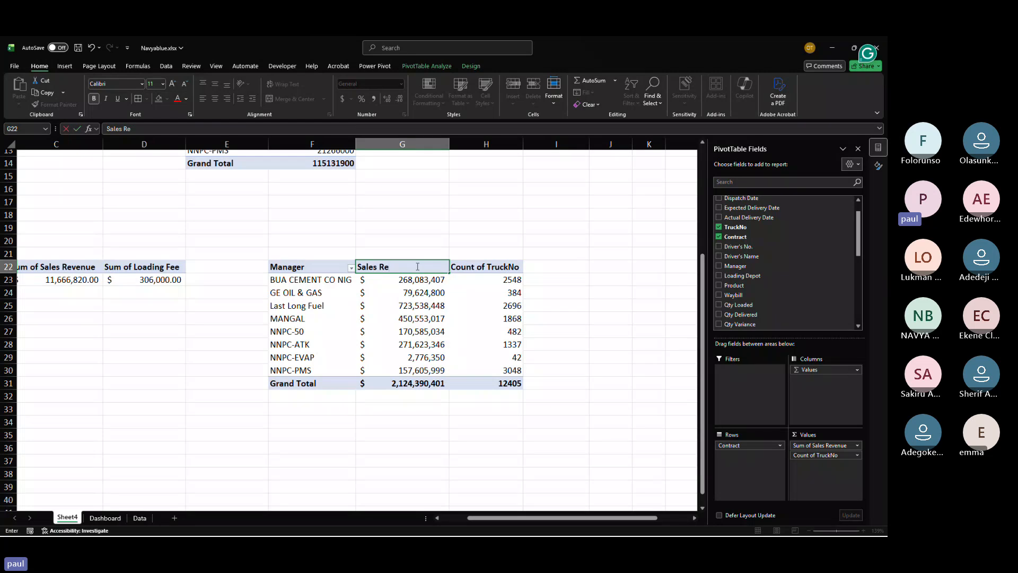
text(venu)
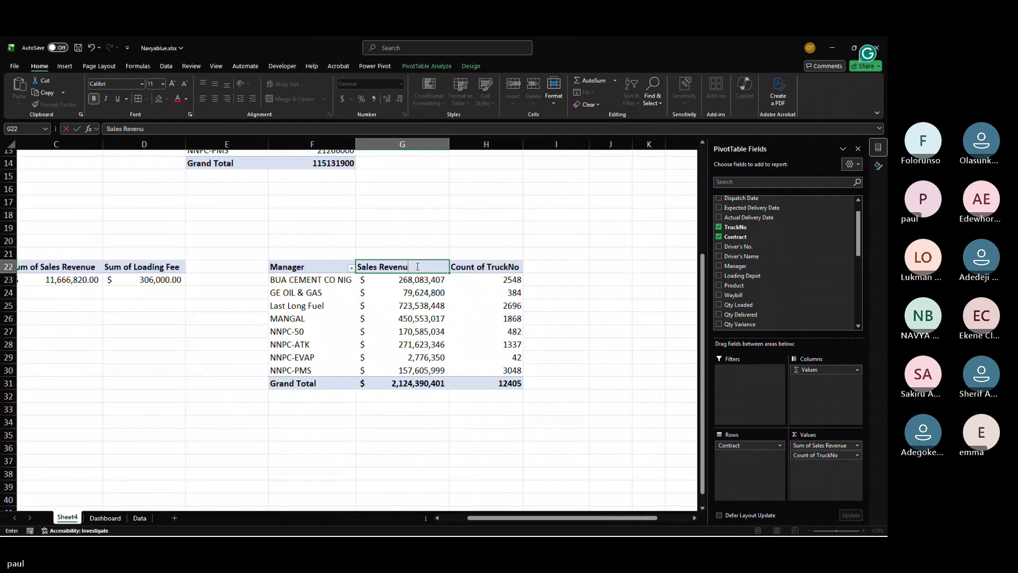
text(e)
click(483, 267)
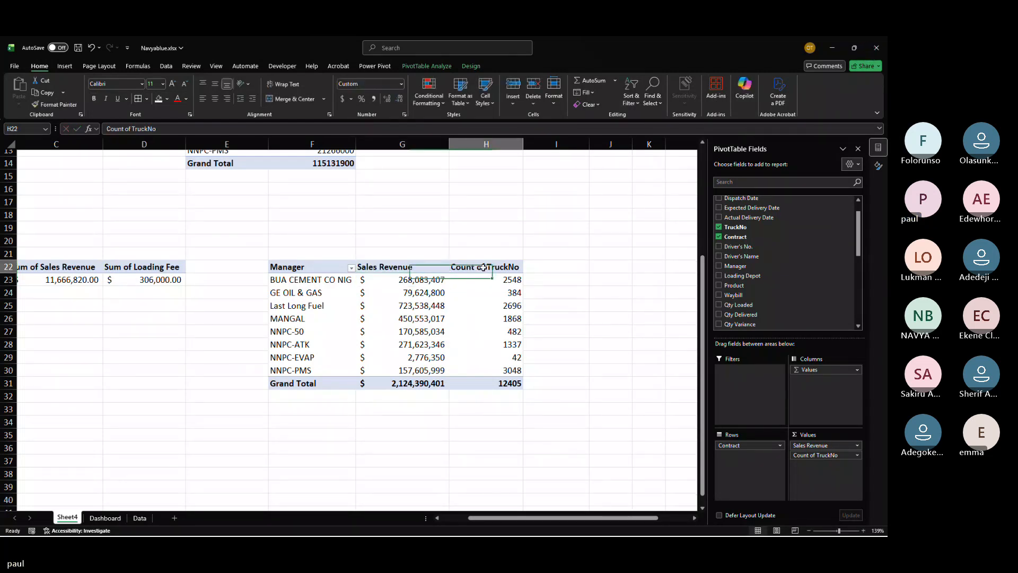
text(Tr)
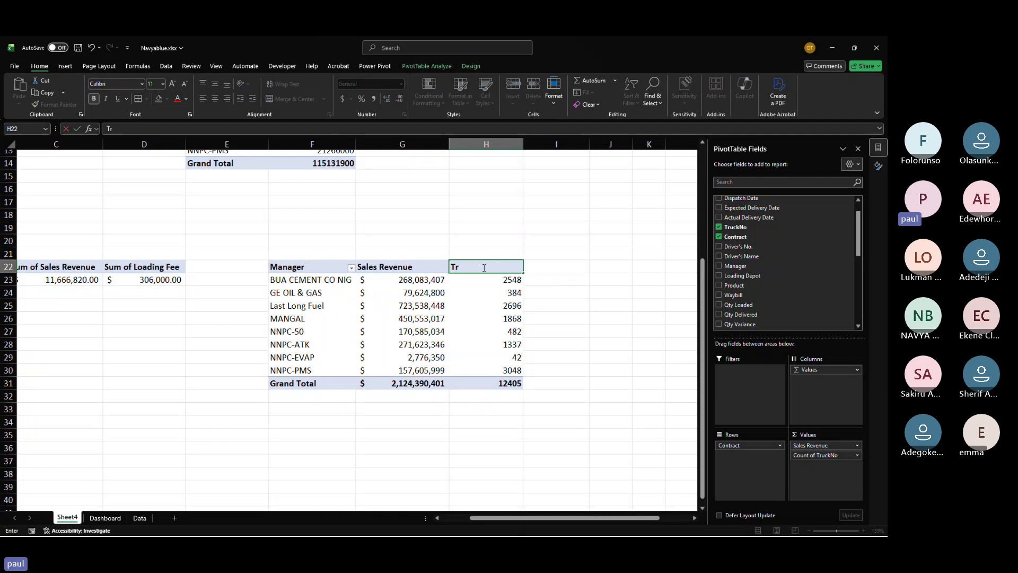
text(ips)
key(Return)
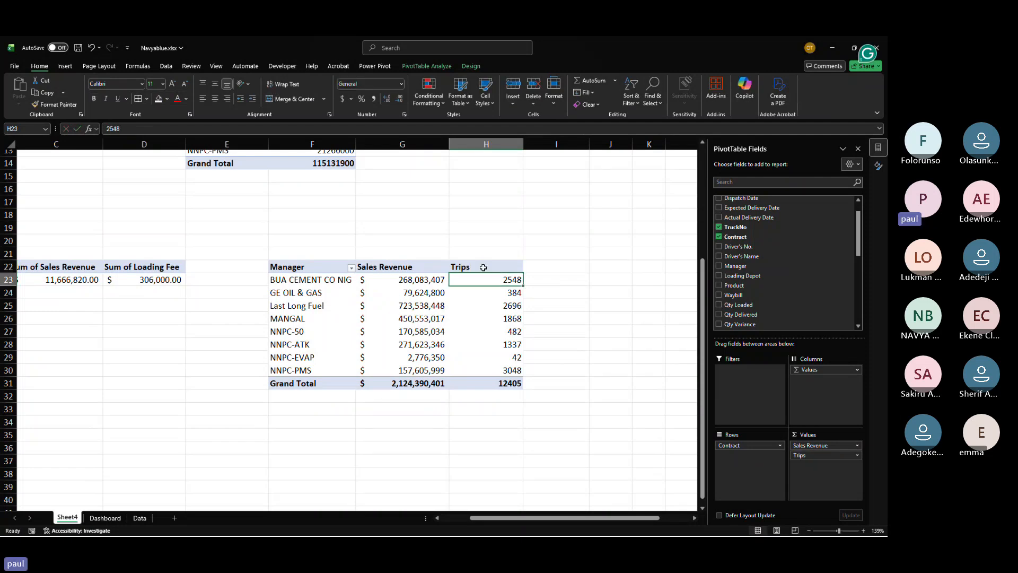
click(495, 436)
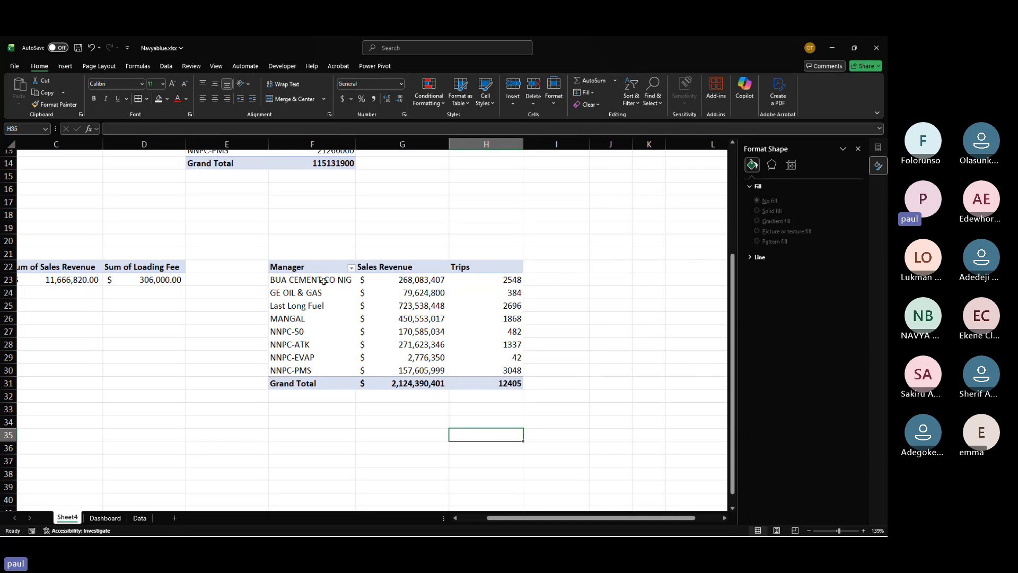
drag(327, 280, 498, 370)
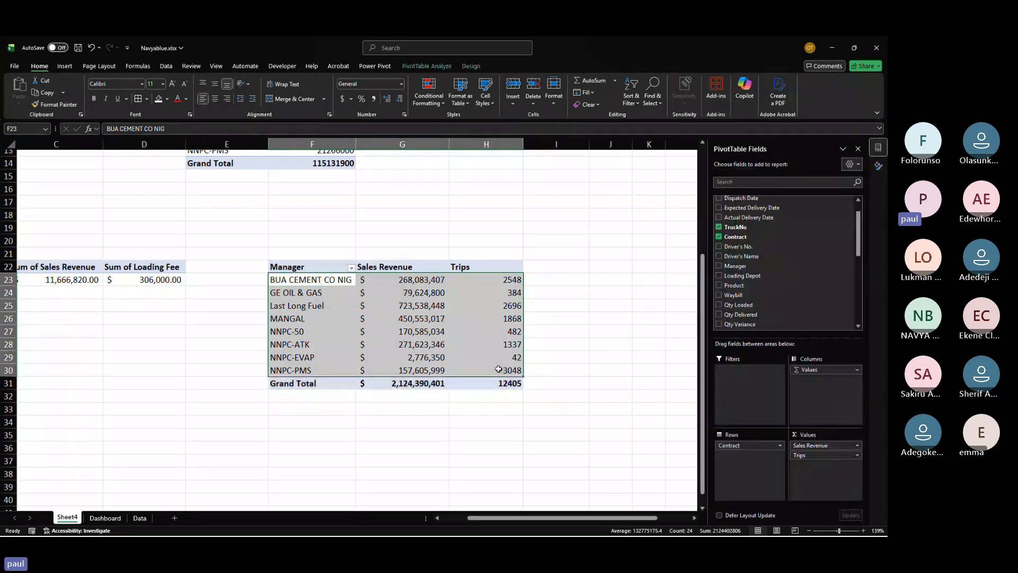
click(548, 300)
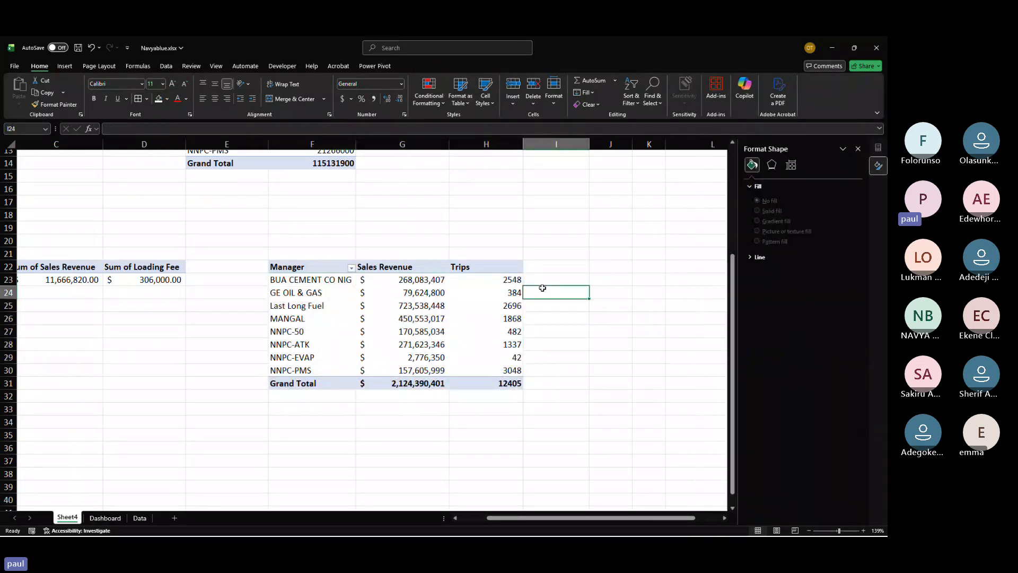
drag(421, 281, 516, 372)
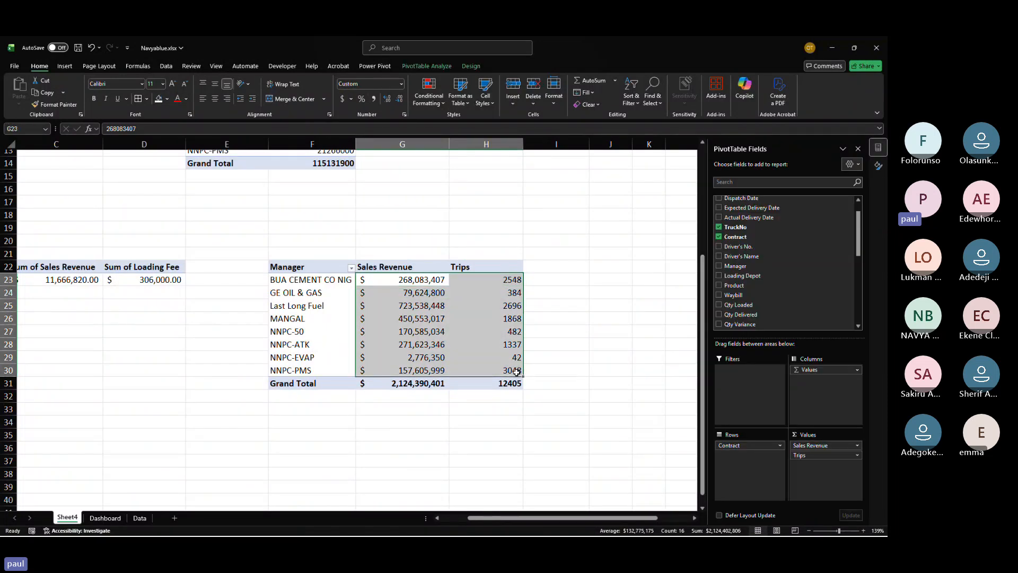
click(496, 395)
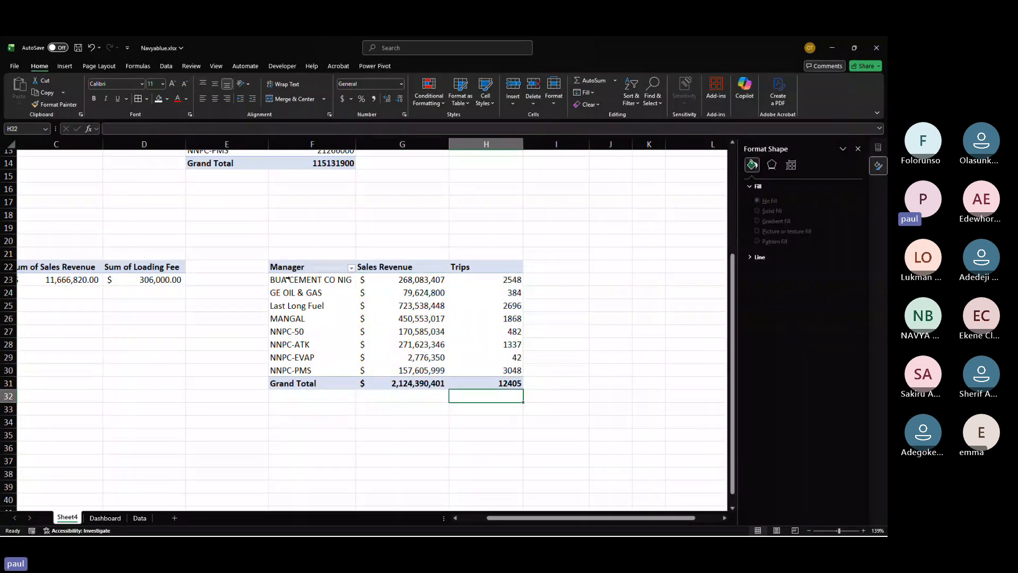
drag(286, 278, 493, 281)
click(494, 301)
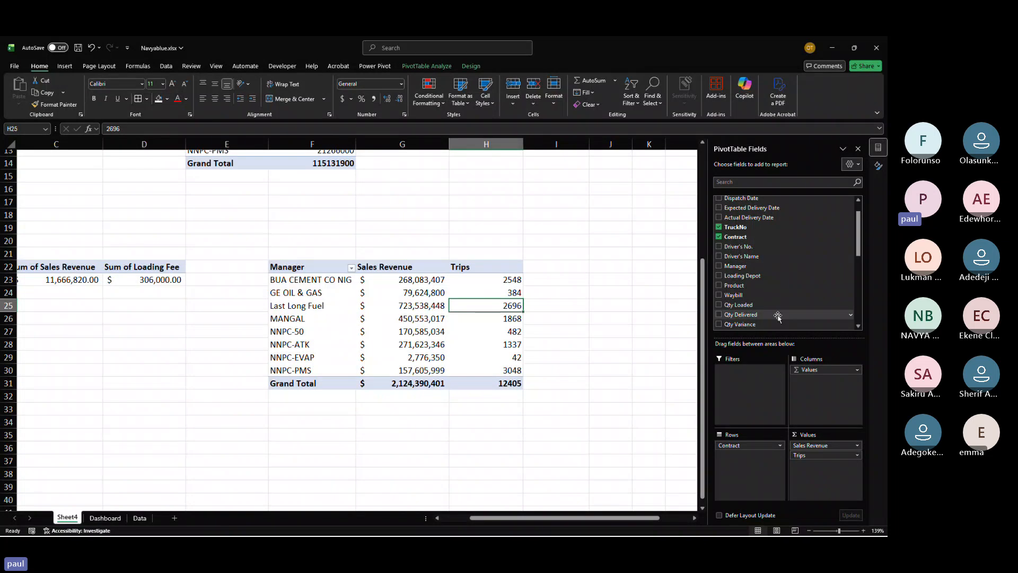
Step: Scroll through the pivot field list and the Data sheet's columns to review the available fields
scroll(778, 316, up, 1)
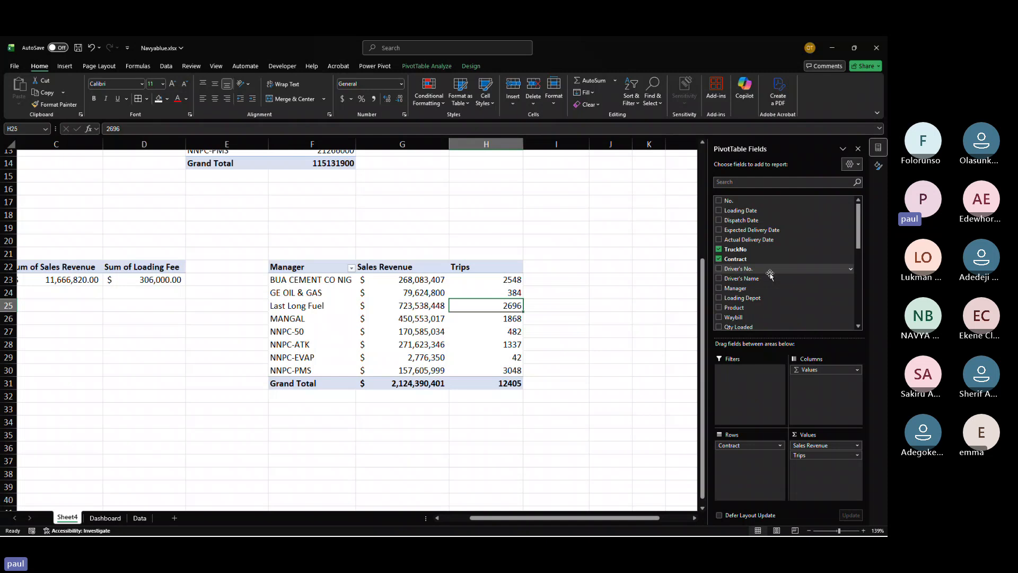
scroll(770, 275, down, 5)
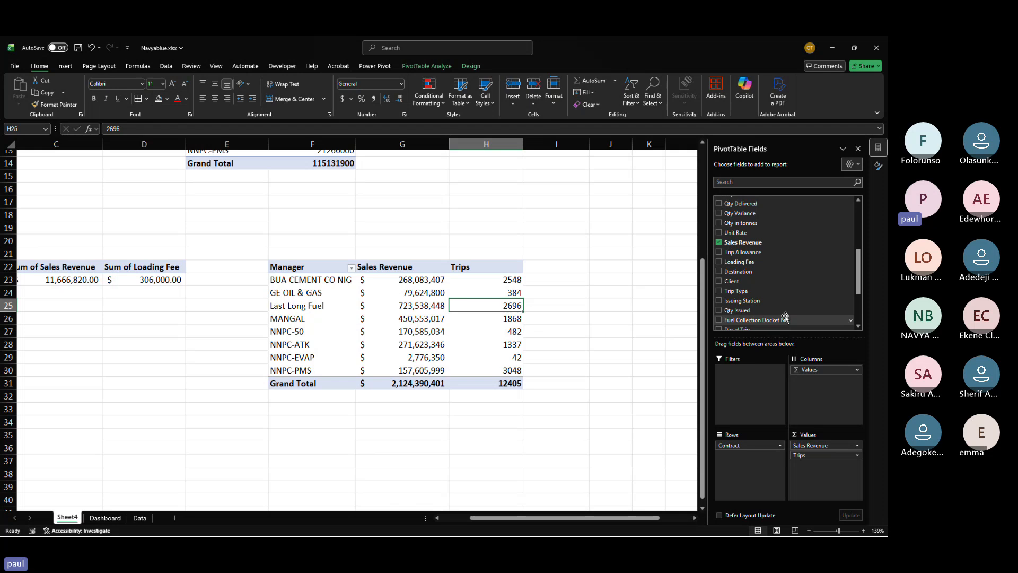
scroll(784, 317, down, 3)
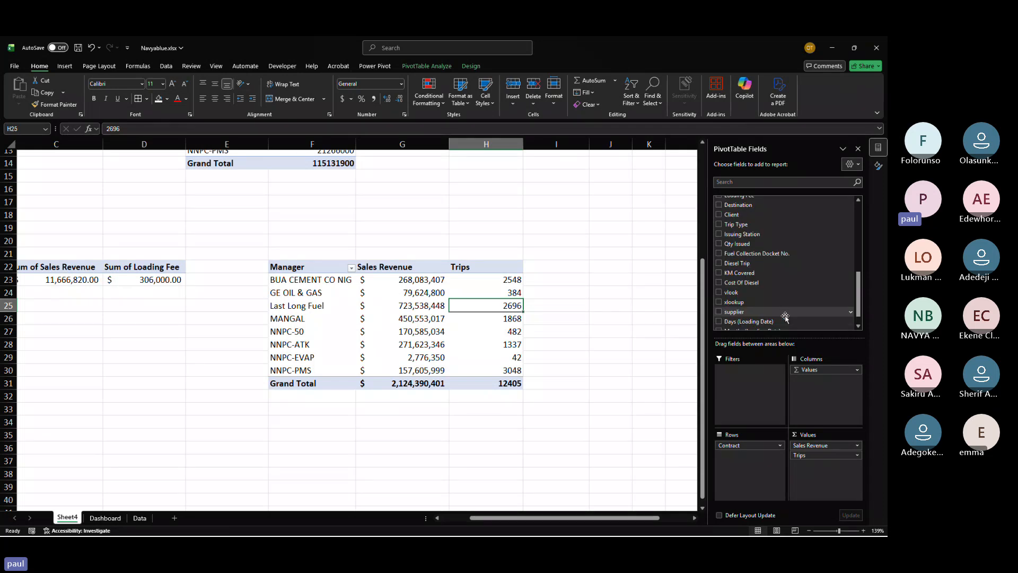
click(140, 518)
scroll(497, 339, right, 5)
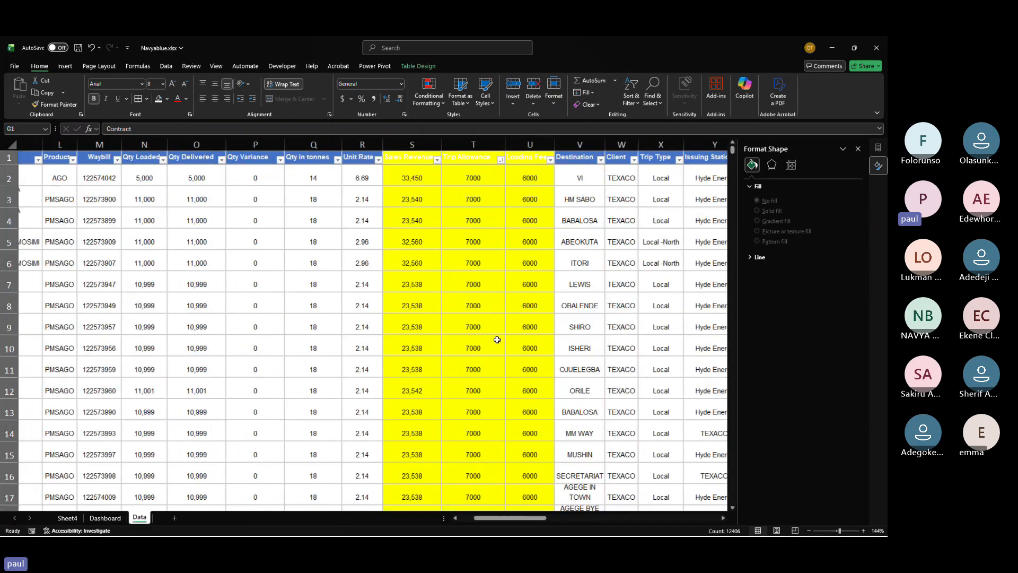
scroll(497, 339, right, 4)
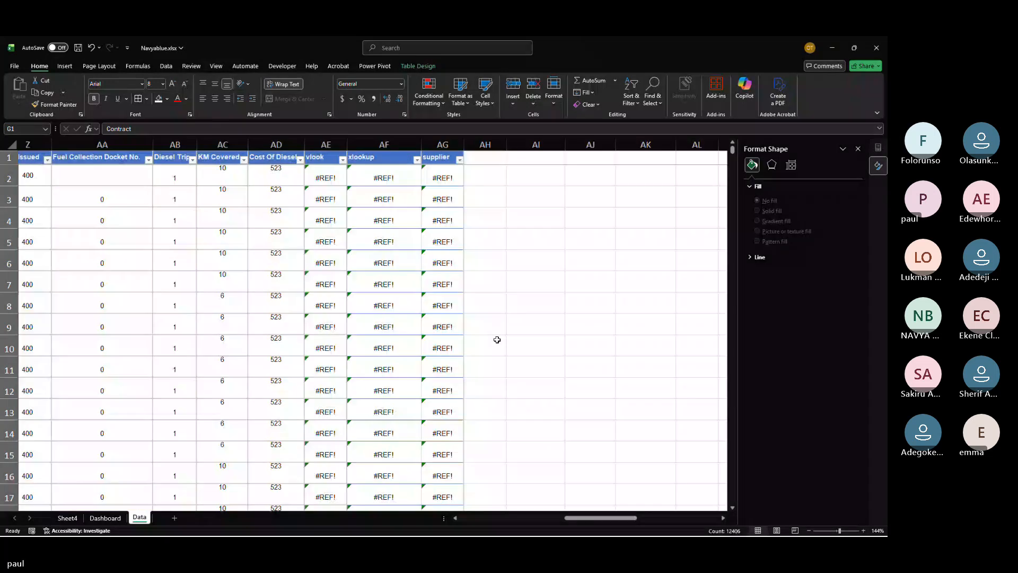
scroll(496, 340, left, 2)
click(397, 174)
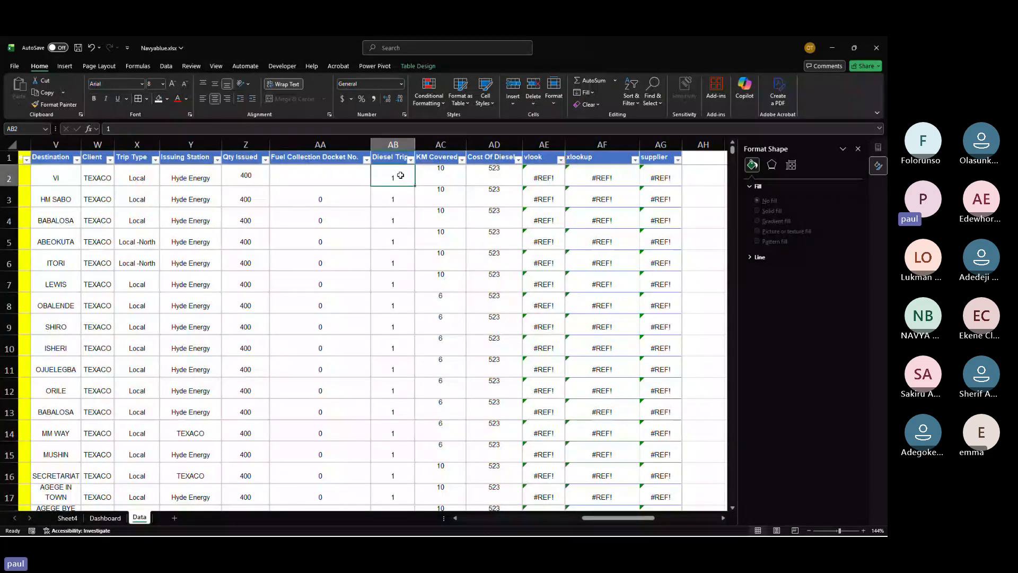
click(261, 175)
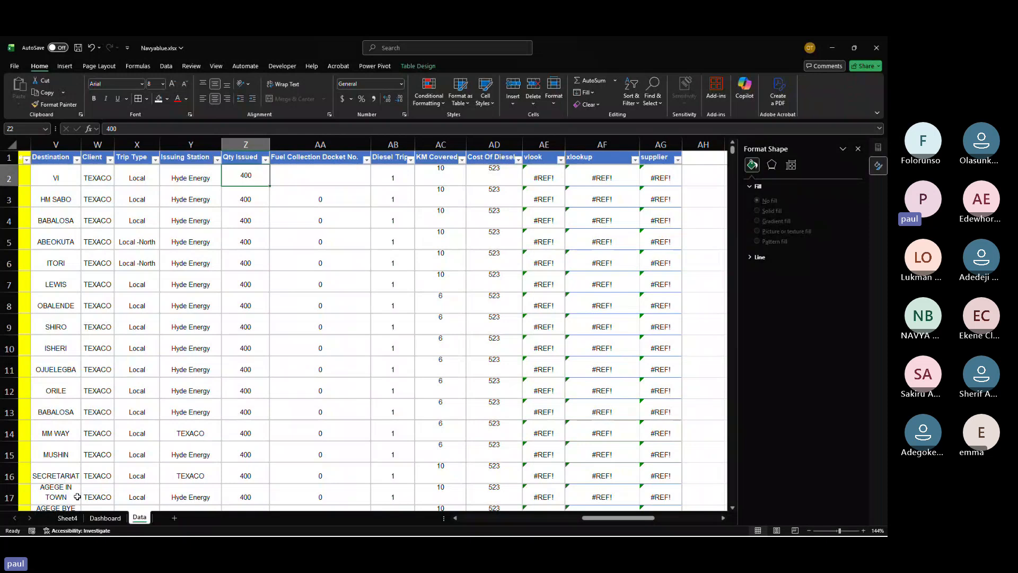
click(67, 517)
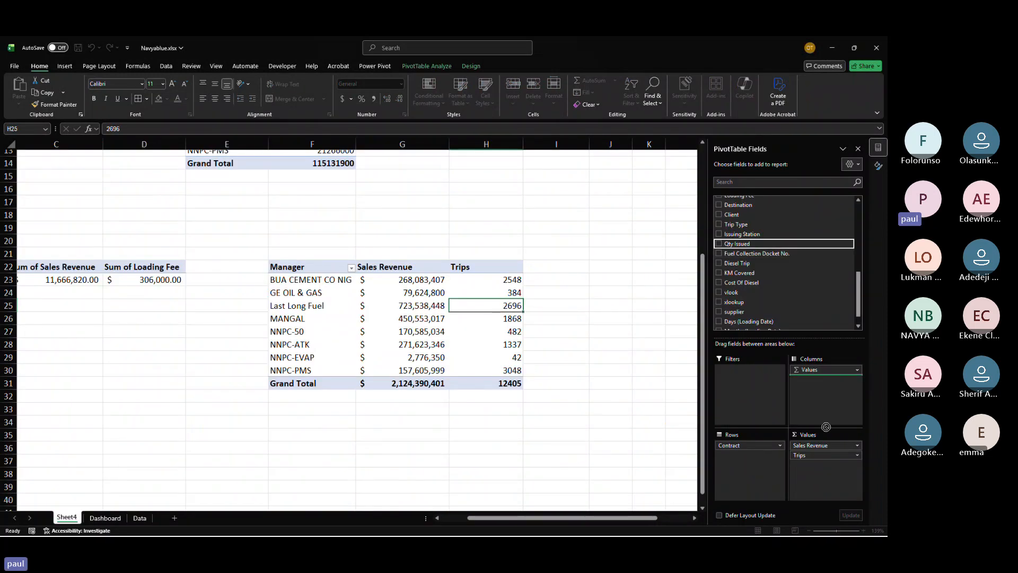
Step: Add Qty Issued to the contract pivot's values and summarize it by Sum
drag(737, 244, 822, 479)
click(525, 269)
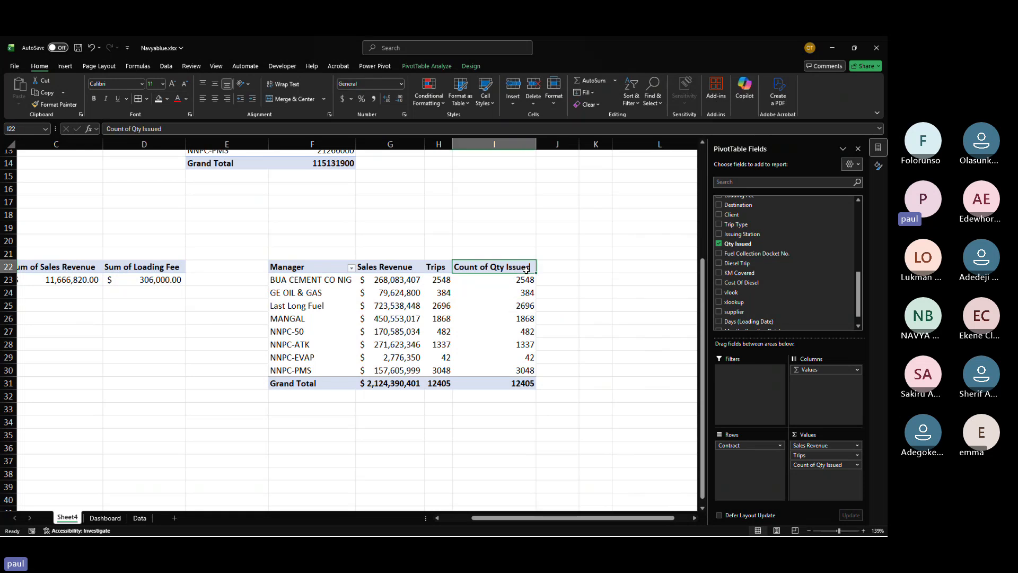
click(856, 465)
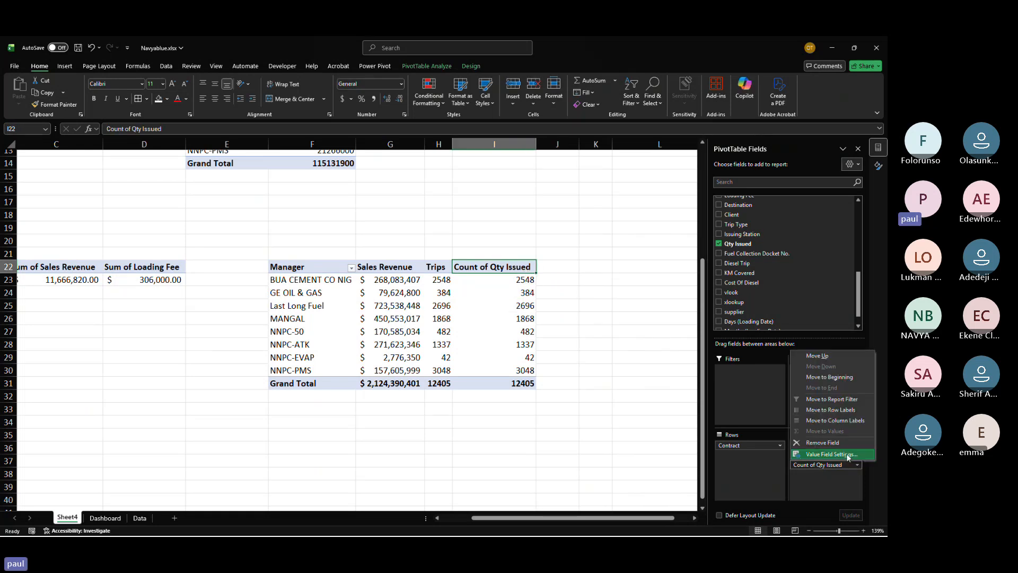
click(831, 455)
click(506, 296)
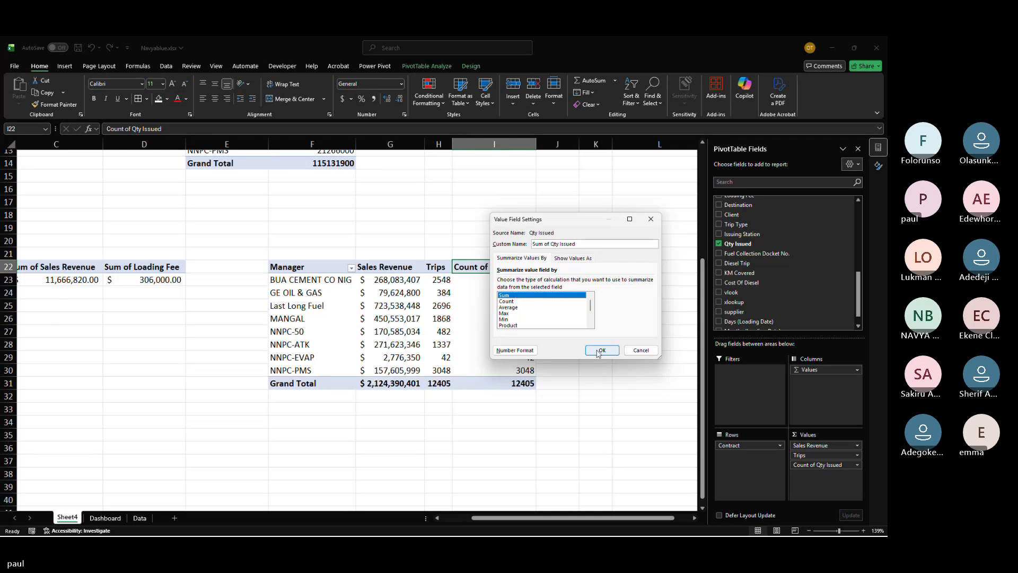
click(602, 351)
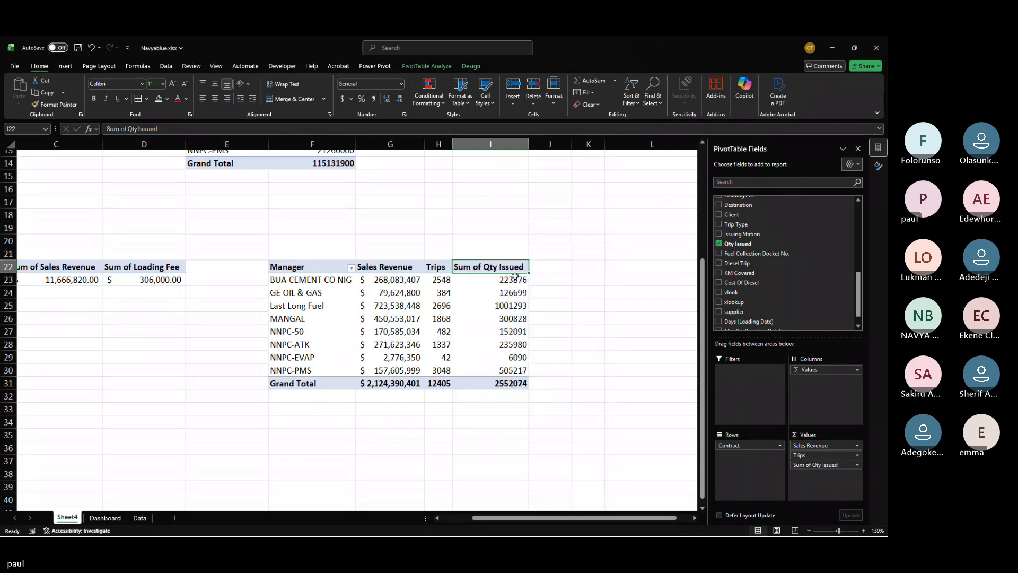
Step: Format the Sum of Qty Issued values in accounting style with no decimal places
drag(510, 283, 512, 371)
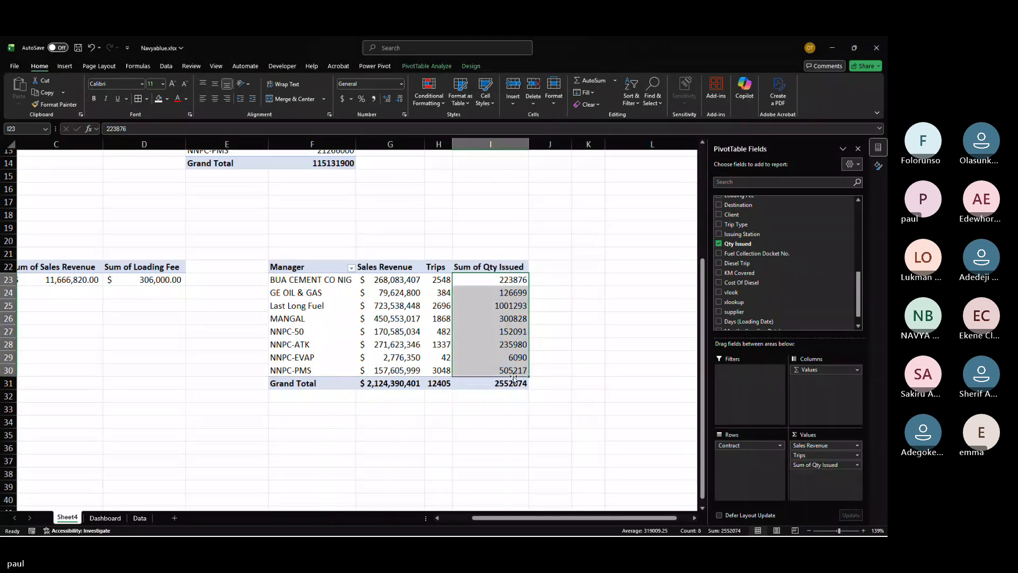
click(342, 99)
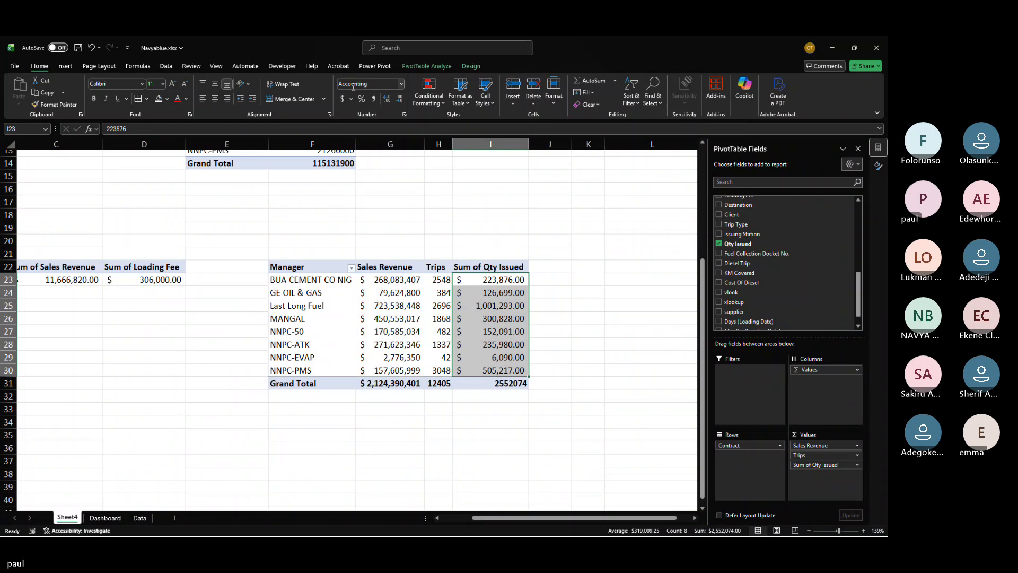
click(399, 100)
click(399, 100)
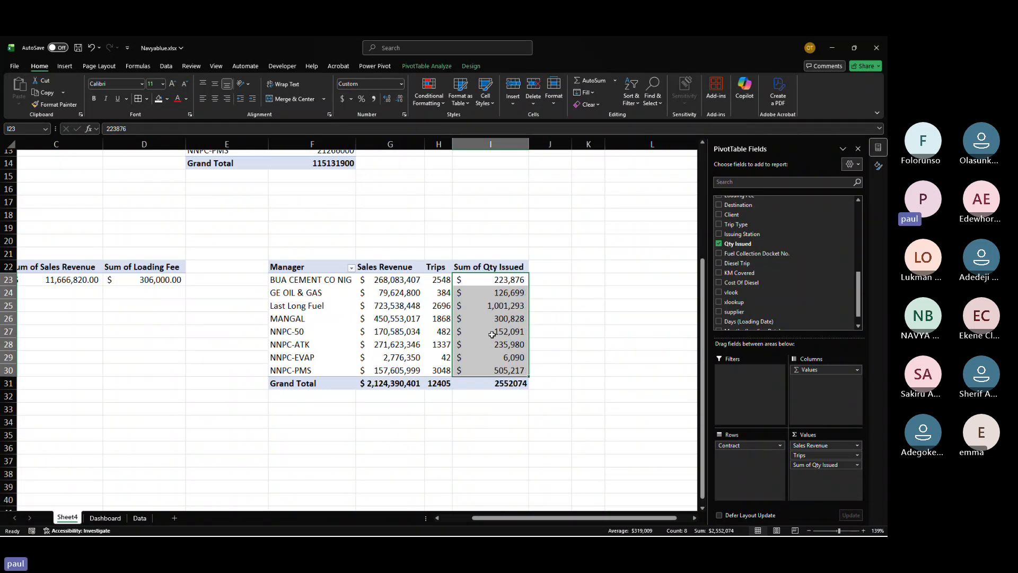
mouse_move(491, 335)
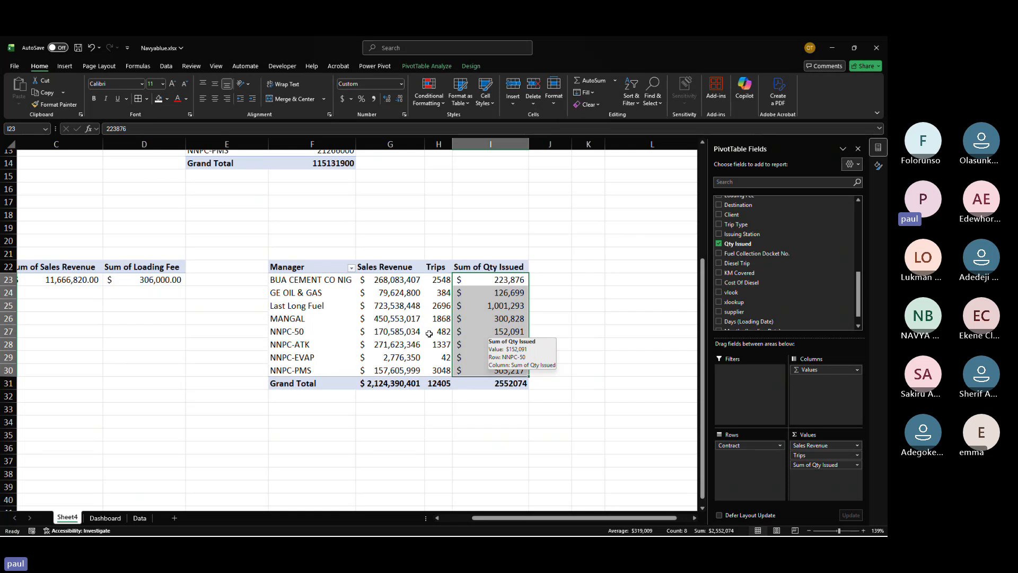
Step: Insert a column chart from the contract pivot's data
click(408, 308)
click(282, 279)
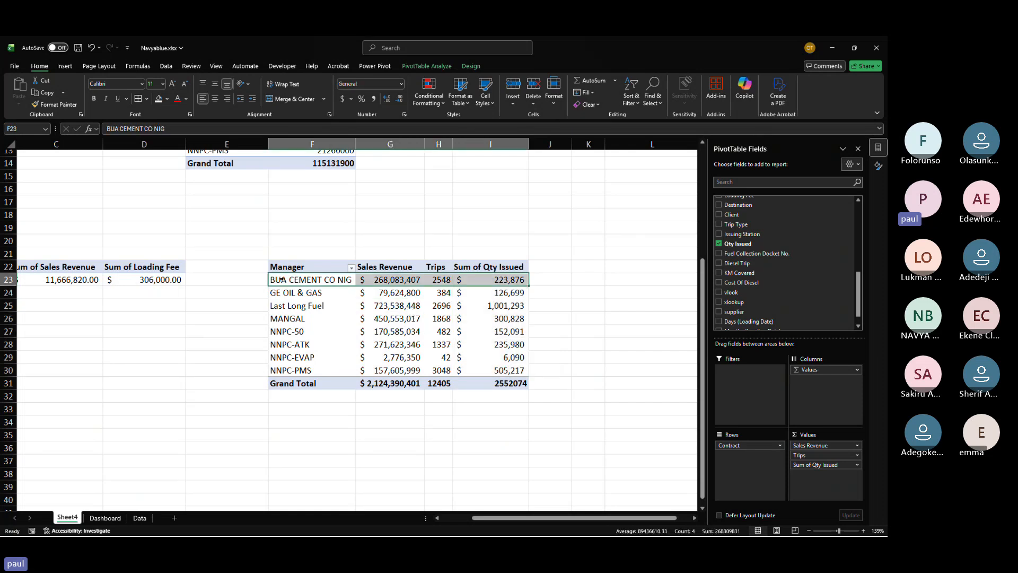
drag(282, 279, 503, 375)
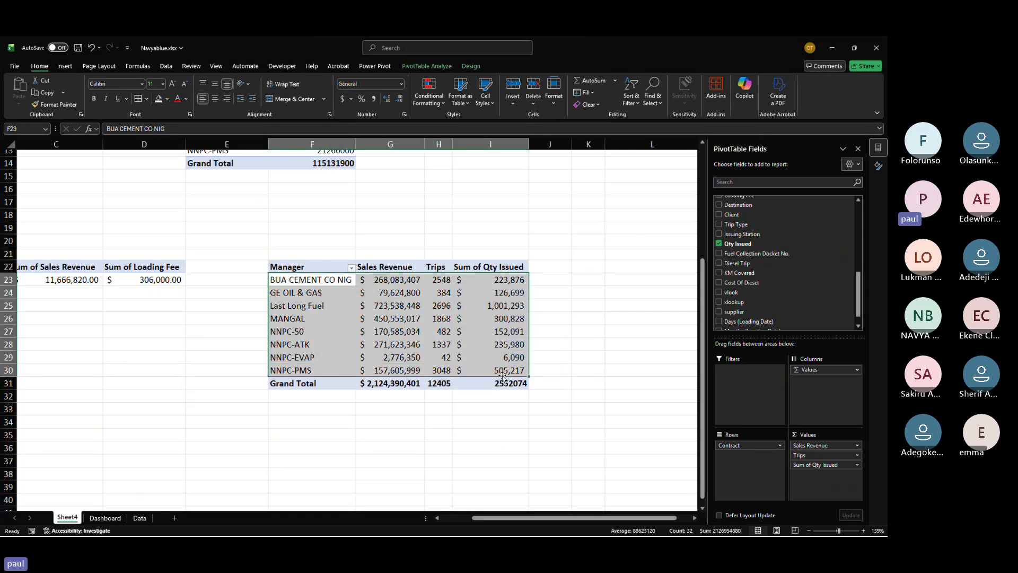
click(74, 65)
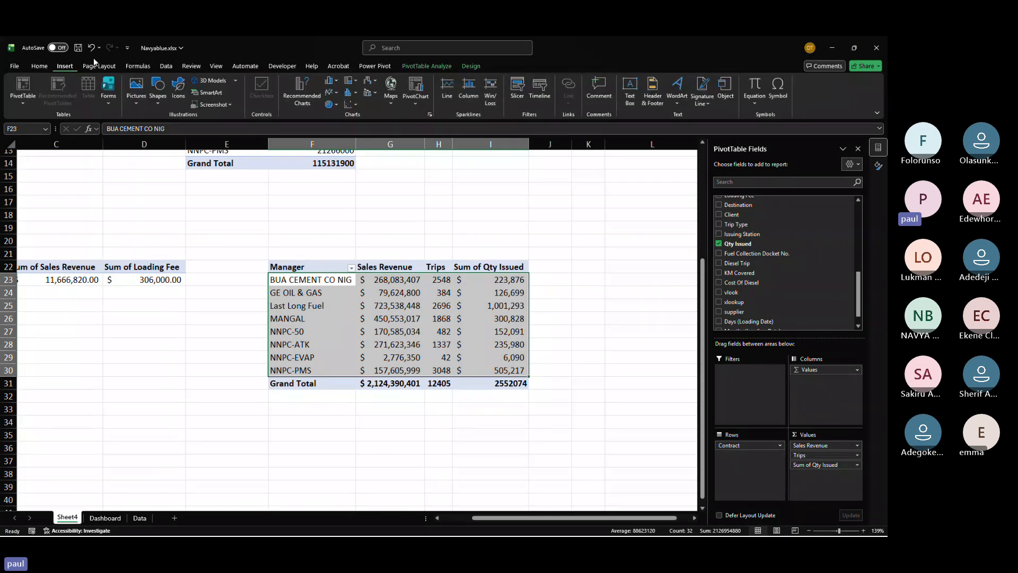
click(331, 81)
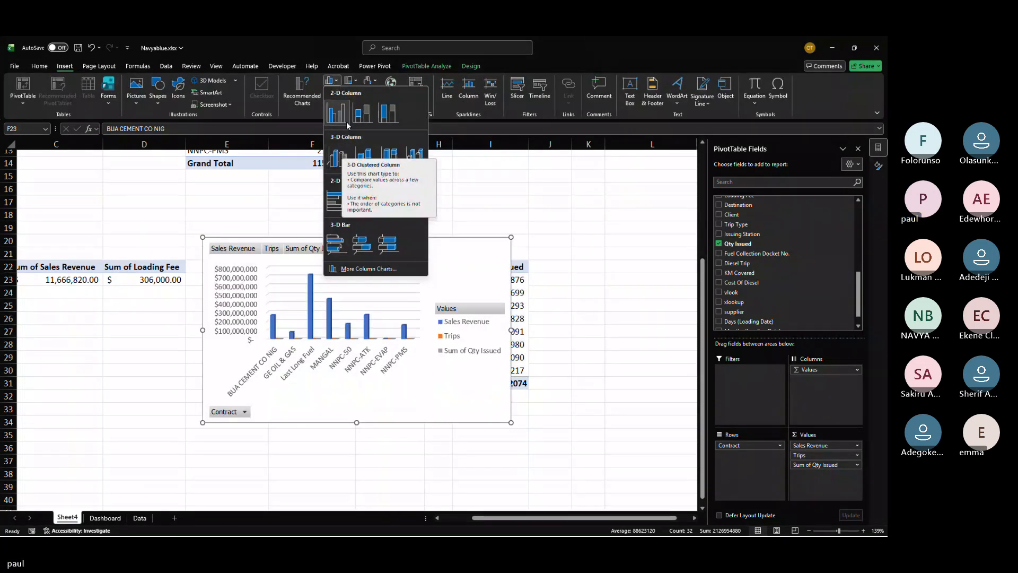
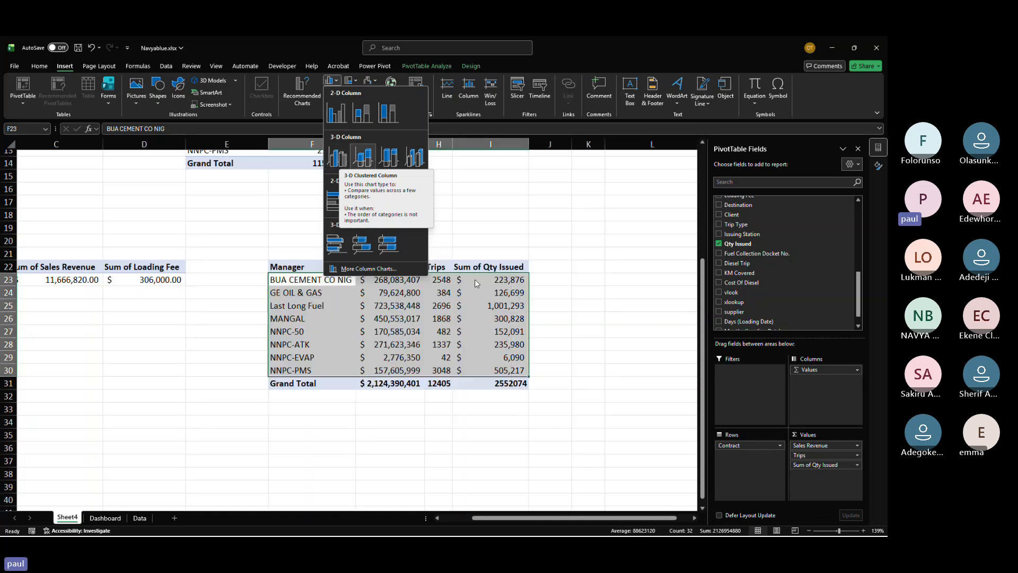
Step: Remove Sales Revenue from the contract pivot's values, keeping Trips and Sum of Qty Issued
click(699, 398)
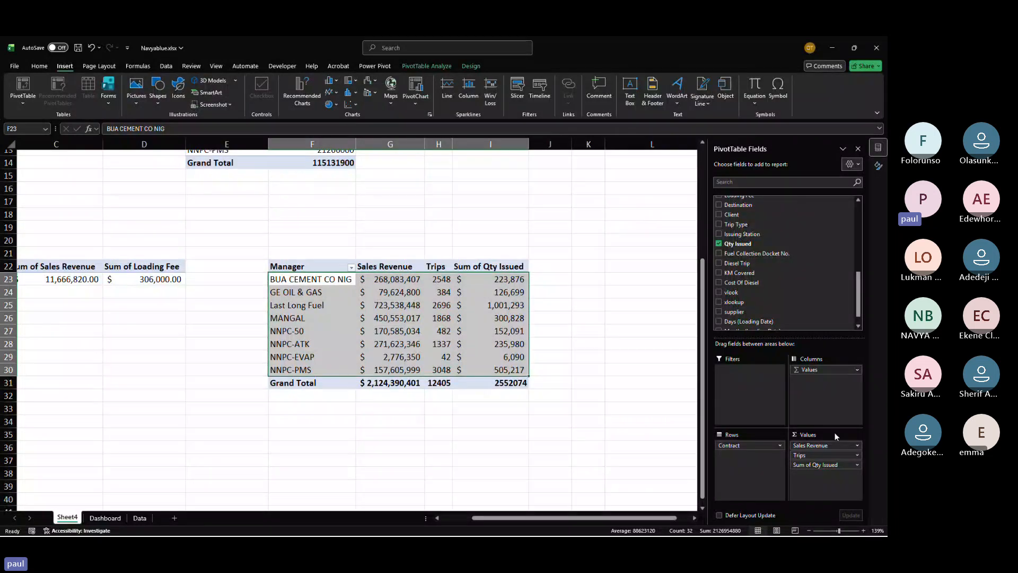
click(857, 456)
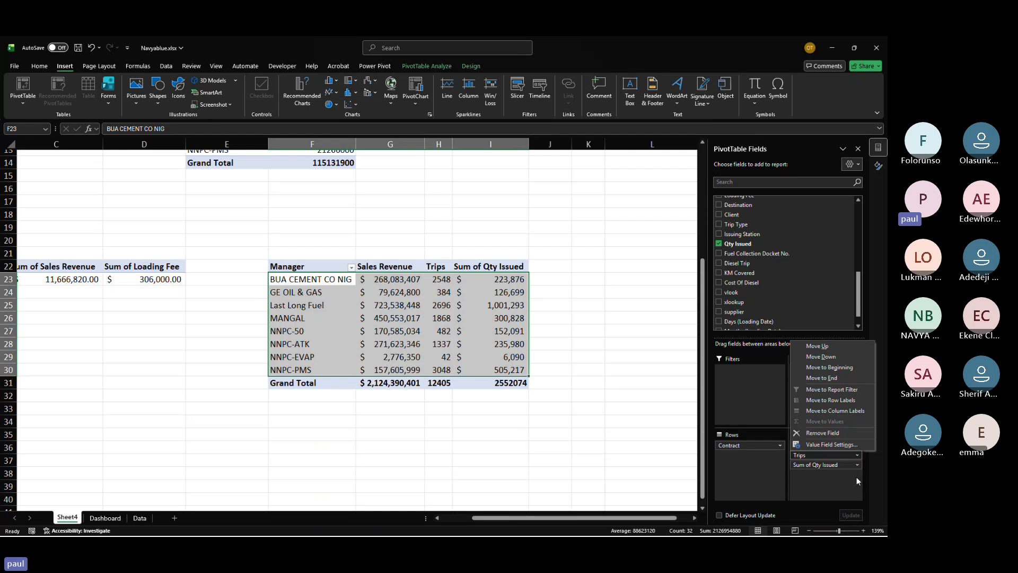
click(857, 478)
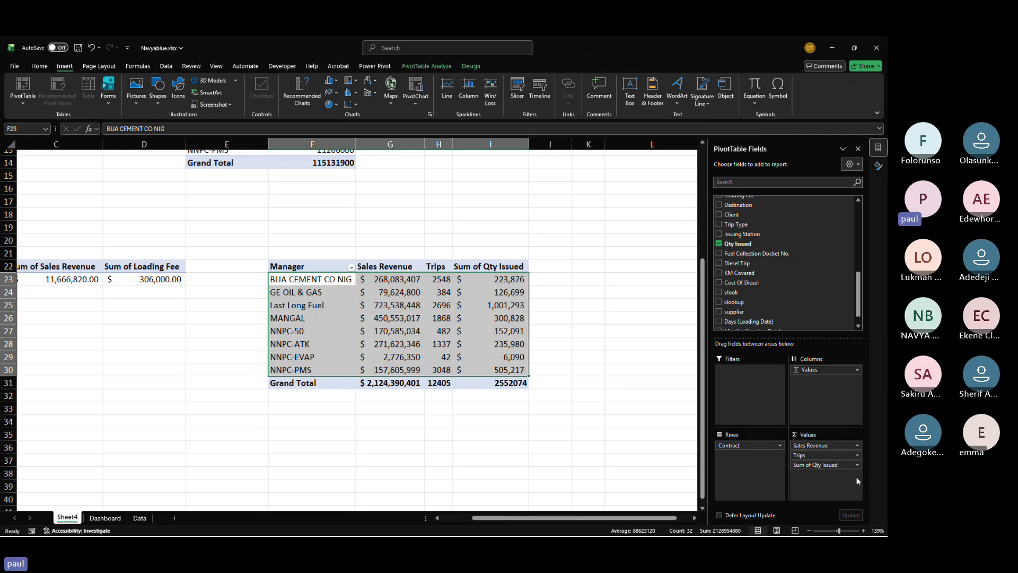
click(857, 445)
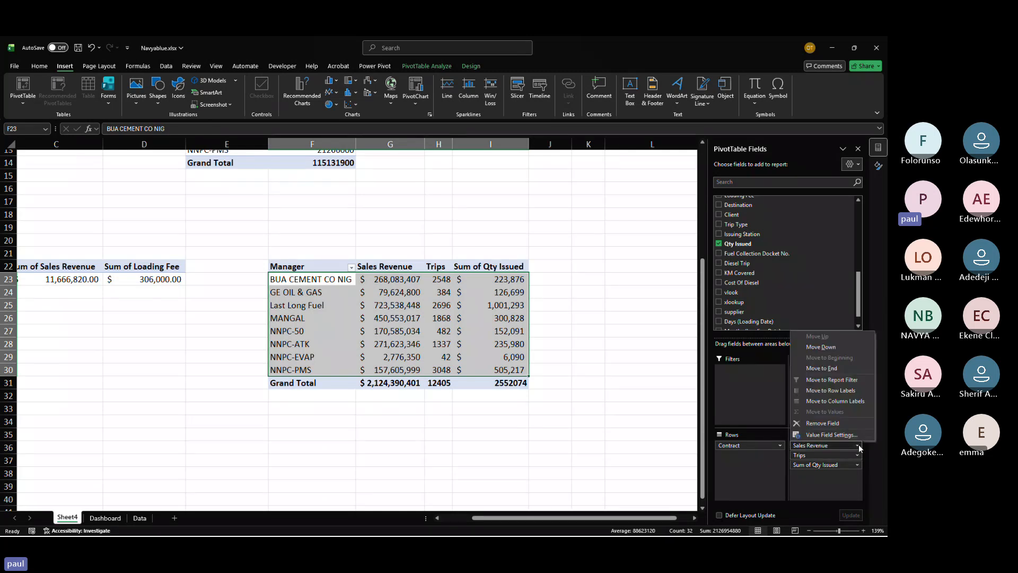
click(828, 422)
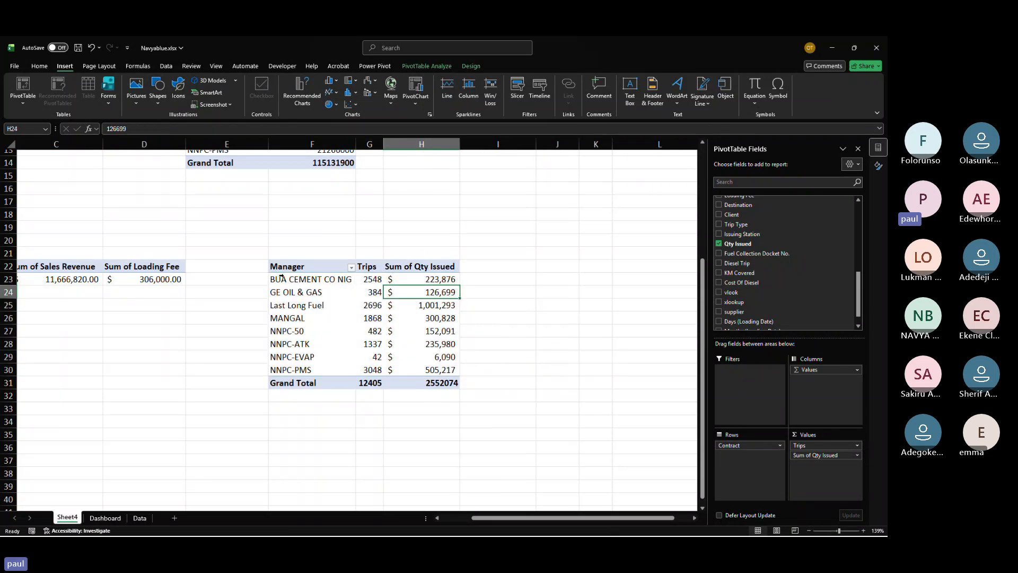
Step: Select the contract pivot's data and insert a 2-D clustered column chart from it
click(299, 280)
drag(299, 279, 417, 369)
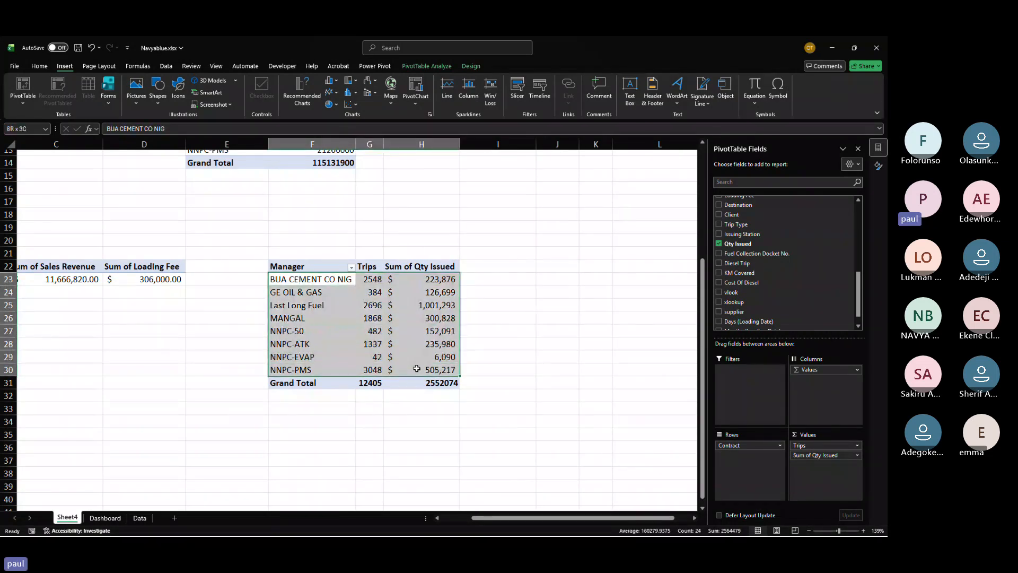
click(330, 80)
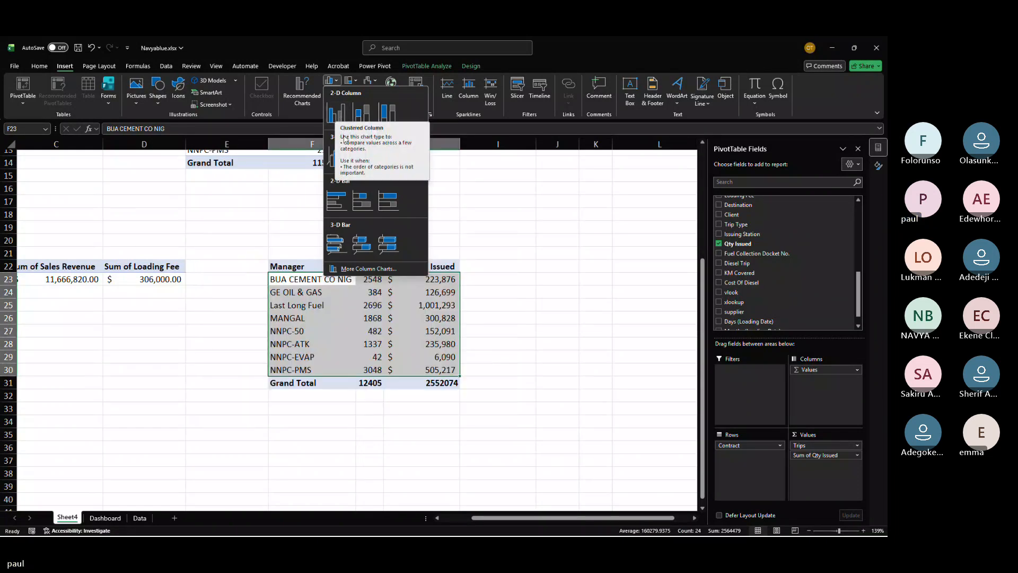
click(341, 112)
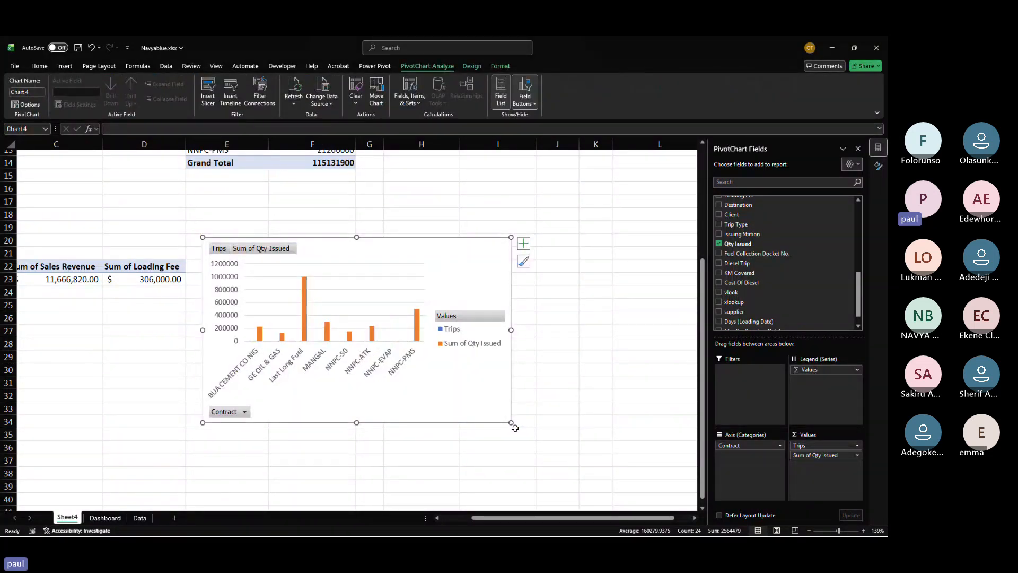
Step: Add data labels to the contract column chart and resize the chart larger
drag(511, 423, 480, 364)
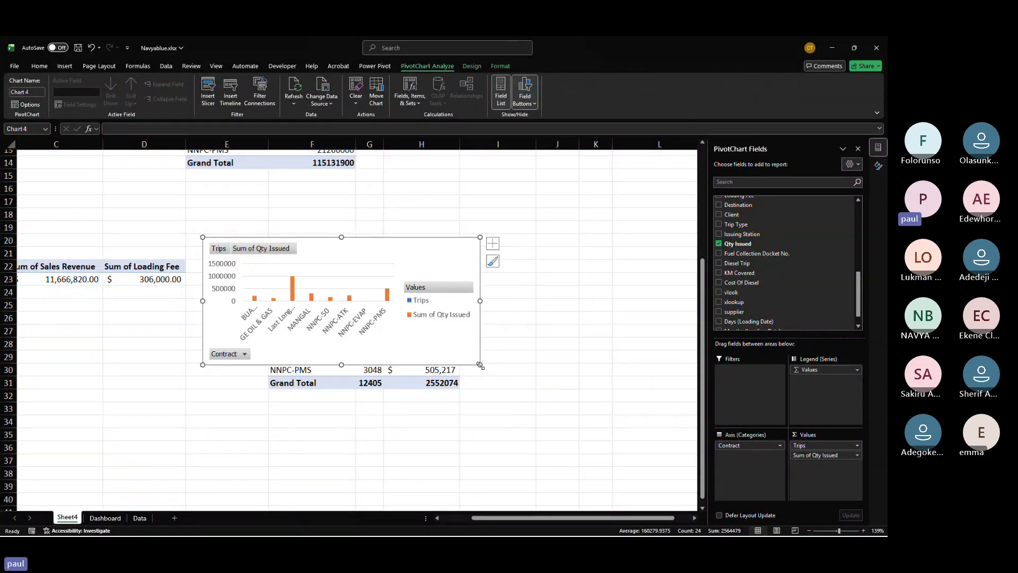
click(493, 243)
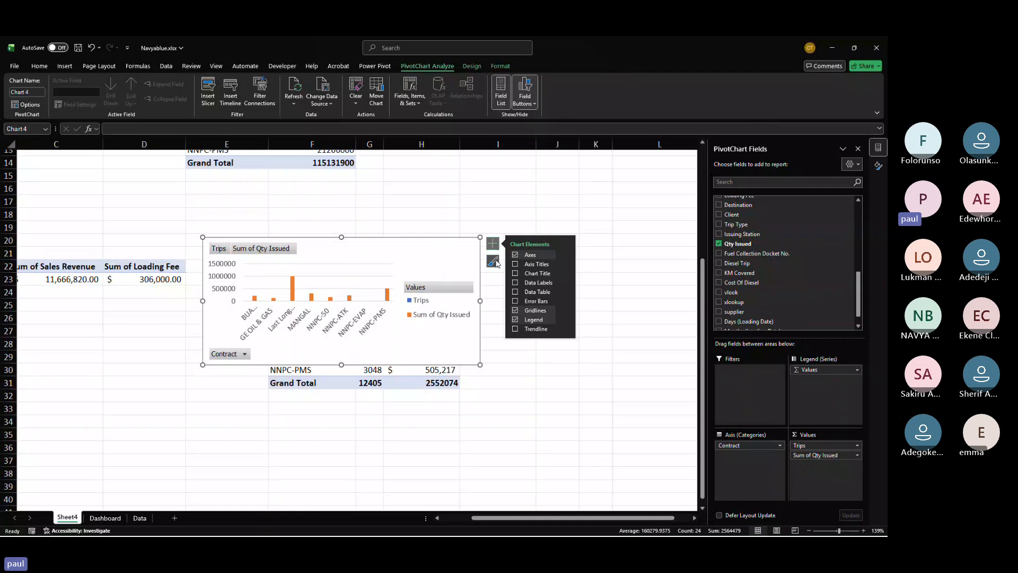
click(515, 283)
drag(481, 301, 611, 359)
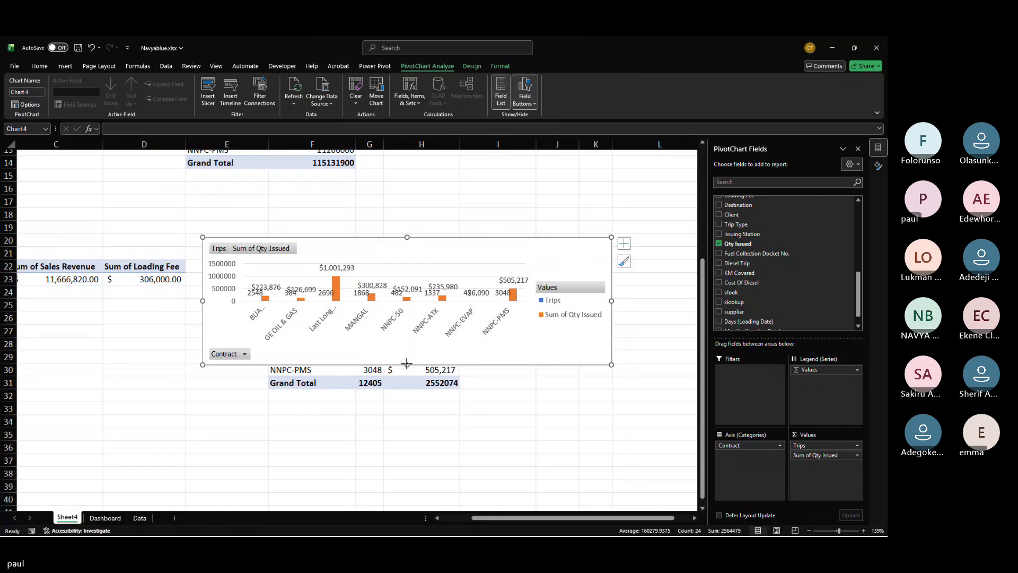
drag(408, 365, 408, 449)
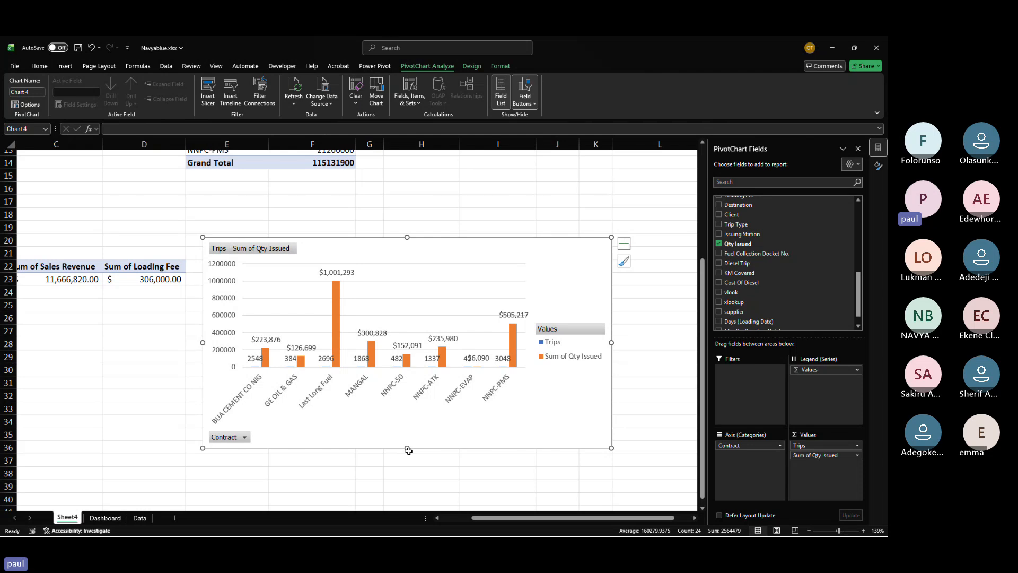
Step: Move the contract chart onto the Dashboard sheet, placing it below the Trip Type Breakdown chart
key(Delete)
click(105, 517)
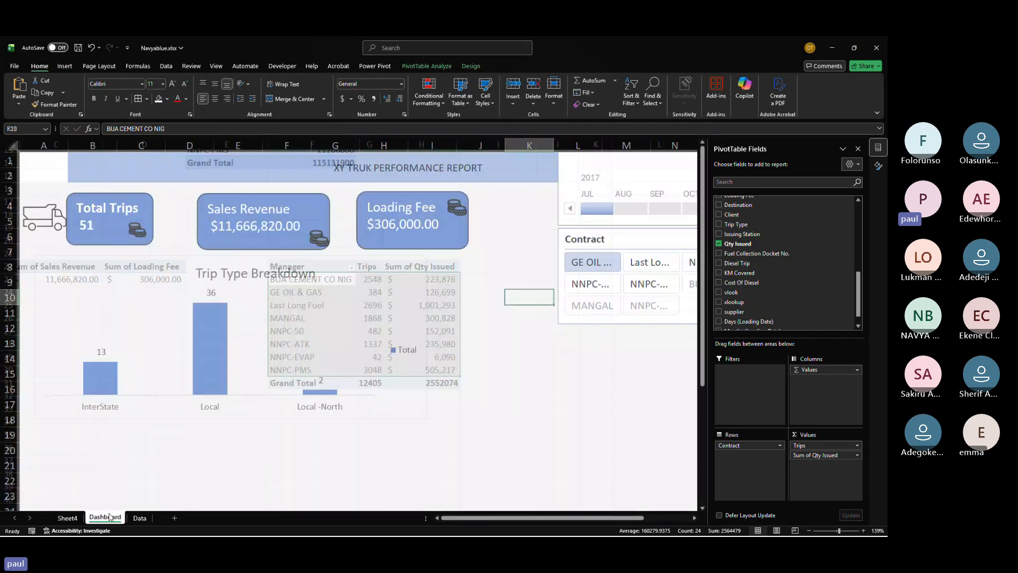
scroll(443, 391, down, 4)
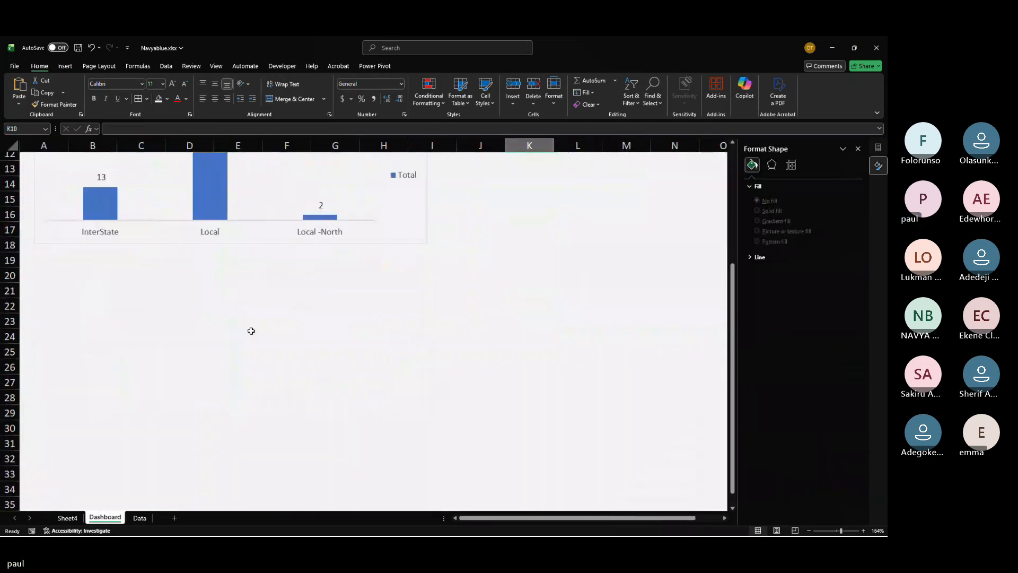
key(ctrl+v)
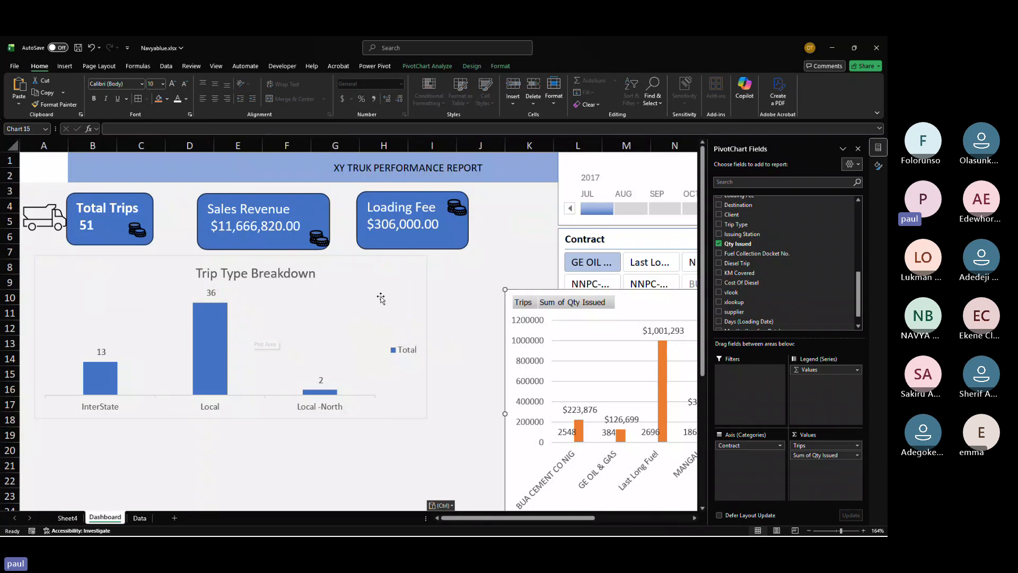
drag(511, 300, 73, 422)
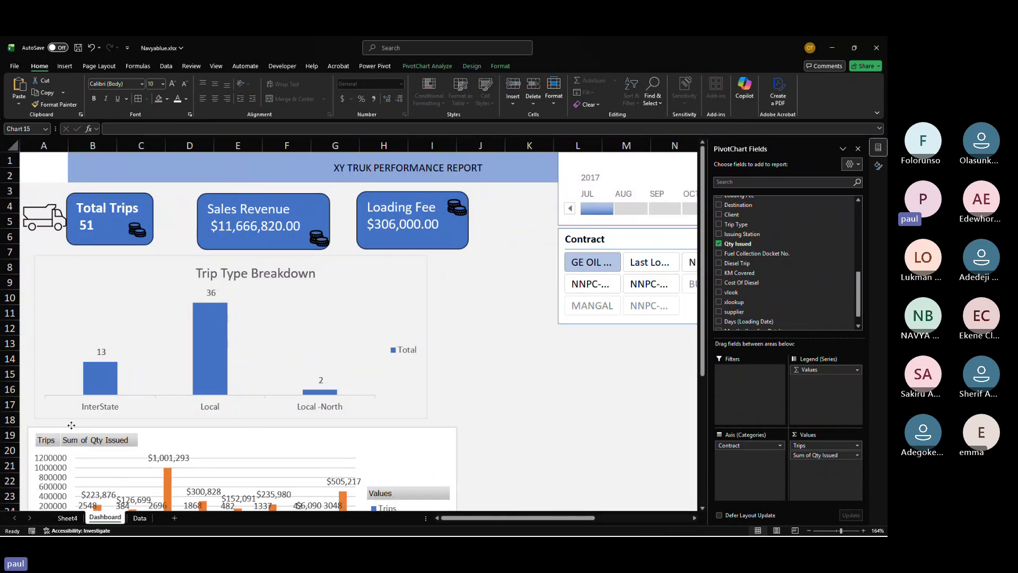
Step: Move the Contract slicer to the top right of the dashboard beside the timeline
click(495, 312)
click(491, 280)
drag(492, 280, 487, 424)
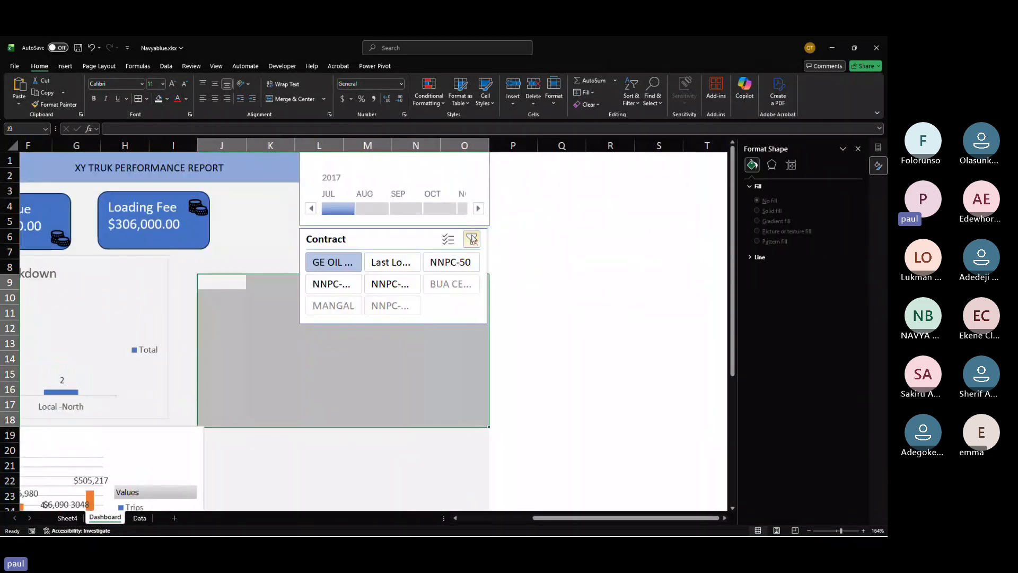
click(409, 233)
drag(408, 234, 604, 148)
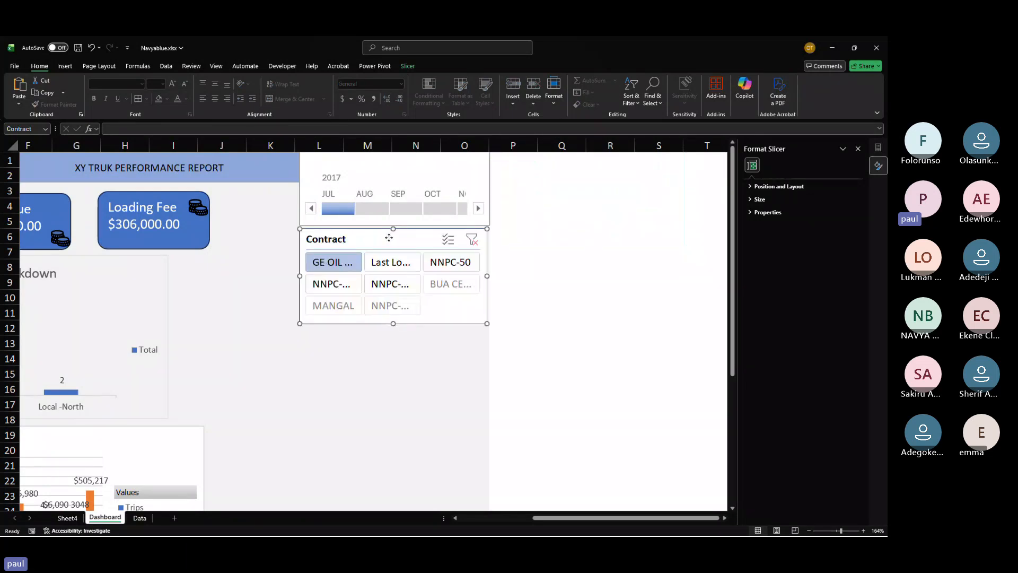
drag(388, 238, 582, 161)
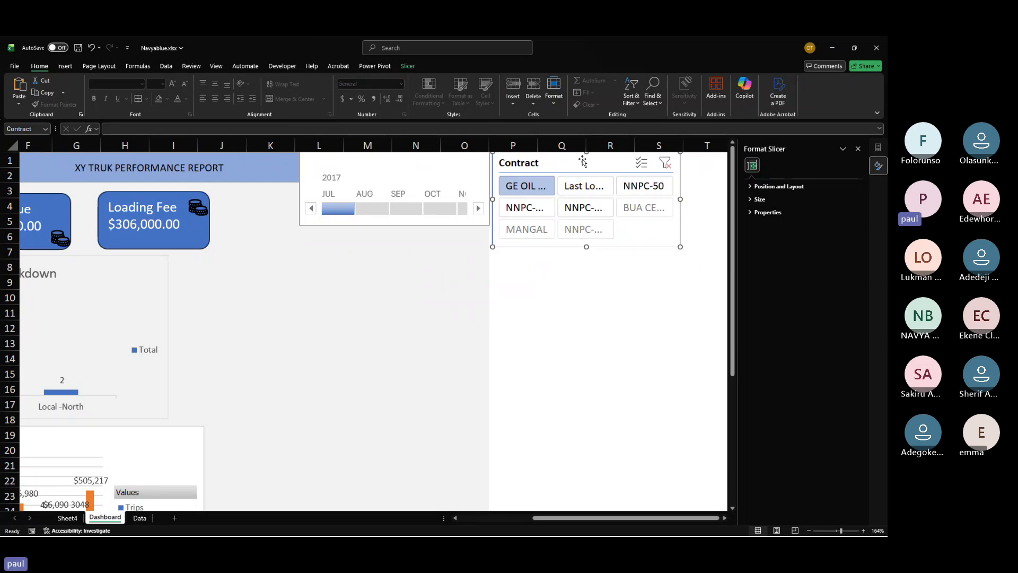
Step: Delete the Trip Type Breakdown chart's legend and narrow the chart
scroll(231, 318, left, 4)
click(333, 351)
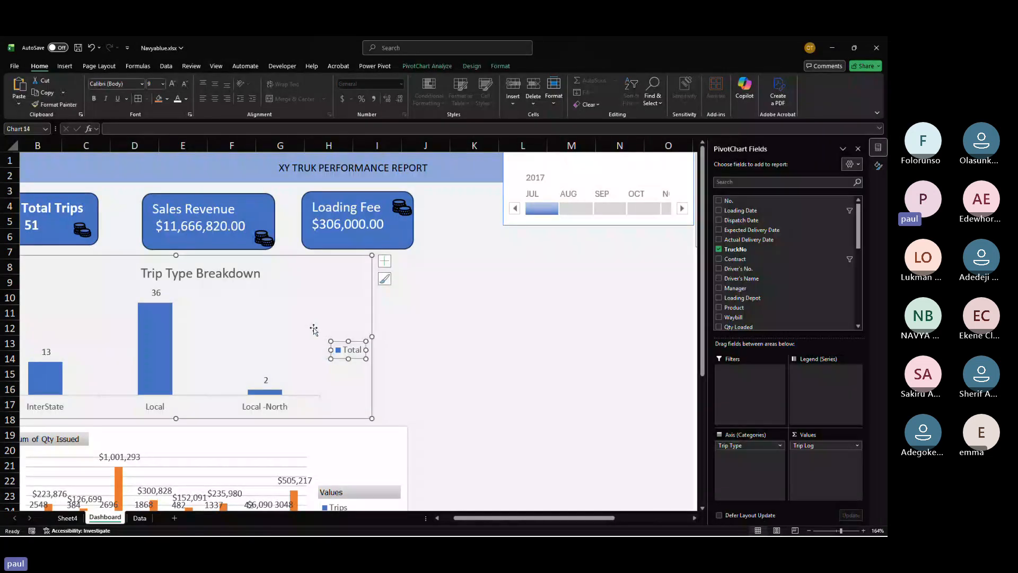
key(Delete)
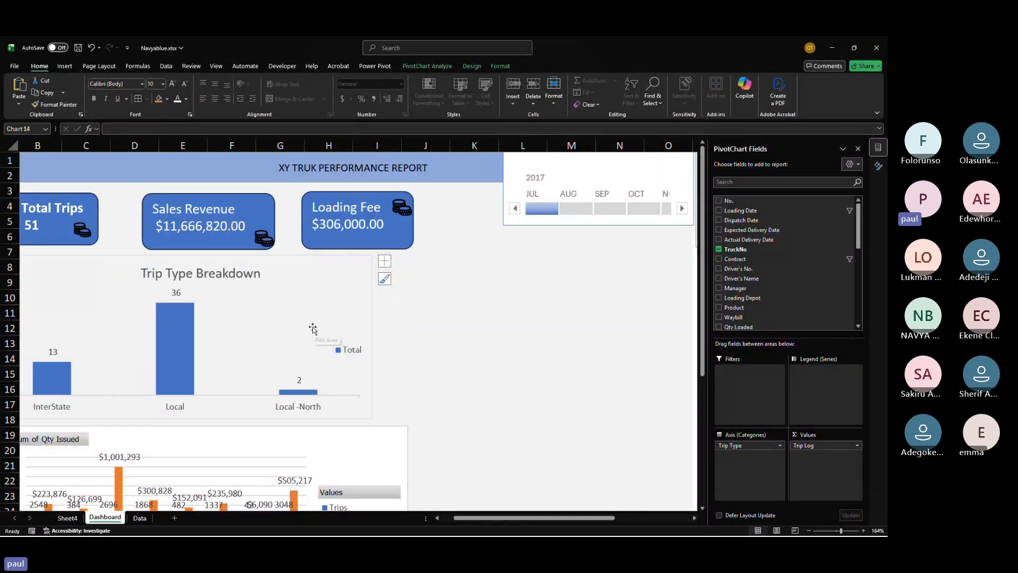
click(312, 329)
drag(372, 338, 269, 340)
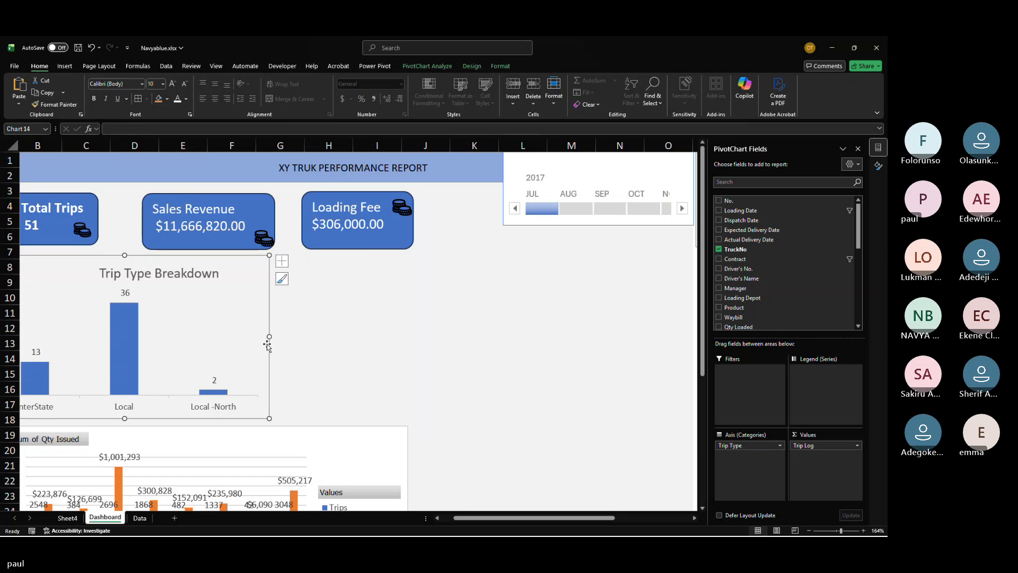
Step: Place the contract chart beside the Trip Type Breakdown chart and filter the timeline to September
click(249, 444)
drag(248, 444, 546, 276)
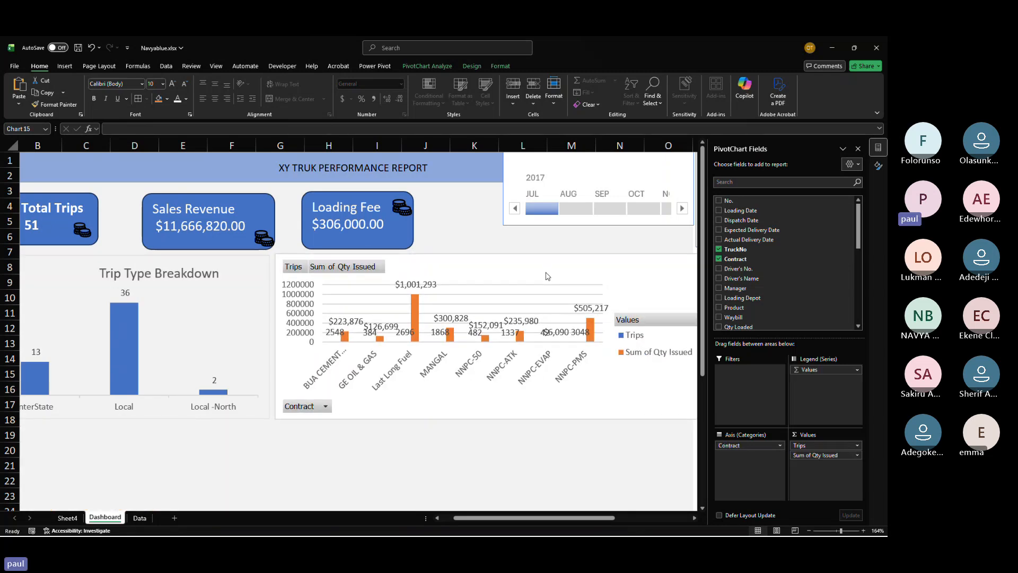
scroll(534, 380, right, 6)
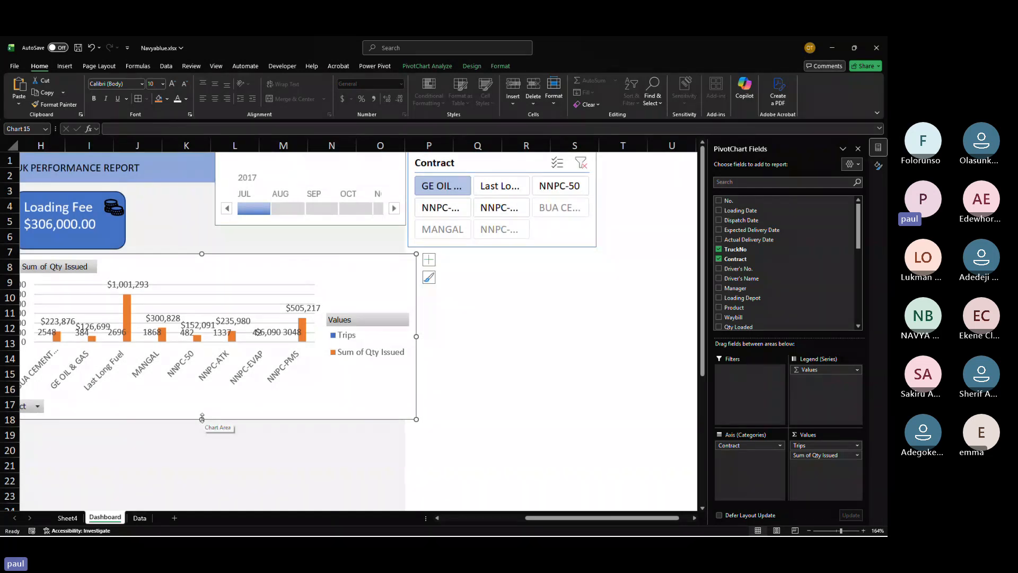
click(321, 207)
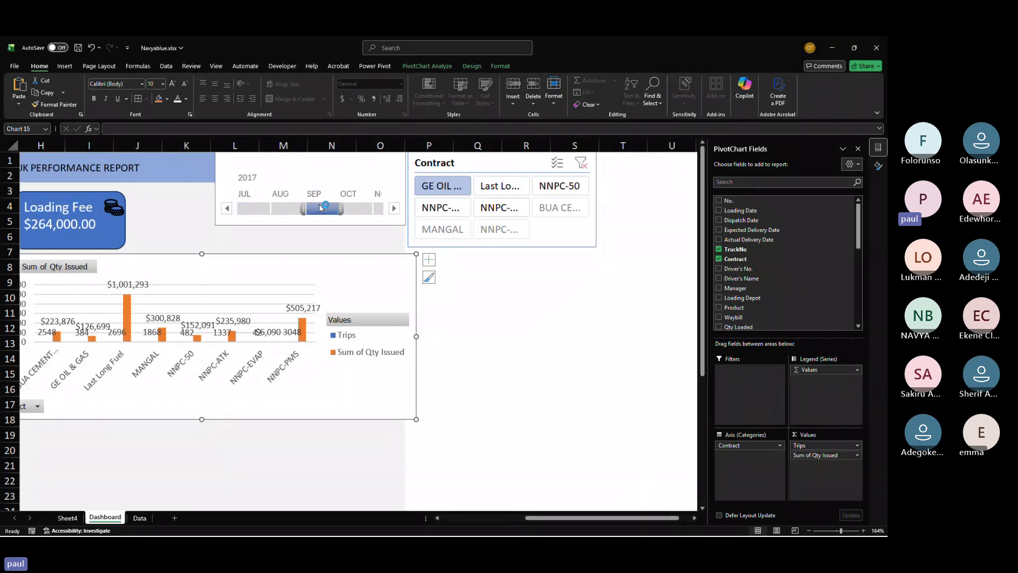
Step: Rename the contract pivot table on Sheet4 as Fuel n trip in its PivotTable Options
click(69, 516)
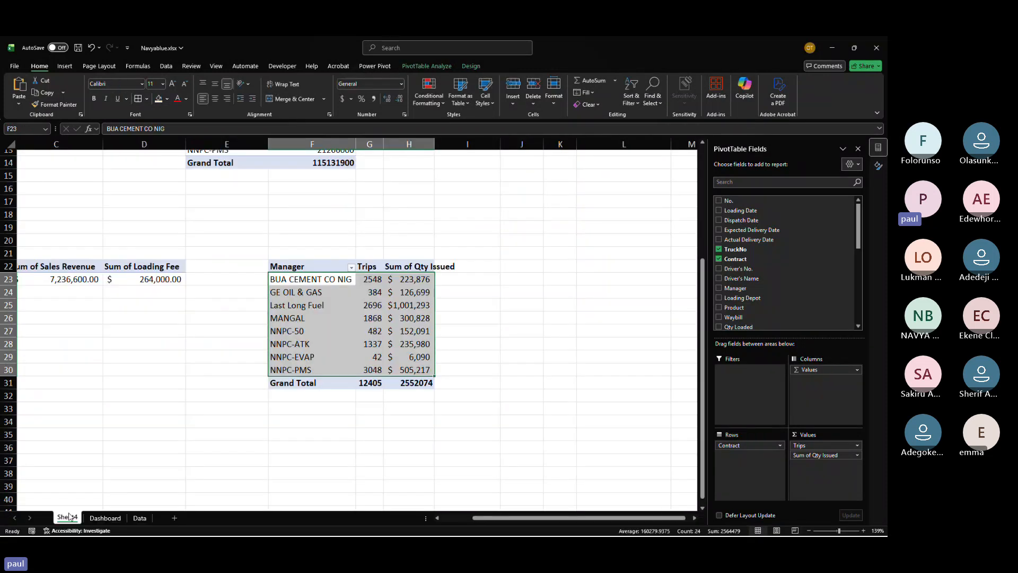
click(325, 332)
right_click(325, 332)
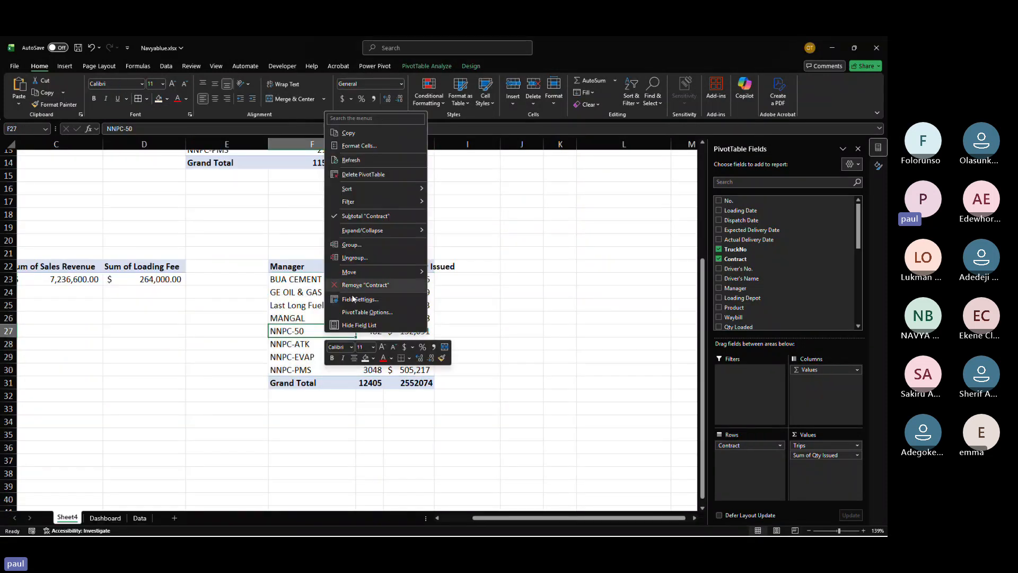
click(364, 312)
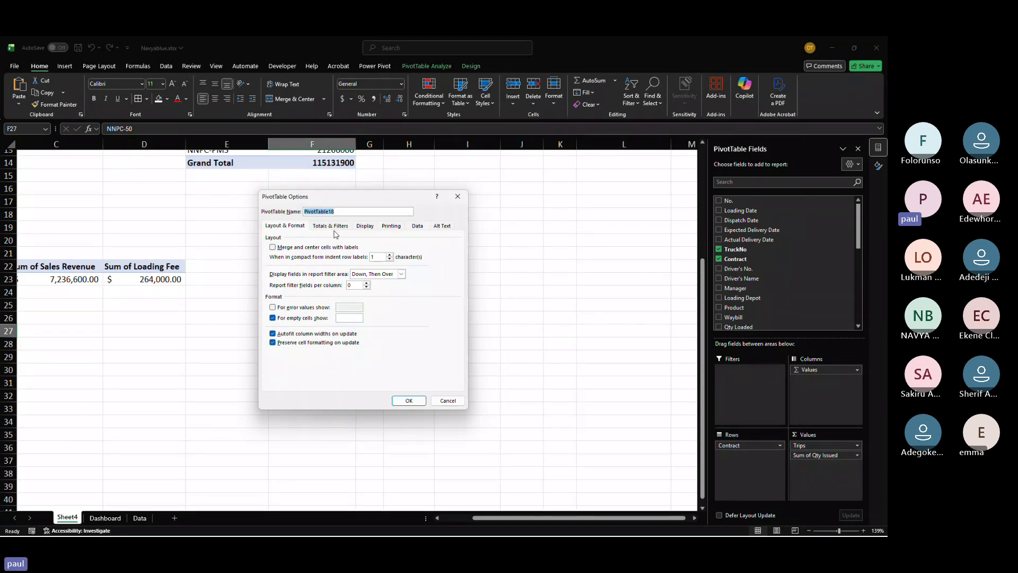
text(Fuel n trip)
key(Return)
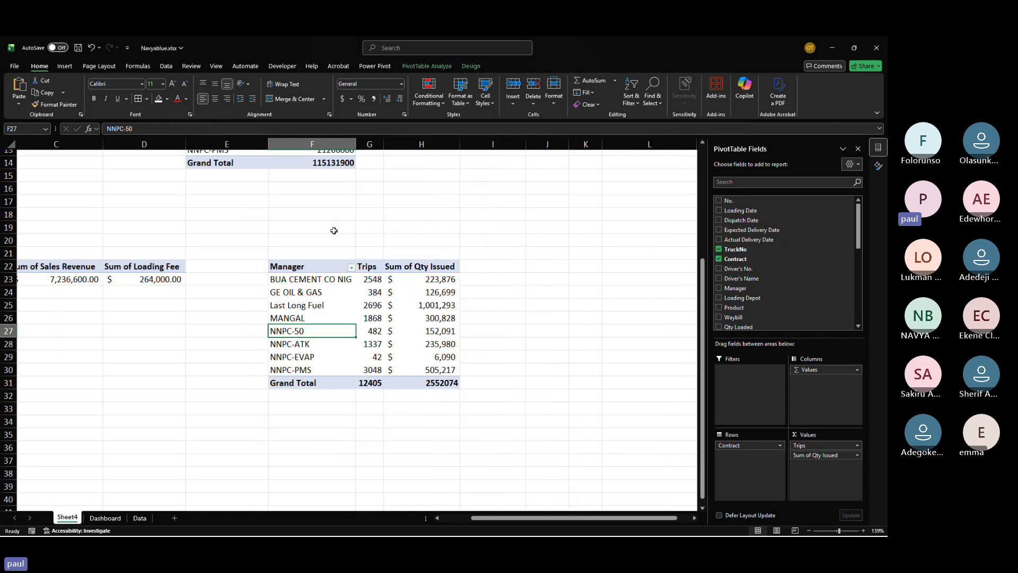
Step: Connect the dashboard timeline to the Fuel n trip pivot table through its report connections
click(106, 518)
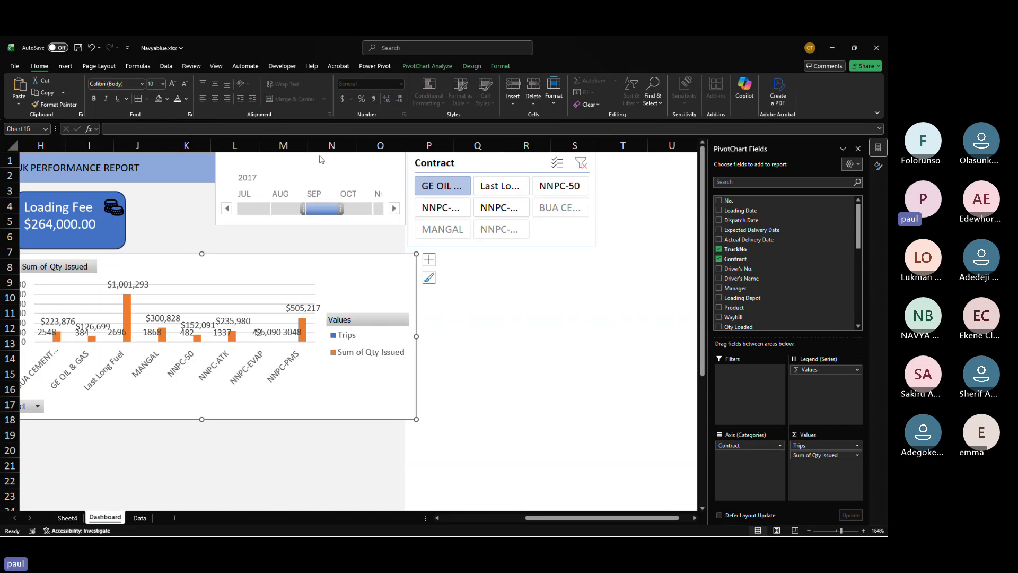
click(320, 159)
right_click(322, 174)
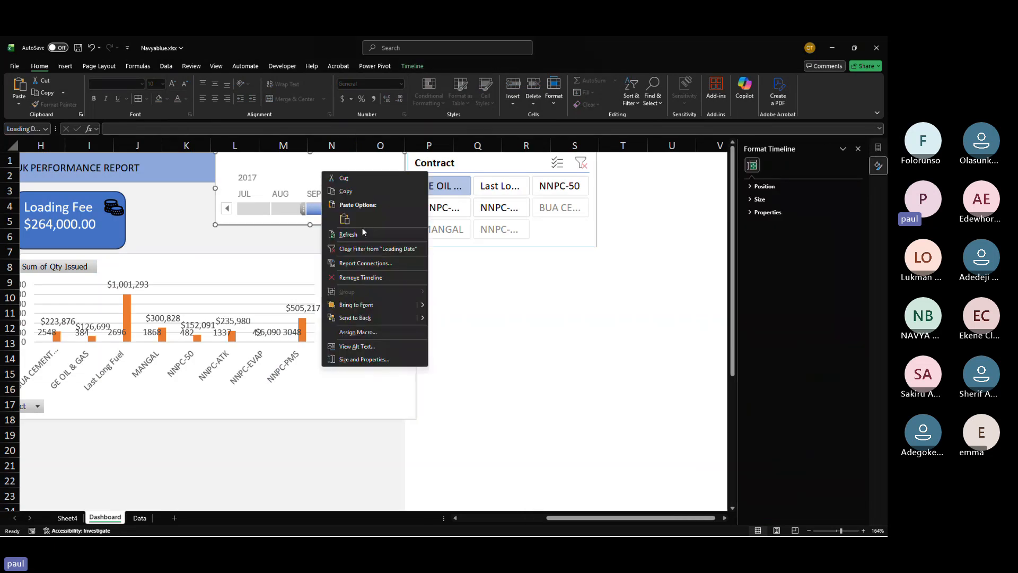
click(365, 263)
click(294, 280)
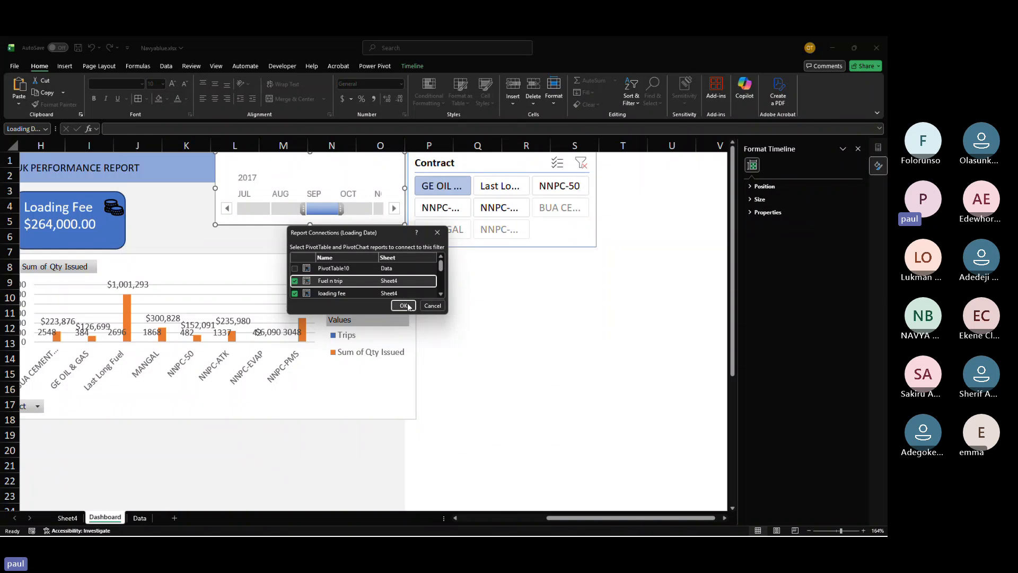
click(403, 305)
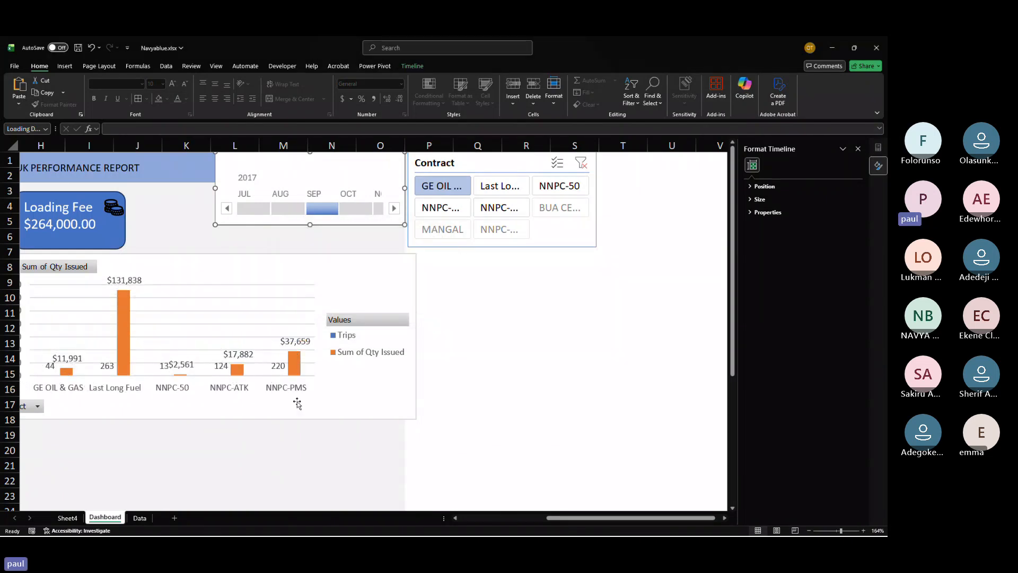
Step: Hide all field buttons on the contract pivot chart
scroll(297, 404, left, 5)
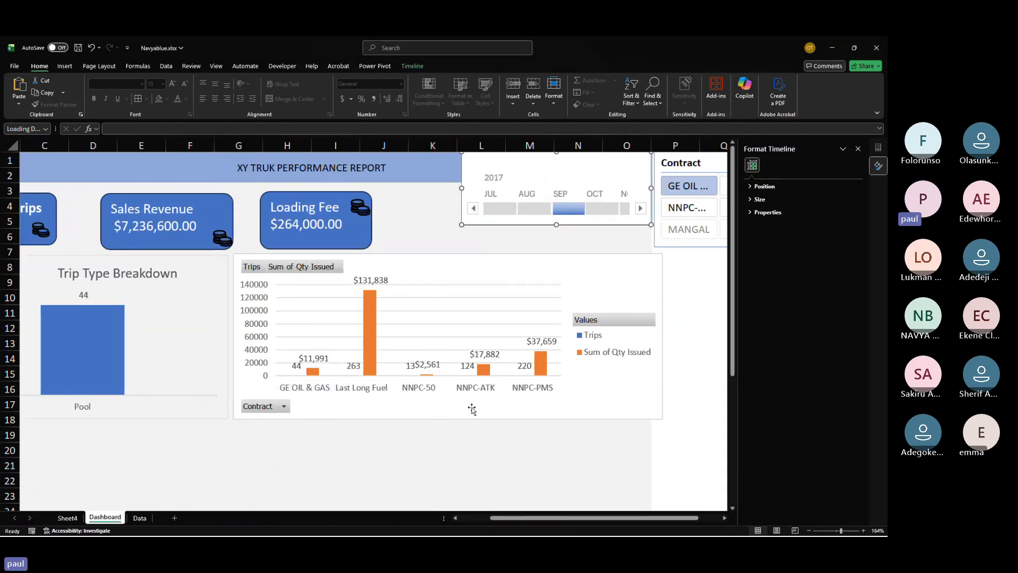
click(260, 328)
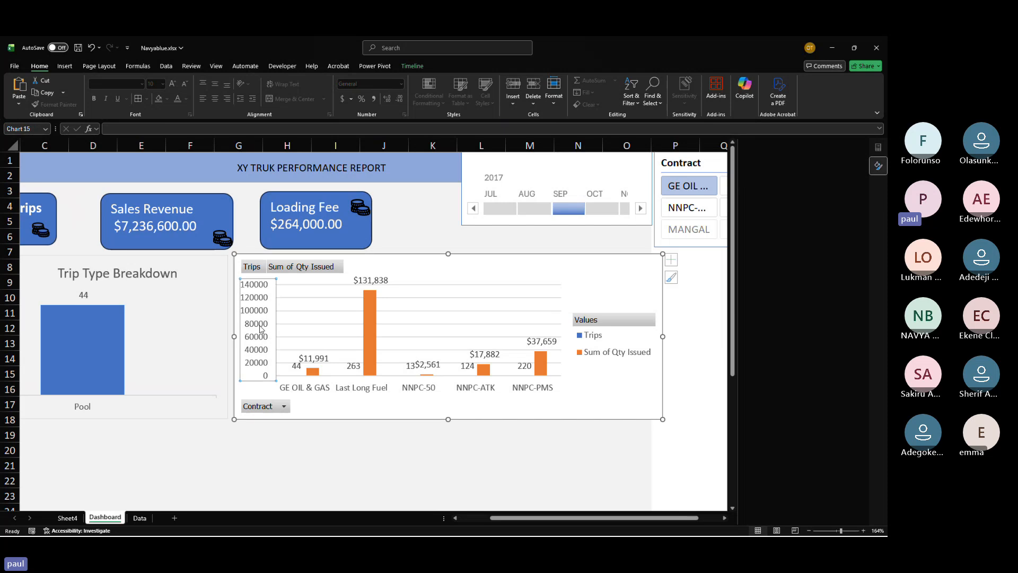
right_click(278, 409)
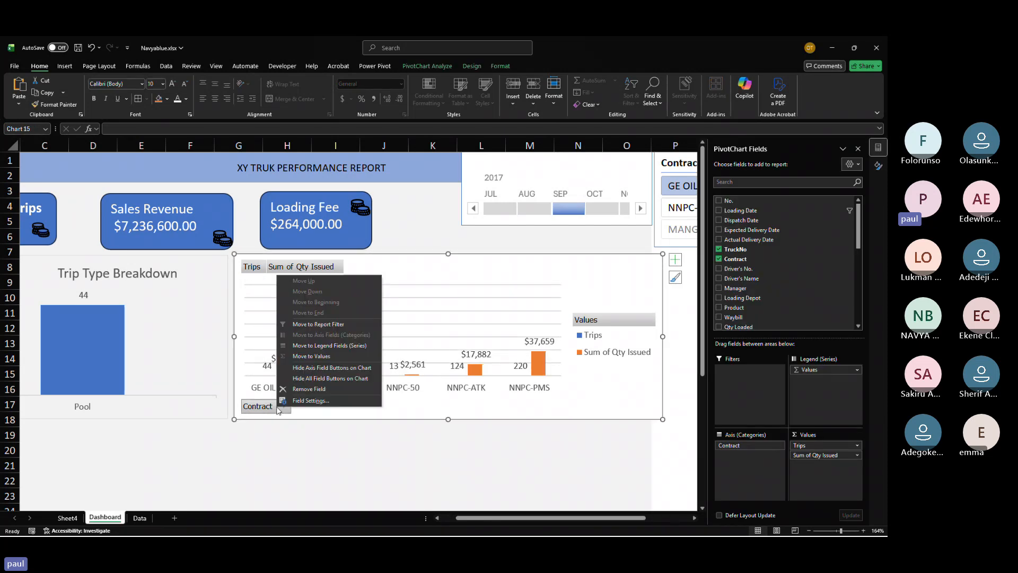
click(315, 374)
Step: Narrow the contract pivot chart by pulling in its right edge
click(595, 335)
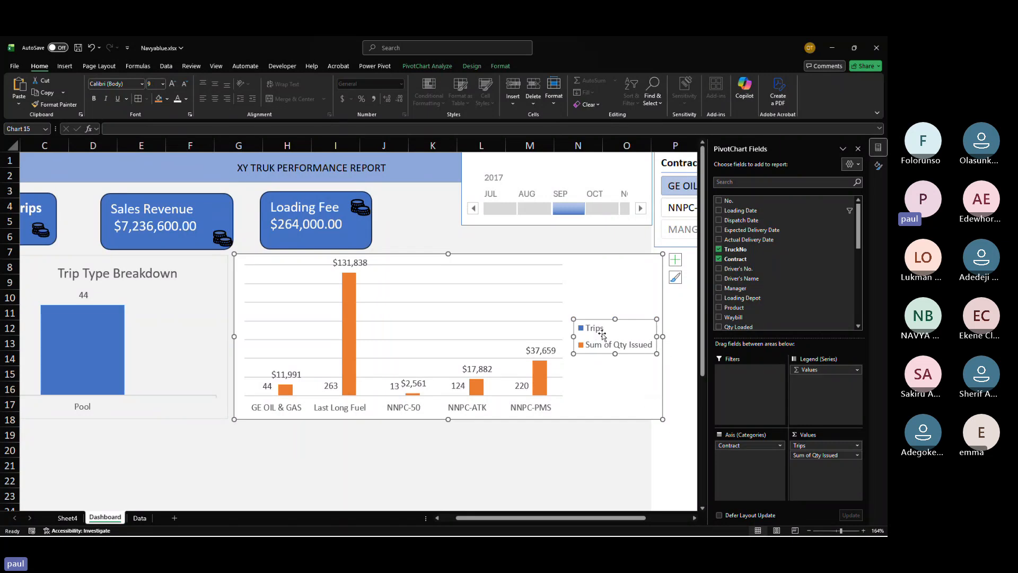
mouse_move(351, 290)
click(649, 382)
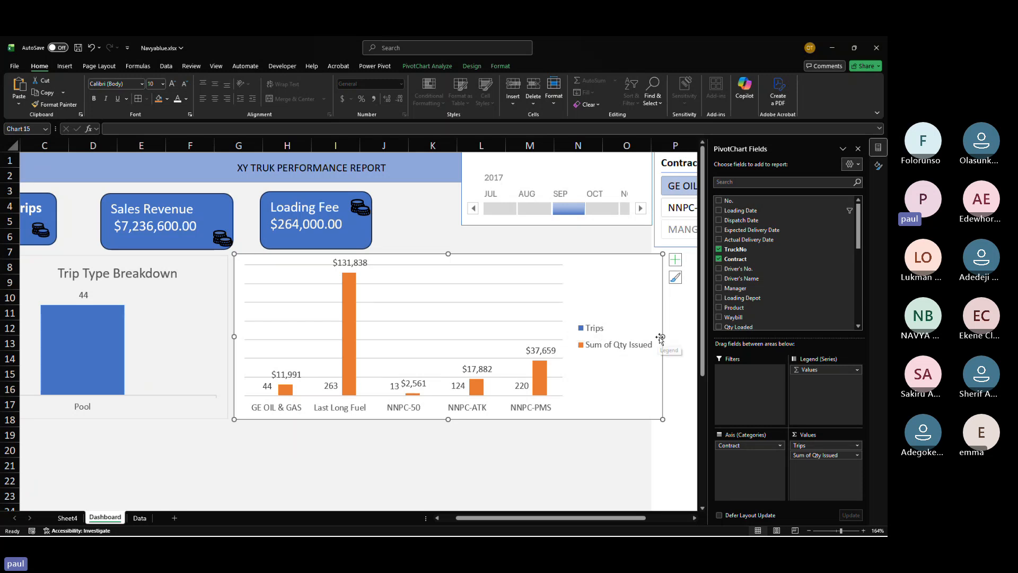
drag(663, 336, 574, 336)
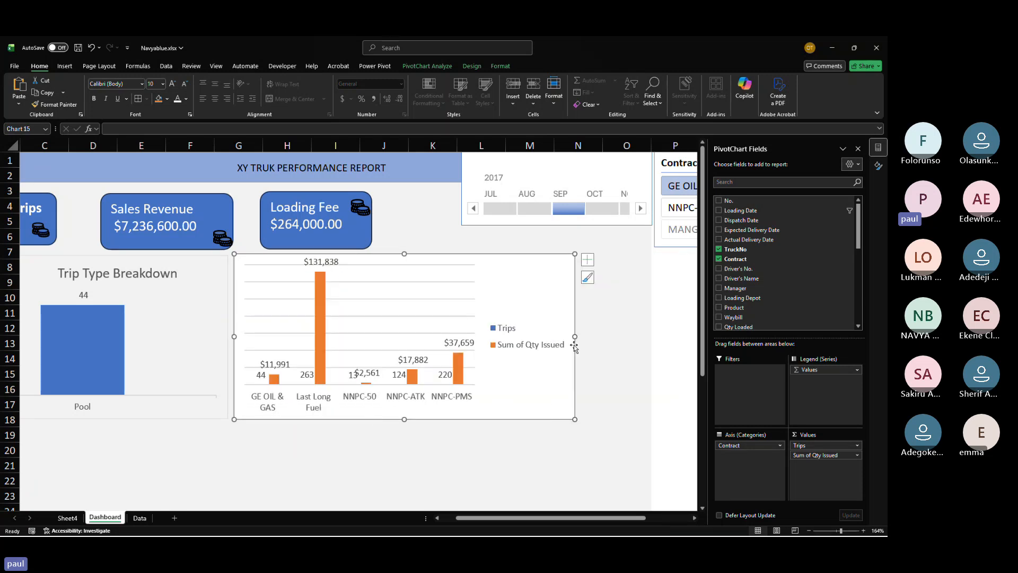
Step: On Sheet4, format the contract pivot table's Sum of Qty Issued values with comma style and no decimal places
click(68, 518)
click(386, 291)
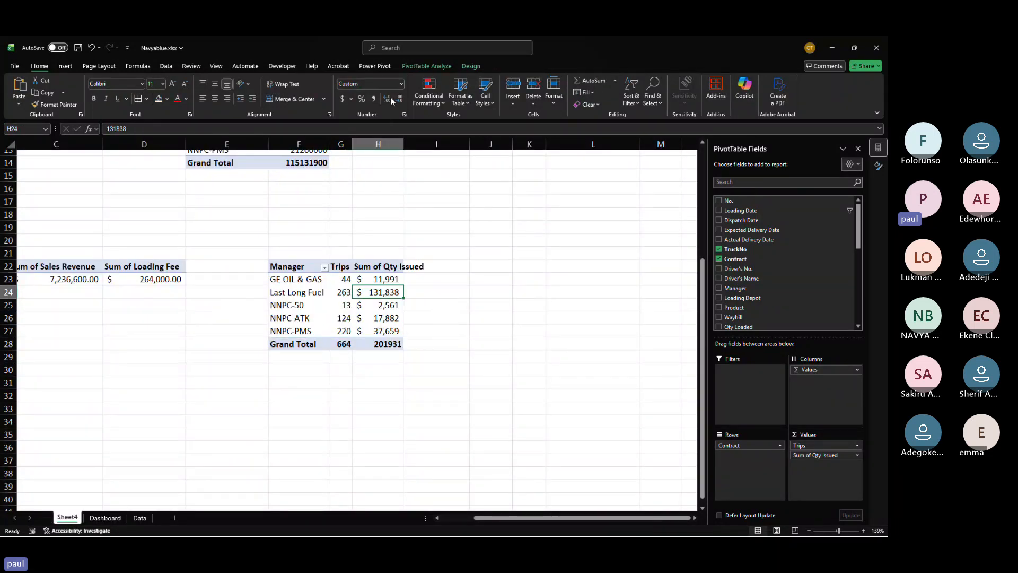
click(374, 99)
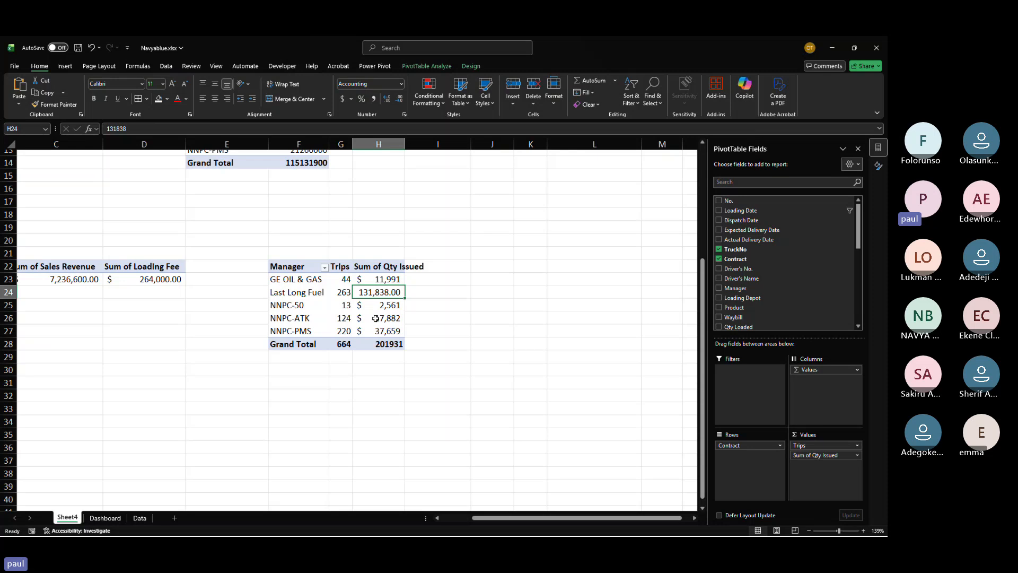
click(399, 99)
click(399, 99)
Step: Widen the contract chart on the Dashboard to fill the space beside the Trip Type Breakdown chart
click(106, 518)
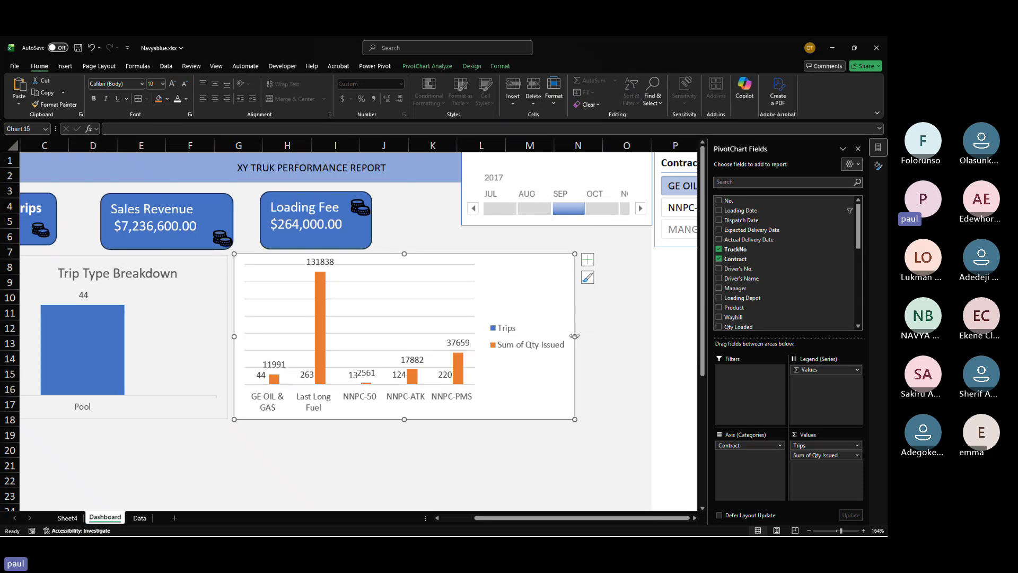
mouse_move(574, 336)
mouse_down()
mouse_move(518, 342)
mouse_move(648, 334)
mouse_up()
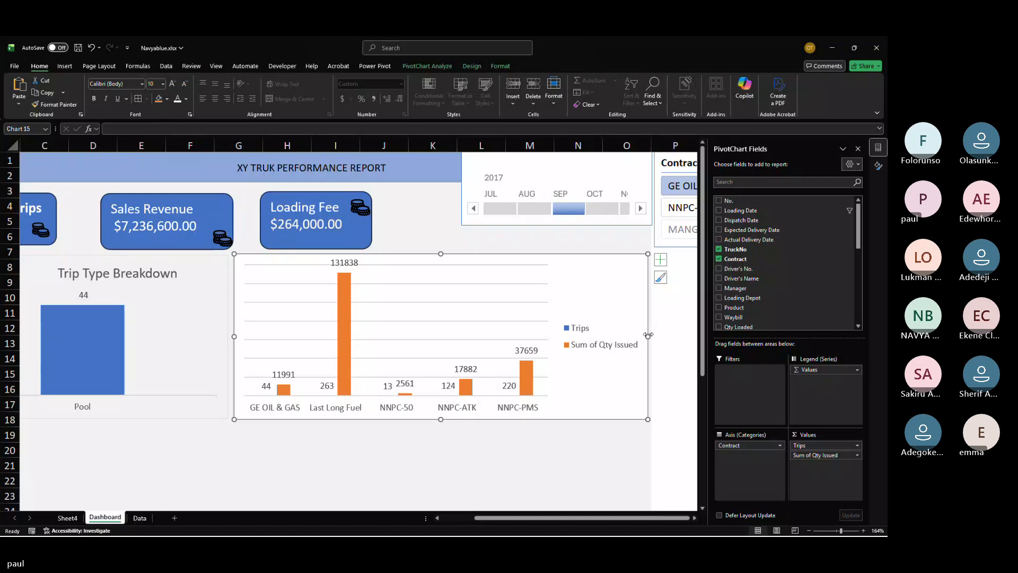
Step: Set the contract chart area to No fill
click(878, 167)
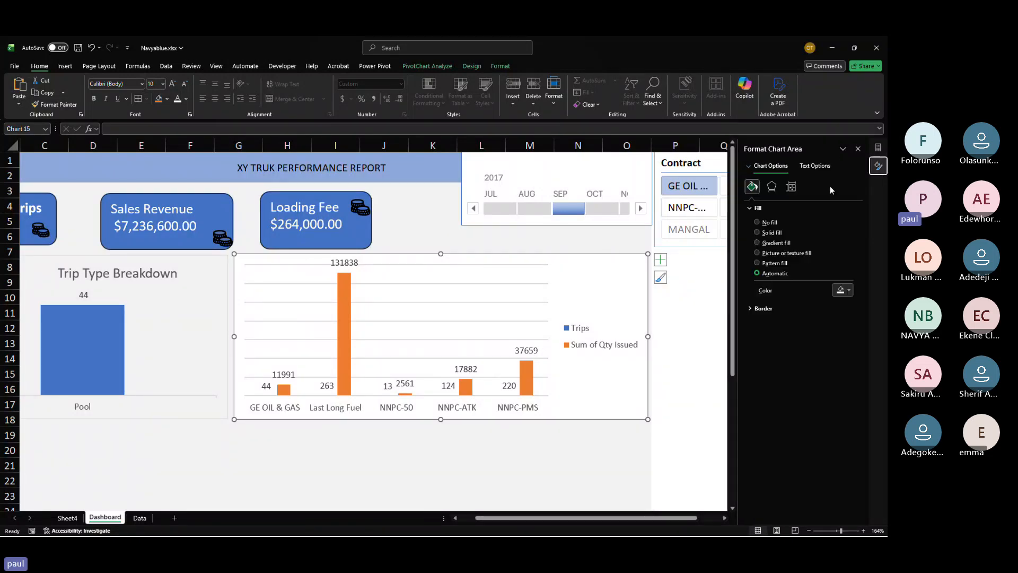
click(769, 220)
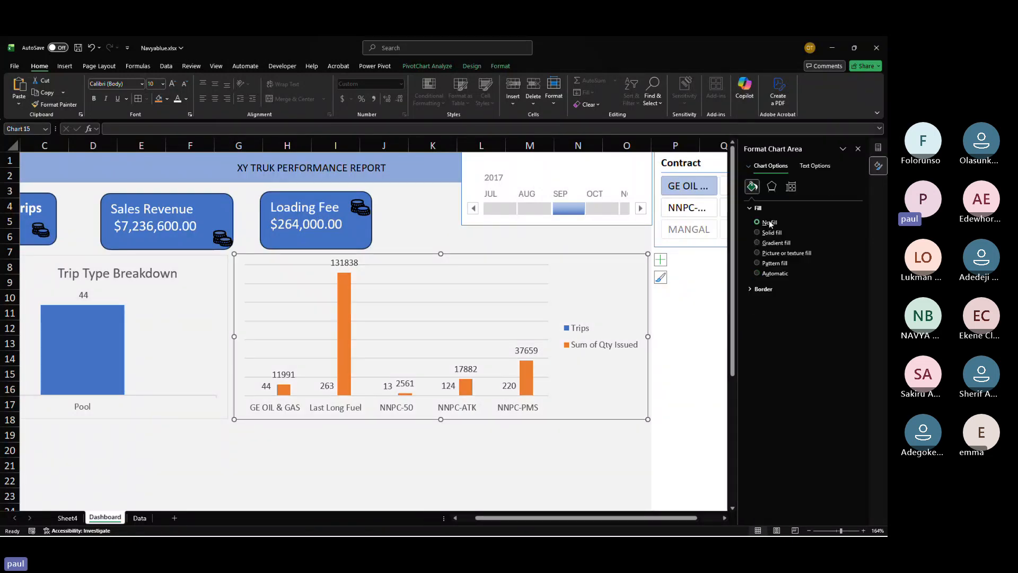
Step: Bold the category axis labels on the contract chart and the Trip Type Breakdown chart
click(447, 413)
key(ctrl+b)
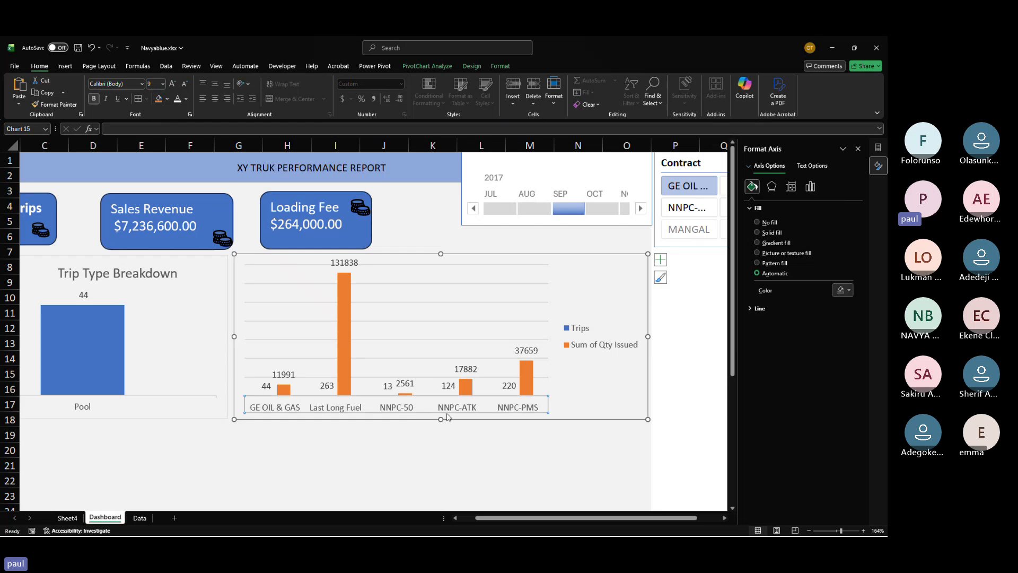
click(78, 413)
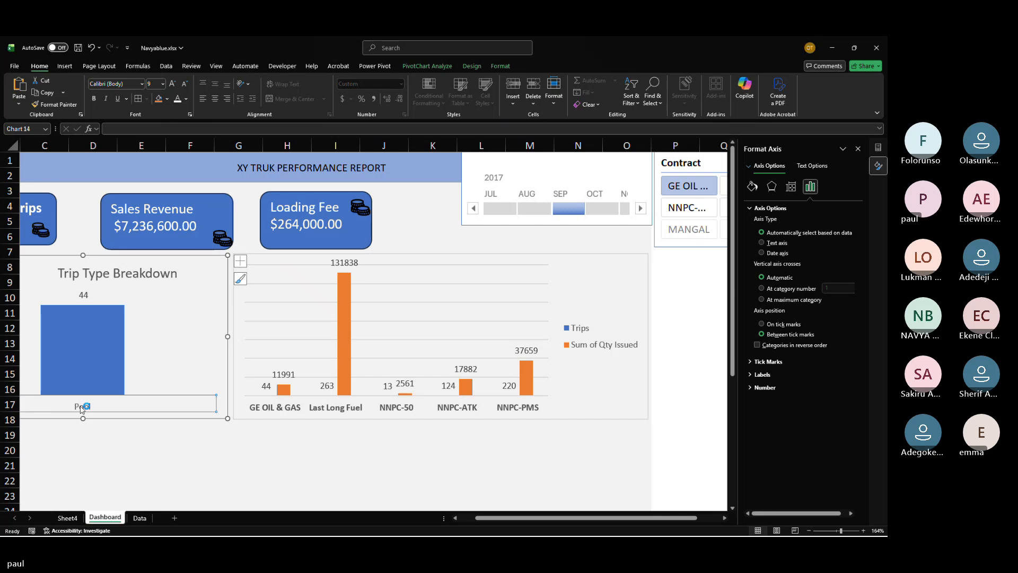
key(ctrl+b)
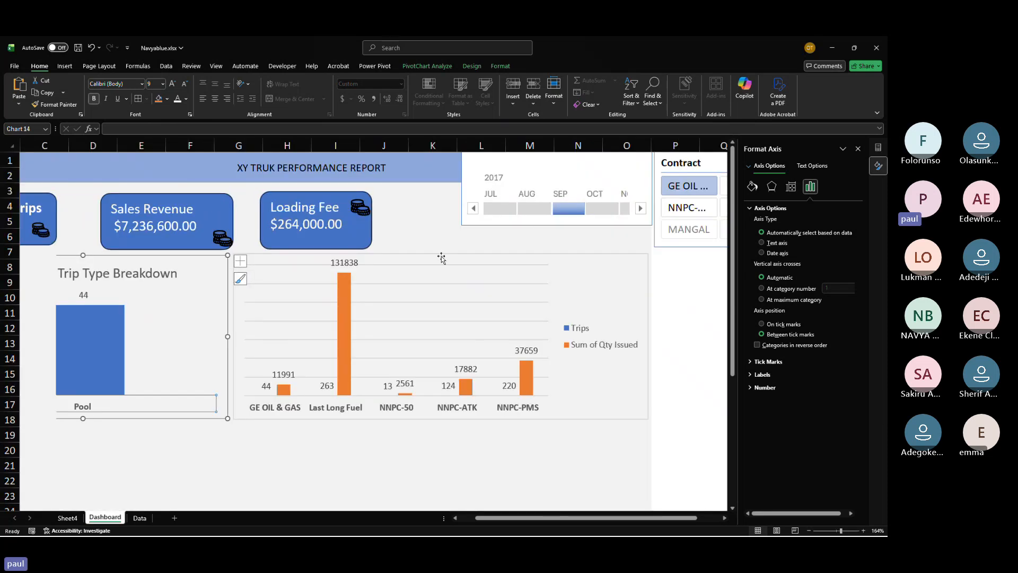
Step: Filter the timeline to August and test contract selections in the Contract slicer
click(534, 208)
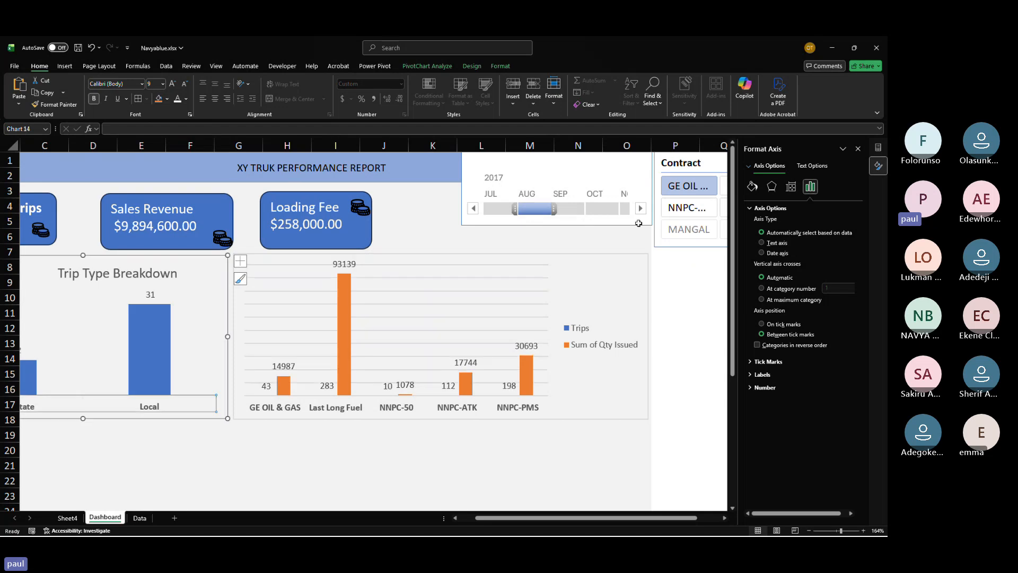
click(674, 215)
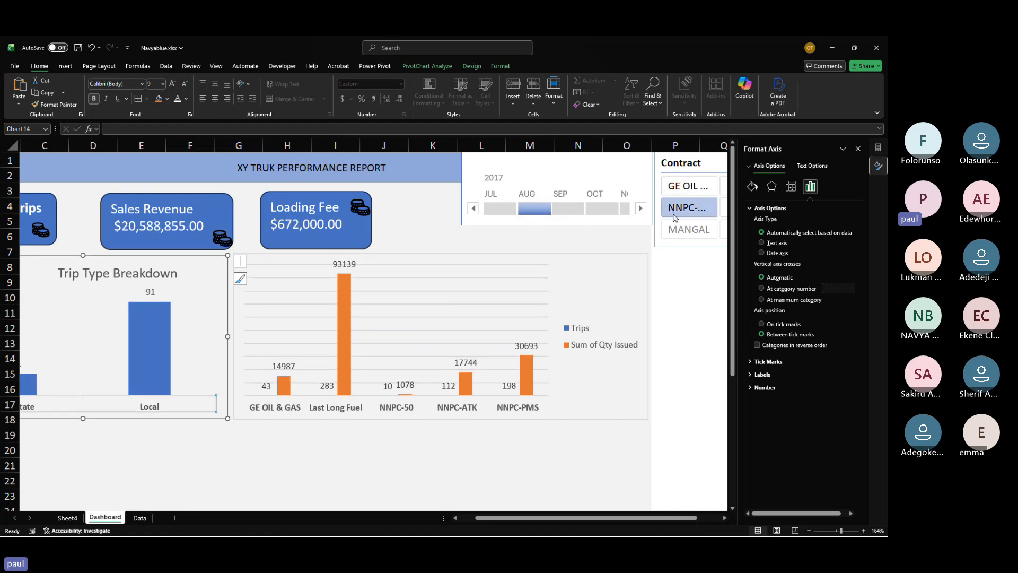
click(688, 229)
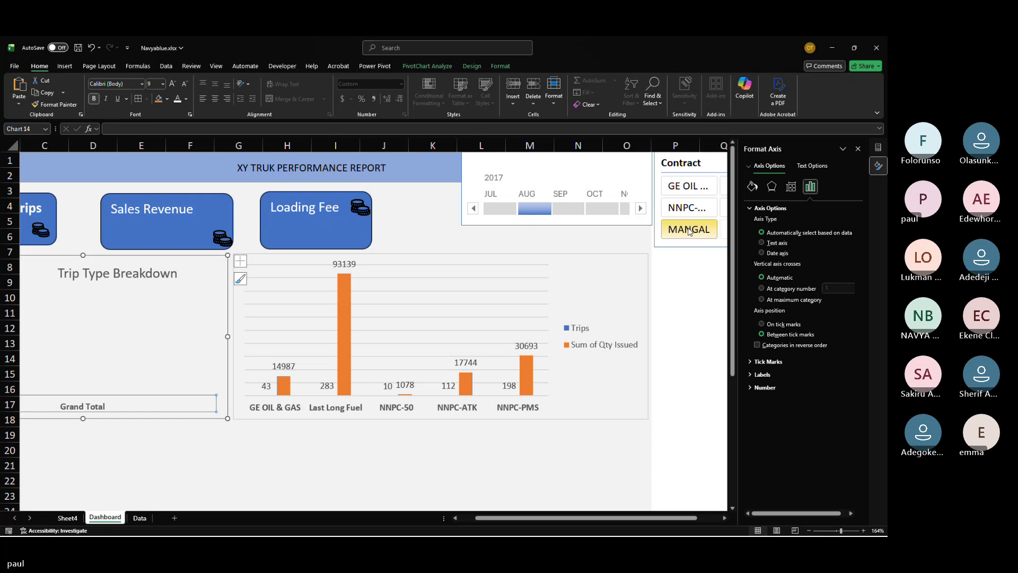
click(689, 231)
click(688, 192)
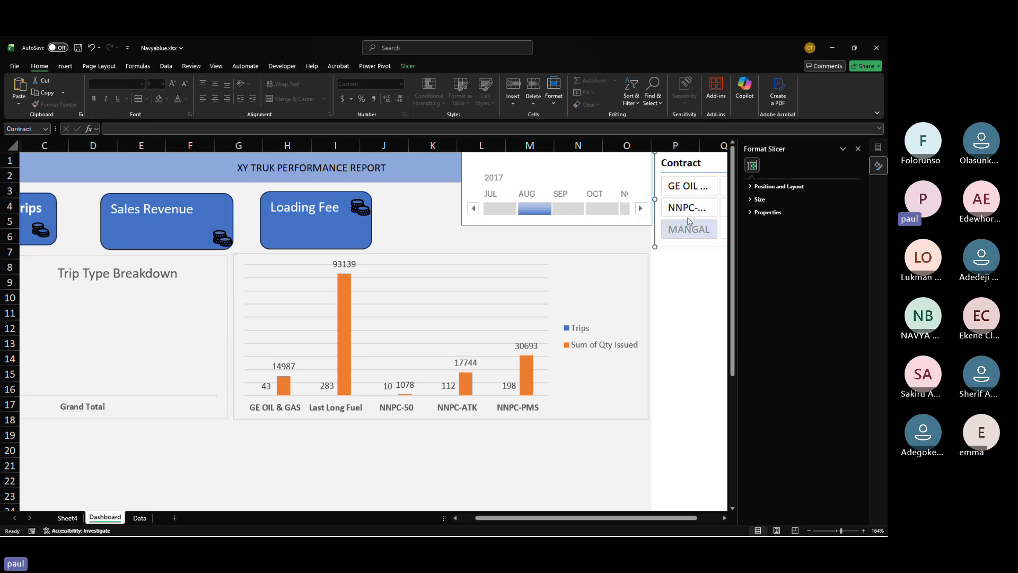
Step: Connect the Contract slicer to the Fuel n trip pivot table through report connections and filter it to NNPC-ATK
right_click(679, 166)
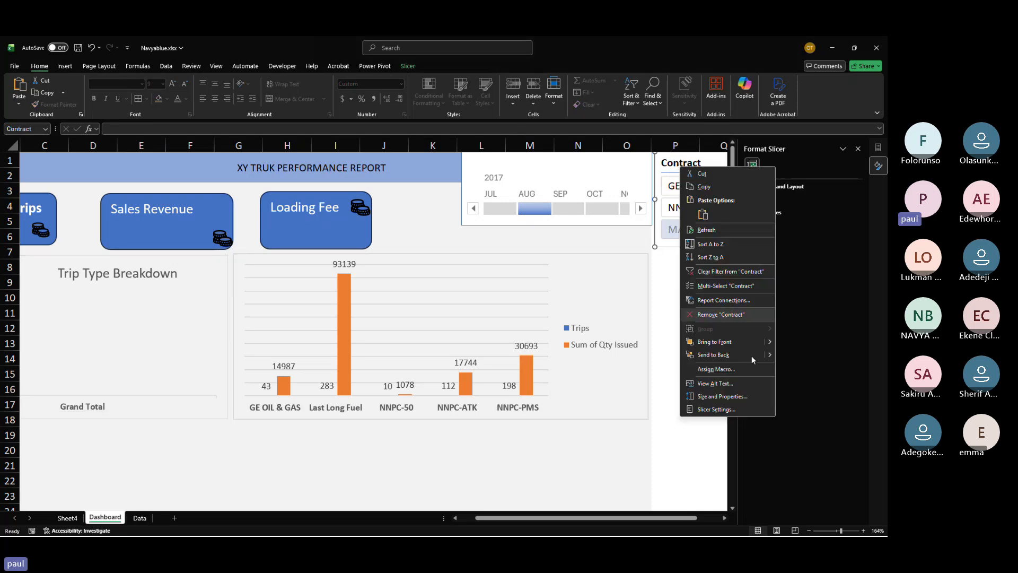
click(708, 300)
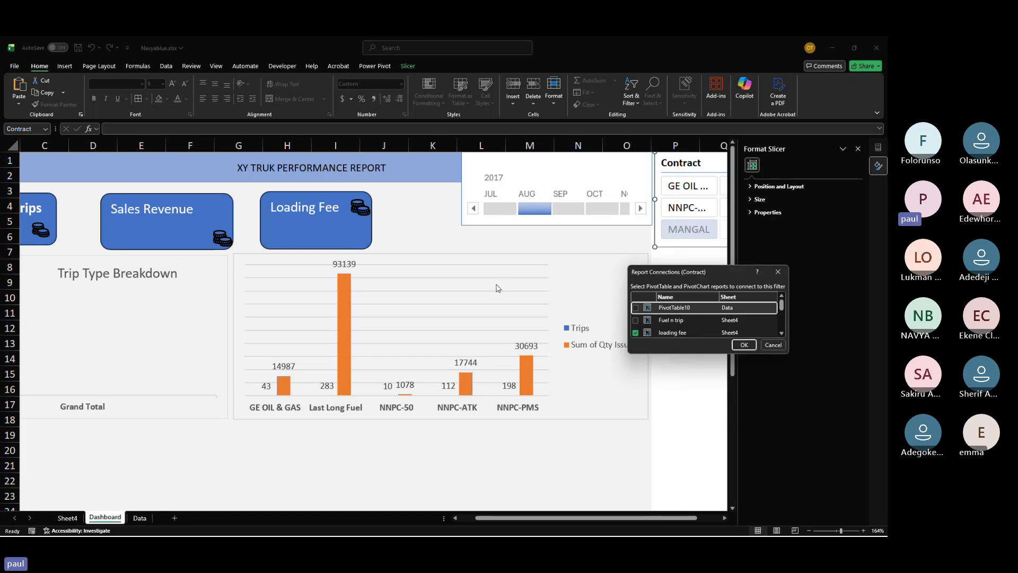
click(636, 320)
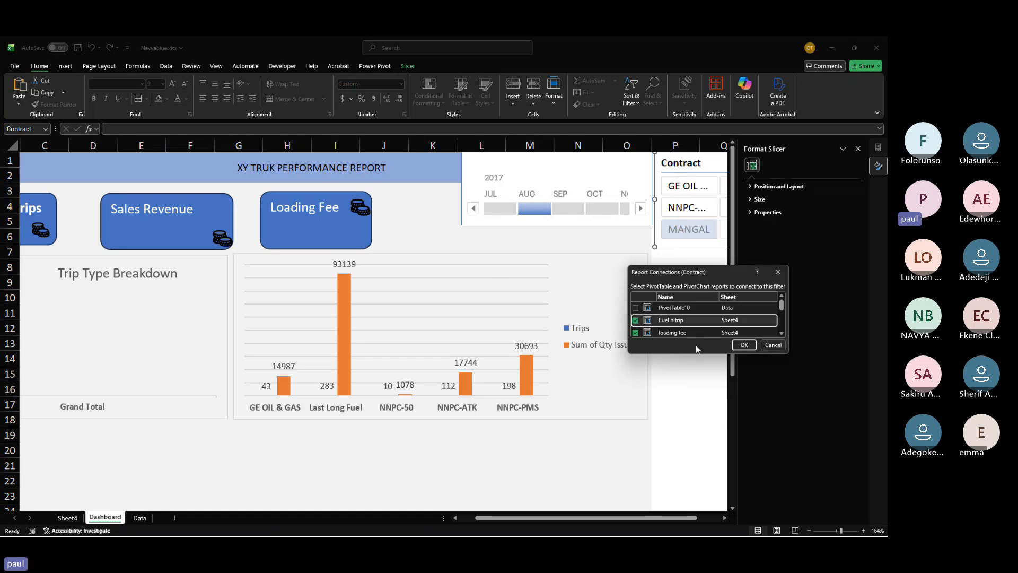
click(743, 345)
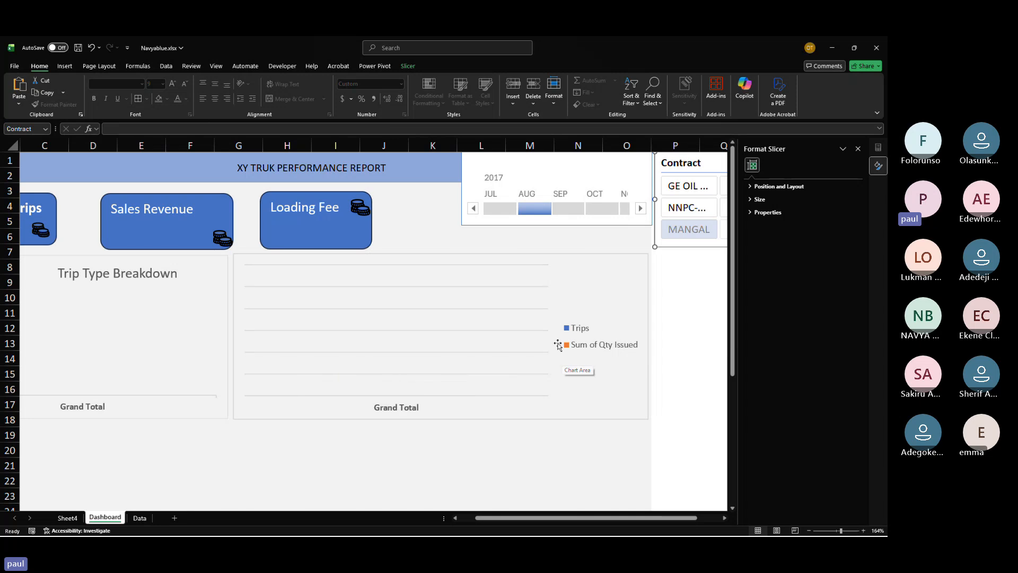
click(684, 208)
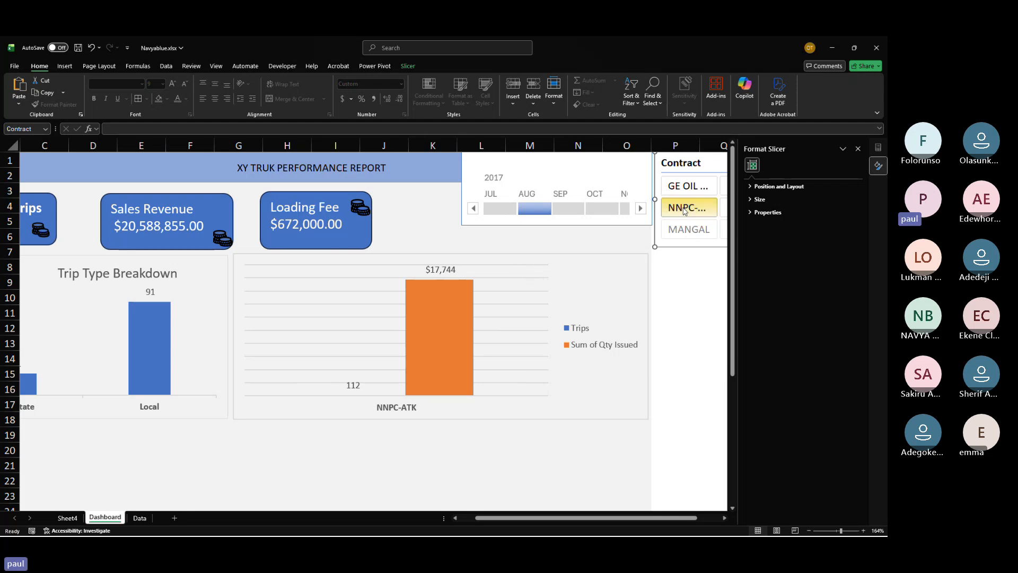
click(596, 304)
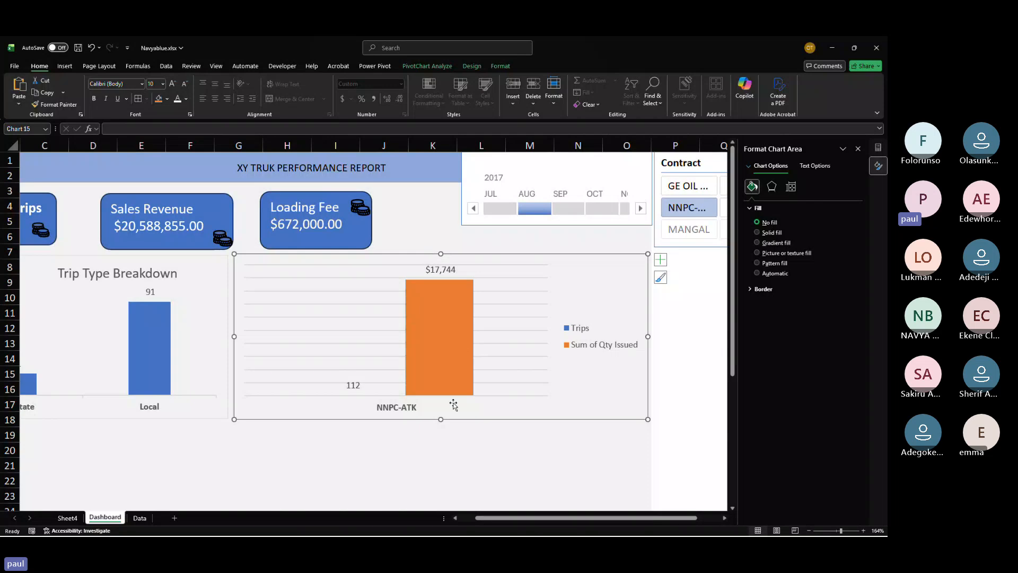
Step: Move the timeline left next to the Loading Fee card
scroll(286, 435, down, 4)
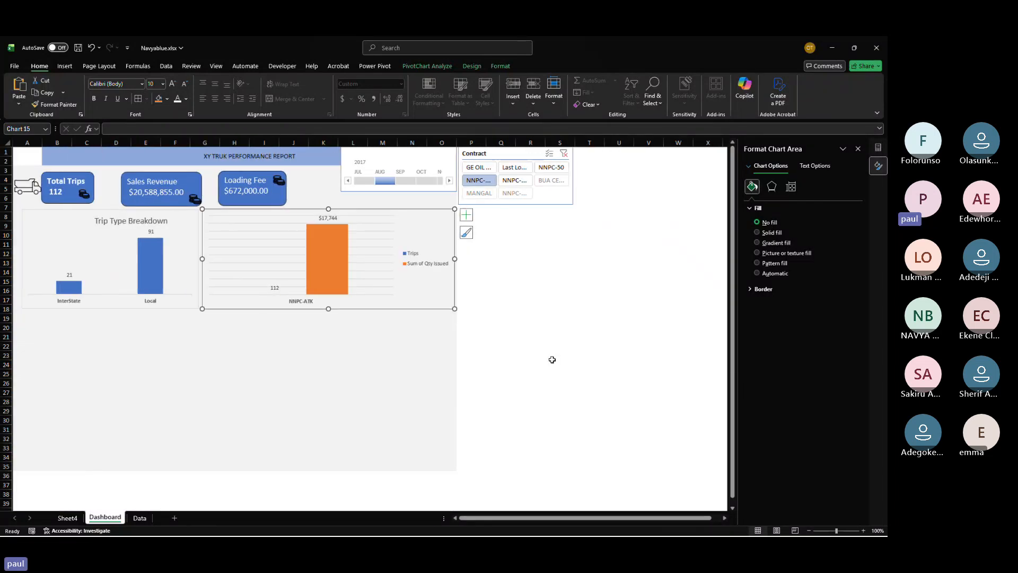
click(386, 155)
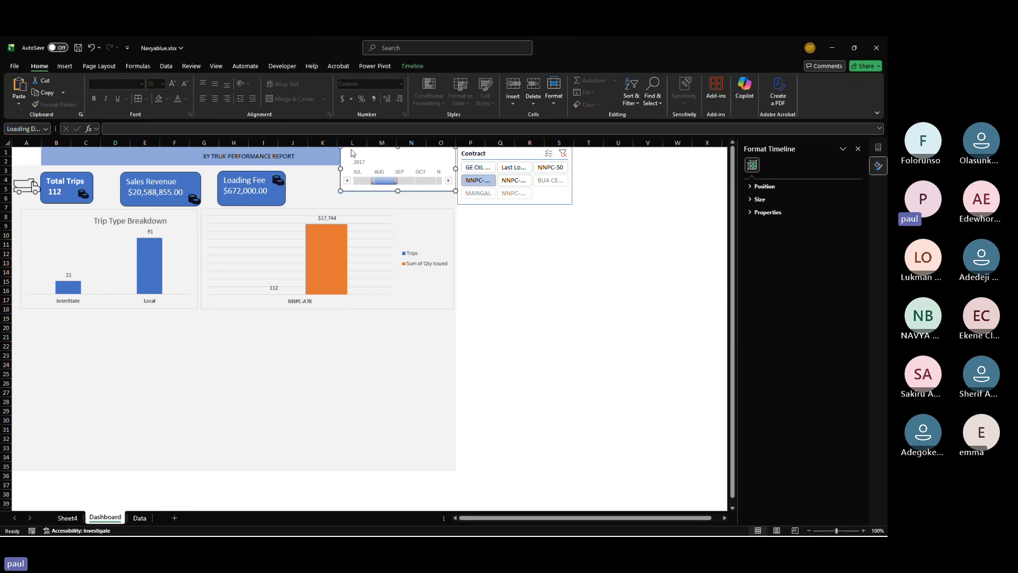
drag(353, 149, 308, 151)
Step: Move the Contract slicer beside the timeline and resize it shorter and wider
drag(490, 159, 446, 153)
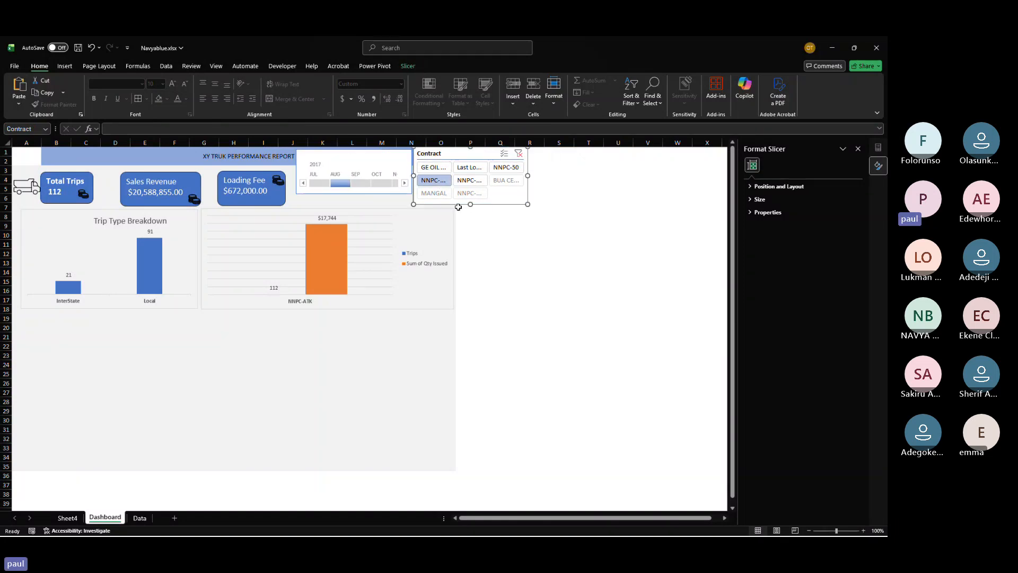
drag(470, 204, 464, 195)
drag(526, 173, 576, 170)
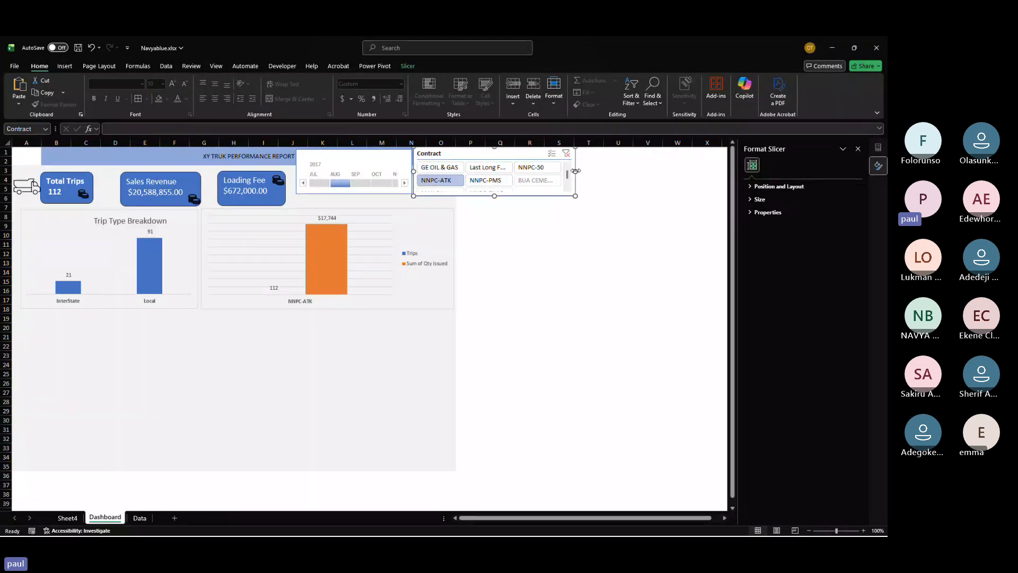
Step: Use Format Painter from cell N26 to extend the dashboard's grey background across the columns under the slicer
click(405, 381)
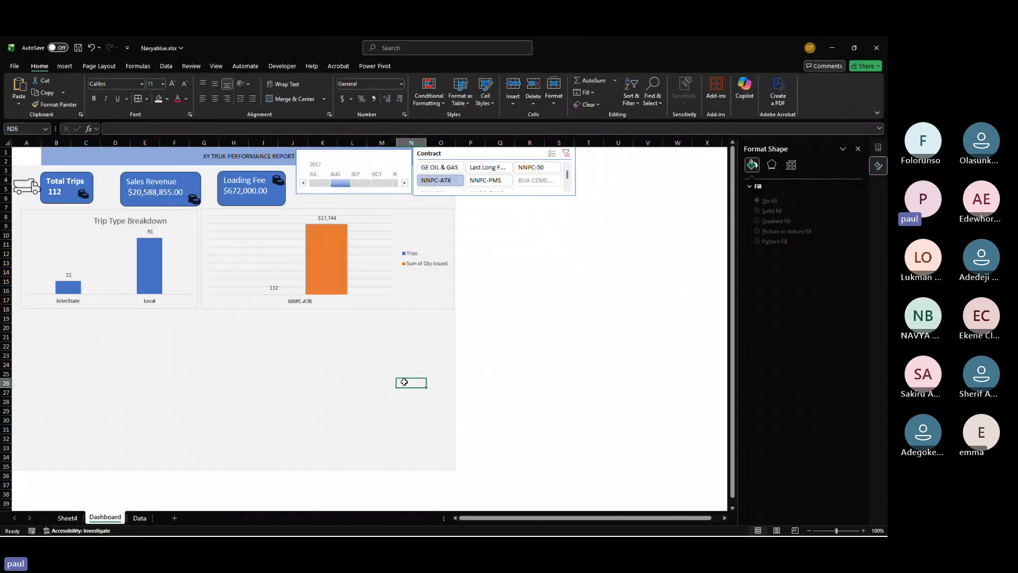
click(59, 104)
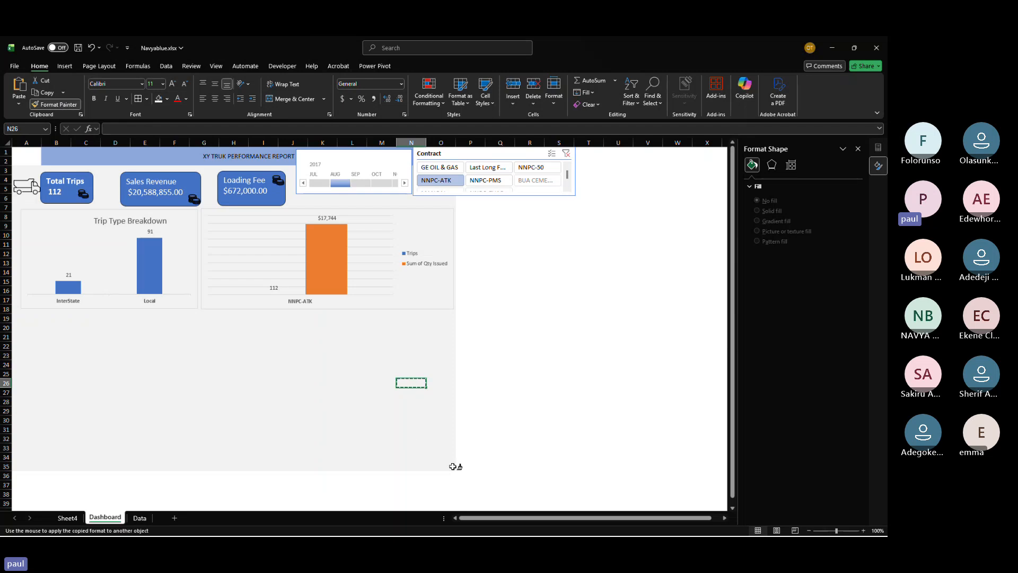
mouse_move(452, 467)
mouse_down()
mouse_move(607, 257)
mouse_move(604, 153)
mouse_move(569, 152)
mouse_up()
click(647, 290)
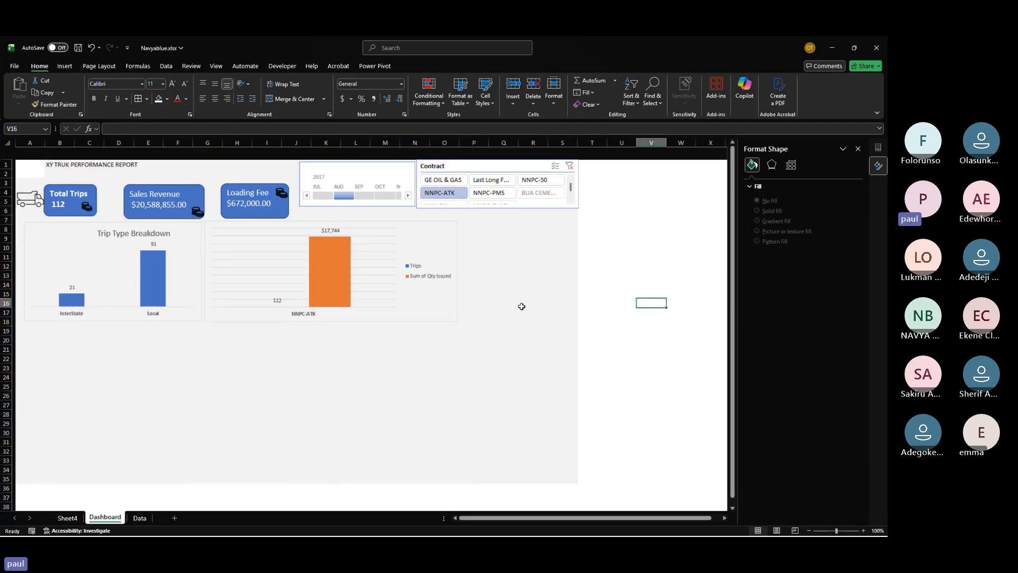
Step: Filter the dashboard to September on the timeline and Last Long Fuel in the Contract slicer
click(322, 380)
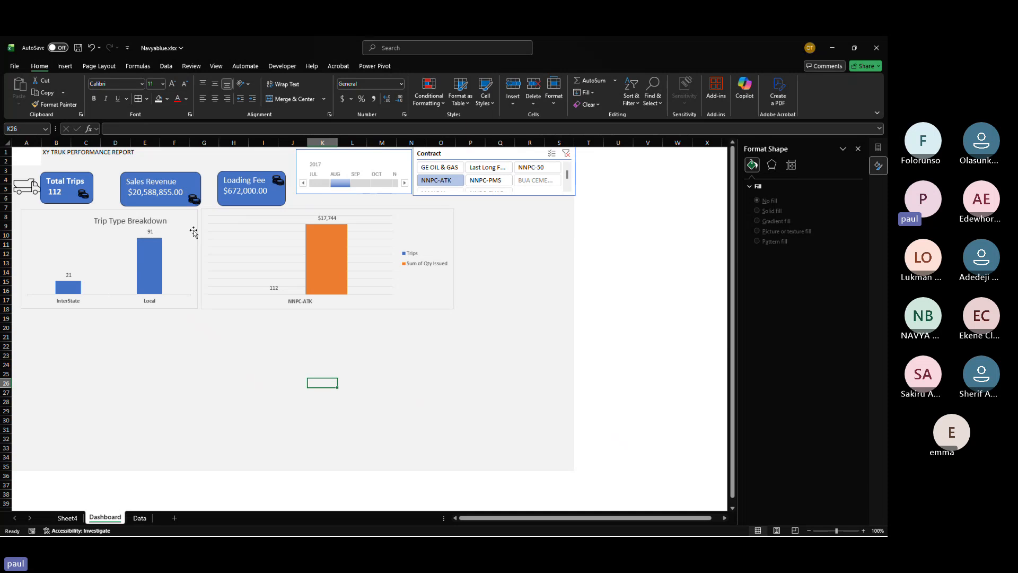
click(369, 184)
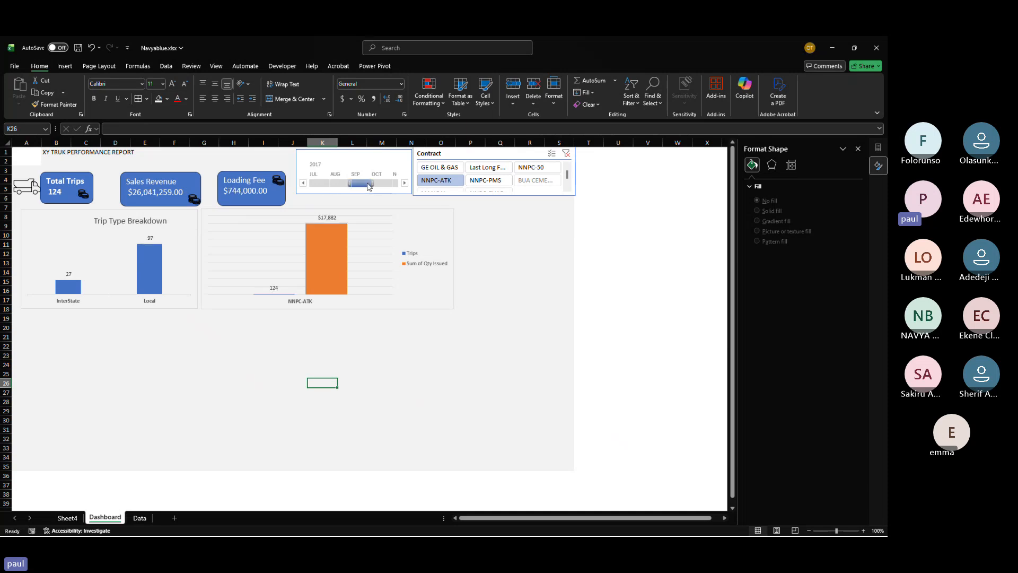
click(483, 169)
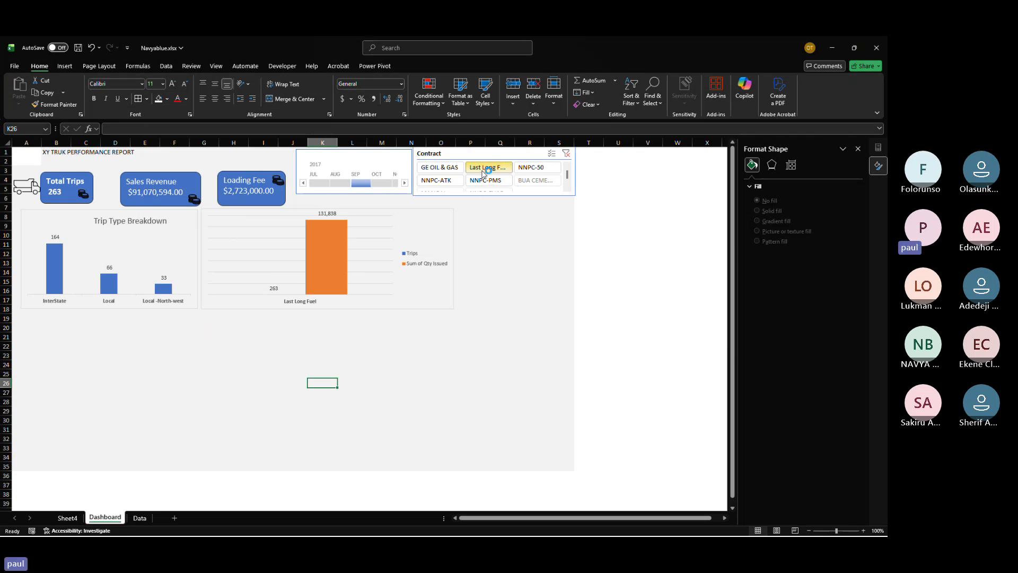
key(super)
key(alt+Tab)
key(alt+Tab)
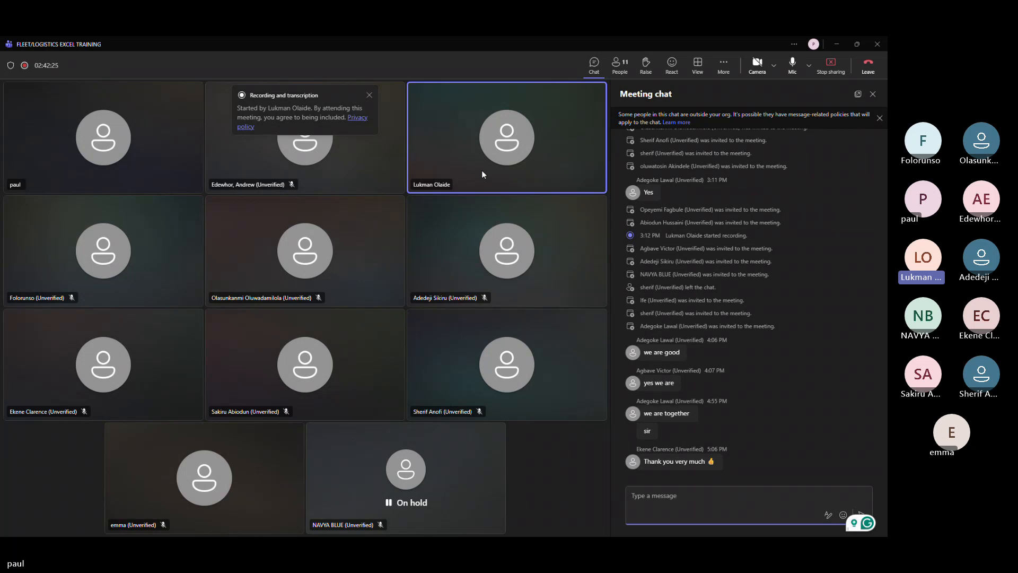
Step: Leave the Teams meeting
click(869, 69)
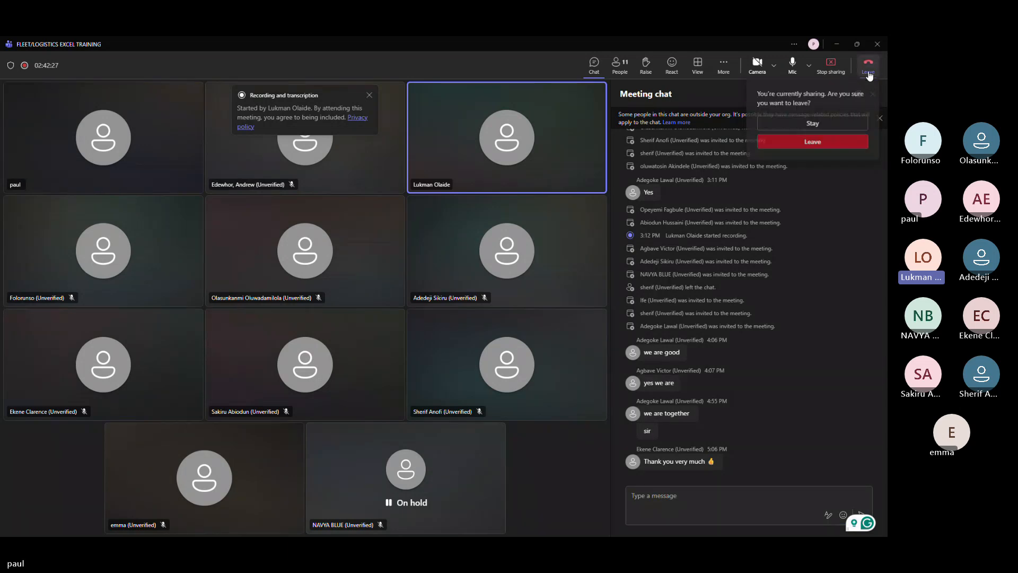
click(825, 142)
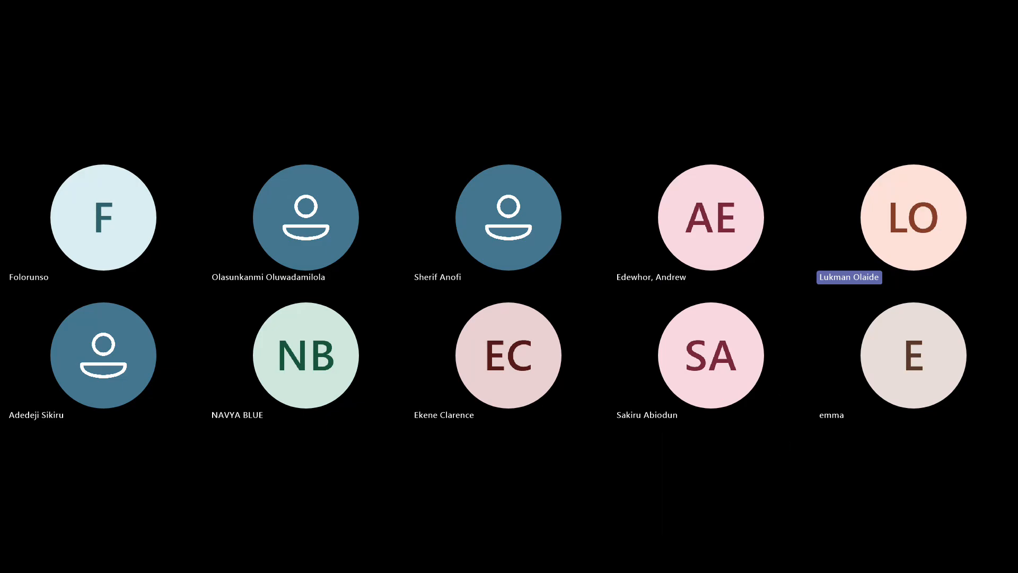